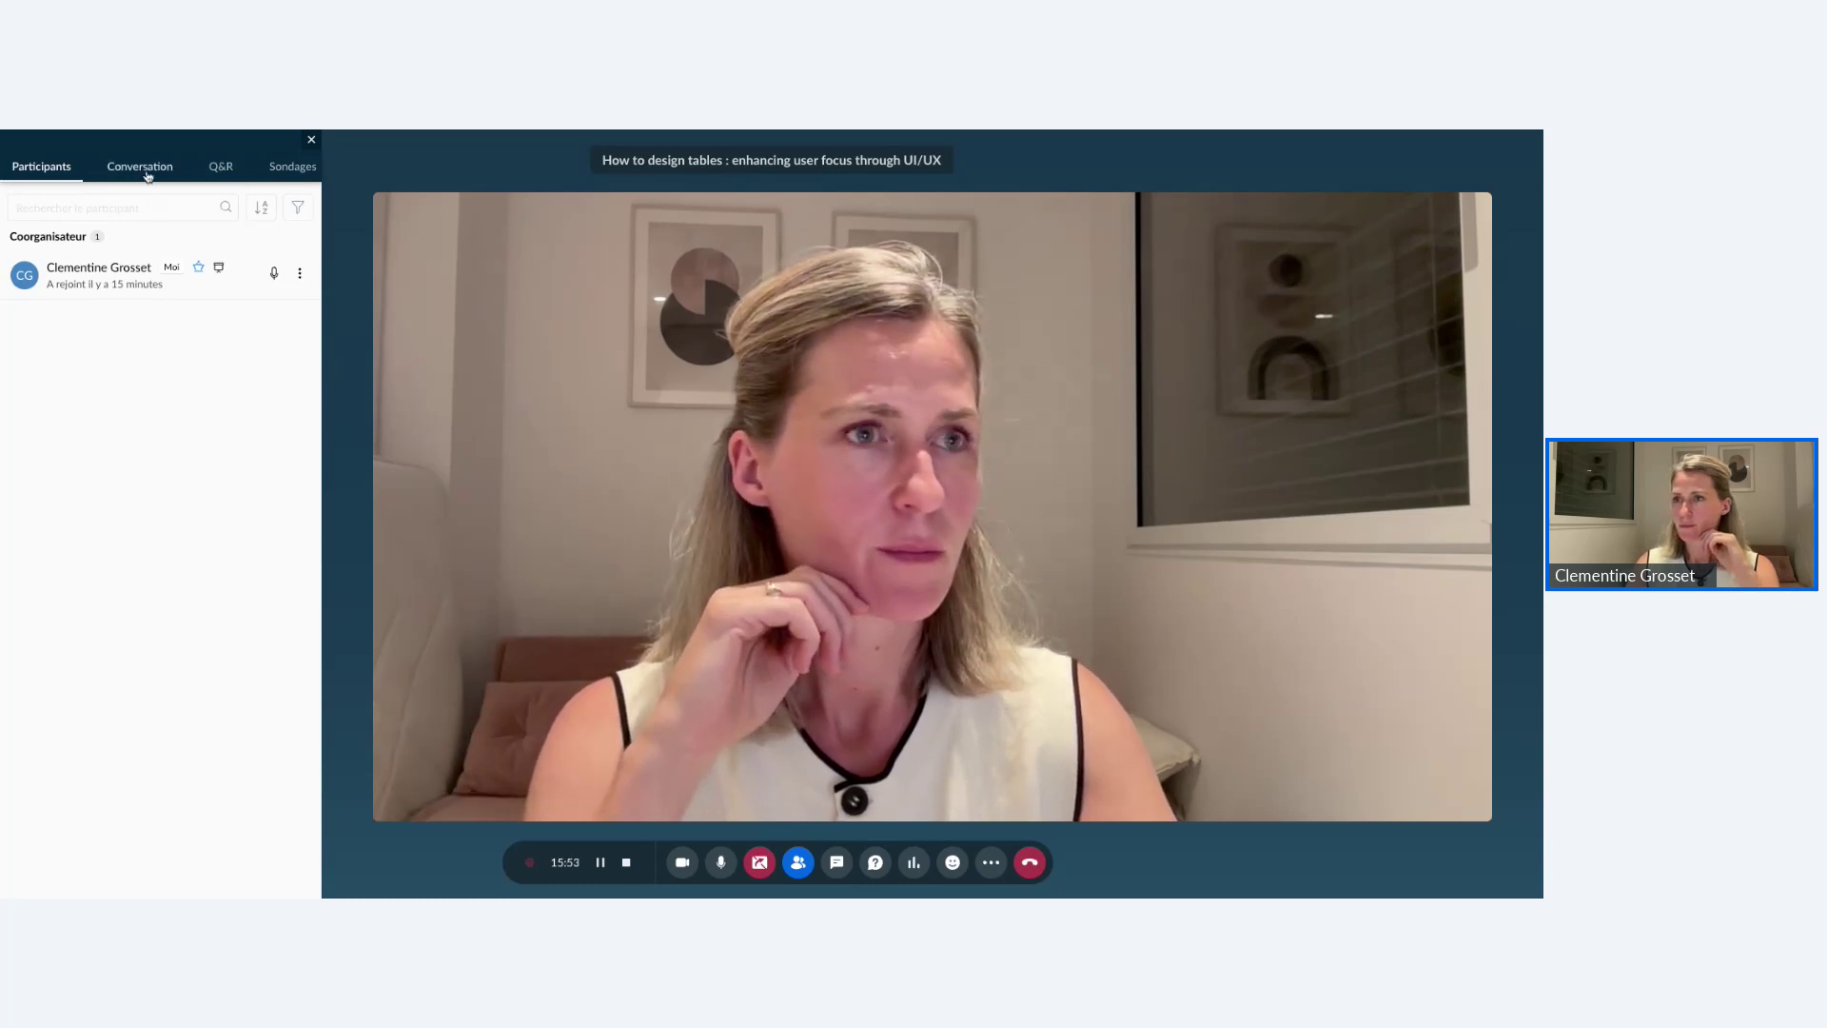
# Check the webinar's participant list, organiser conversation and Q&A for arriving attendees, messages and questions.
pyautogui.click(140, 167)
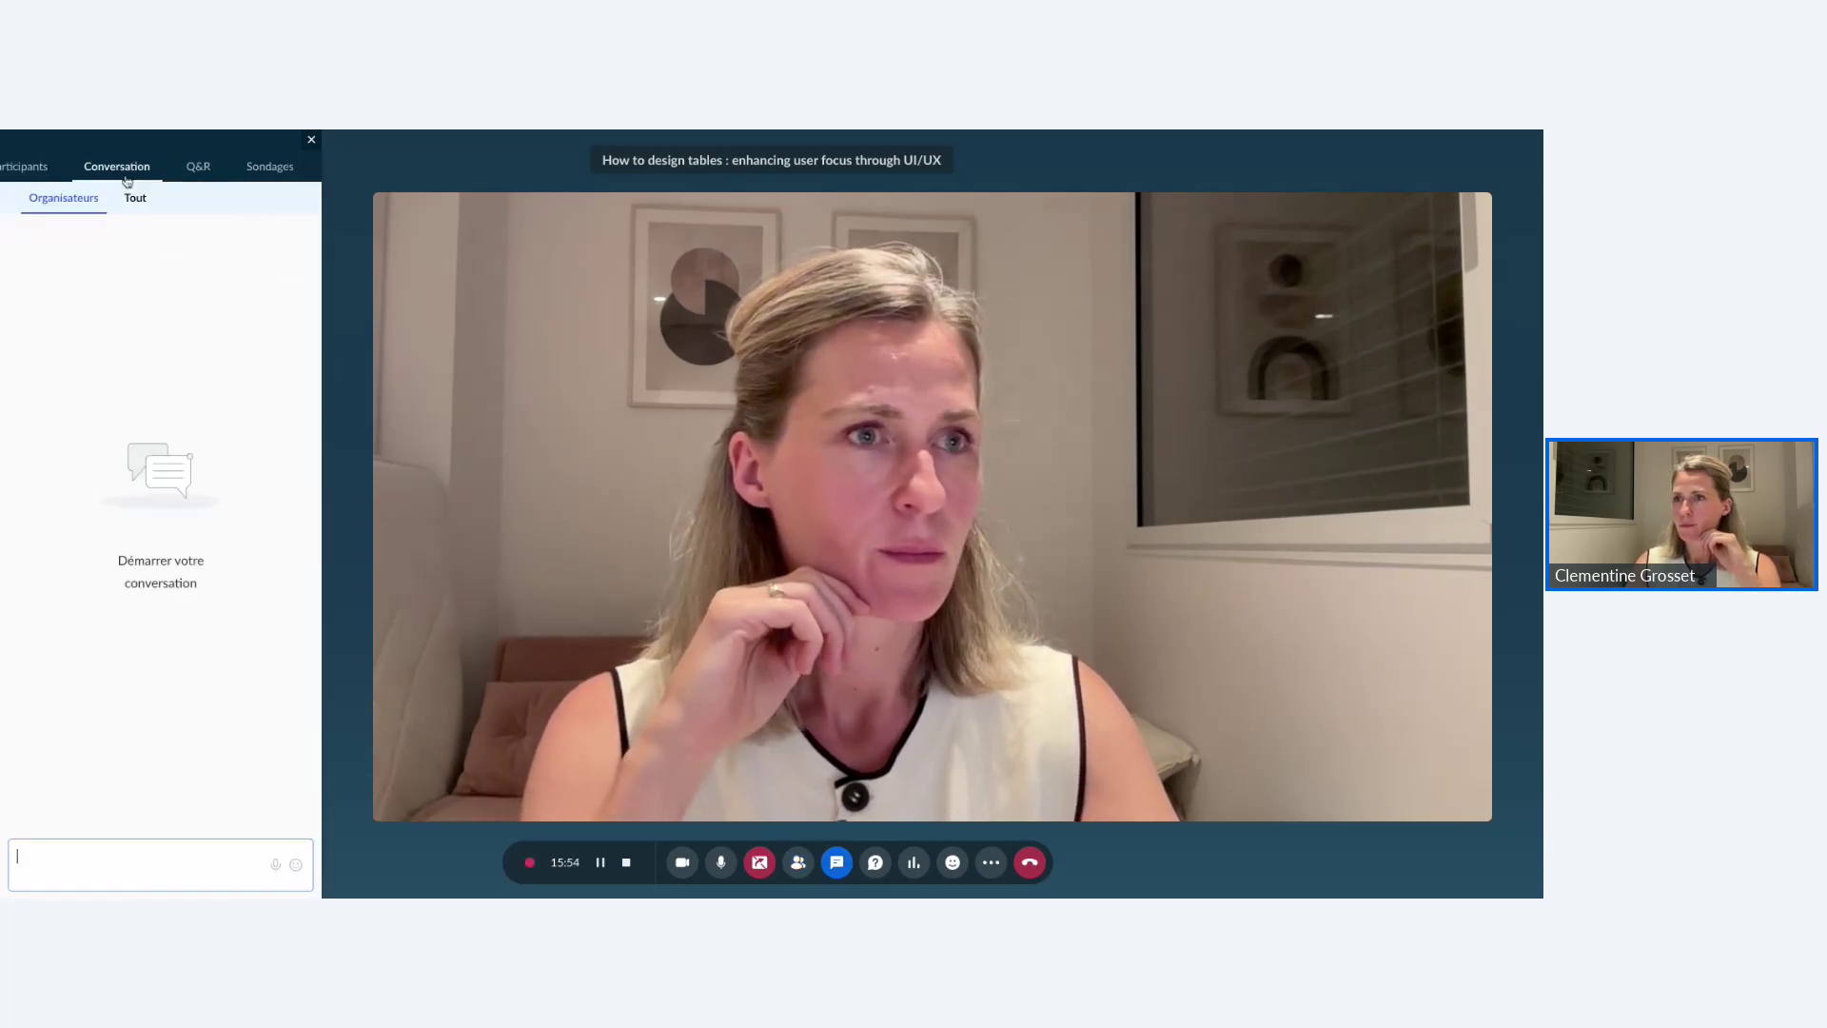
pyautogui.click(33, 169)
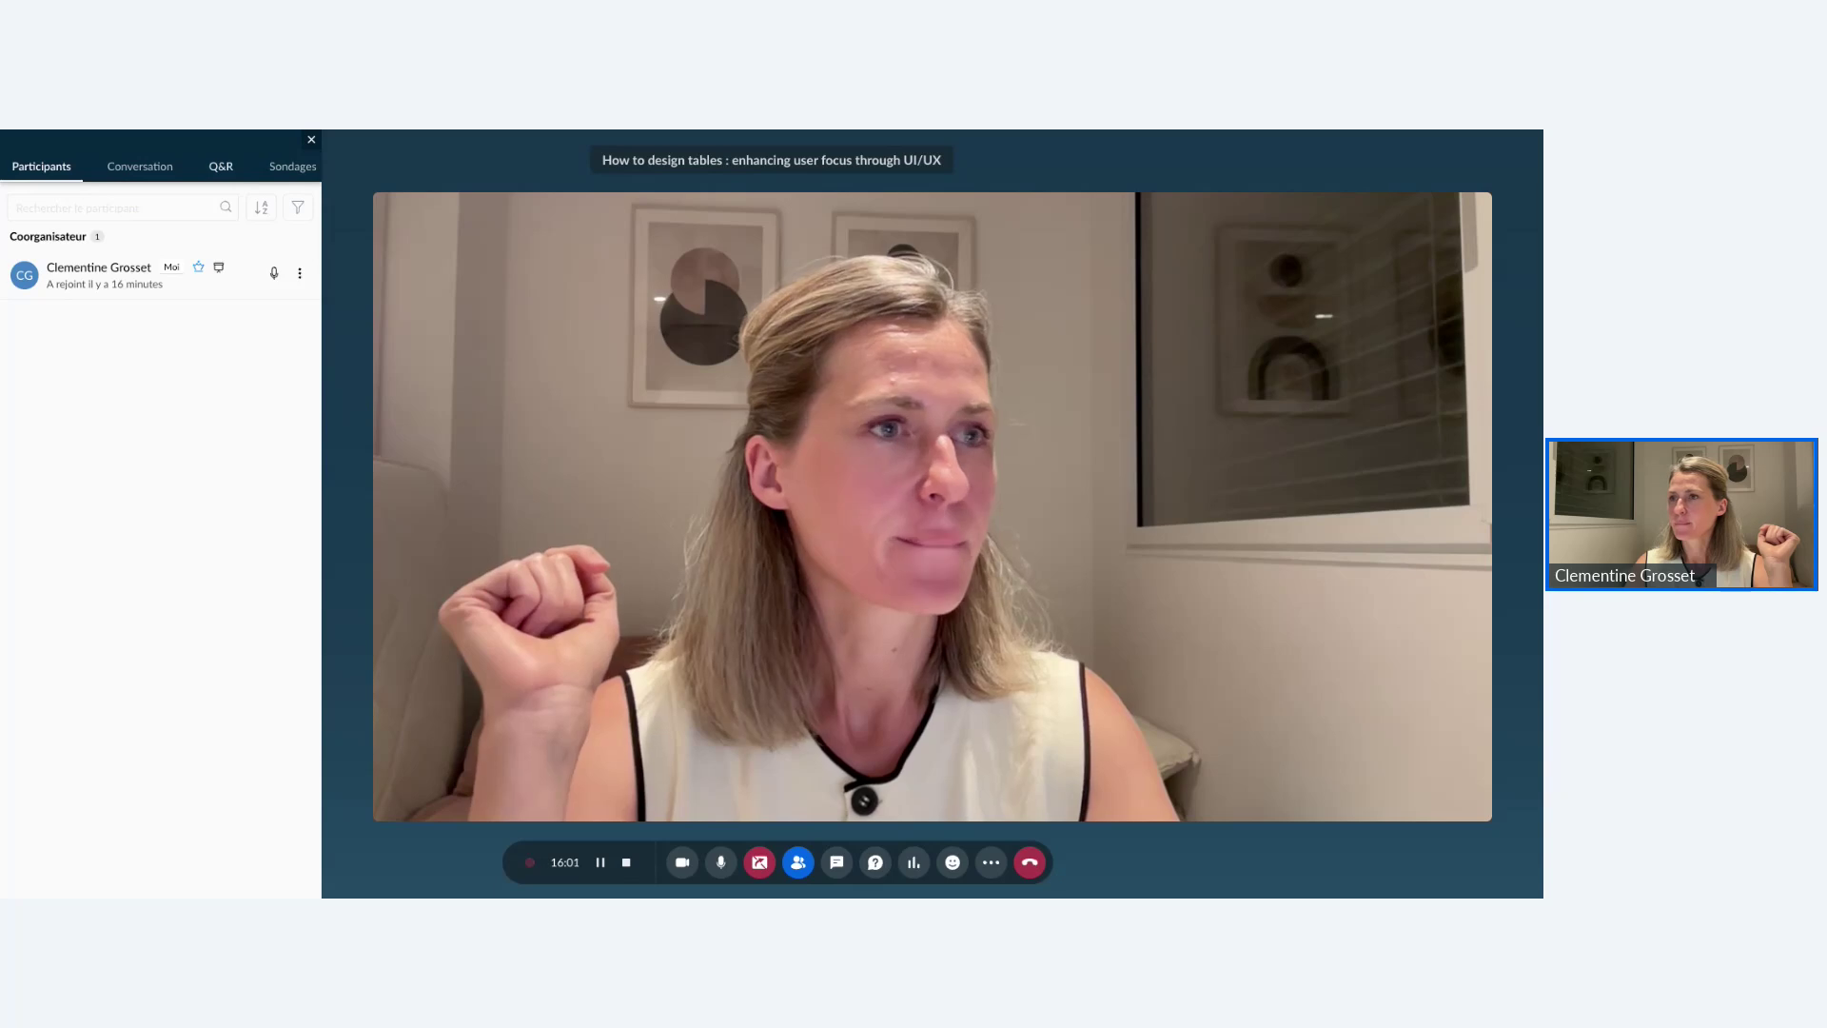
pyautogui.click(221, 166)
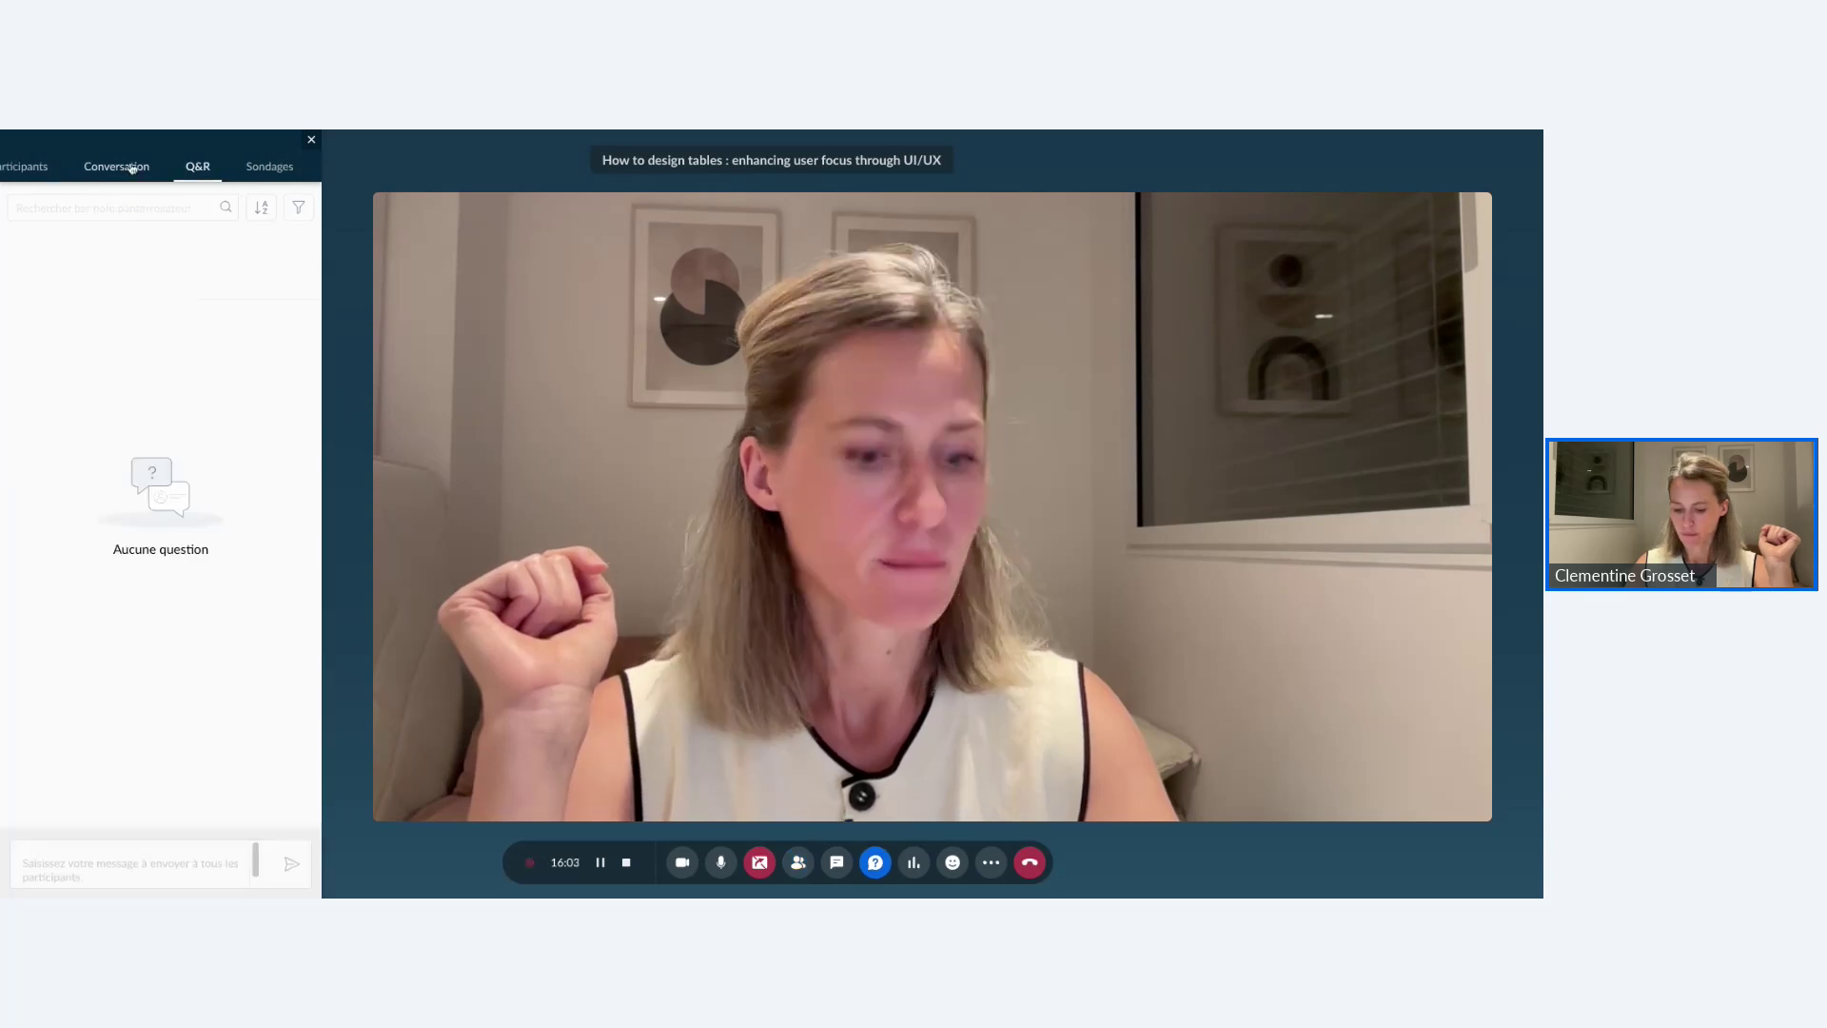
pyautogui.click(132, 167)
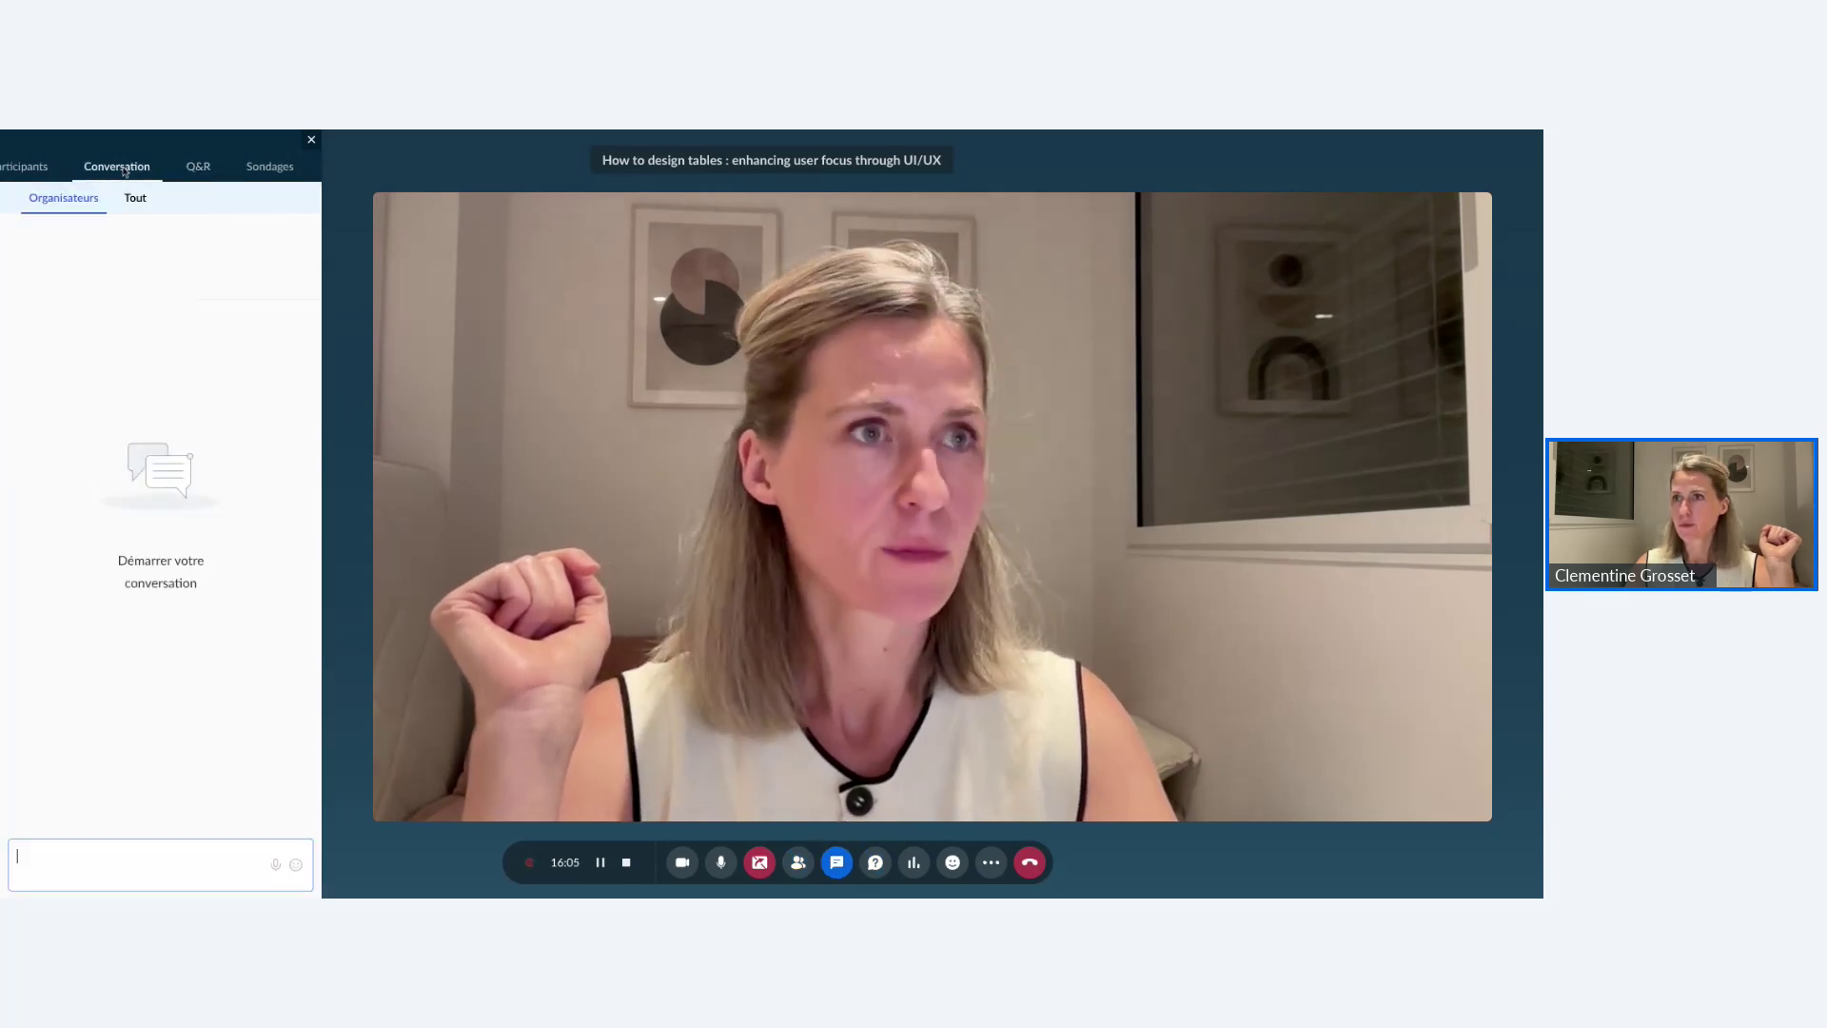
pyautogui.click(4, 171)
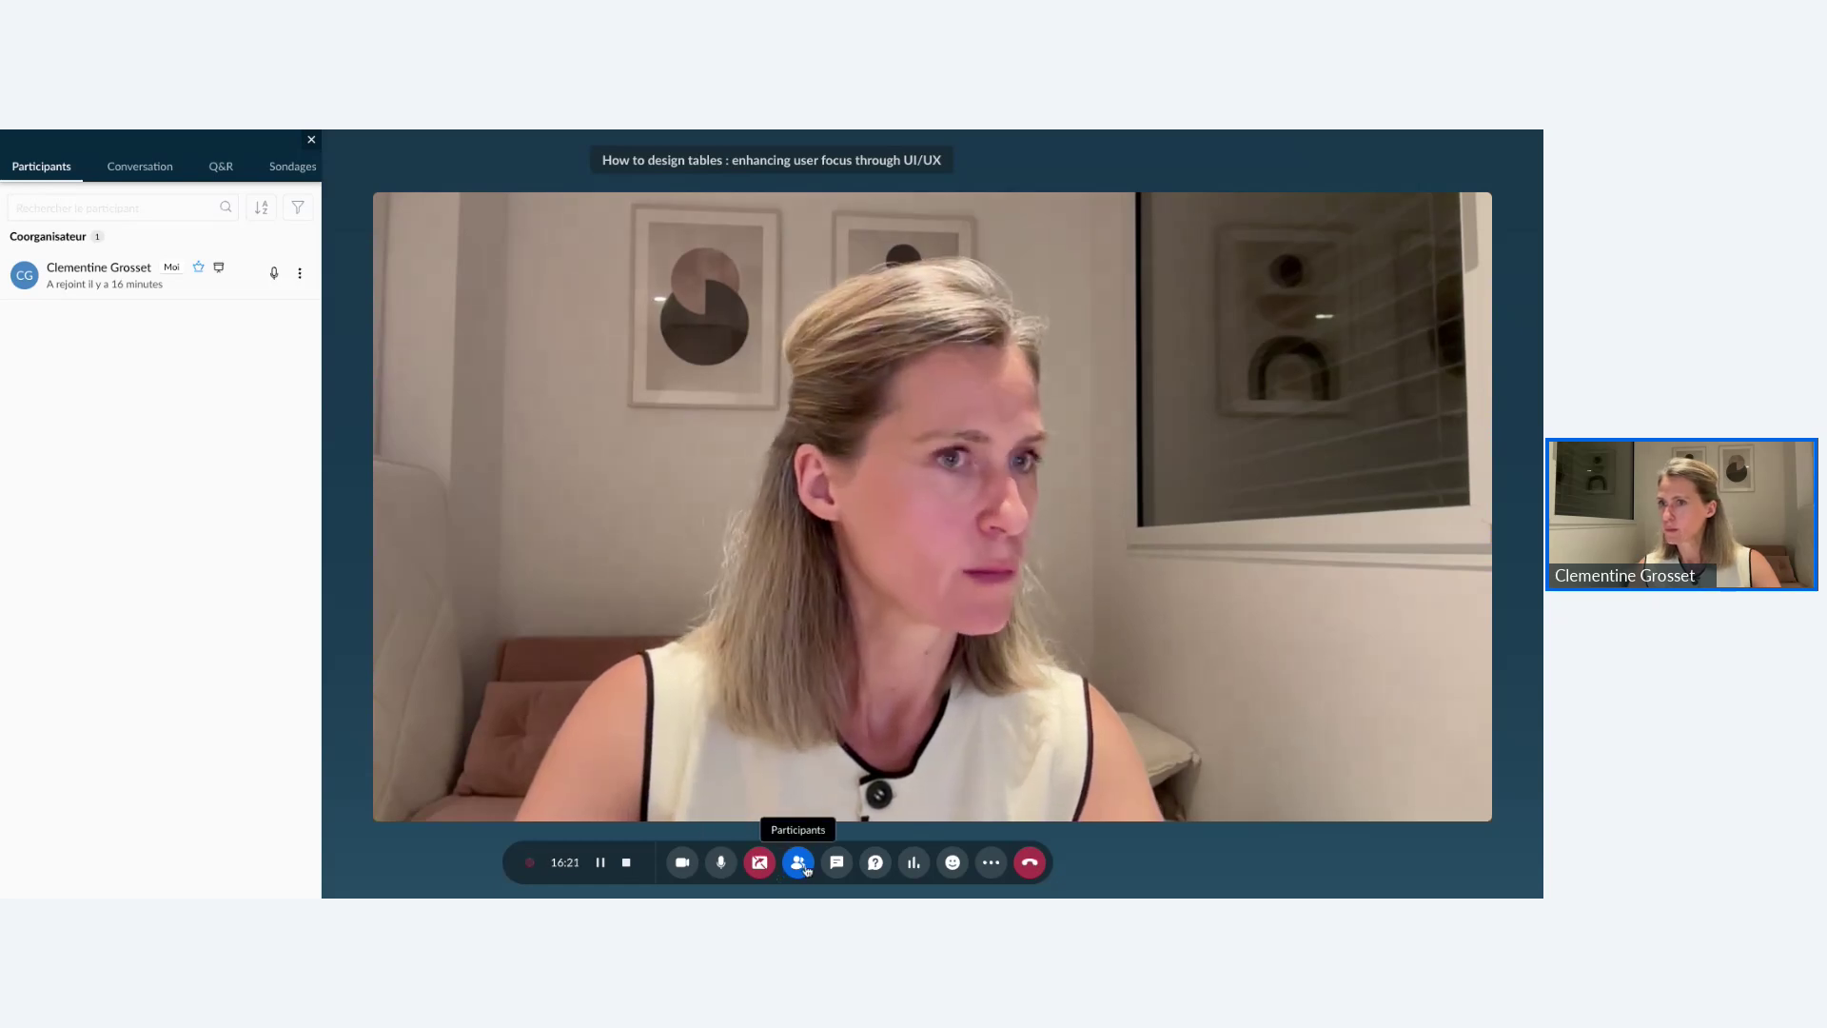
pyautogui.click(801, 866)
pyautogui.click(803, 866)
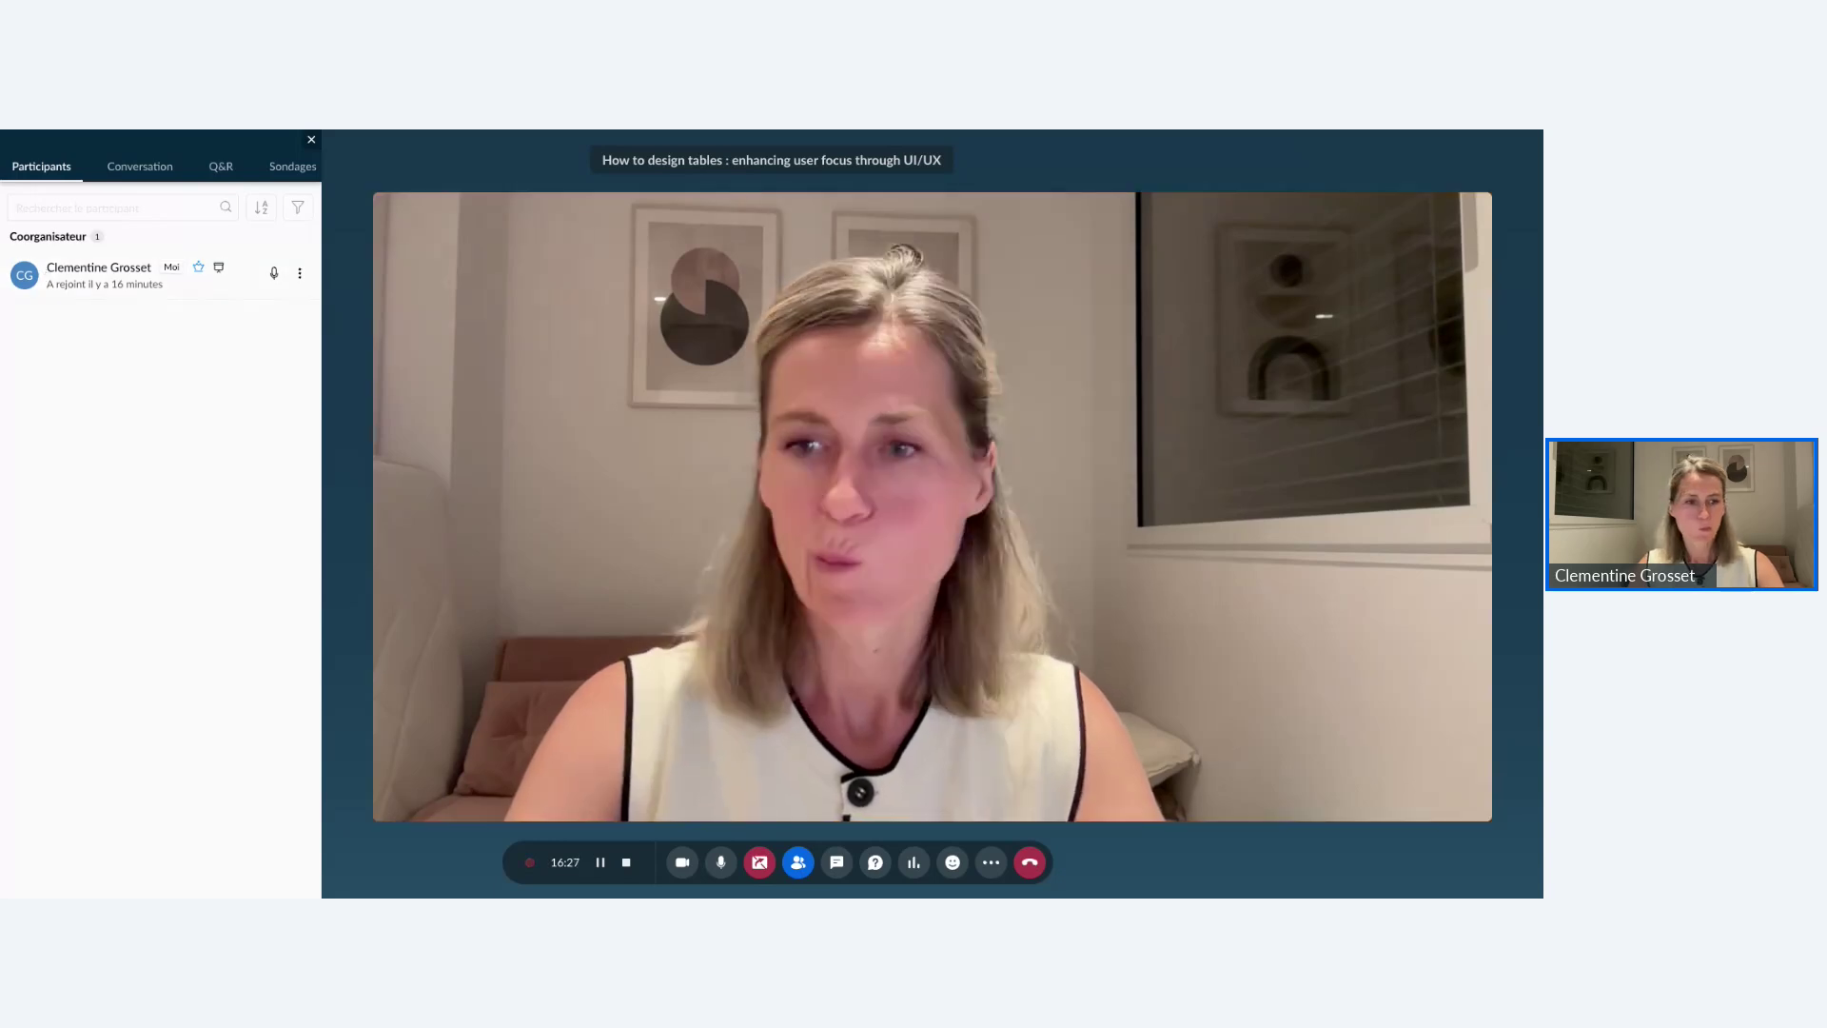
pyautogui.moveTo(592, 255)
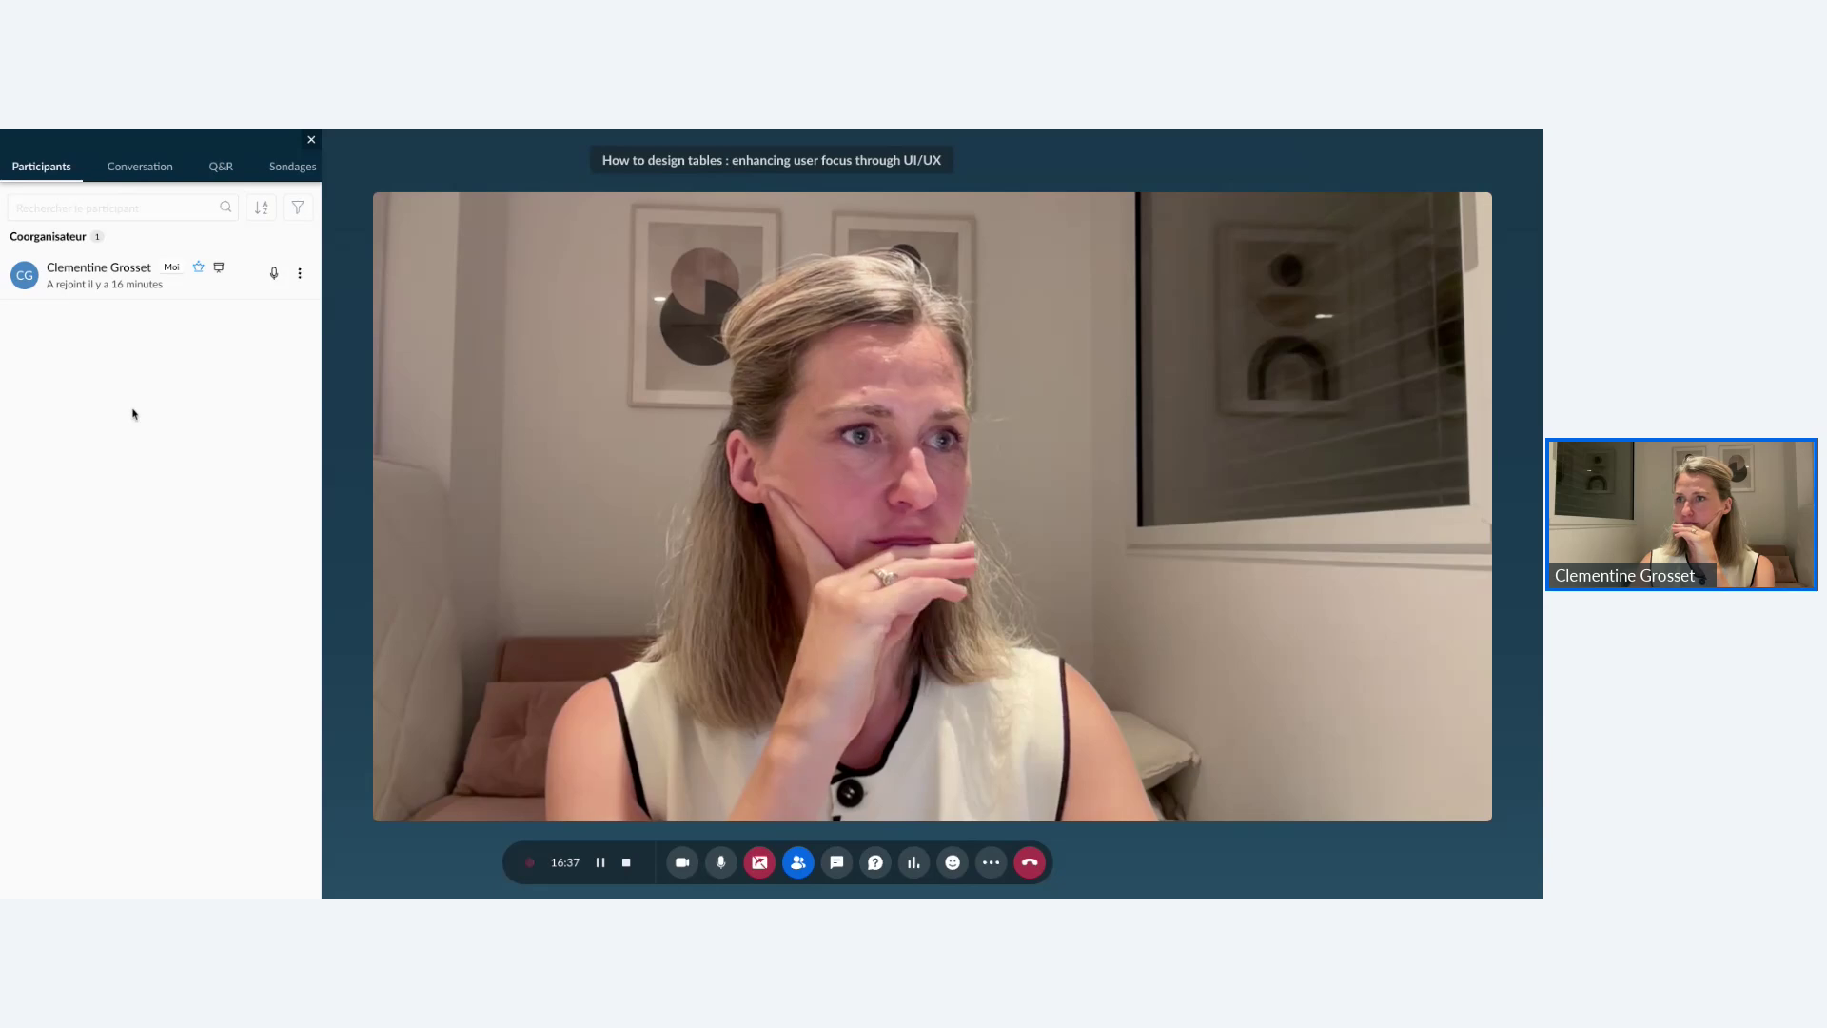
pyautogui.click(140, 167)
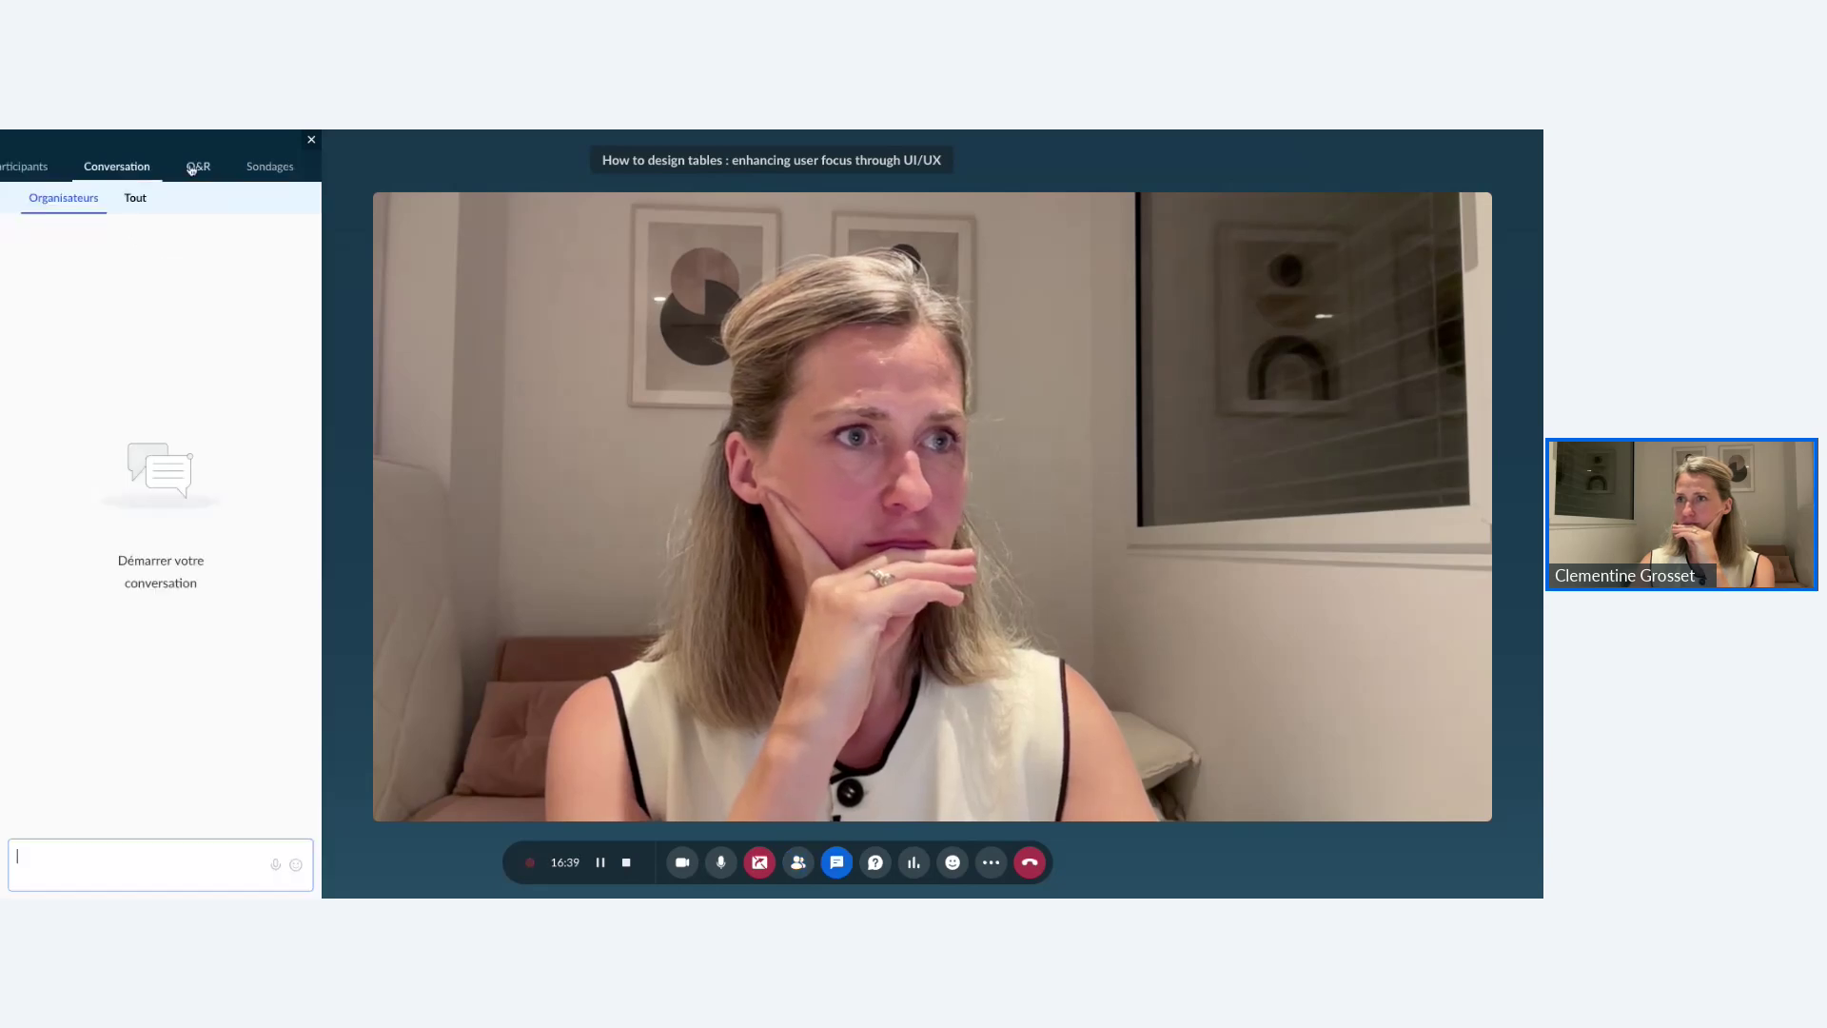
pyautogui.click(39, 176)
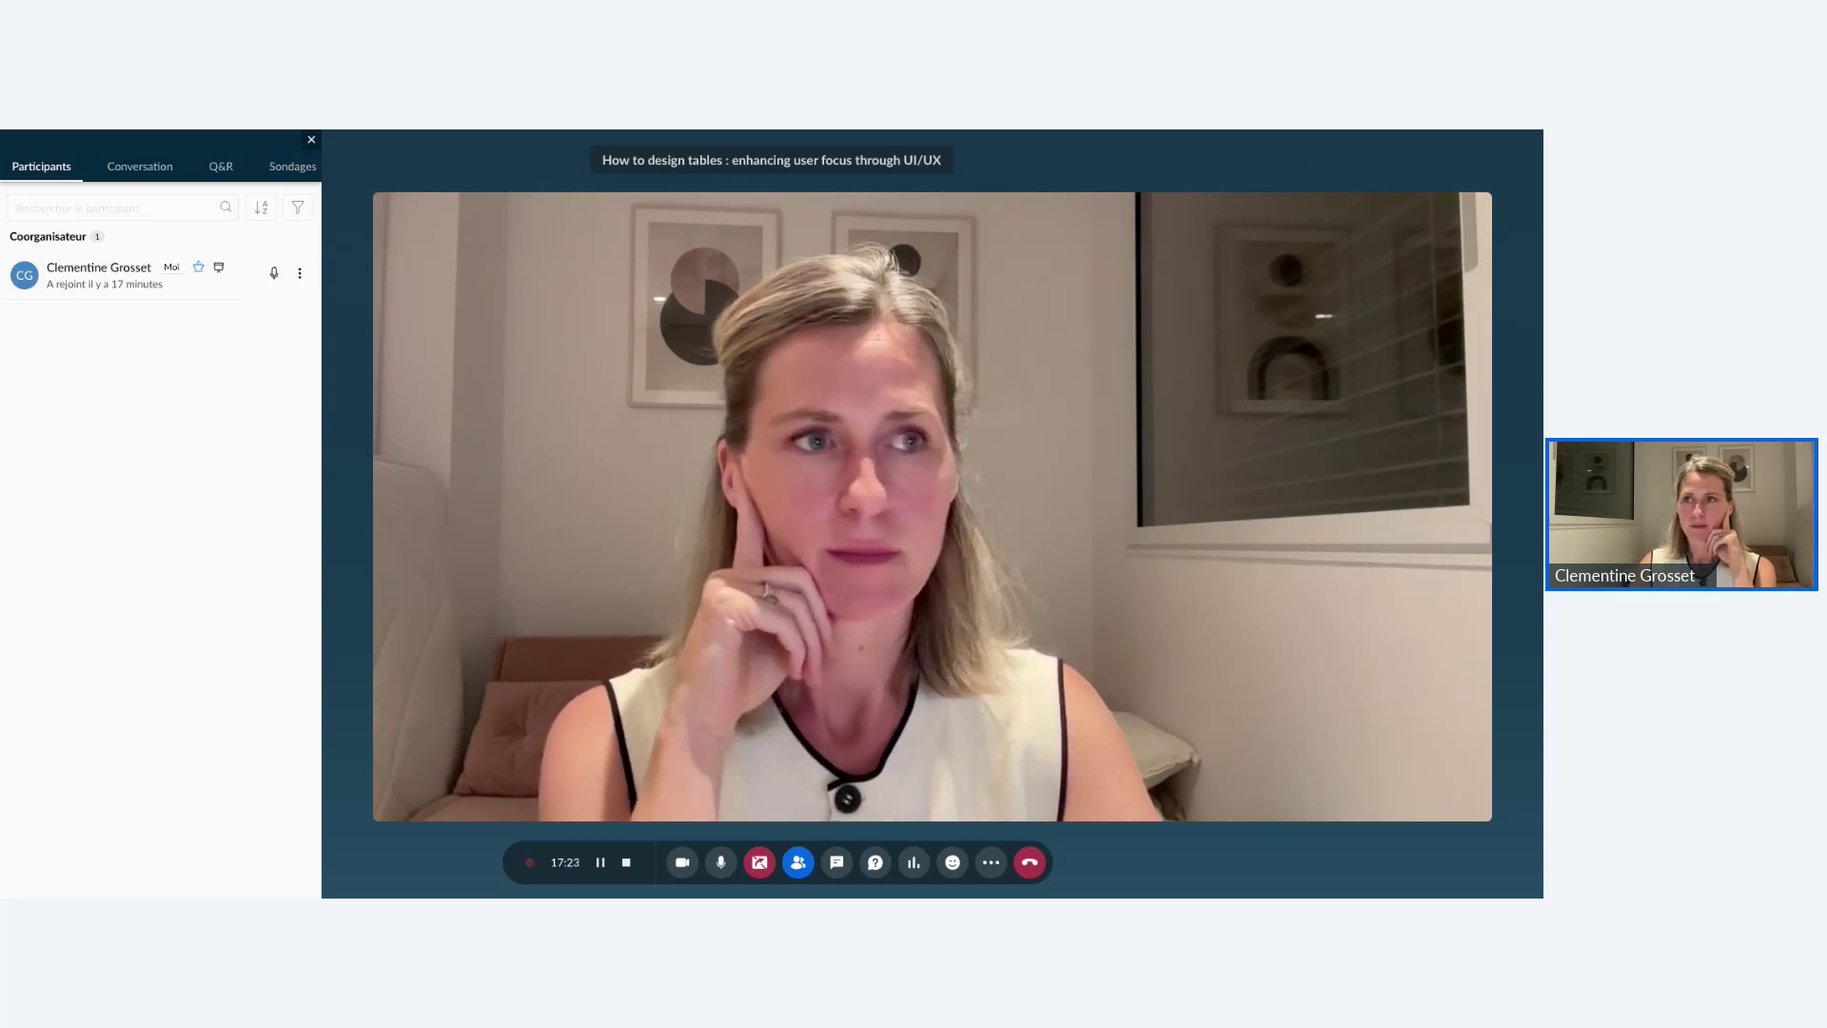
pyautogui.click(140, 167)
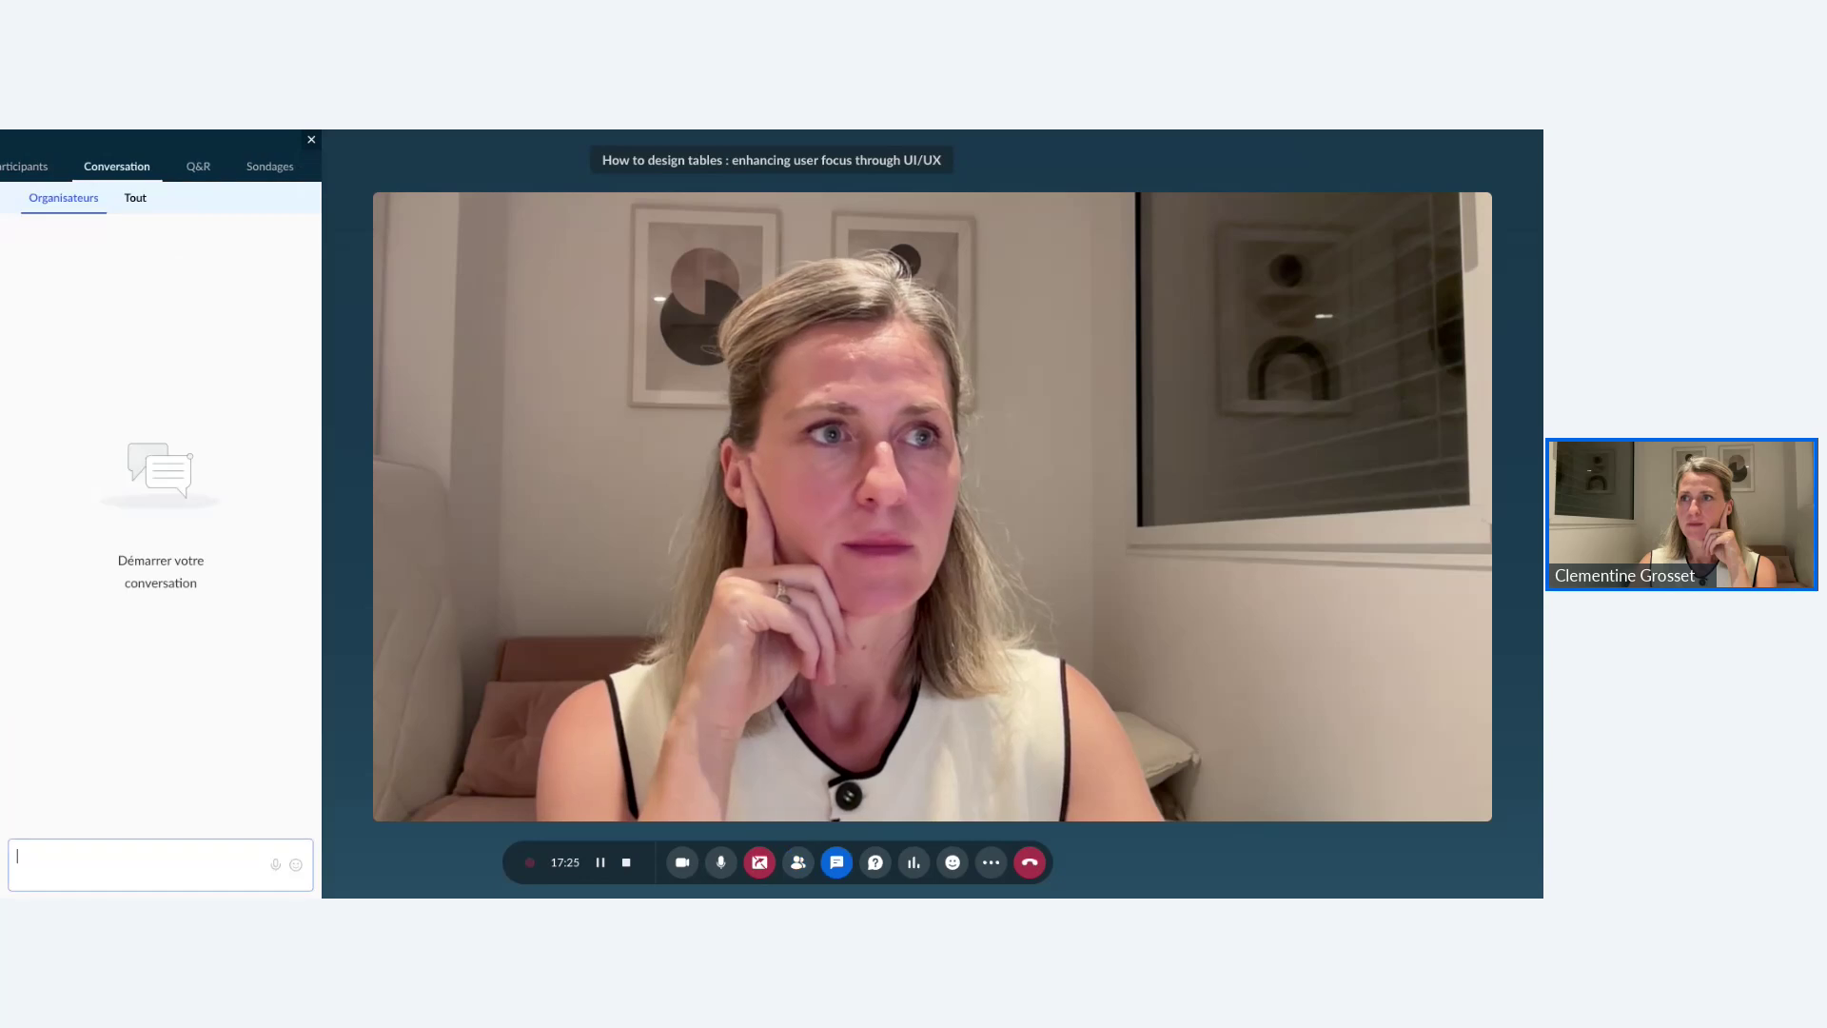
pyautogui.click(16, 170)
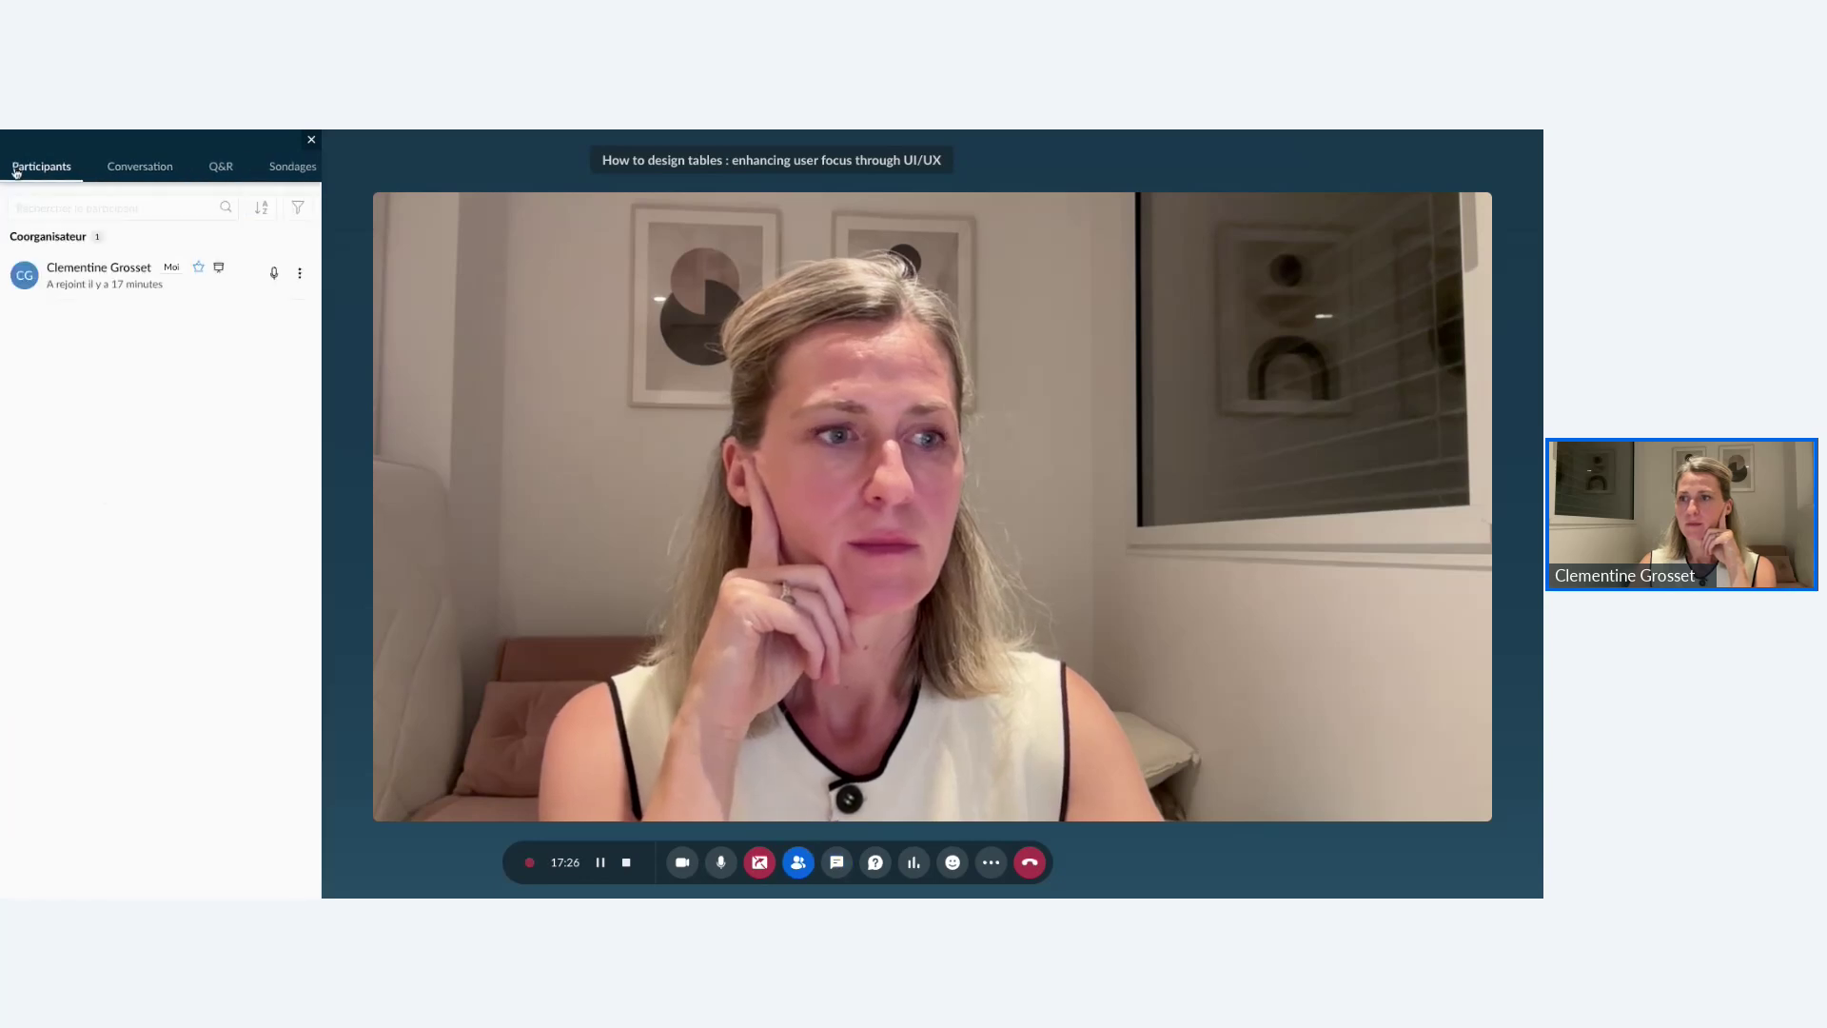
pyautogui.click(209, 170)
pyautogui.click(20, 171)
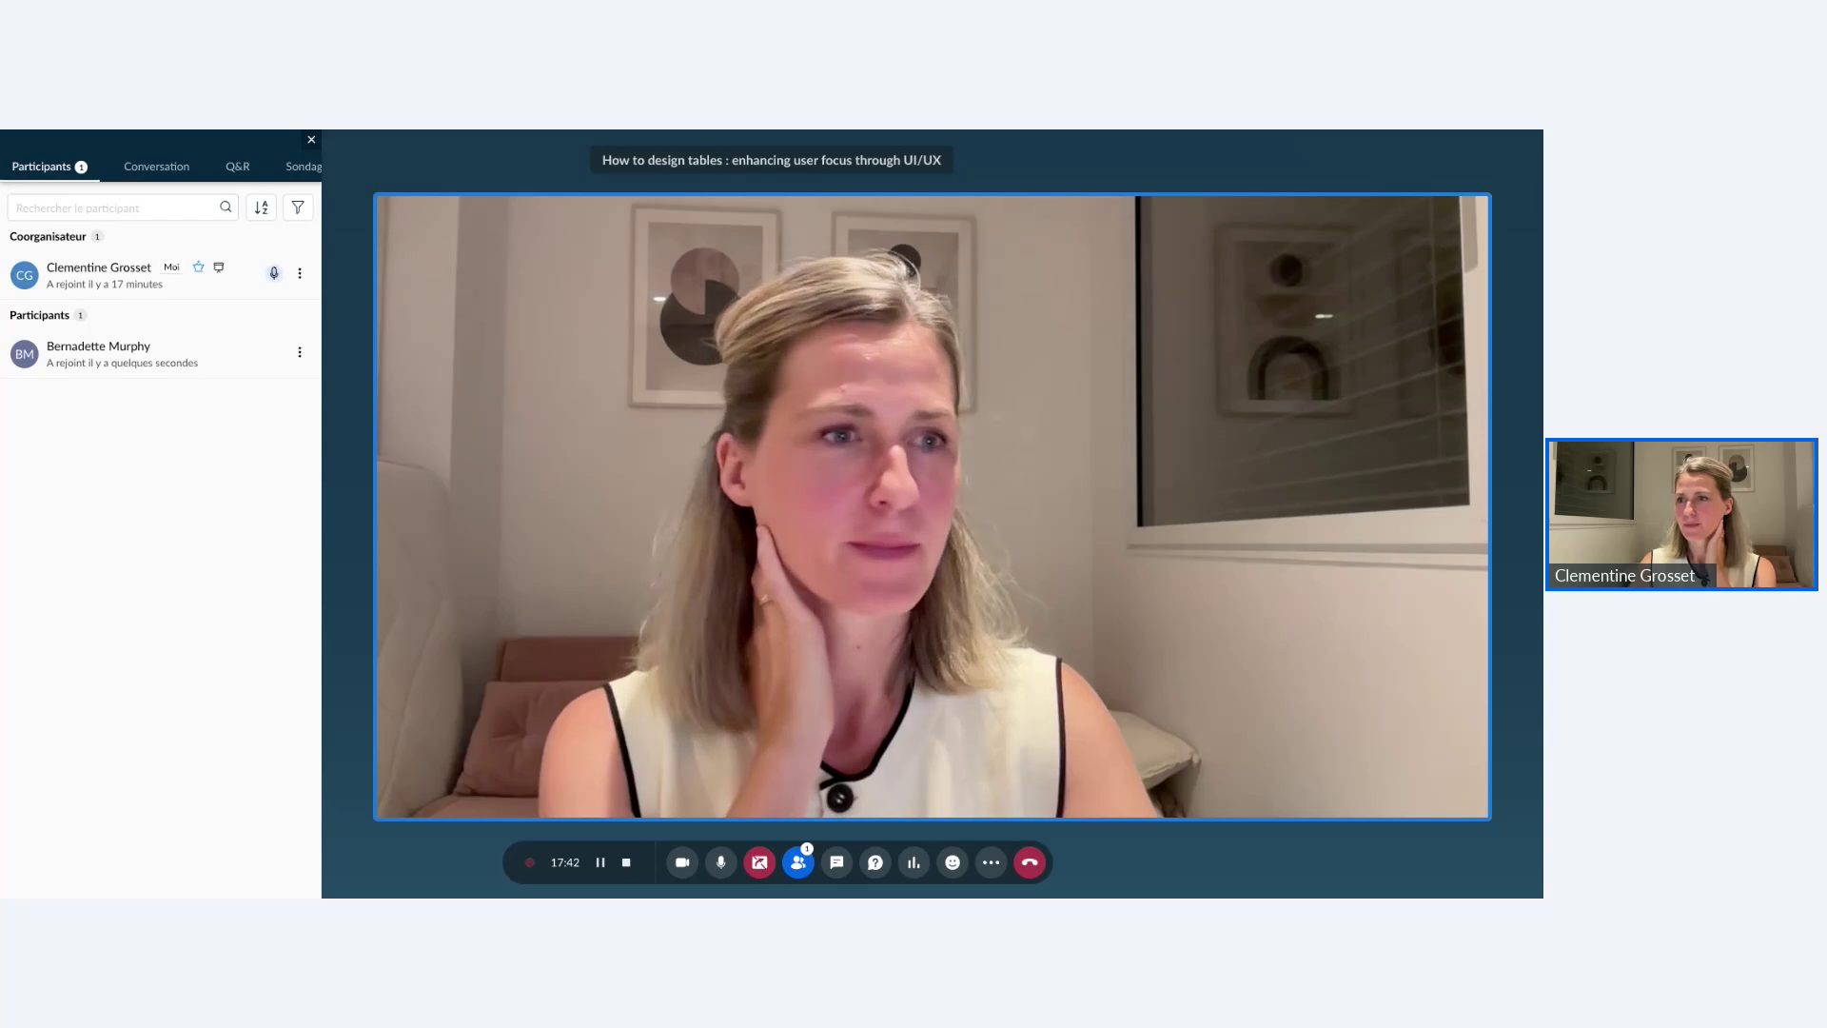
# Review the webinar's conversation, Q&A and polls, and look at the options available for the first attendee.
pyautogui.click(110, 177)
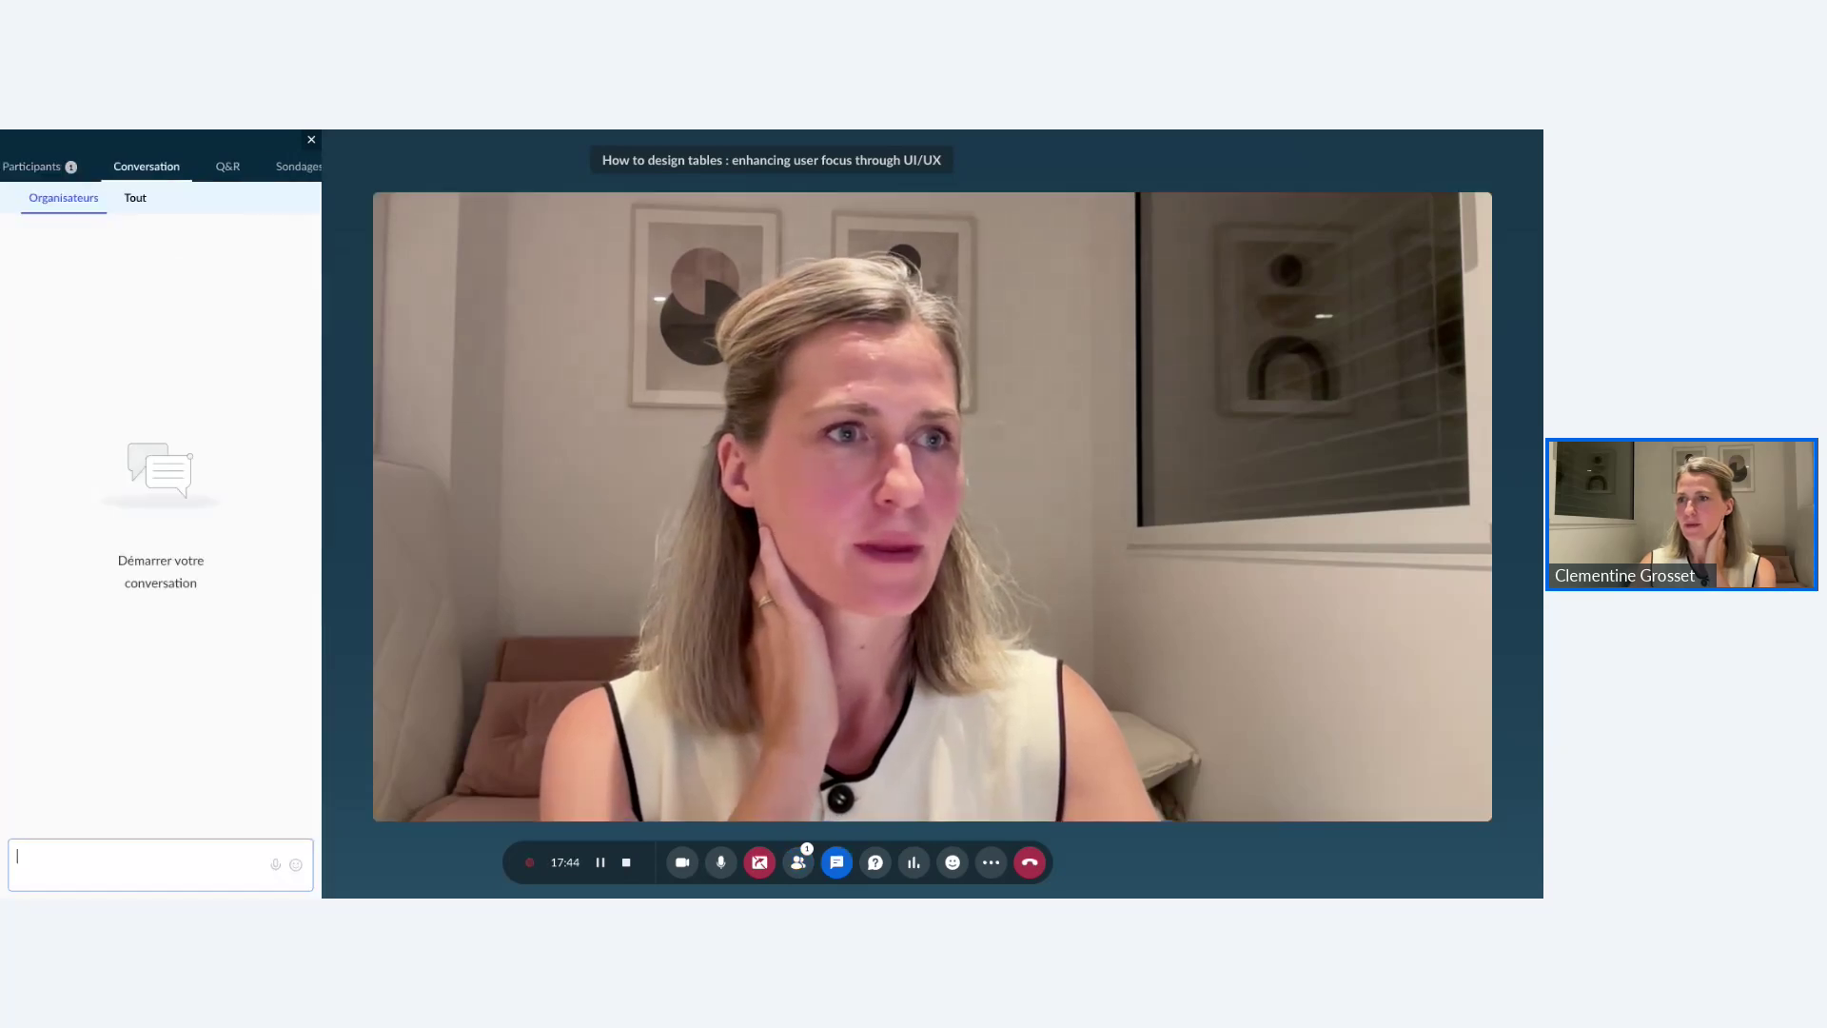
pyautogui.click(40, 177)
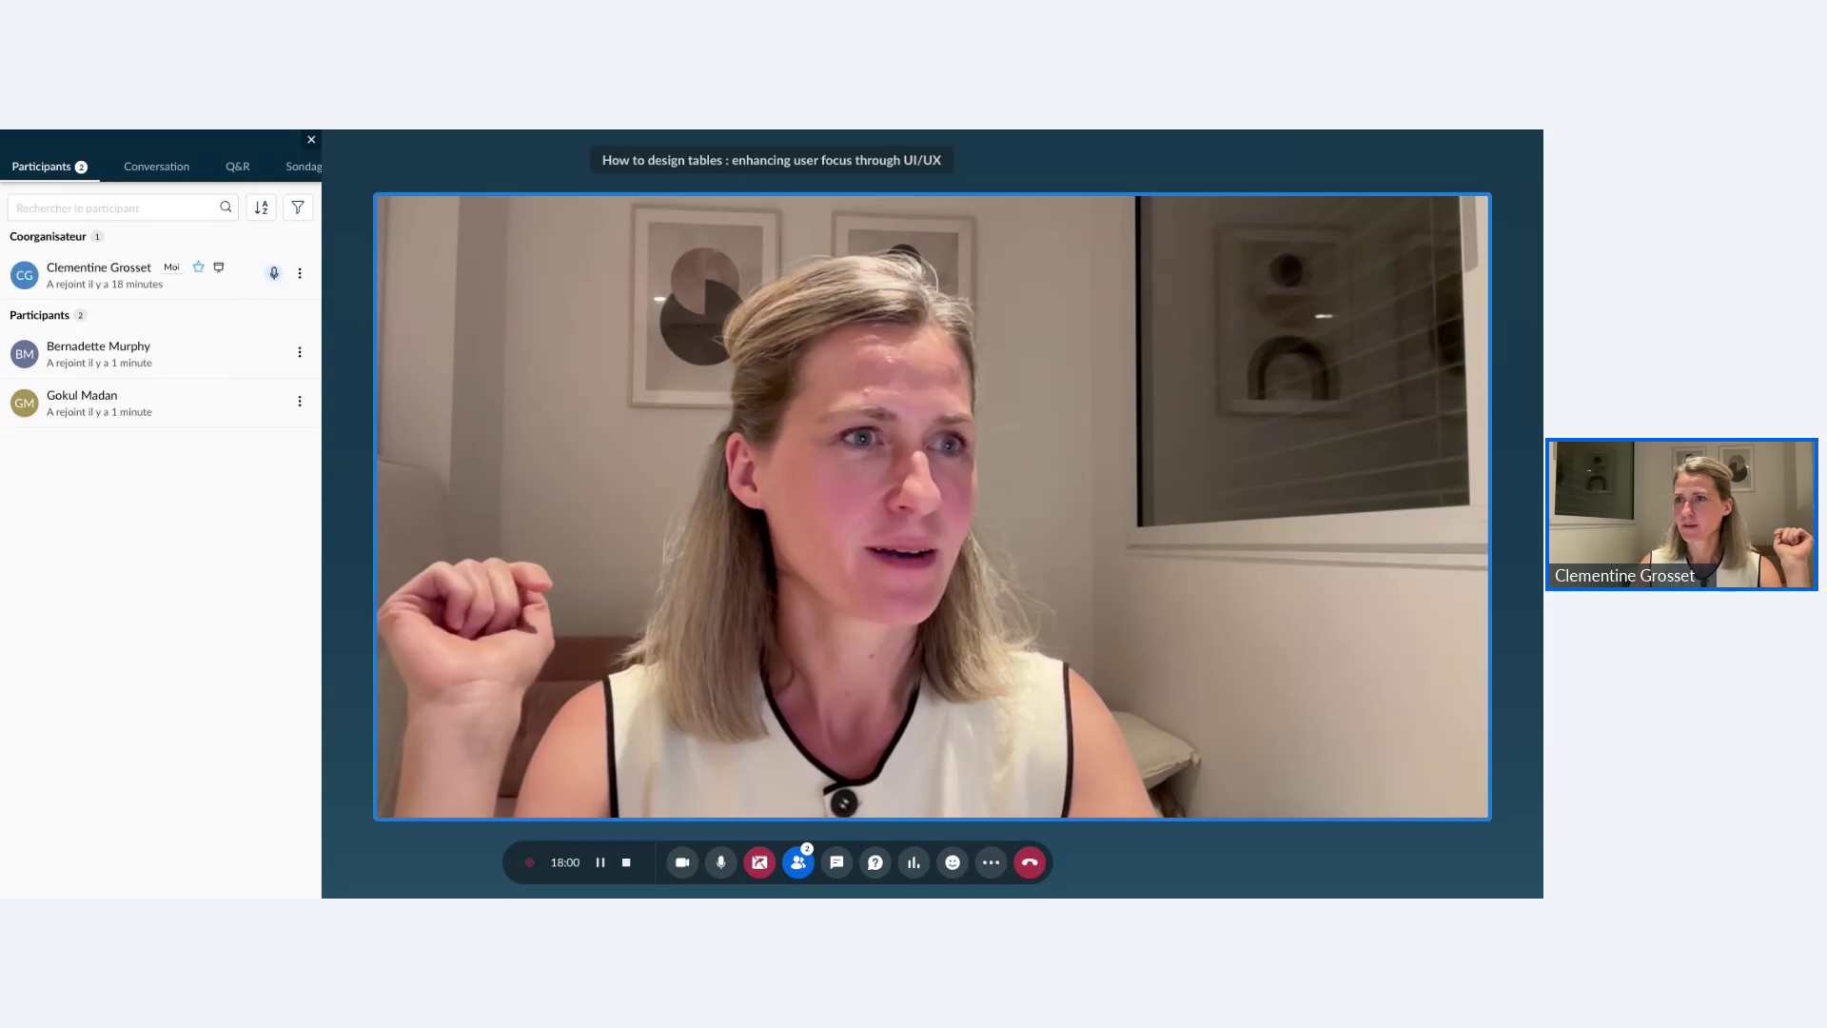
pyautogui.click(180, 167)
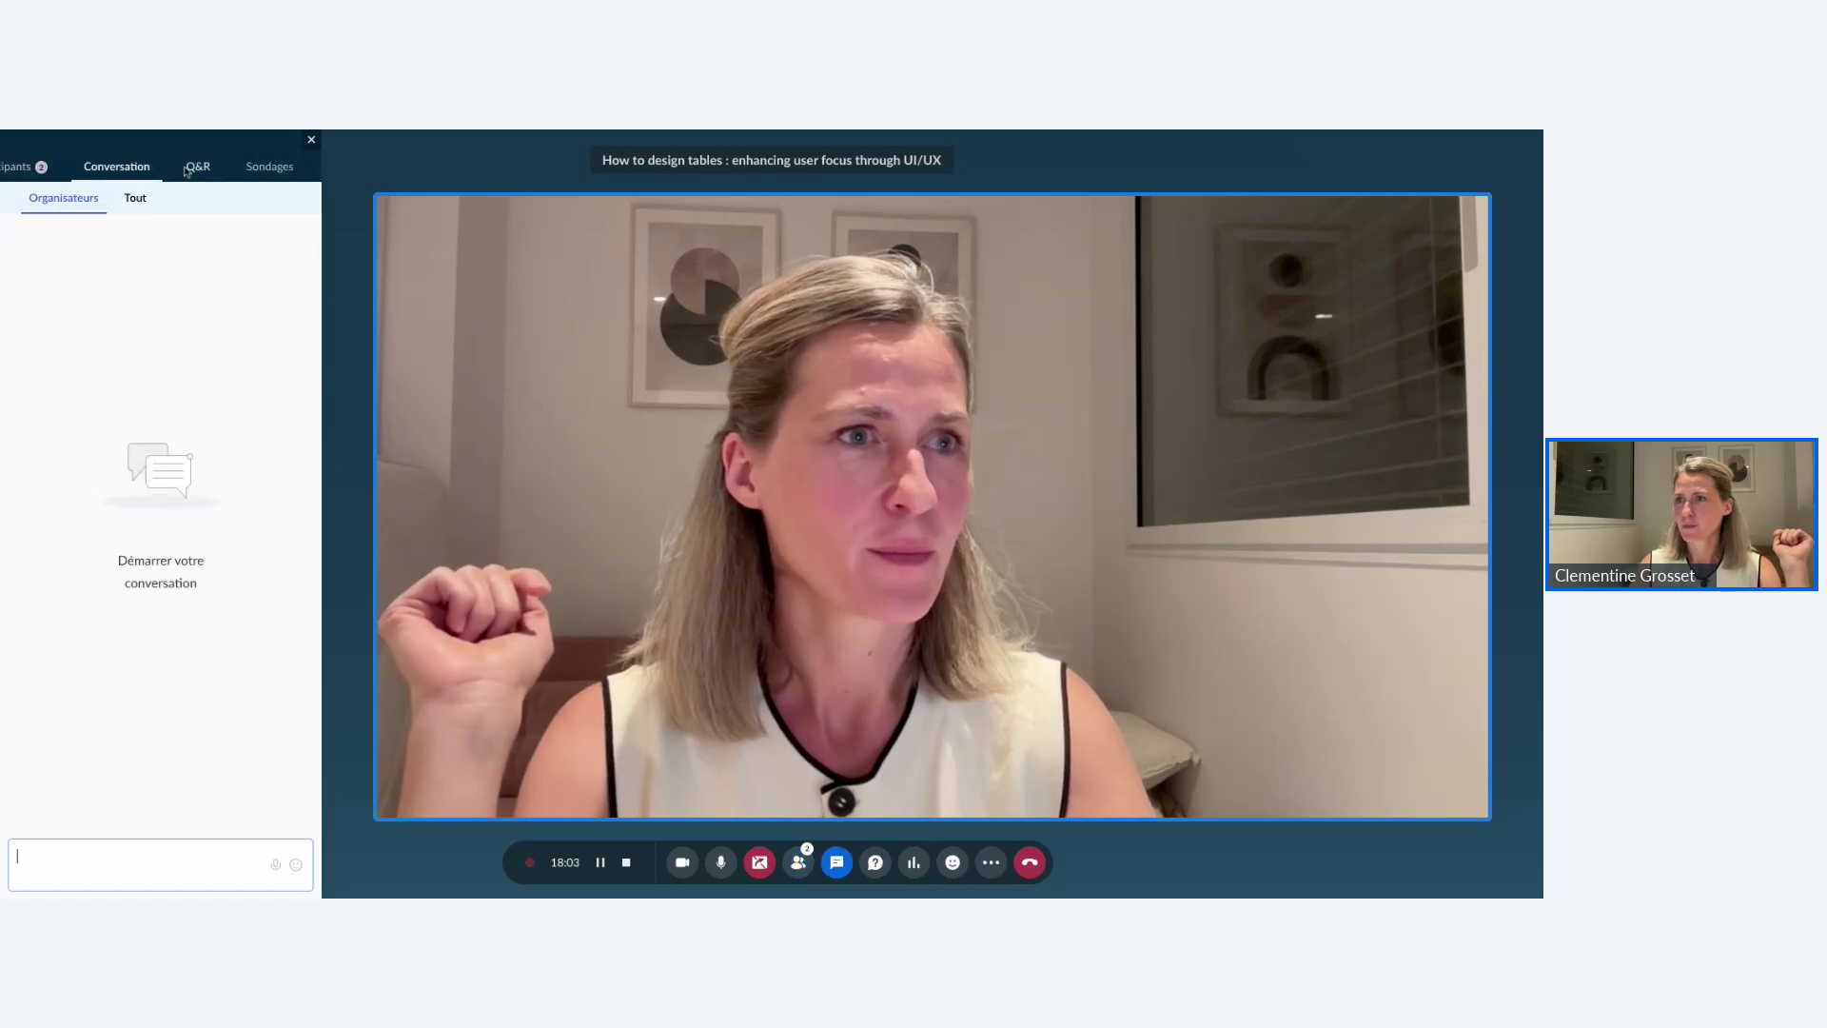
pyautogui.click(198, 168)
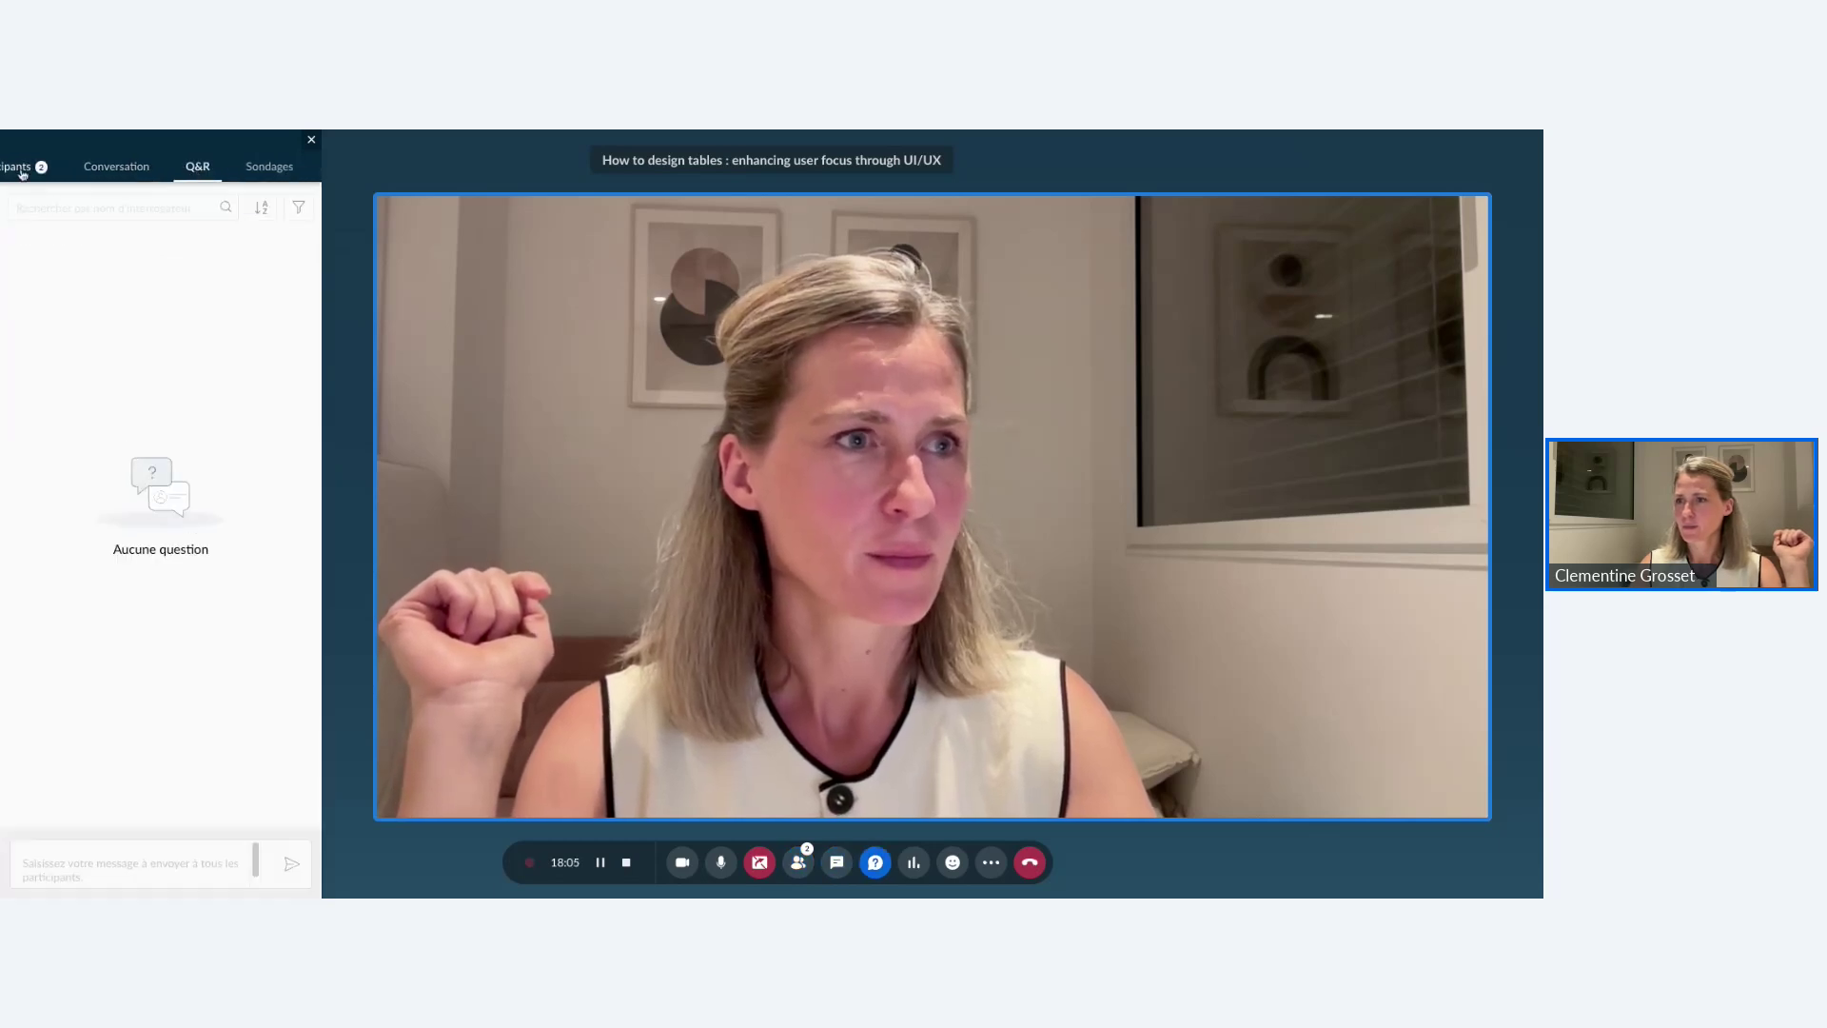
pyautogui.click(272, 167)
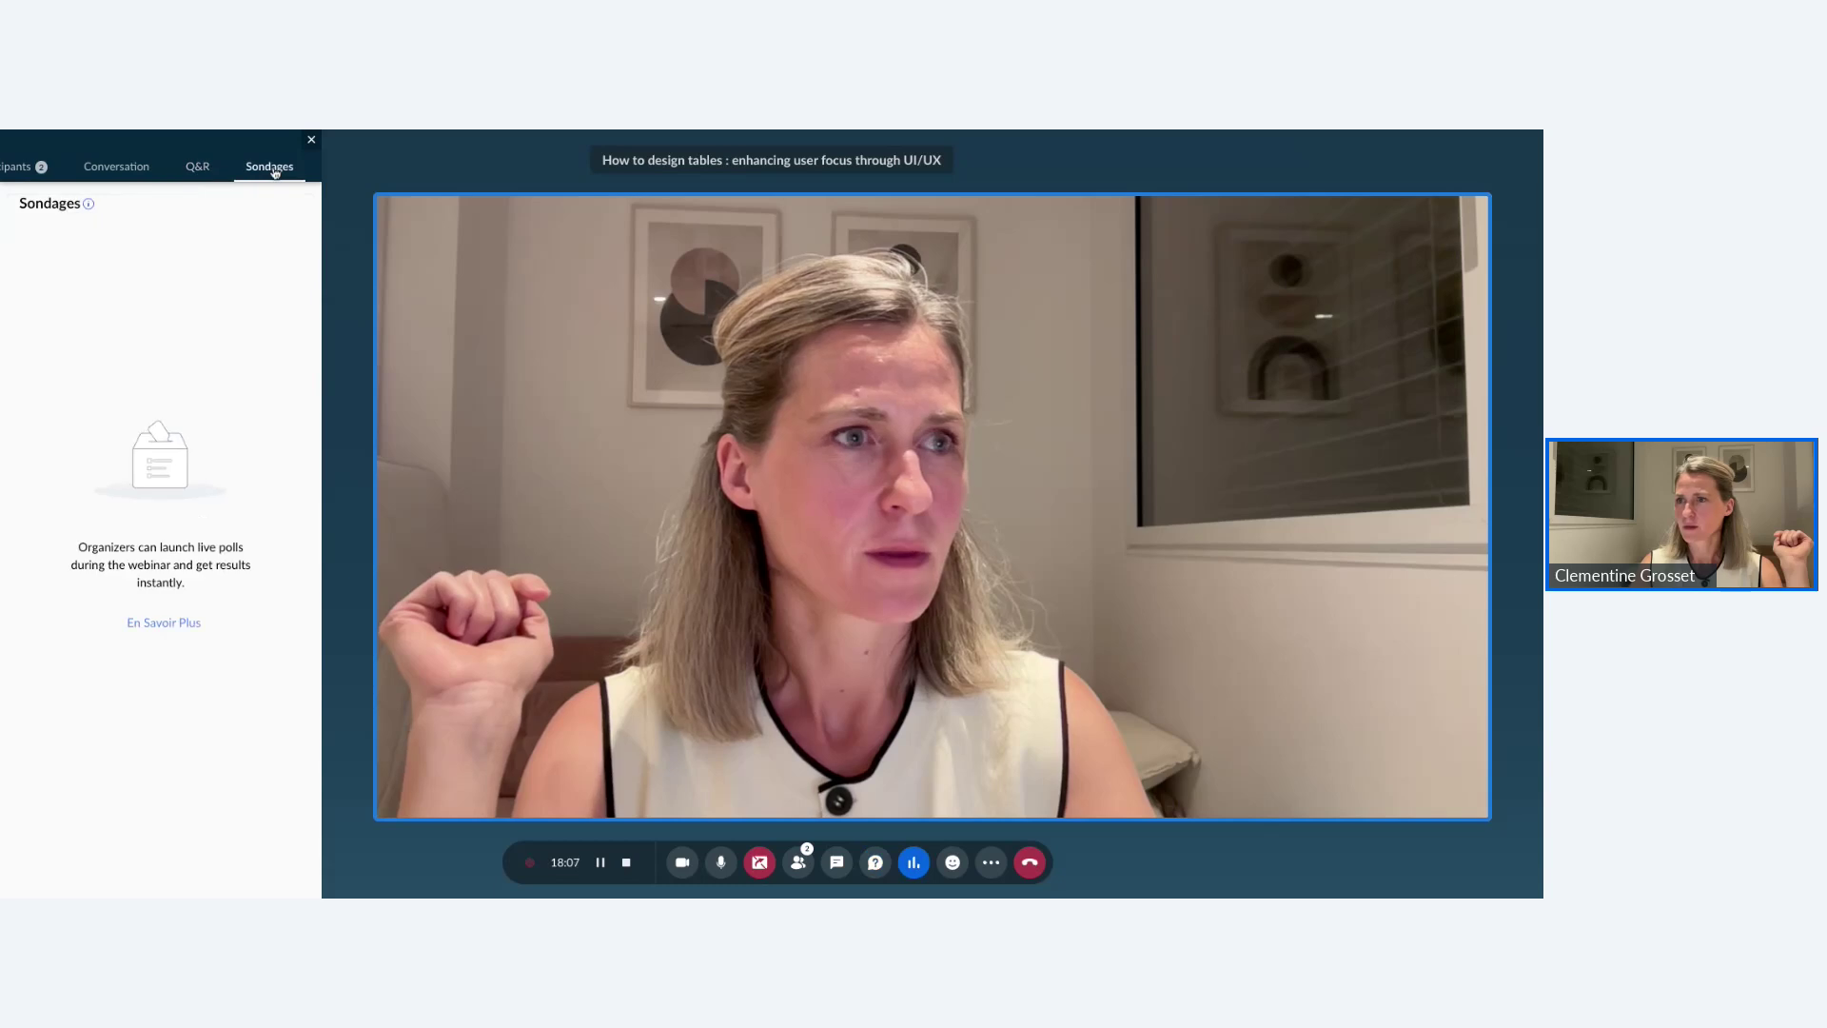
pyautogui.click(28, 171)
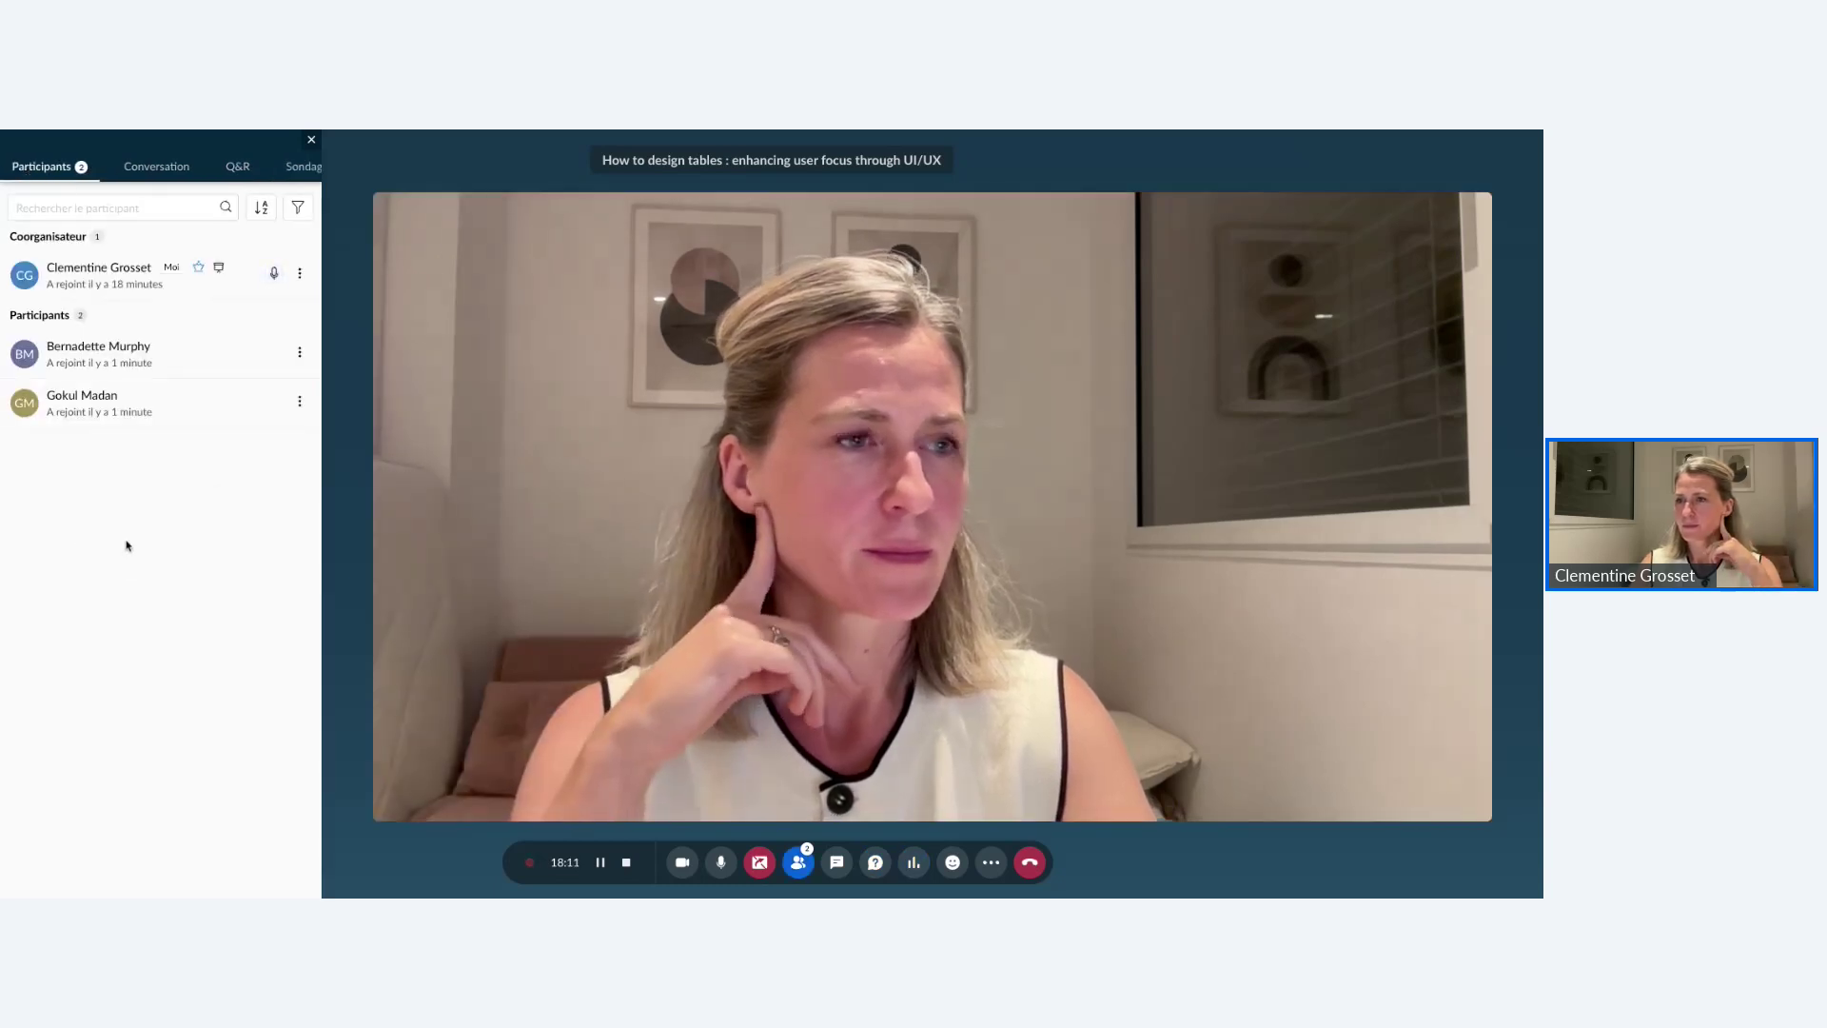
pyautogui.click(300, 353)
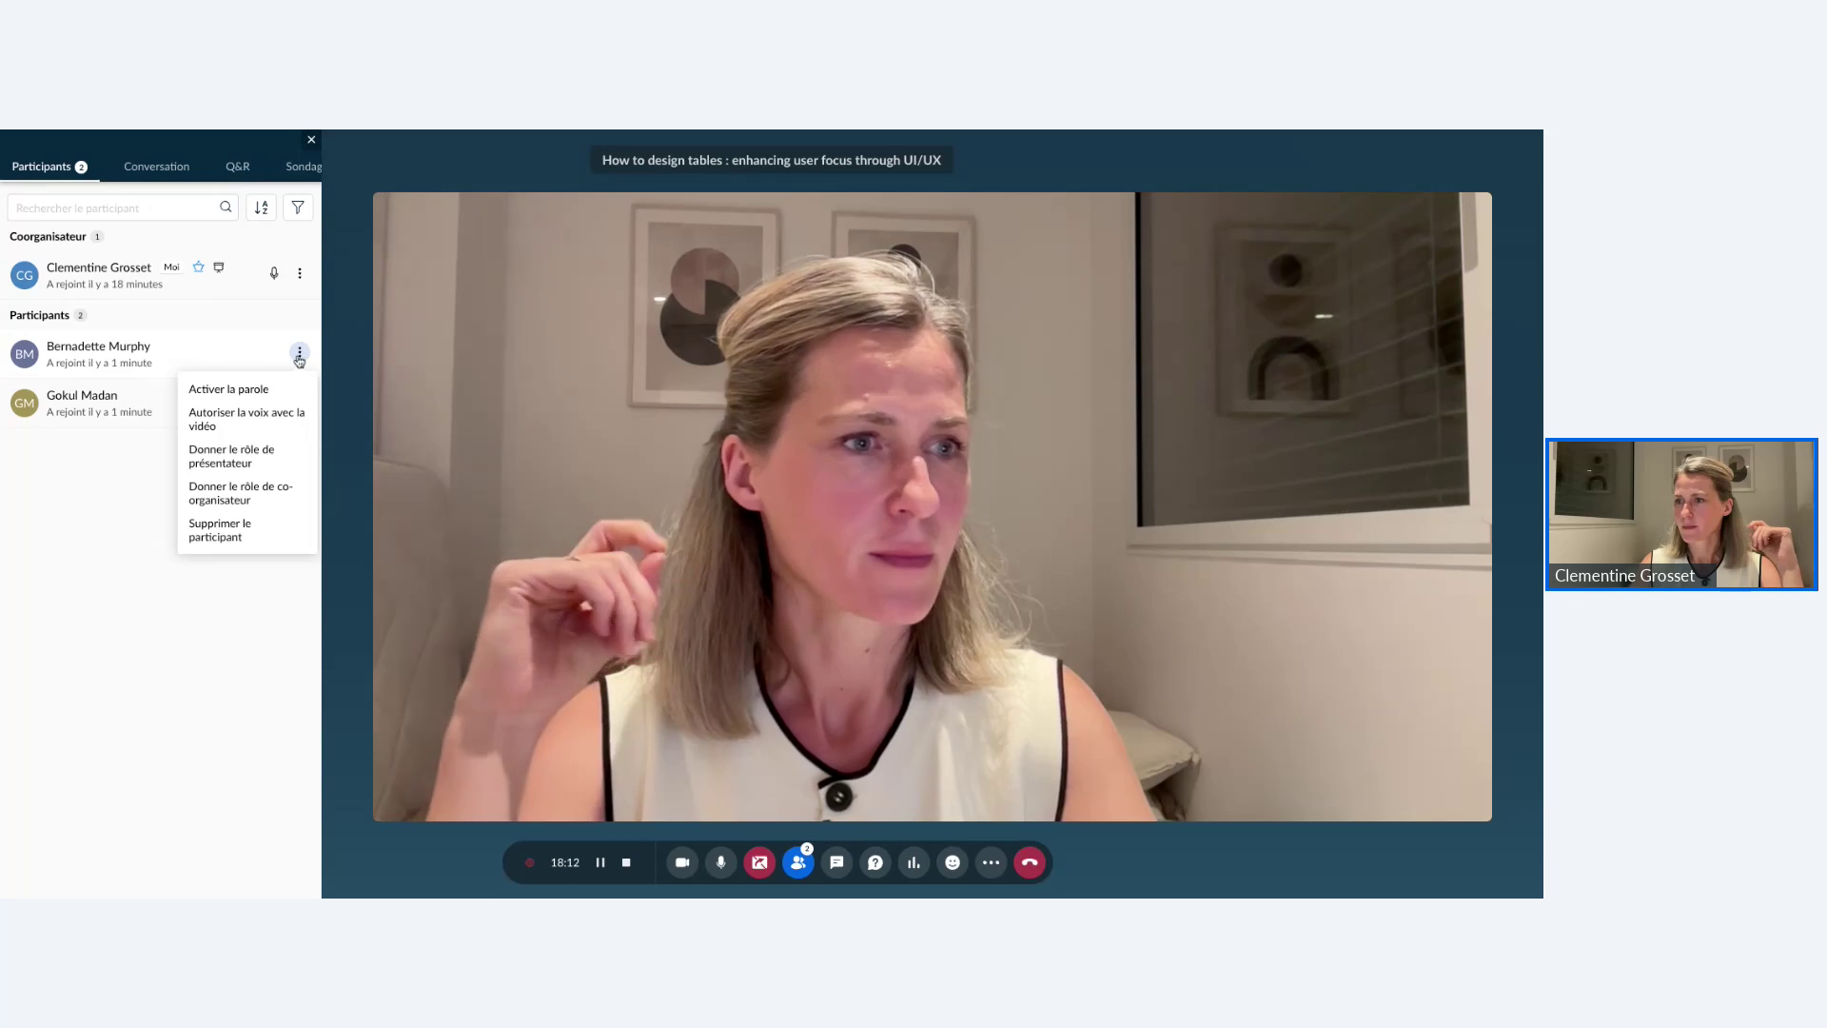
pyautogui.click(81, 472)
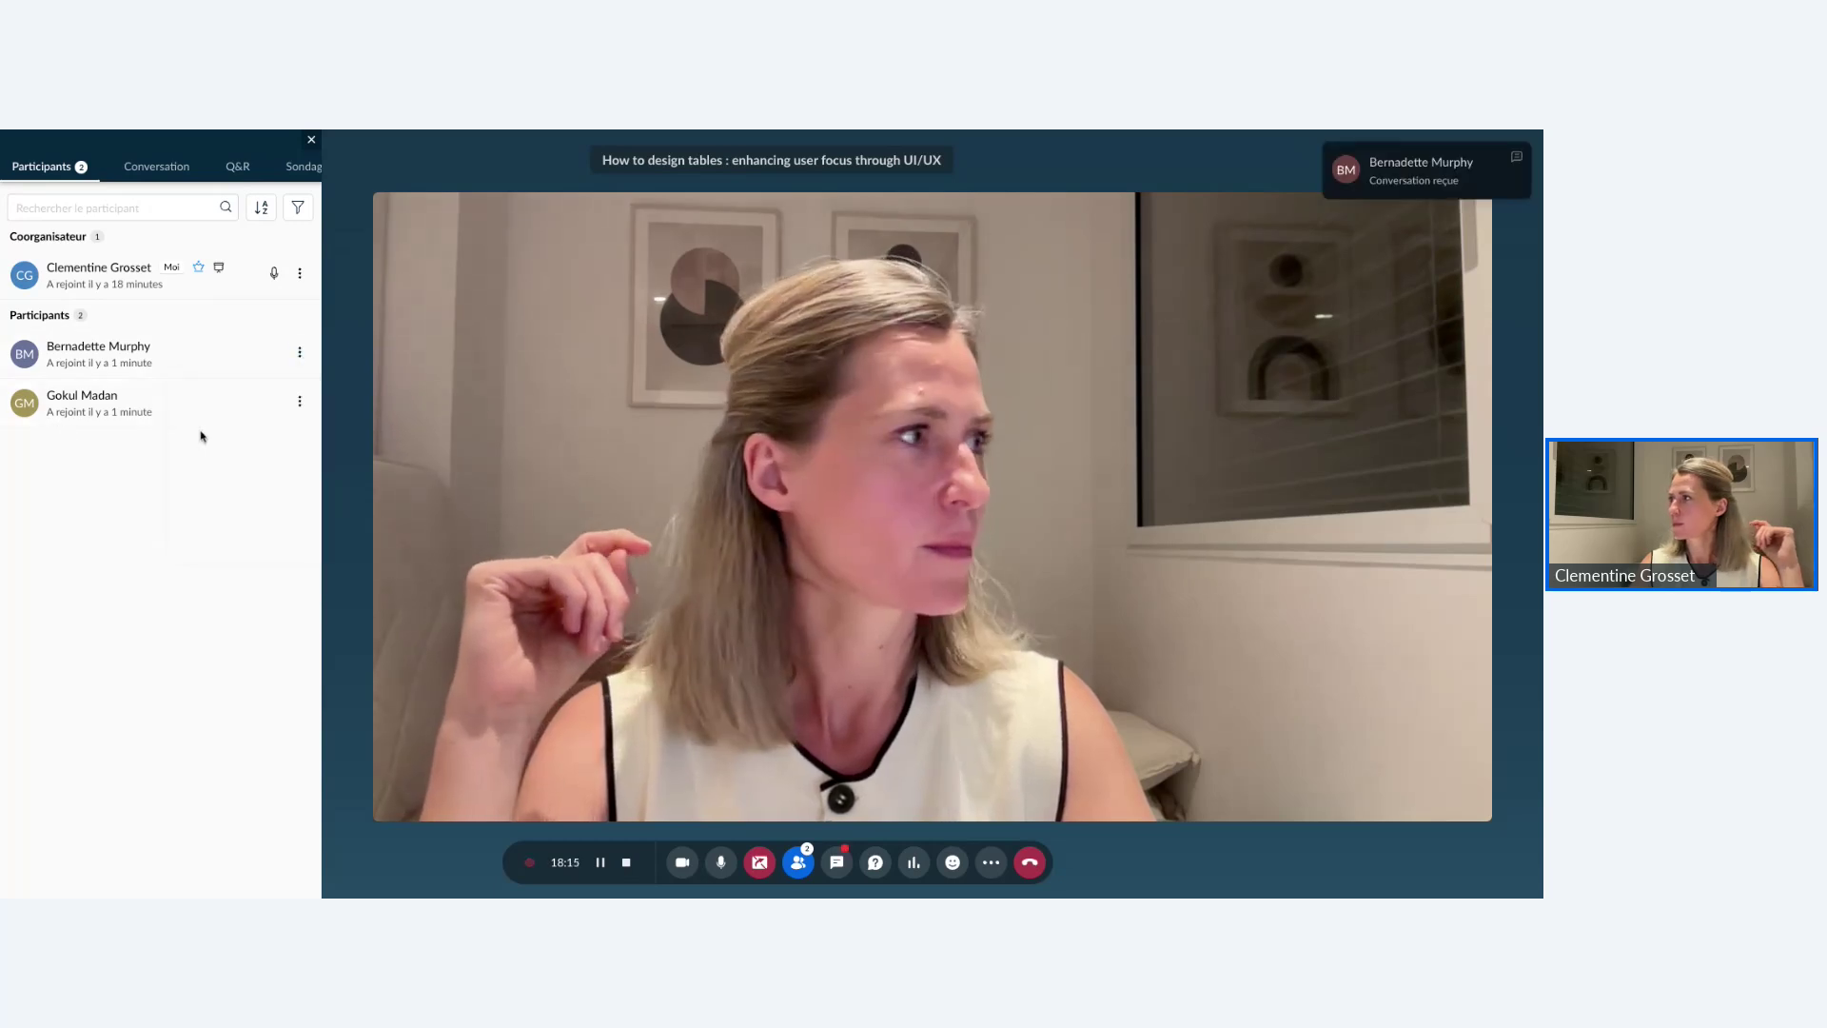
# Open the newly received message, read the conversation with all attendees, and check the participant list for new arrivals.
pyautogui.click(1407, 169)
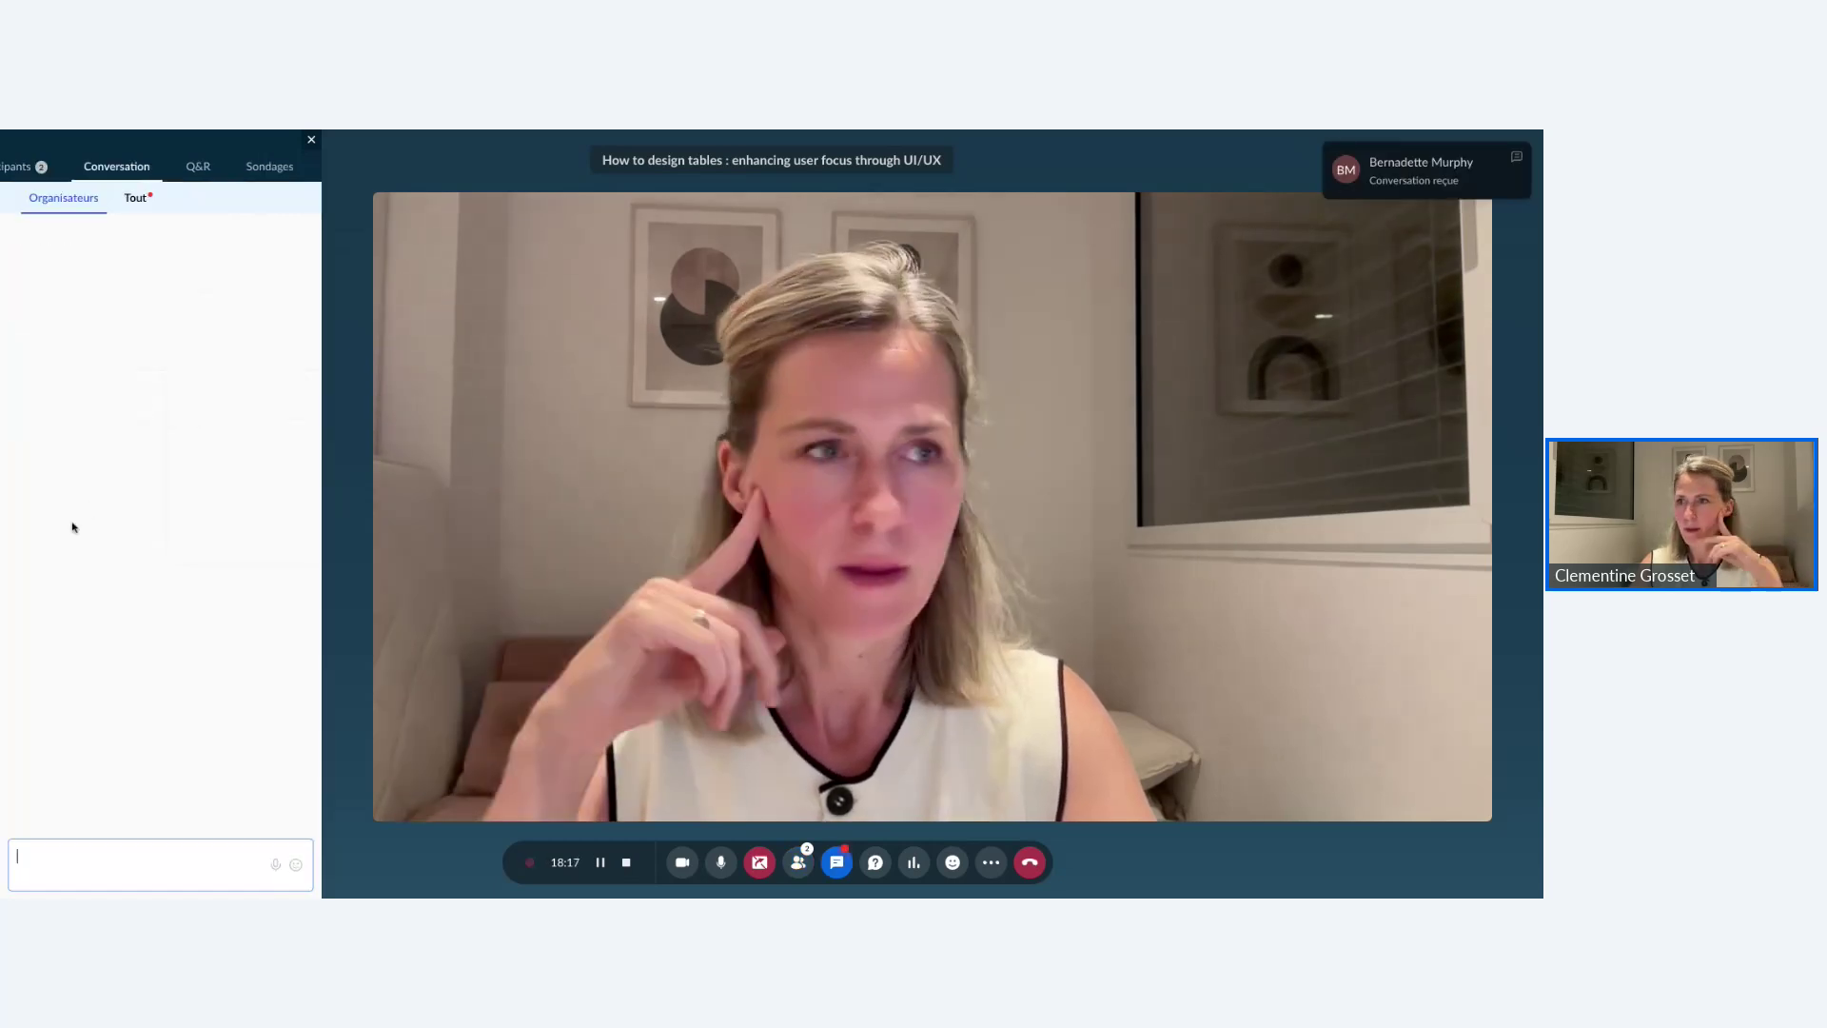
pyautogui.click(143, 198)
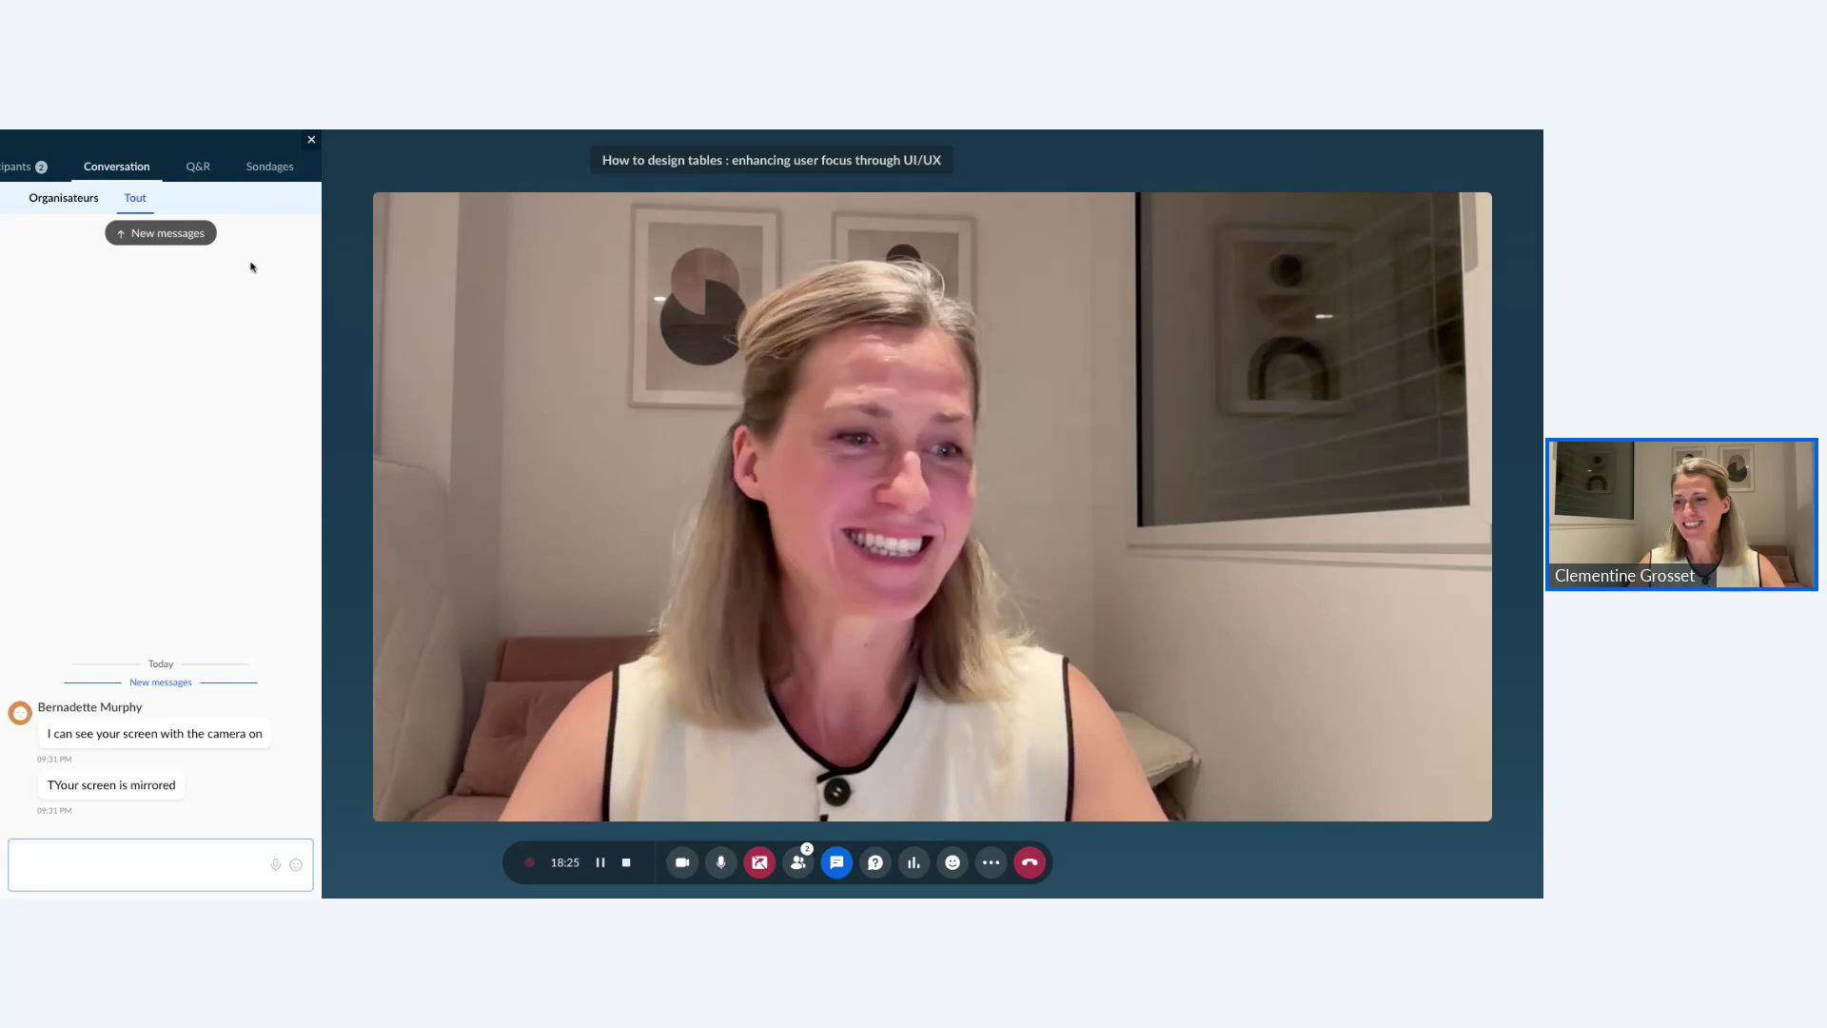
pyautogui.click(53, 182)
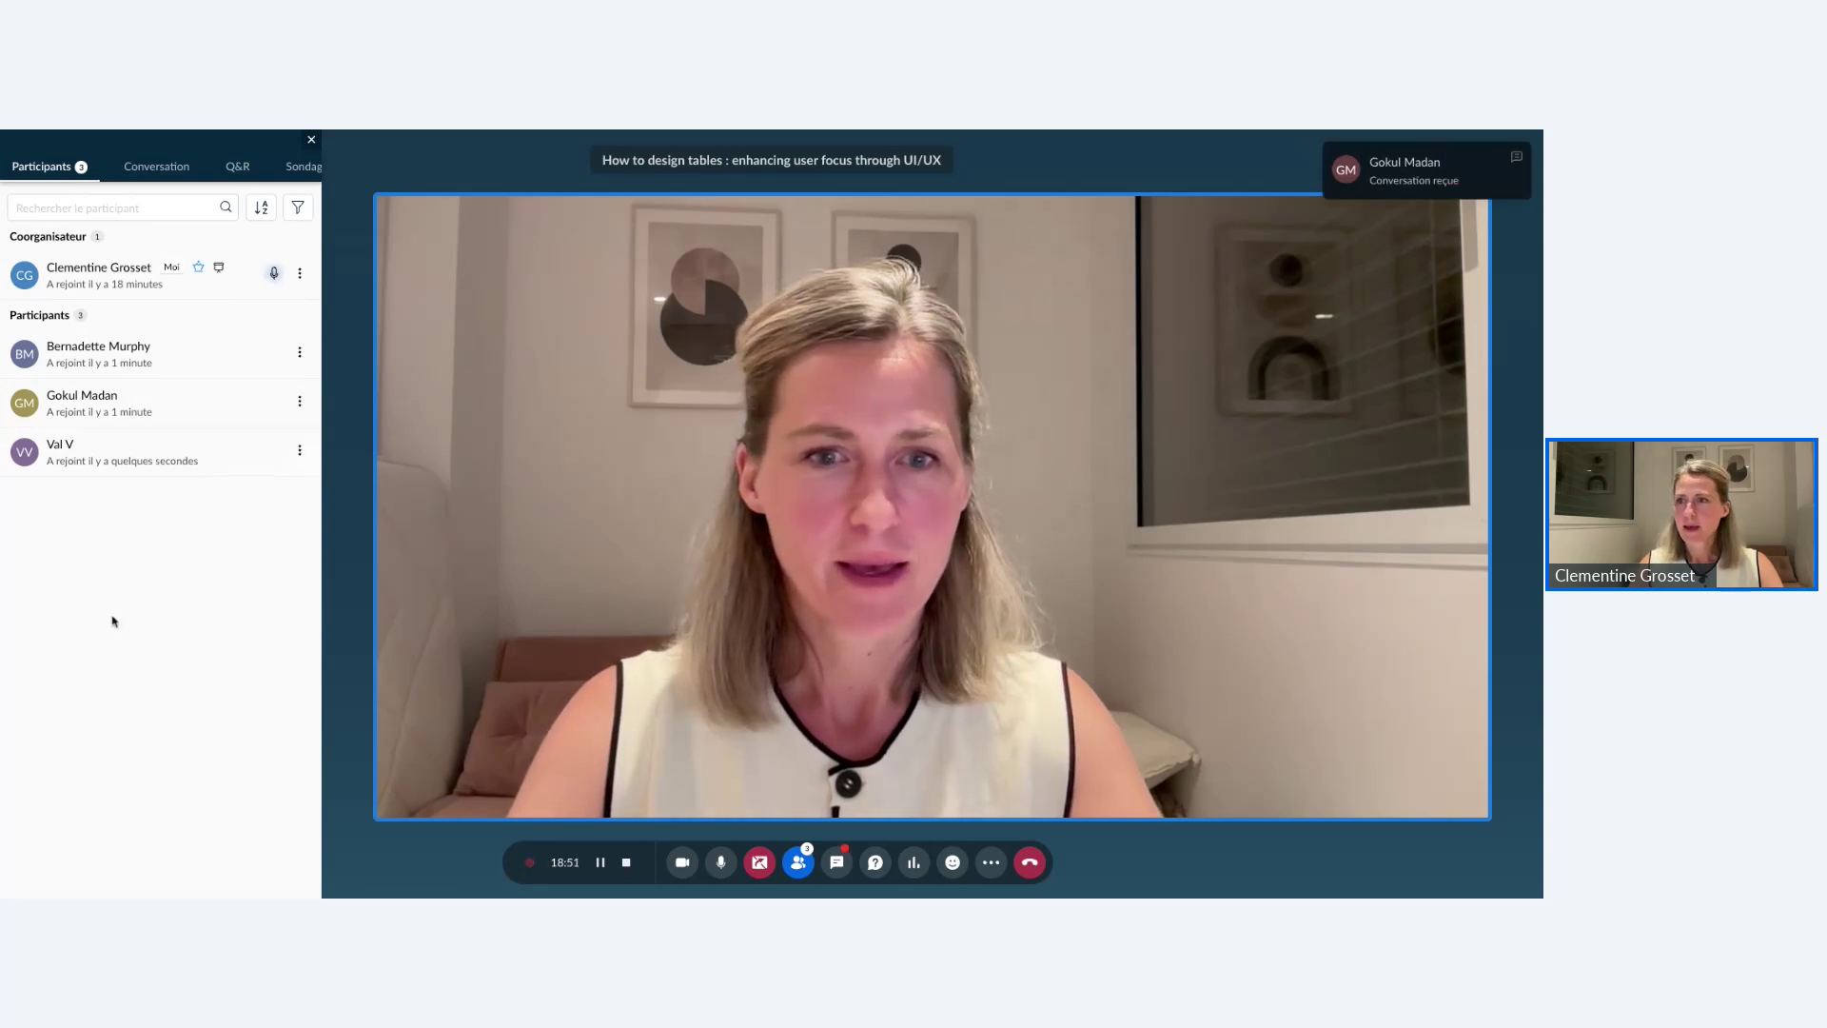
pyautogui.click(177, 169)
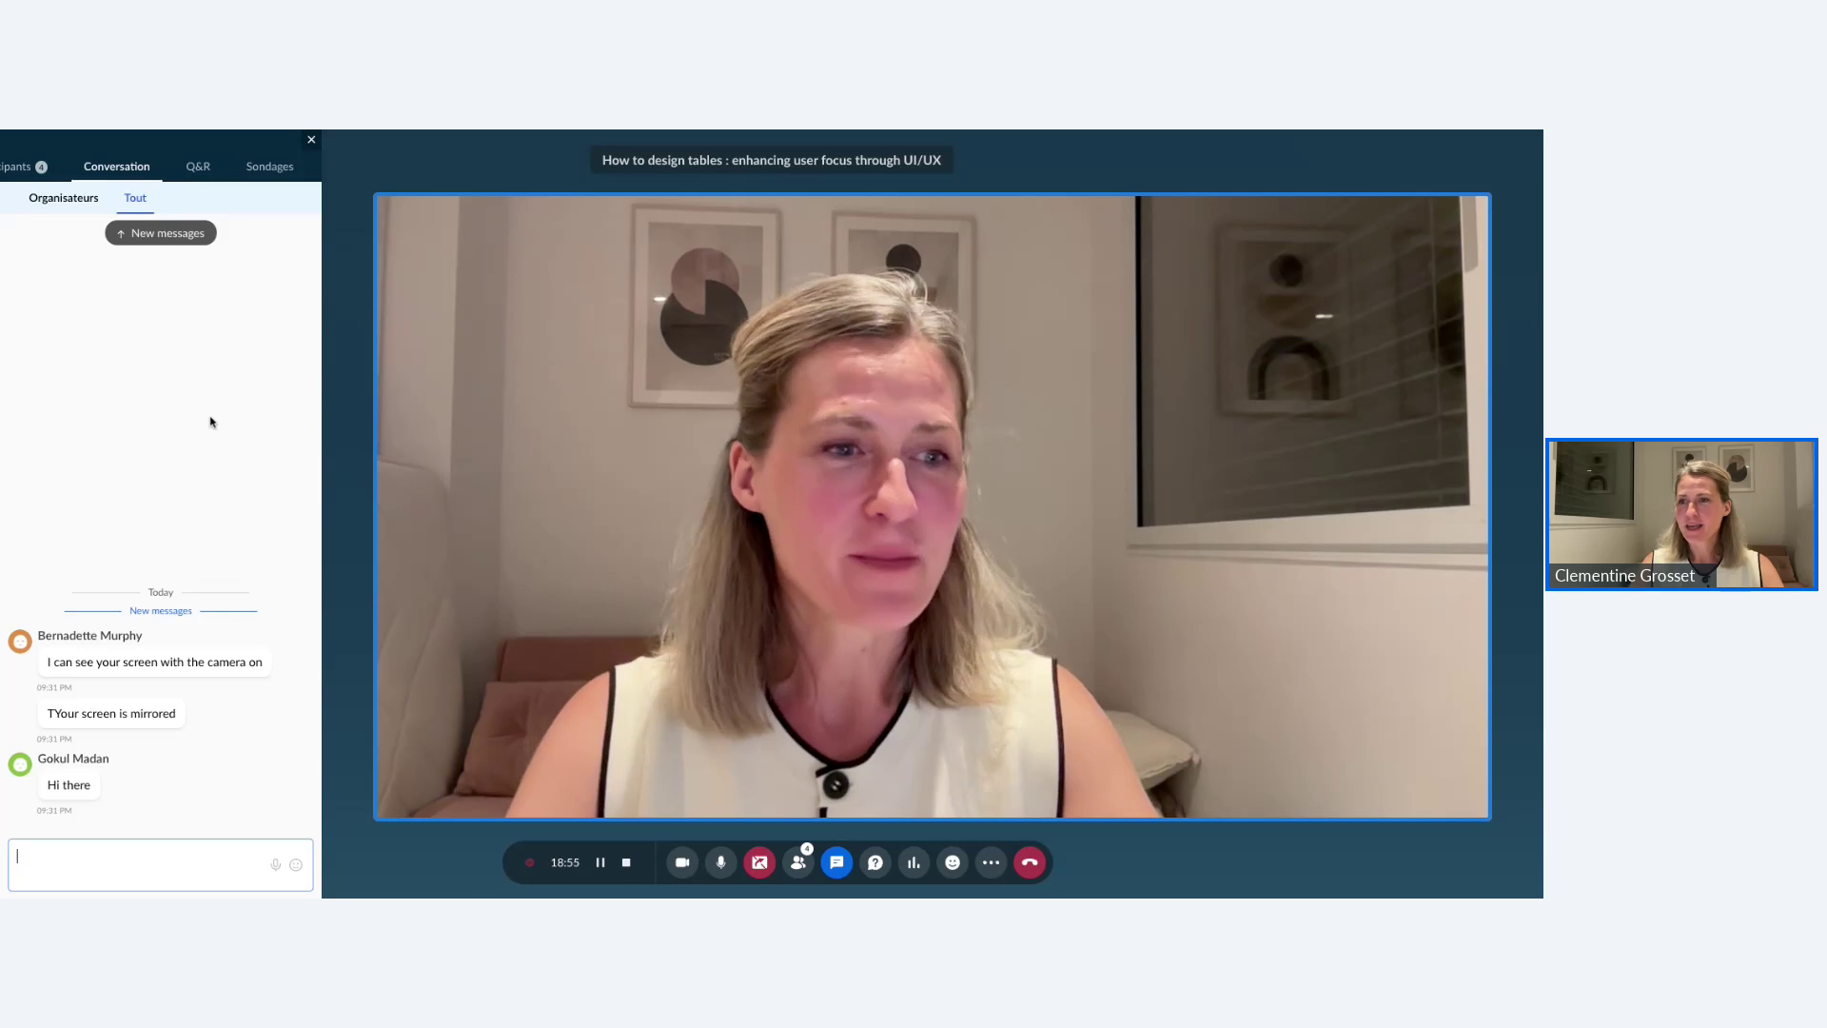
pyautogui.click(34, 169)
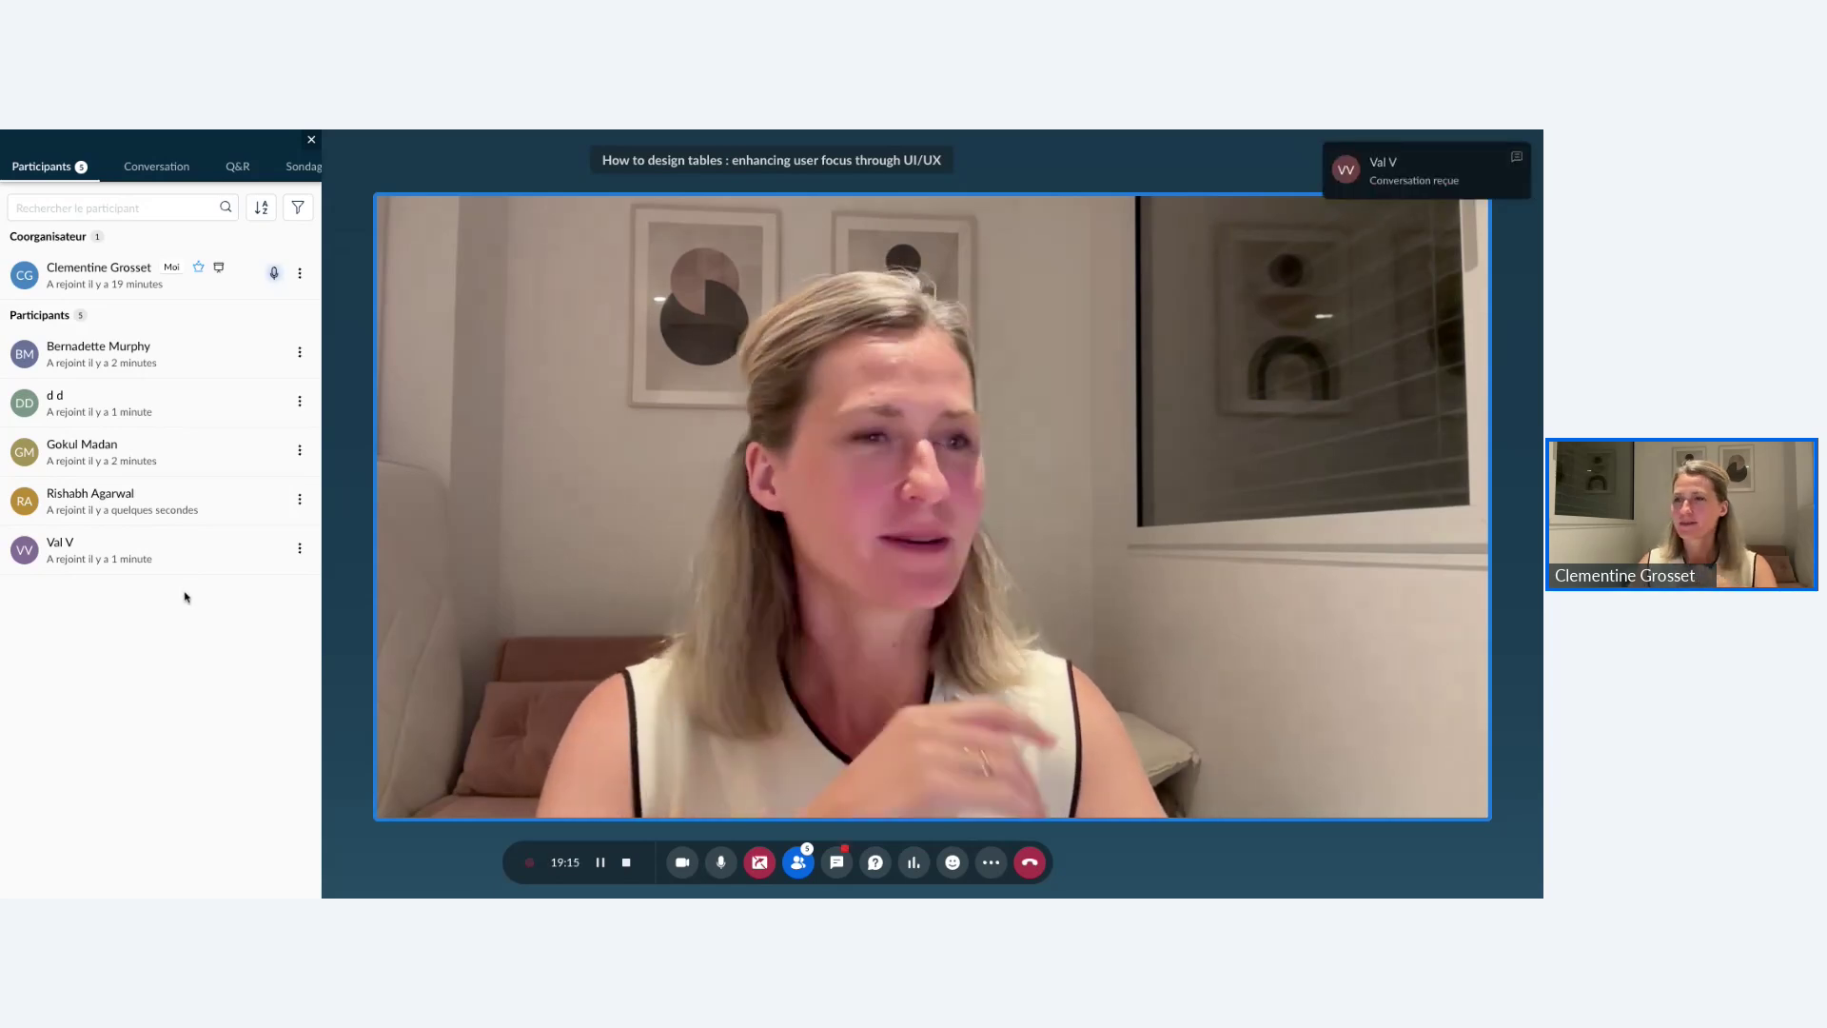
pyautogui.click(154, 167)
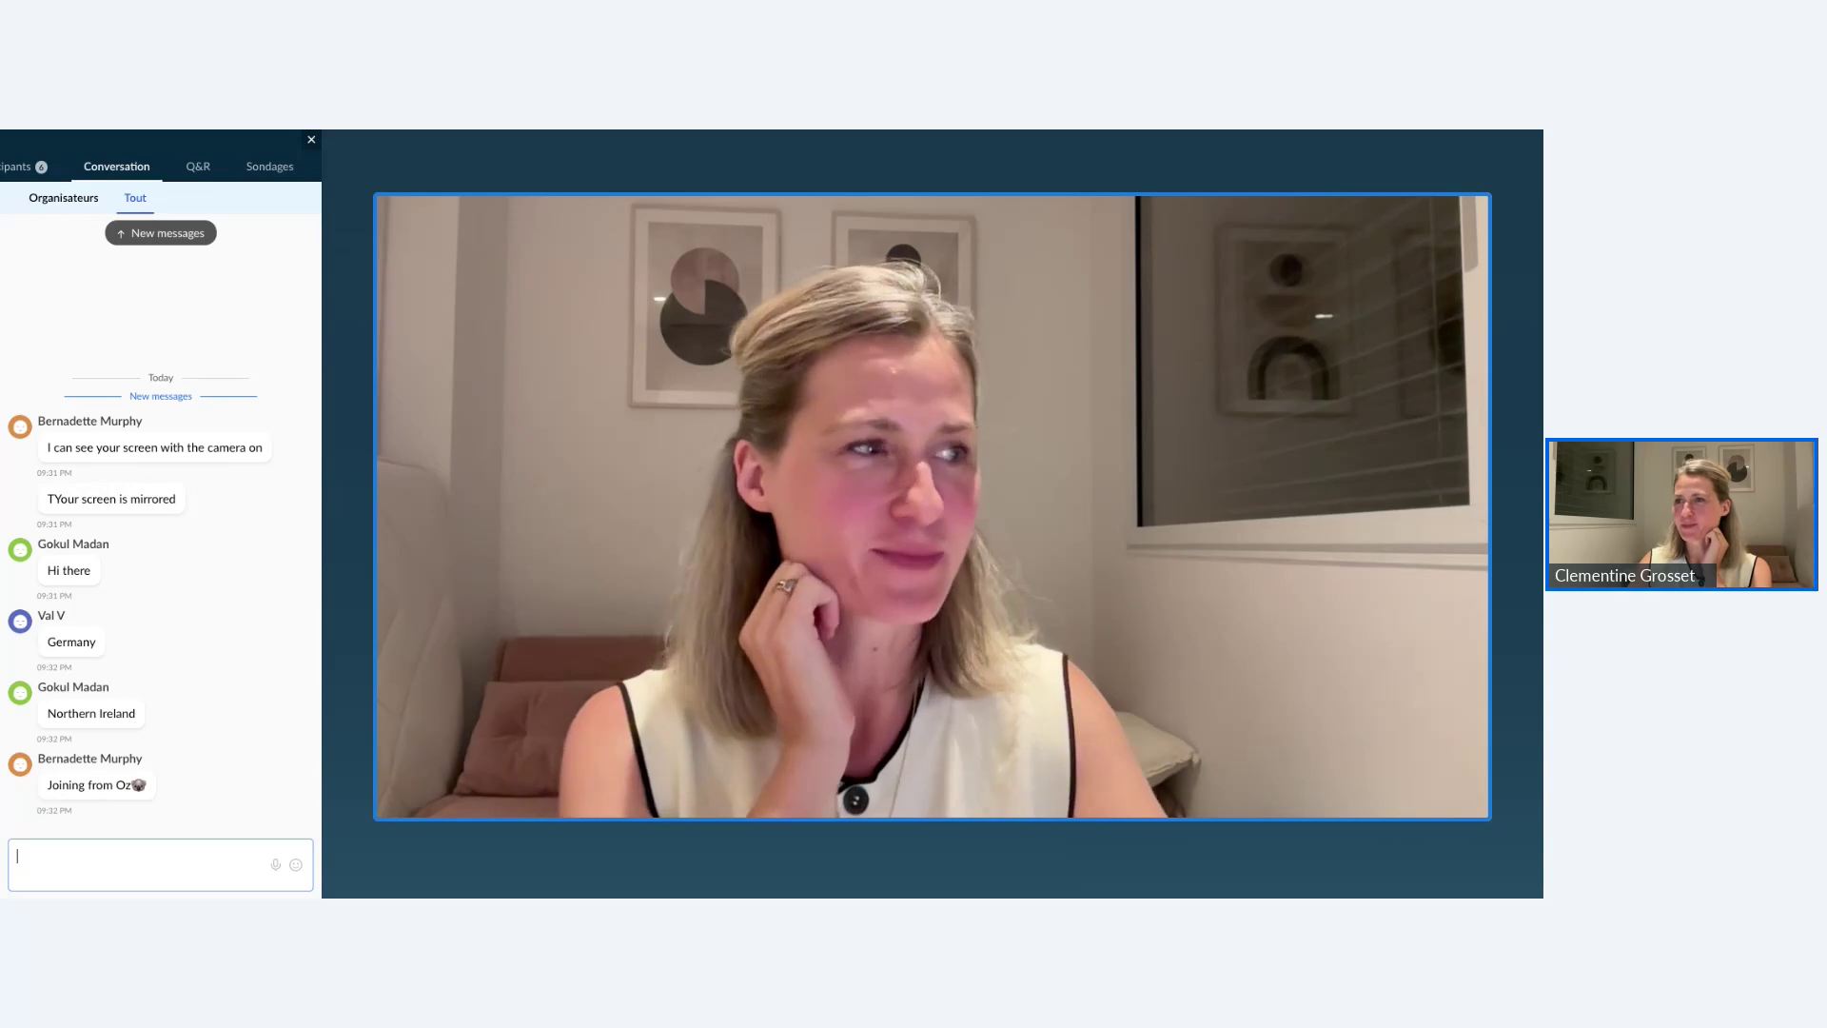
pyautogui.click(27, 169)
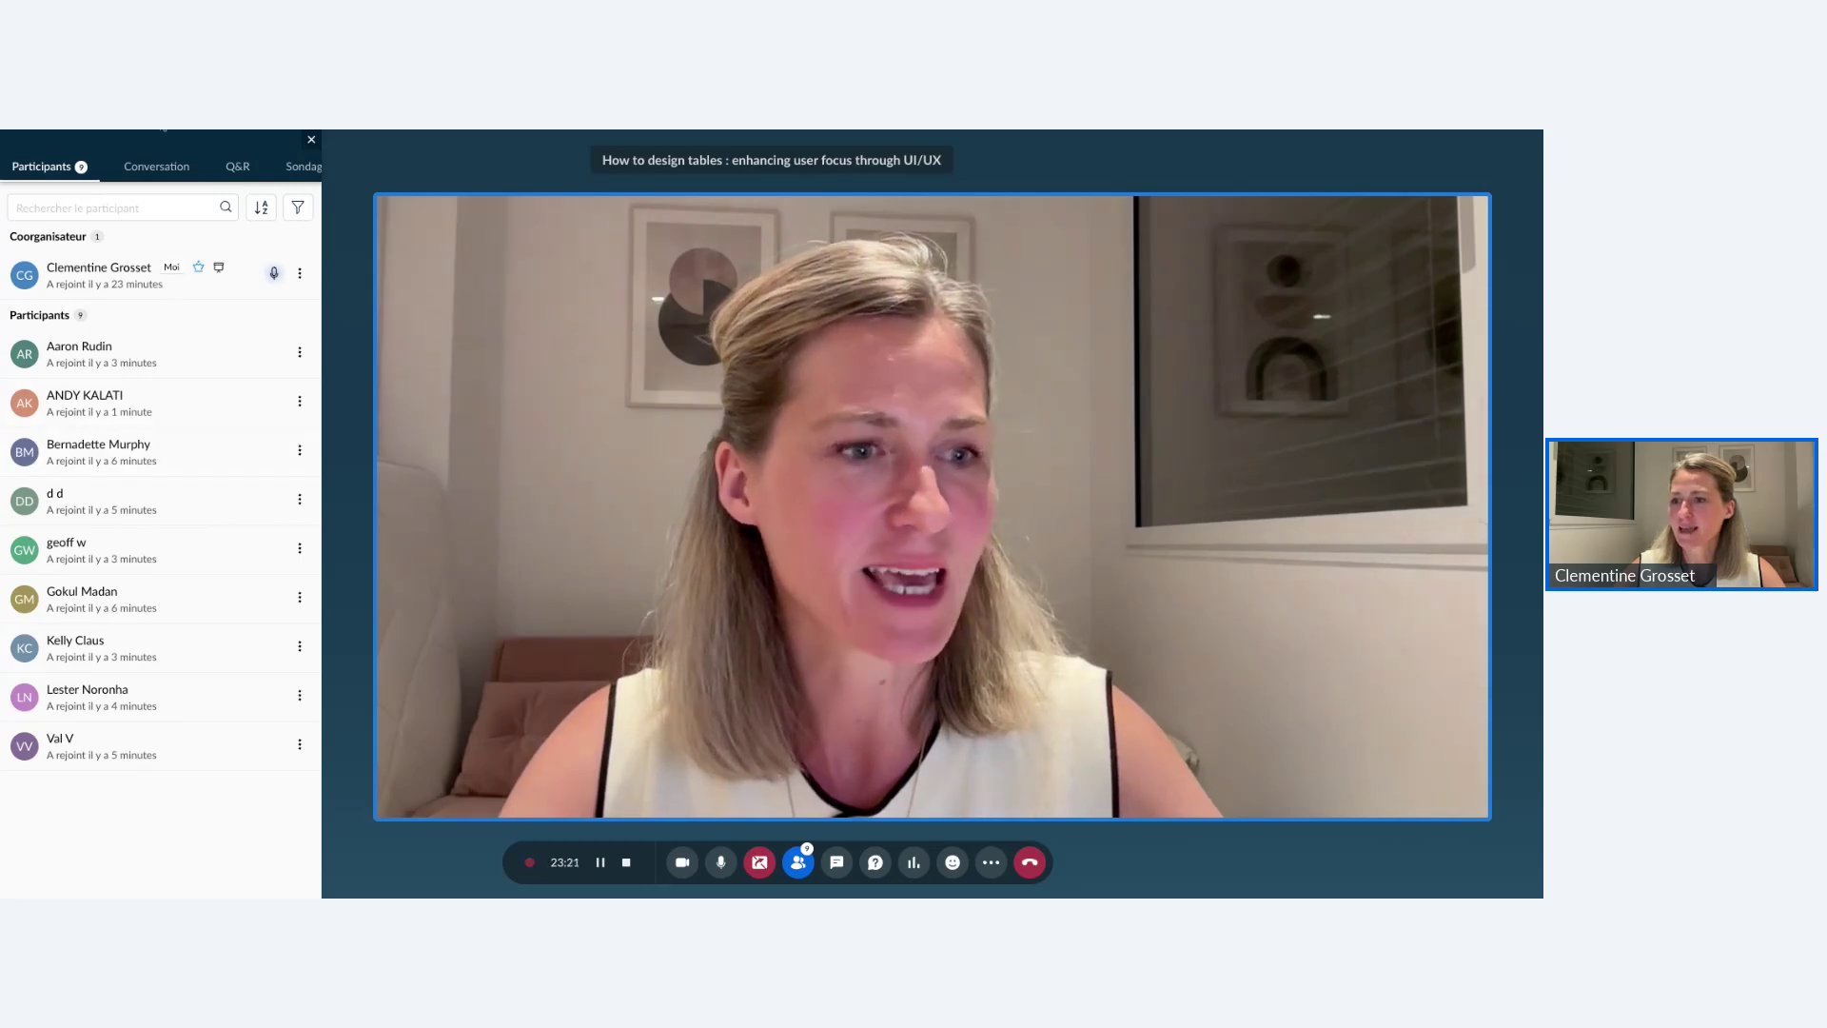
# Switch to the Bubble editor's tableinit page and examine the G_Table_Init group and the text elements inside G_Header.
pyautogui.click(170, 132)
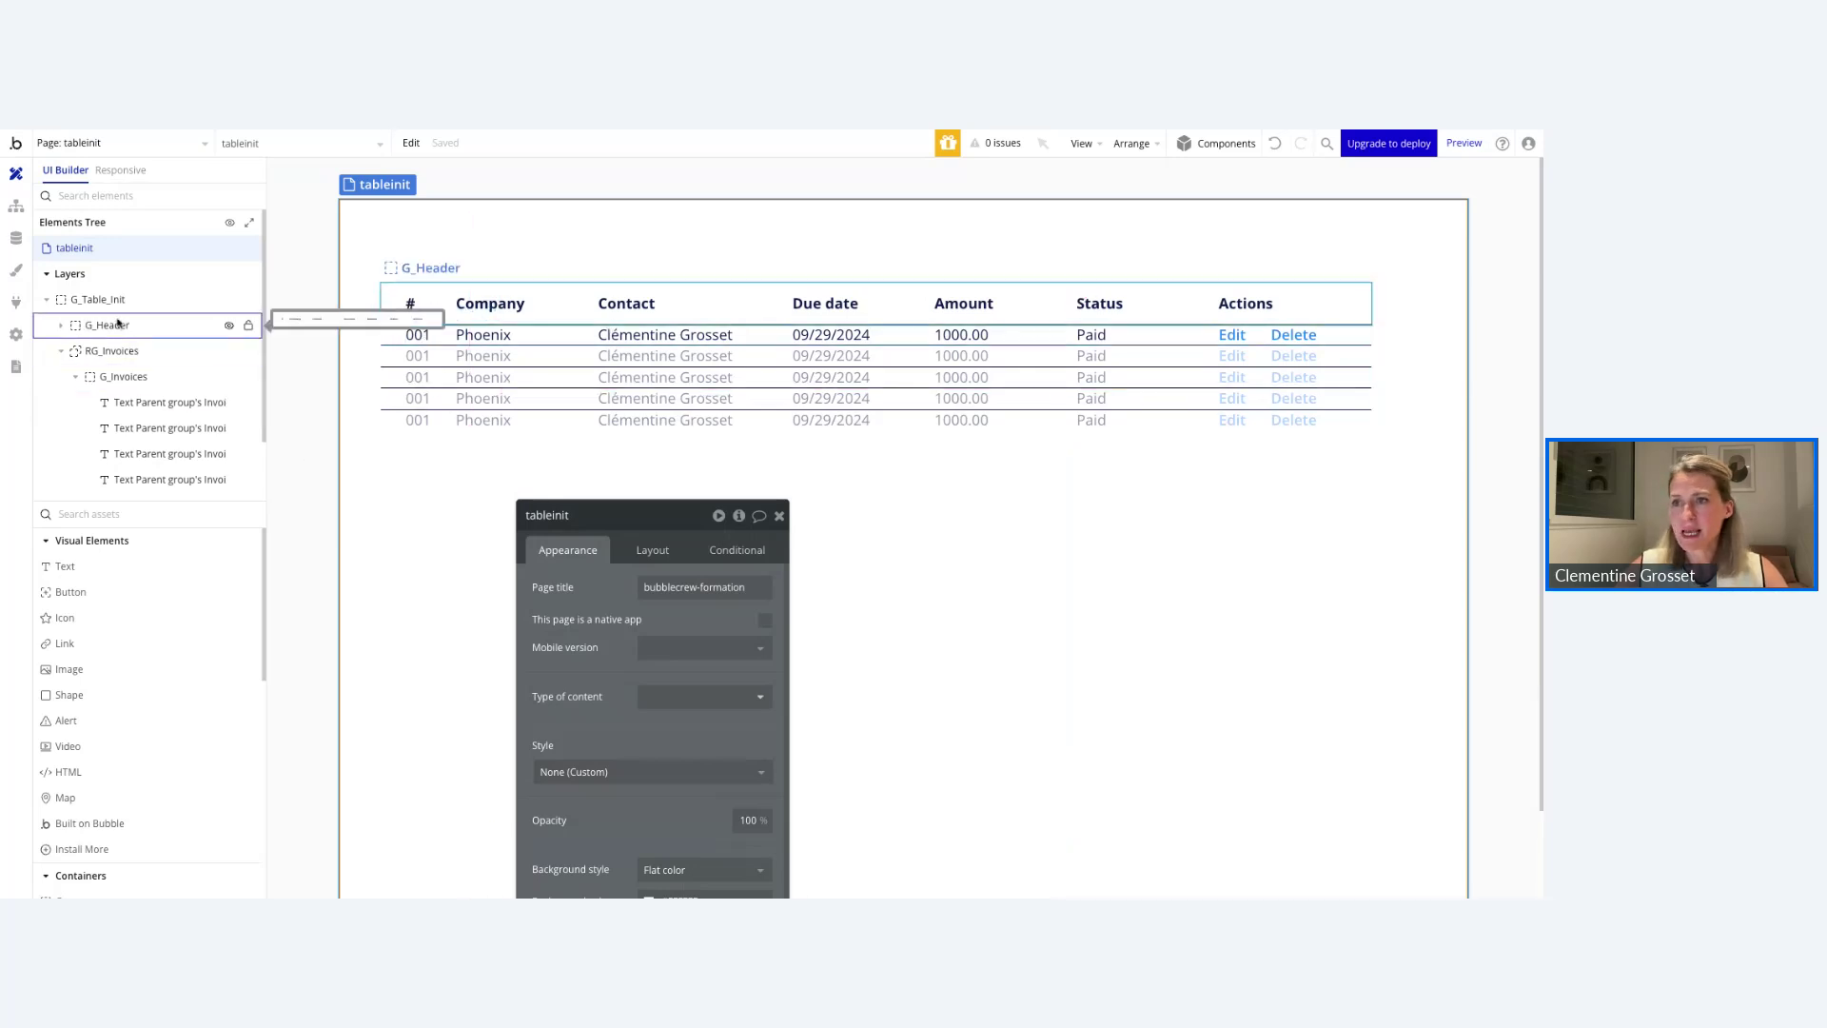
pyautogui.click(113, 301)
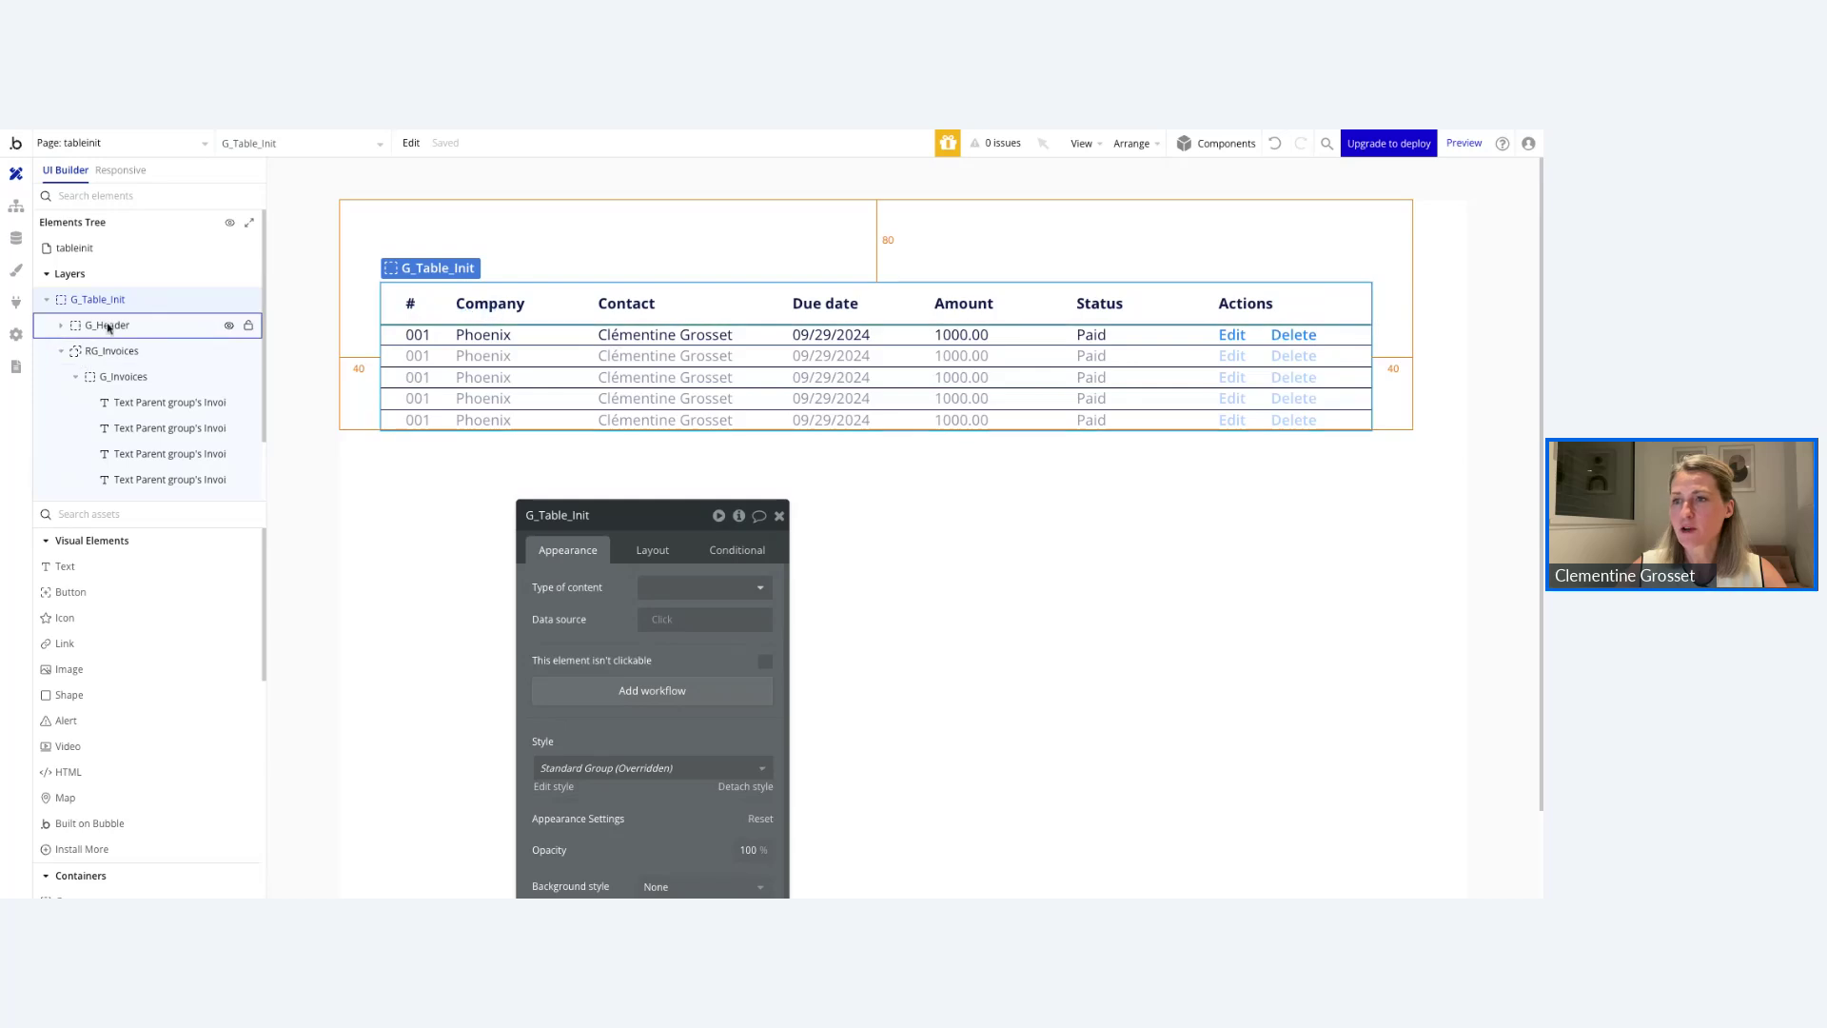
pyautogui.moveTo(106, 325); pyautogui.dragTo(108, 330)
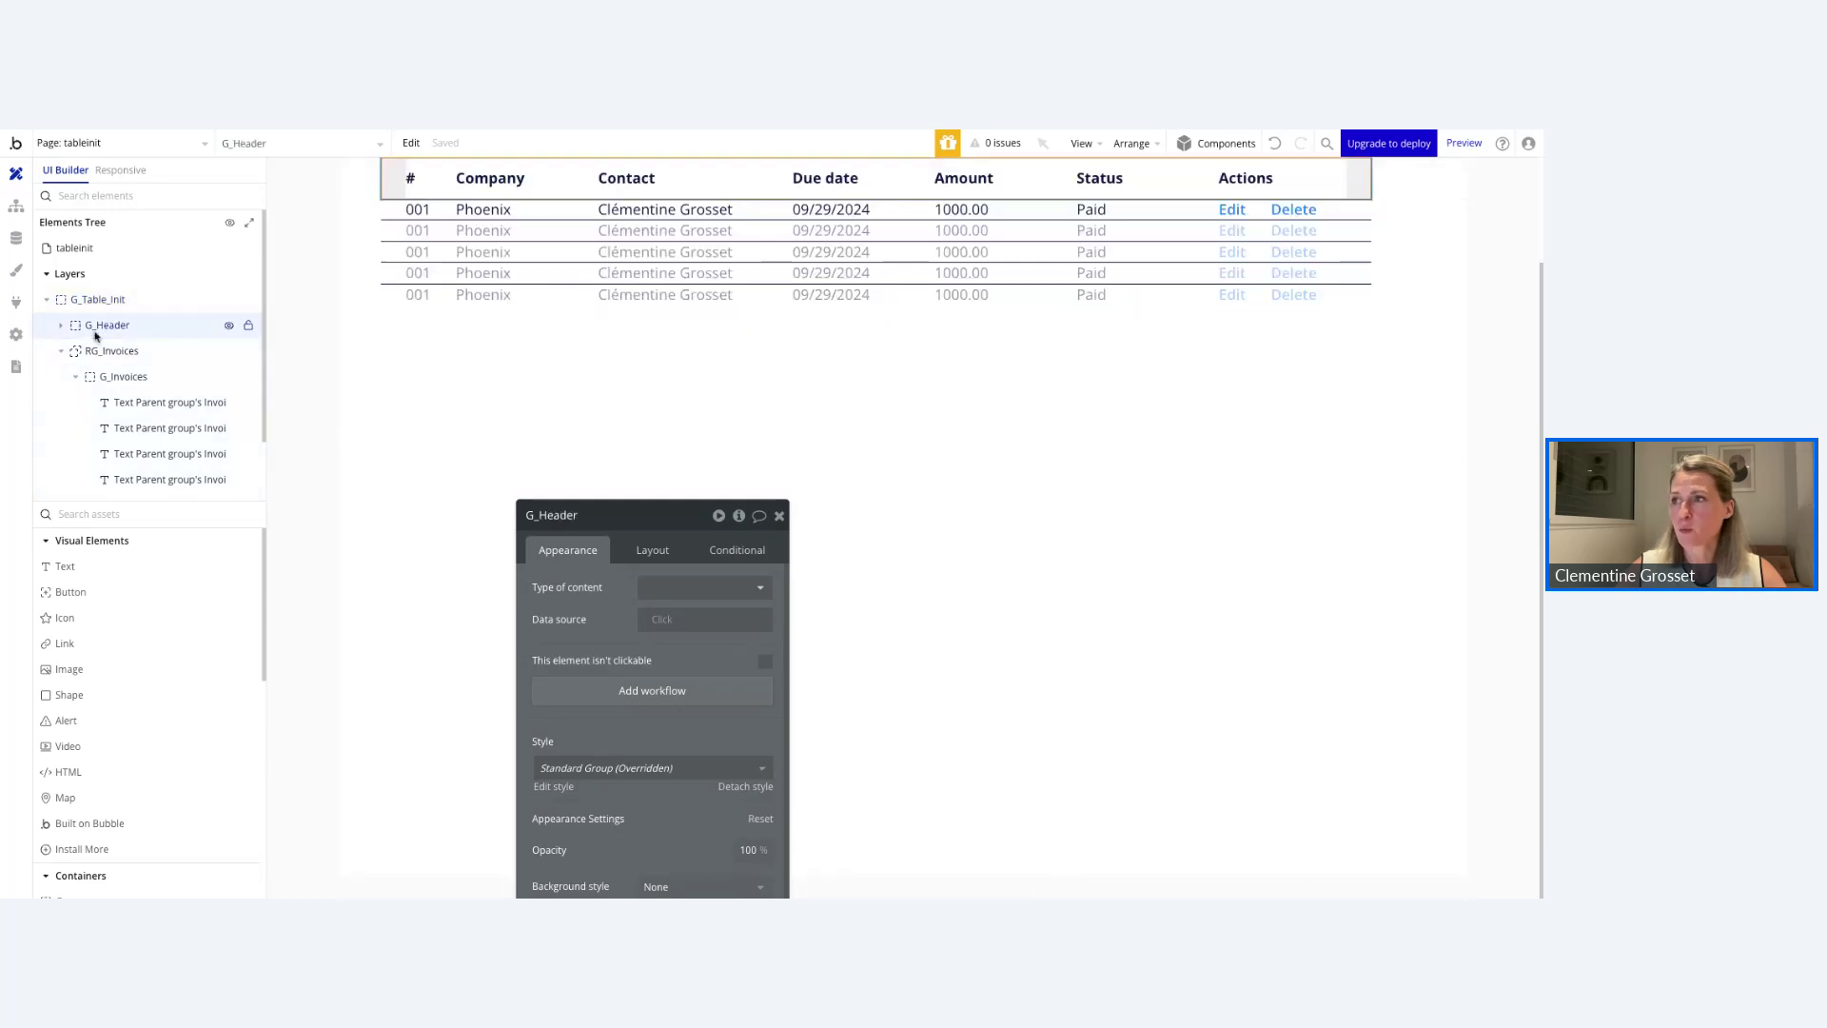
pyautogui.scroll(1, 395, 469)
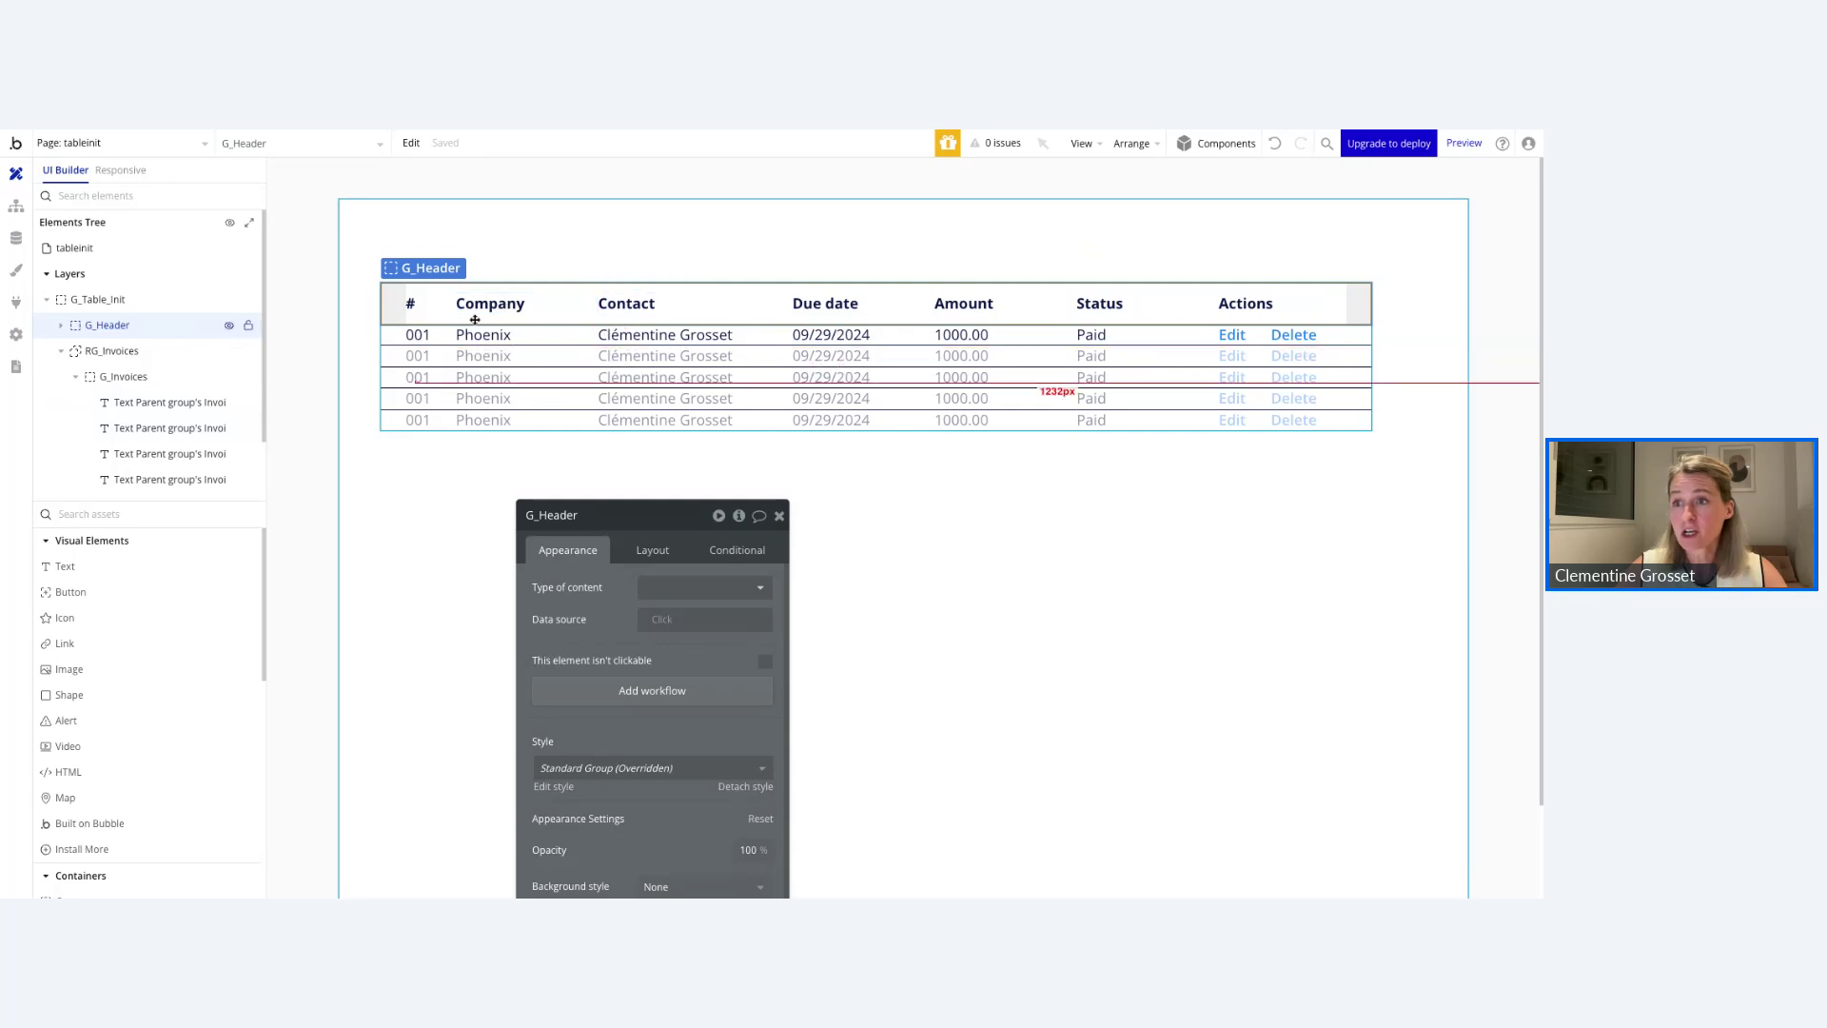
pyautogui.click(61, 325)
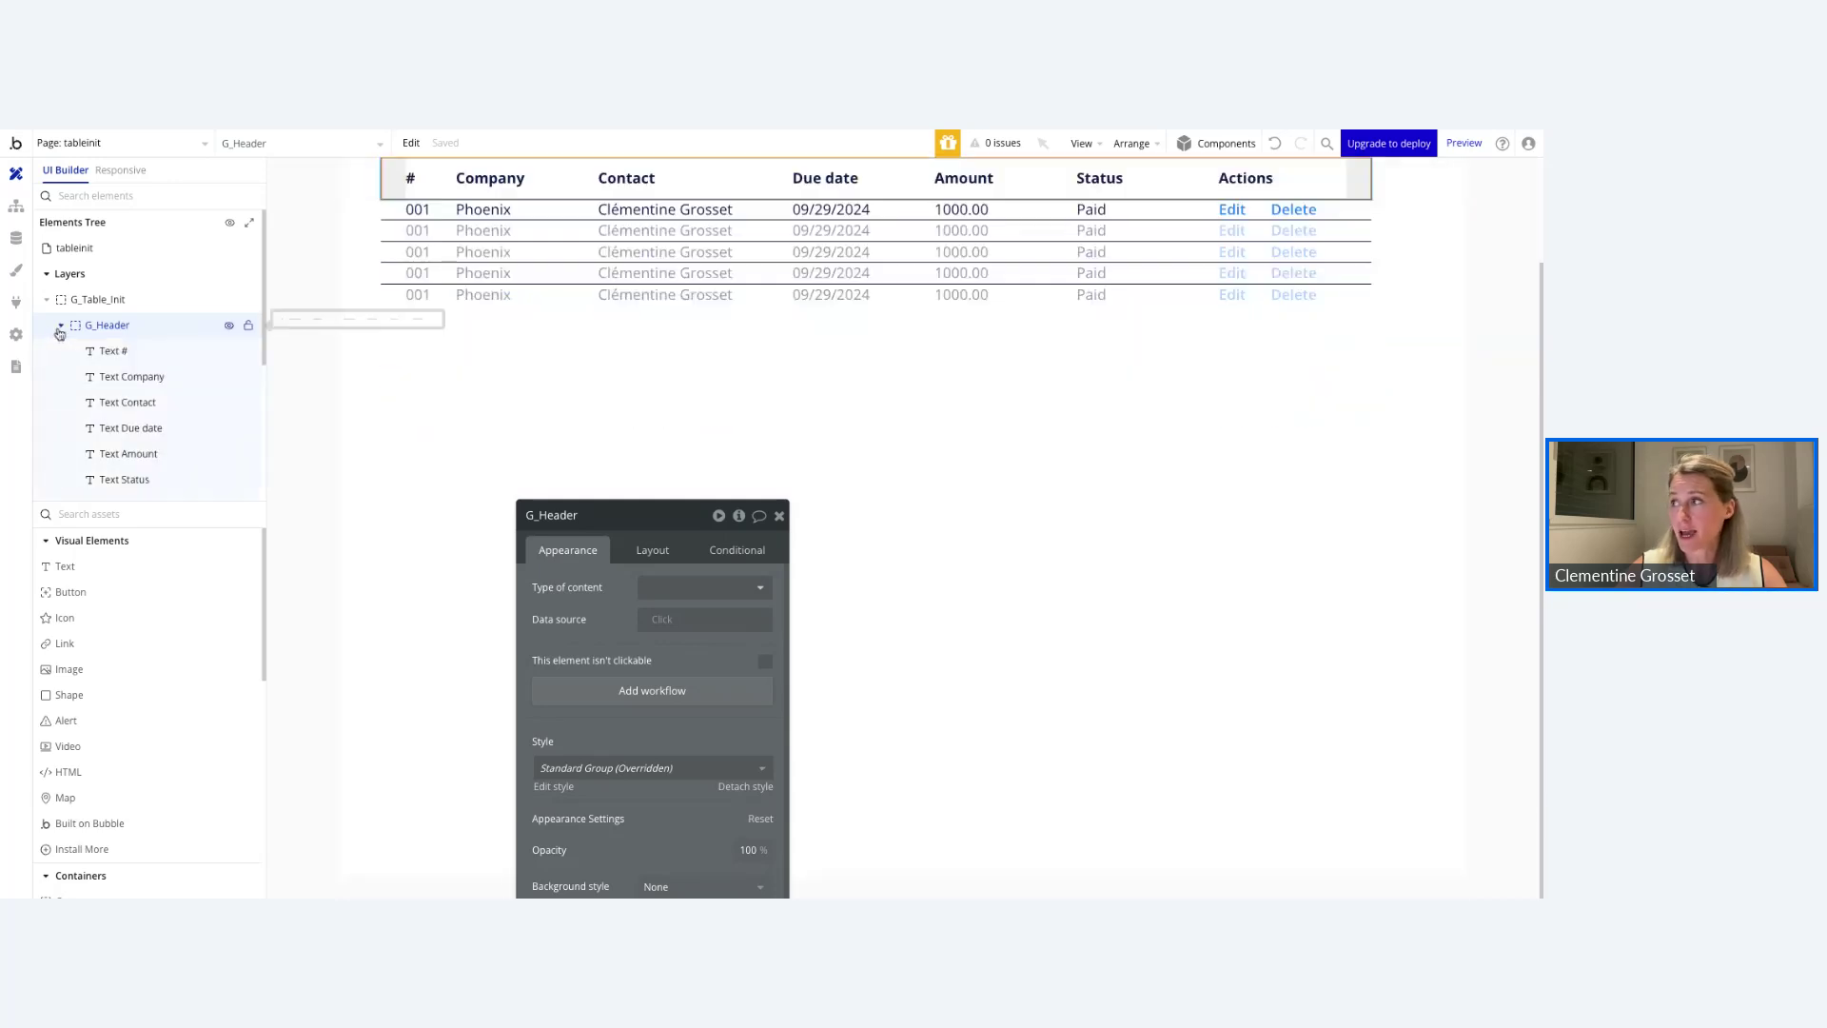
pyautogui.click(61, 326)
pyautogui.scroll(1, 409, 381)
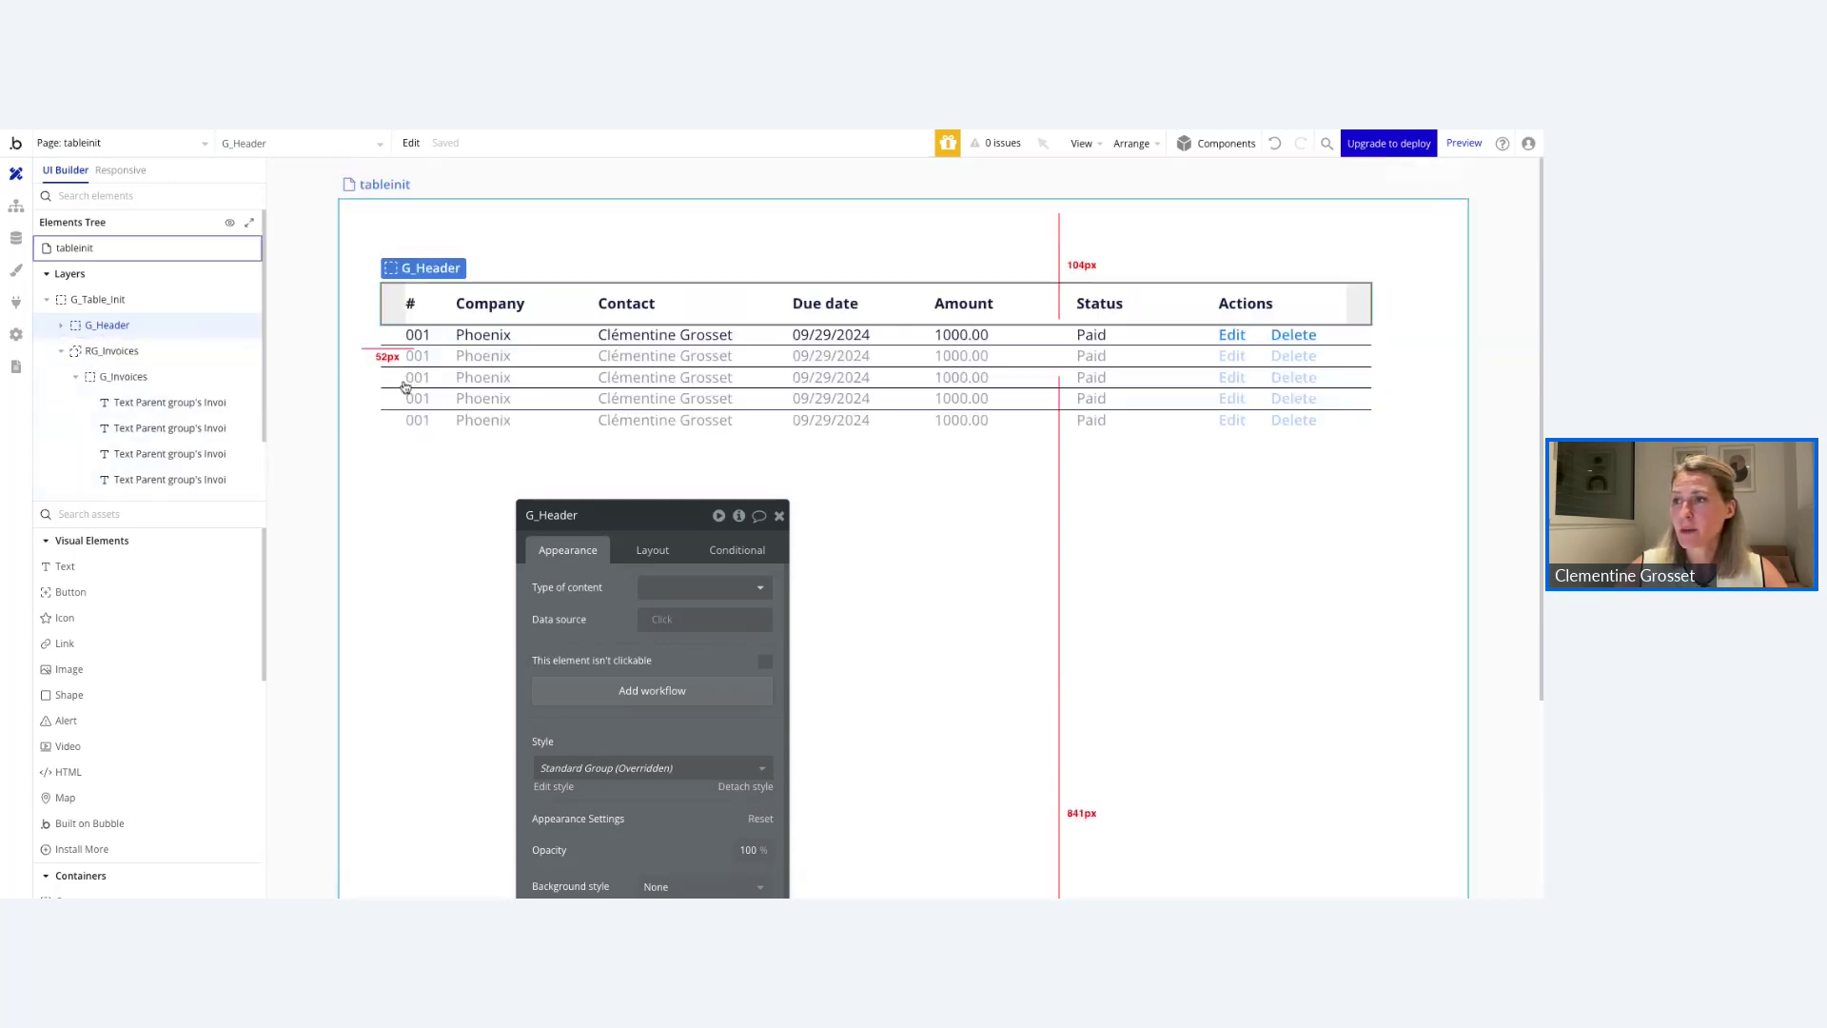
# Inspect the RG_Invoices repeating group and open the invoice search in its data source.
pyautogui.click(112, 350)
pyautogui.scroll(1, 504, 410)
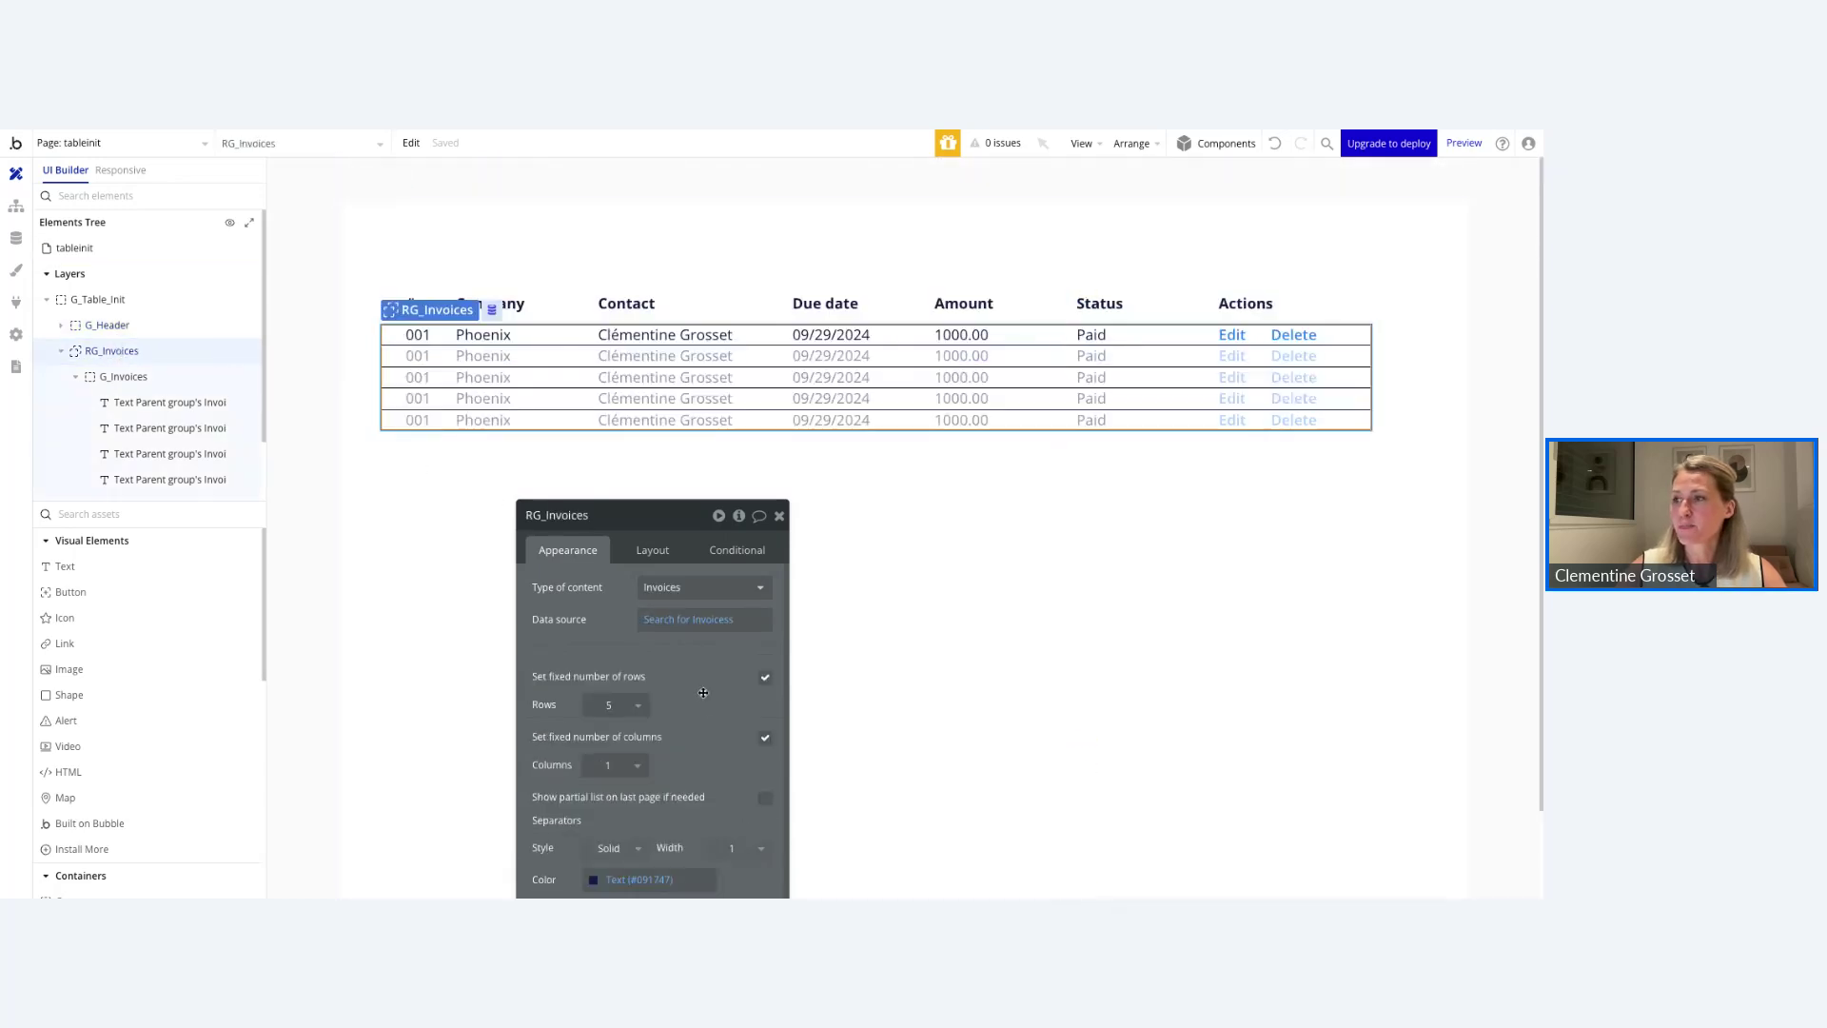
pyautogui.click(701, 623)
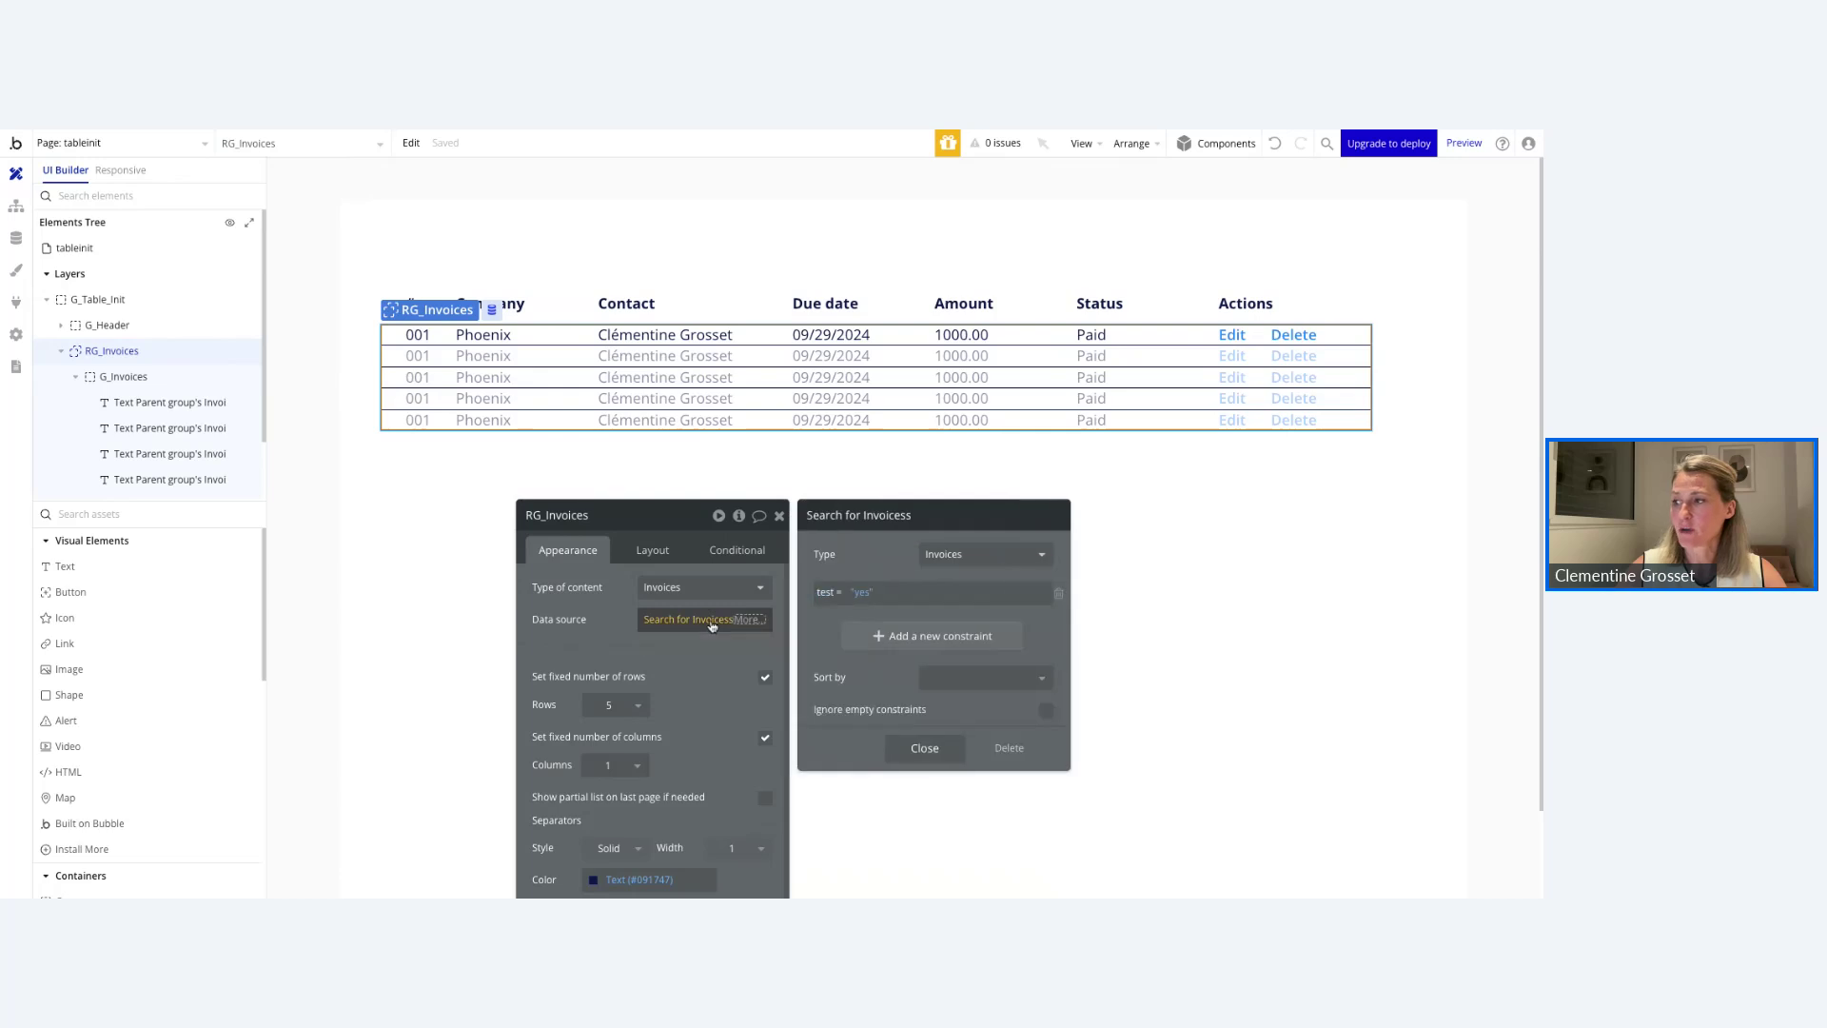
# Close the invoice search and the RG_Invoices properties, and return to the tableinit page itself.
pyautogui.click(750, 619)
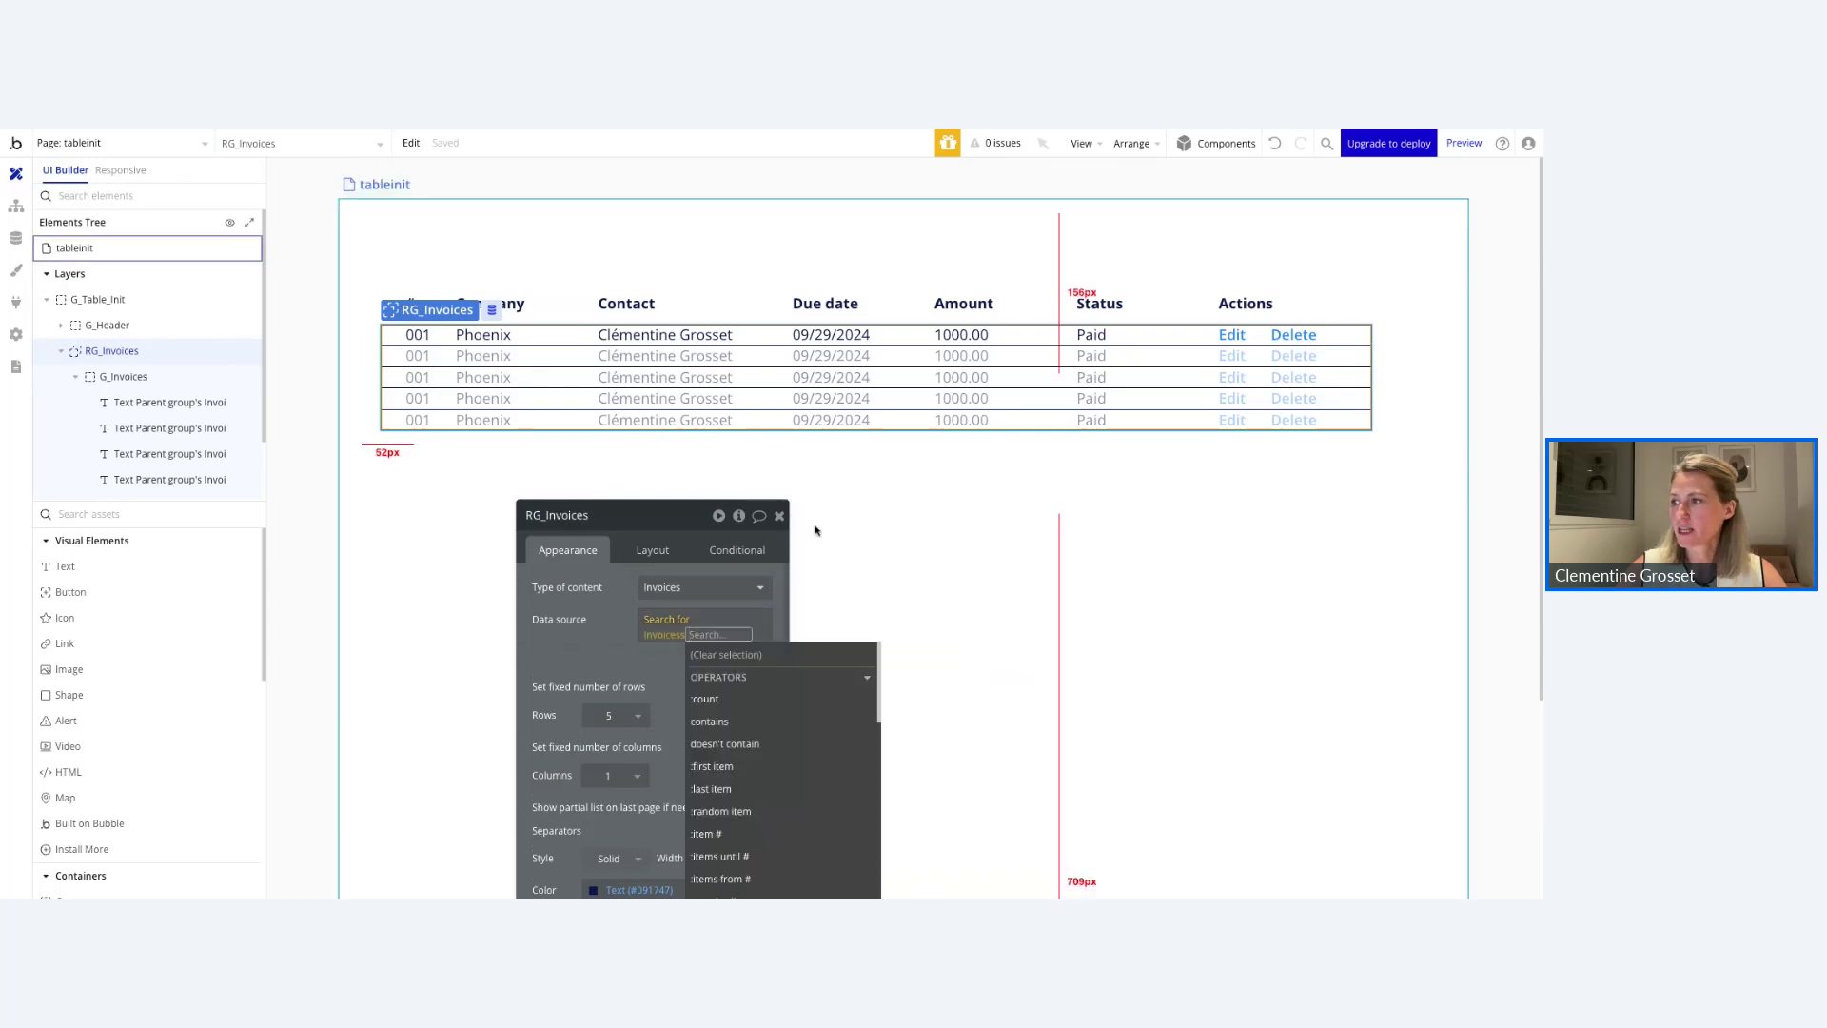
pyautogui.click(779, 516)
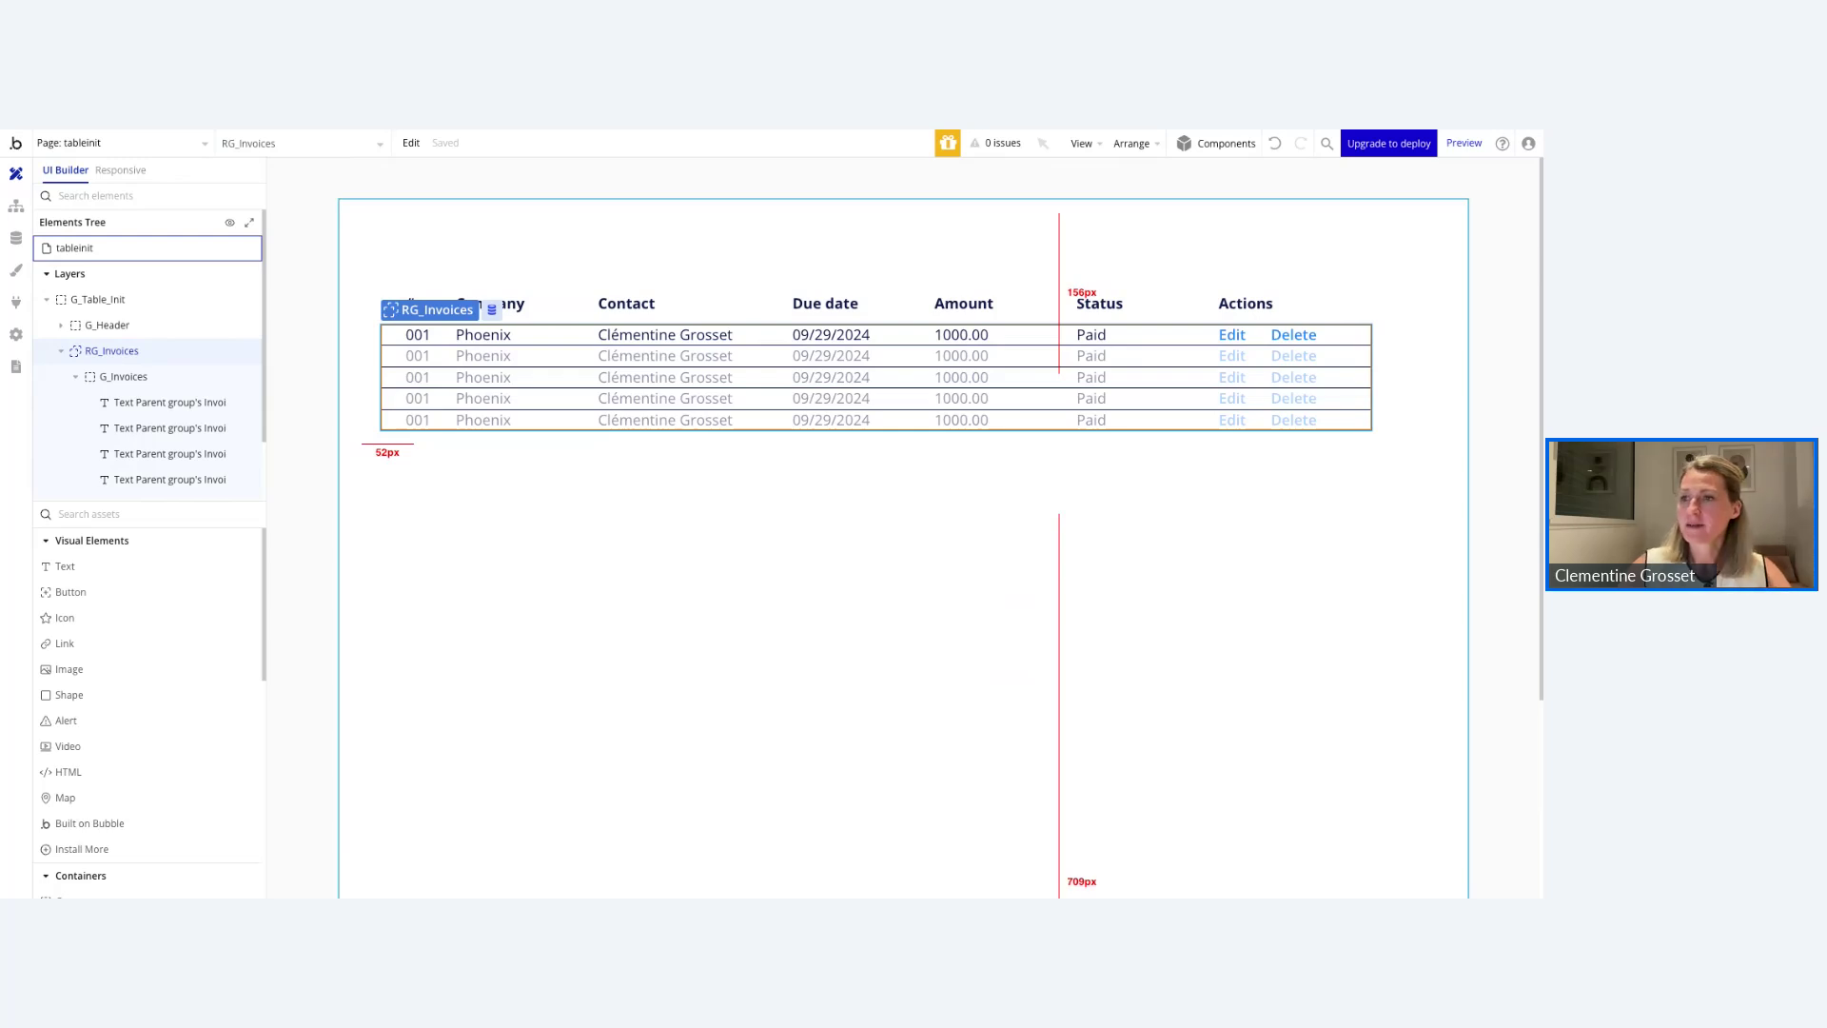
pyautogui.doubleClick(894, 543)
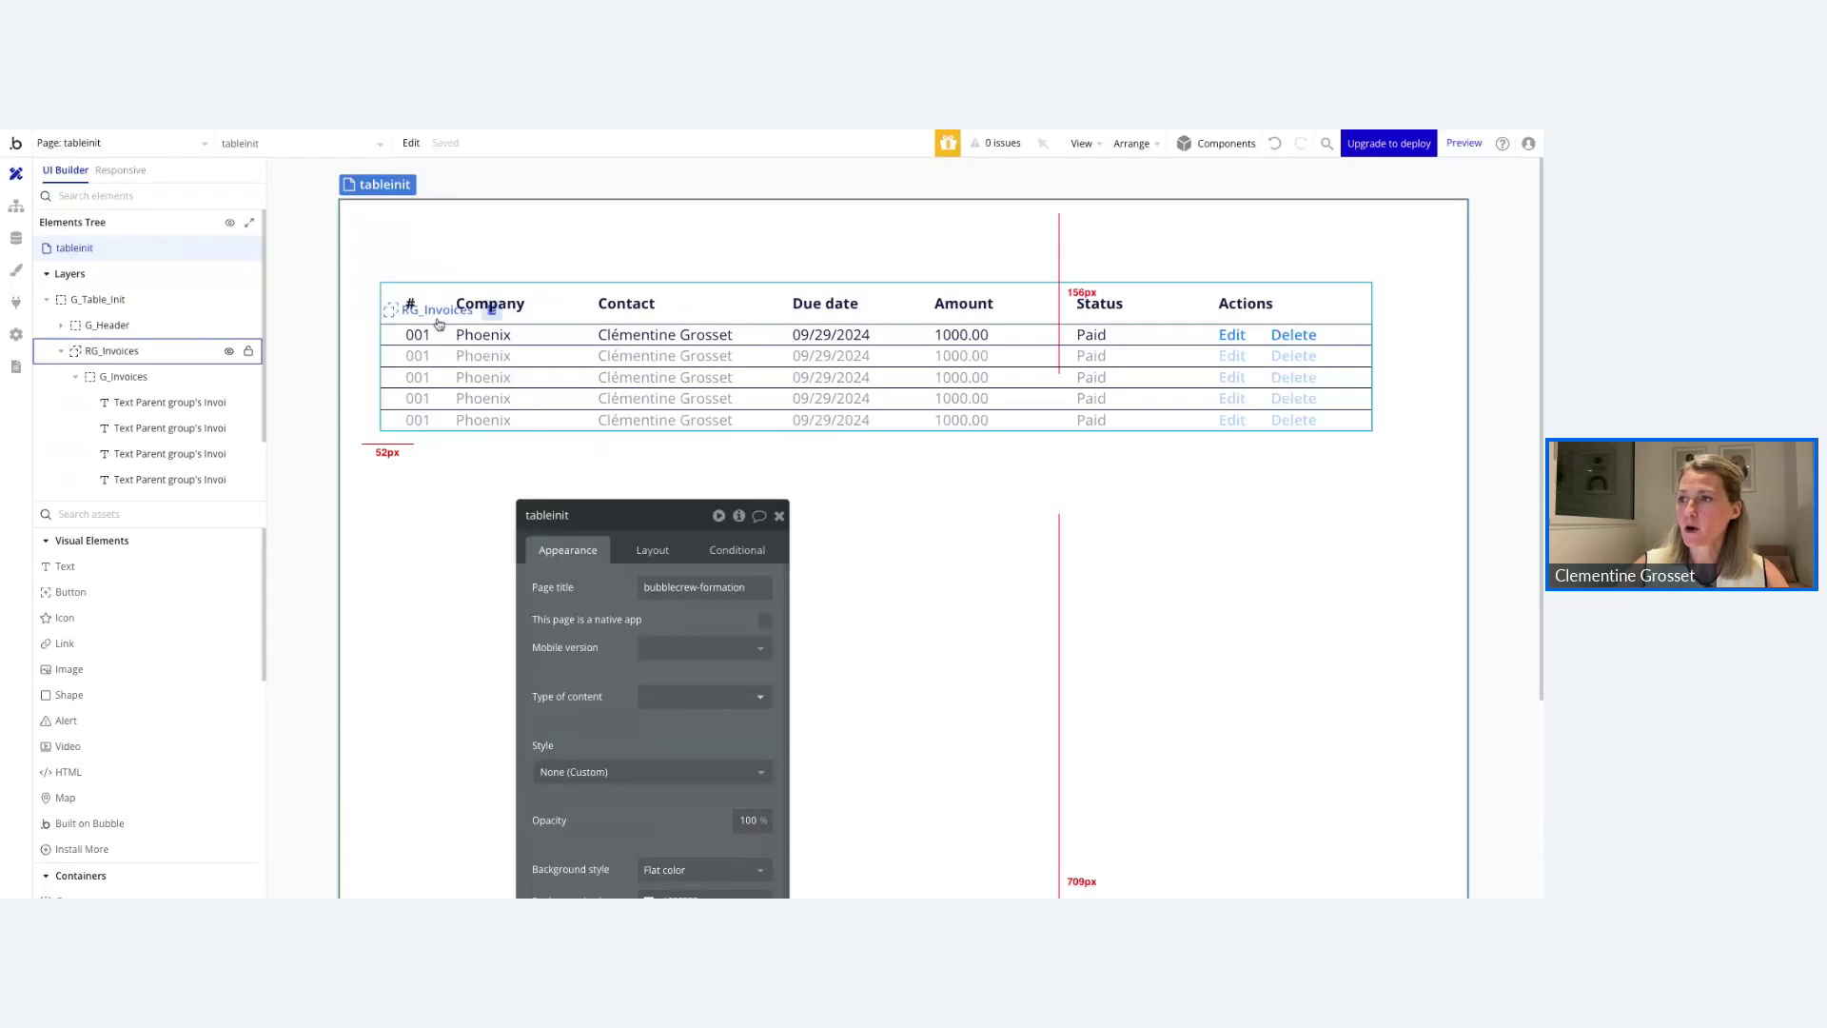
# Duplicate the G_Table_Init group on the page and collapse the original group in the elements tree.
pyautogui.rightClick(255, 303)
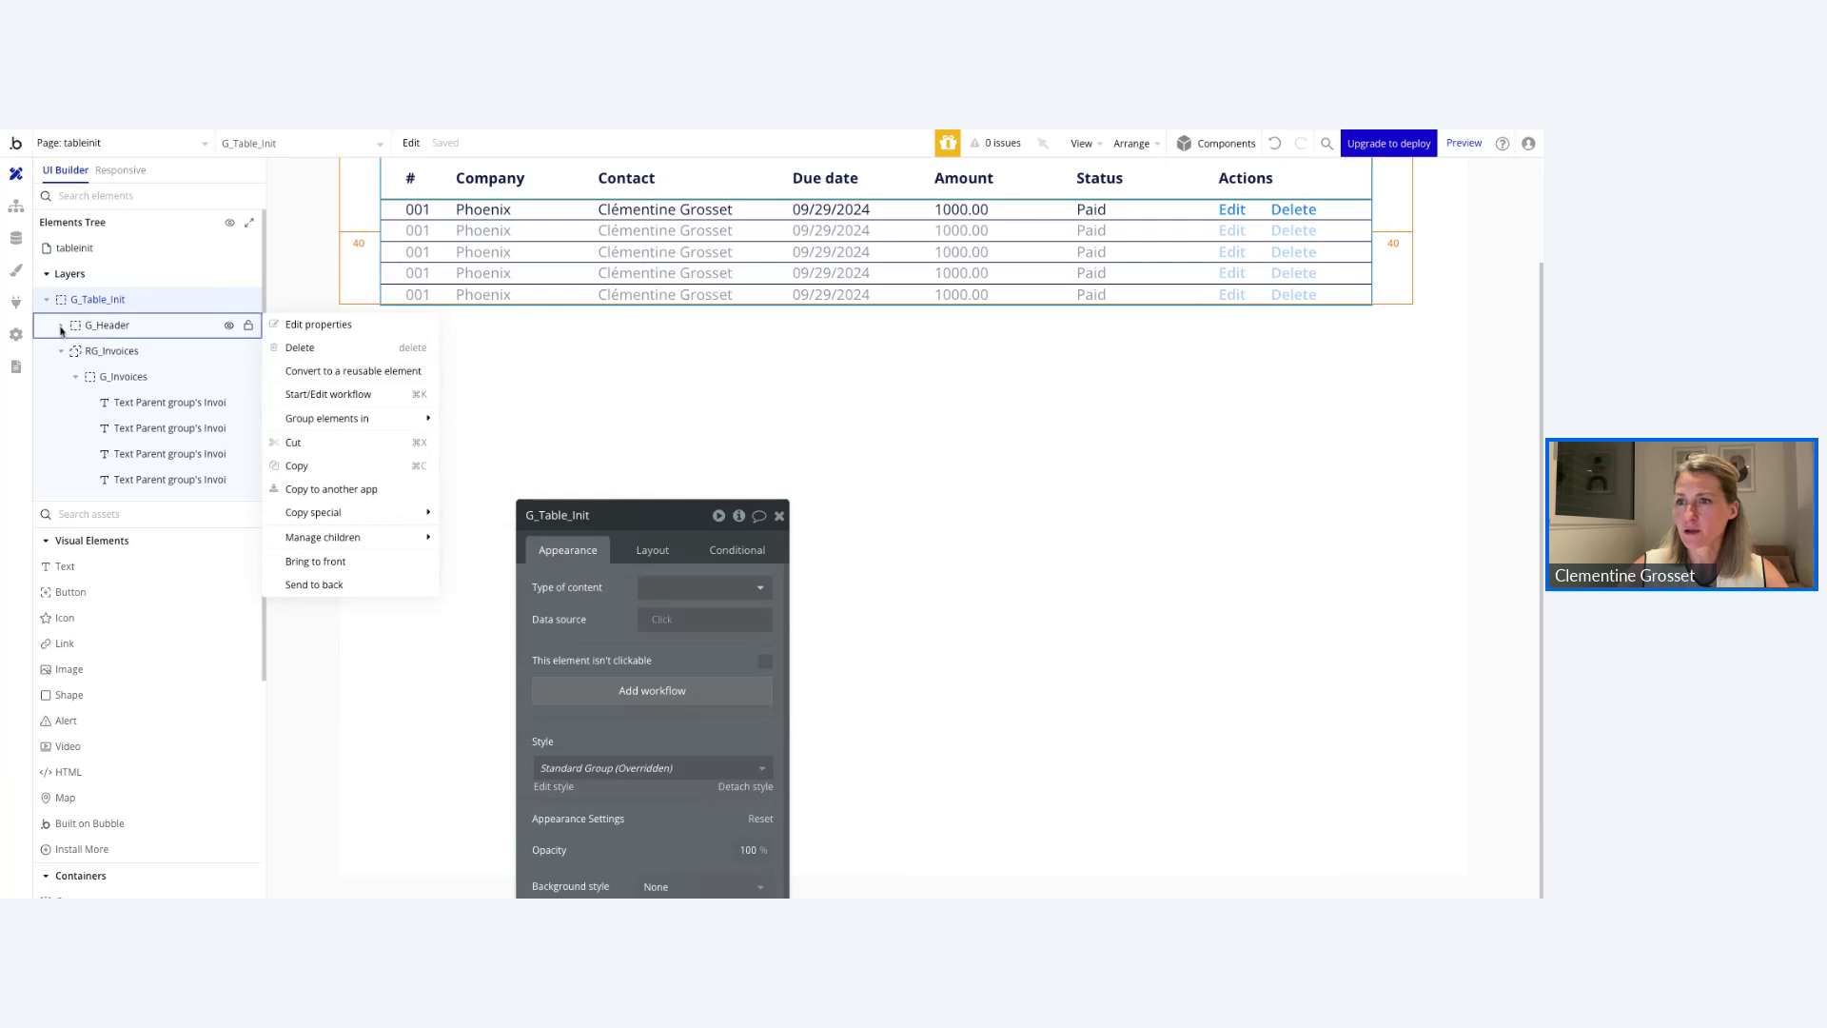
pyautogui.click(297, 465)
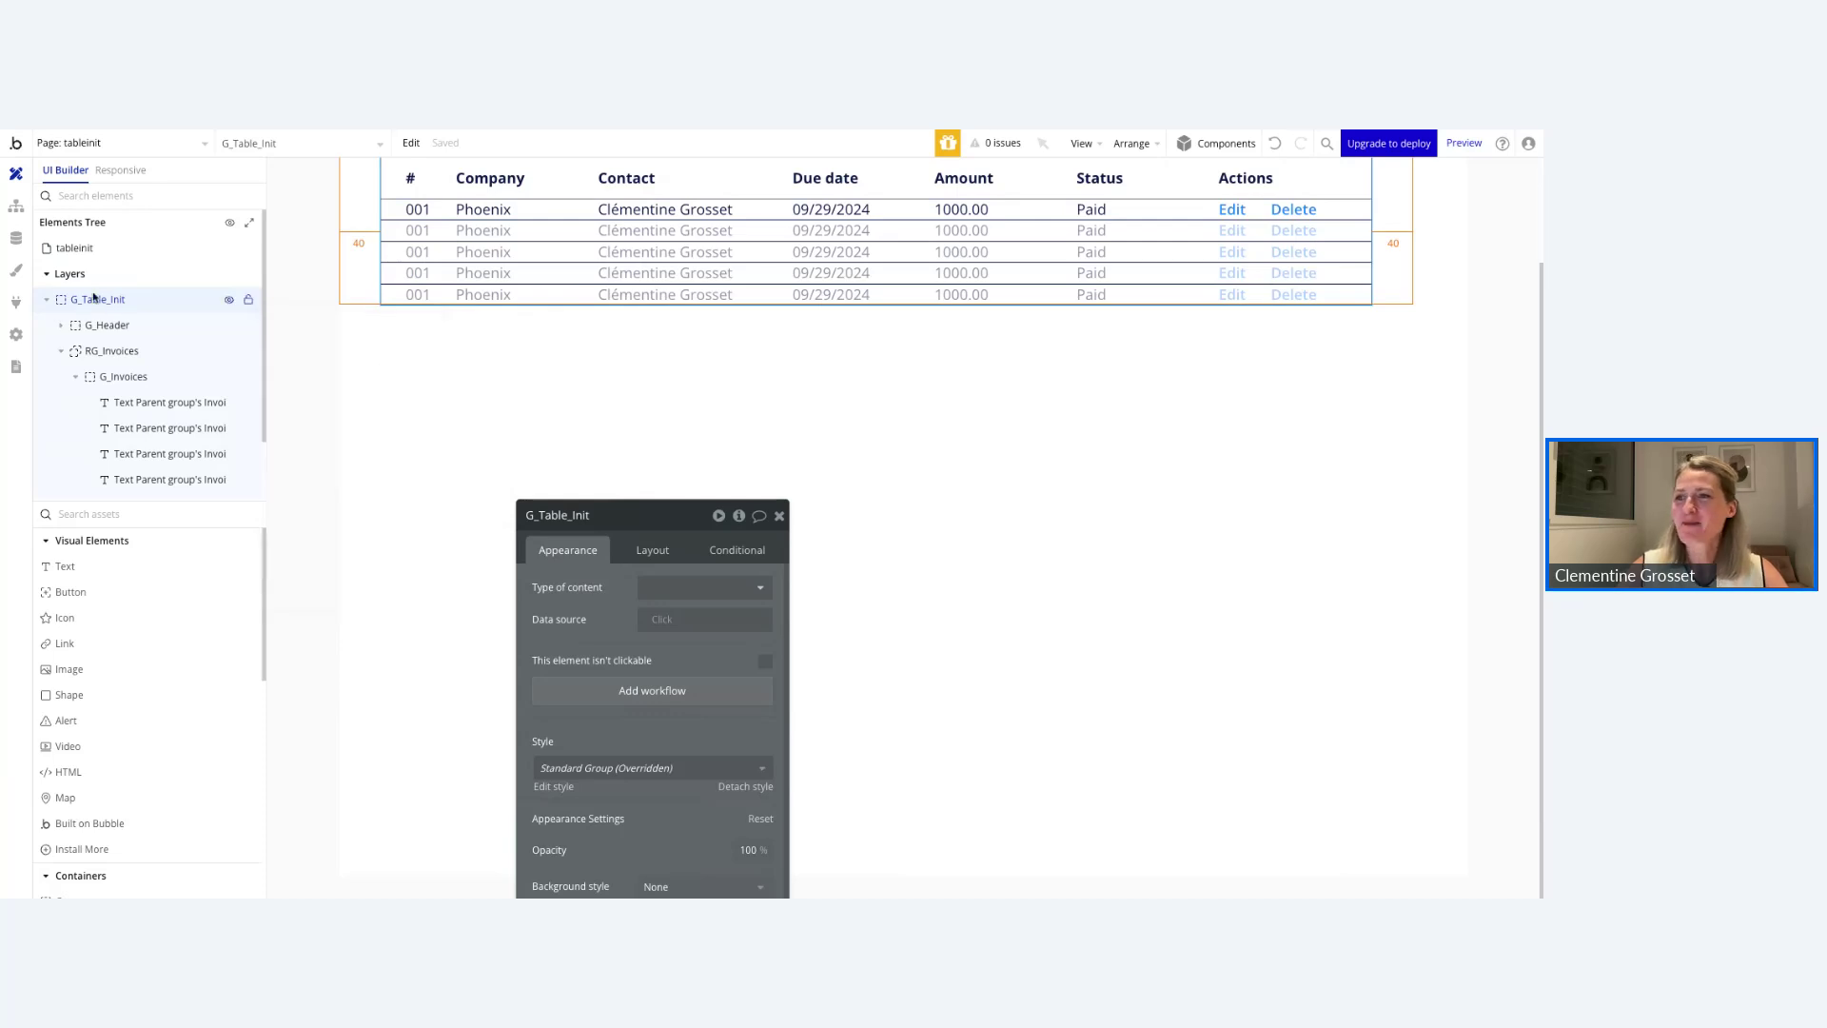
pyautogui.rightClick(95, 299)
pyautogui.click(301, 512)
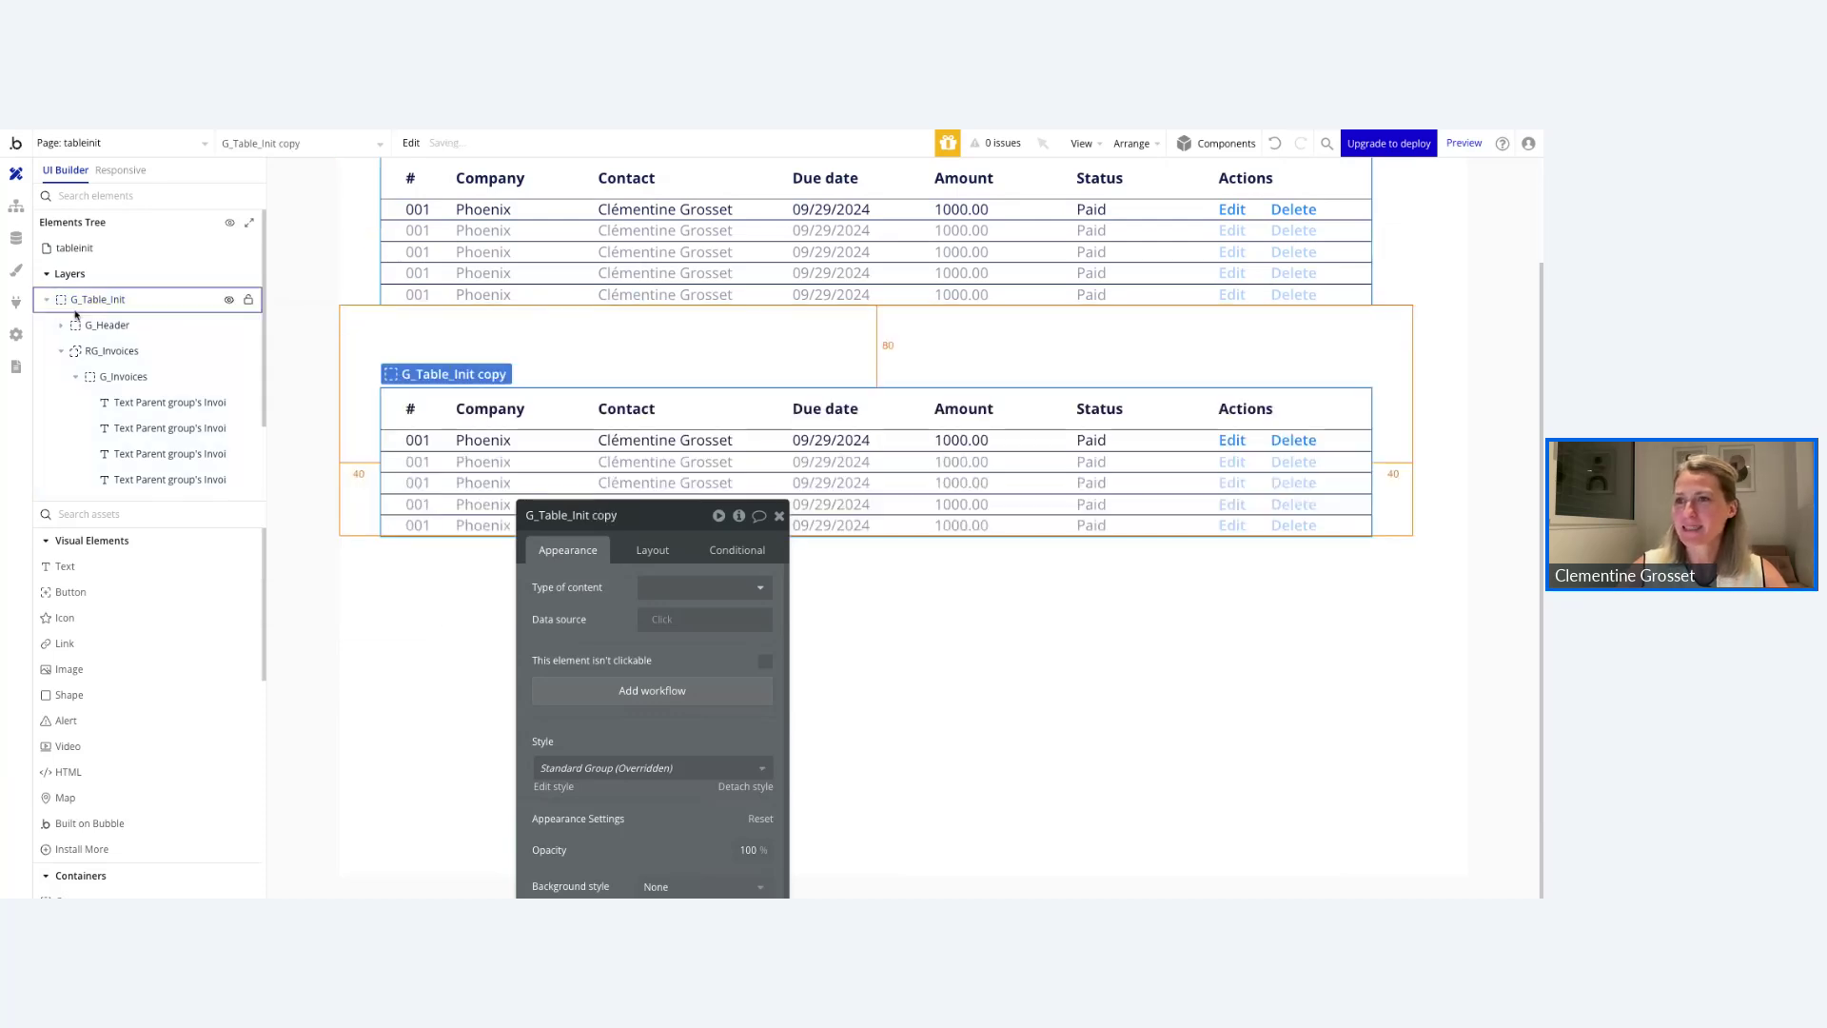
pyautogui.click(51, 301)
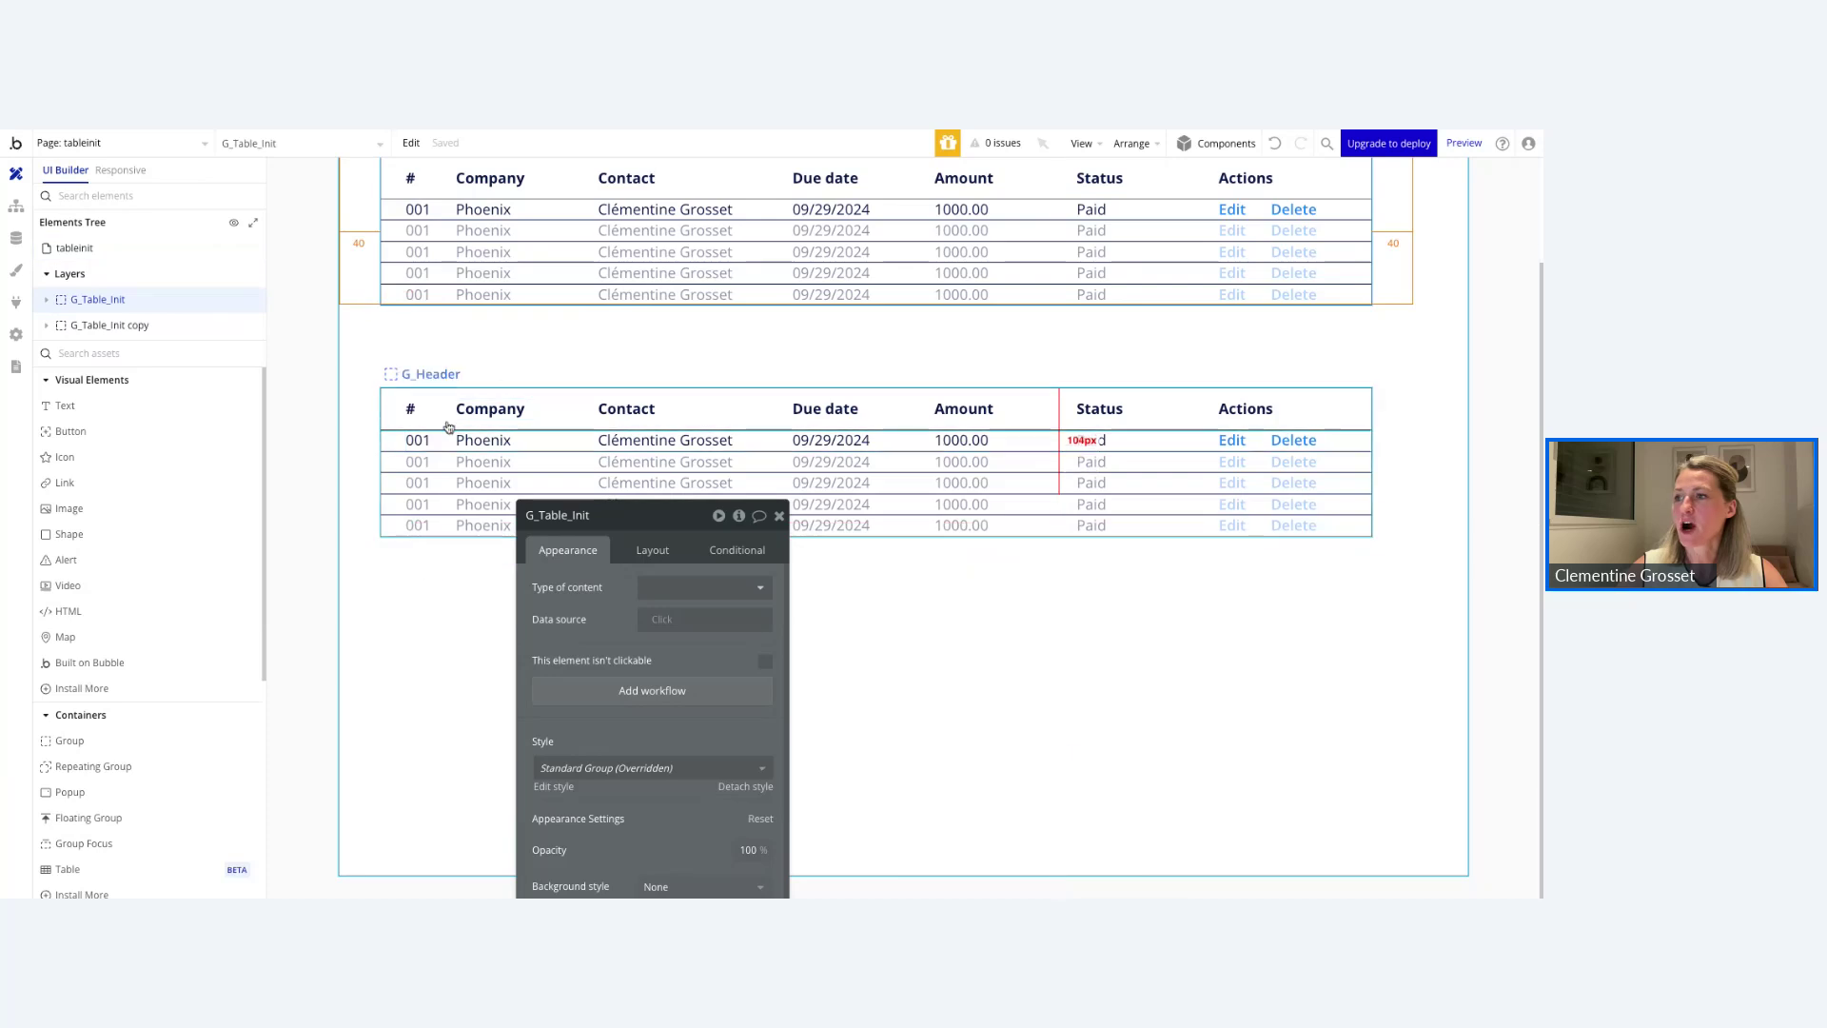
pyautogui.click(424, 556)
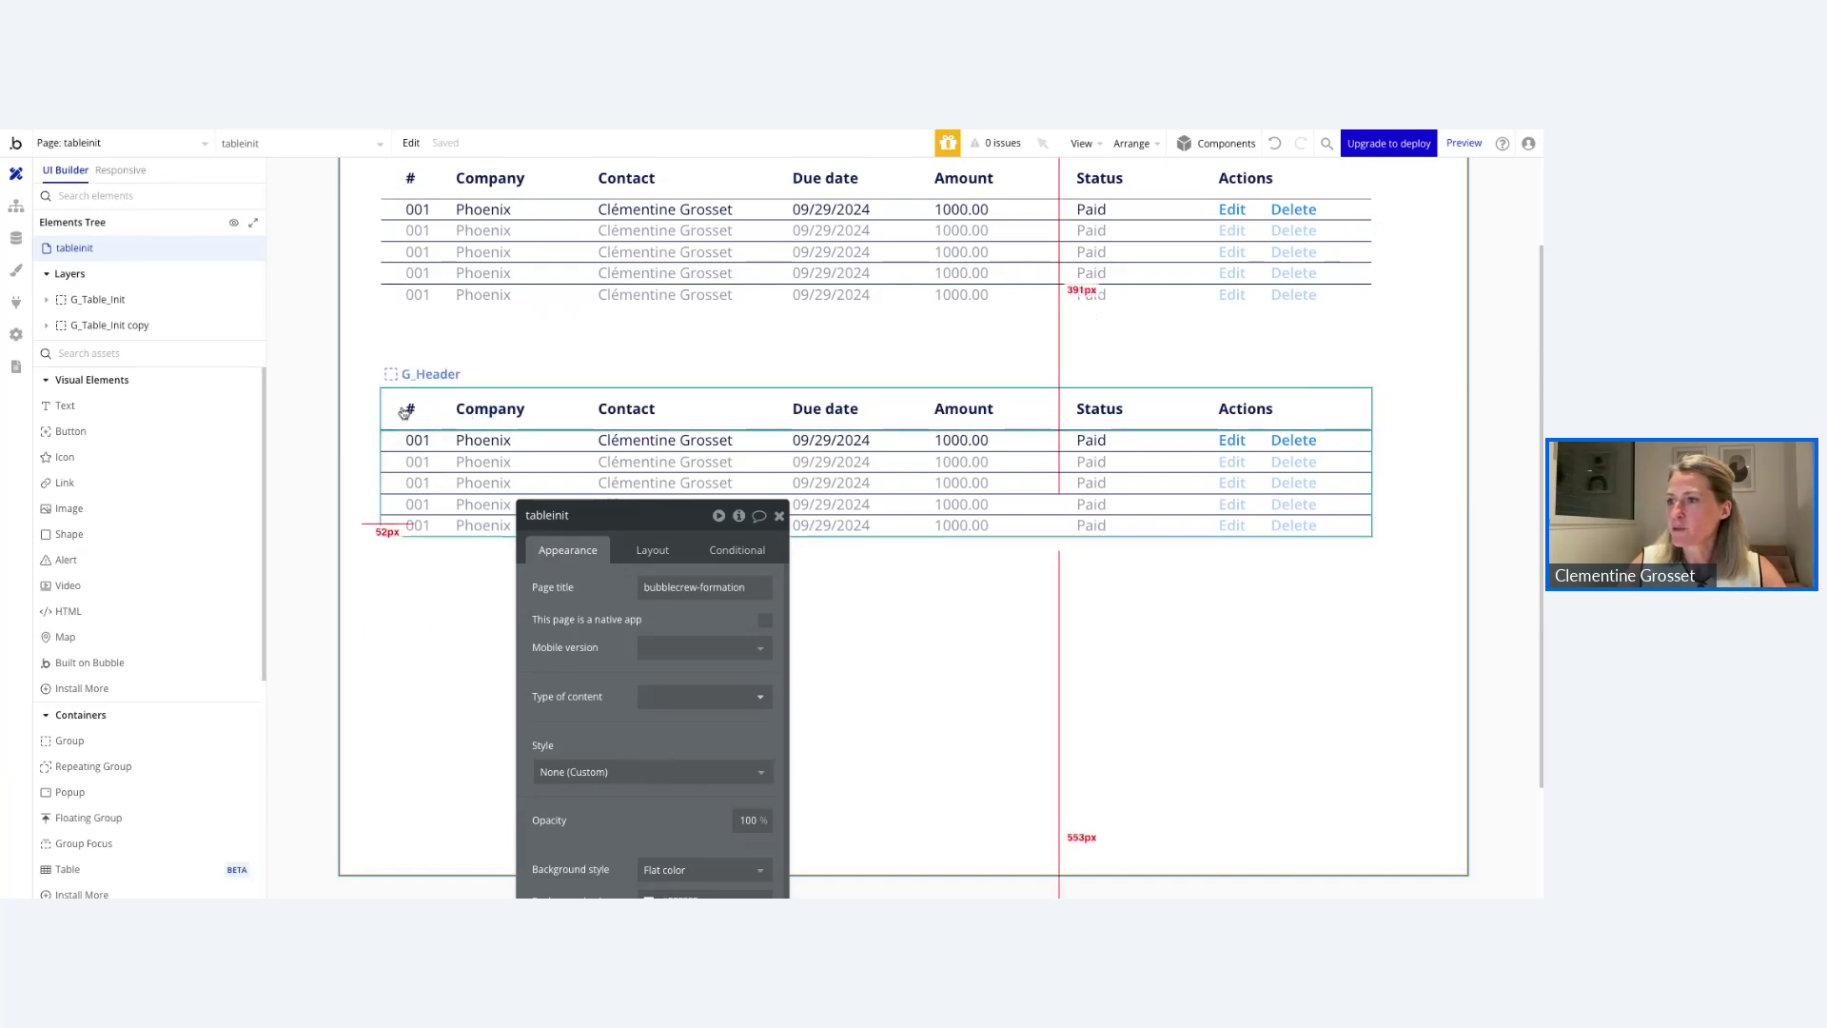
# Rename the duplicated table group as G_NewTable.
pyautogui.click(119, 325)
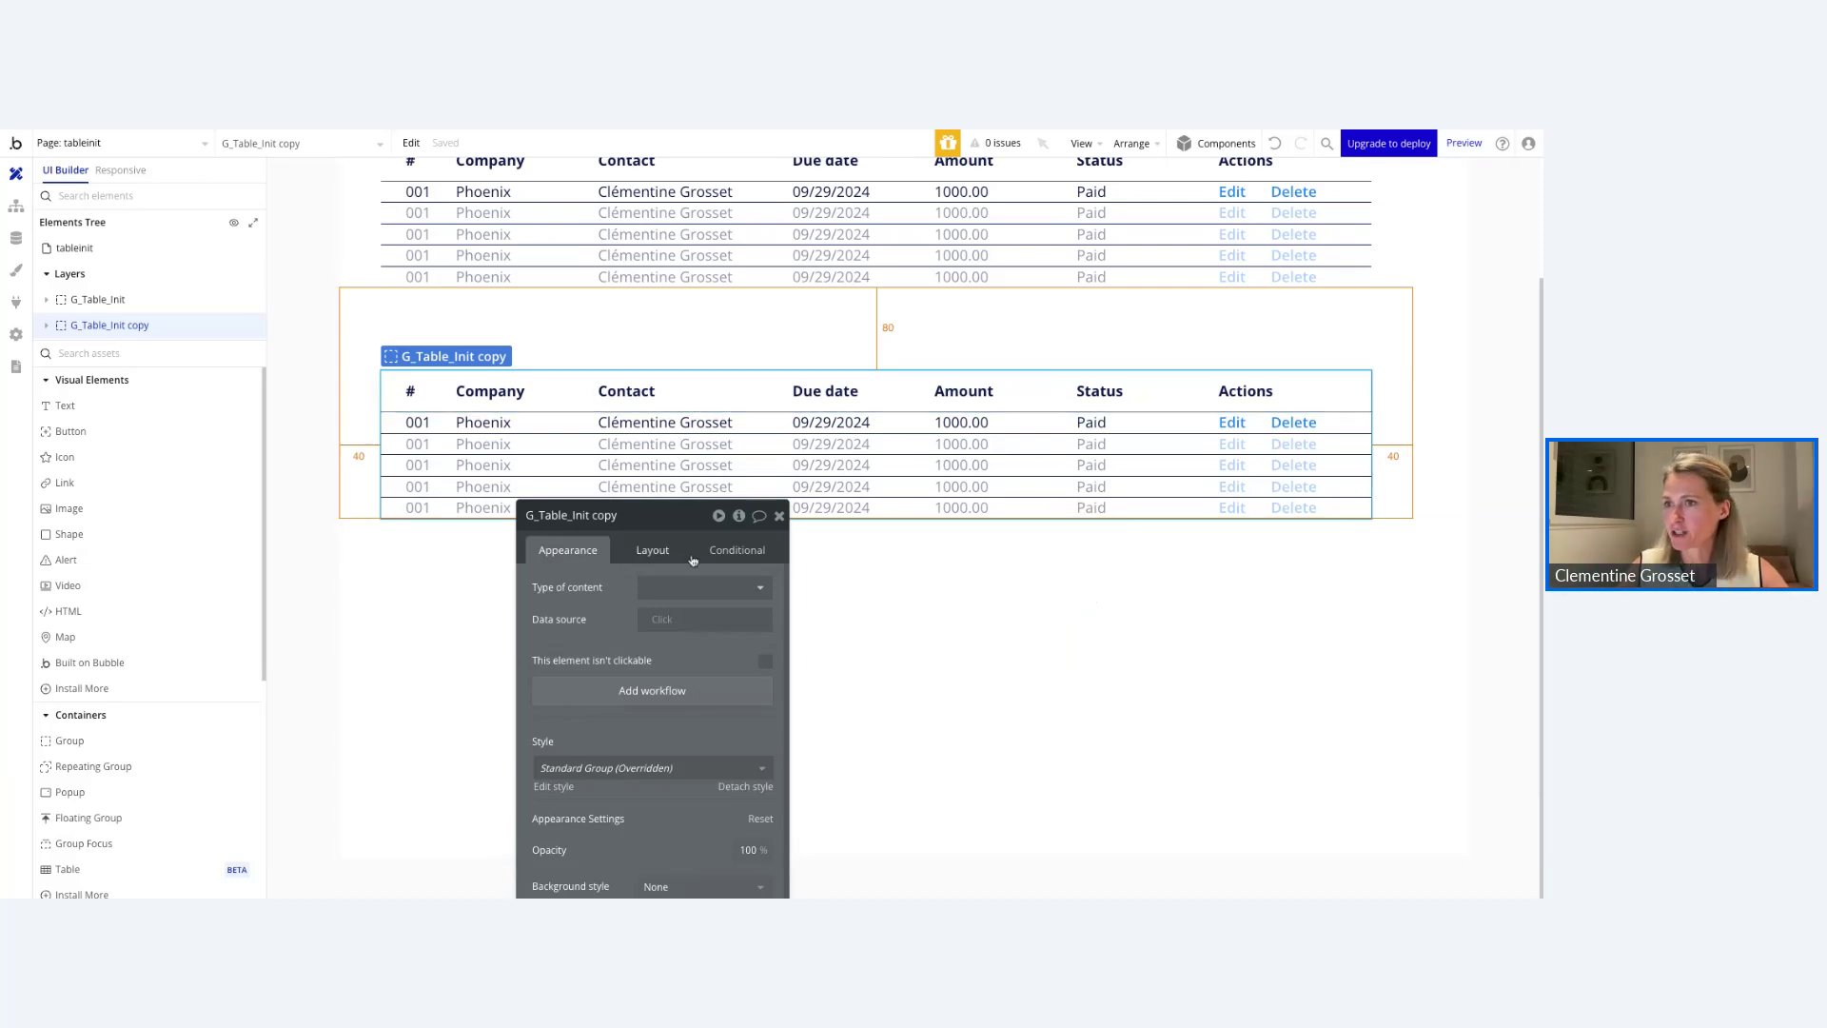
pyautogui.doubleClick(90, 325)
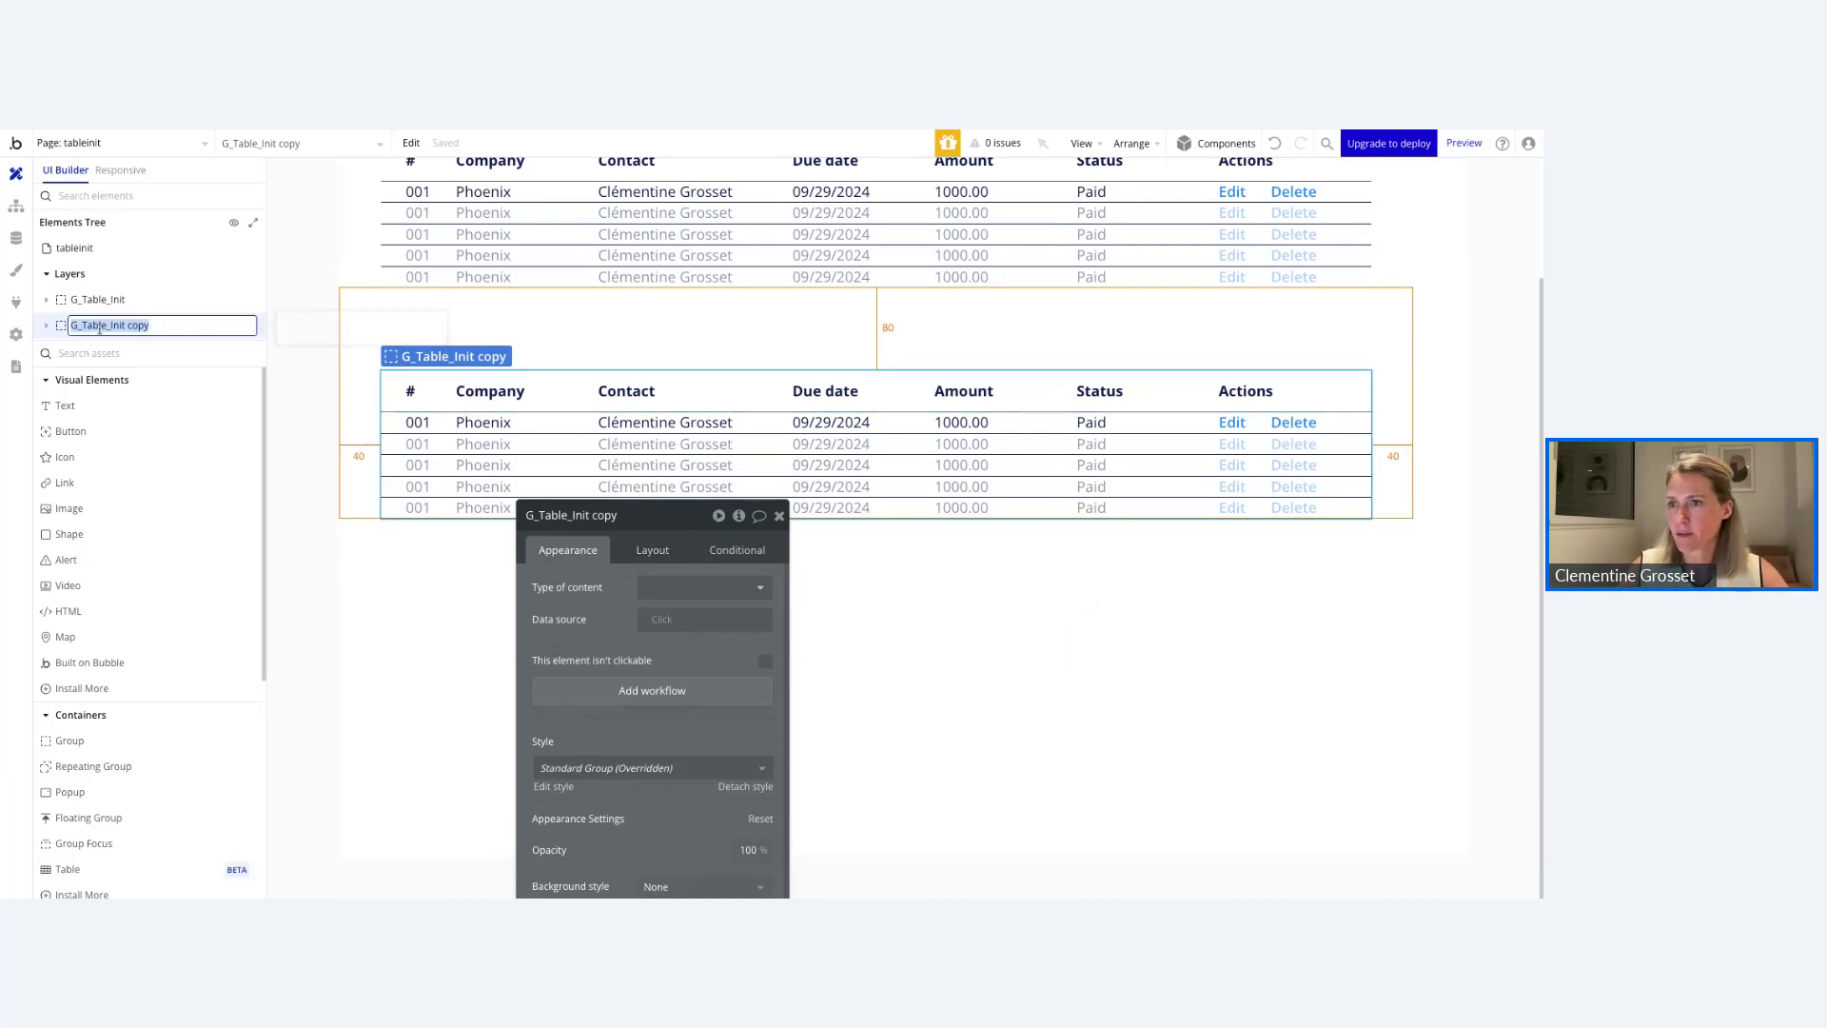
pyautogui.click(80, 325)
pyautogui.write('New')
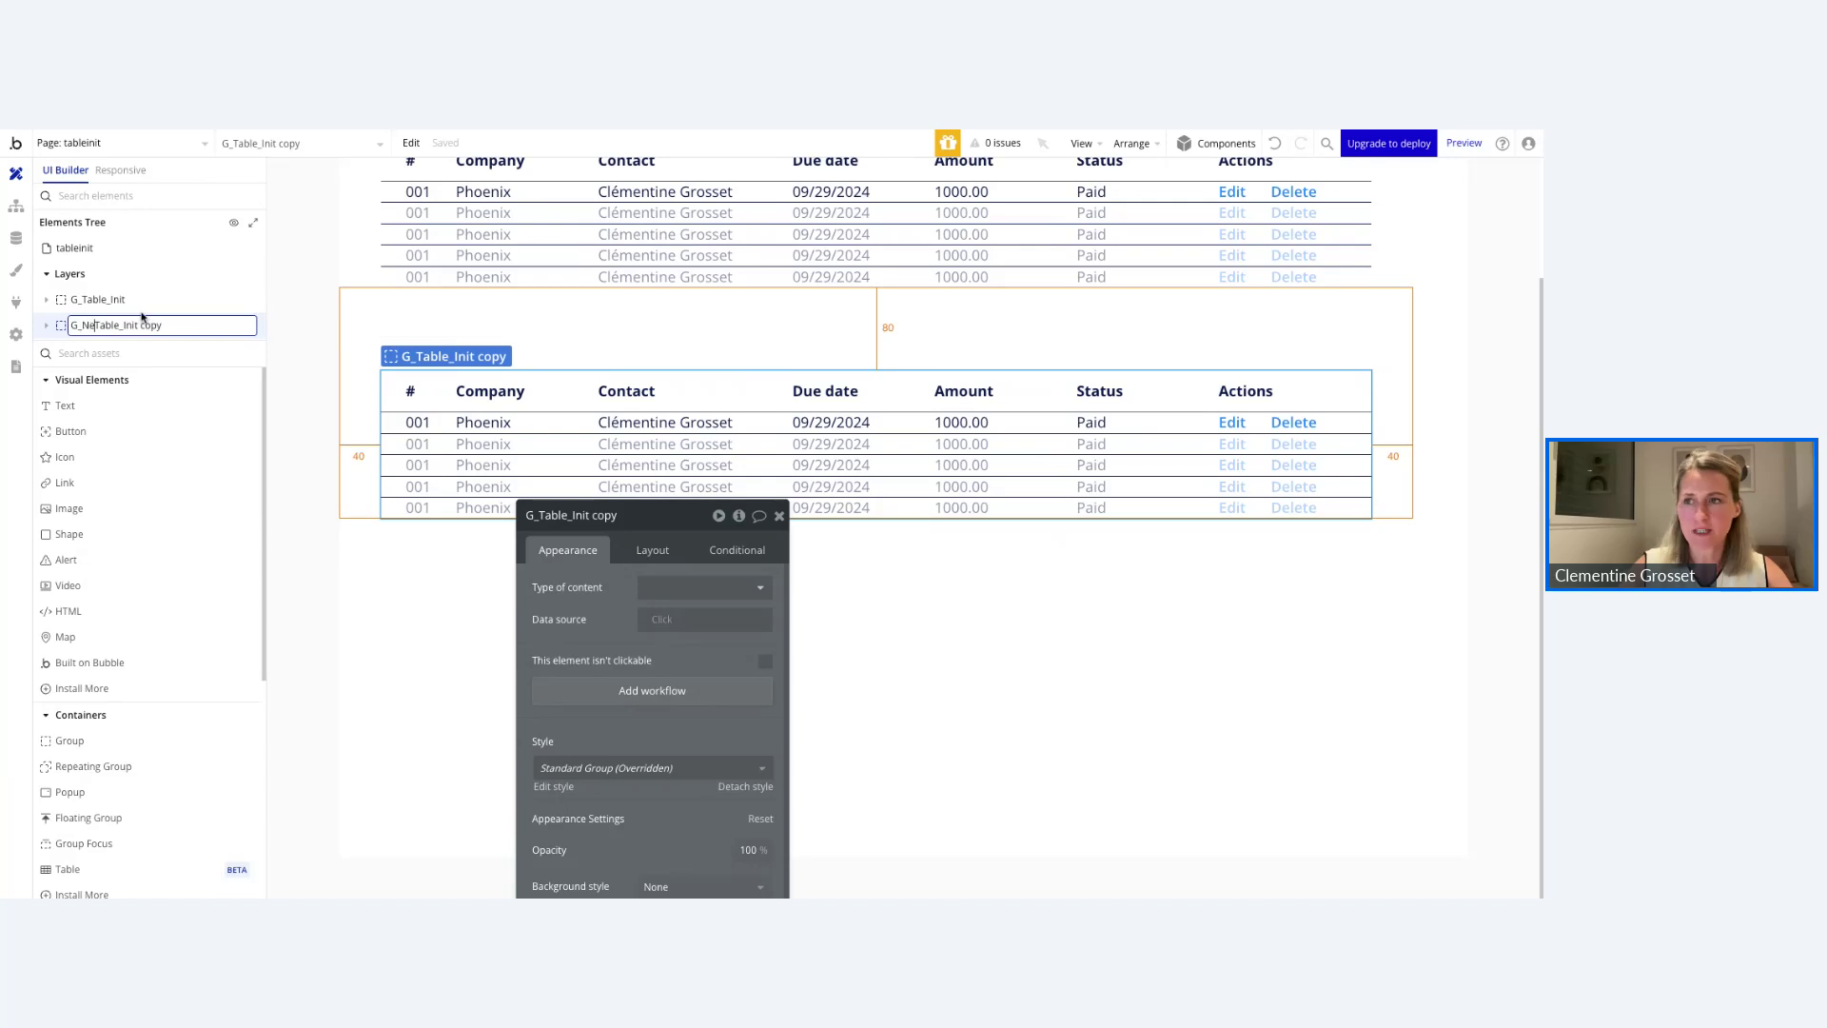
pyautogui.press('Delete')
pyautogui.press('Delete')
pyautogui.press('Delete')
pyautogui.press('Delete')
pyautogui.press('Delete')
pyautogui.press('Delete')
pyautogui.press('Delete')
pyautogui.press('Delete')
pyautogui.press('Delete')
pyautogui.press('Delete')
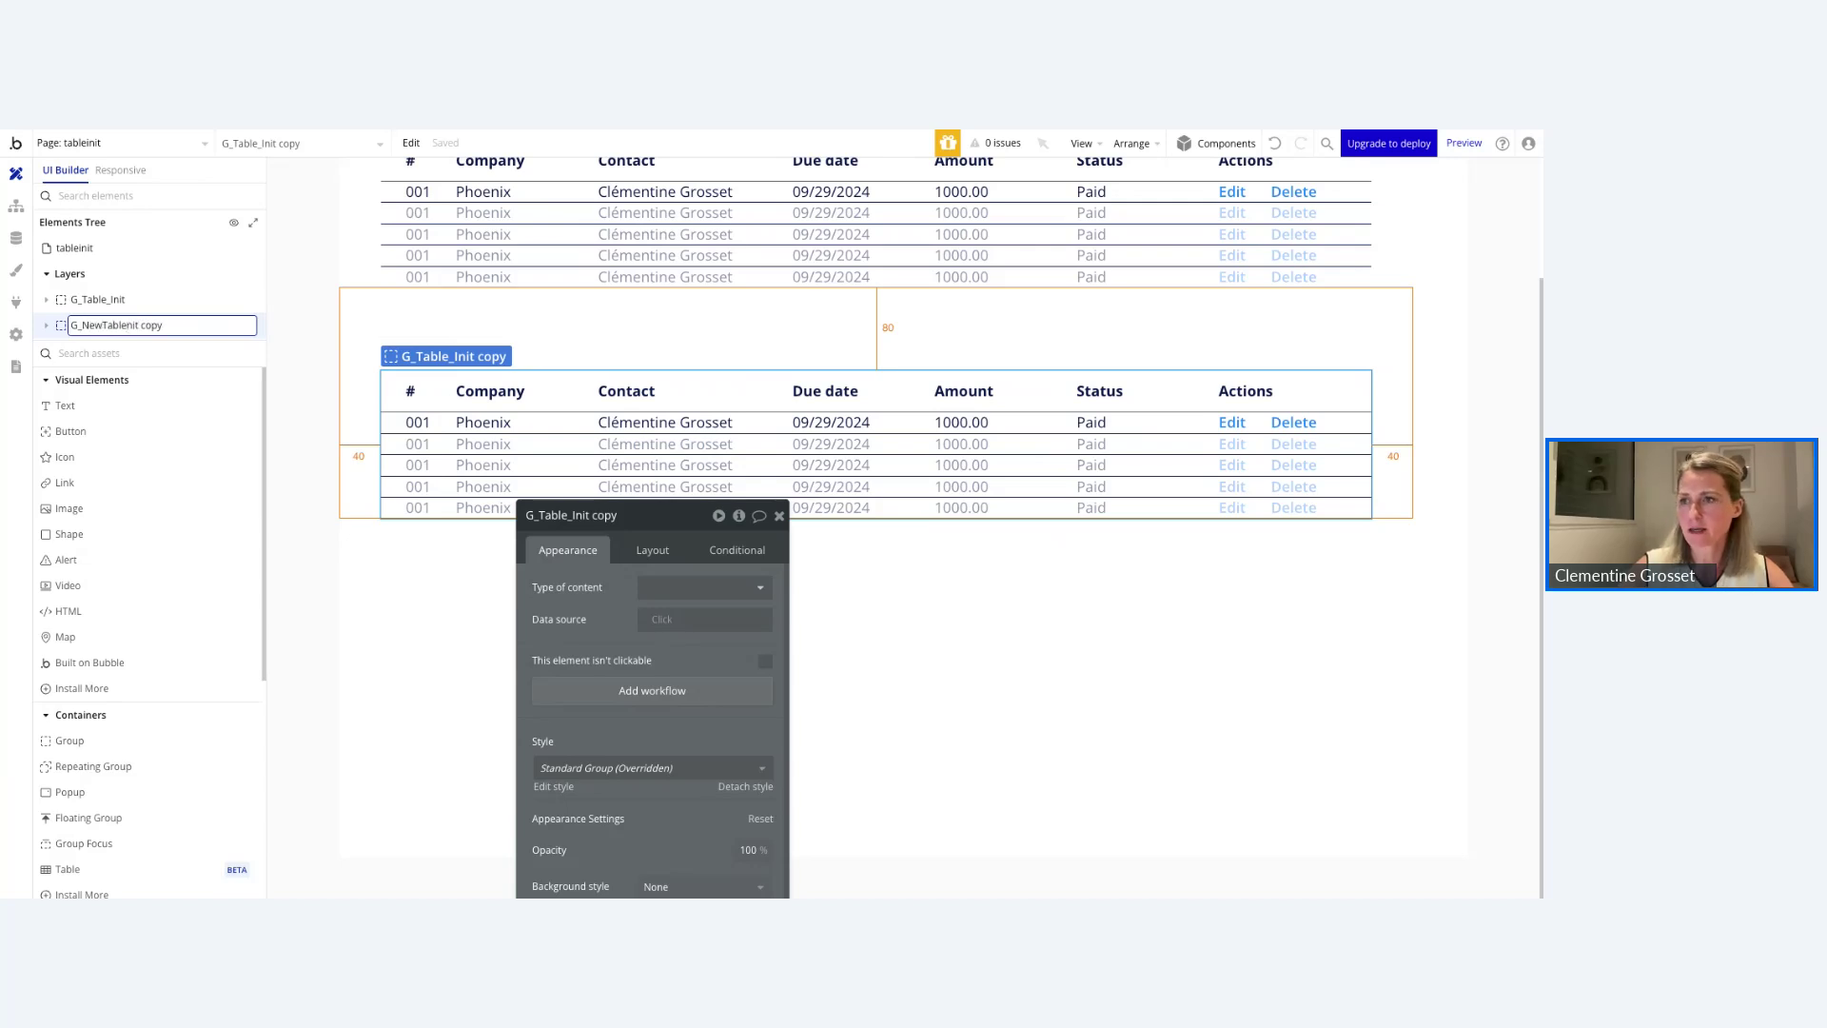
pyautogui.write('y')
pyautogui.press('BackSpace')
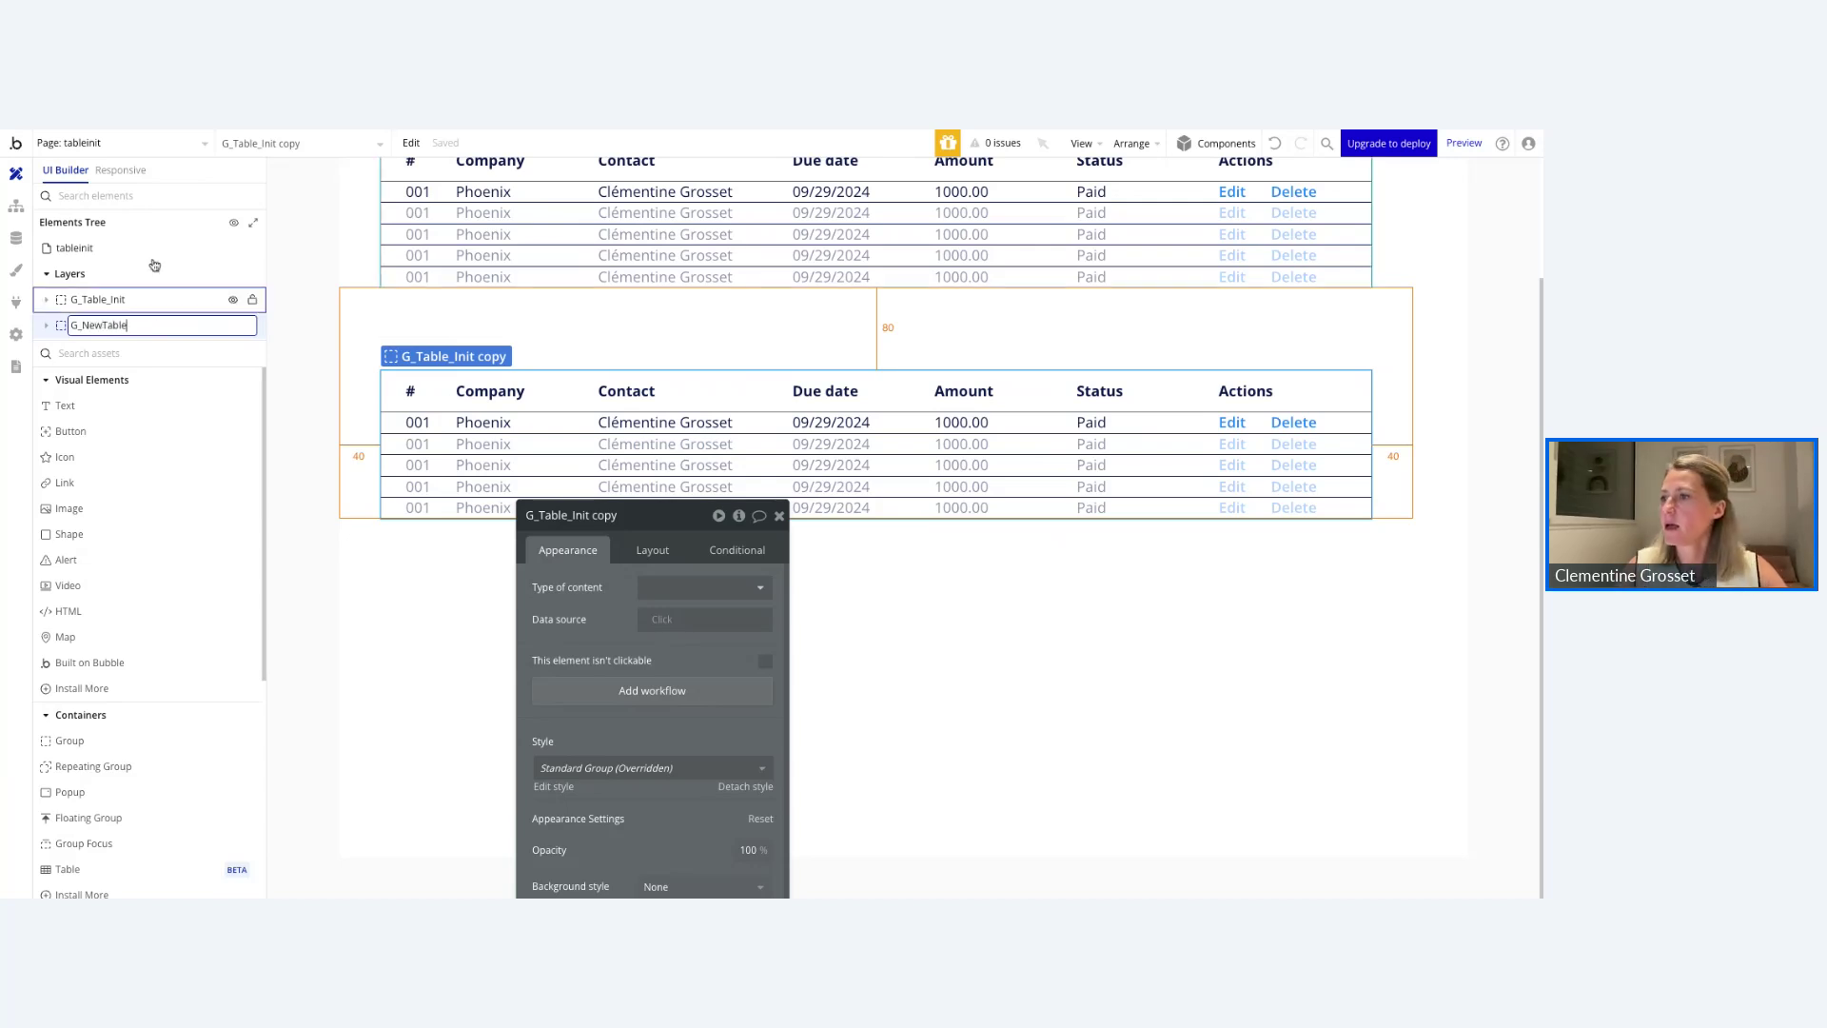
pyautogui.click(466, 608)
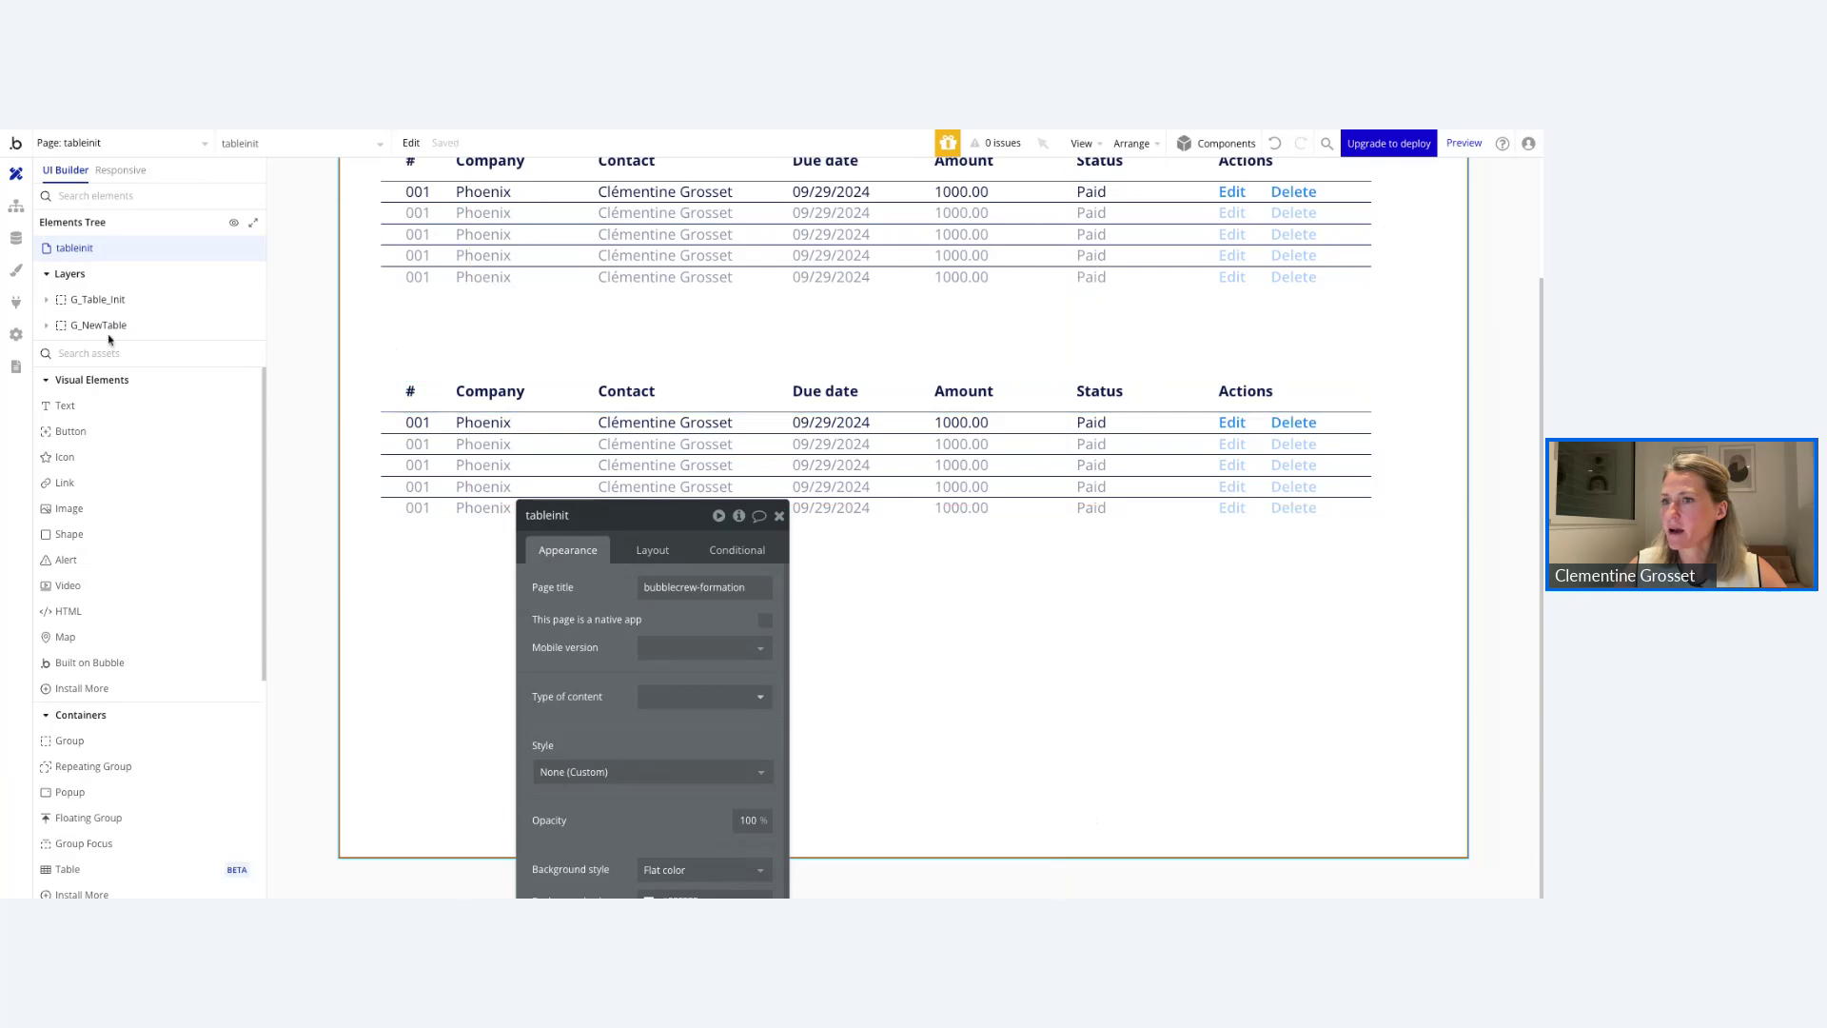
# Open the layout settings of G_NewTable and check the invoices table in the page's running preview.
pyautogui.click(387, 382)
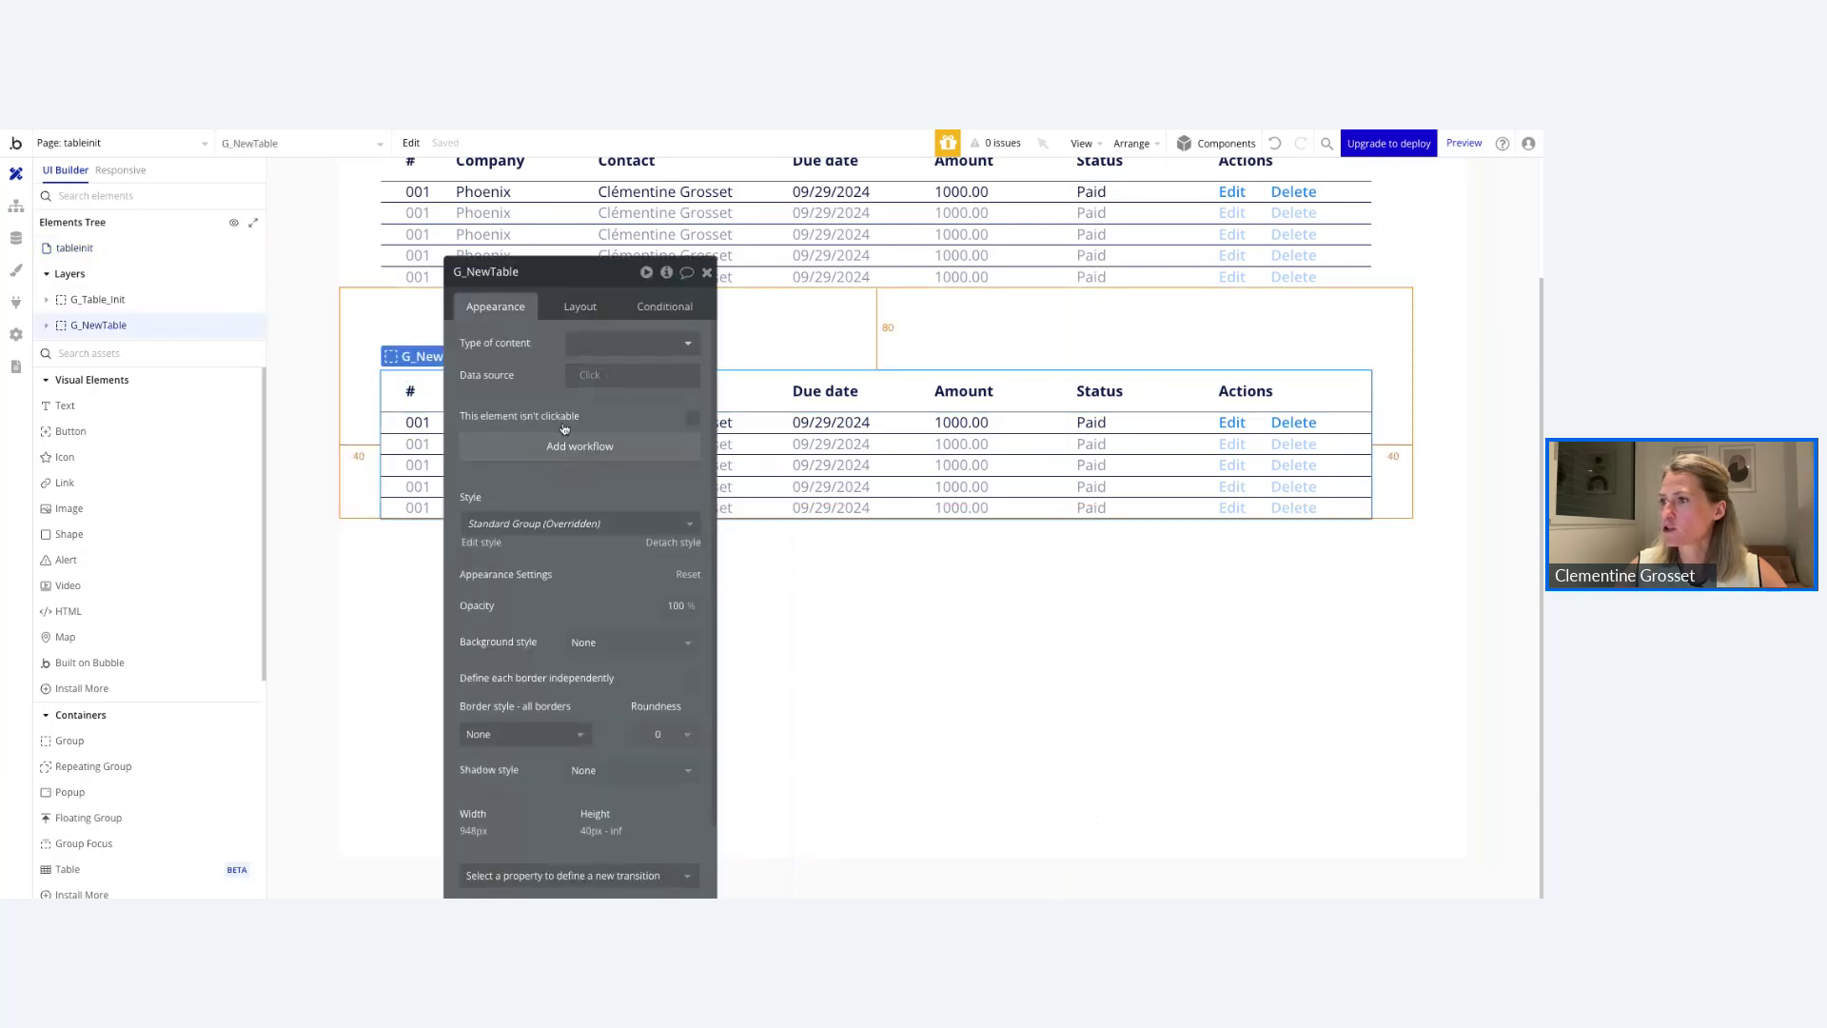
pyautogui.click(579, 305)
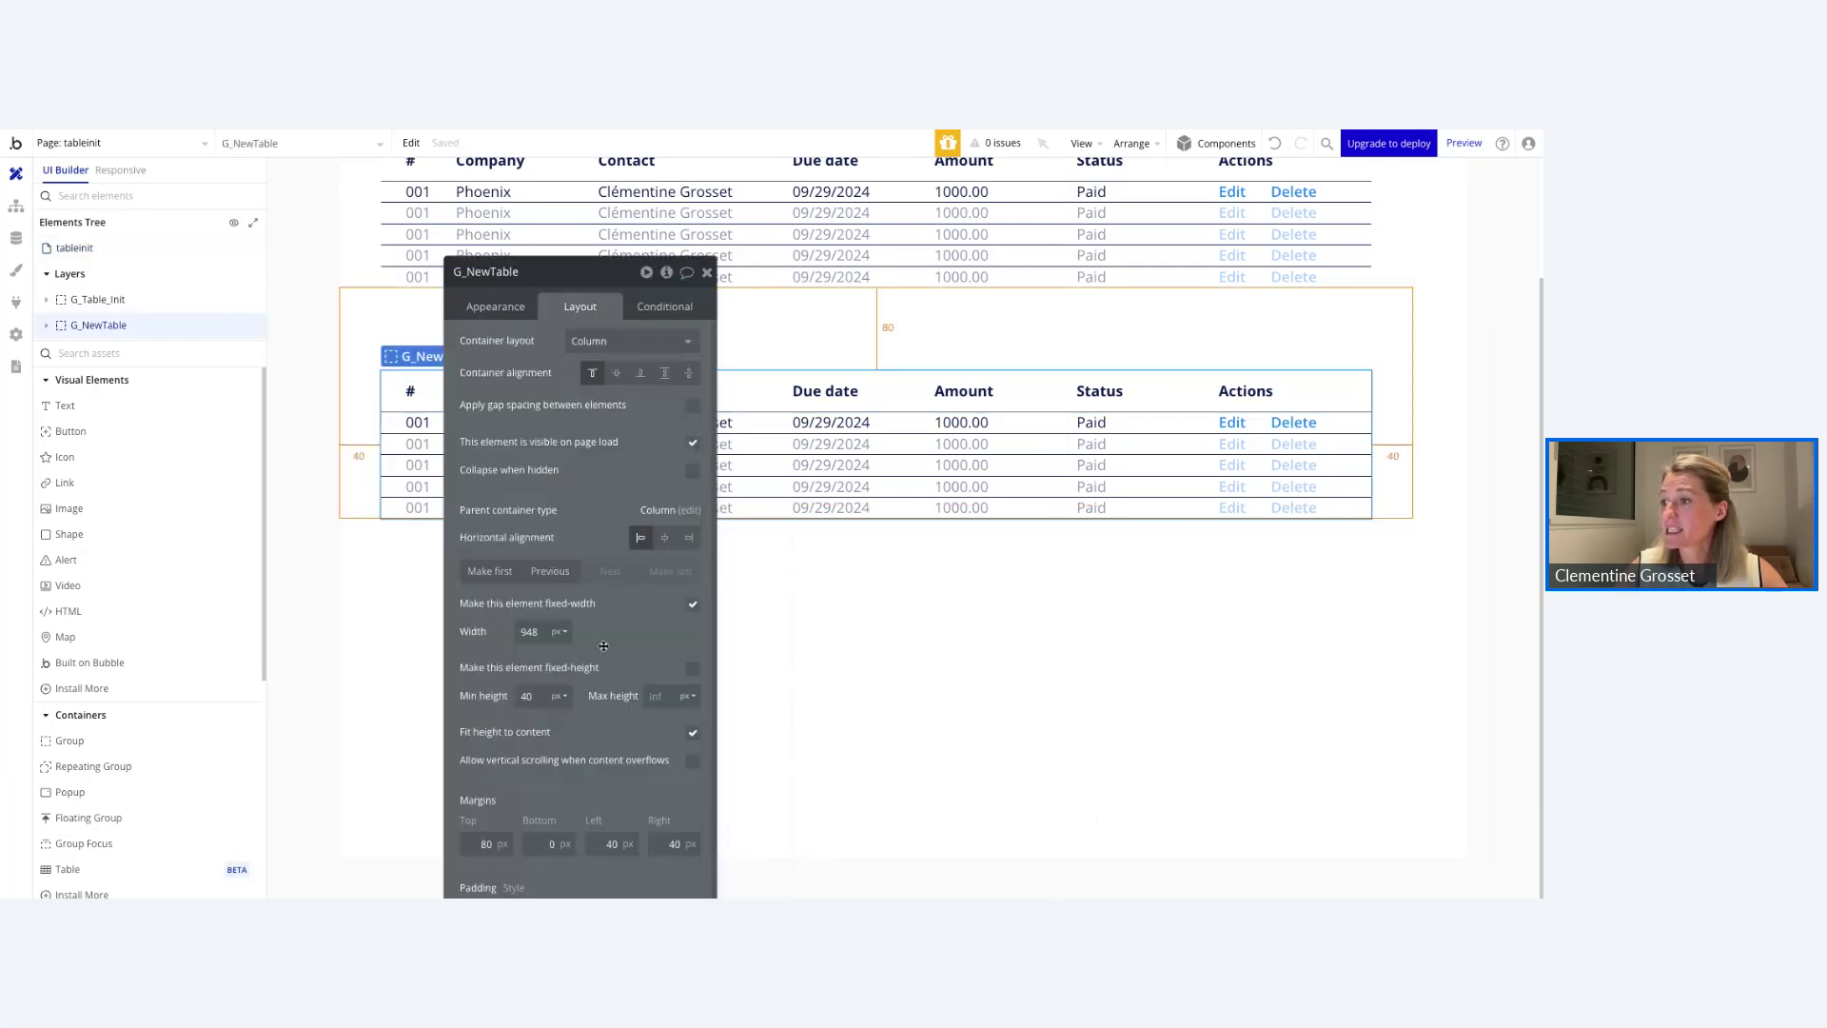
pyautogui.click(212, 131)
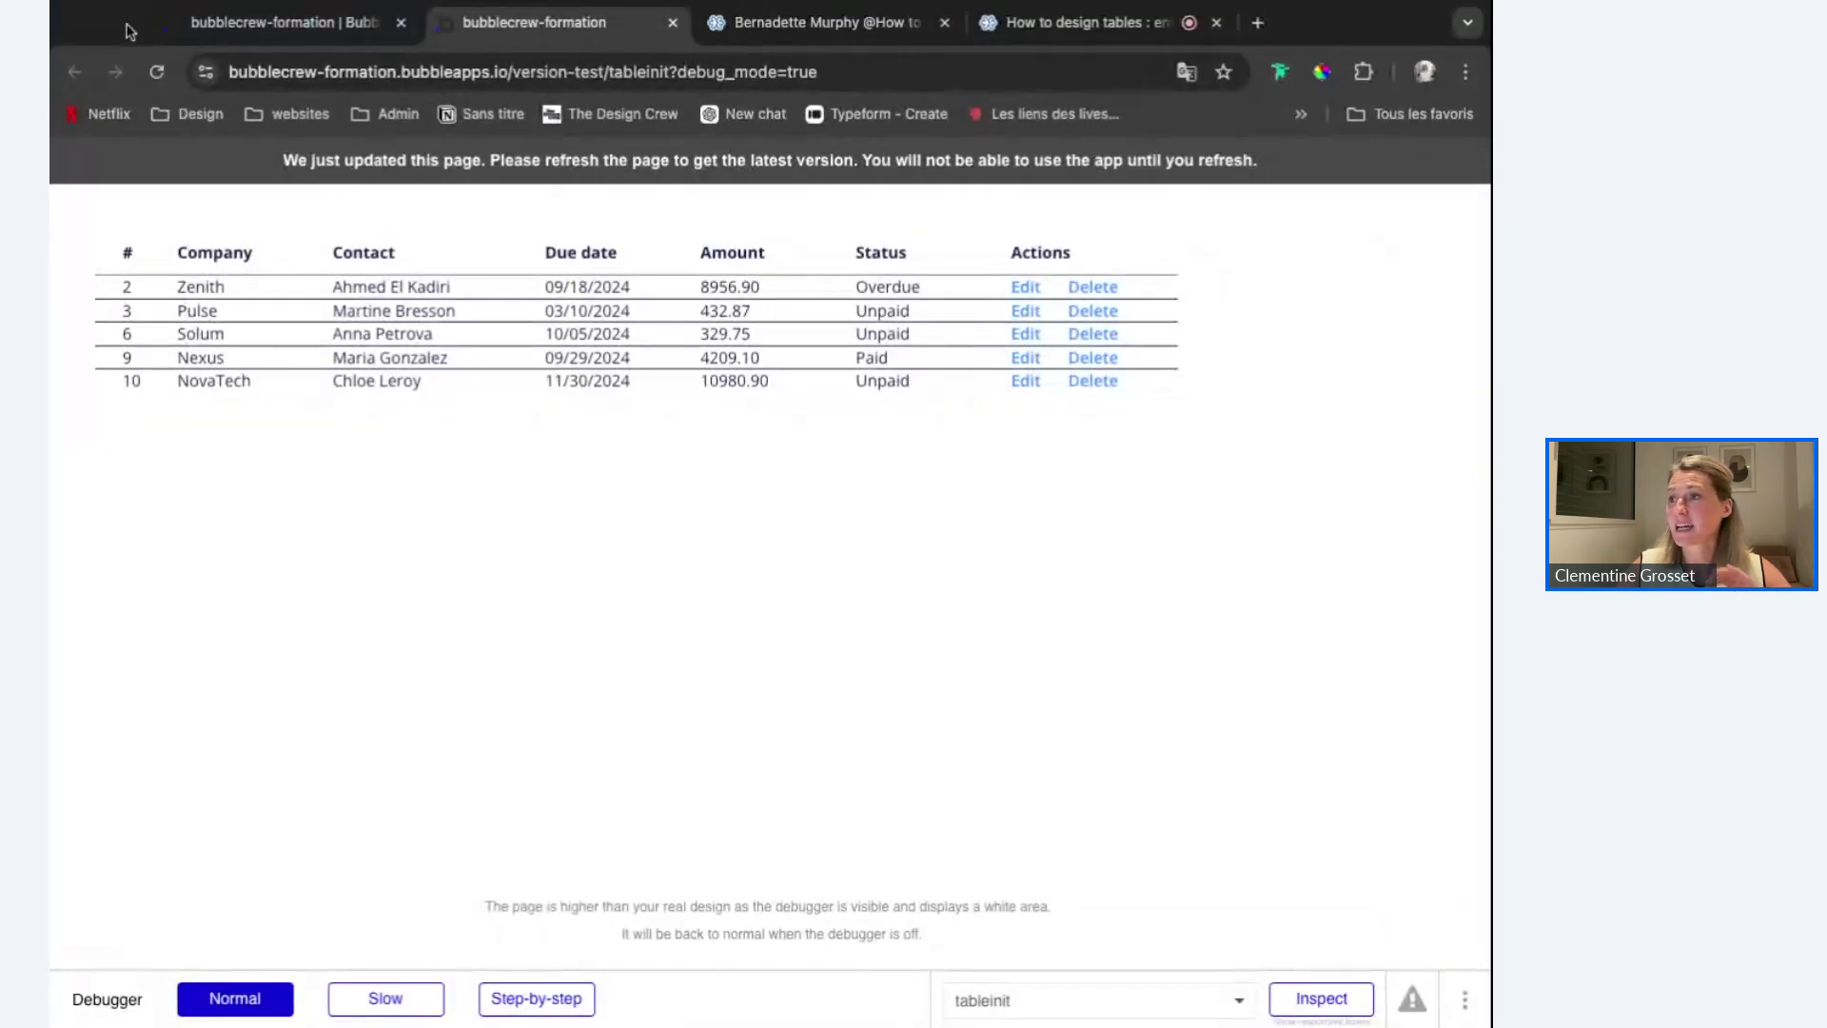
pyautogui.hotkey('ctrl', 'shift', 'Tab')
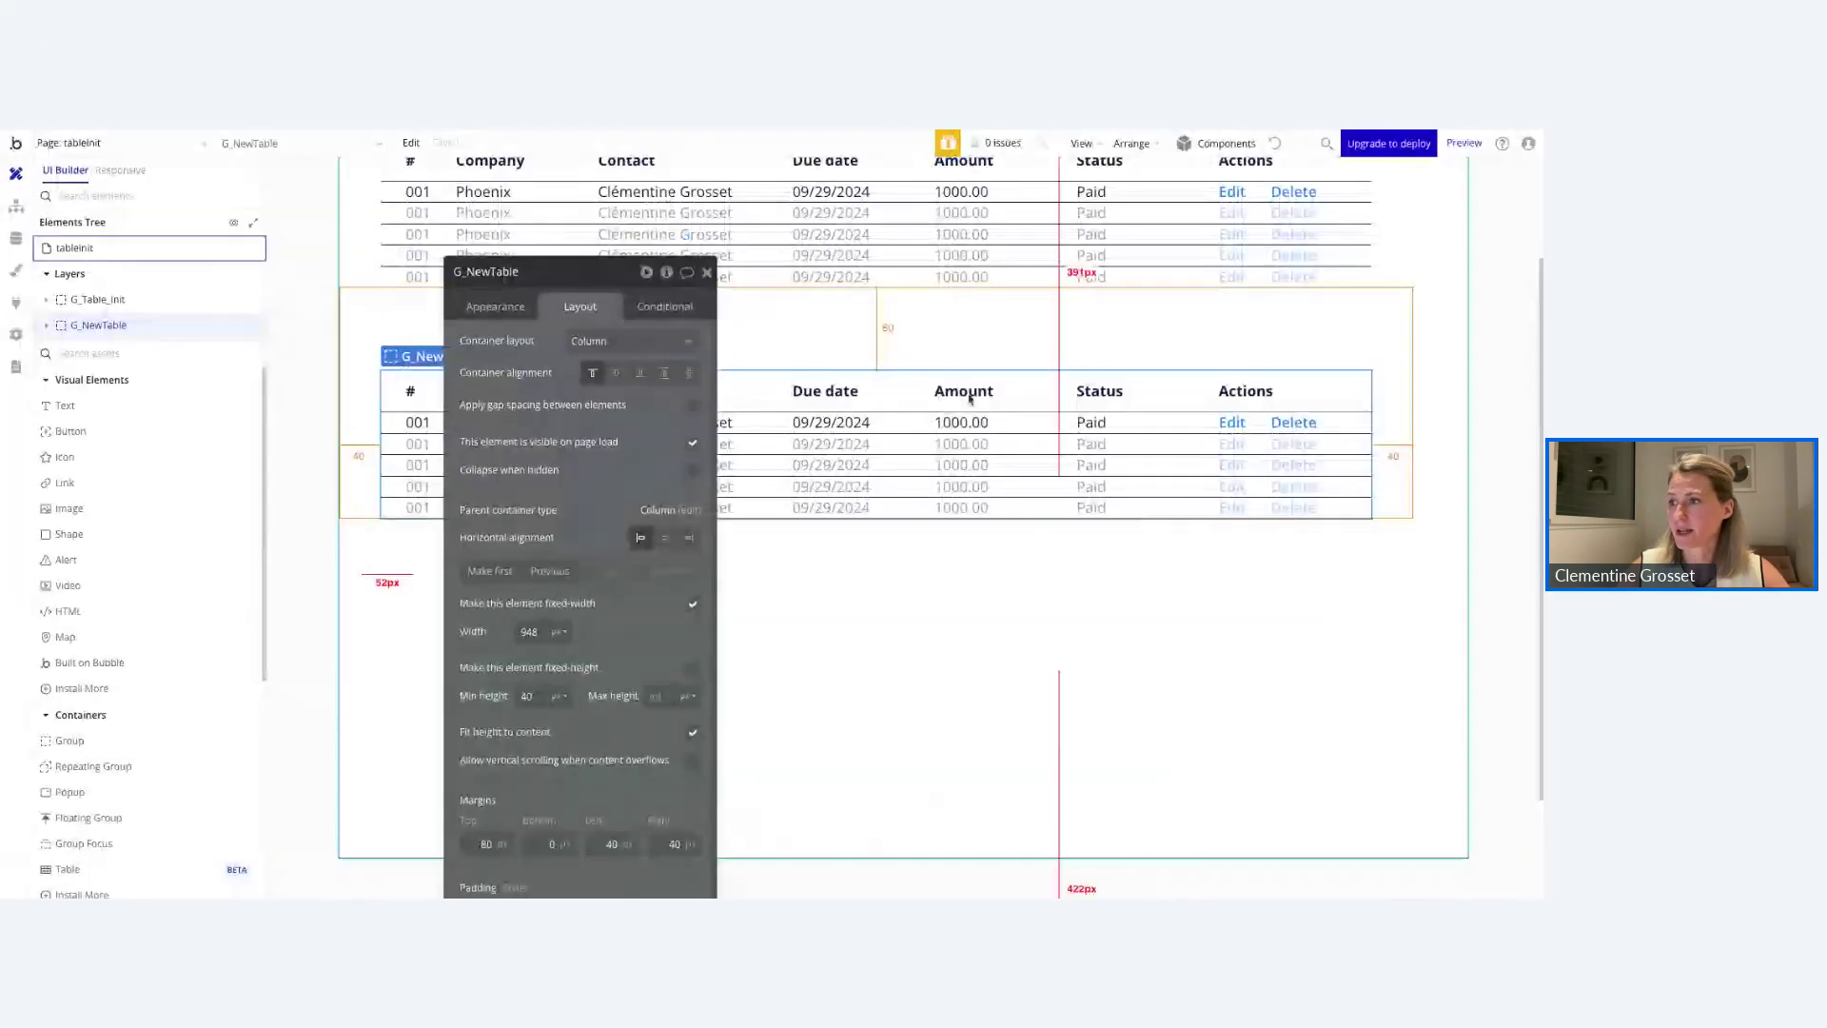
# Make G_NewTable's width flexible, with a minimum of 850 px and a maximum of 1200 px.
pyautogui.click(692, 604)
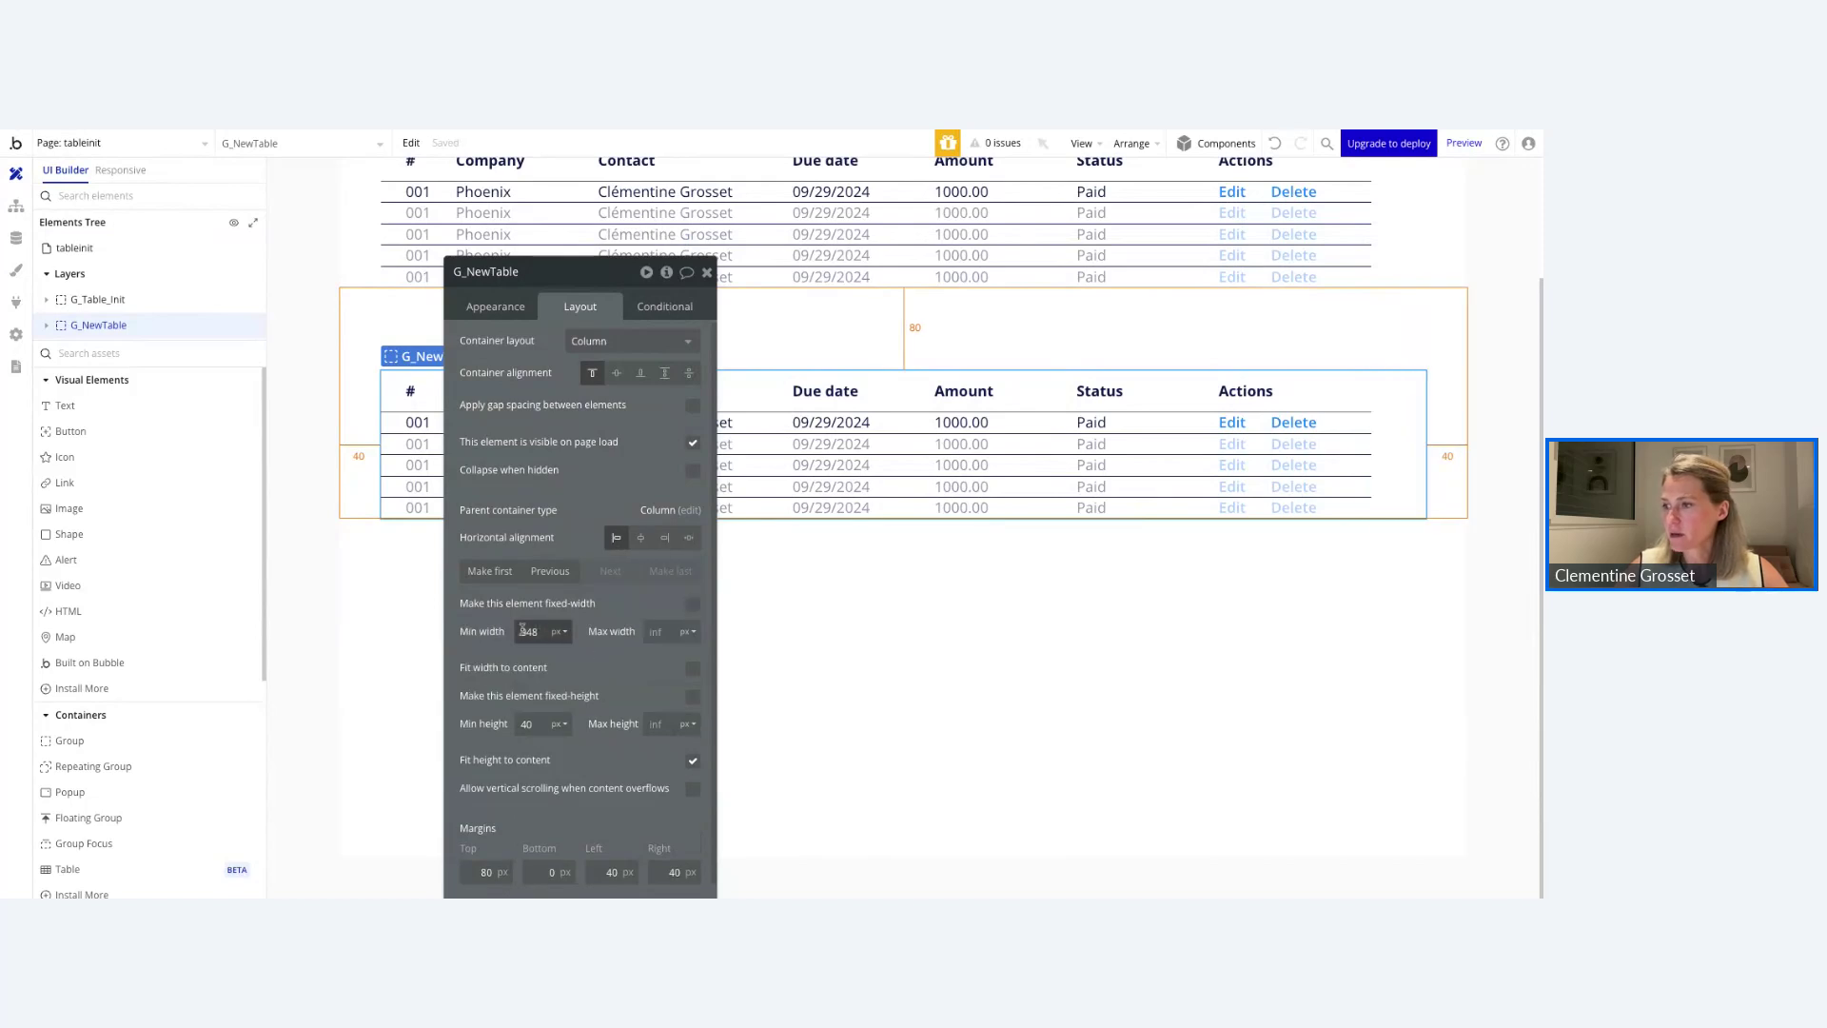
pyautogui.moveTo(538, 634); pyautogui.dragTo(483, 630)
pyautogui.write('85')
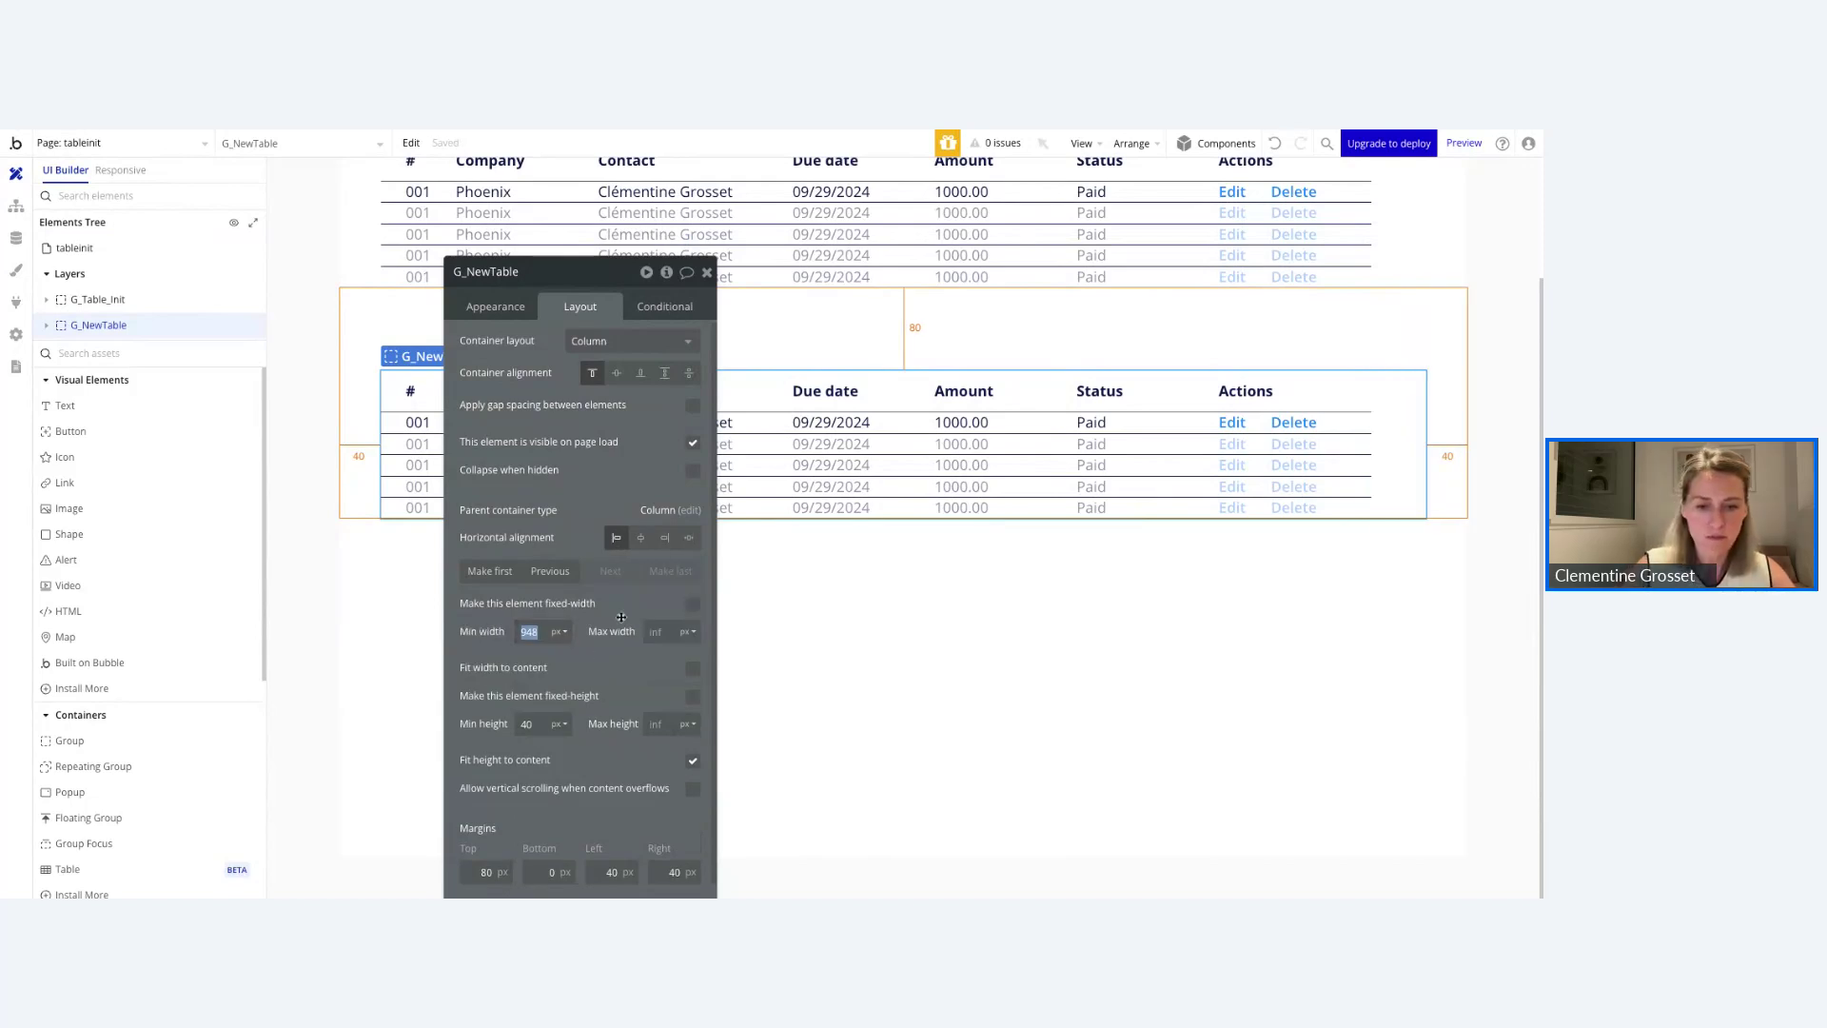
pyautogui.write('0')
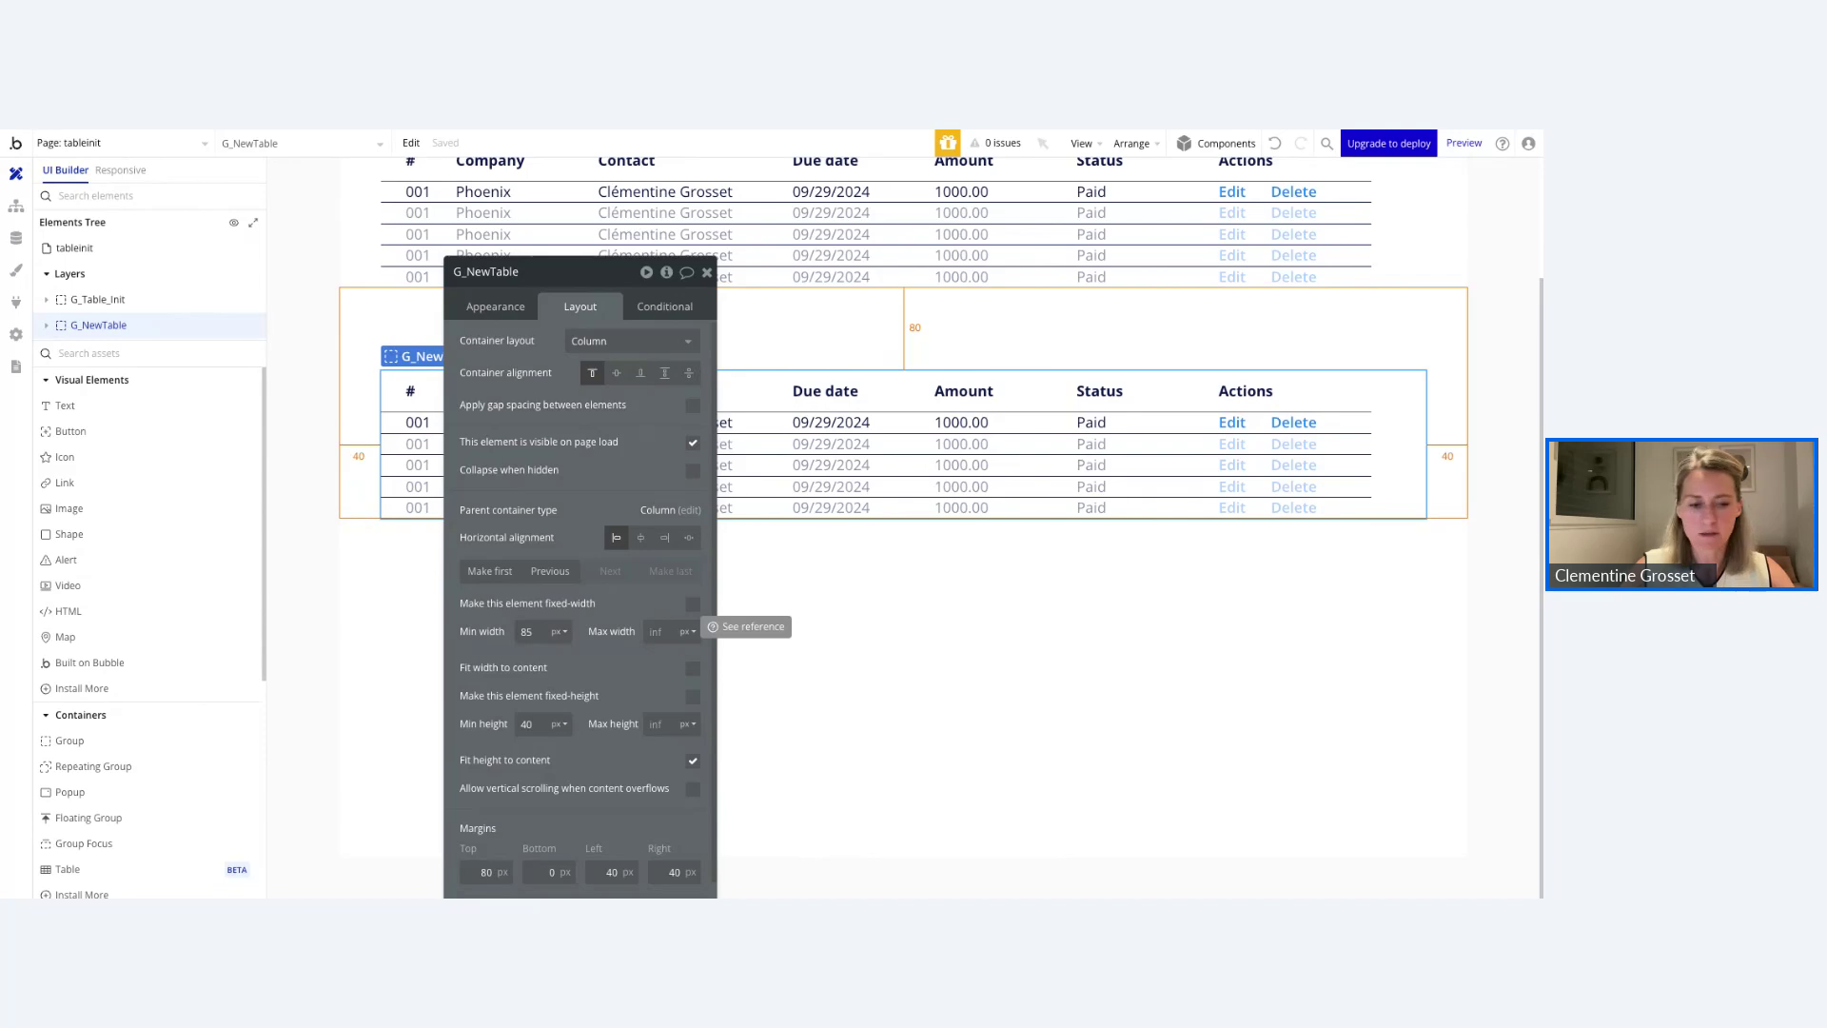
pyautogui.click(655, 633)
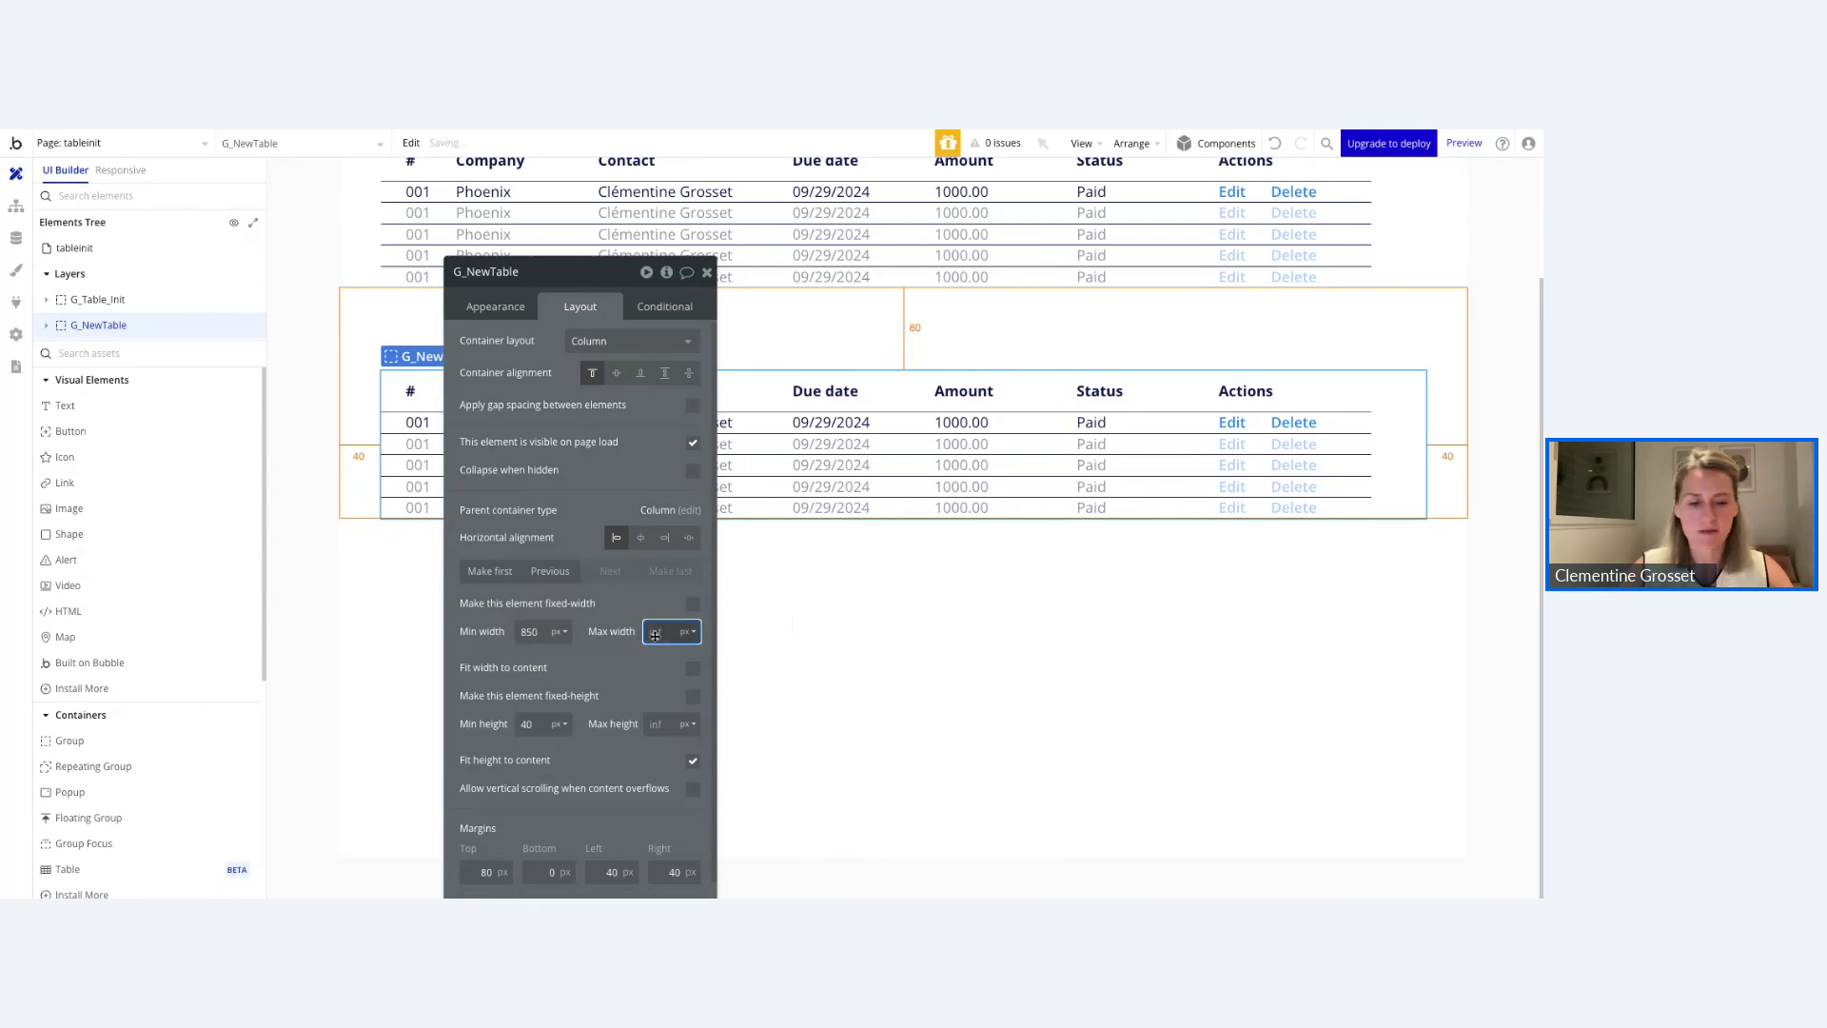
pyautogui.write('1200')
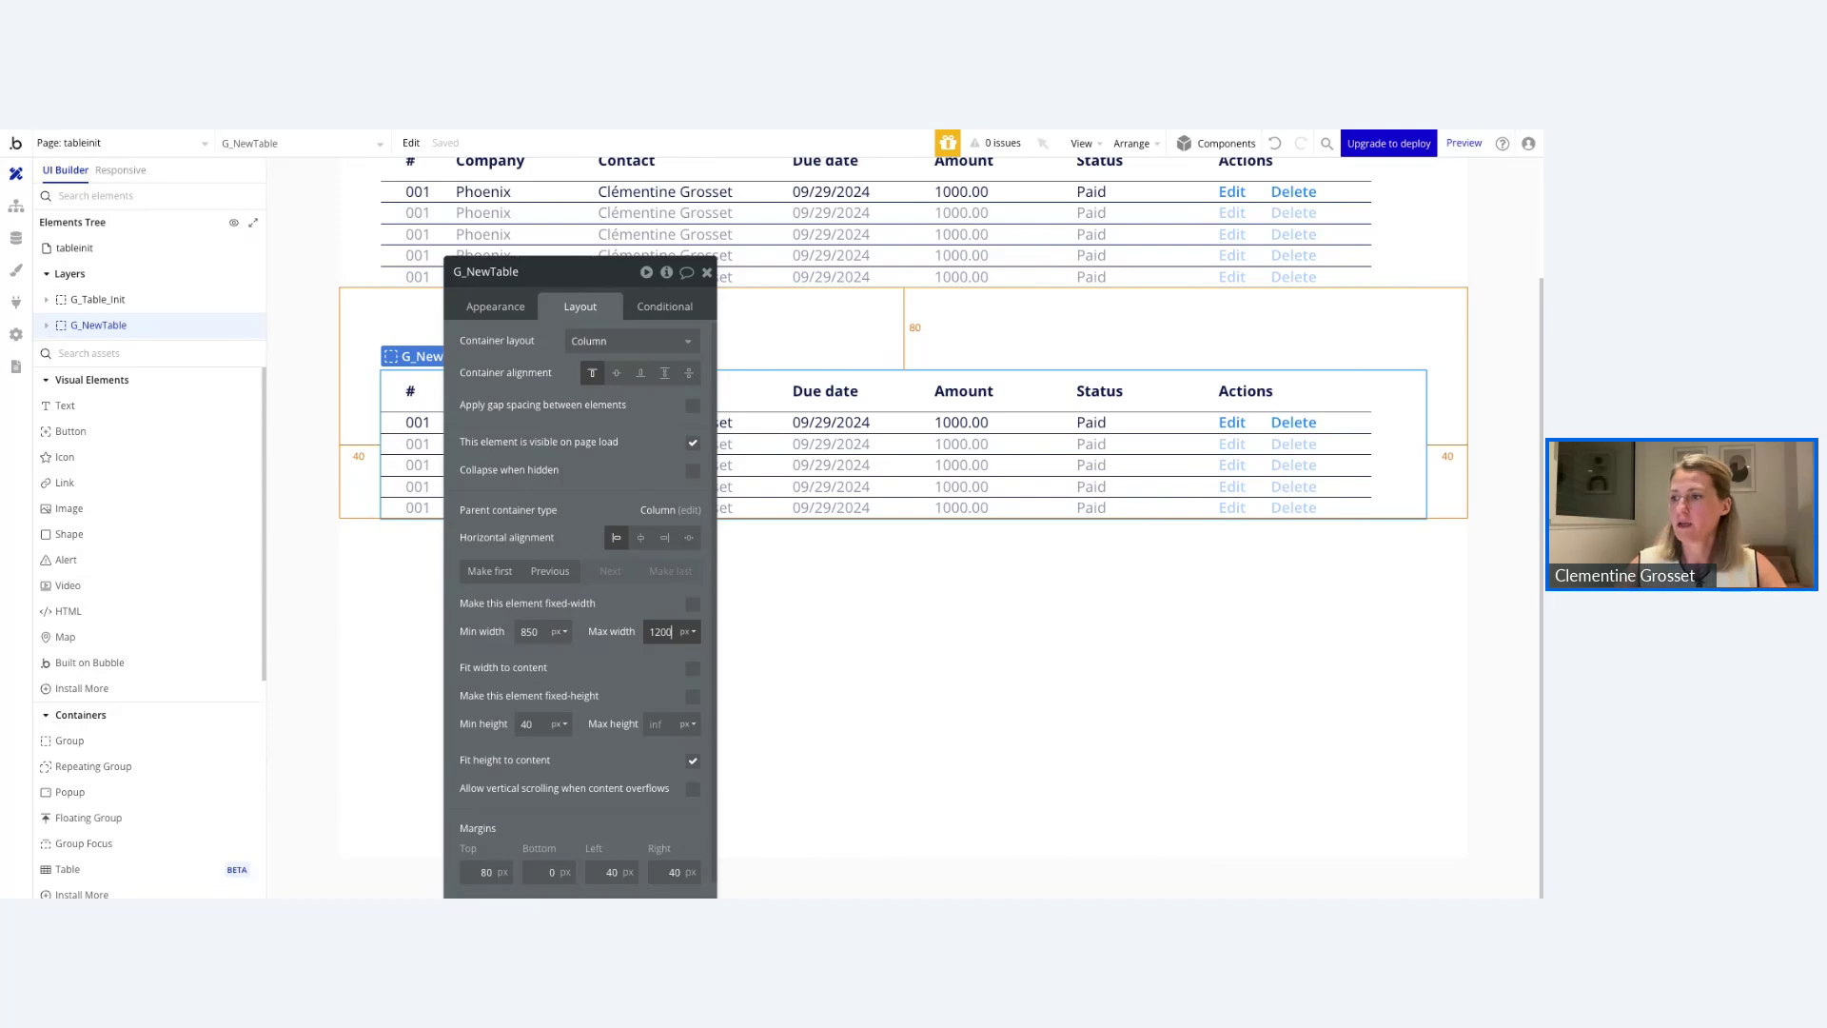
pyautogui.click(633, 635)
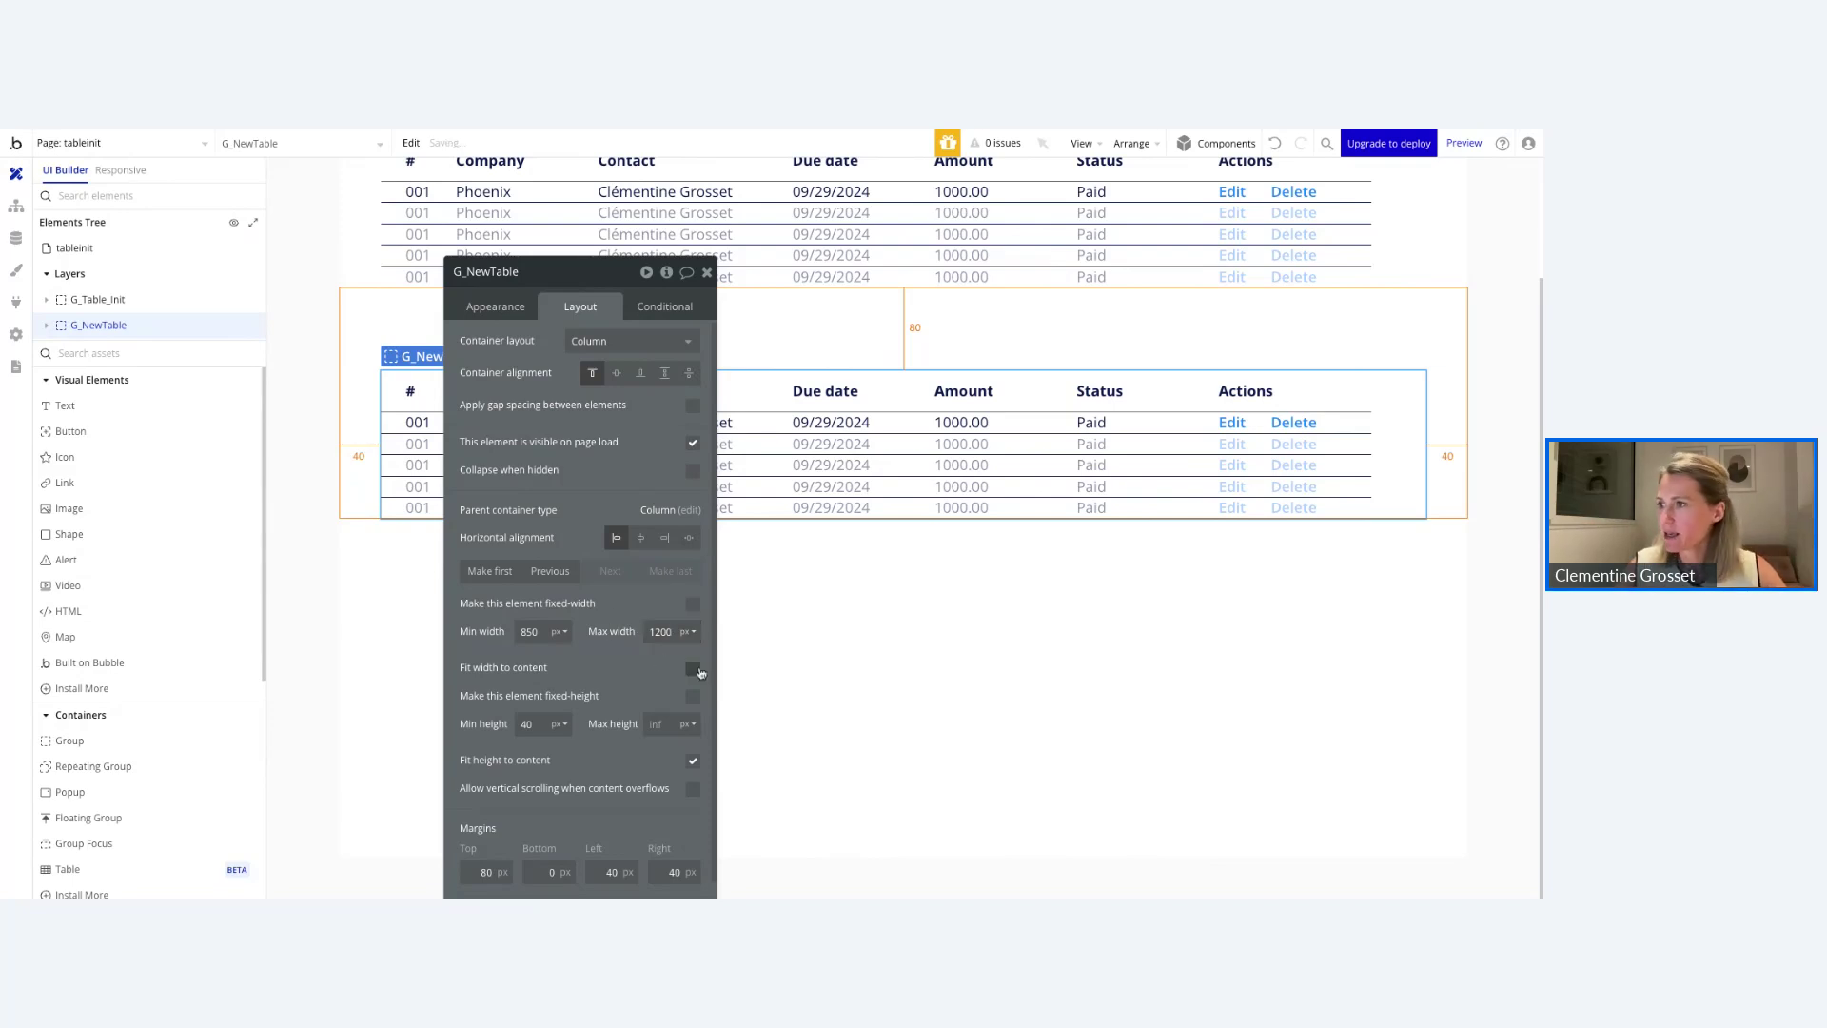
pyautogui.click(707, 272)
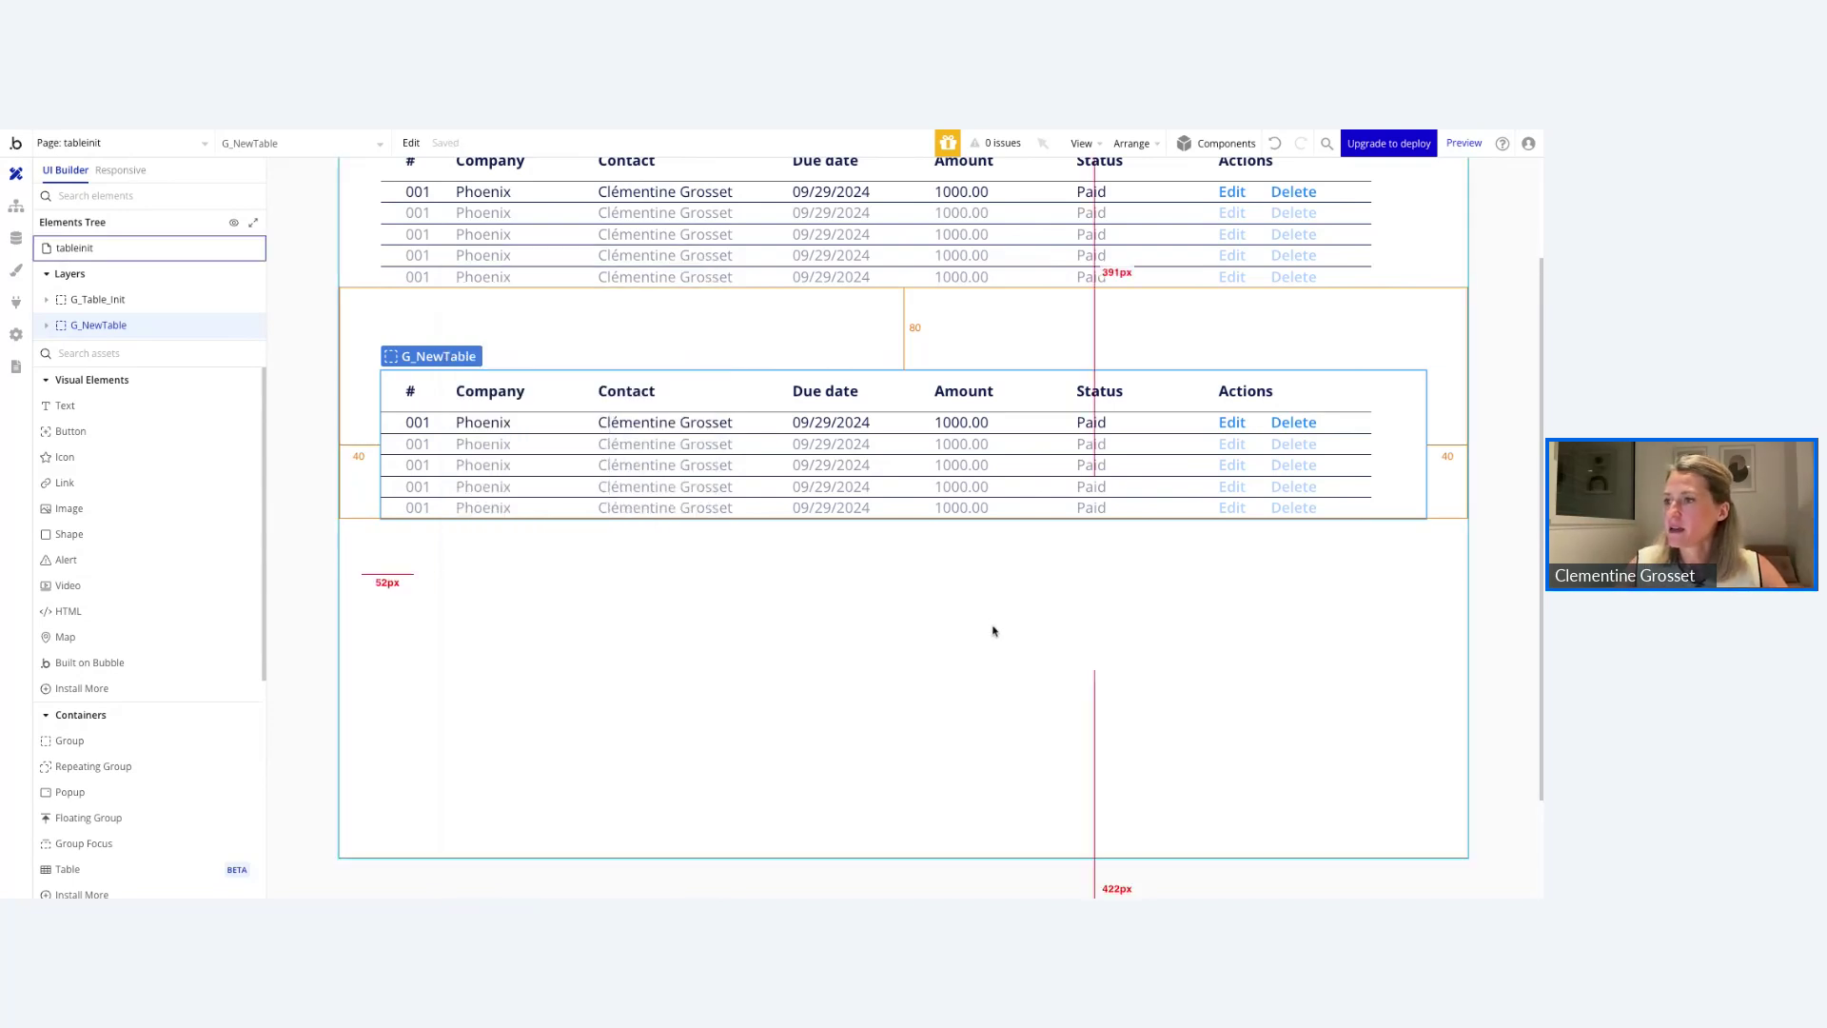
pyautogui.doubleClick(571, 742)
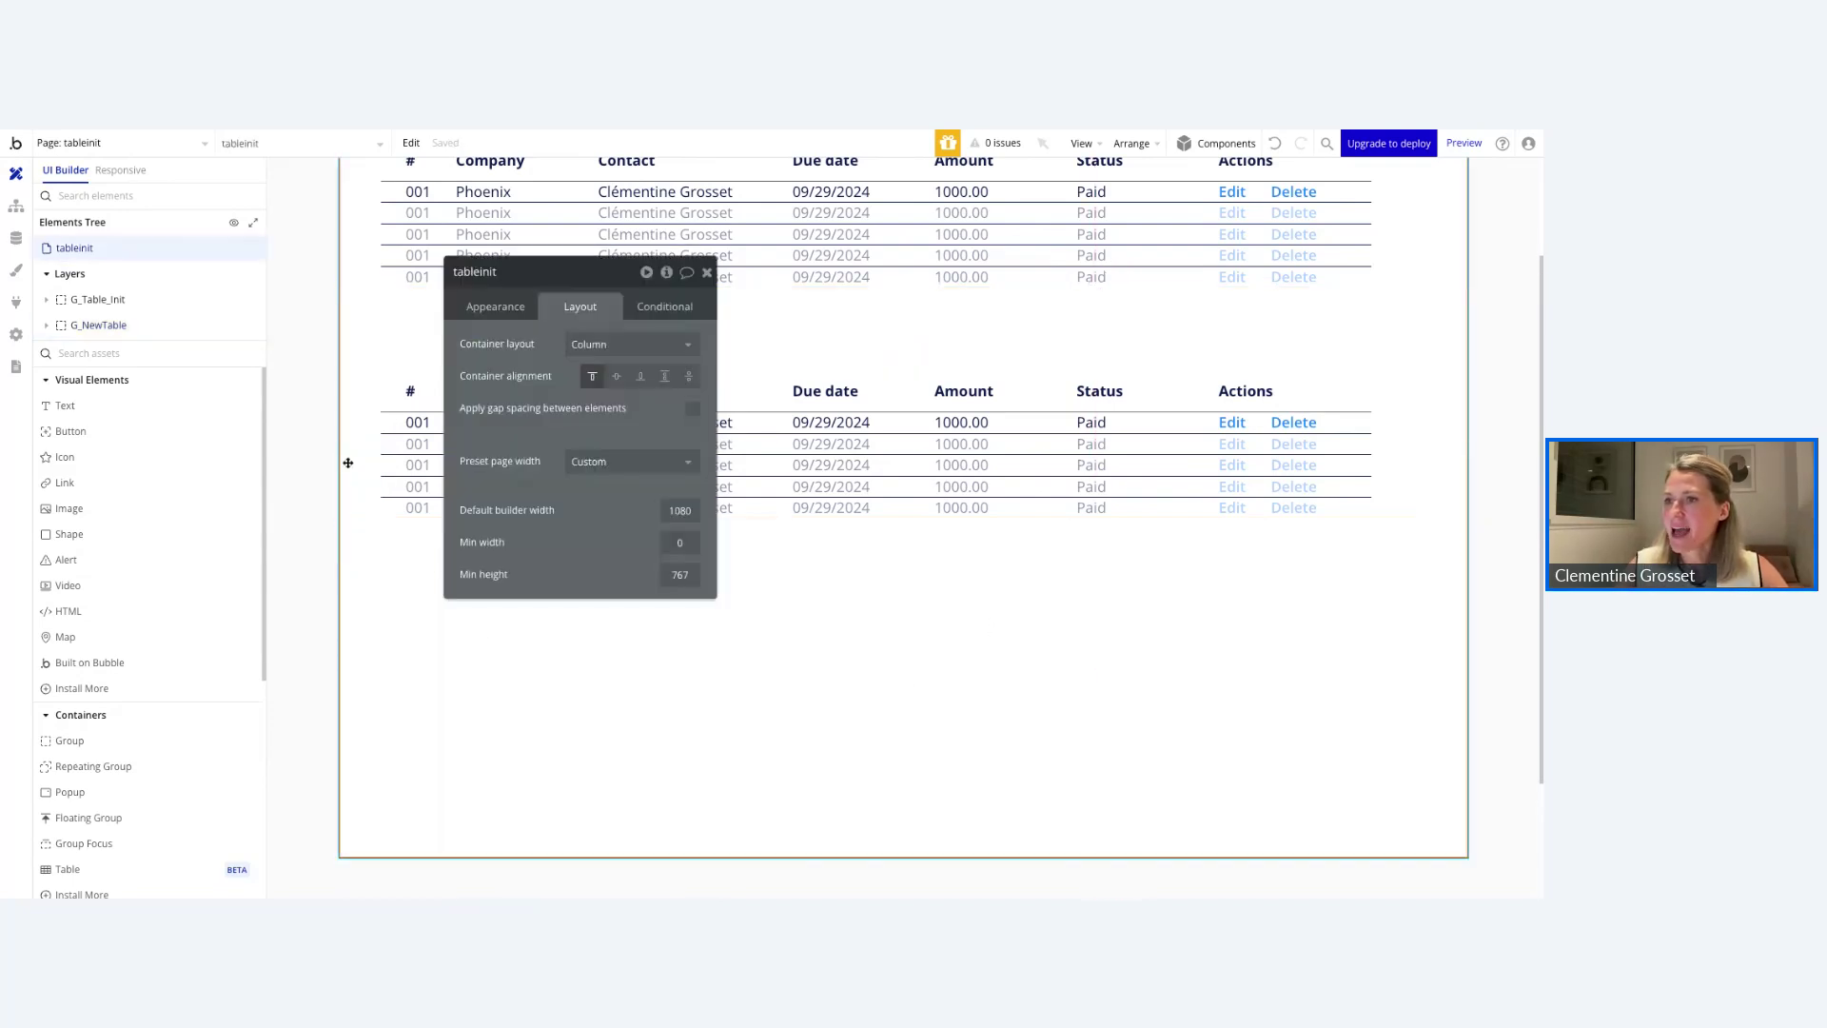
# Remove the fixed width from G_Header inside G_NewTable, set its minimum width to 0 px and disable fit width to content.
pyautogui.click(85, 330)
pyautogui.click(46, 325)
pyautogui.click(95, 351)
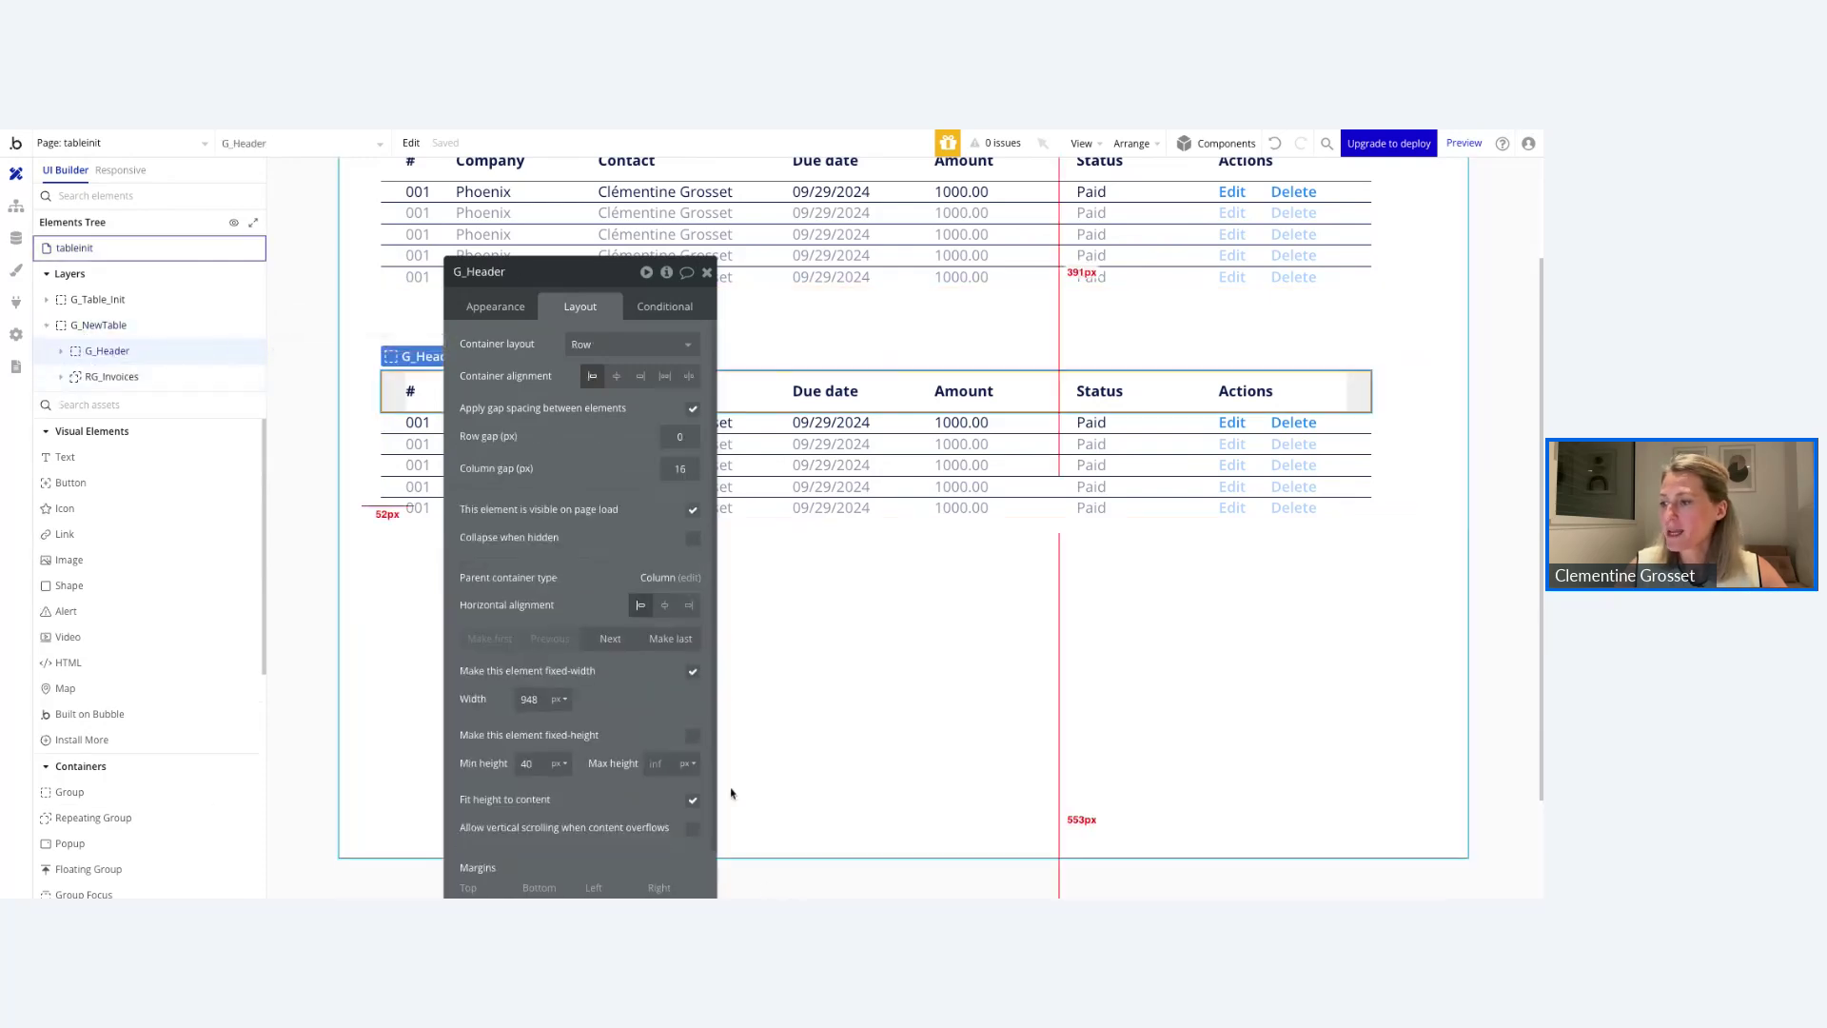
pyautogui.click(692, 671)
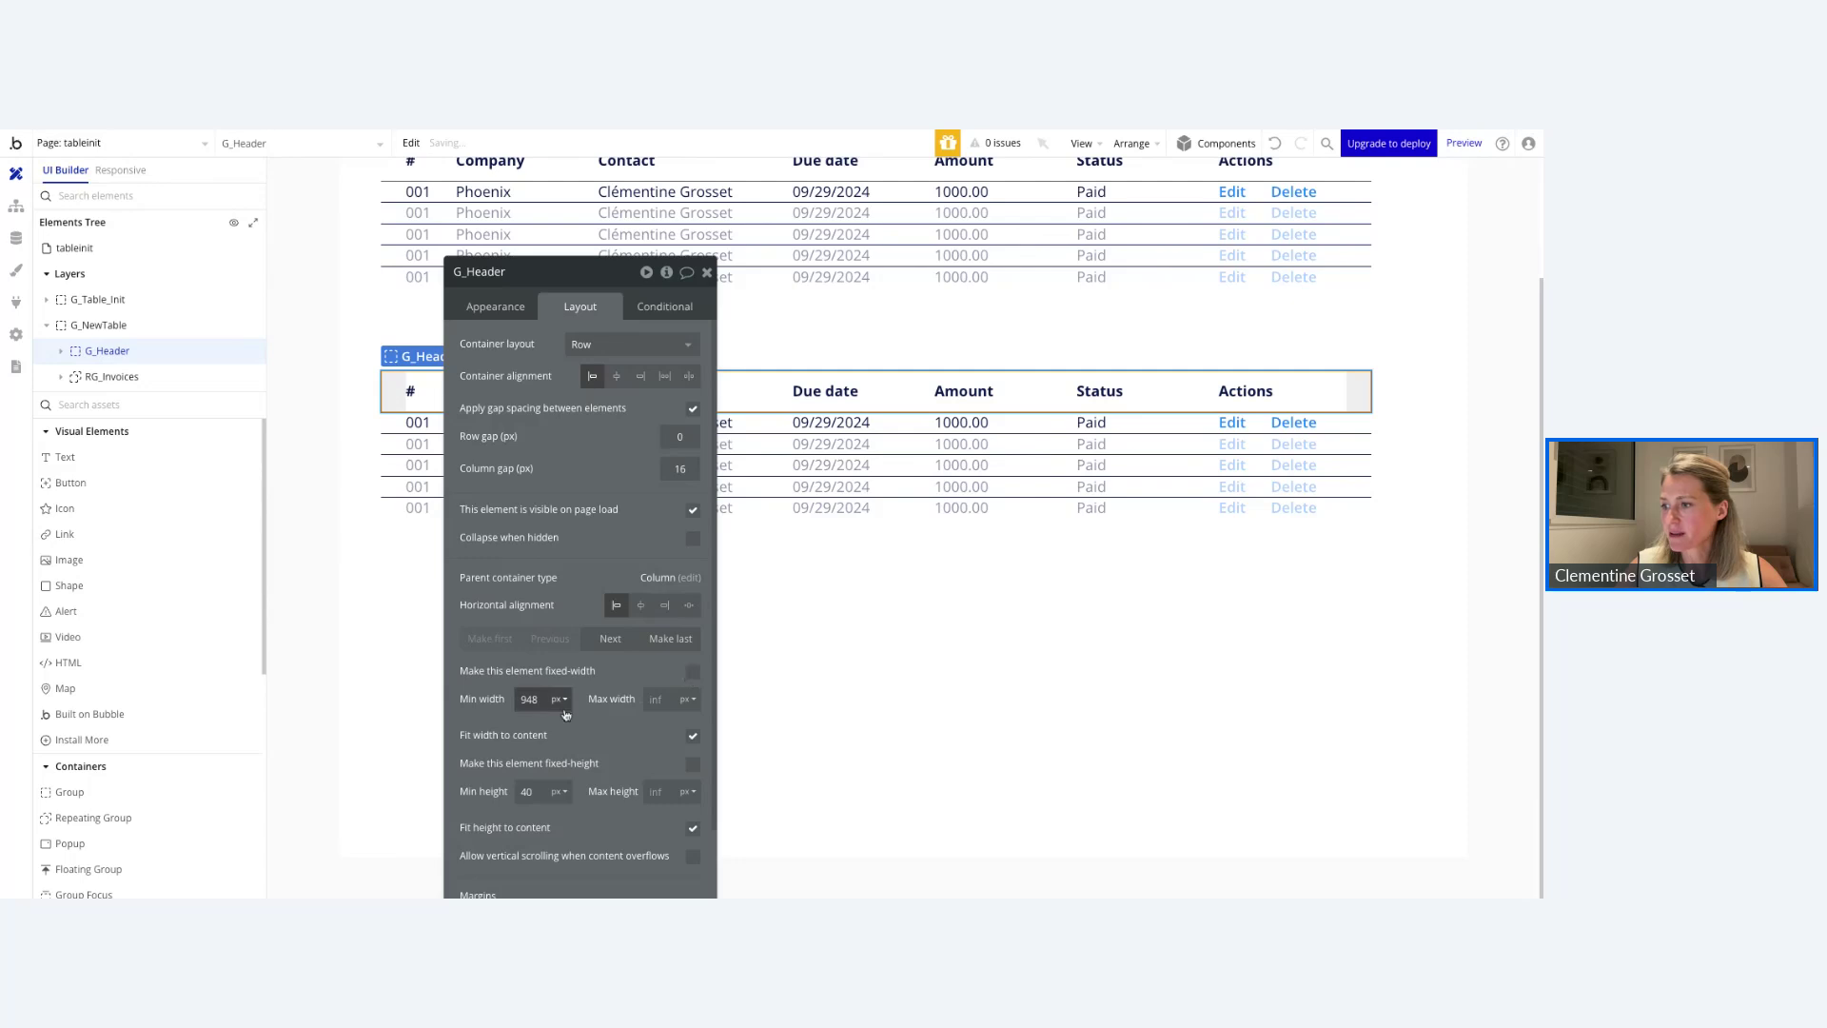
pyautogui.moveTo(544, 701); pyautogui.dragTo(503, 710)
pyautogui.press('BackSpace')
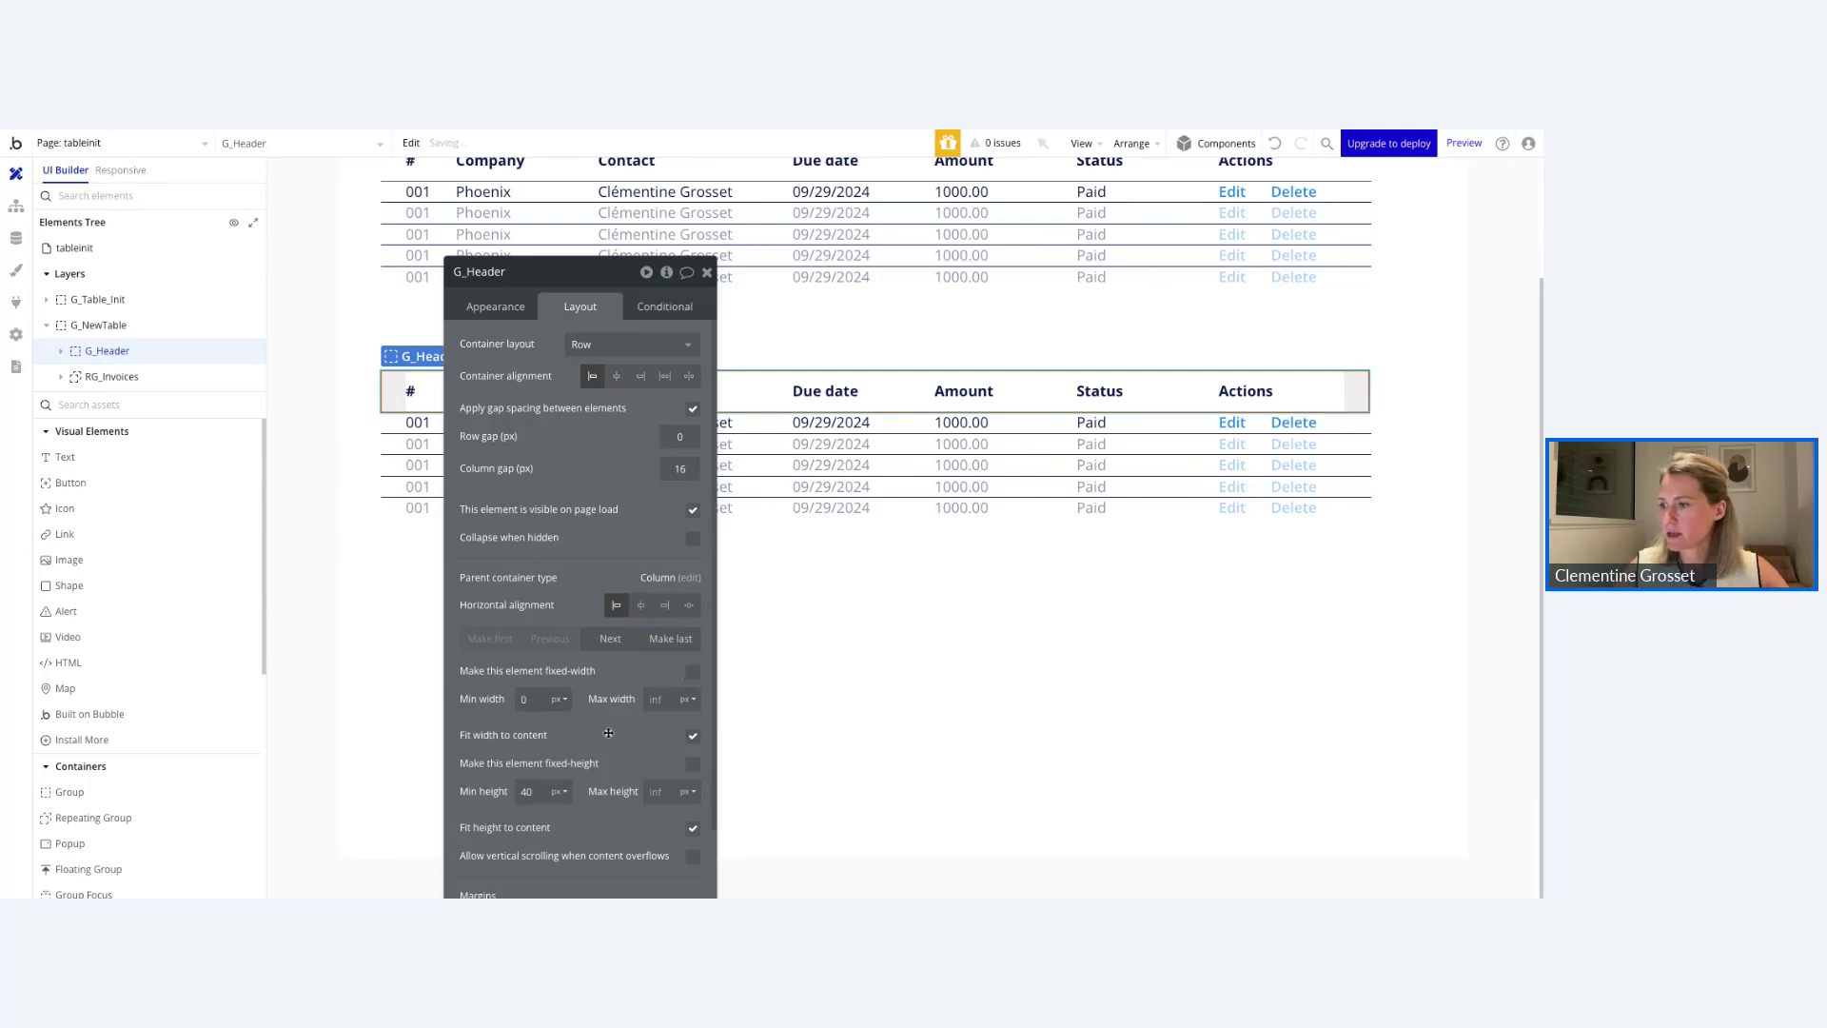
pyautogui.click(693, 736)
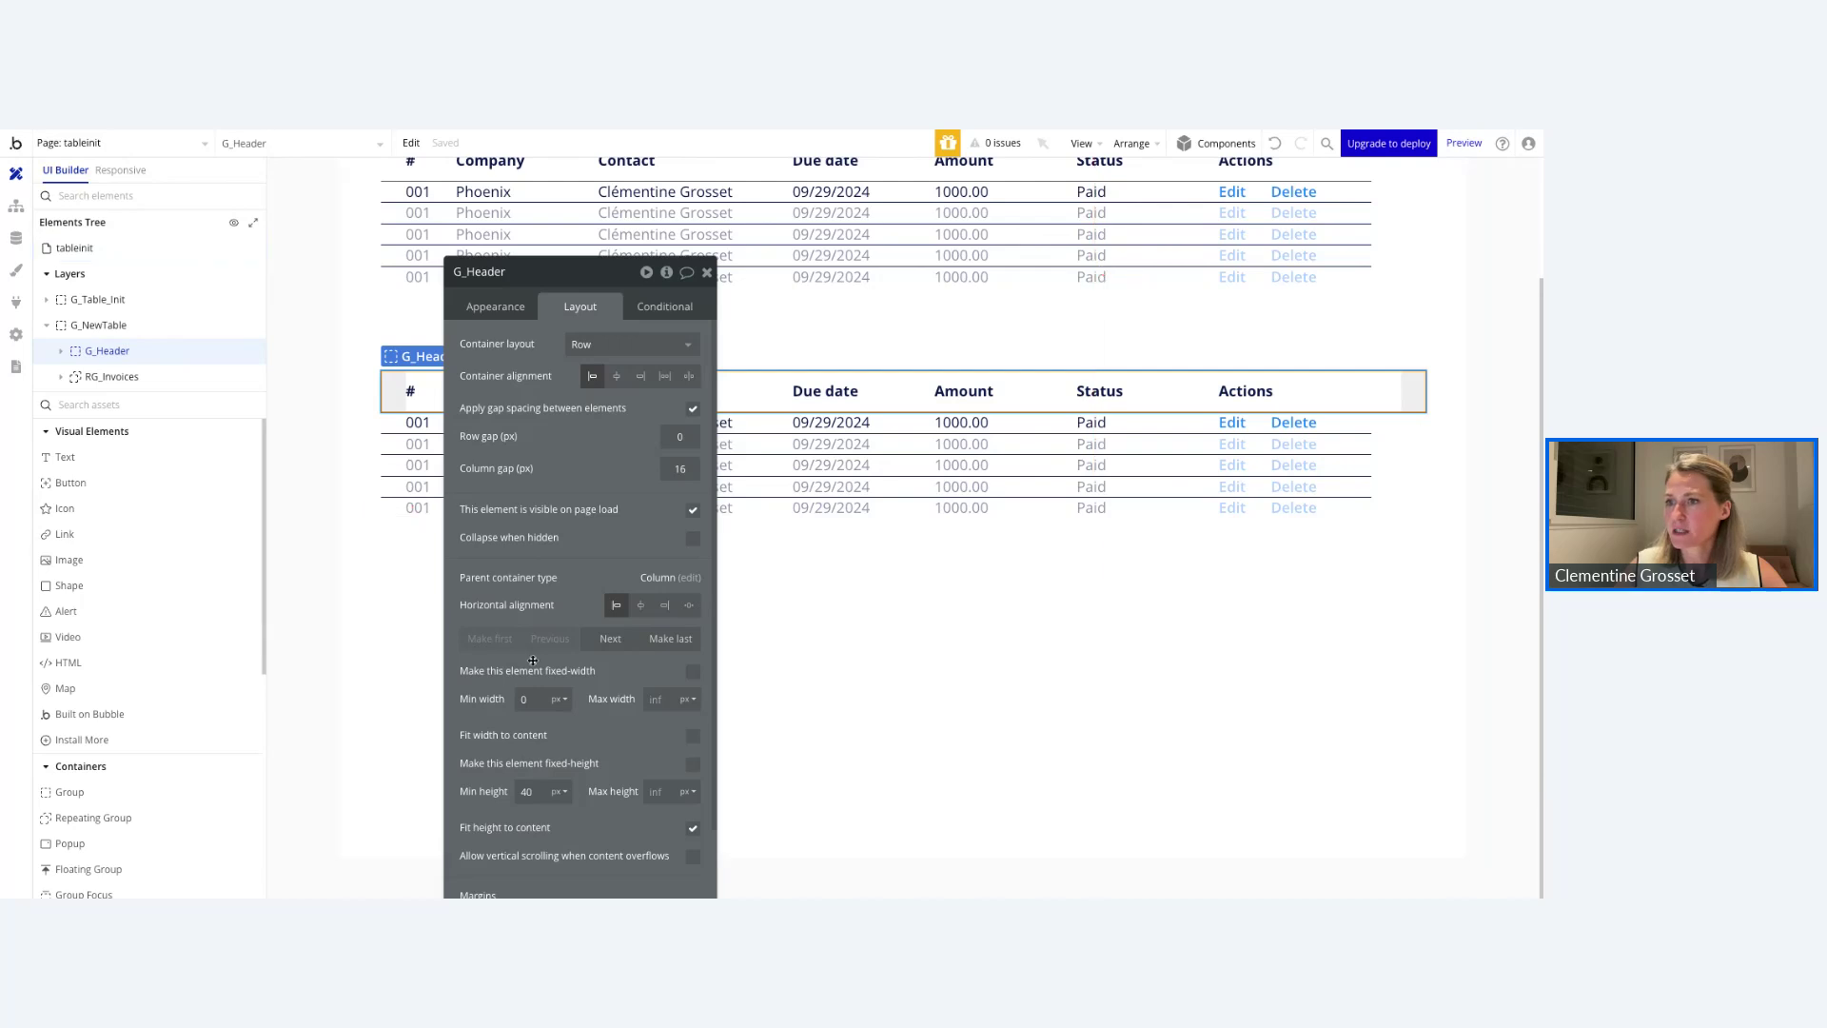
# Remove the fixed width from G_NewTable's RG_Invoices, set its minimum width to 0 px and disable fit width to content.
pyautogui.moveTo(108, 352); pyautogui.dragTo(119, 378)
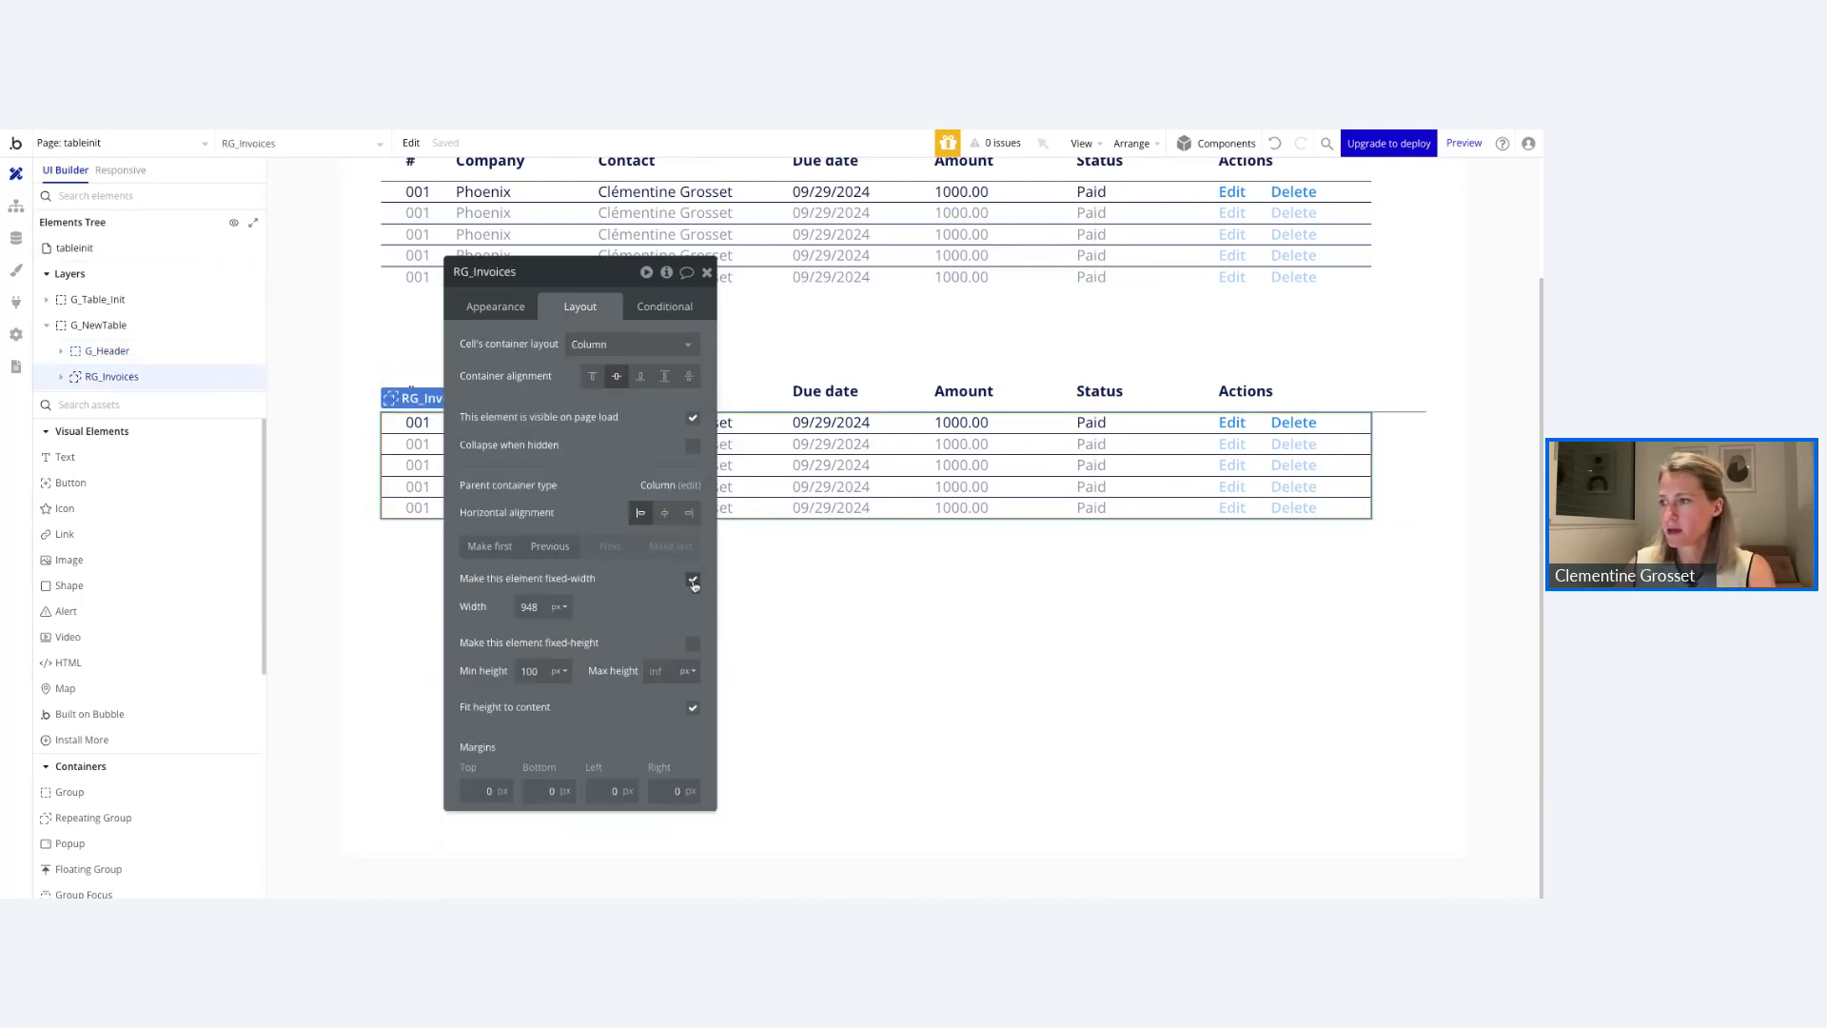
pyautogui.click(693, 580)
pyautogui.click(547, 609)
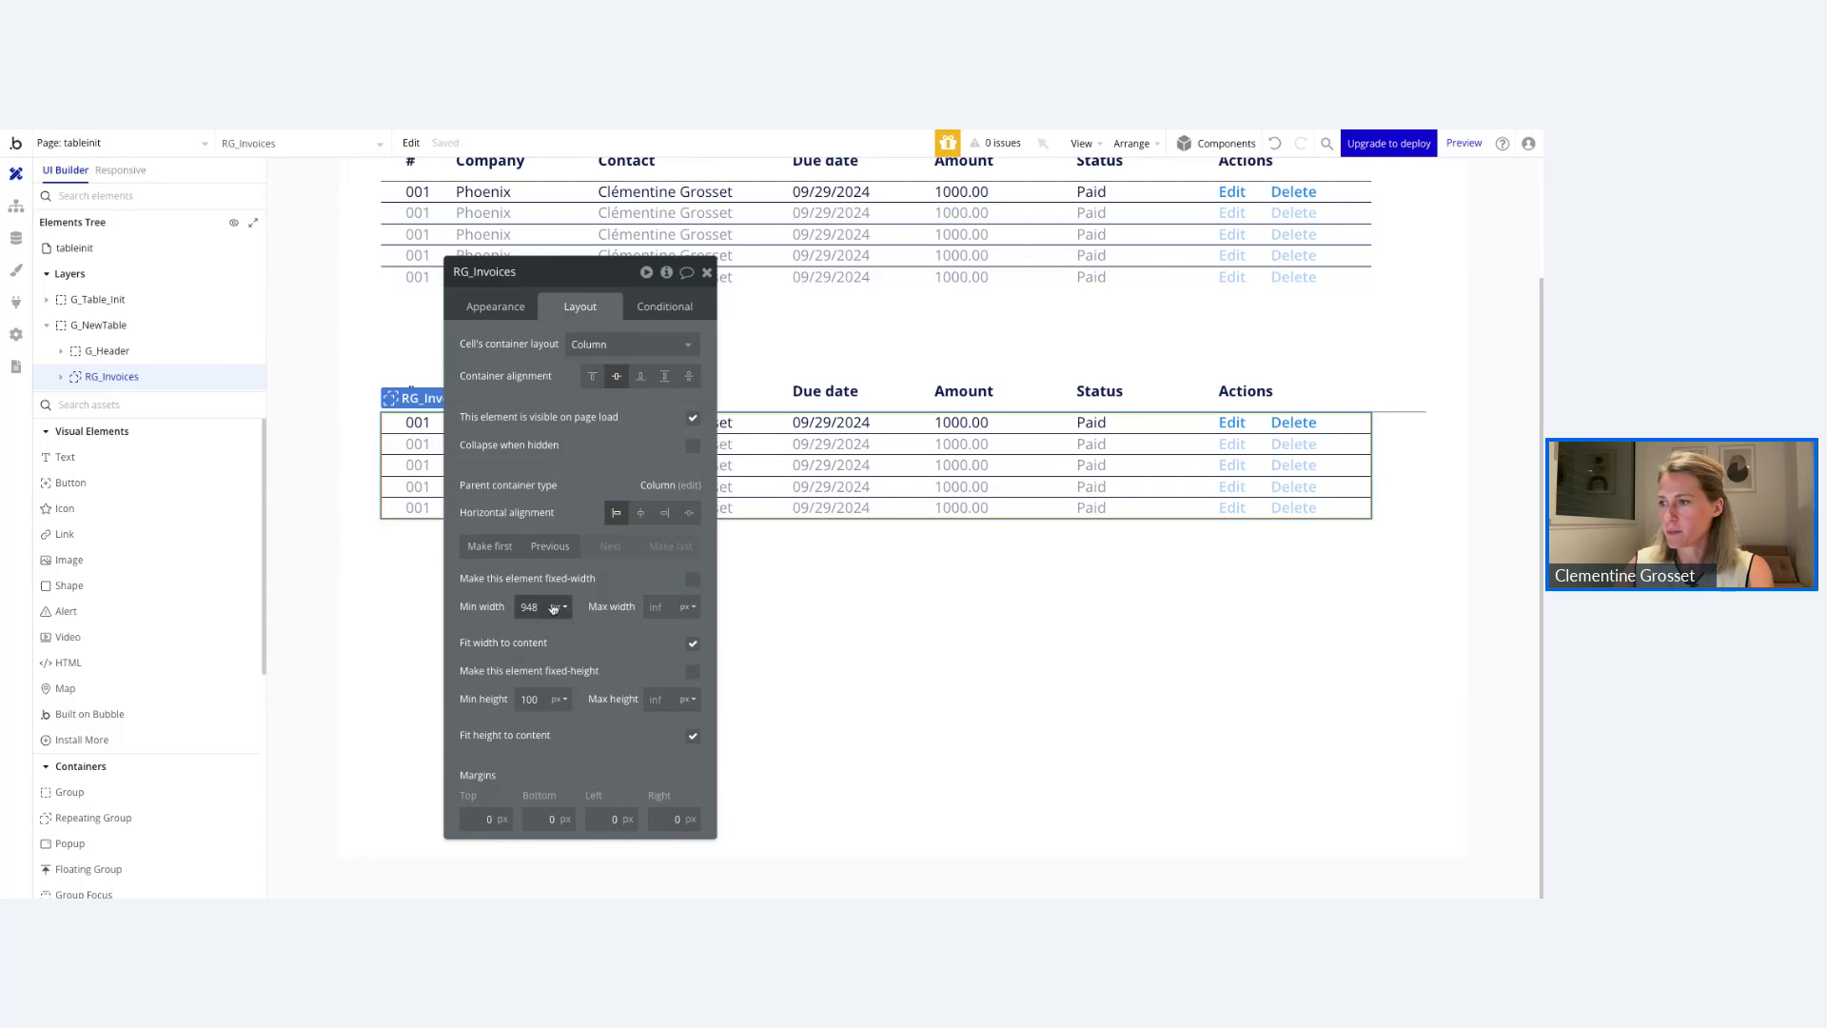
pyautogui.hotkey('ctrl', 'a')
pyautogui.press('BackSpace')
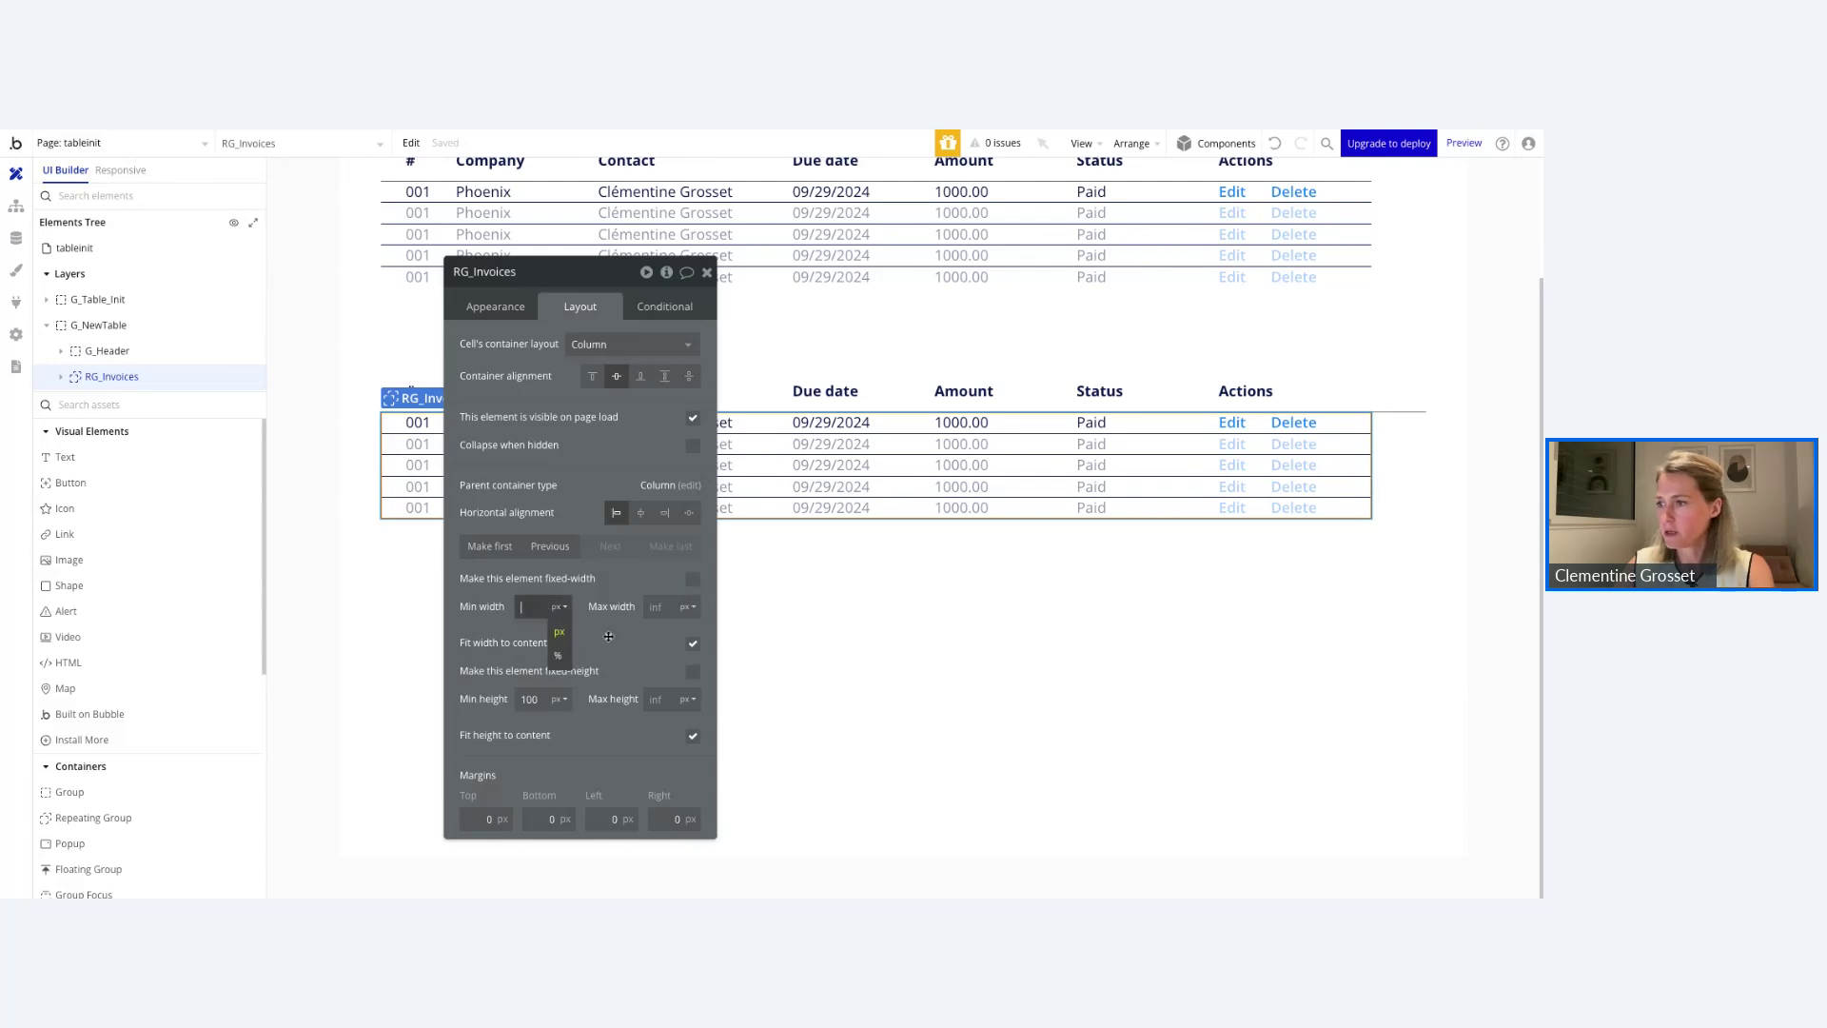
pyautogui.click(617, 639)
pyautogui.click(692, 647)
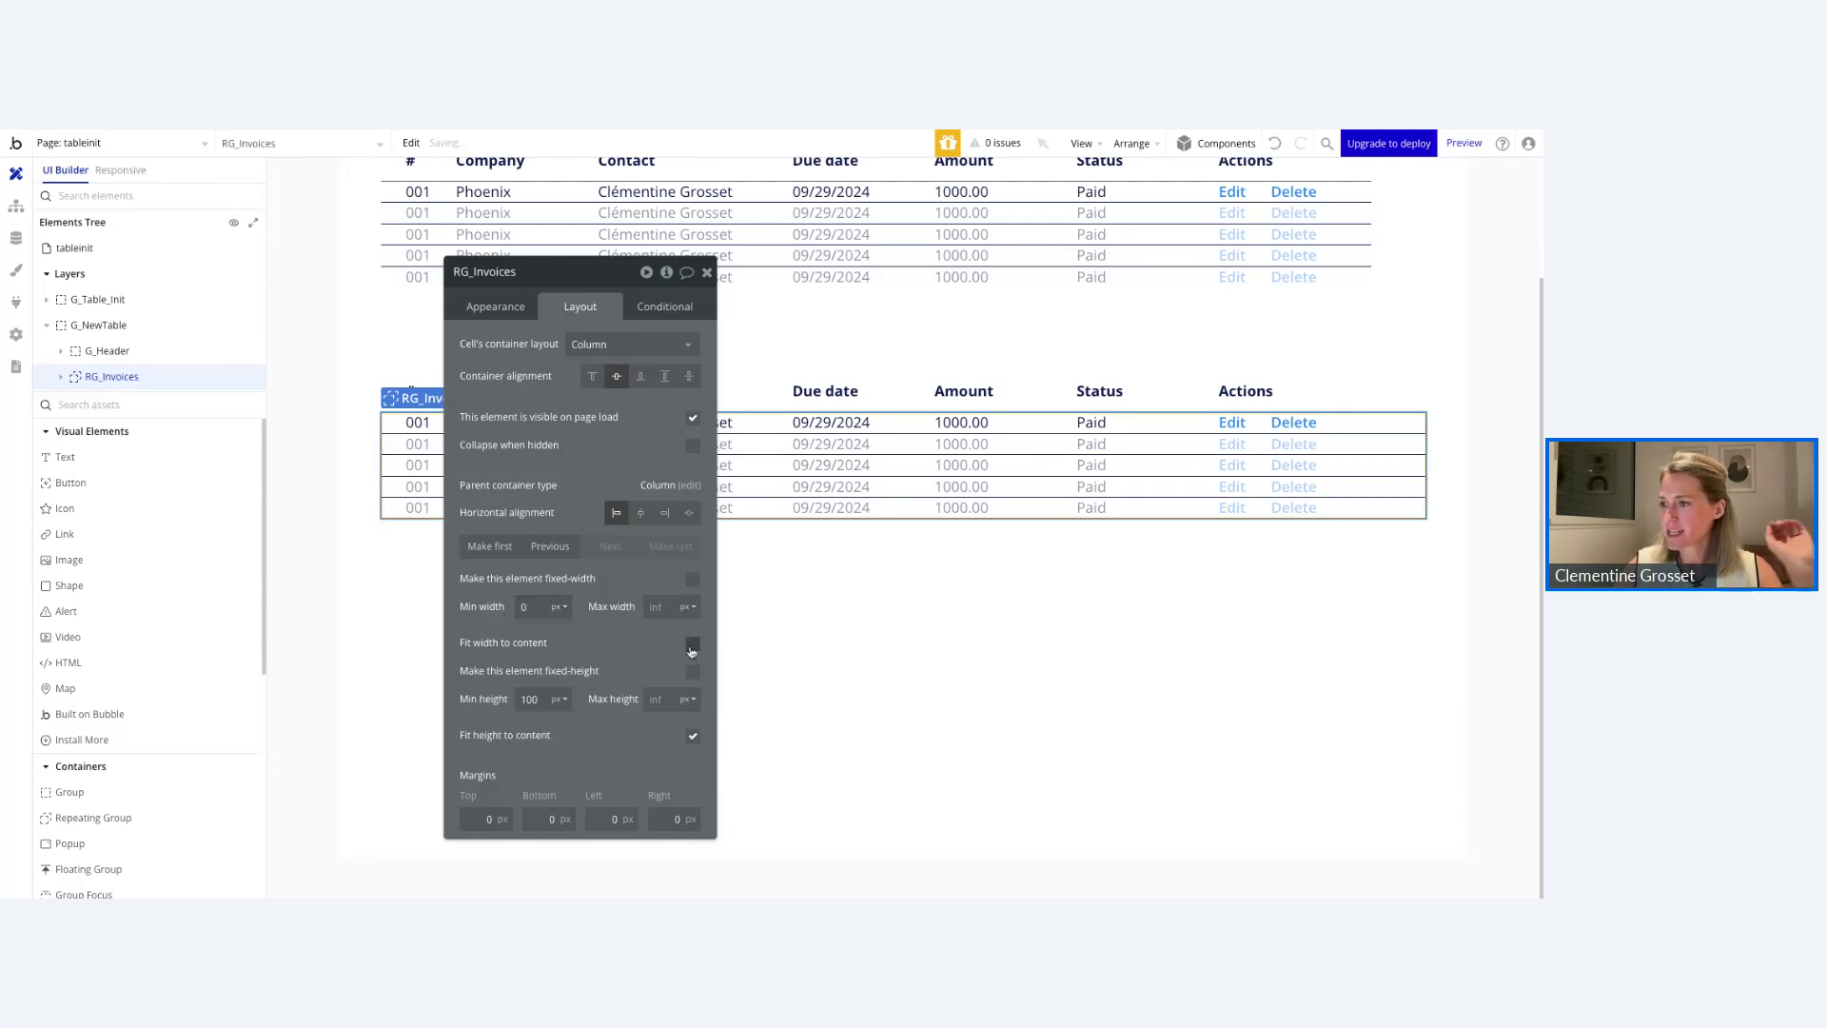
pyautogui.click(721, 307)
pyautogui.doubleClick(562, 646)
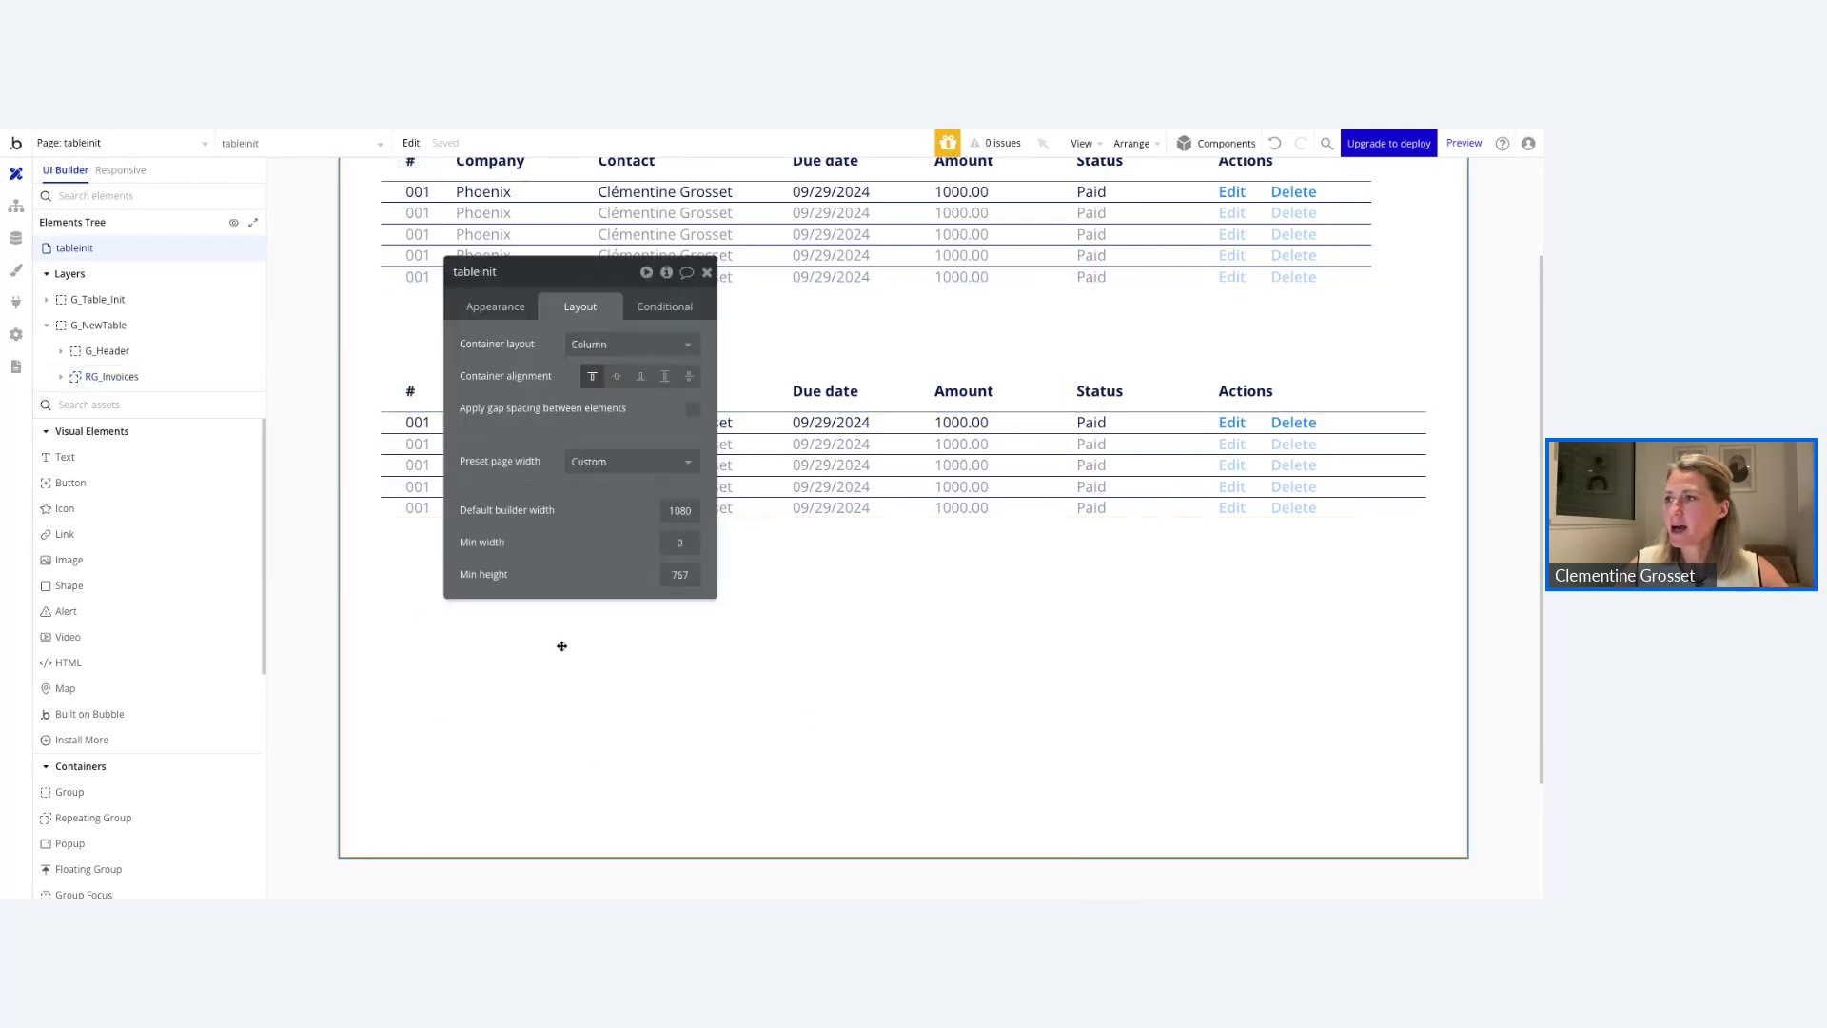
# Remove the fixed width from all seven header texts and all seven first-row cell elements of G_NewTable together.
pyautogui.click(706, 273)
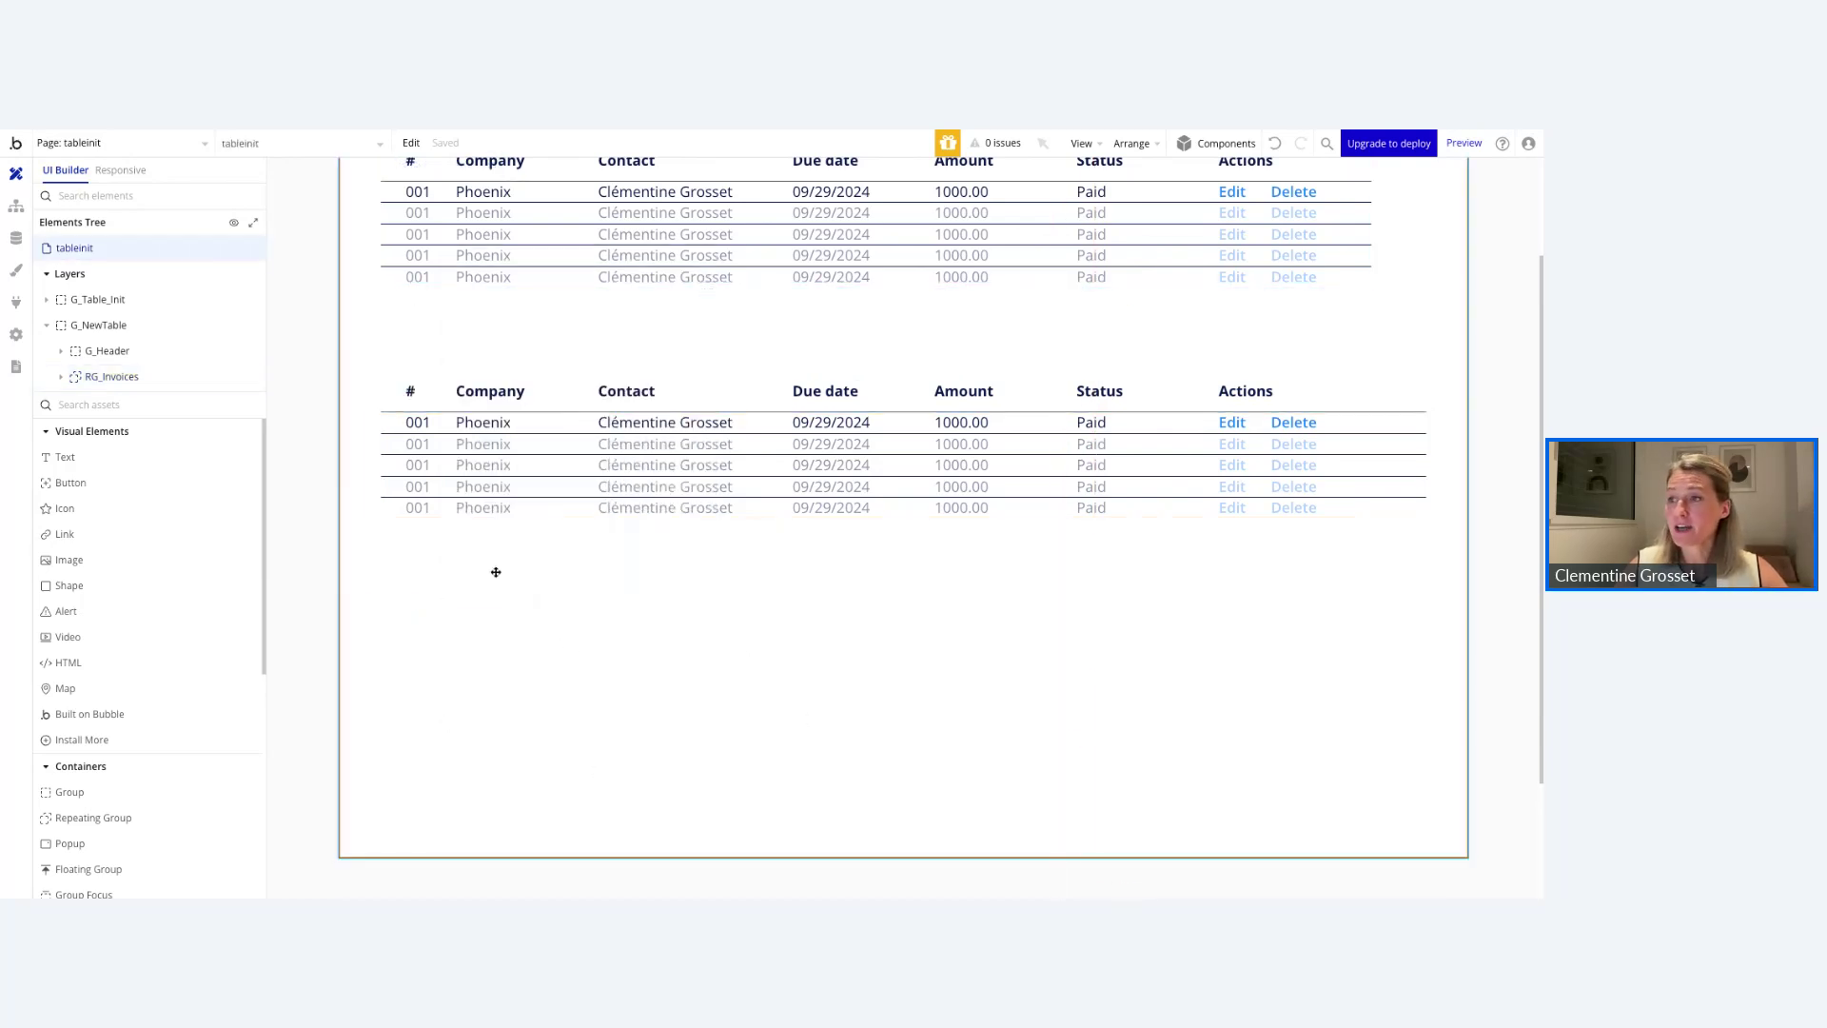
pyautogui.doubleClick(421, 394)
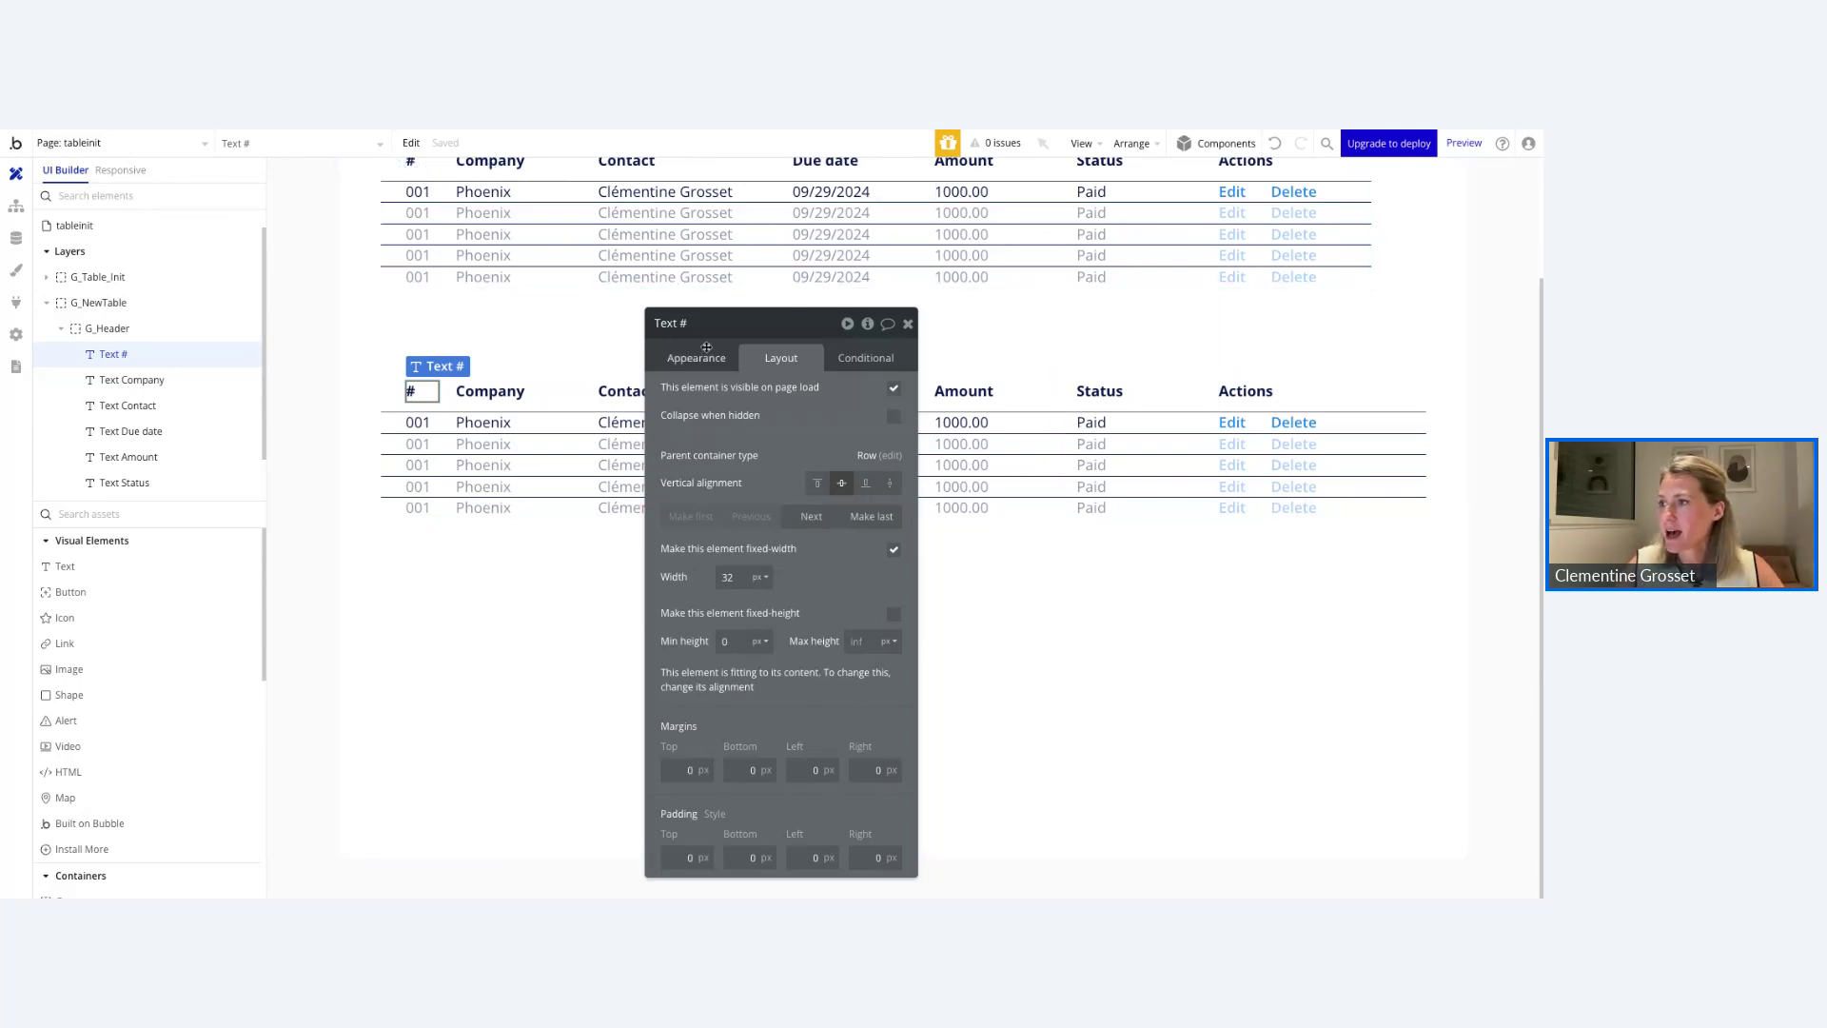
pyautogui.moveTo(777, 339); pyautogui.dragTo(203, 265)
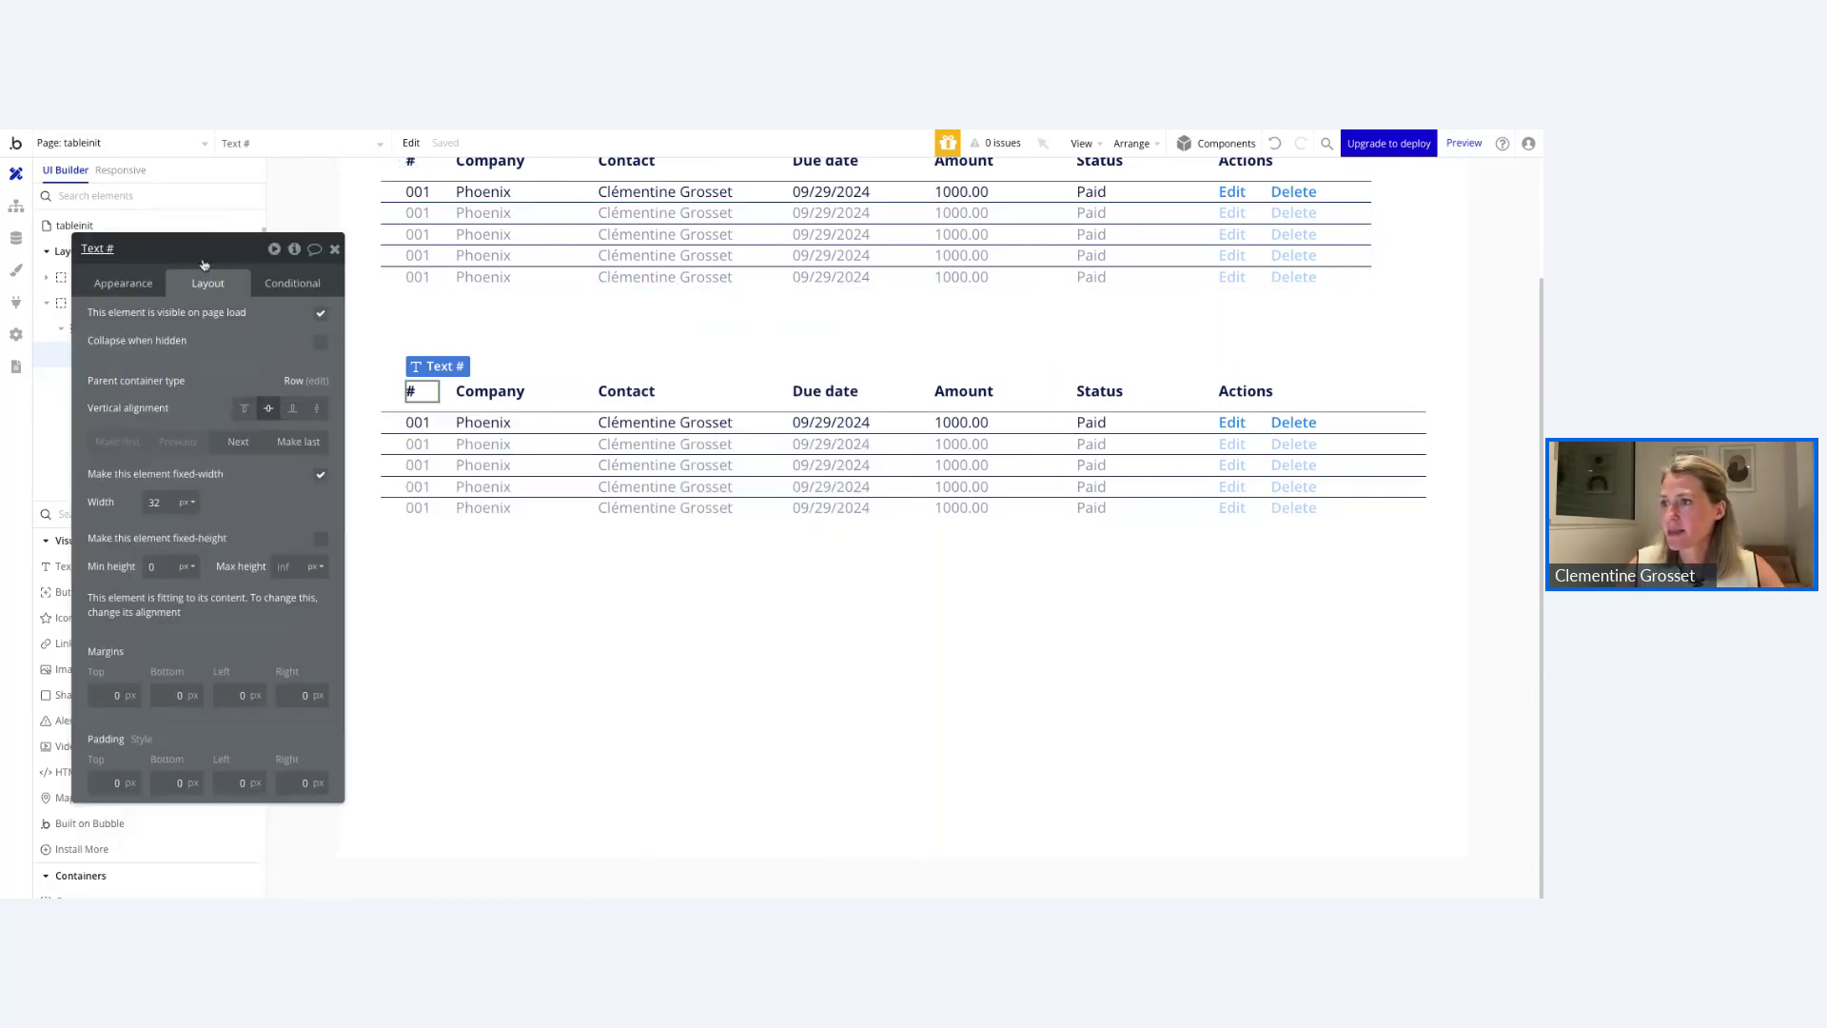
pyautogui.keyDown('shift'); pyautogui.click(483, 397); pyautogui.keyUp('shift')
pyautogui.keyDown('shift'); pyautogui.click(674, 390); pyautogui.keyUp('shift')
pyautogui.keyDown('shift'); pyautogui.click(838, 391); pyautogui.keyUp('shift')
pyautogui.keyDown('shift'); pyautogui.click(980, 391); pyautogui.keyUp('shift')
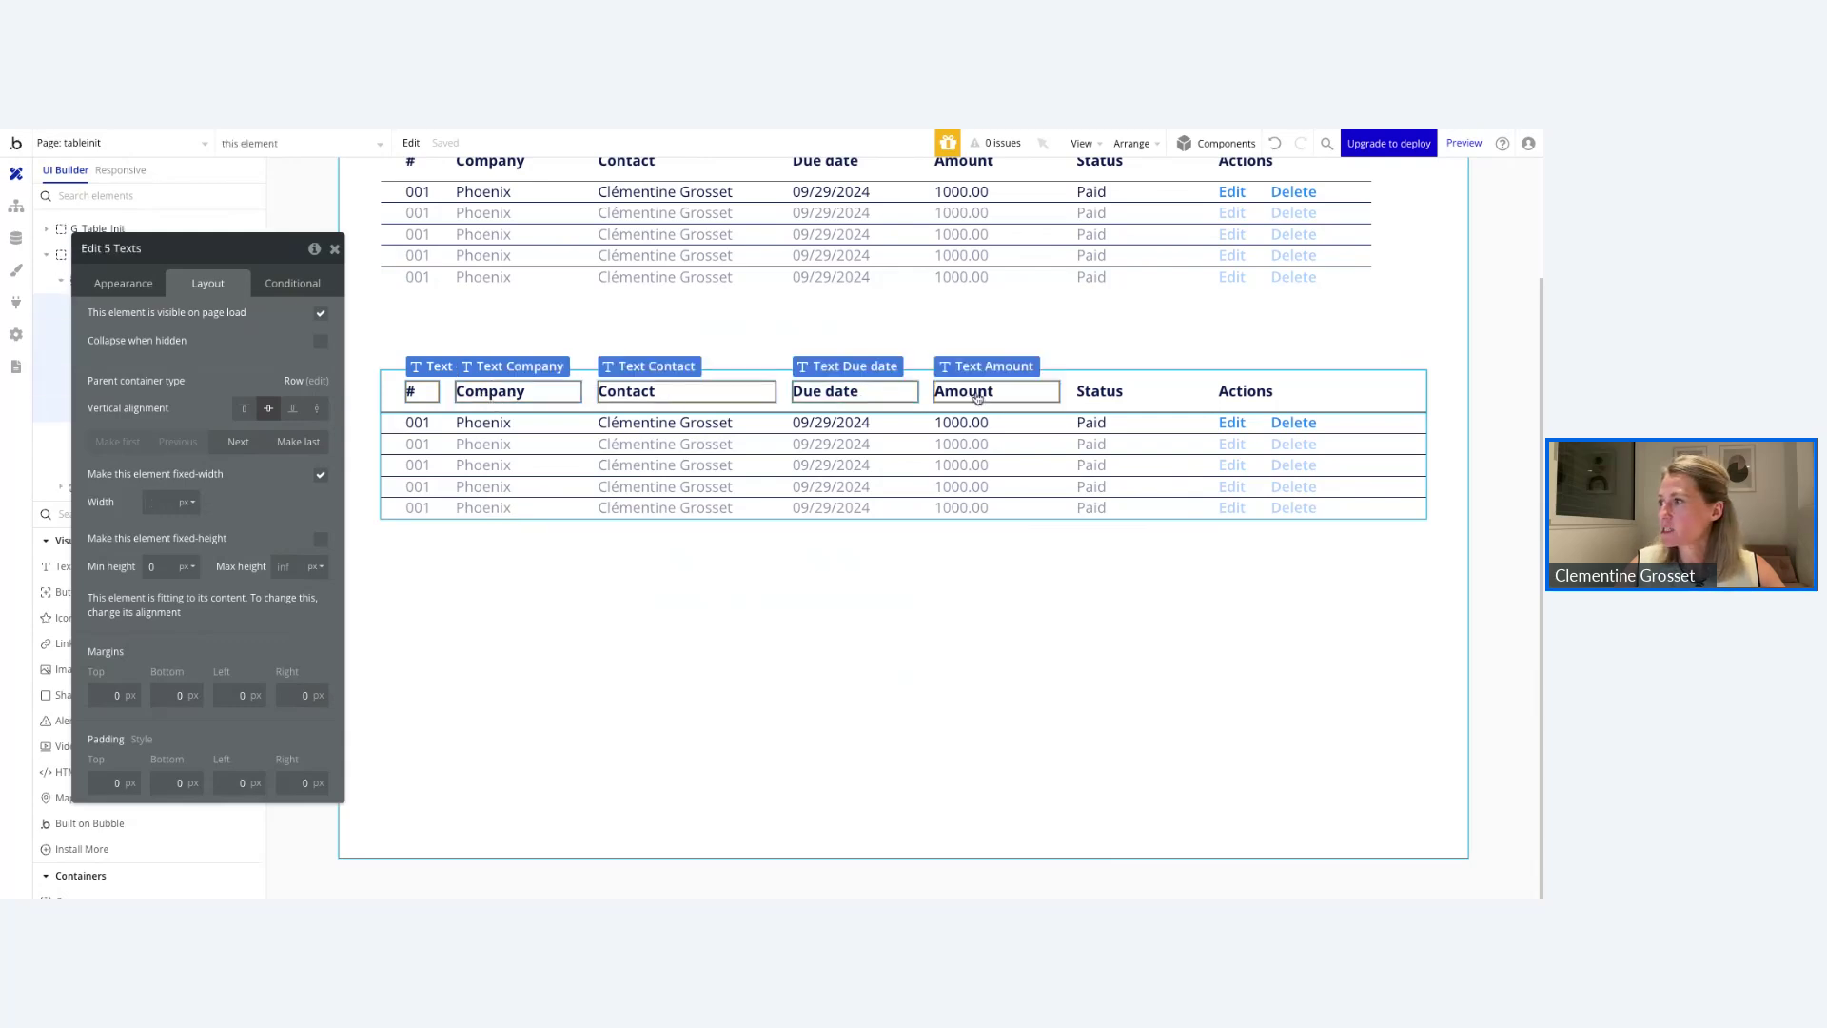
pyautogui.keyDown('shift'); pyautogui.click(1113, 391); pyautogui.keyUp('shift')
pyautogui.keyDown('shift'); pyautogui.click(1273, 398); pyautogui.keyUp('shift')
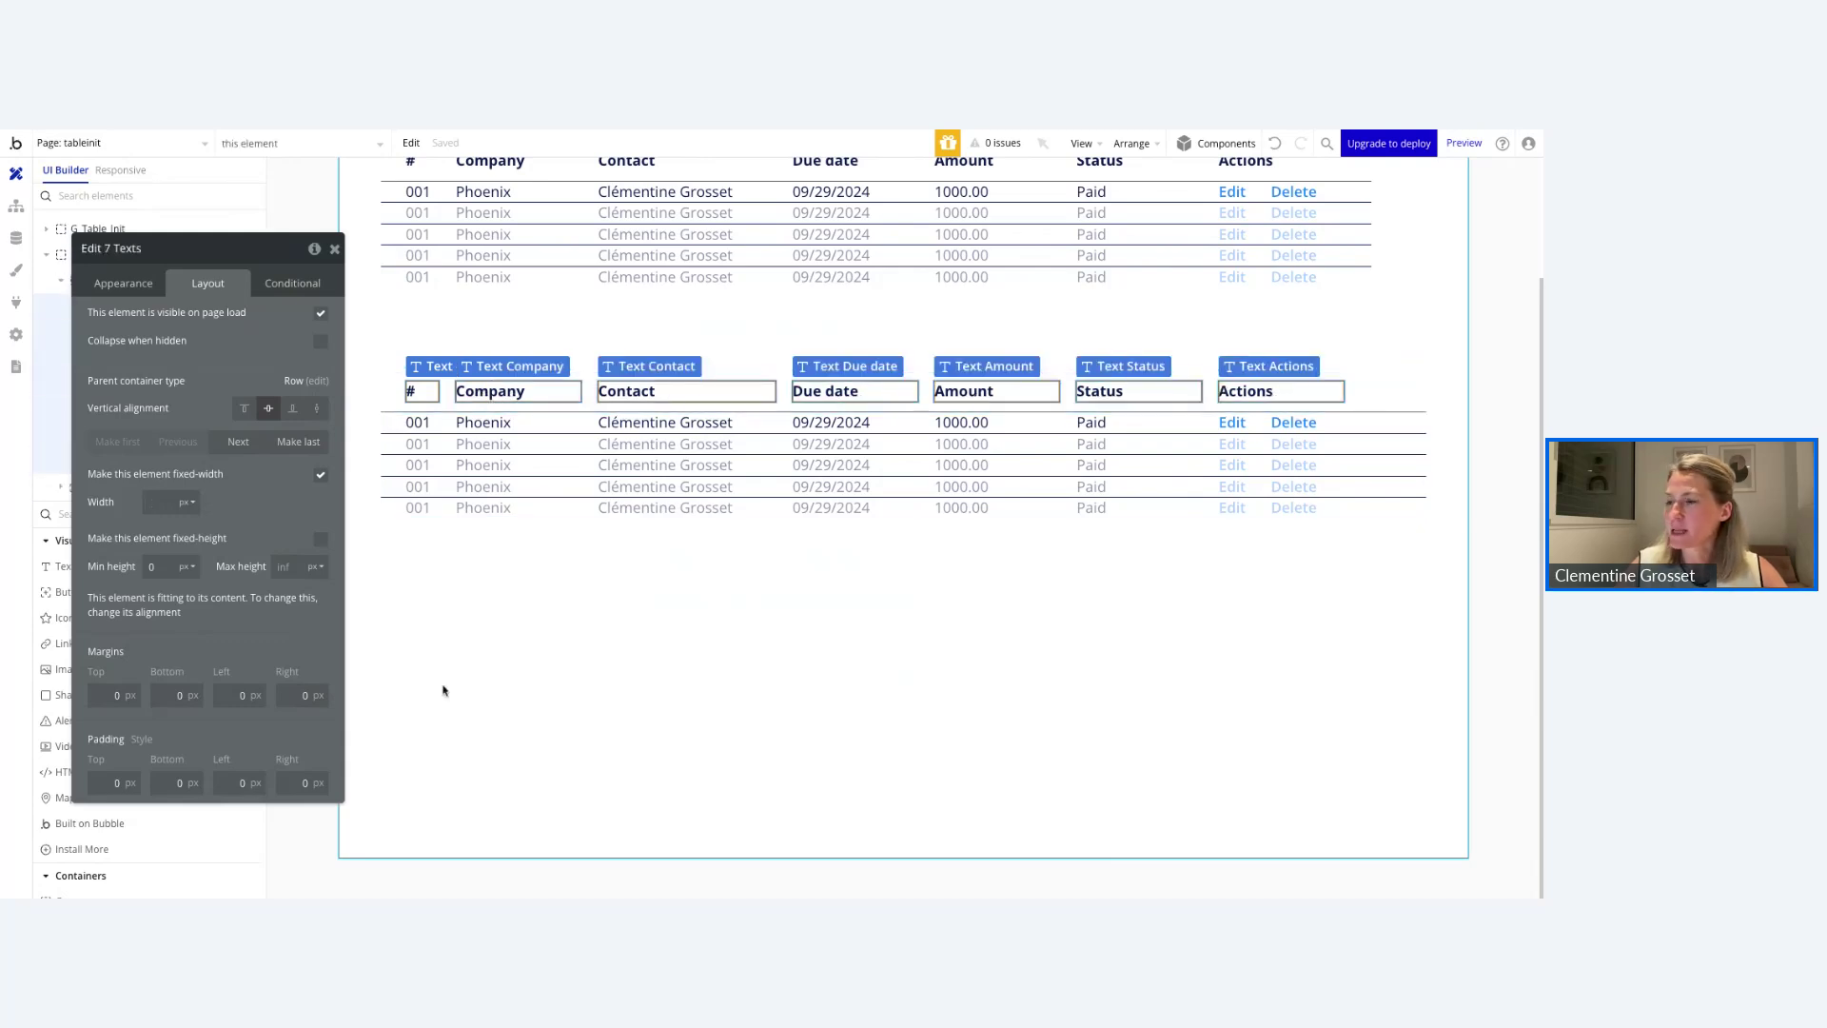
pyautogui.keyDown('shift'); pyautogui.click(418, 424); pyautogui.keyUp('shift')
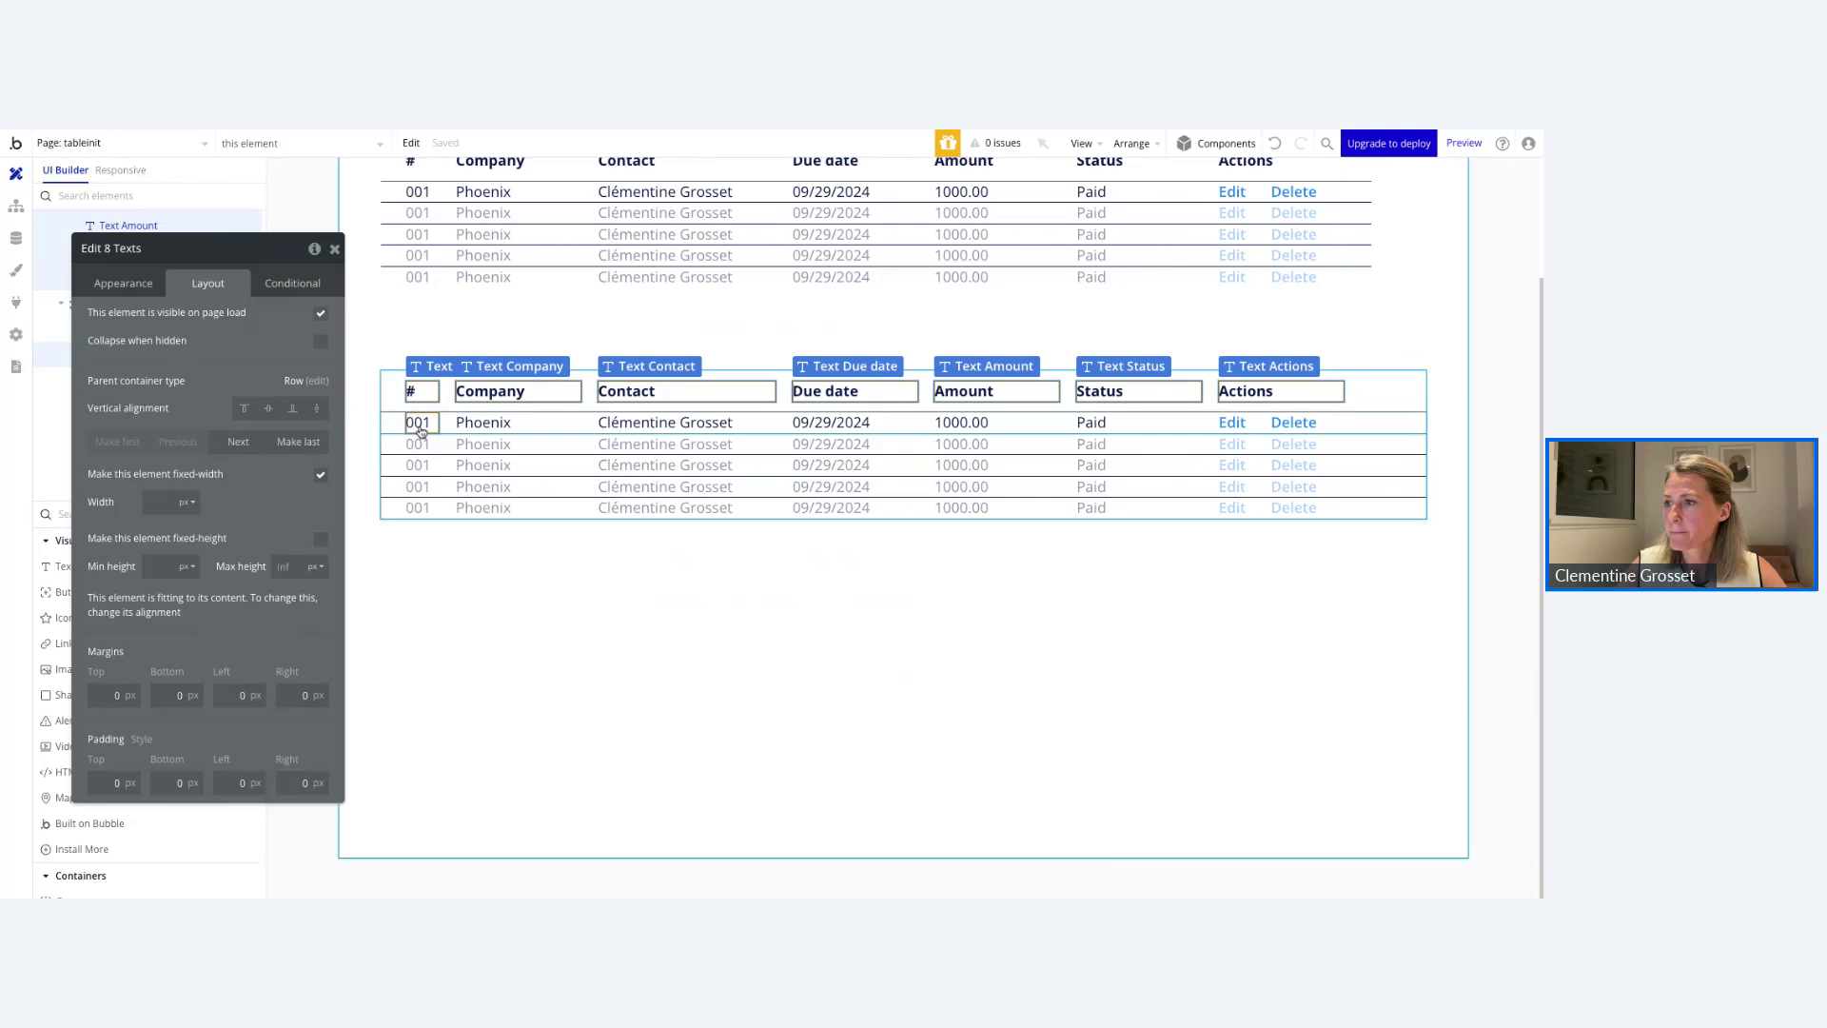
pyautogui.keyDown('shift'); pyautogui.click(514, 428); pyautogui.keyUp('shift')
pyautogui.keyDown('shift'); pyautogui.click(679, 428); pyautogui.keyUp('shift')
pyautogui.keyDown('shift'); pyautogui.click(836, 426); pyautogui.keyUp('shift')
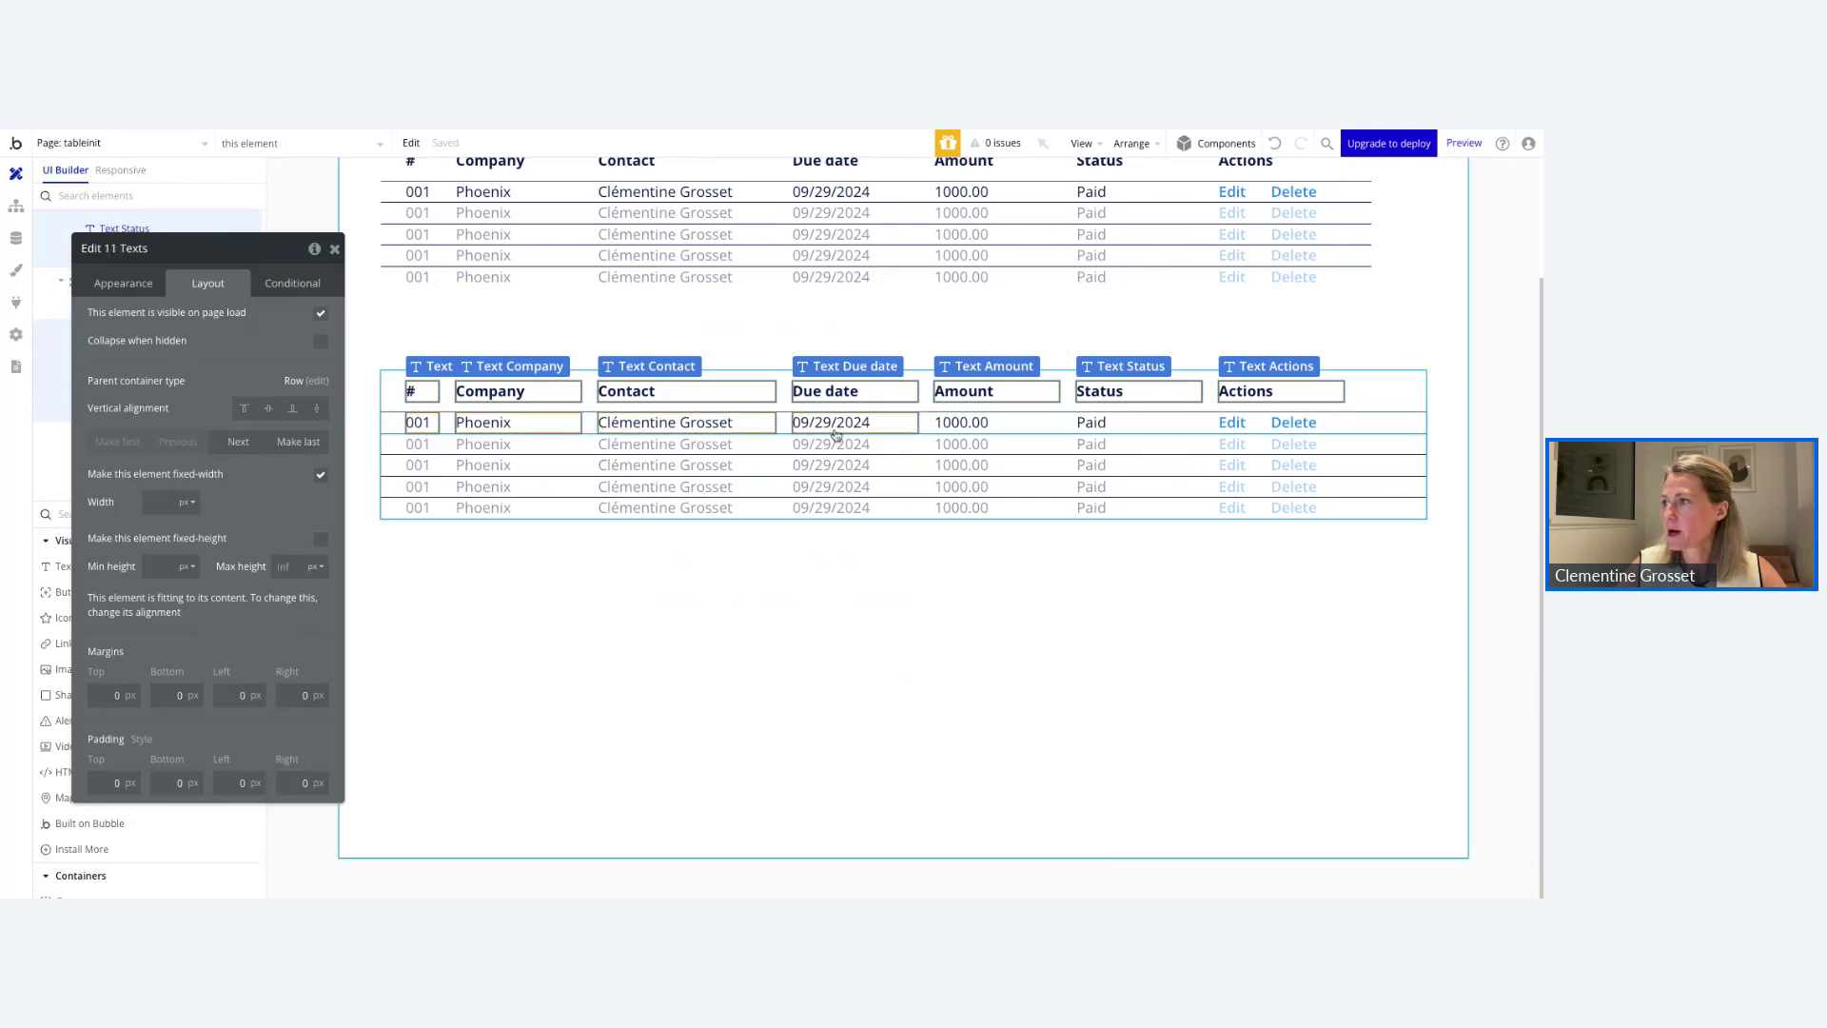
pyautogui.keyDown('shift'); pyautogui.click(942, 424); pyautogui.keyUp('shift')
pyautogui.keyDown('shift'); pyautogui.click(1130, 425); pyautogui.keyUp('shift')
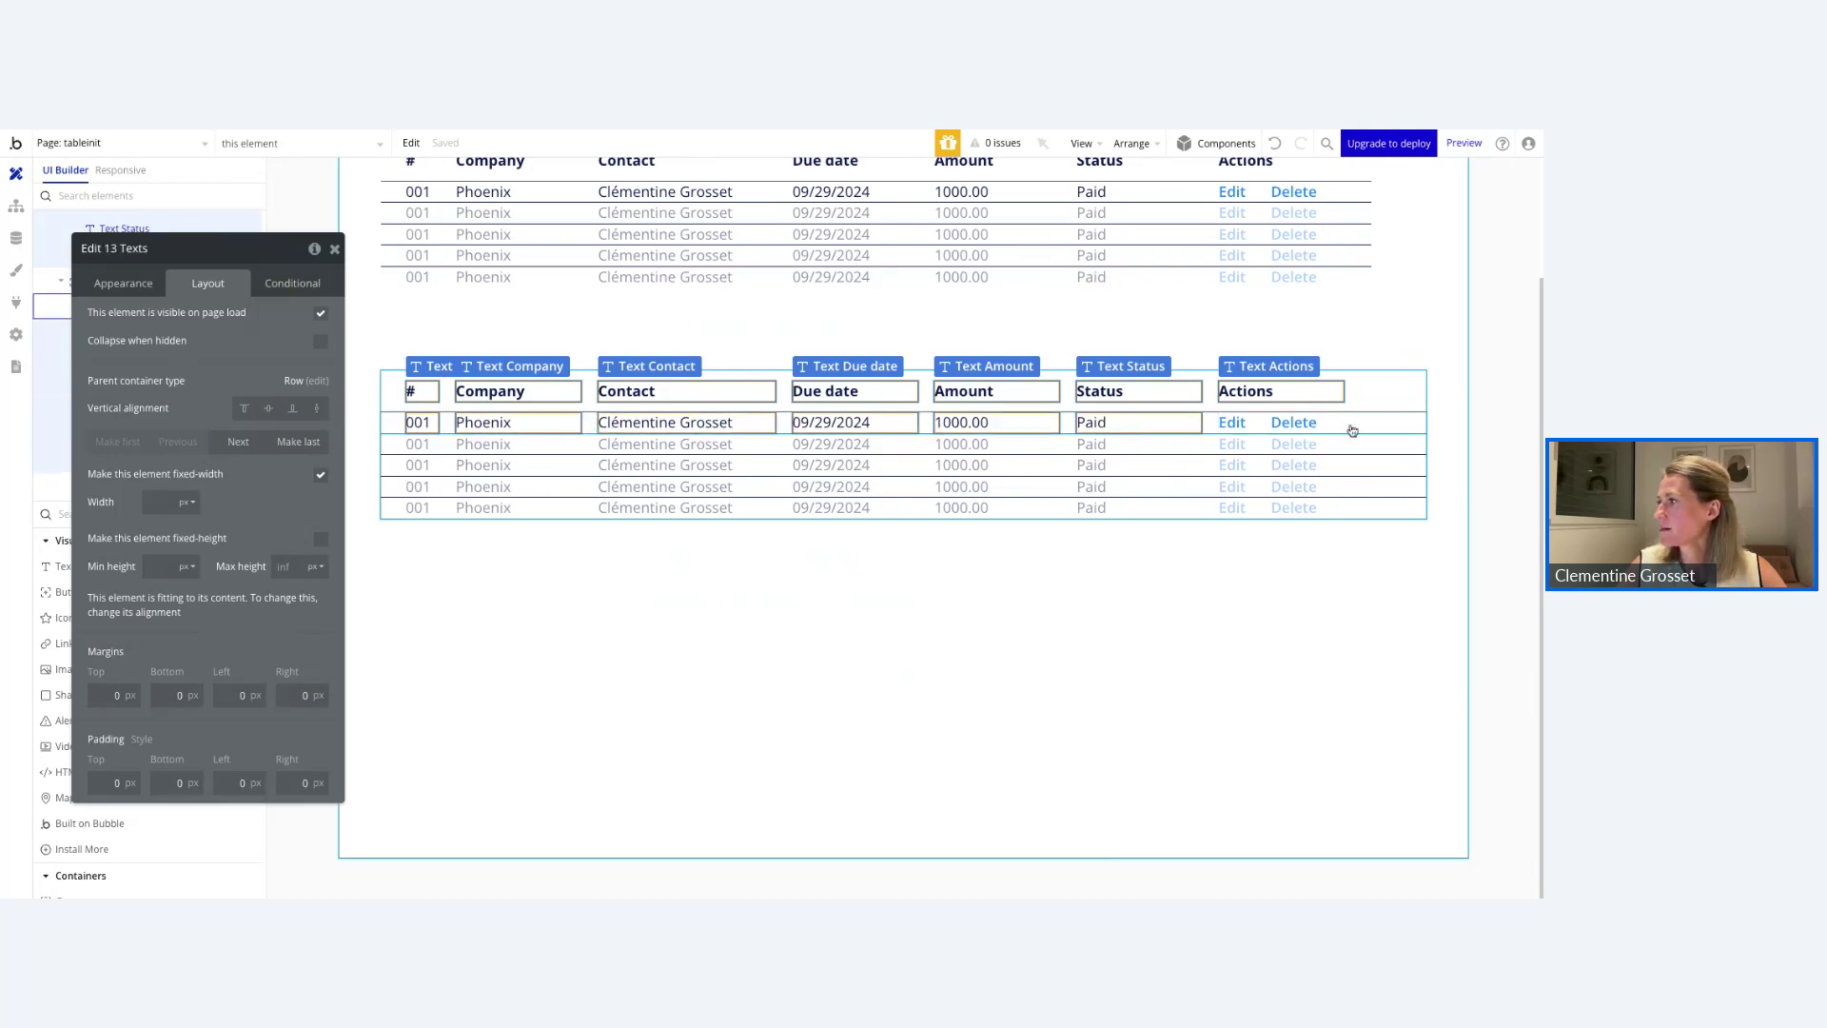
pyautogui.keyDown('shift'); pyautogui.click(1311, 424); pyautogui.keyUp('shift')
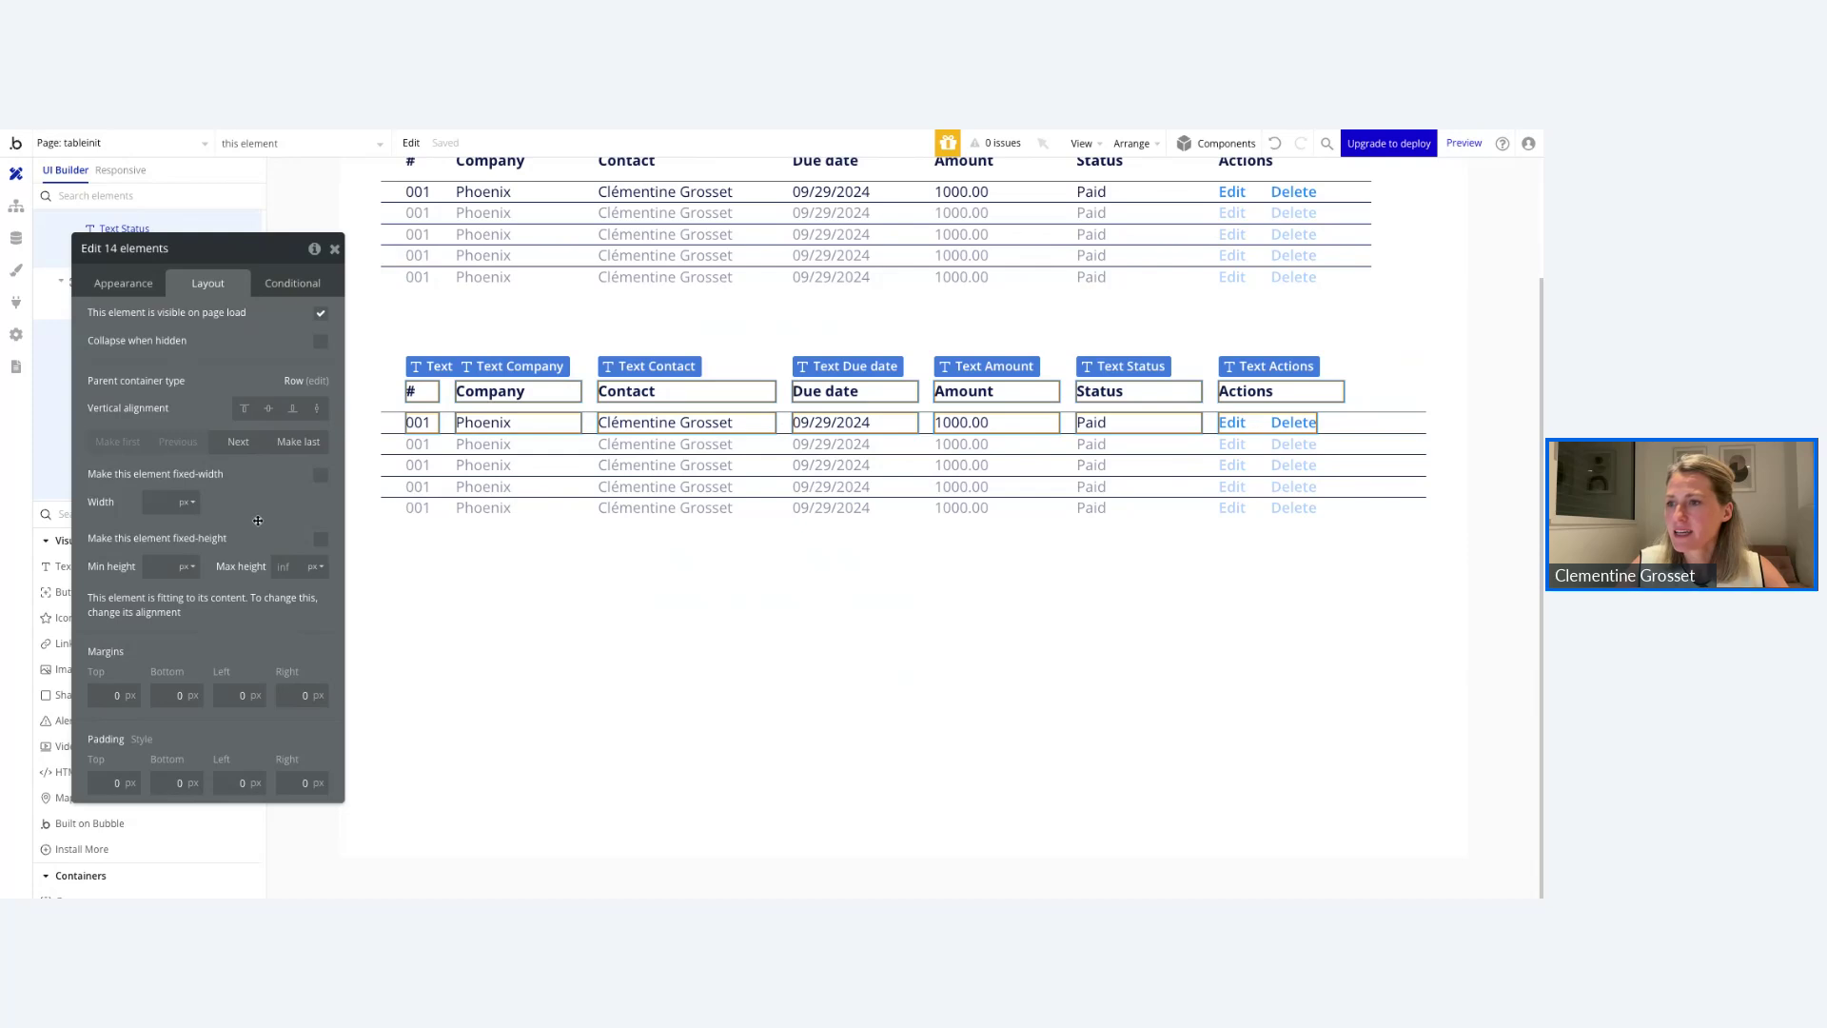
pyautogui.click(320, 477)
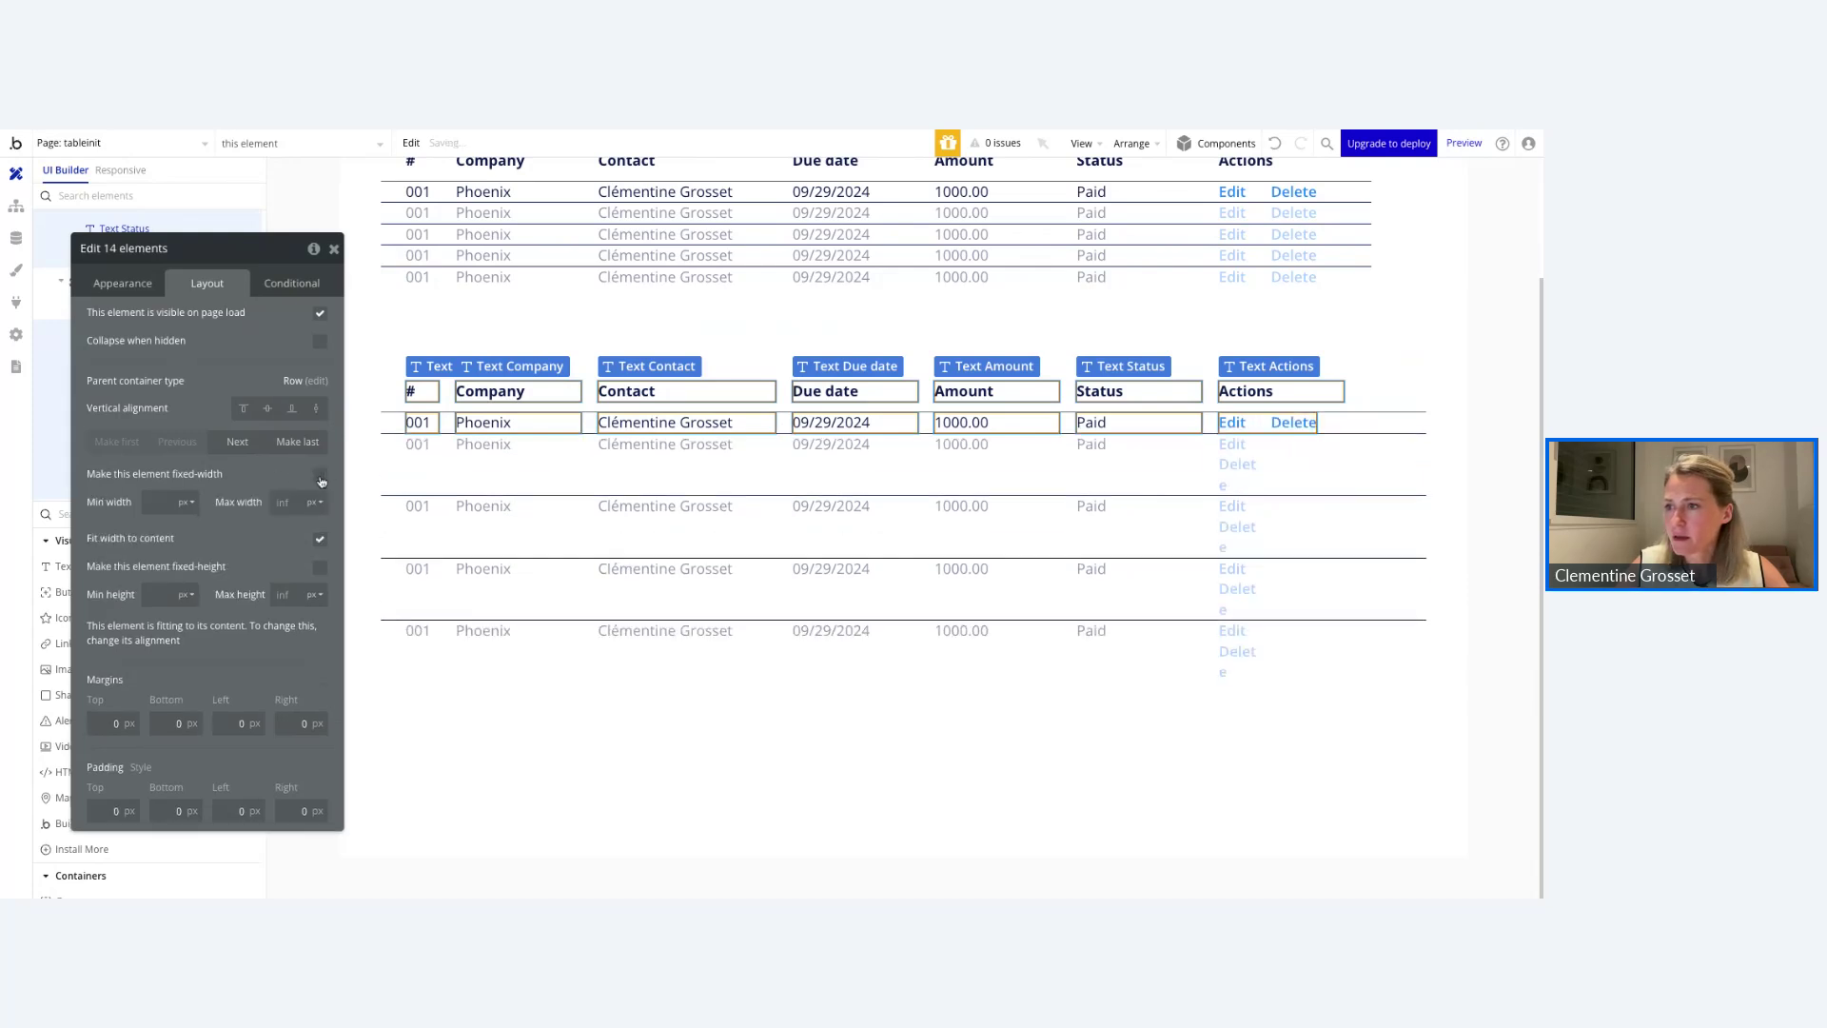
# Set the selected header and row elements to 100 px minimum and 150 px maximum width without fit width to content, and refresh the page preview.
pyautogui.click(167, 504)
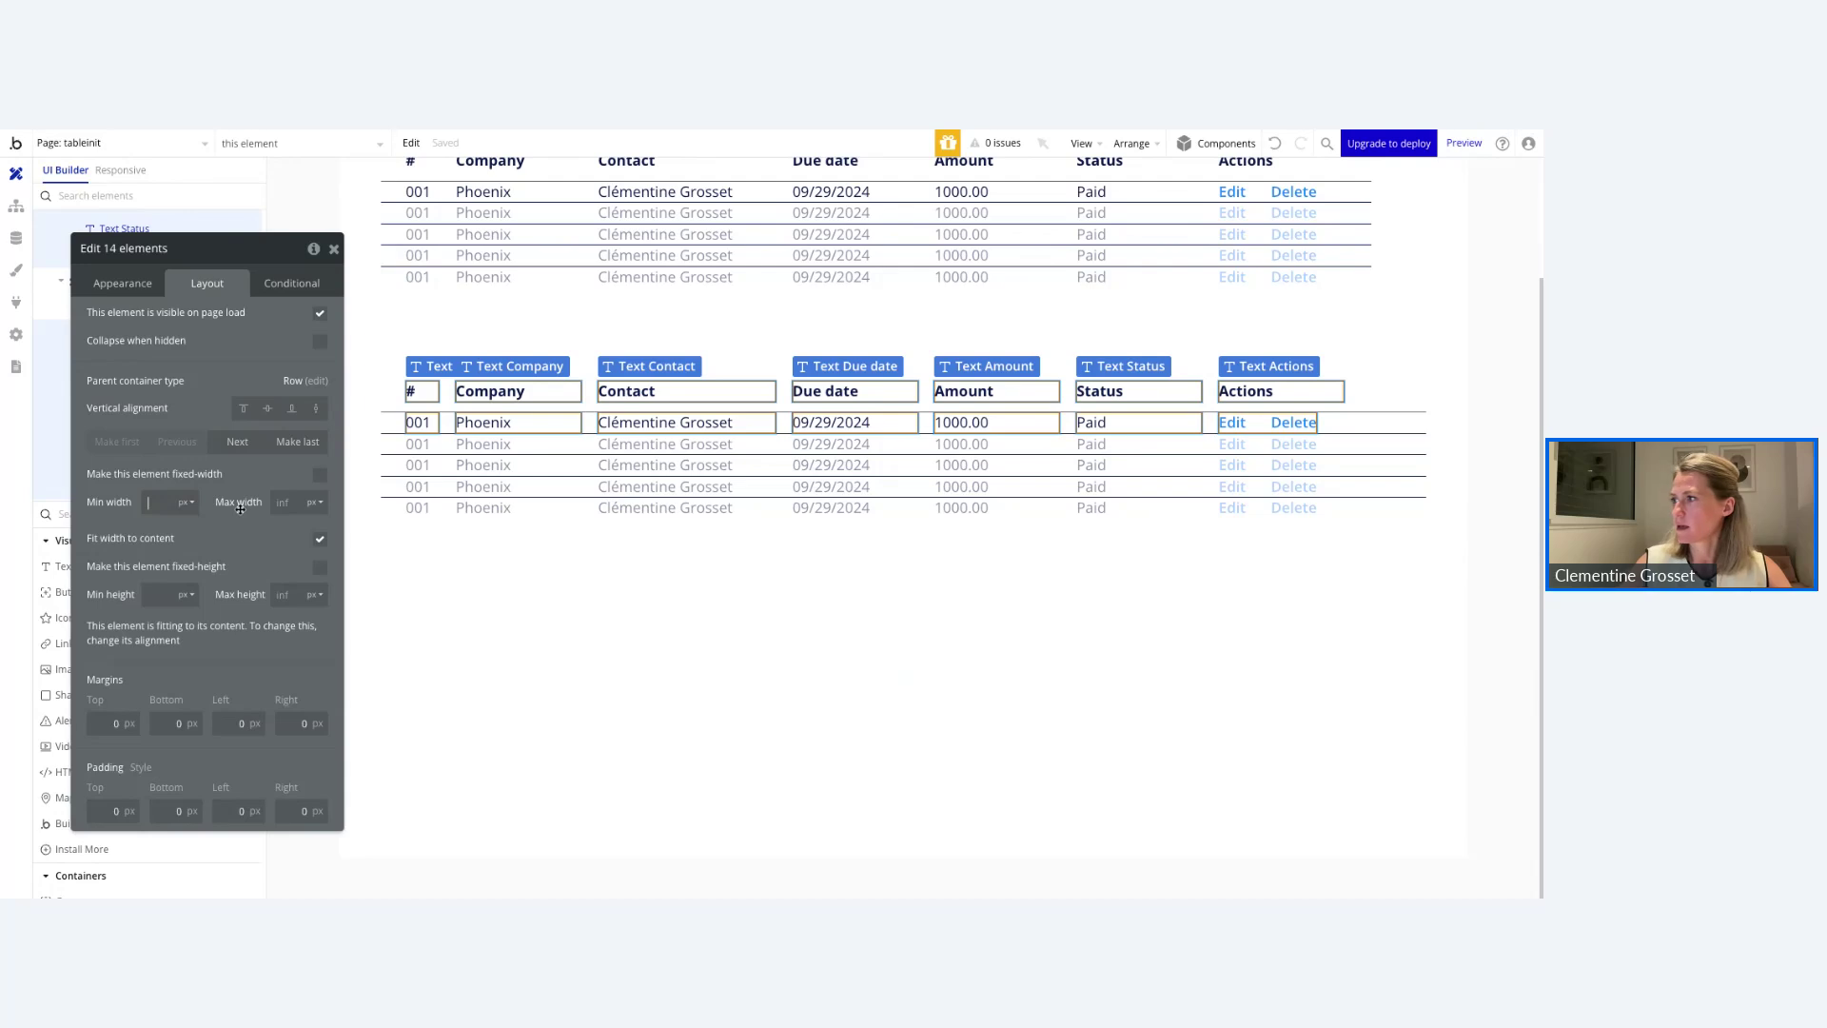
pyautogui.write('100')
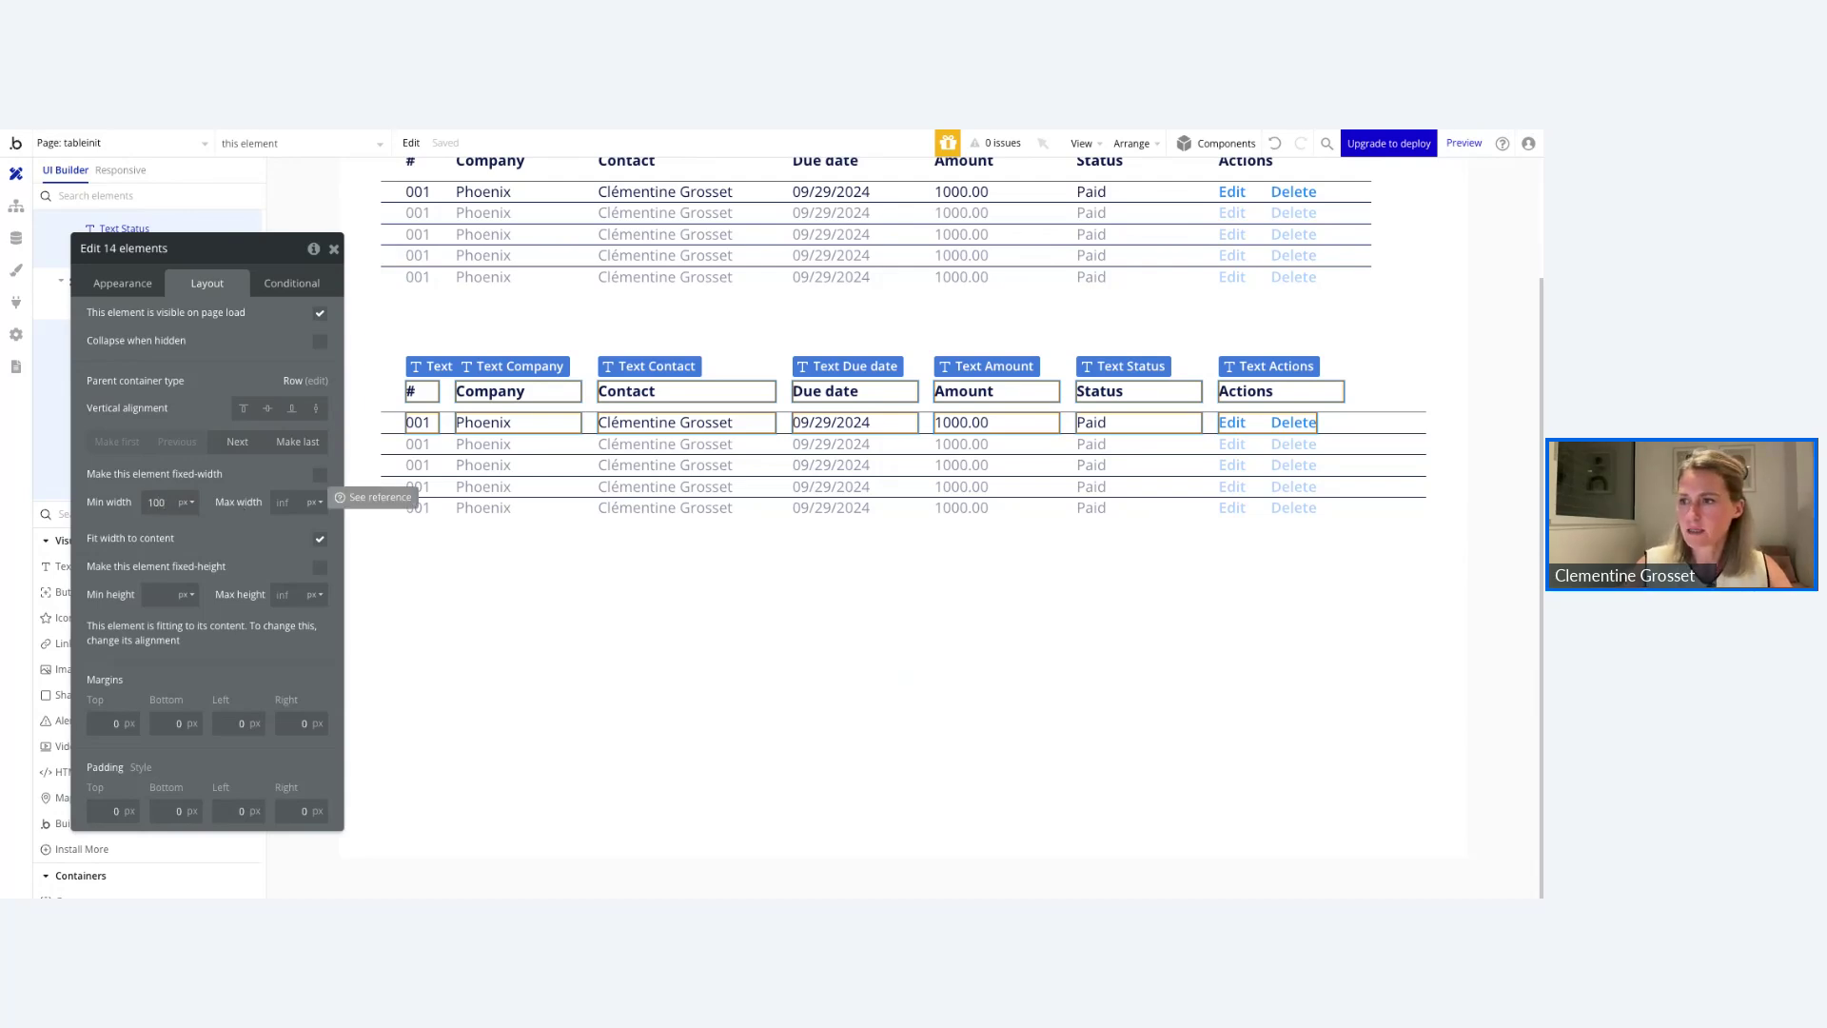
pyautogui.click(271, 503)
pyautogui.write('1')
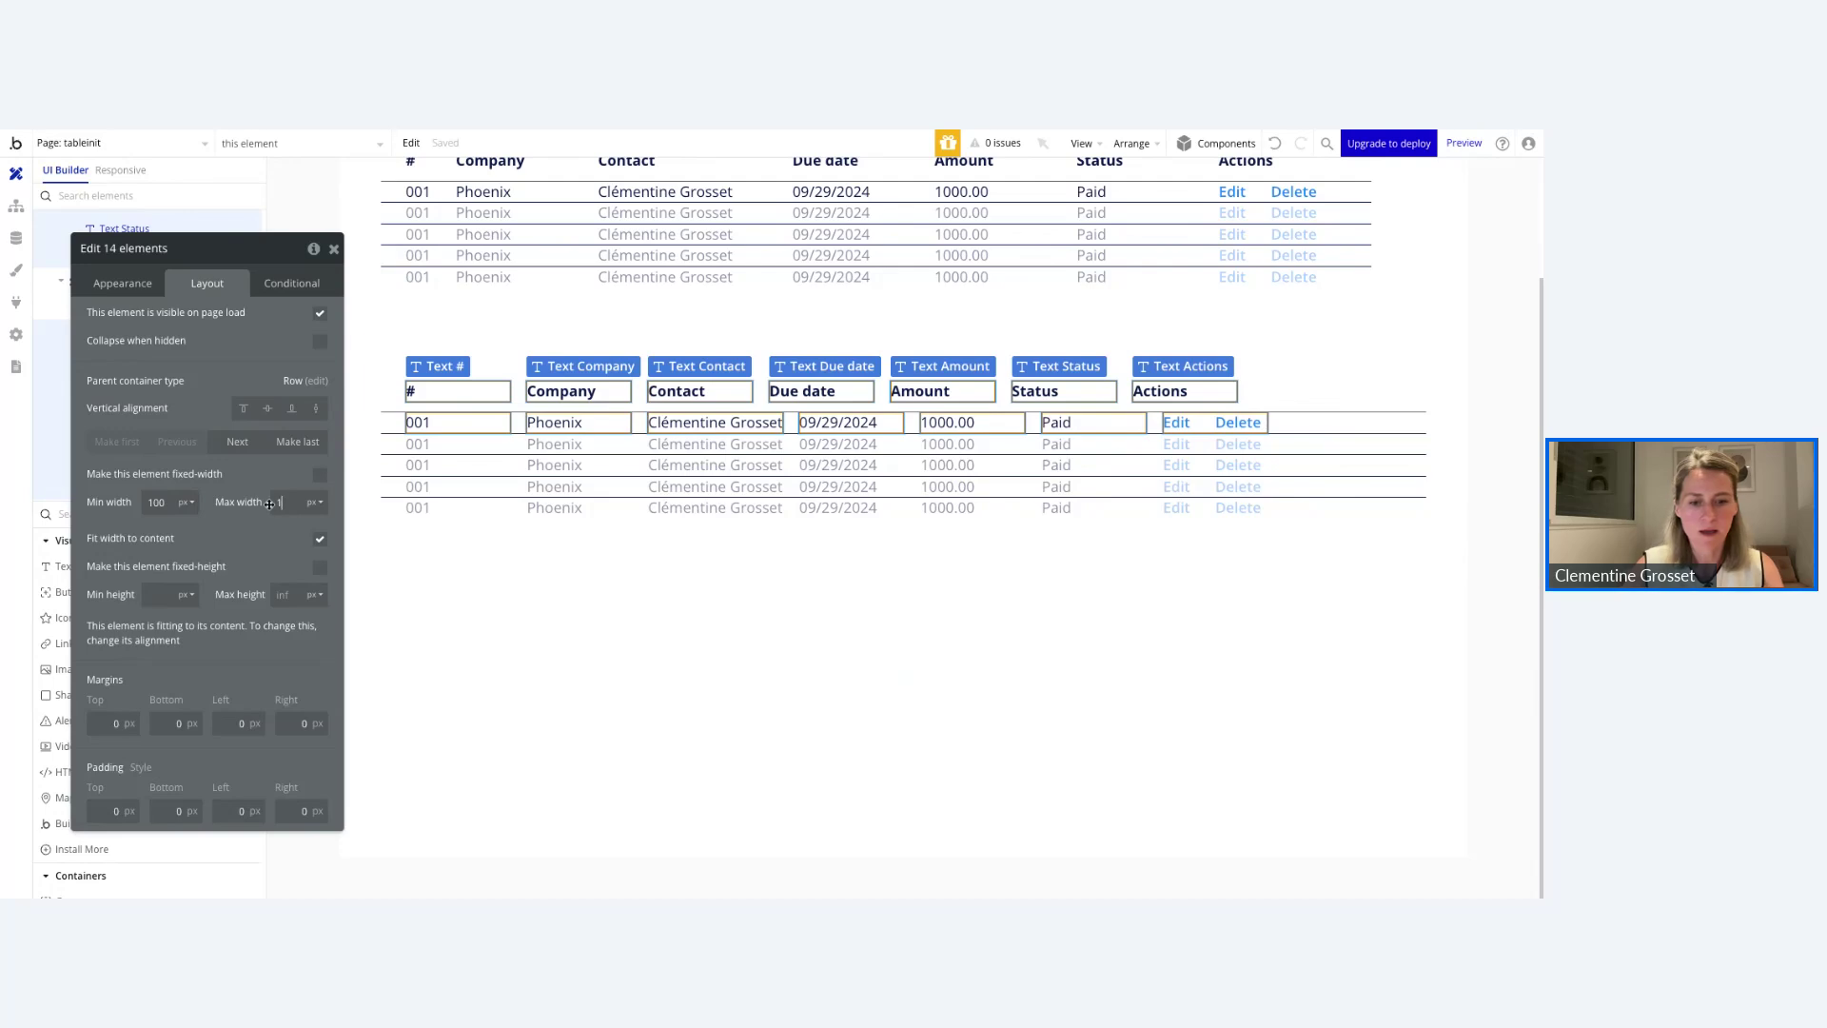
pyautogui.write('50')
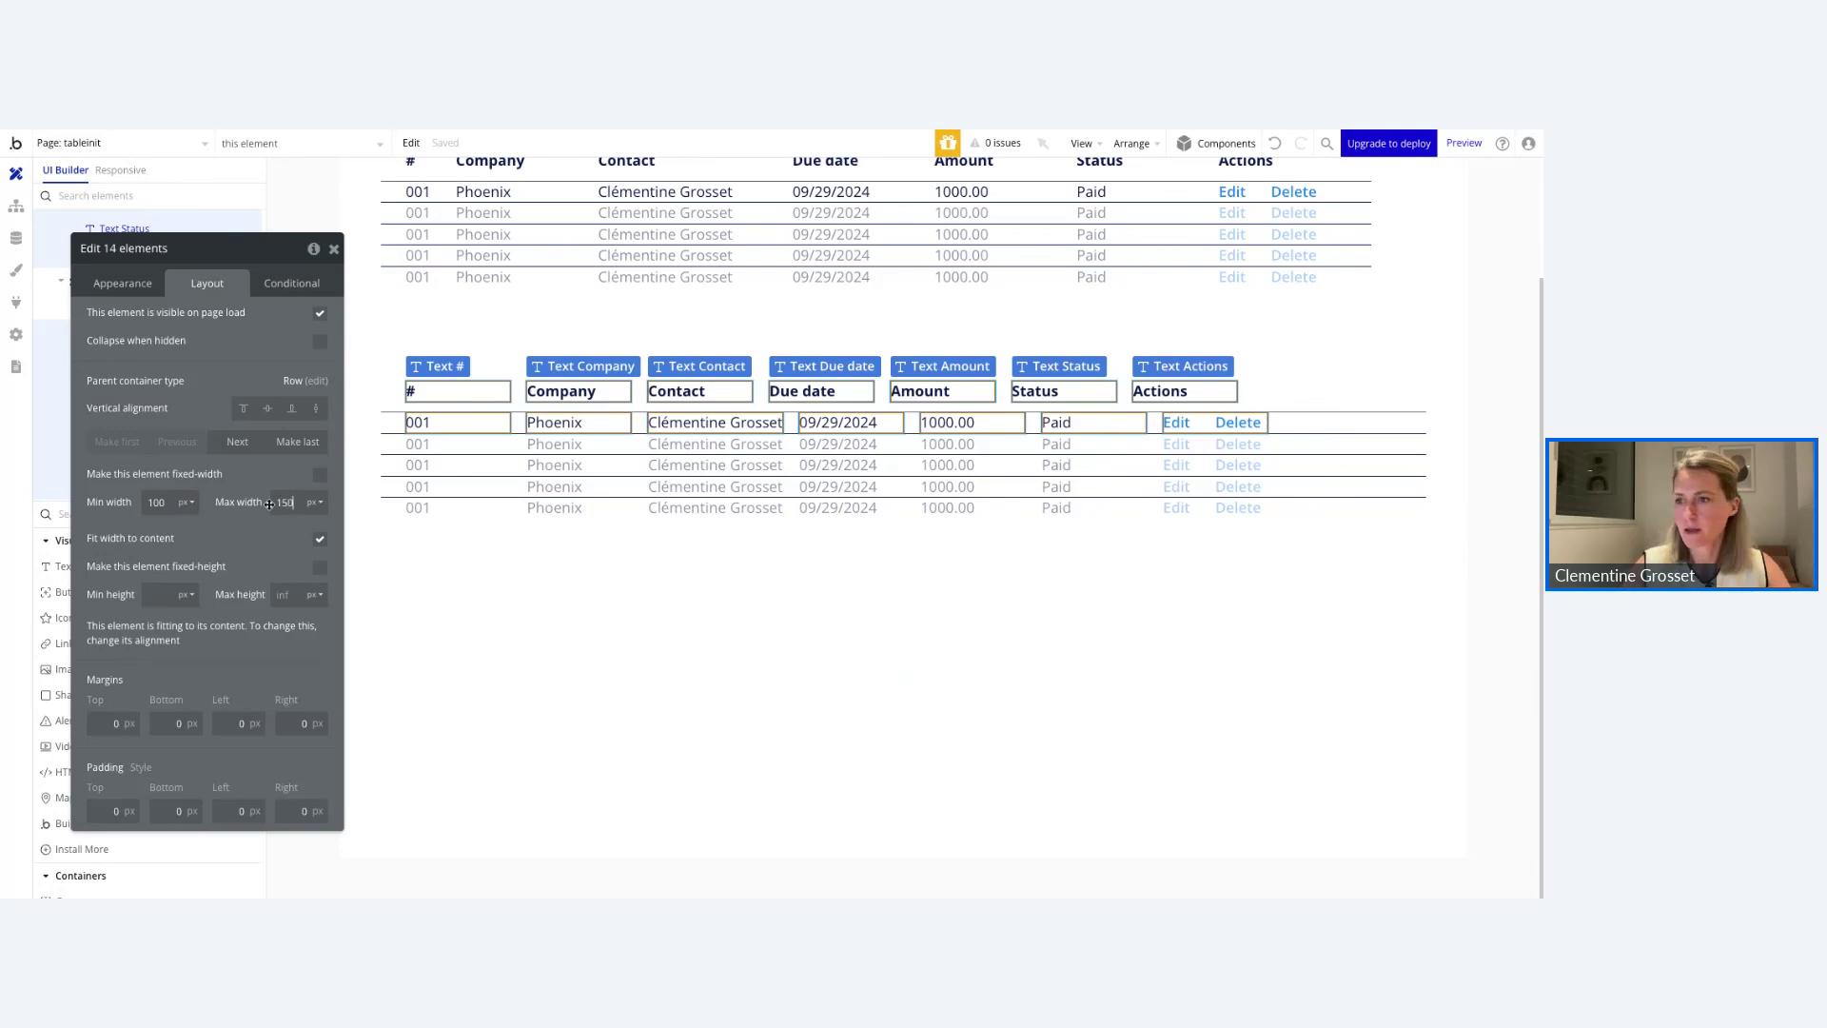
pyautogui.click(321, 541)
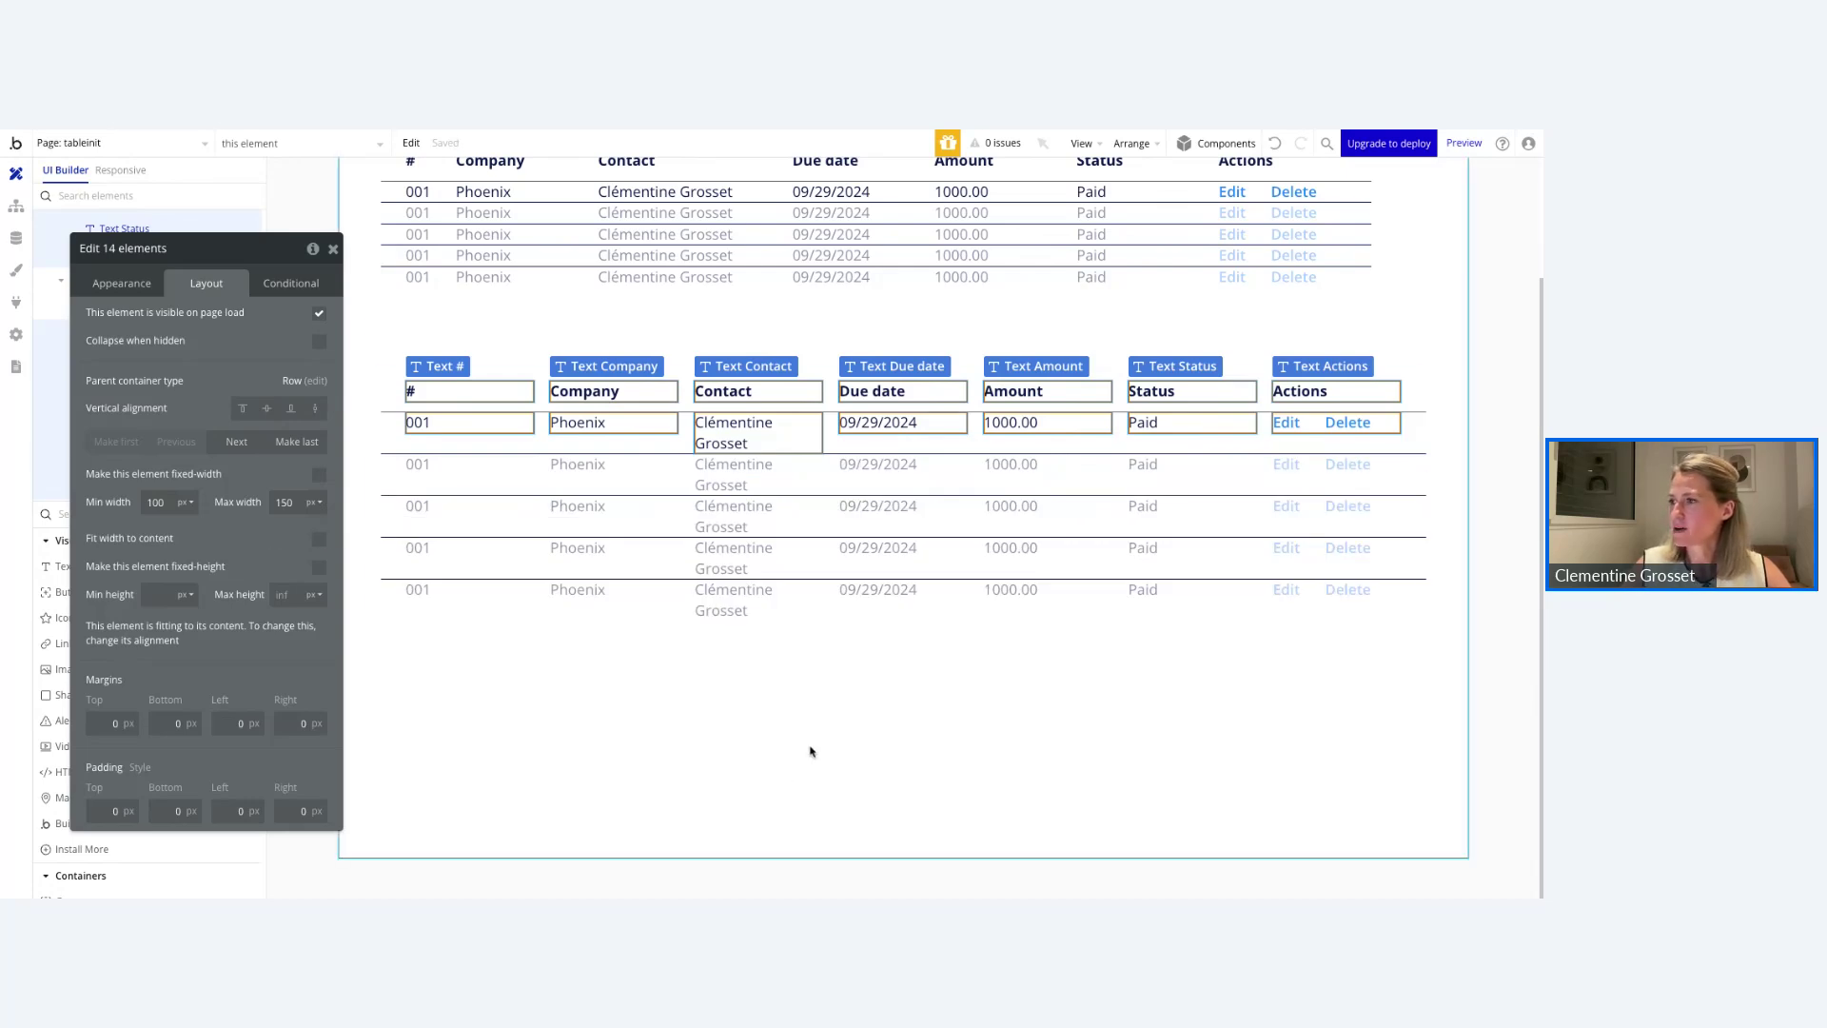
pyautogui.click(810, 752)
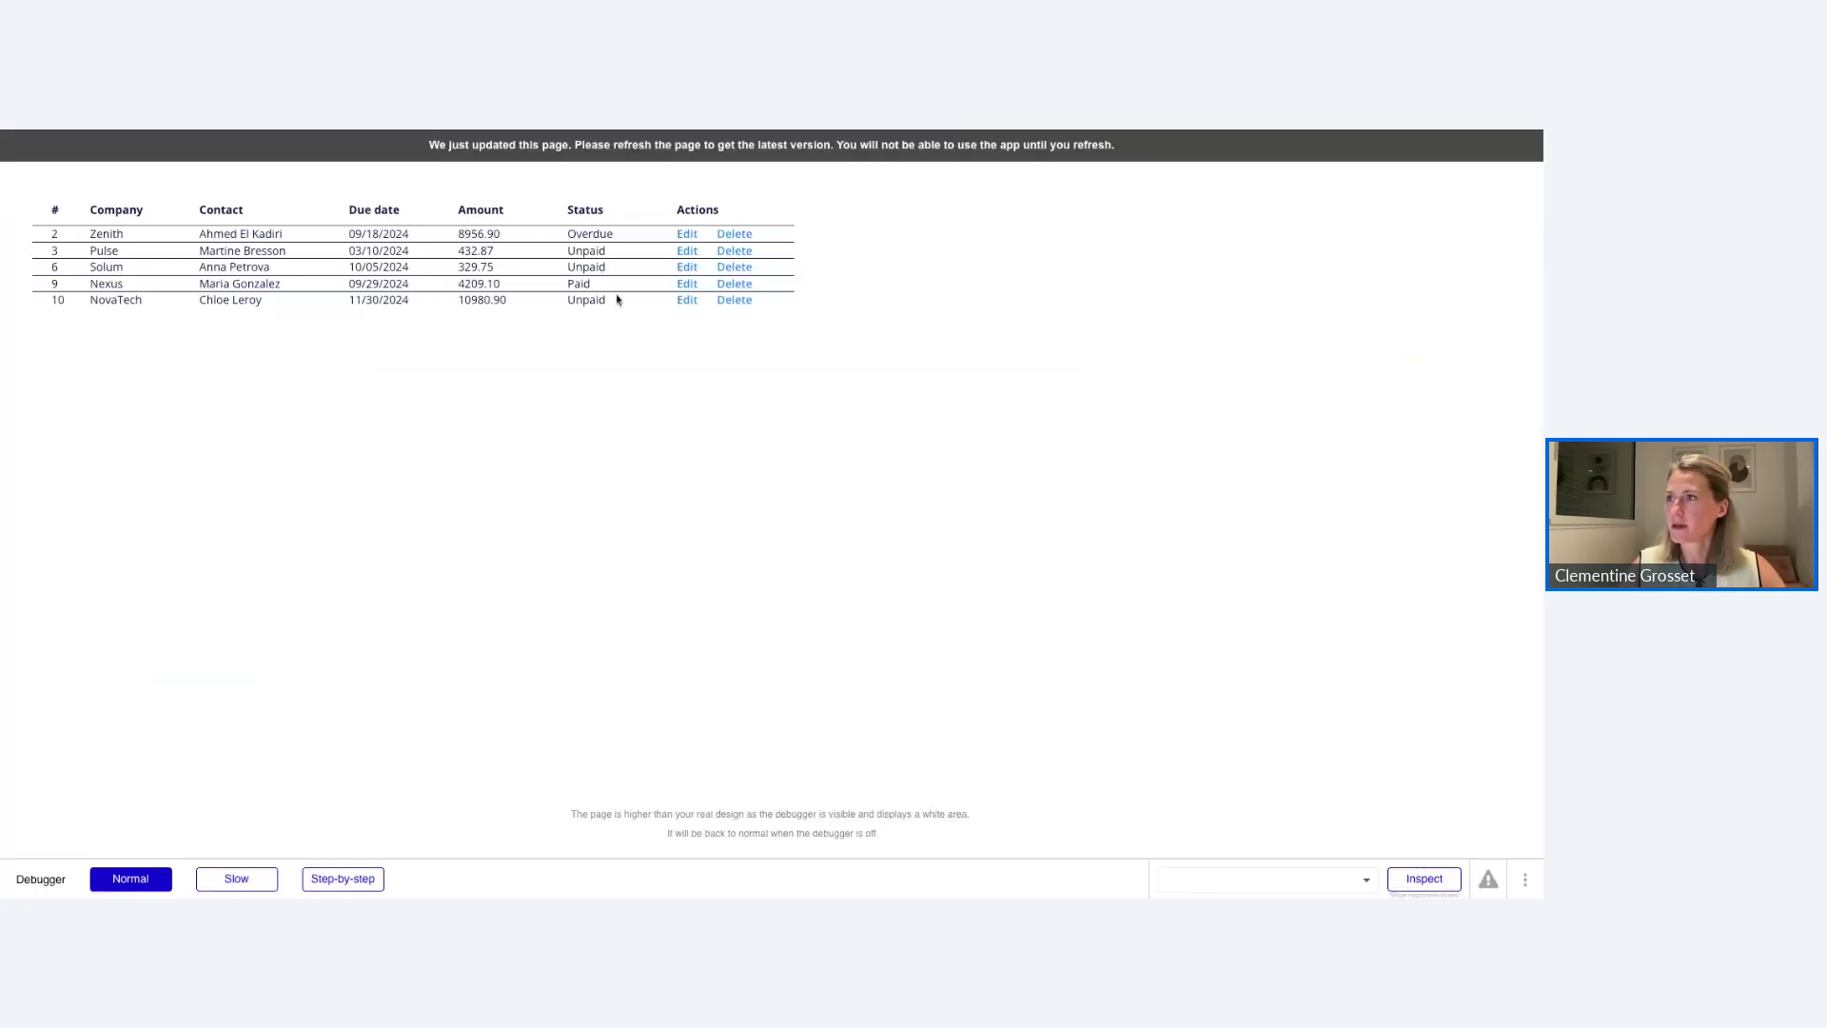
pyautogui.hotkey('ctrl', 'r')
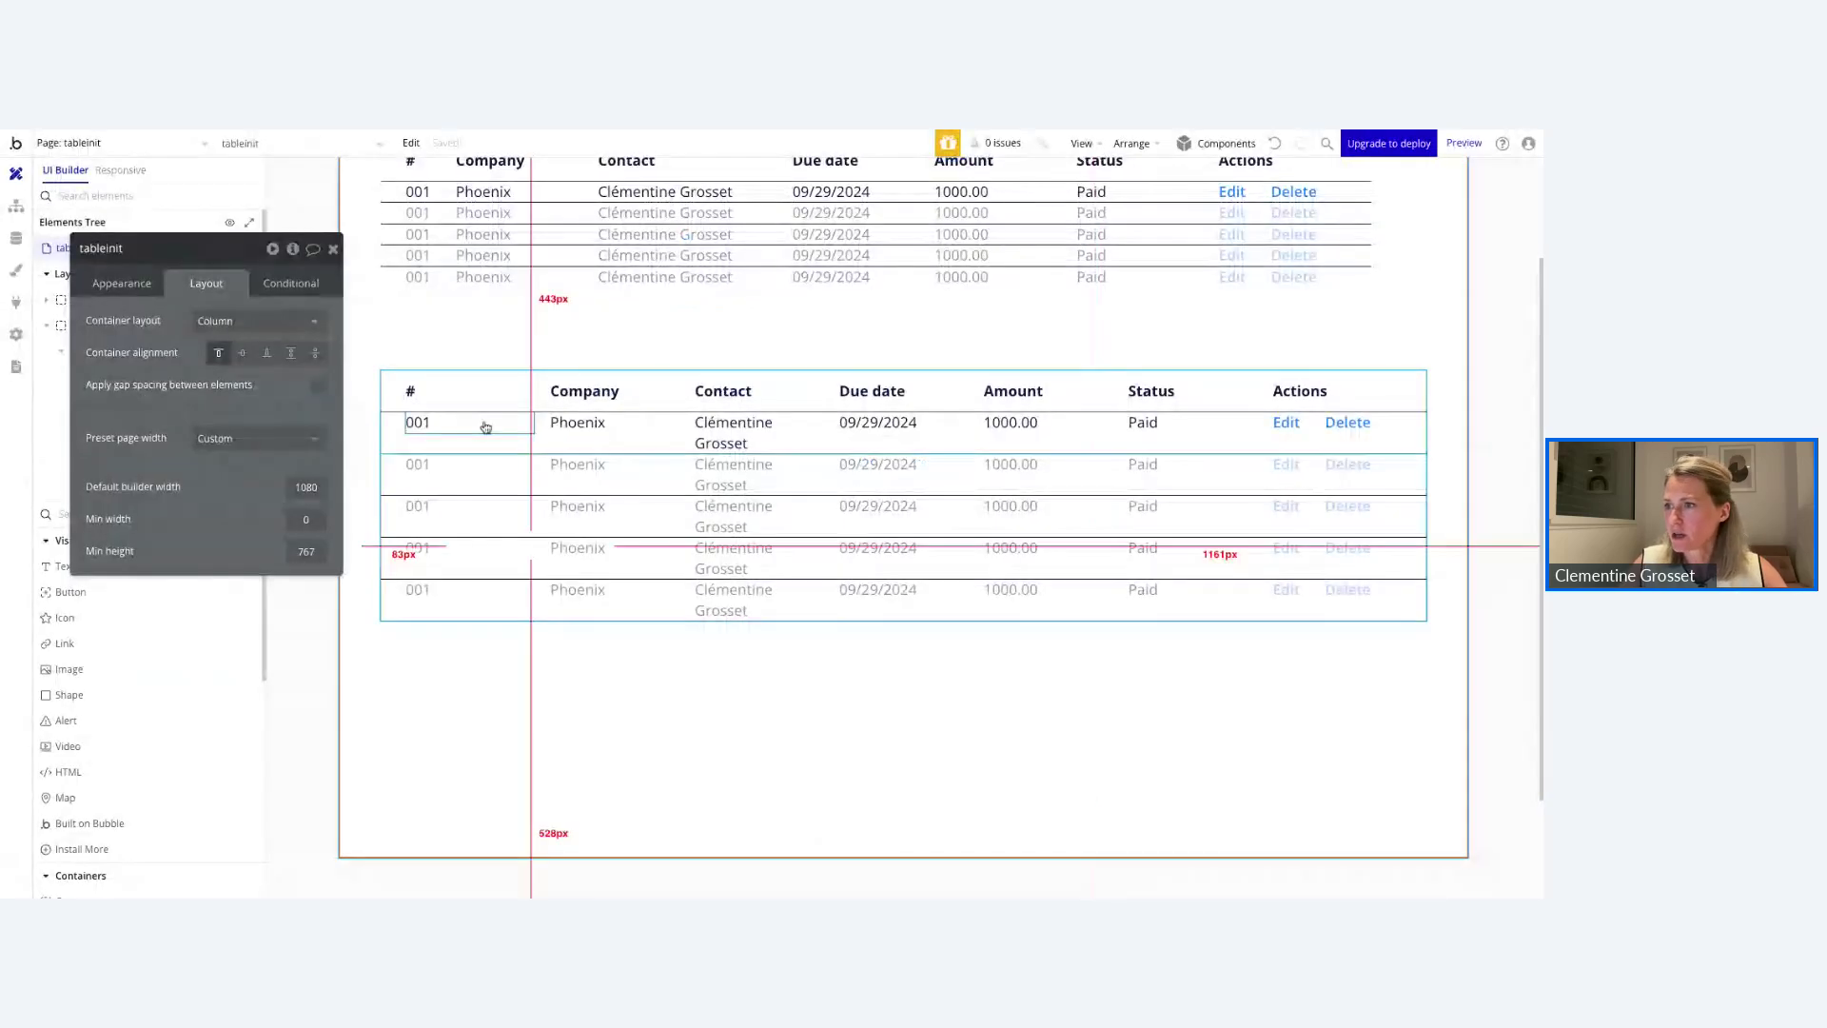
# Set the # header text in G_NewTable to a minimum width of 50 px and a maximum width of 70 px.
pyautogui.click(445, 399)
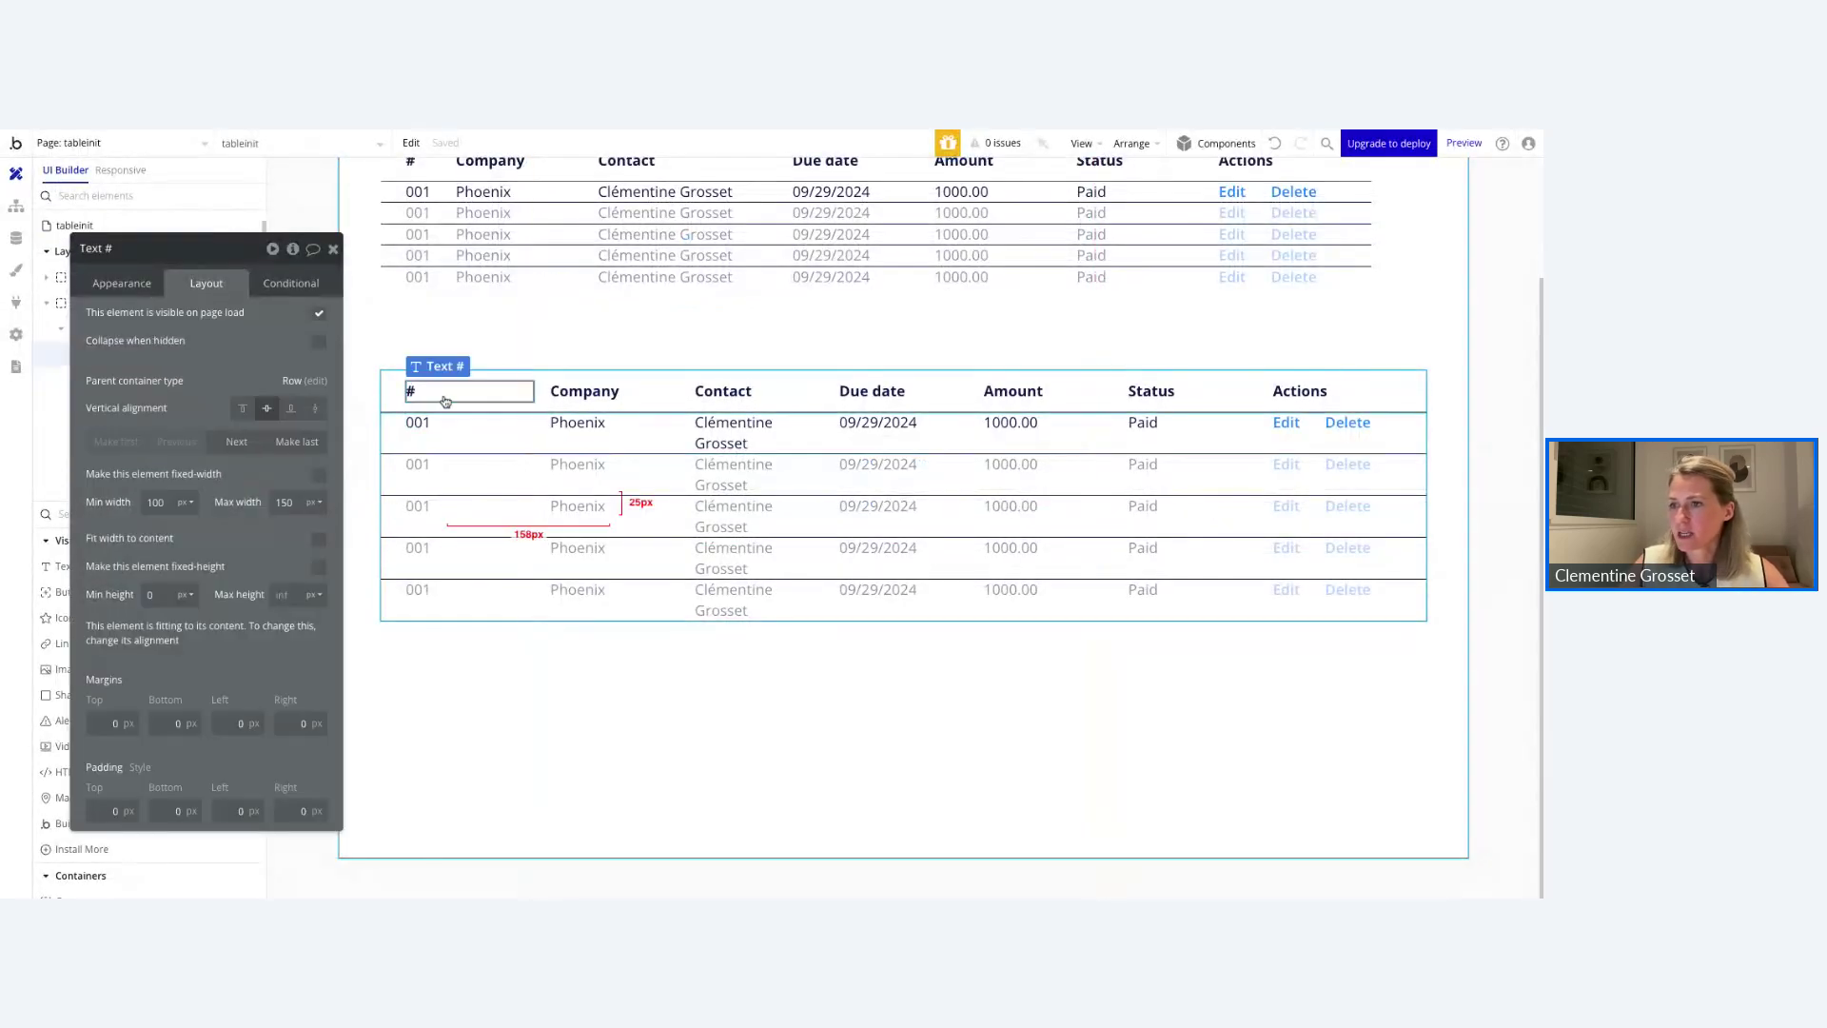
pyautogui.click(155, 502)
pyautogui.write('5')
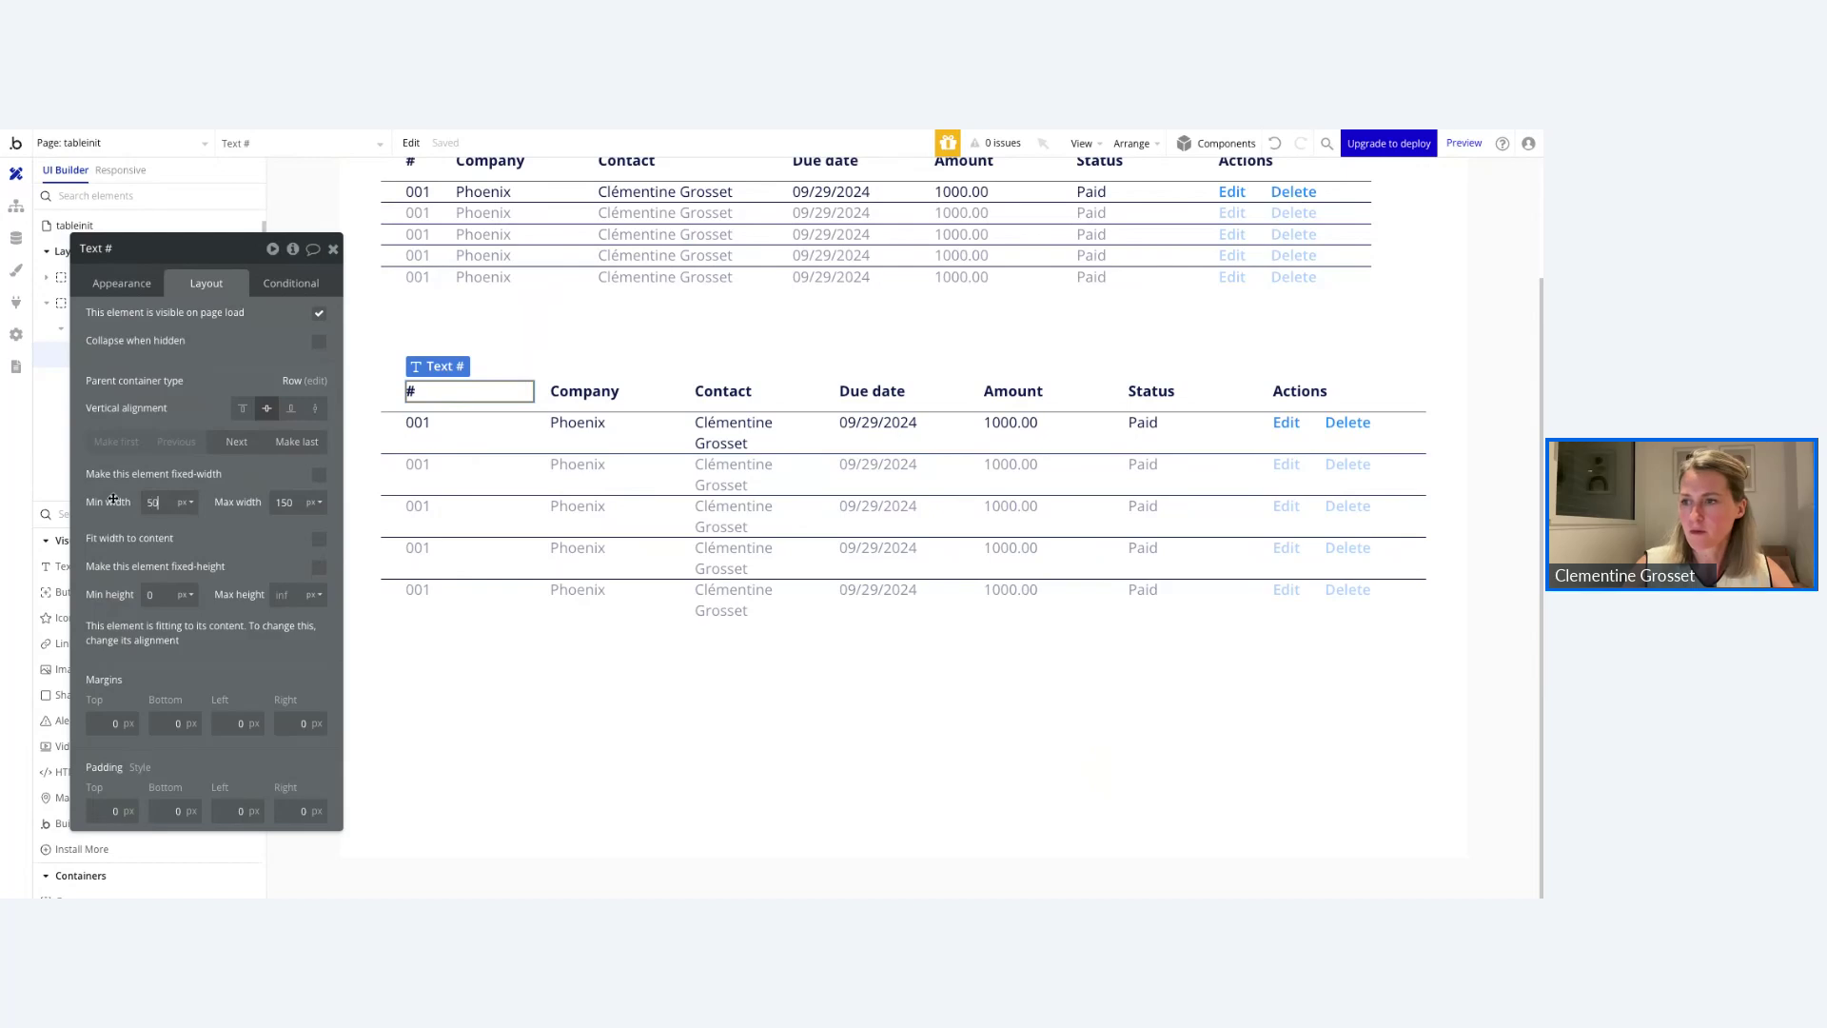
pyautogui.write('0')
pyautogui.click(295, 506)
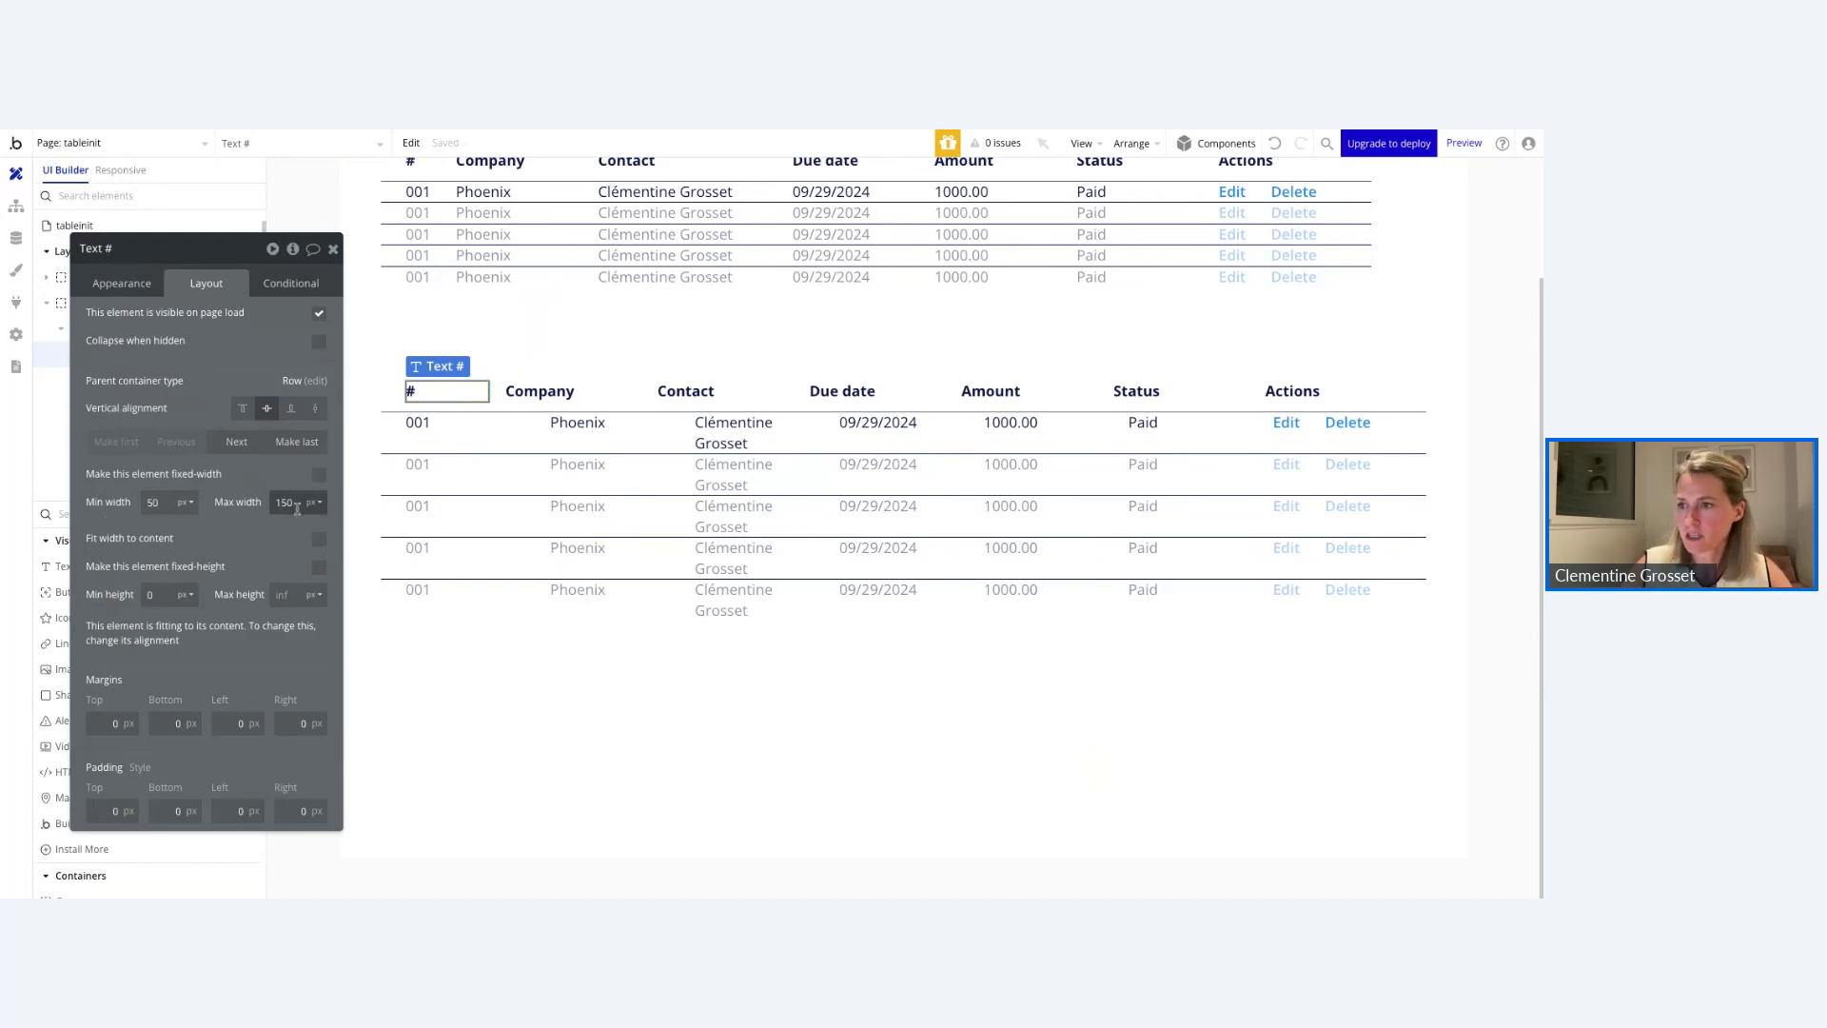
pyautogui.press('BackSpace')
pyautogui.press('BackSpace')
pyautogui.press('BackSpace')
pyautogui.write('70')
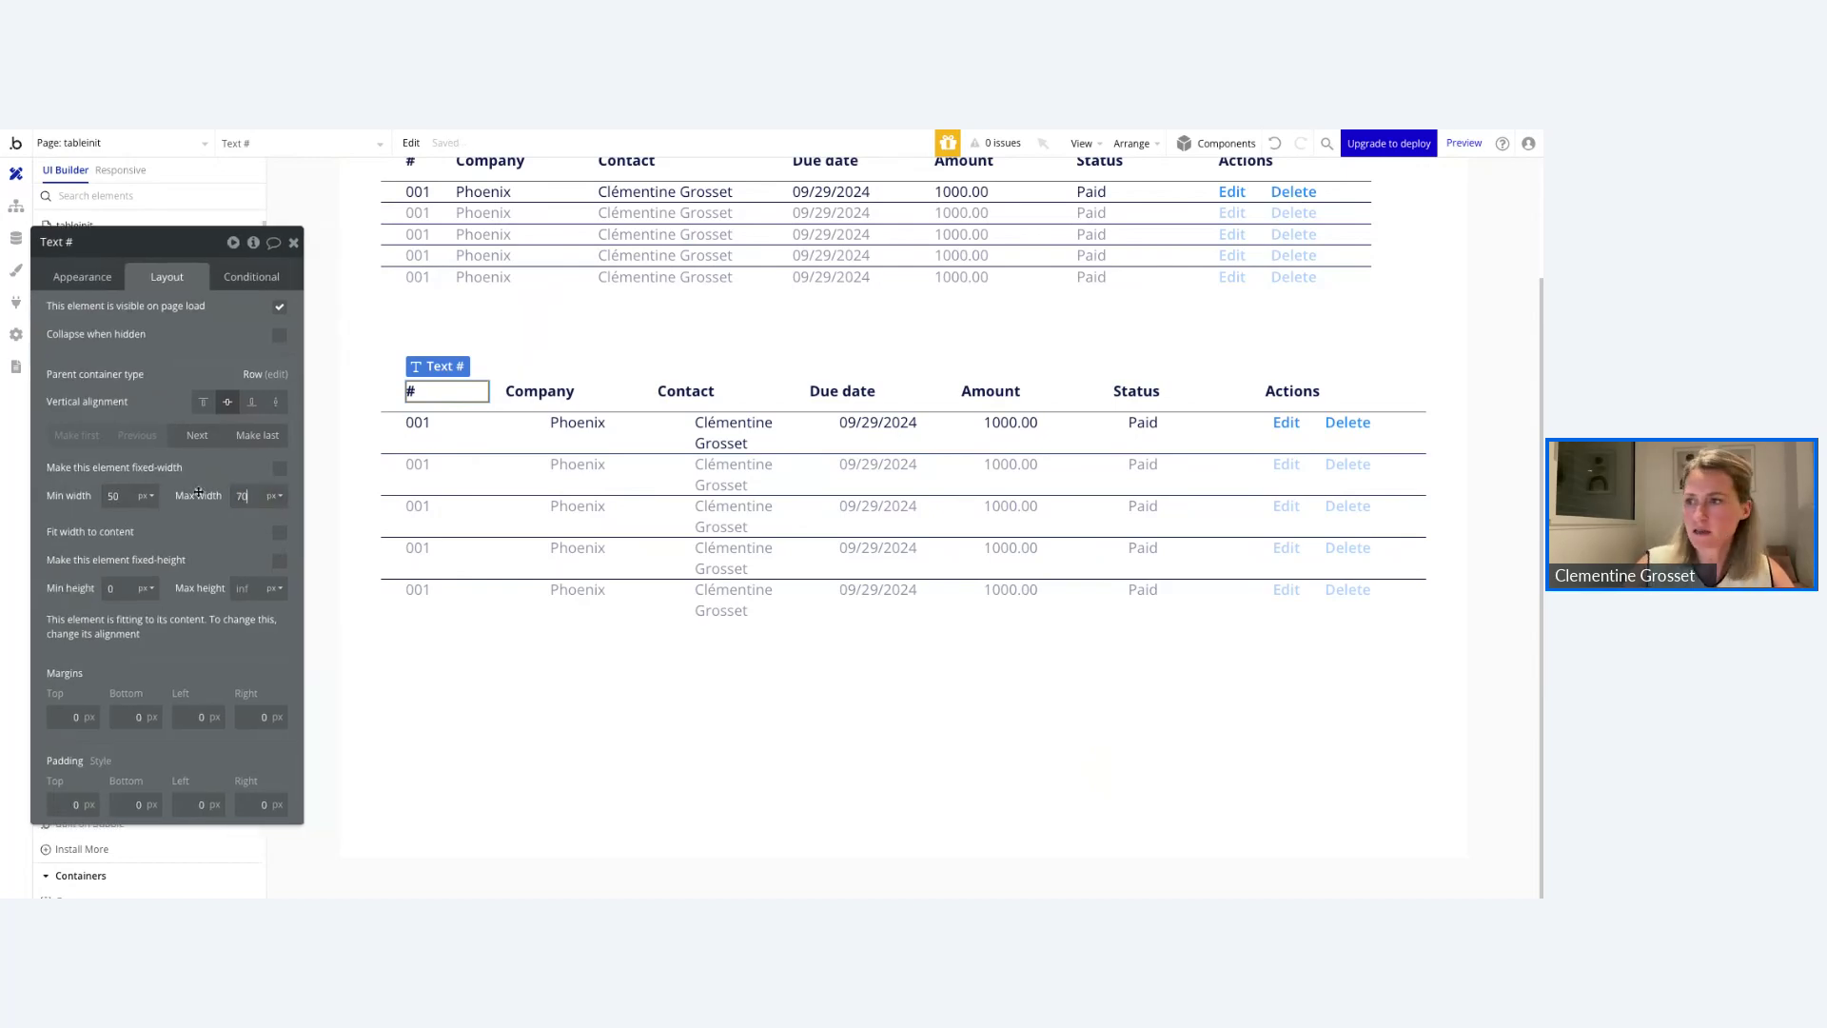
# Set the invoice number cell in G_NewTable's repeating group to a minimum width of 50 px and a maximum of 70 px.
pyautogui.click(419, 424)
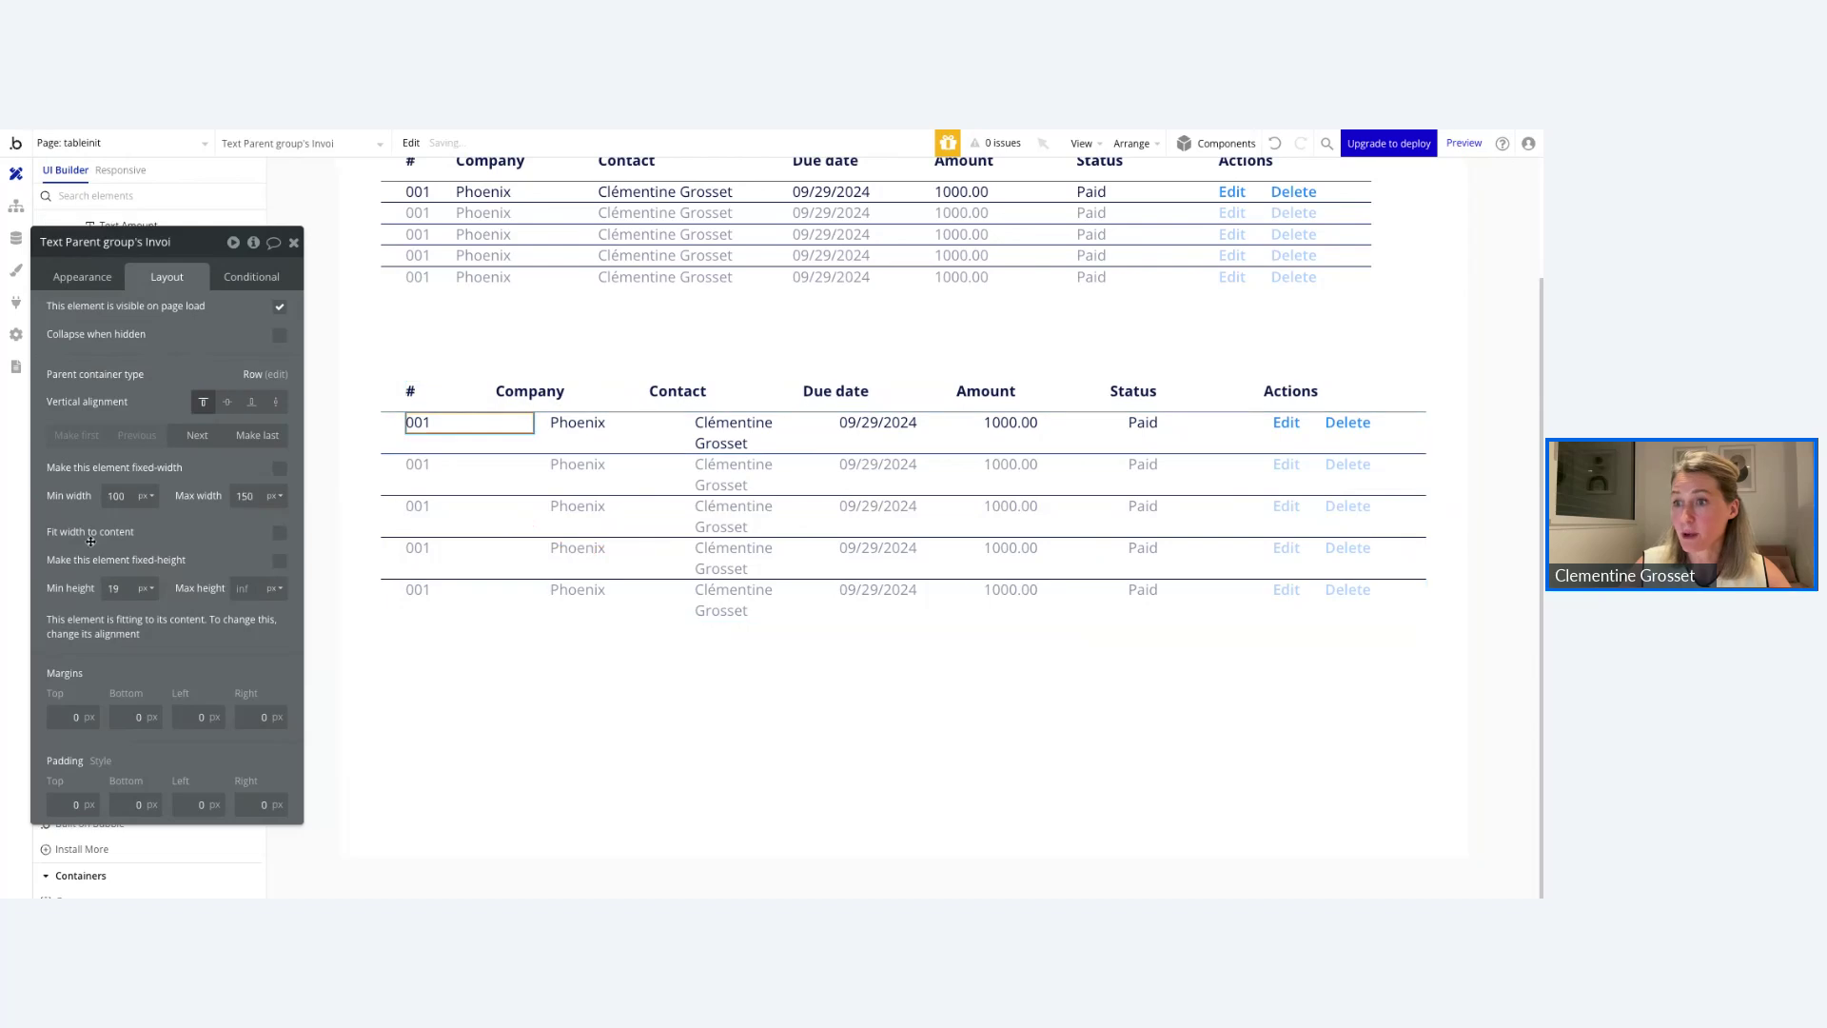
pyautogui.doubleClick(122, 496)
pyautogui.write('50')
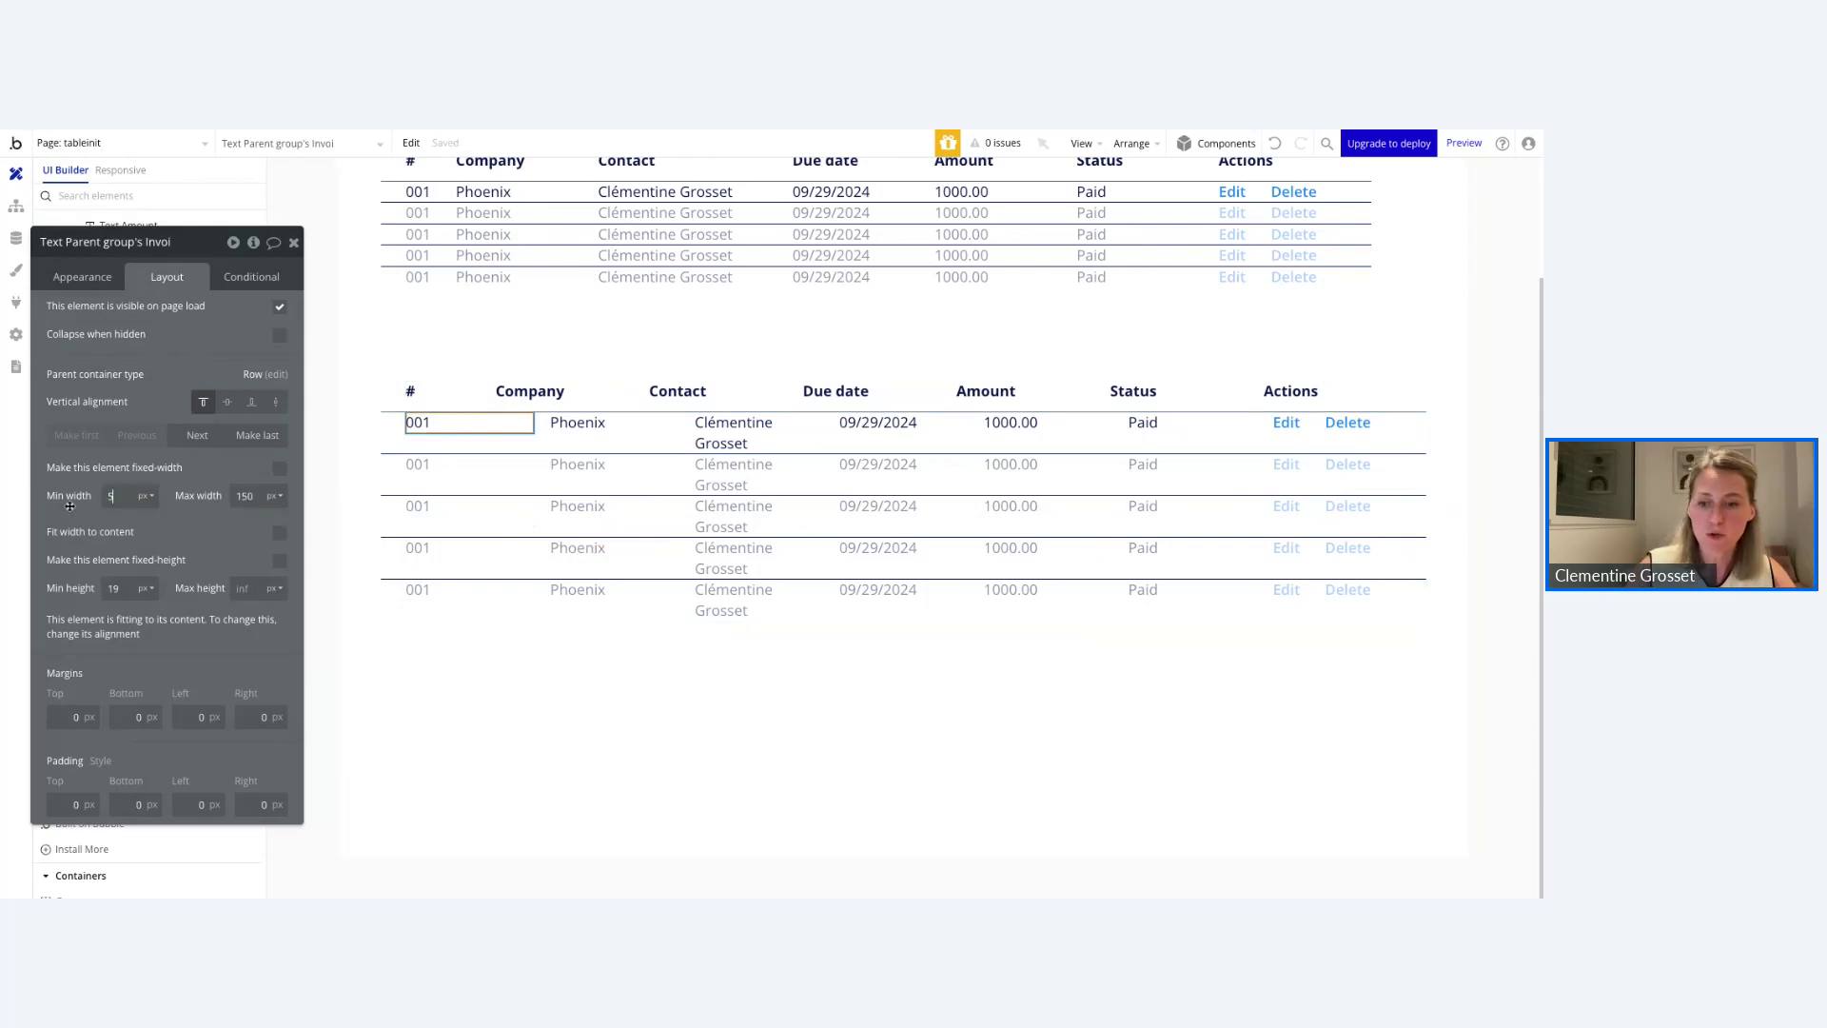
pyautogui.doubleClick(245, 497)
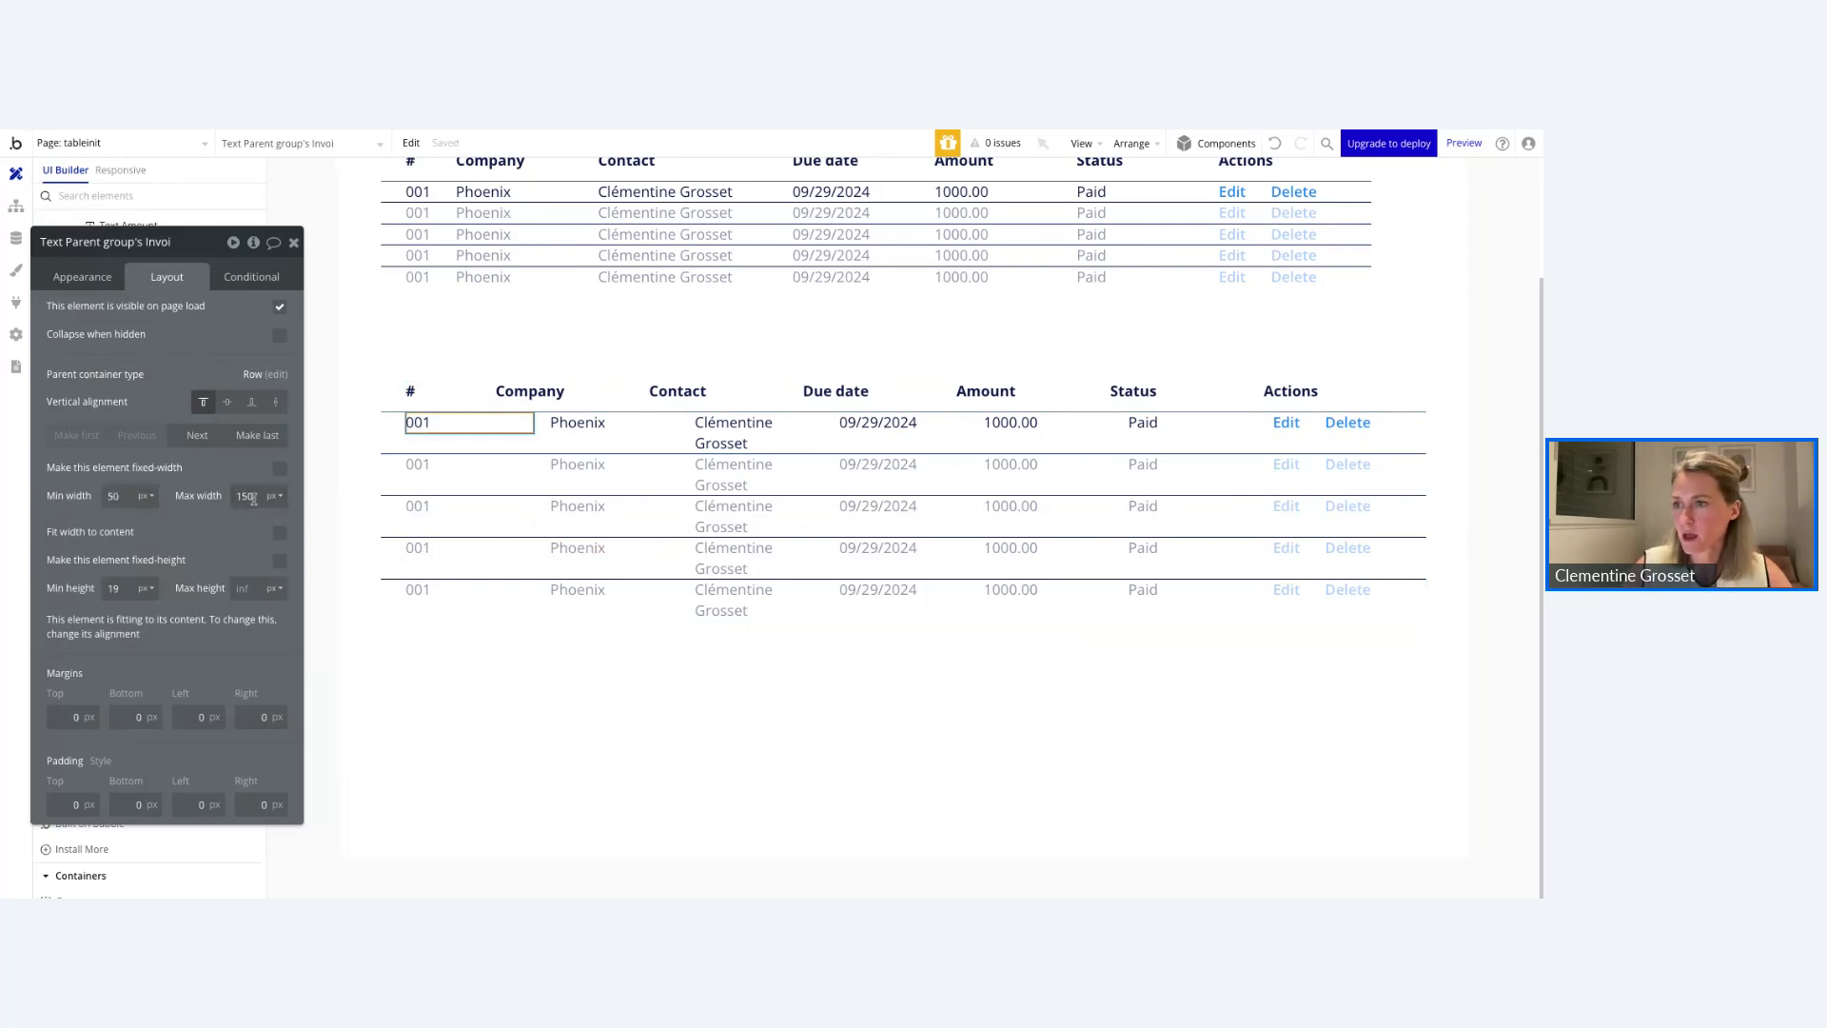
pyautogui.write('70')
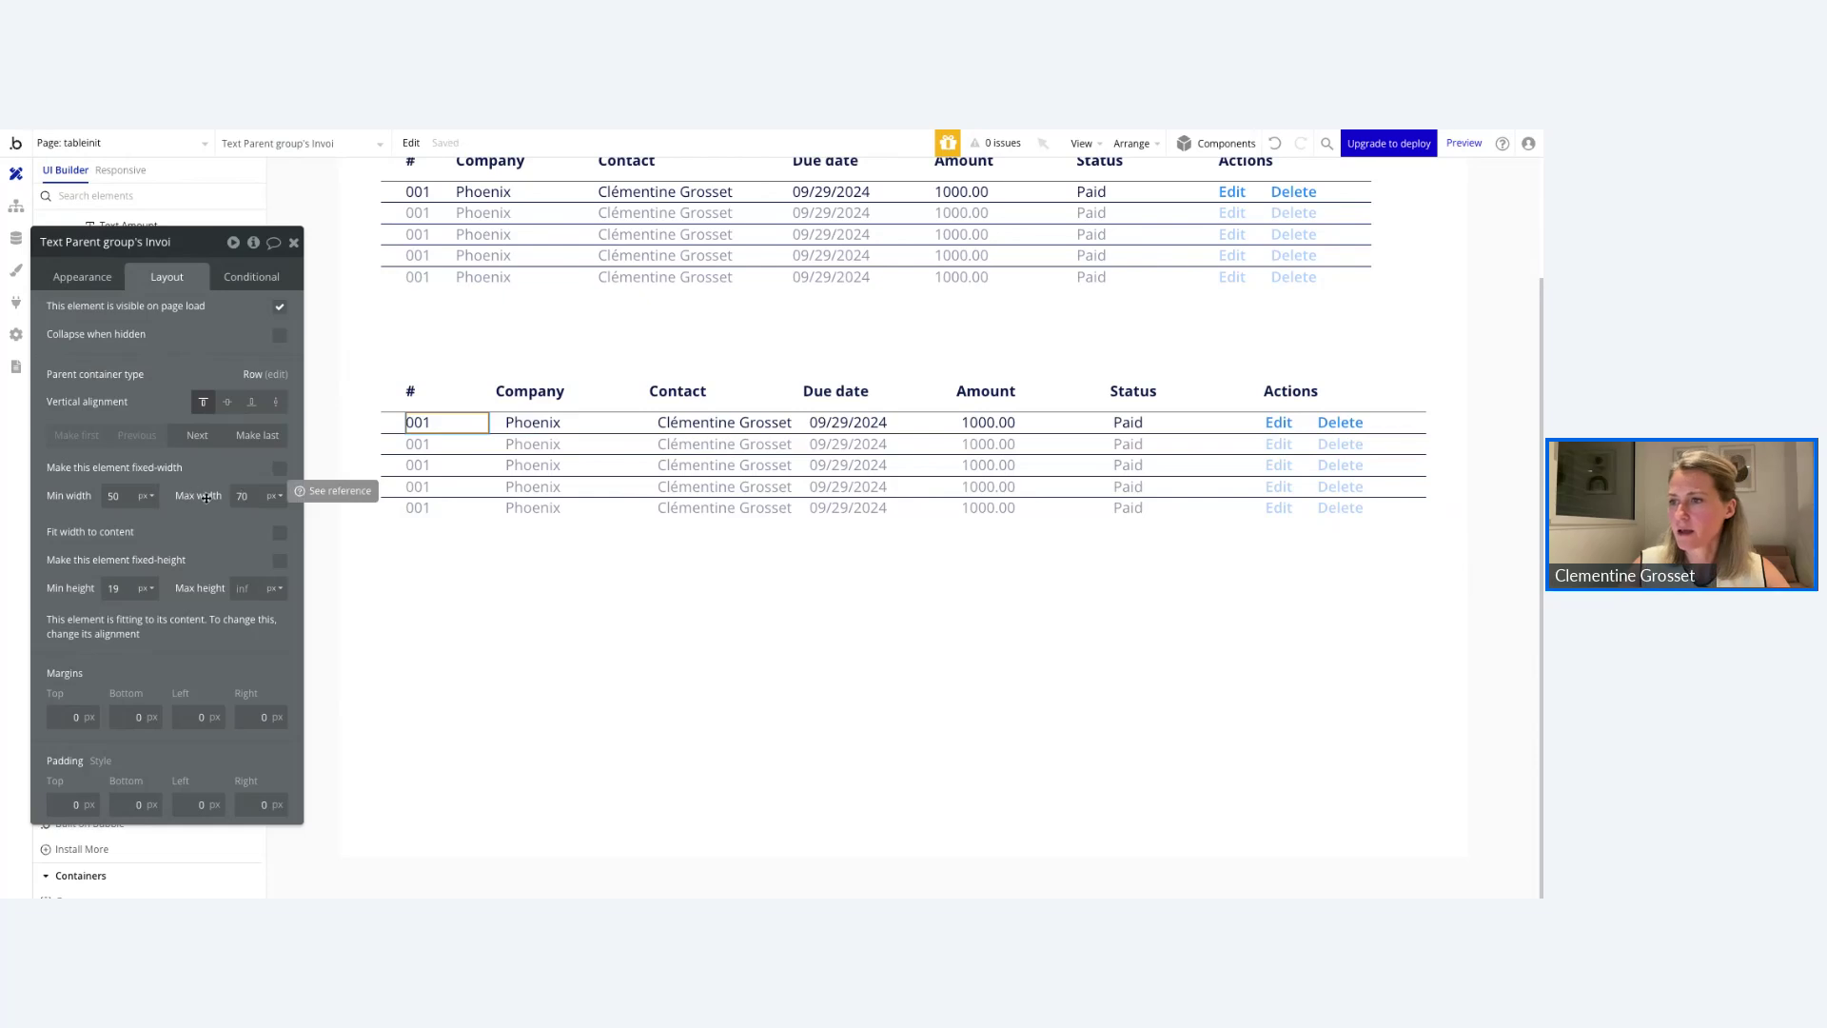
pyautogui.click(787, 604)
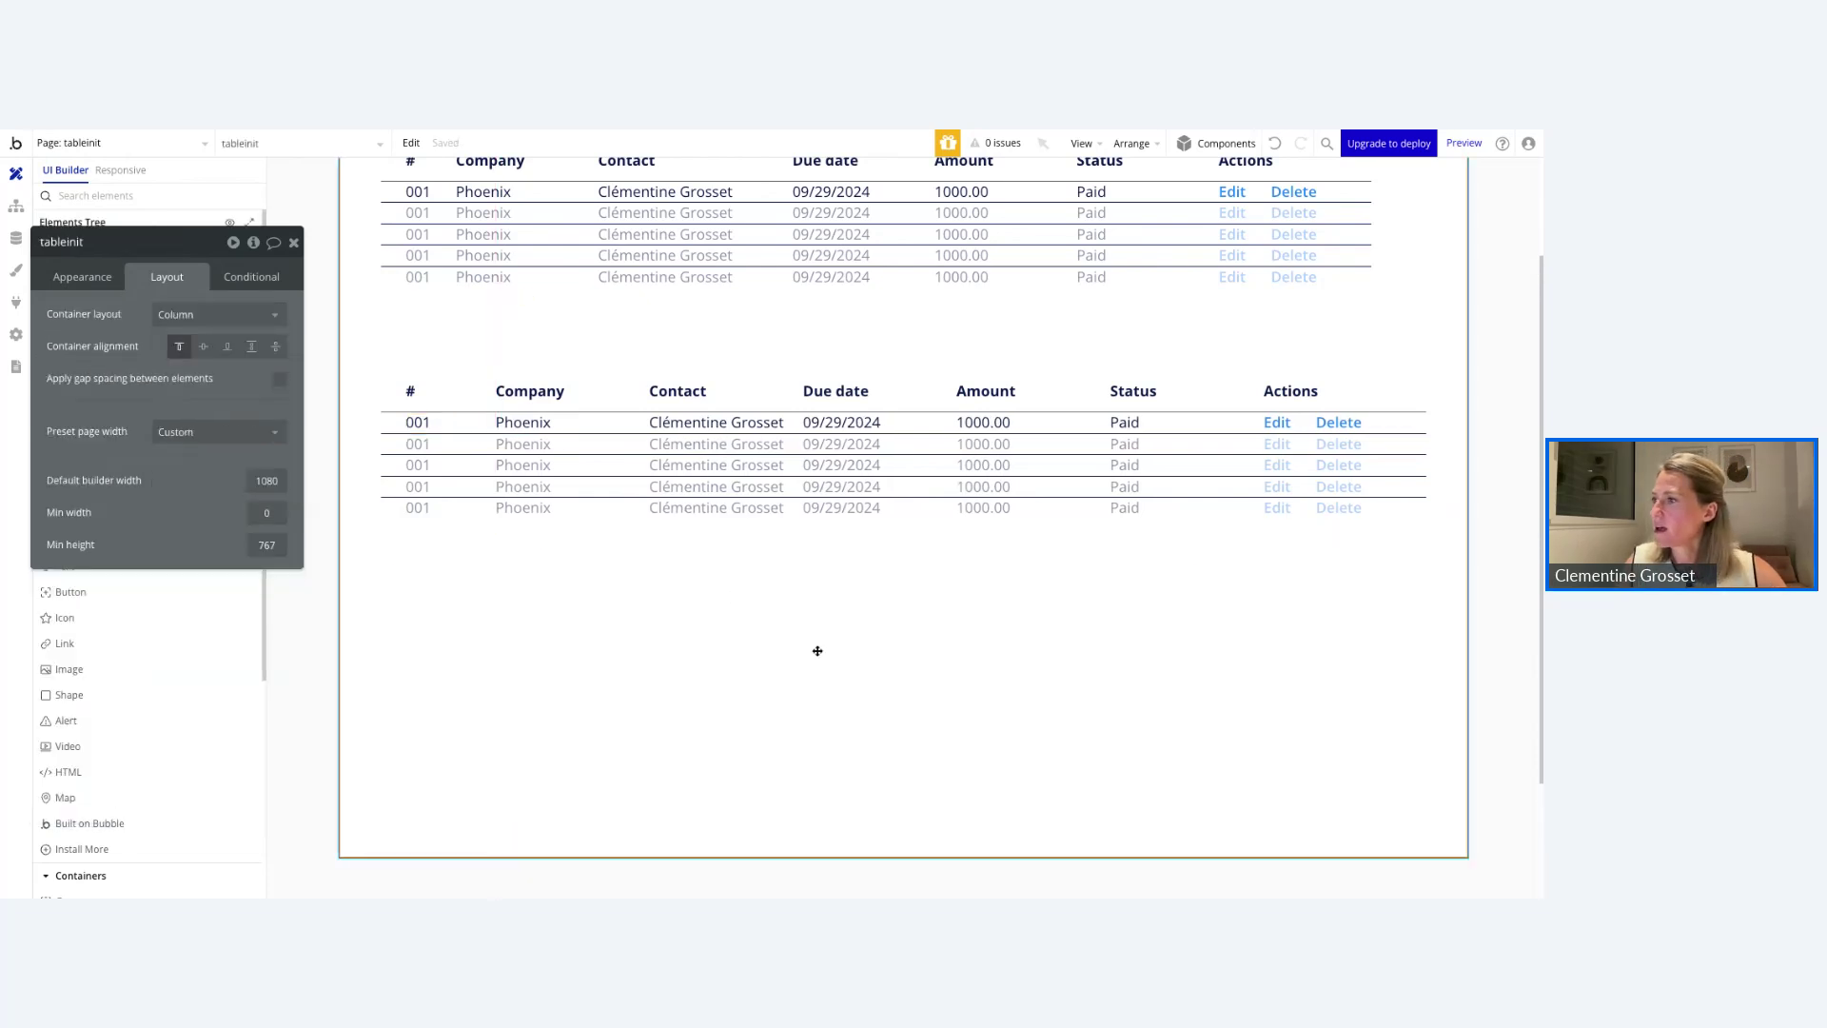
# Set the Contact header text in G_NewTable to a minimum width of 150 px and a maximum width of 200 px.
pyautogui.click(712, 391)
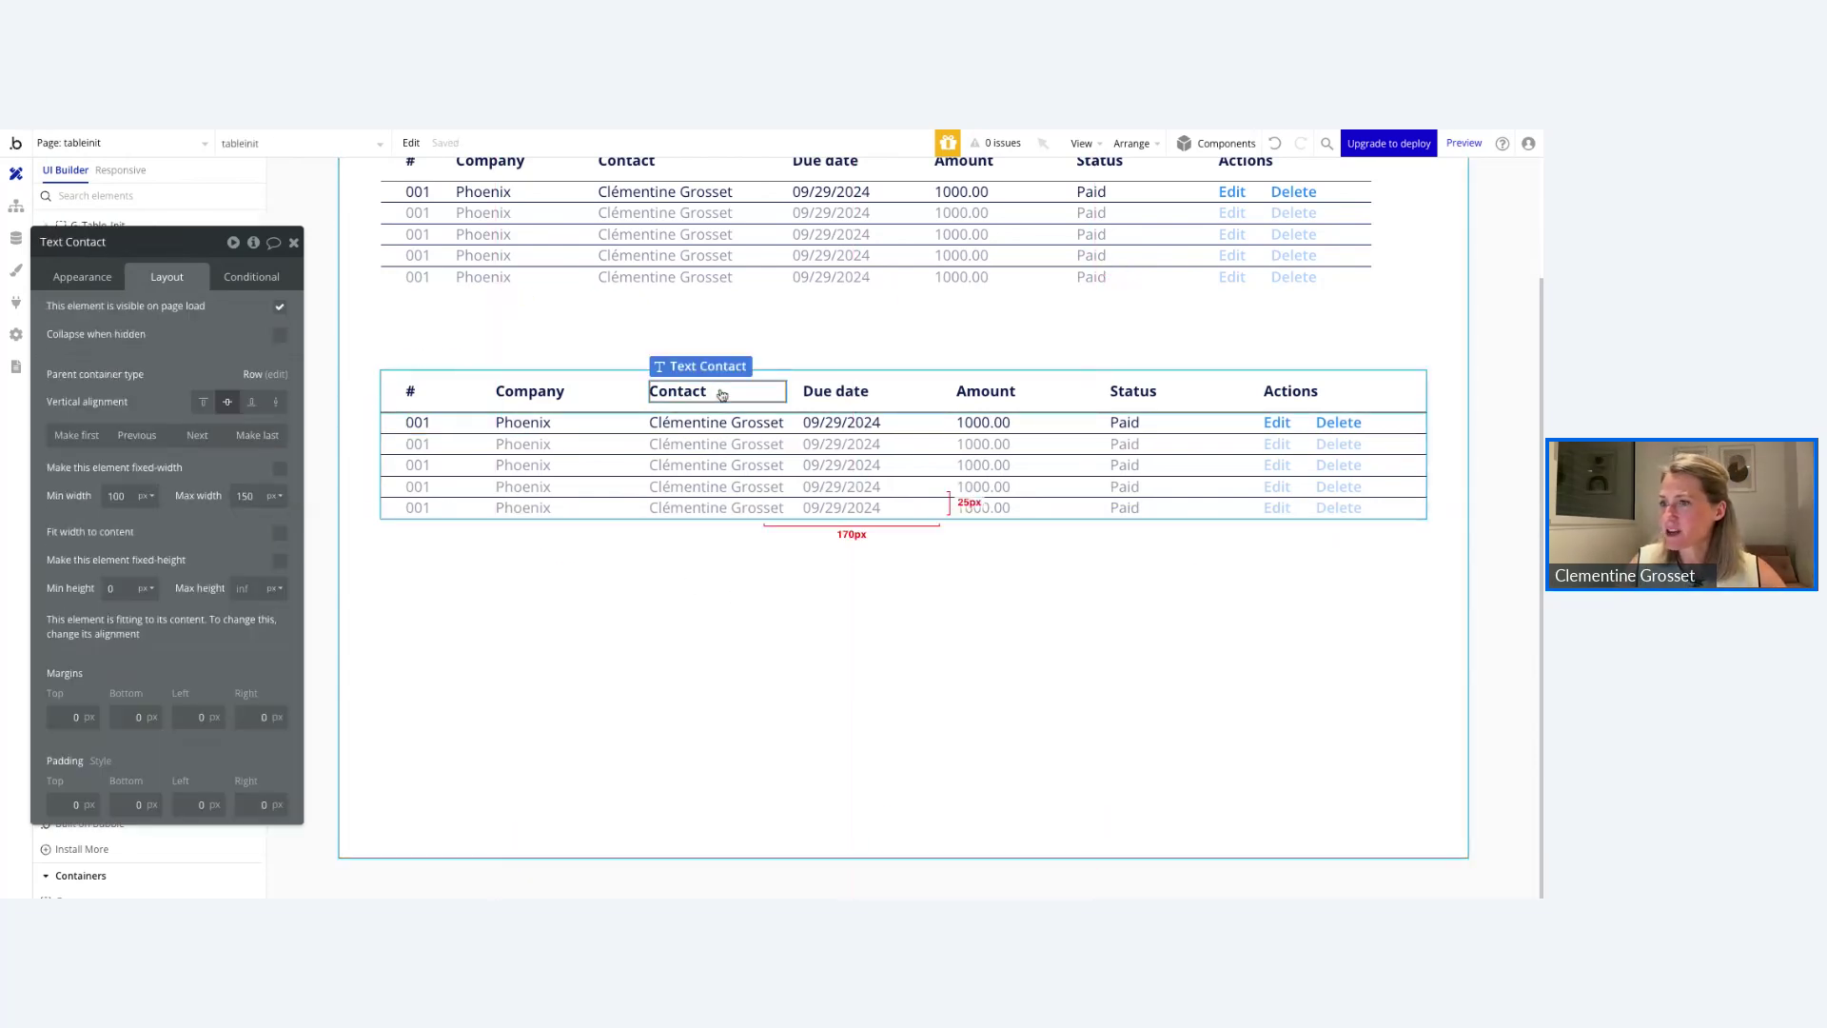
pyautogui.doubleClick(124, 496)
pyautogui.write('20')
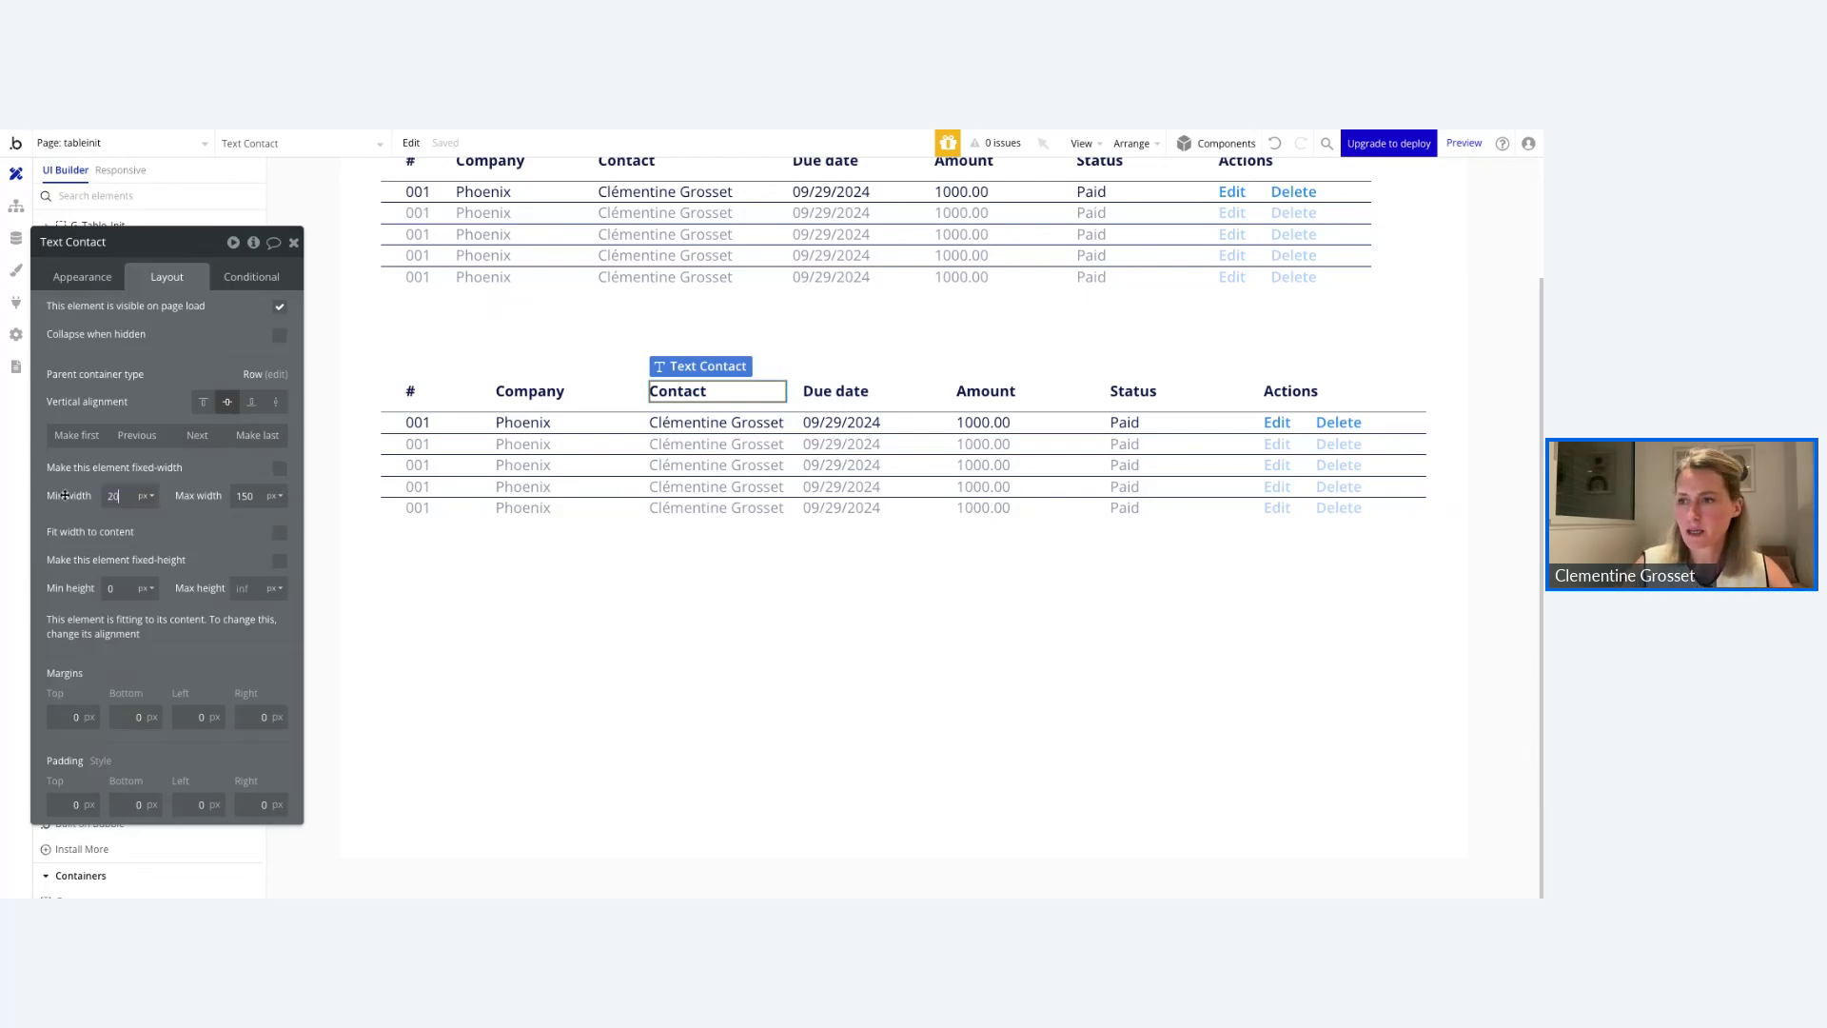
pyautogui.doubleClick(113, 496)
pyautogui.write('150')
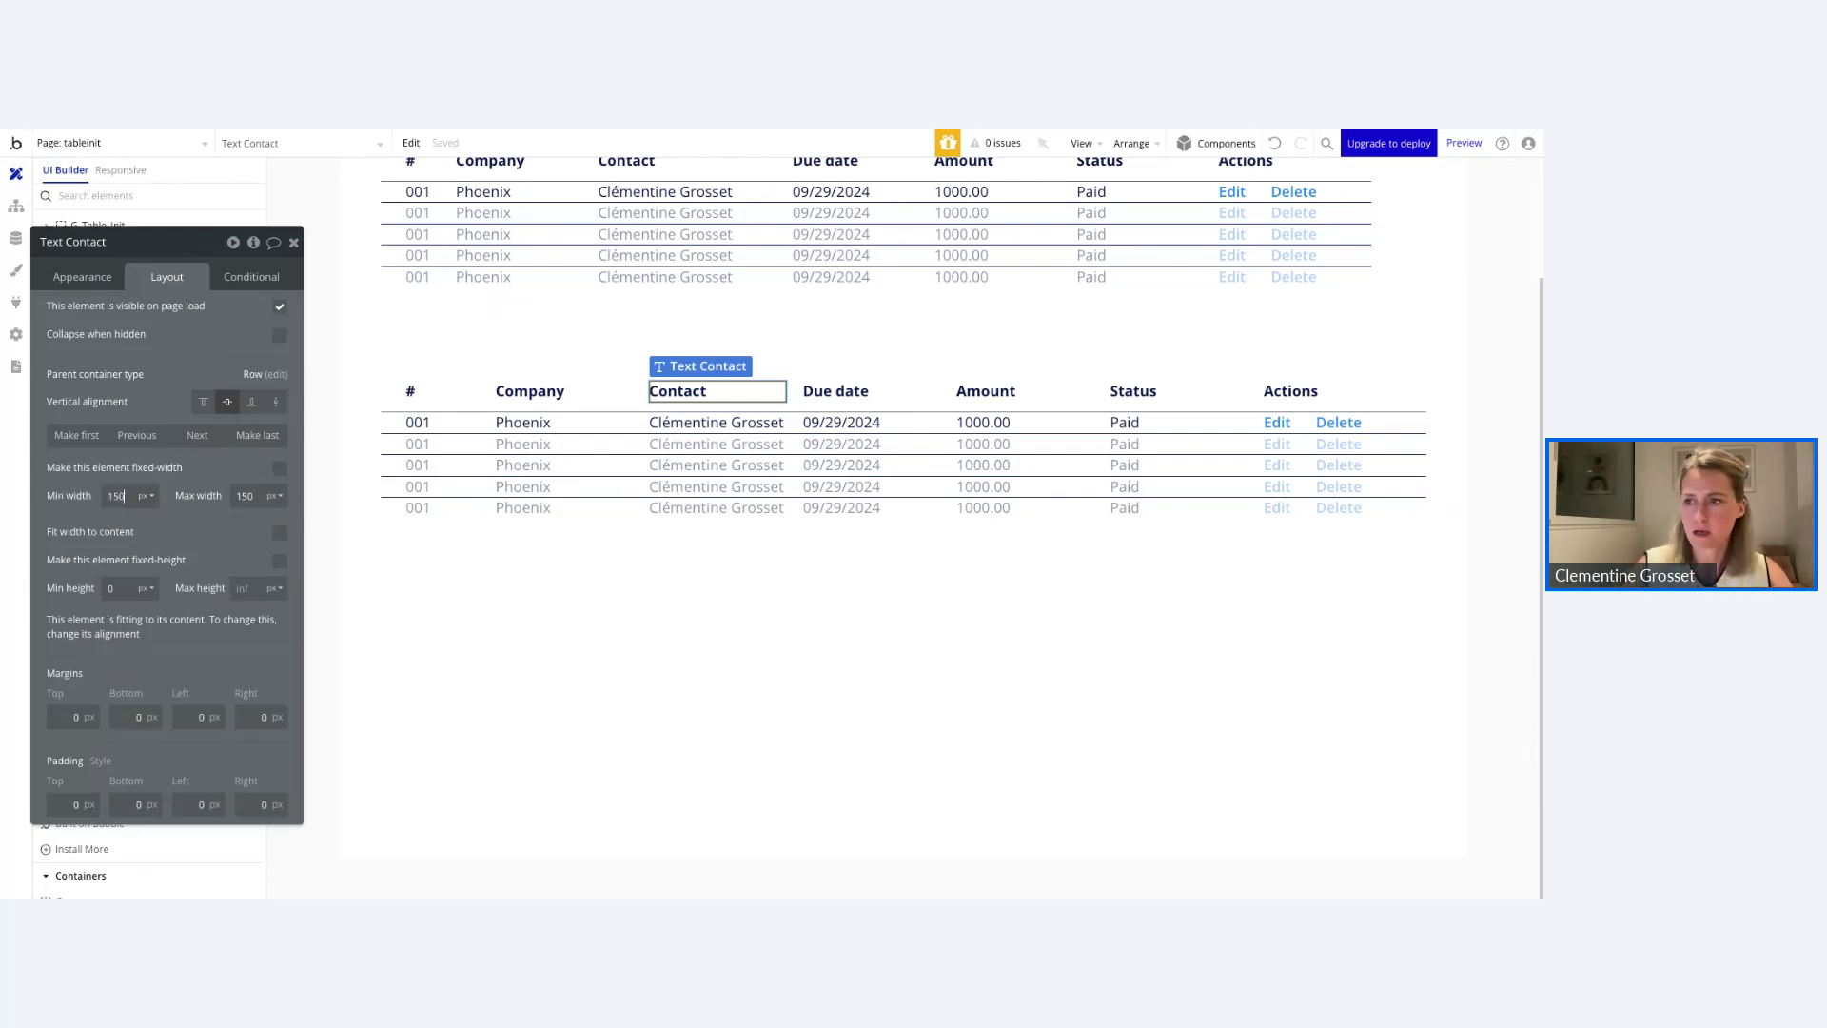
pyautogui.doubleClick(245, 496)
pyautogui.write('200')
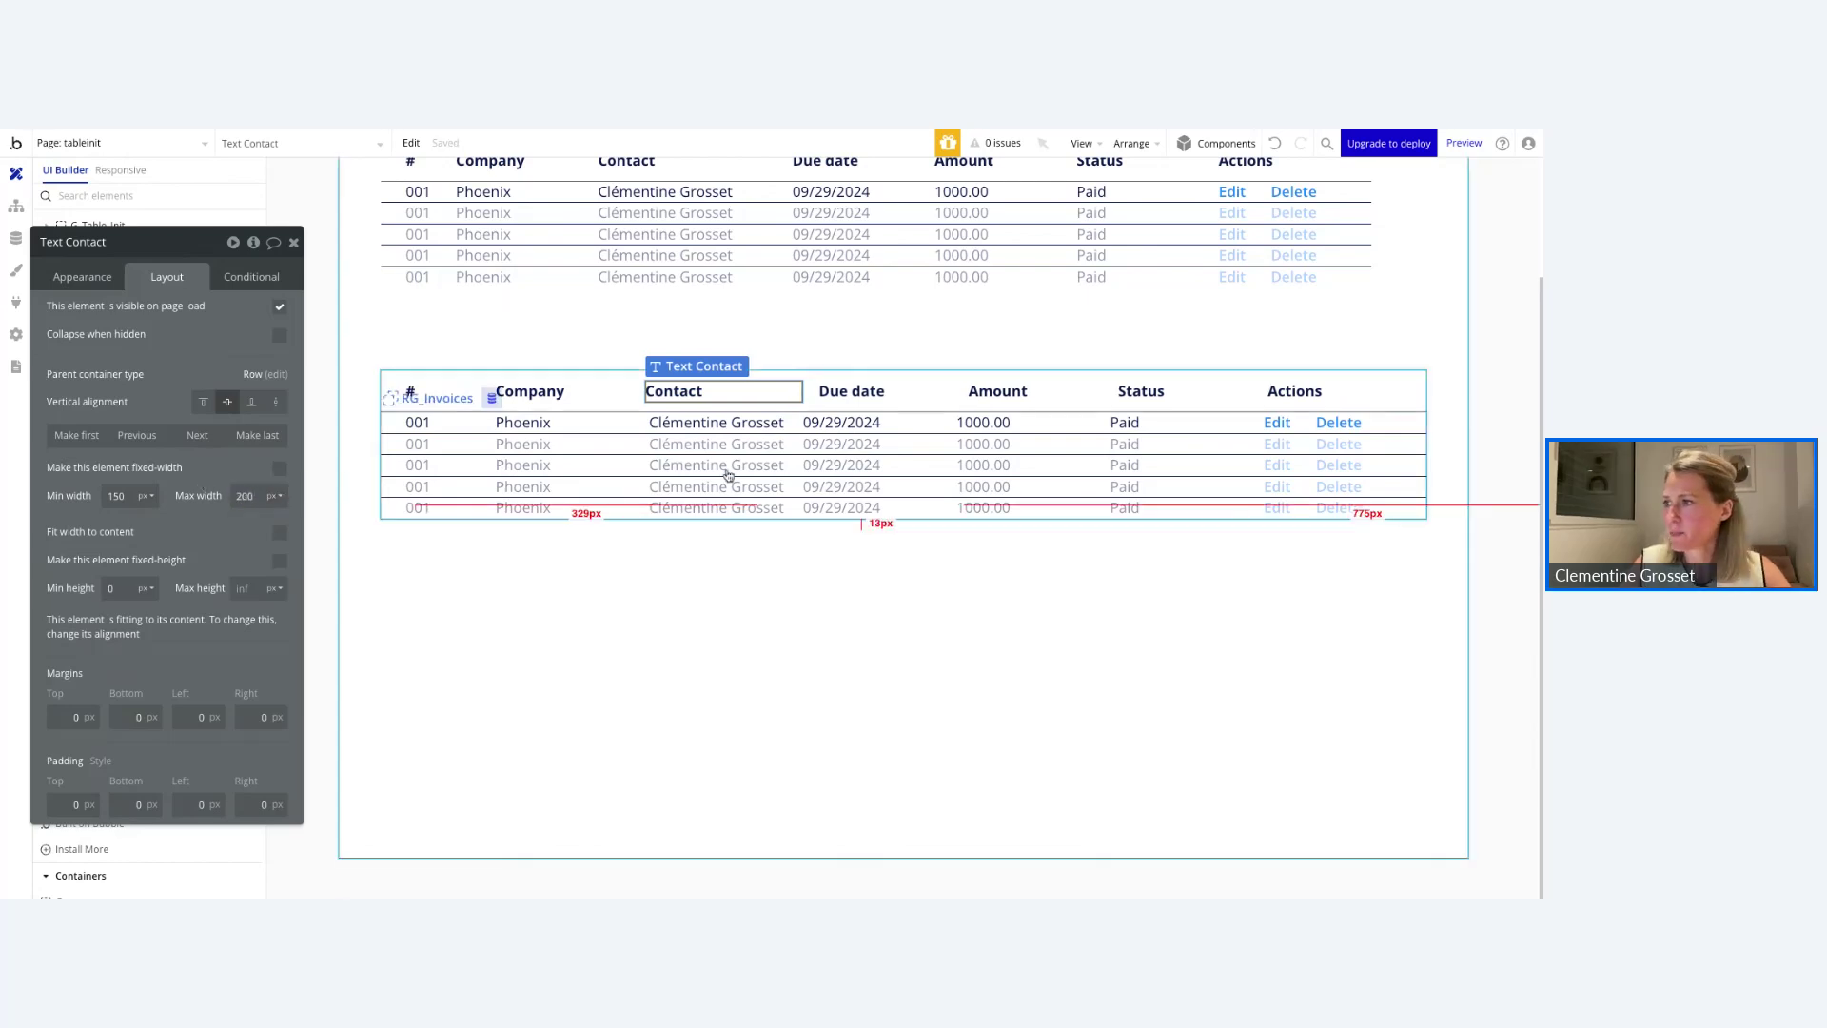
# Set the contact cell in G_NewTable's repeating group to 150 px minimum and 200 px maximum width, and switch to the page preview.
pyautogui.click(652, 449)
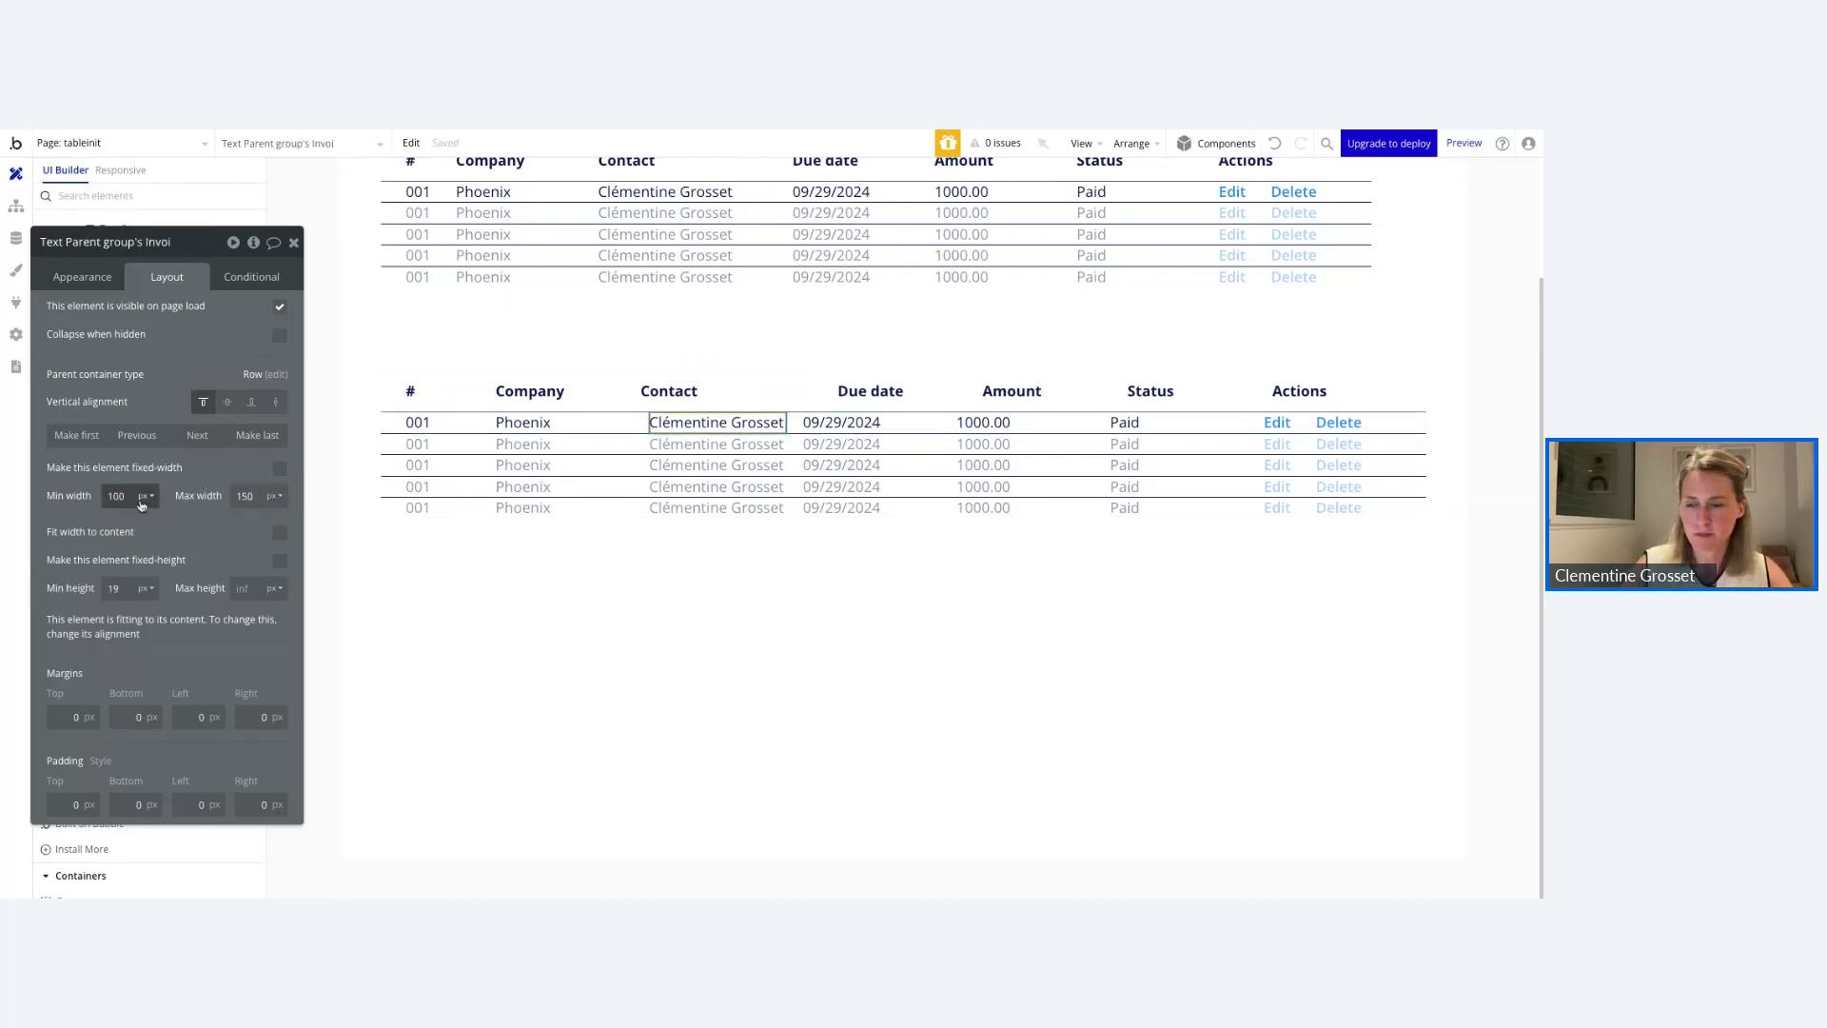
pyautogui.doubleClick(141, 502)
pyautogui.write('150')
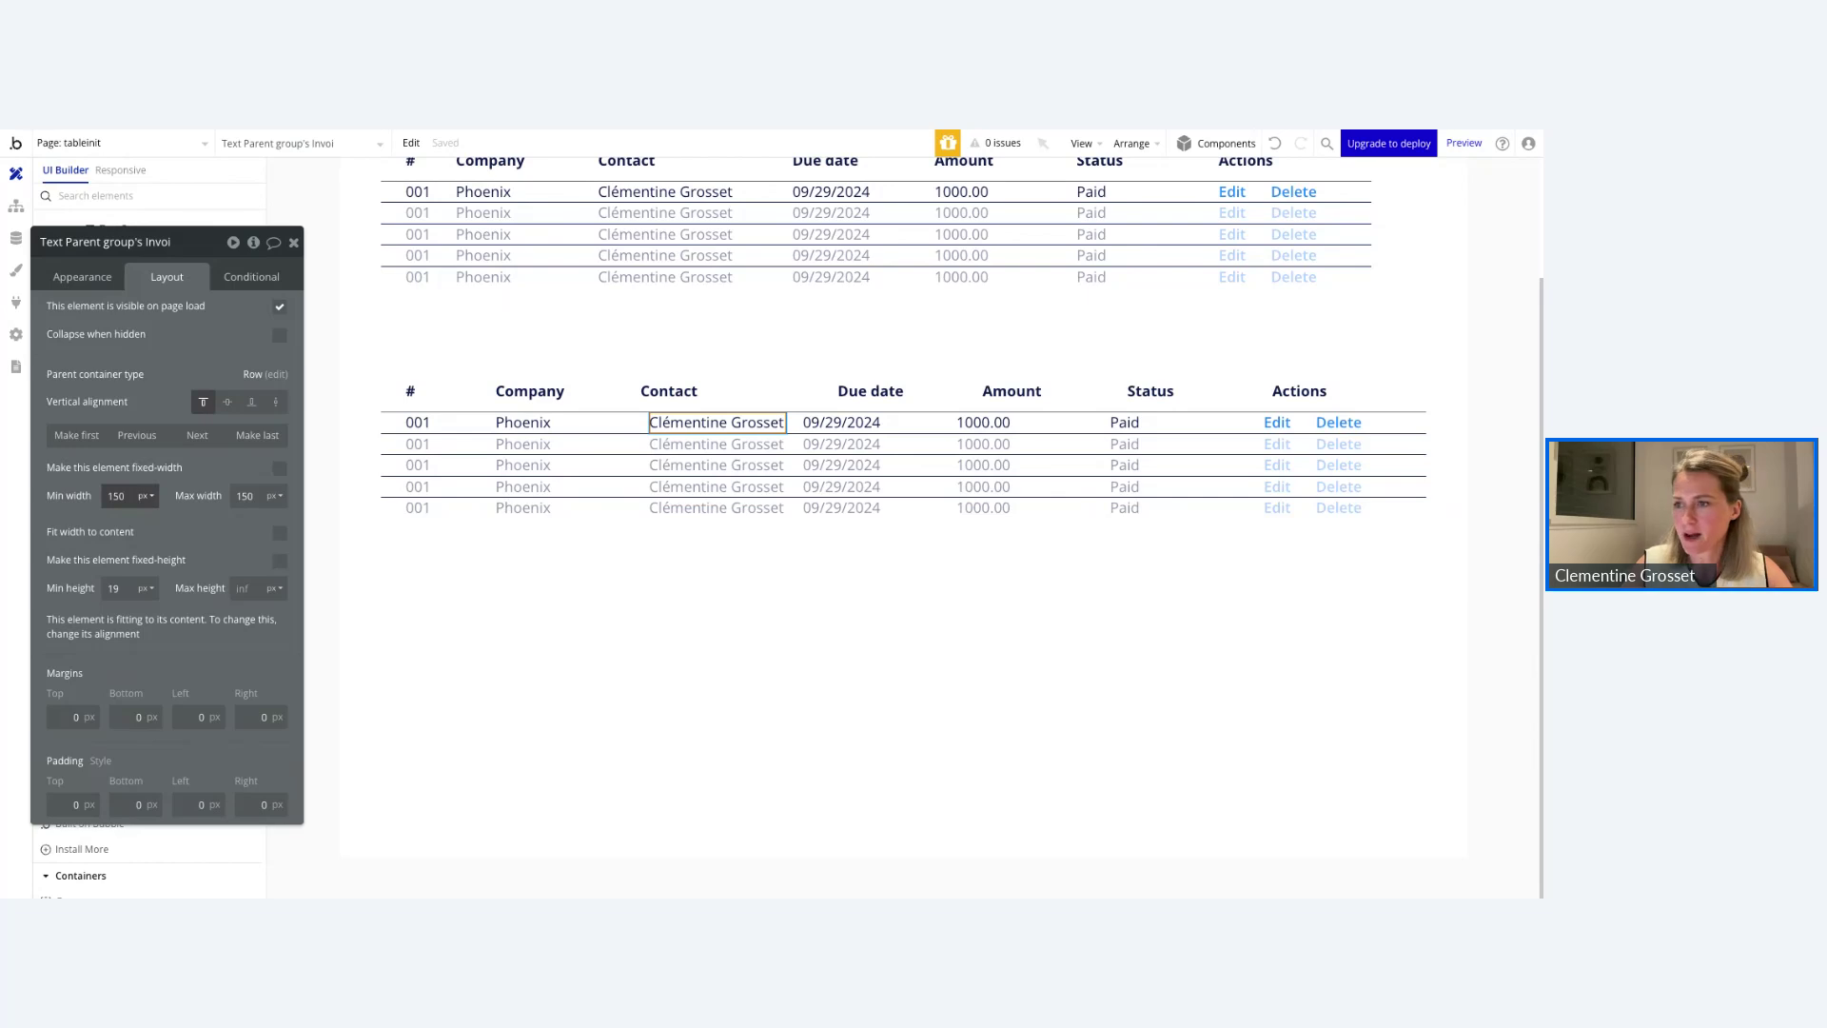
pyautogui.click(259, 497)
pyautogui.doubleClick(246, 496)
pyautogui.write('200')
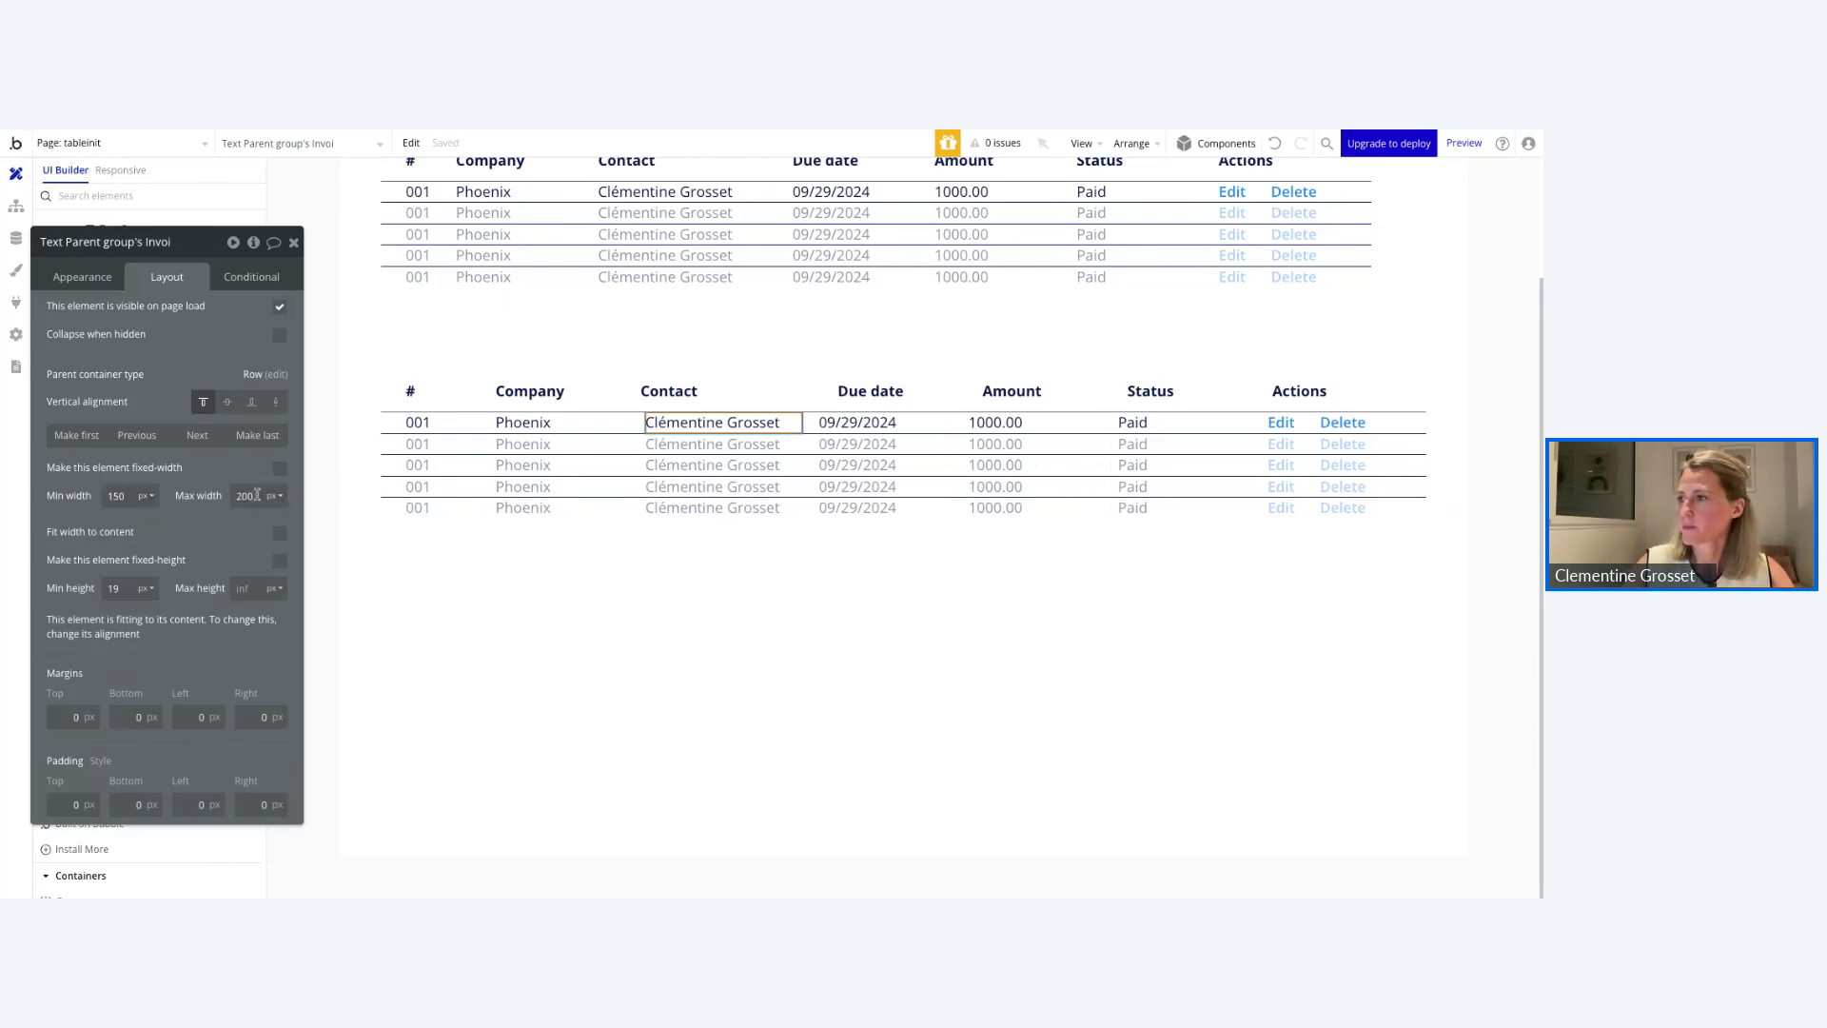
pyautogui.click(597, 574)
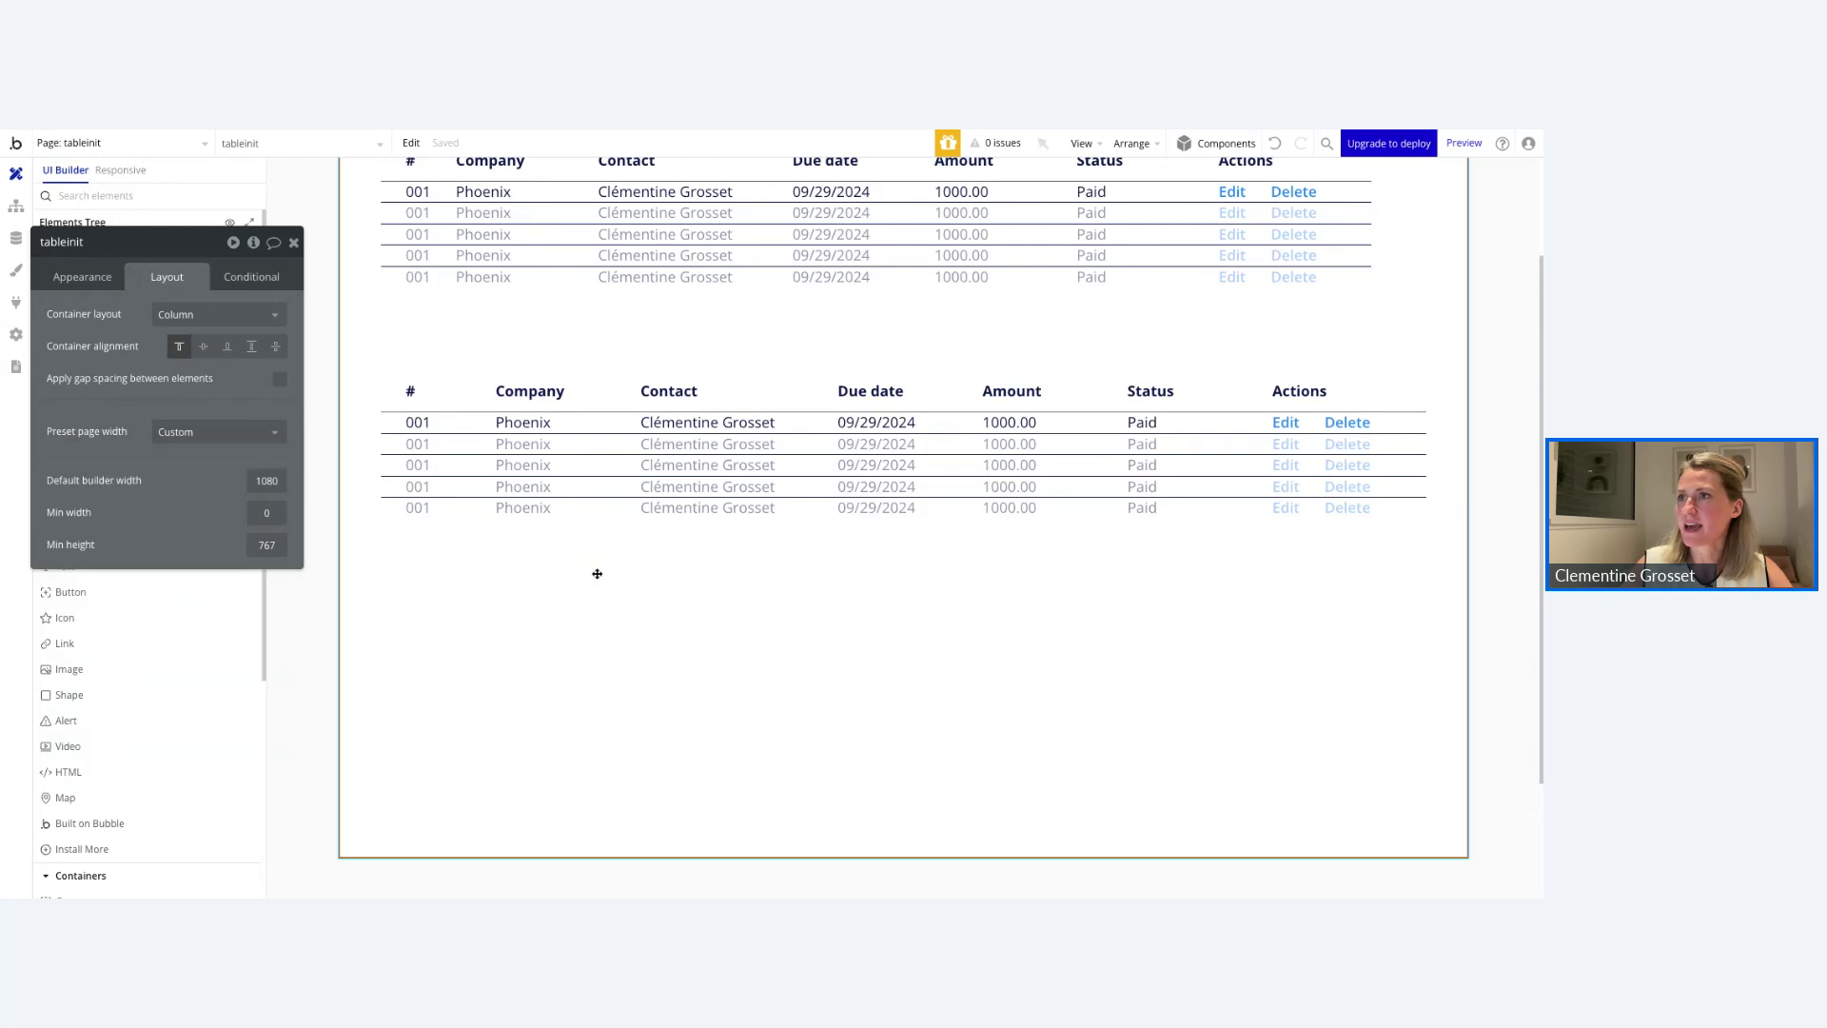
pyautogui.hotkey('ctrl', 'Tab')
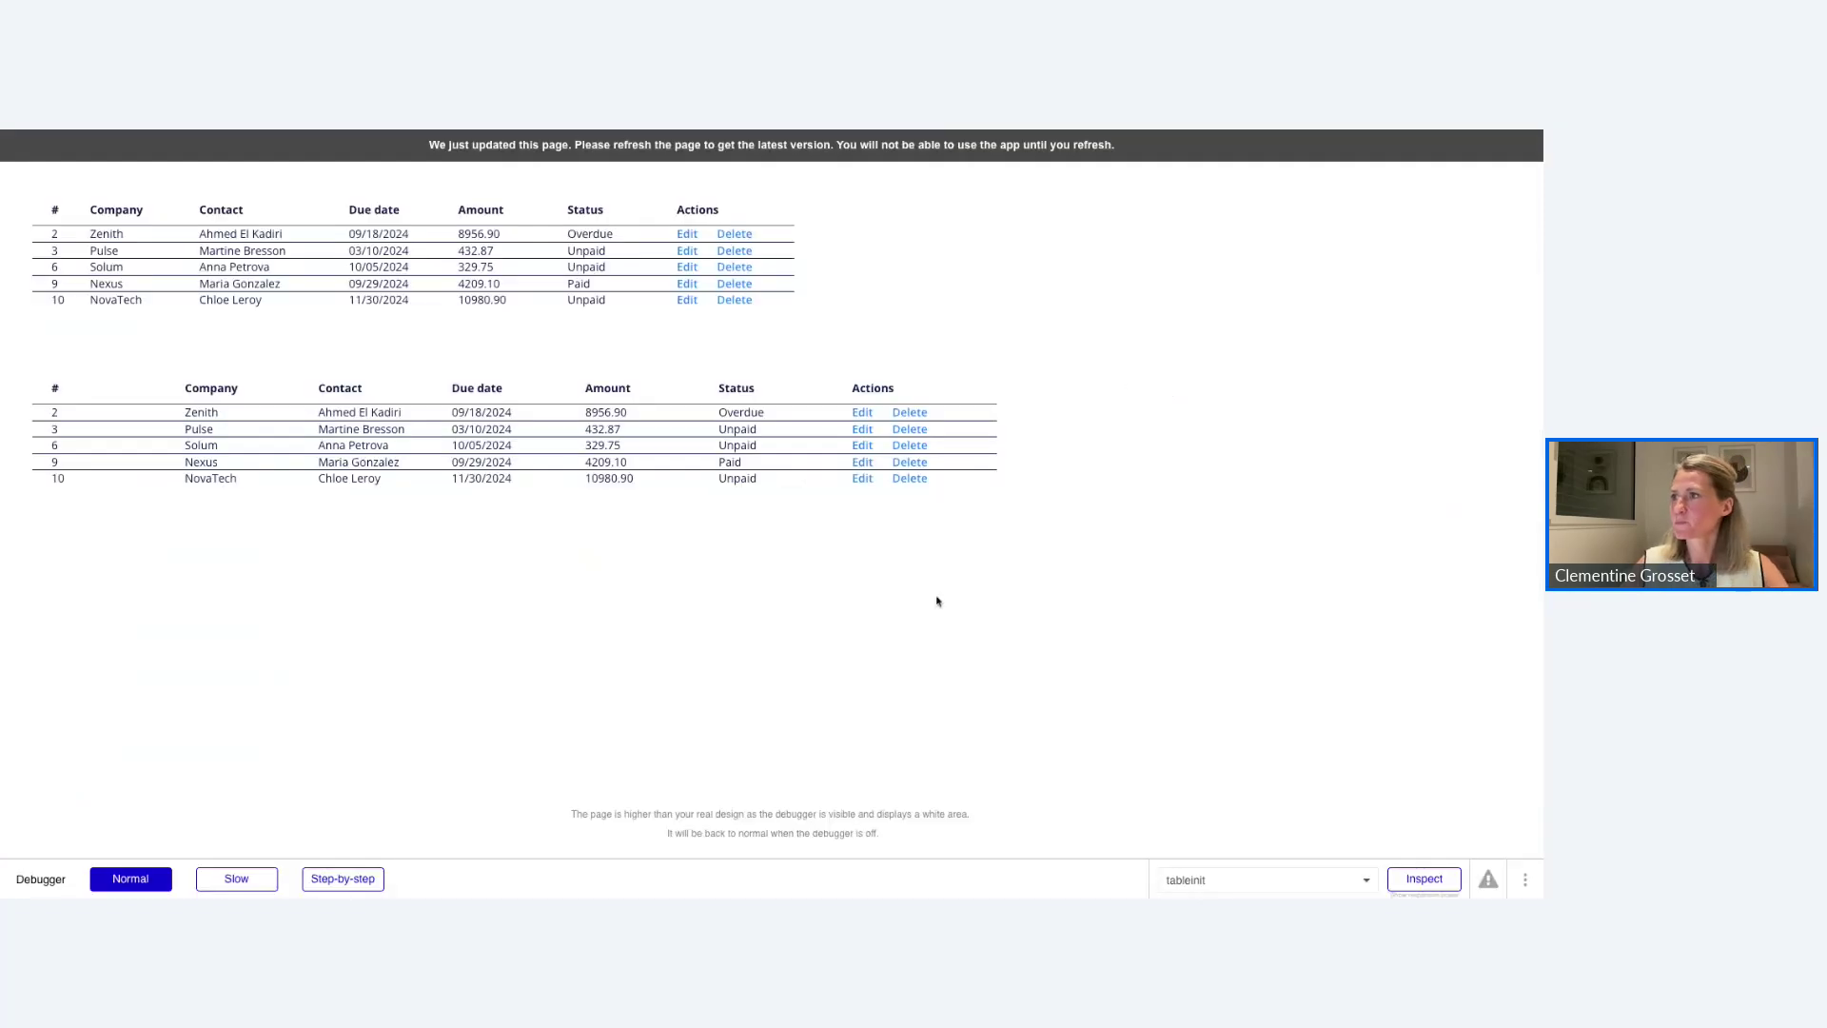
# Reload the page preview and resize its window to check the new column widths, returning to the Bubble editor.
pyautogui.hotkey('ctrl', 'r')
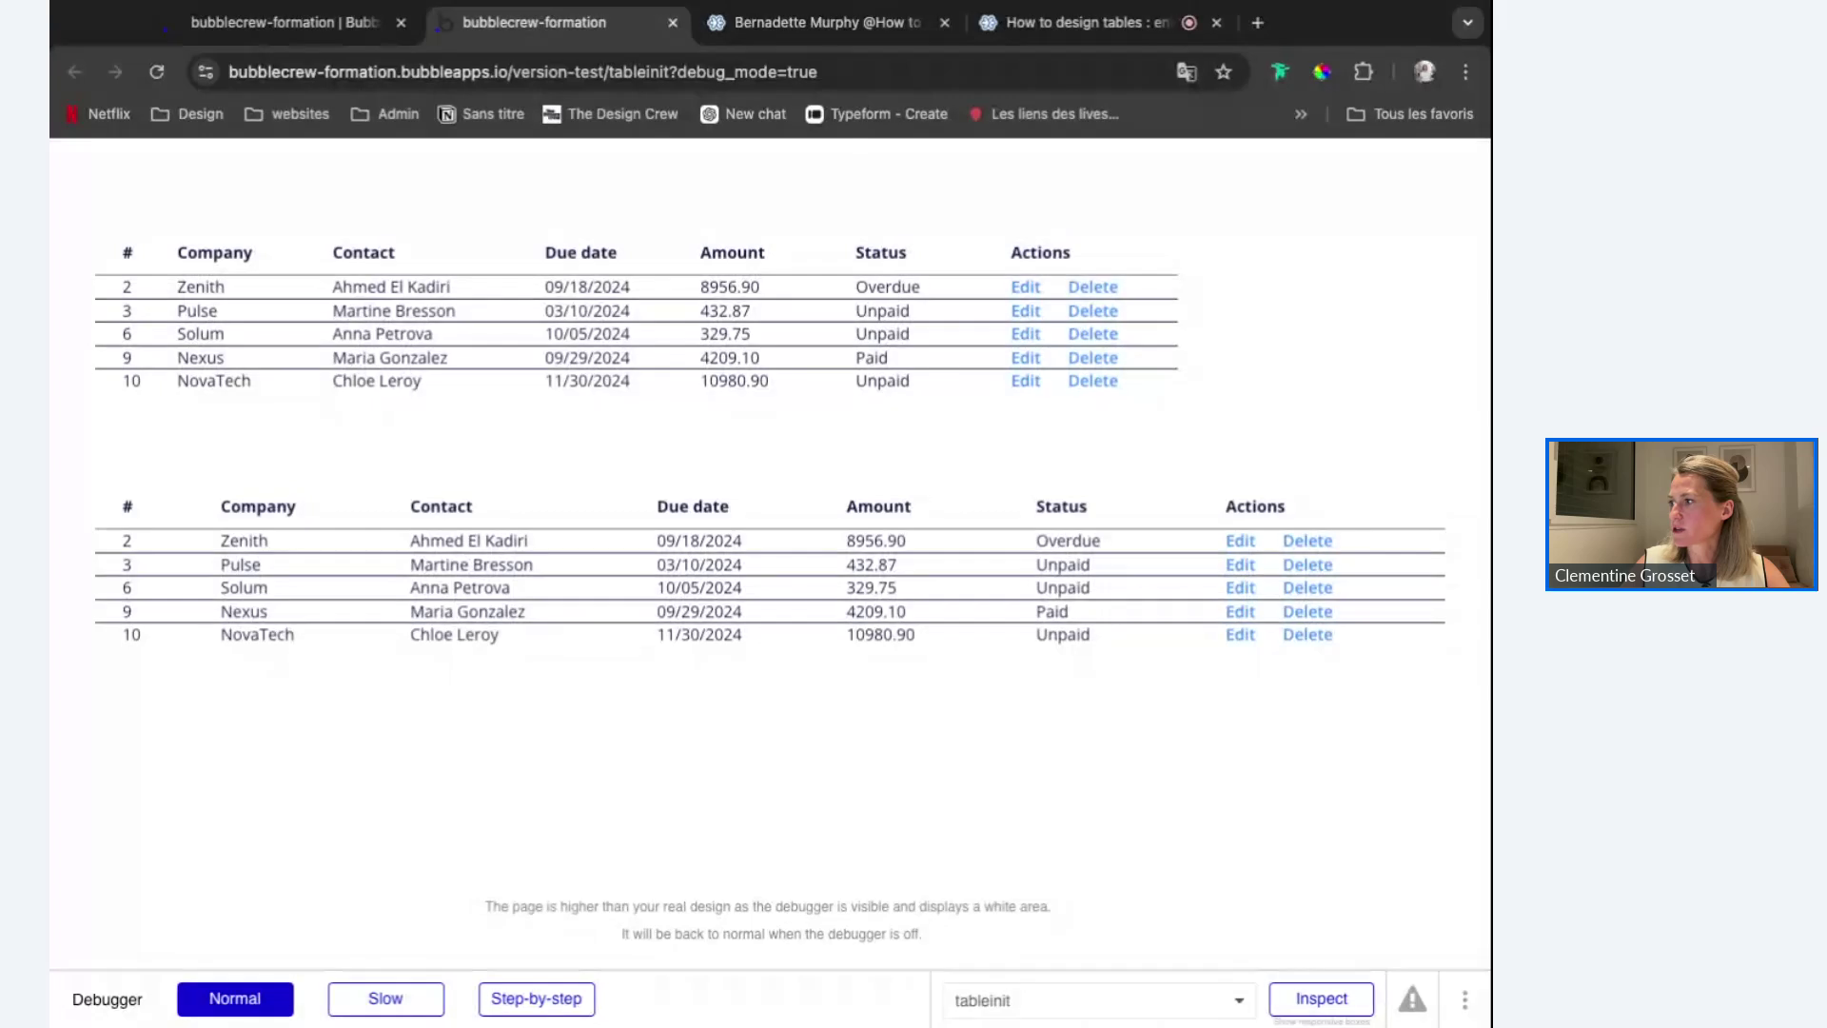
pyautogui.moveTo(1491, 514); pyautogui.dragTo(1676, 514)
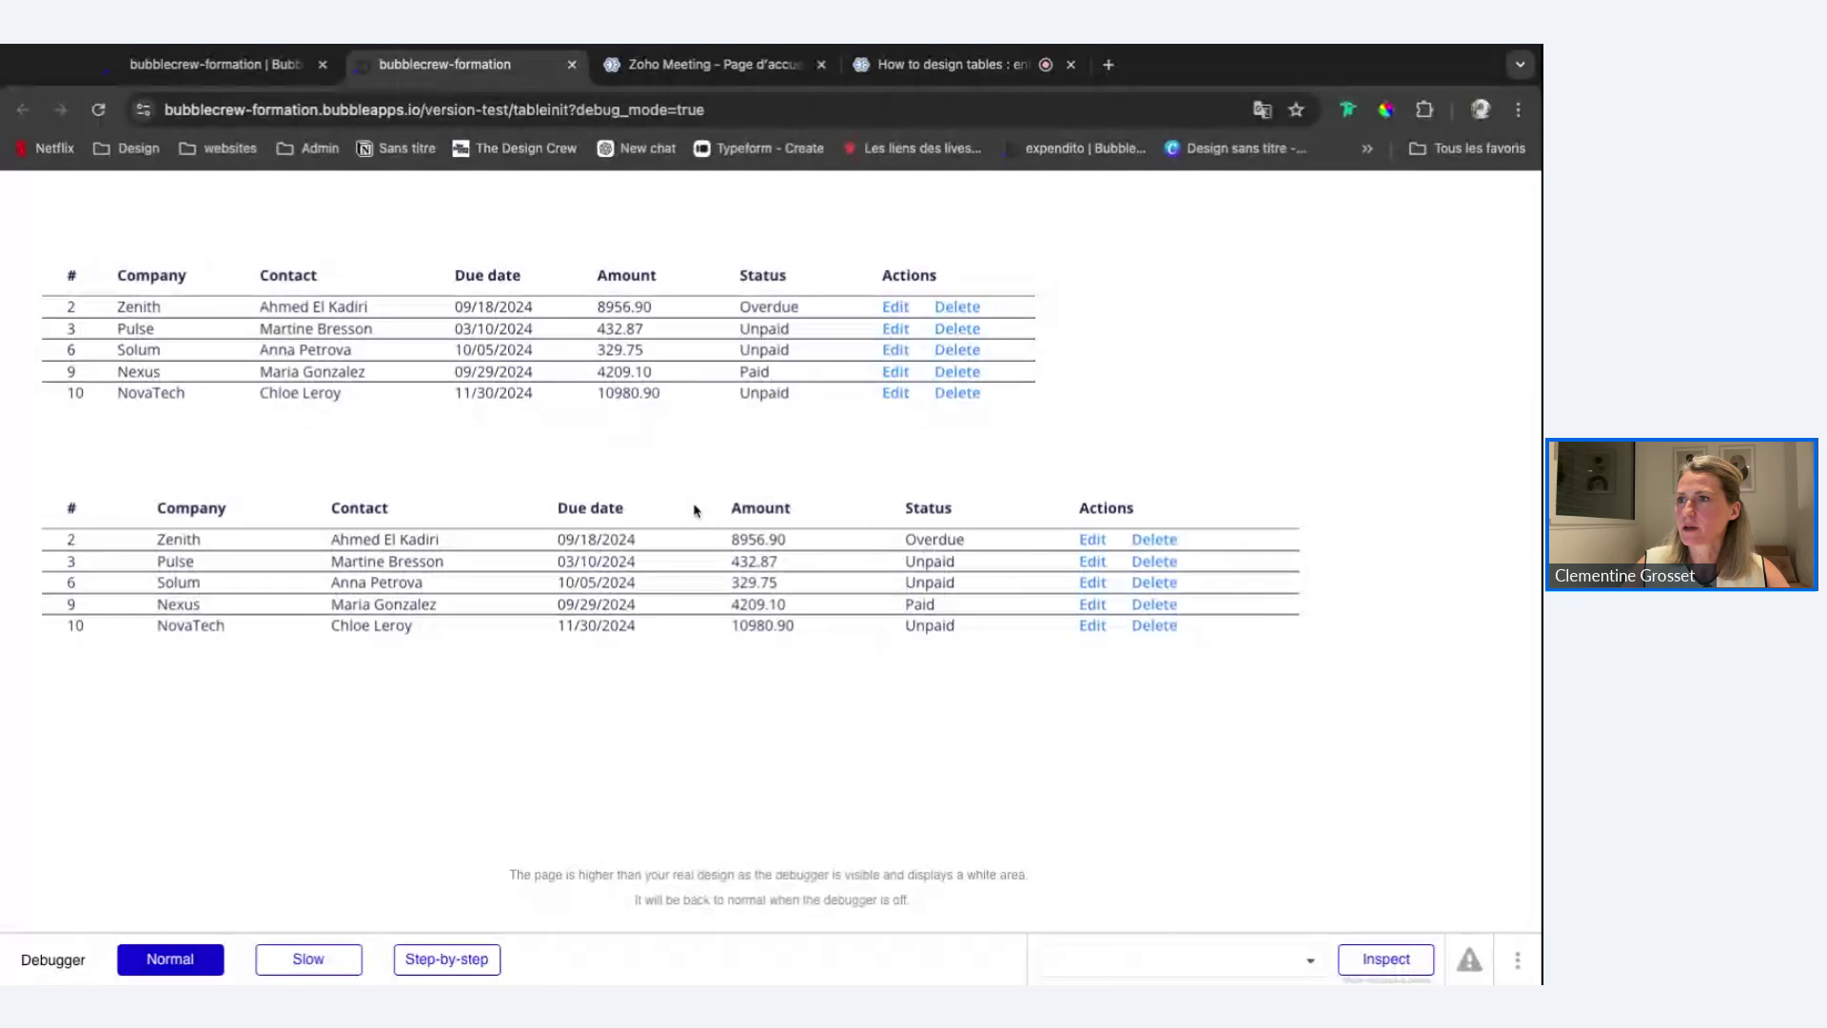
pyautogui.click(80, 77)
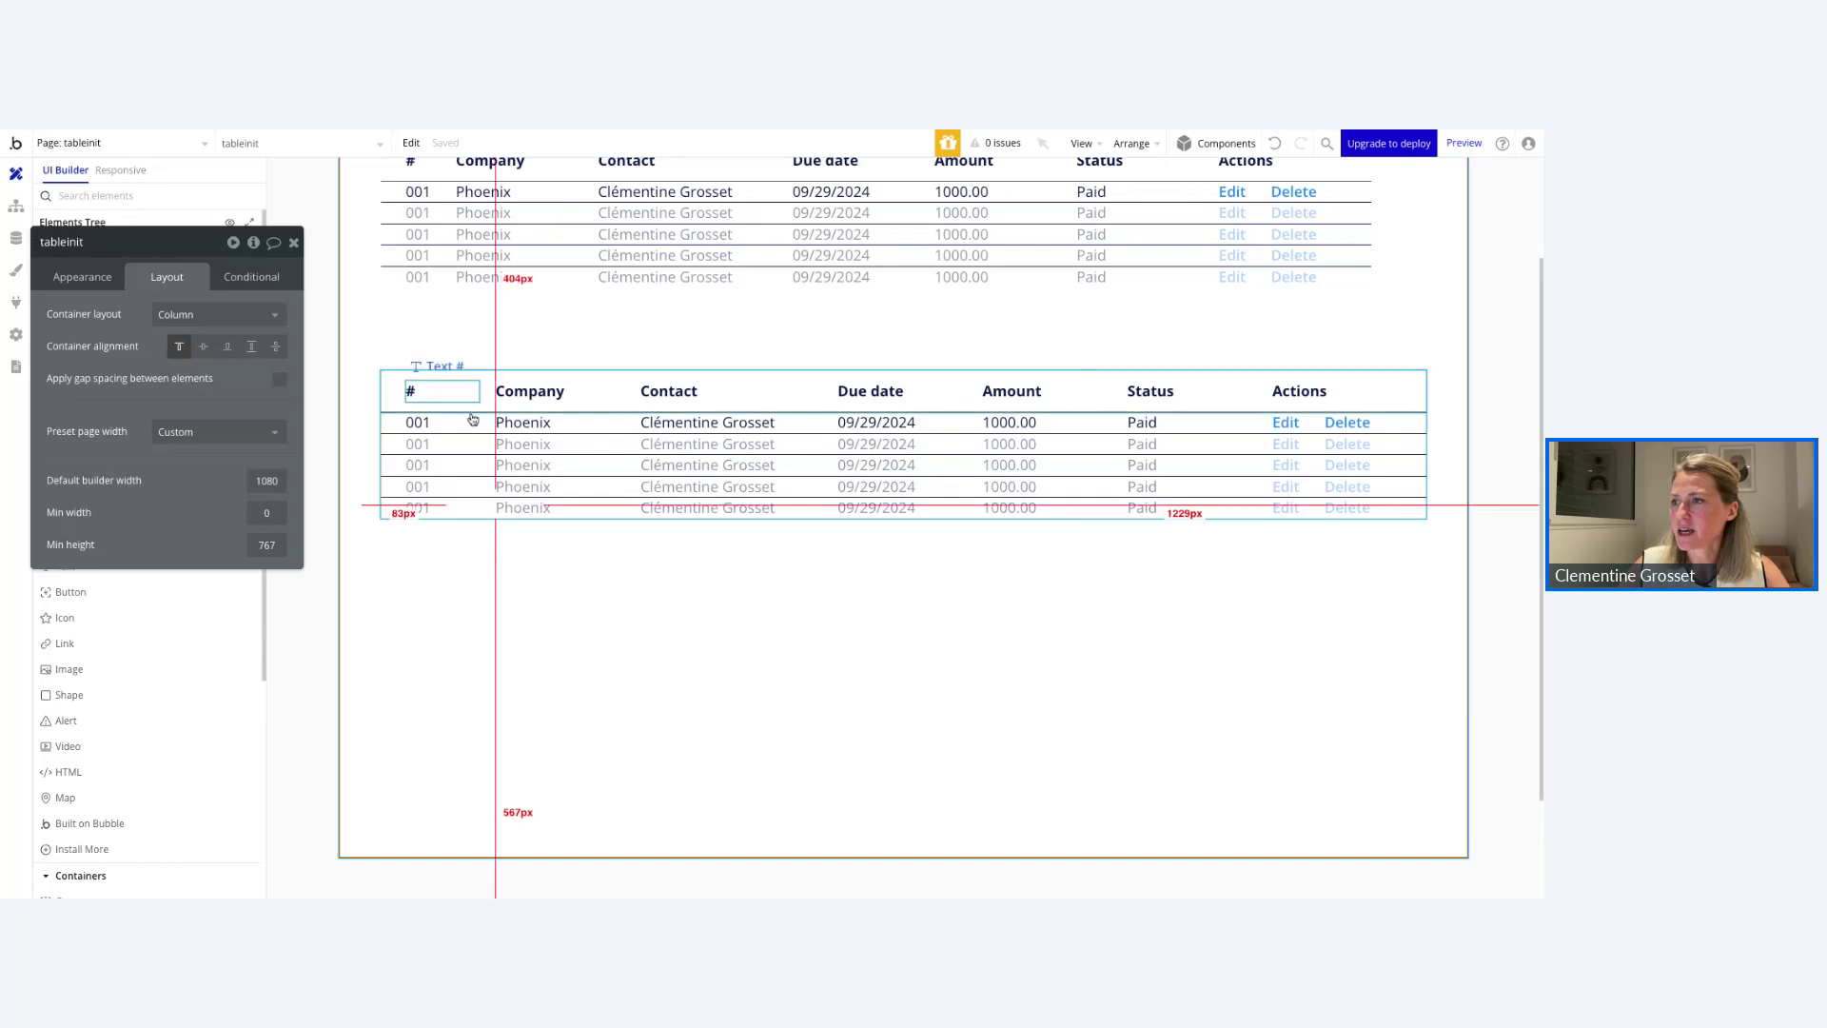
# Turn off the fixed number of rows for G_NewTable's RG_Invoices repeating group and set its minimum row height to 48 px.
pyautogui.click(373, 430)
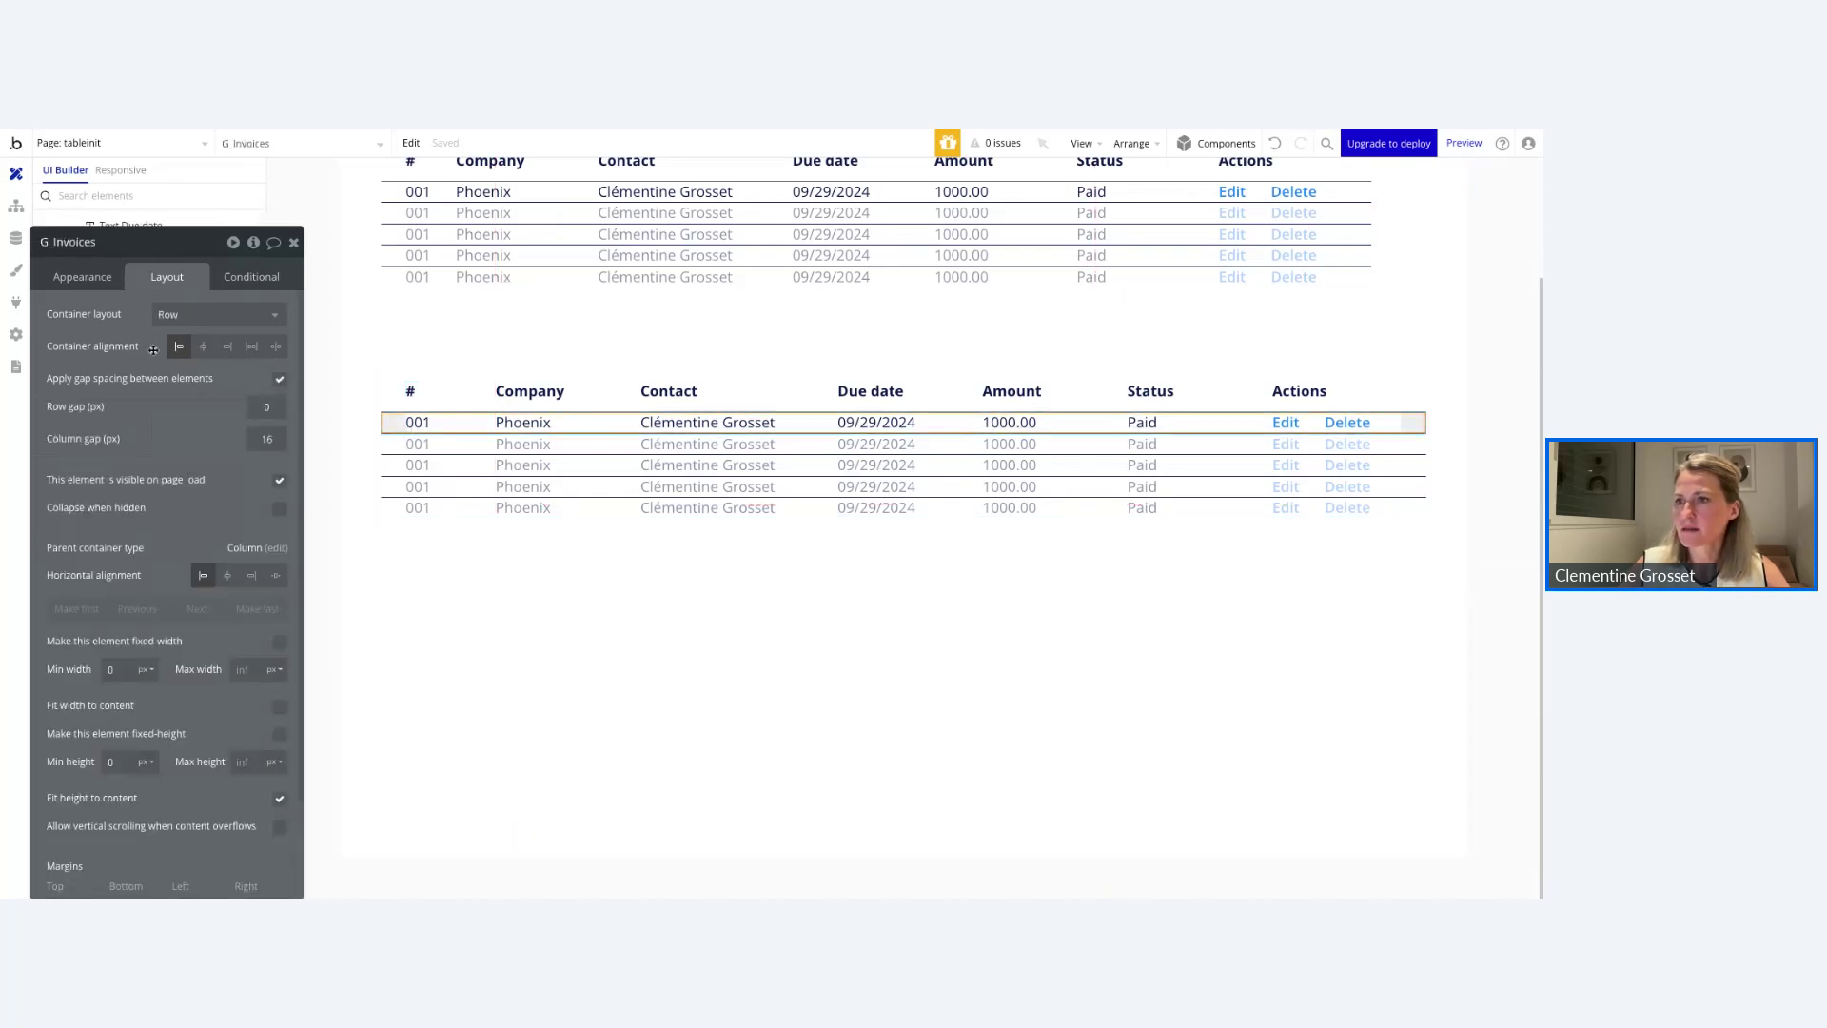
pyautogui.click(100, 283)
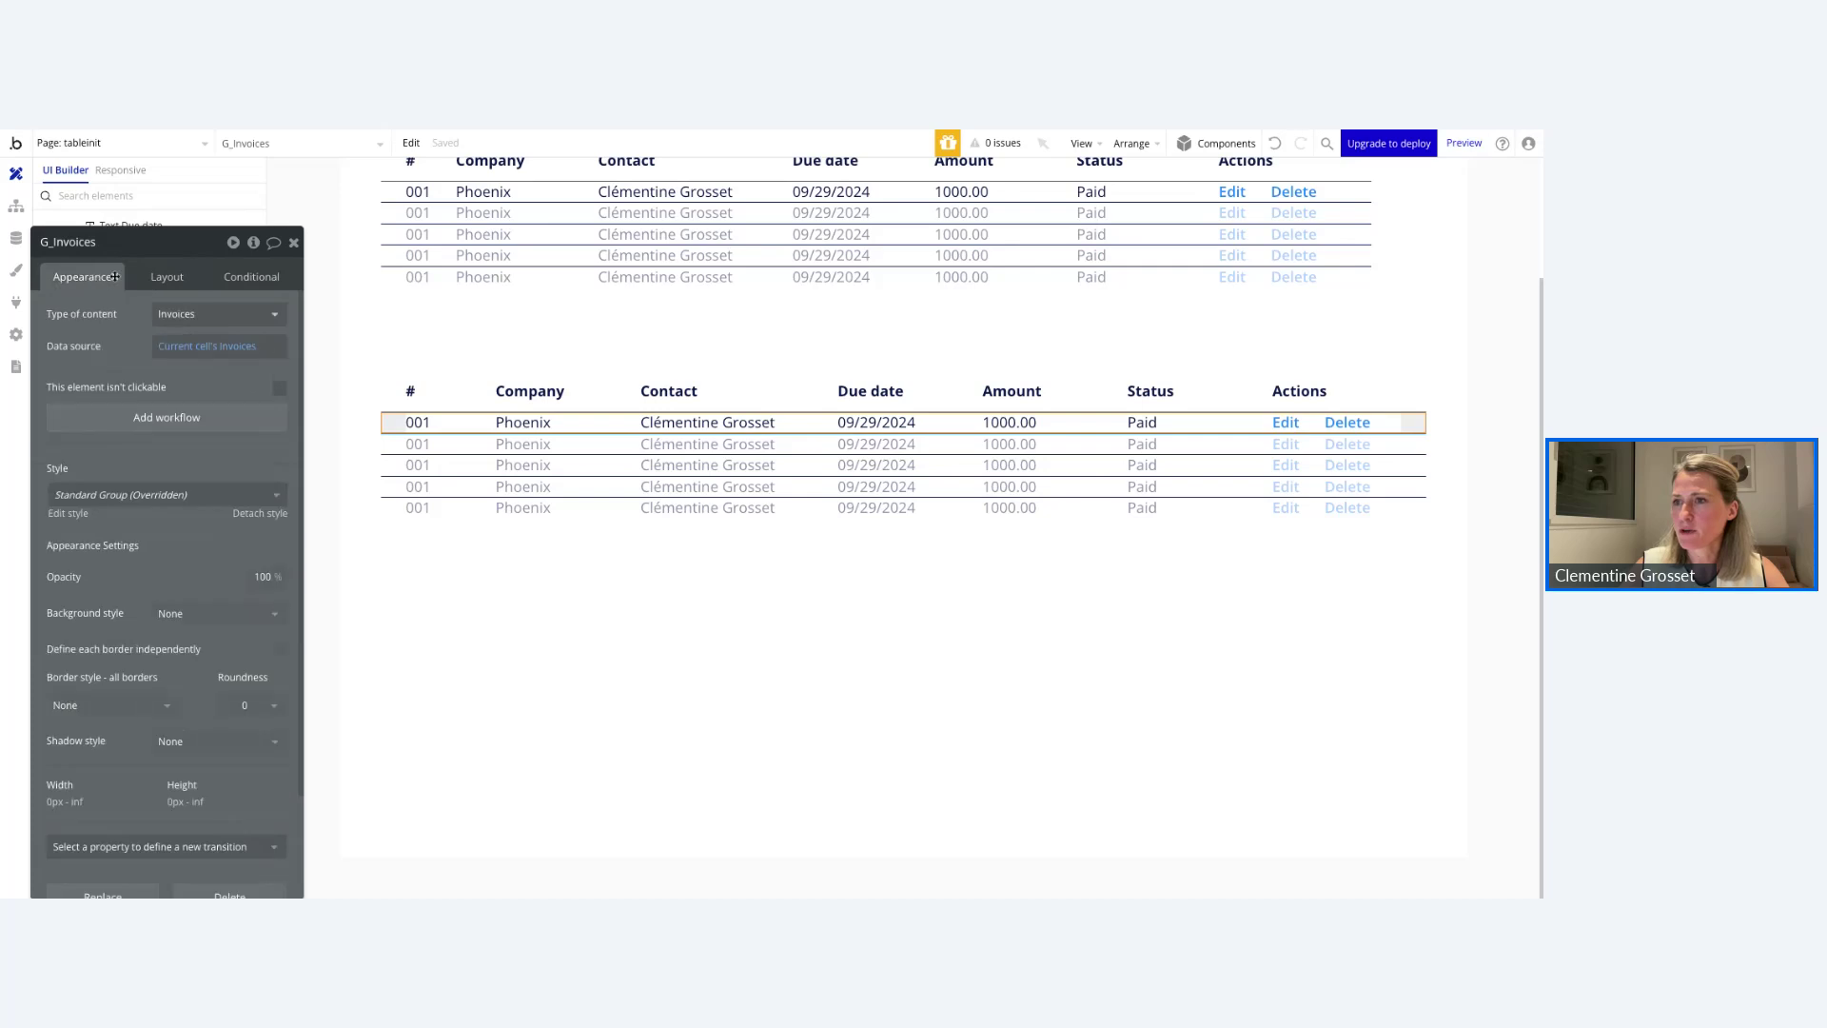
pyautogui.click(167, 276)
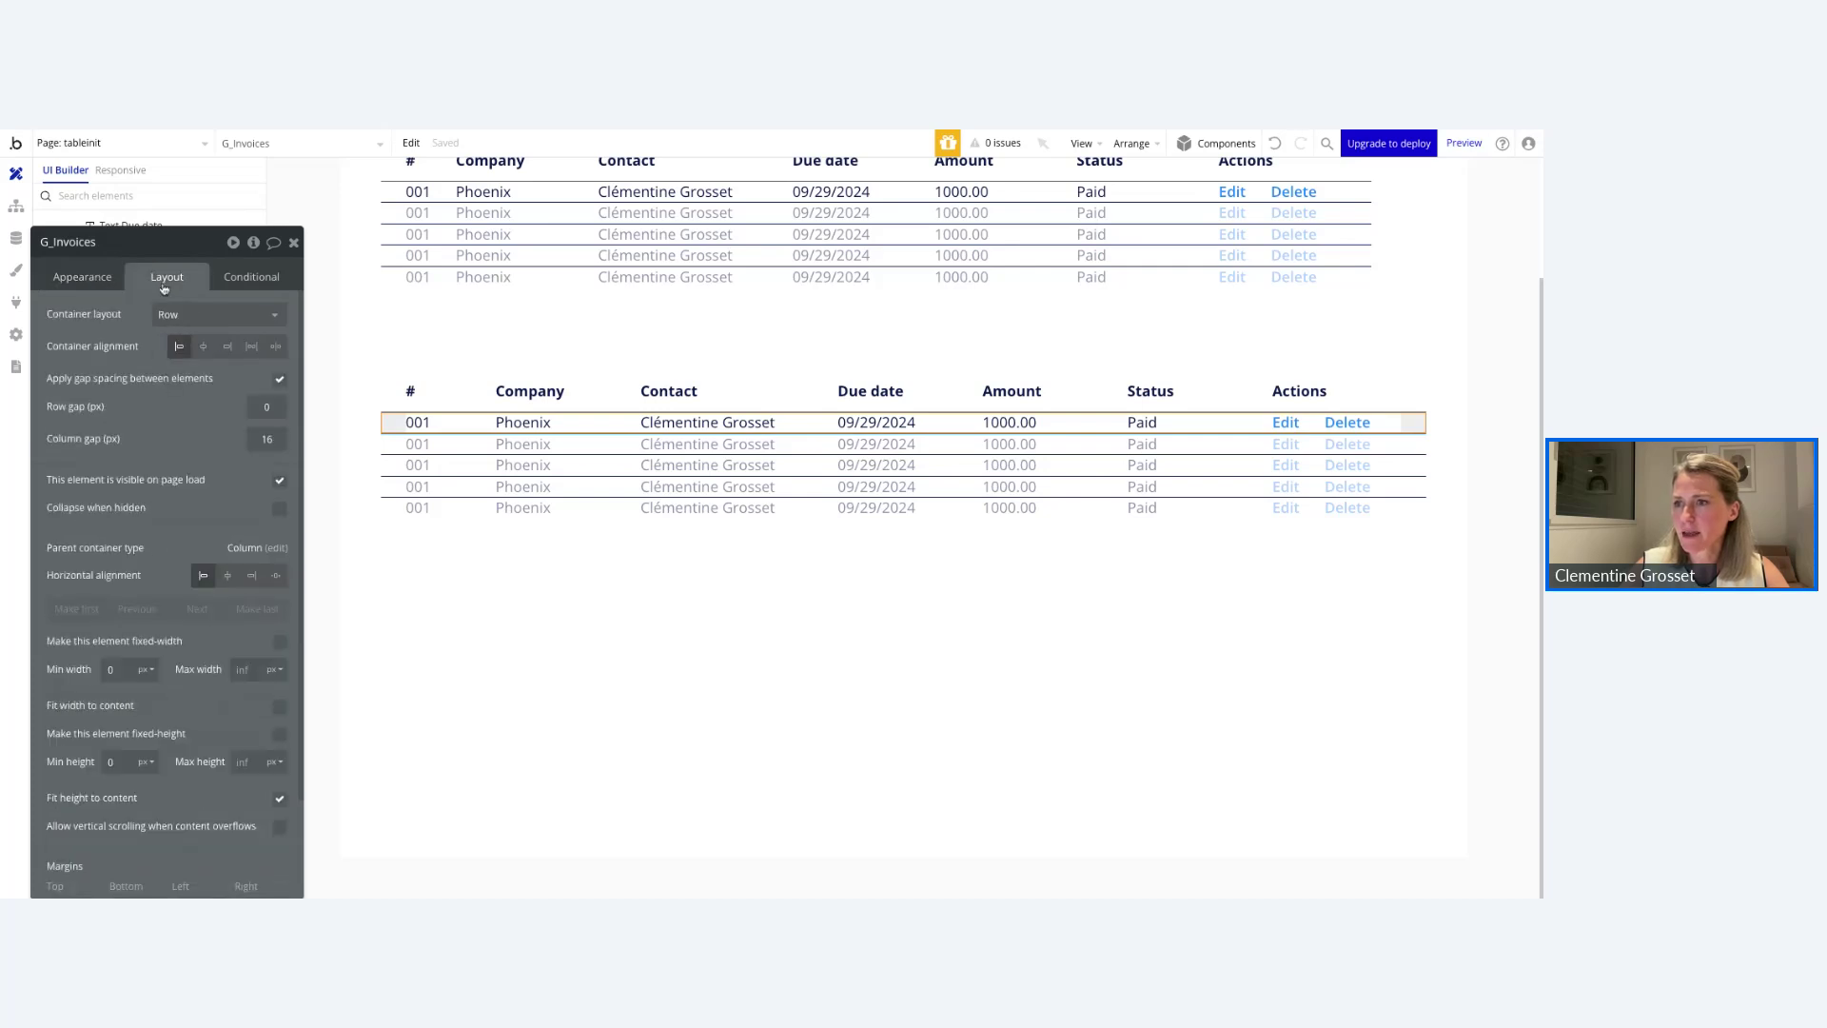
pyautogui.scroll(-1, 197, 603)
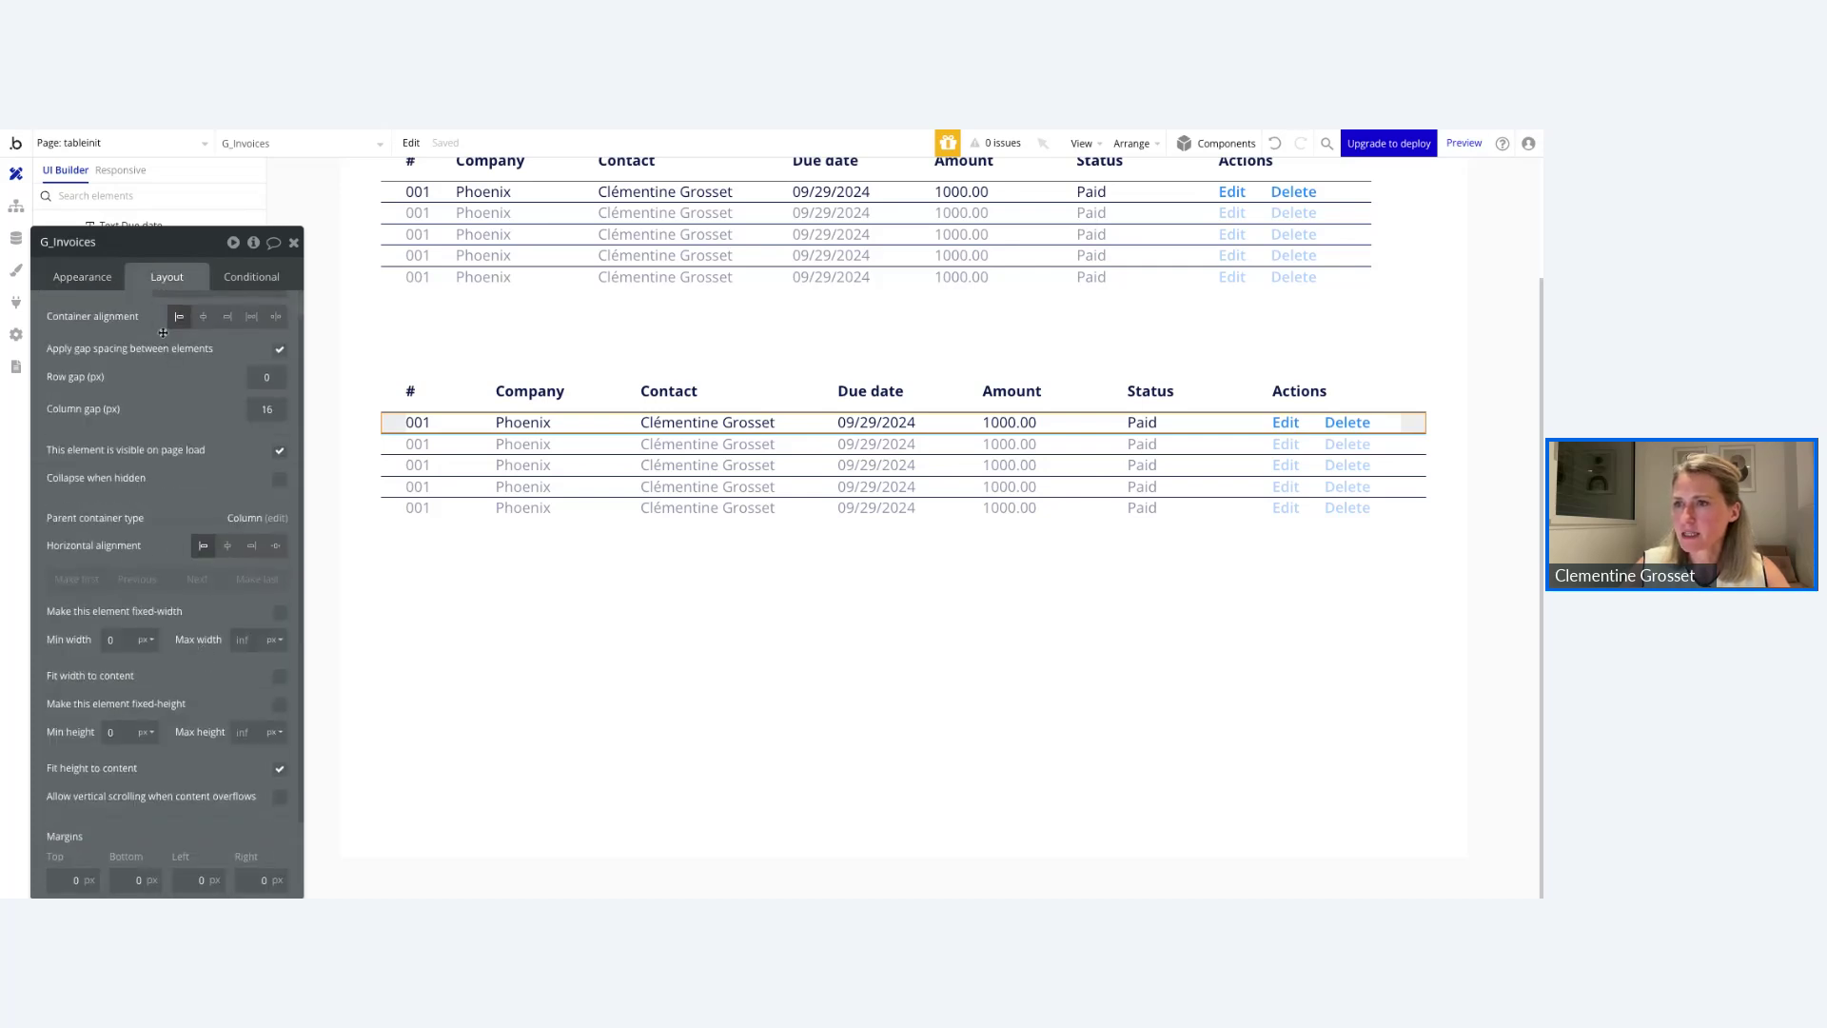
pyautogui.scroll(1, 163, 332)
pyautogui.moveTo(183, 247); pyautogui.dragTo(923, 519)
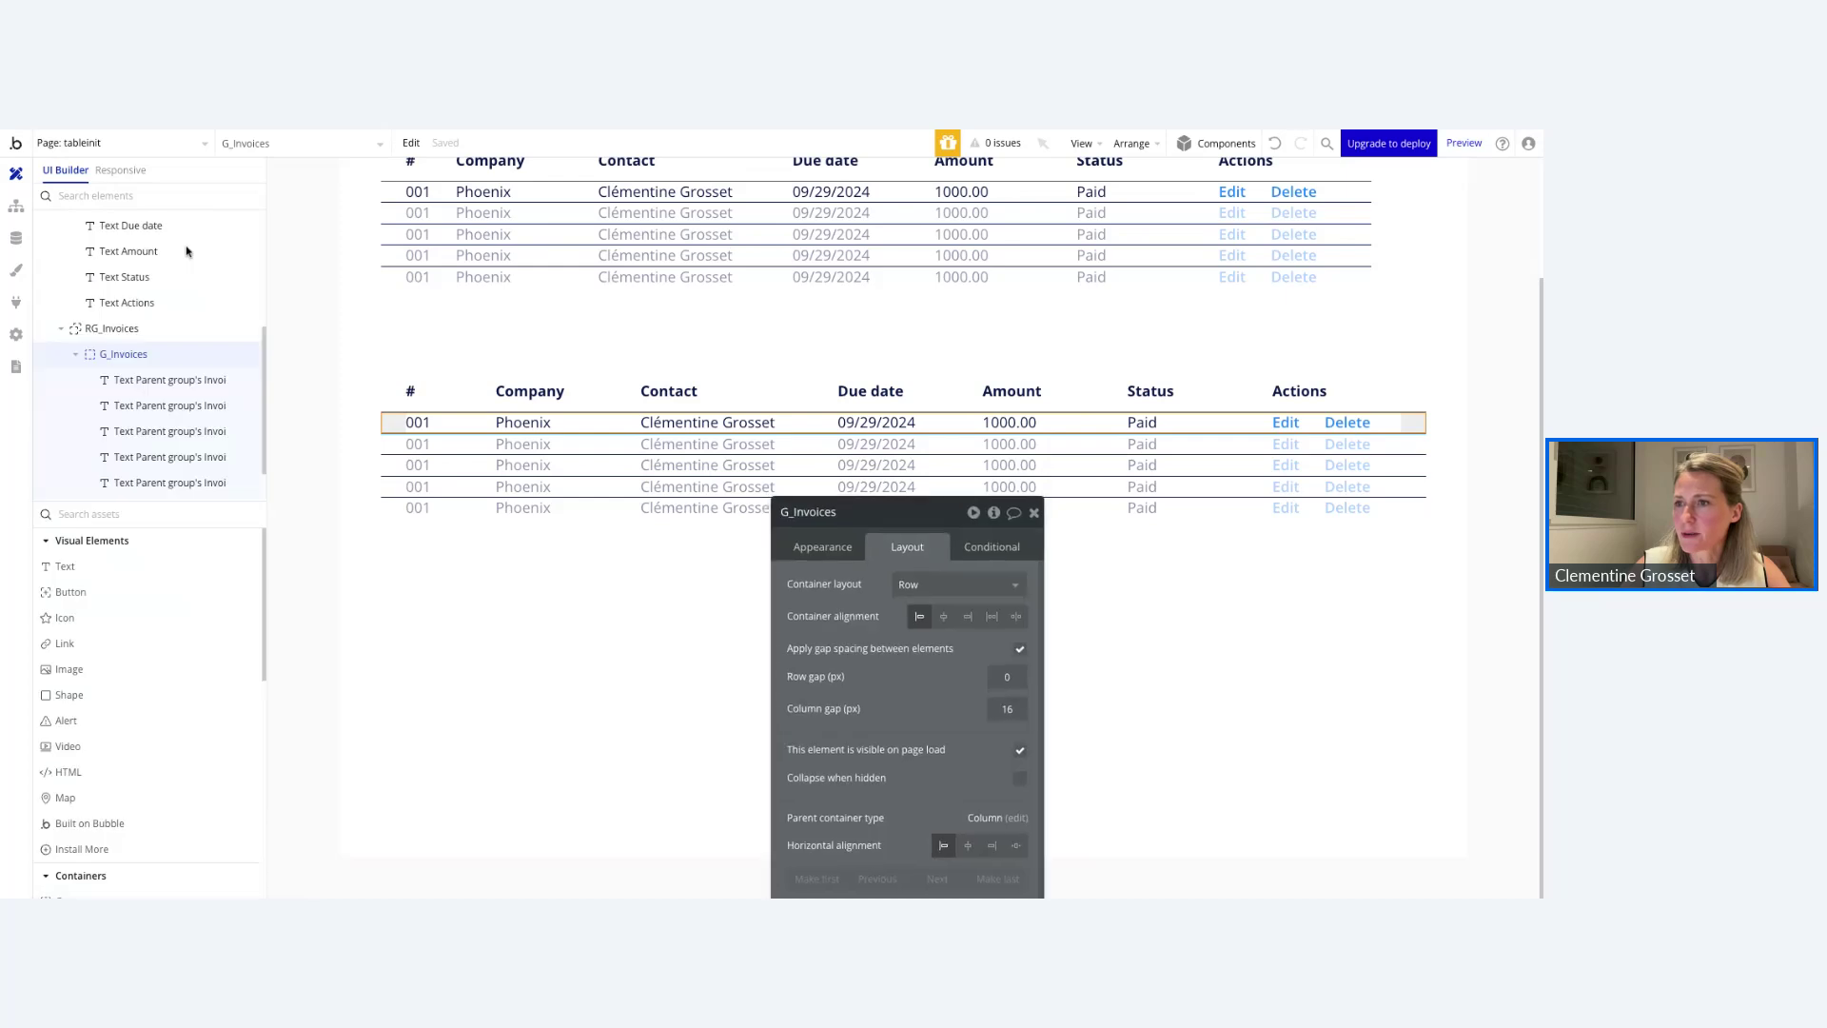
pyautogui.click(114, 328)
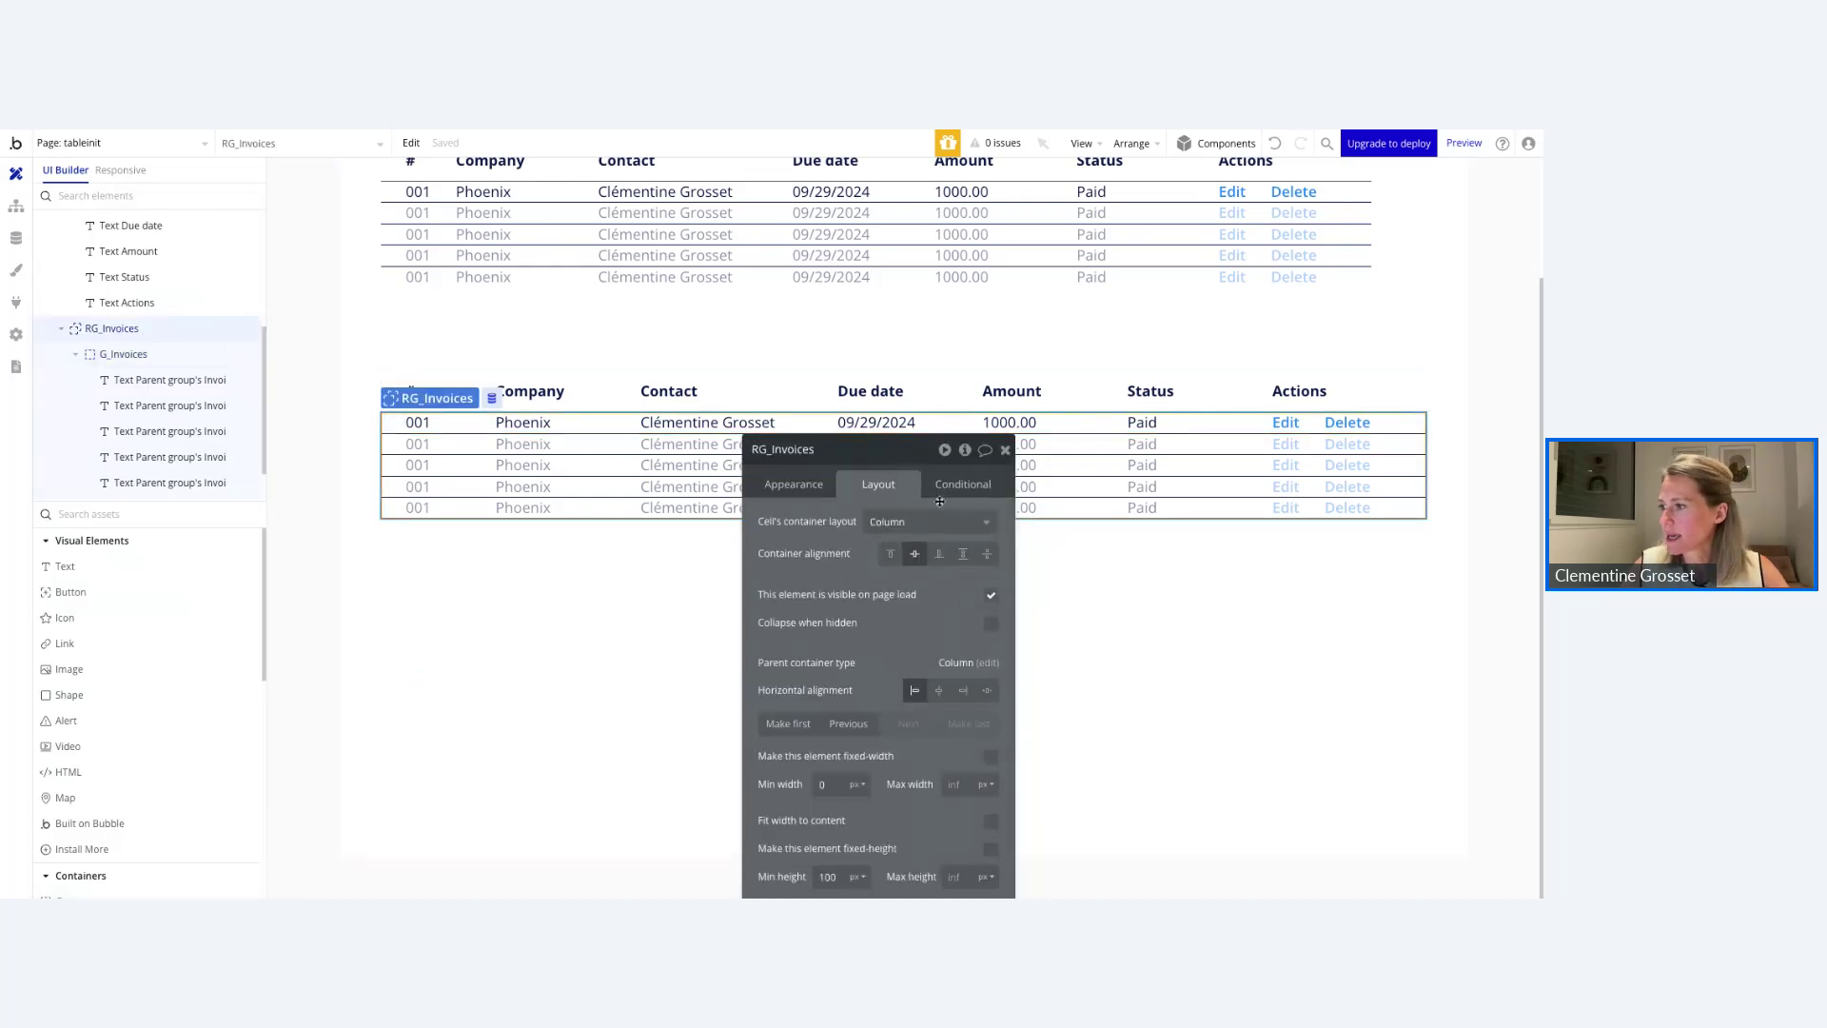
pyautogui.click(805, 488)
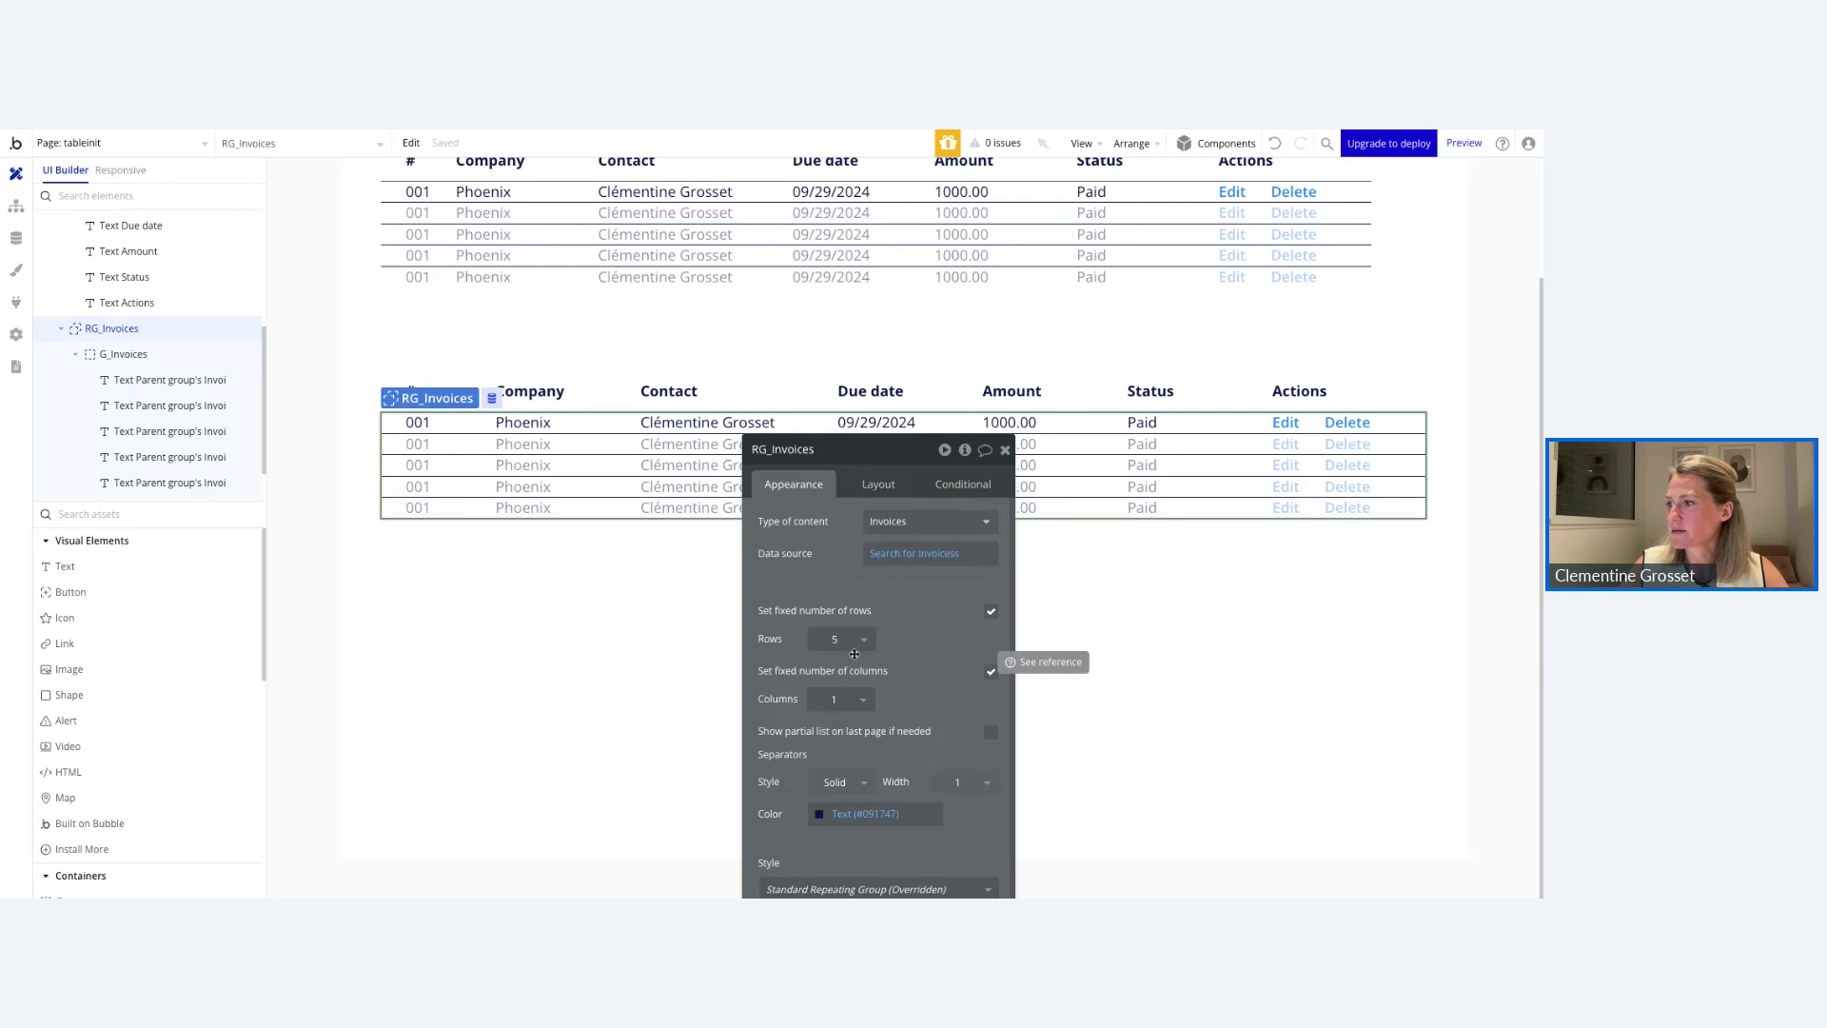
pyautogui.click(991, 612)
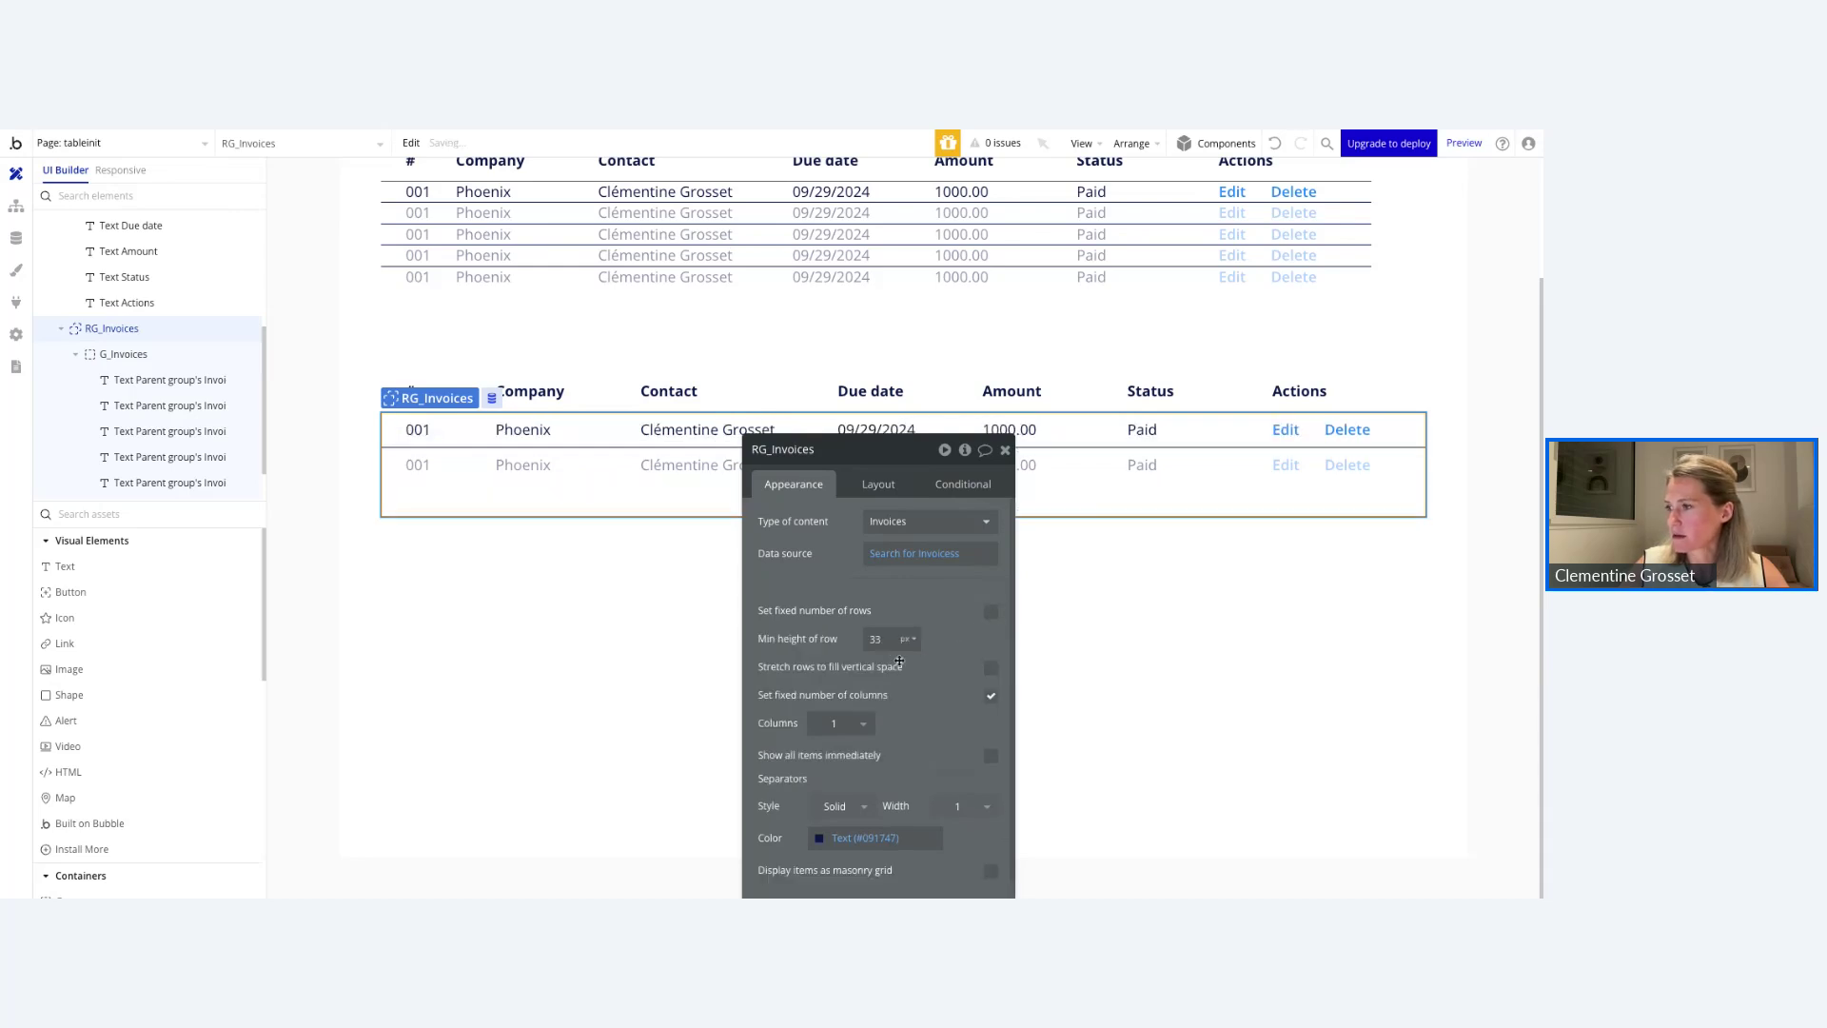
pyautogui.click(892, 650)
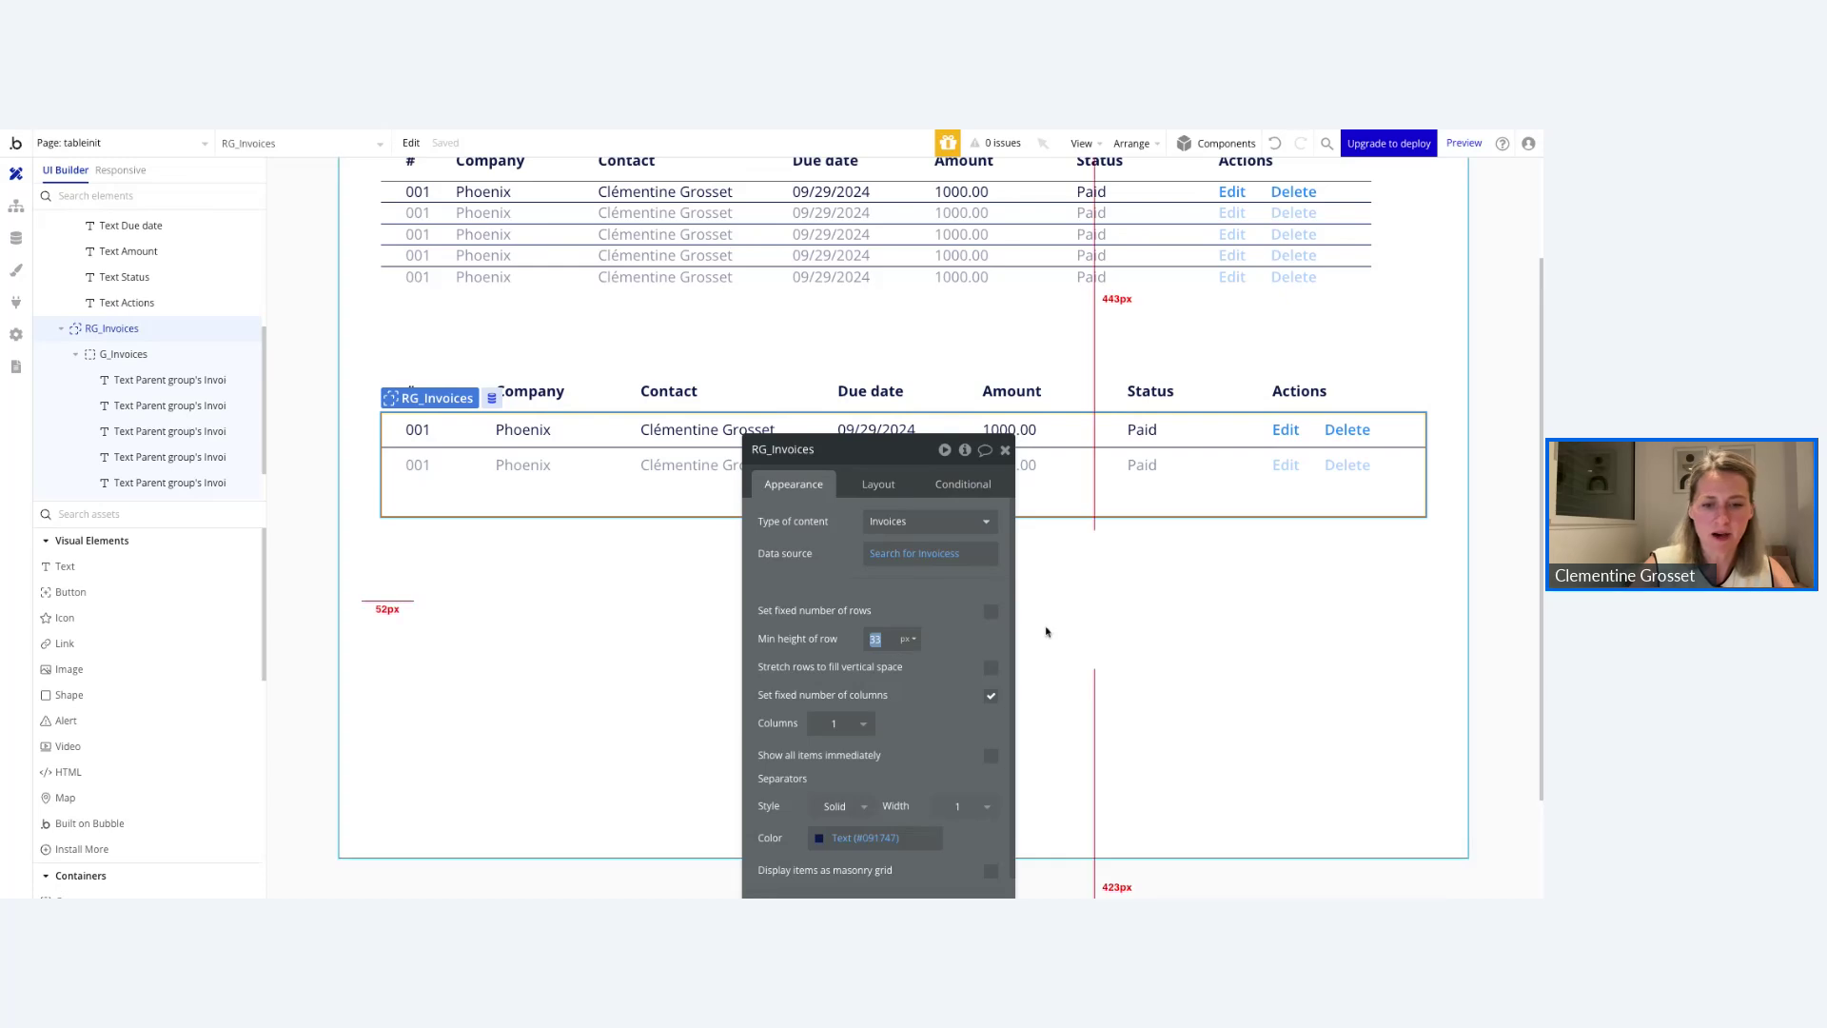
pyautogui.write('48')
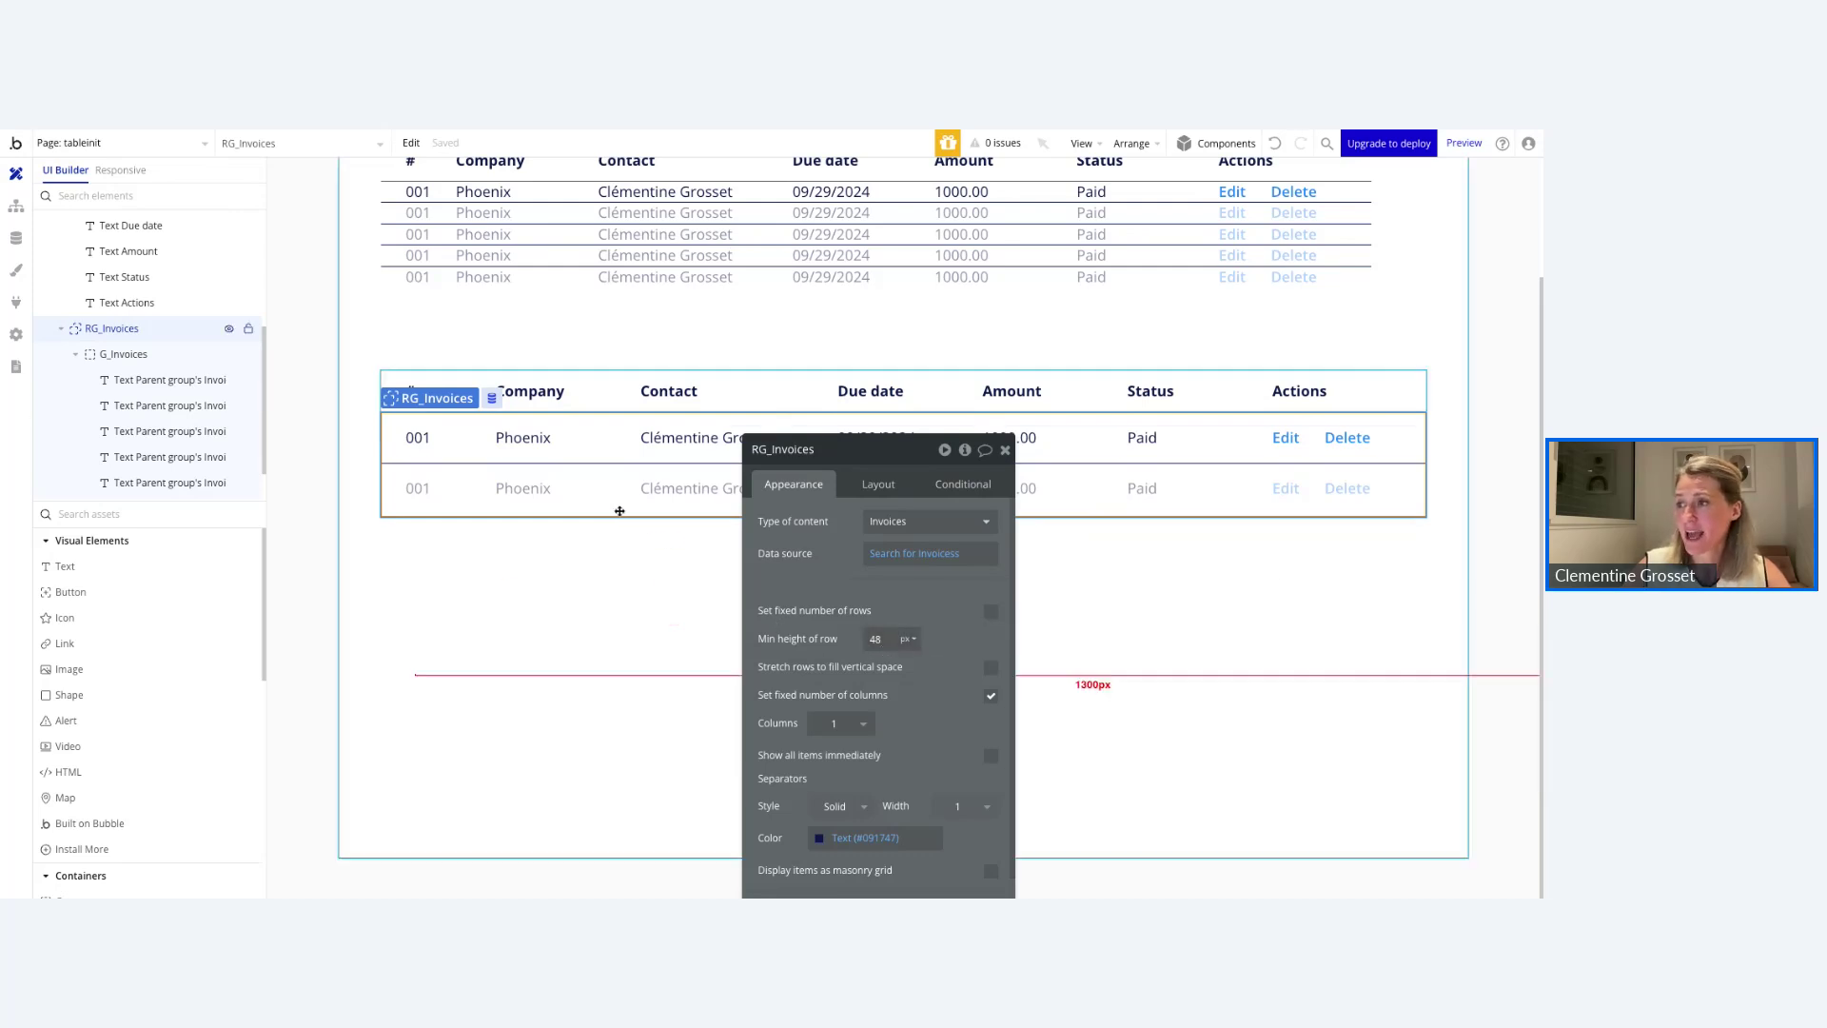
# Reload the page preview to check the taller table rows and return to the Bubble editor.
pyautogui.click(616, 411)
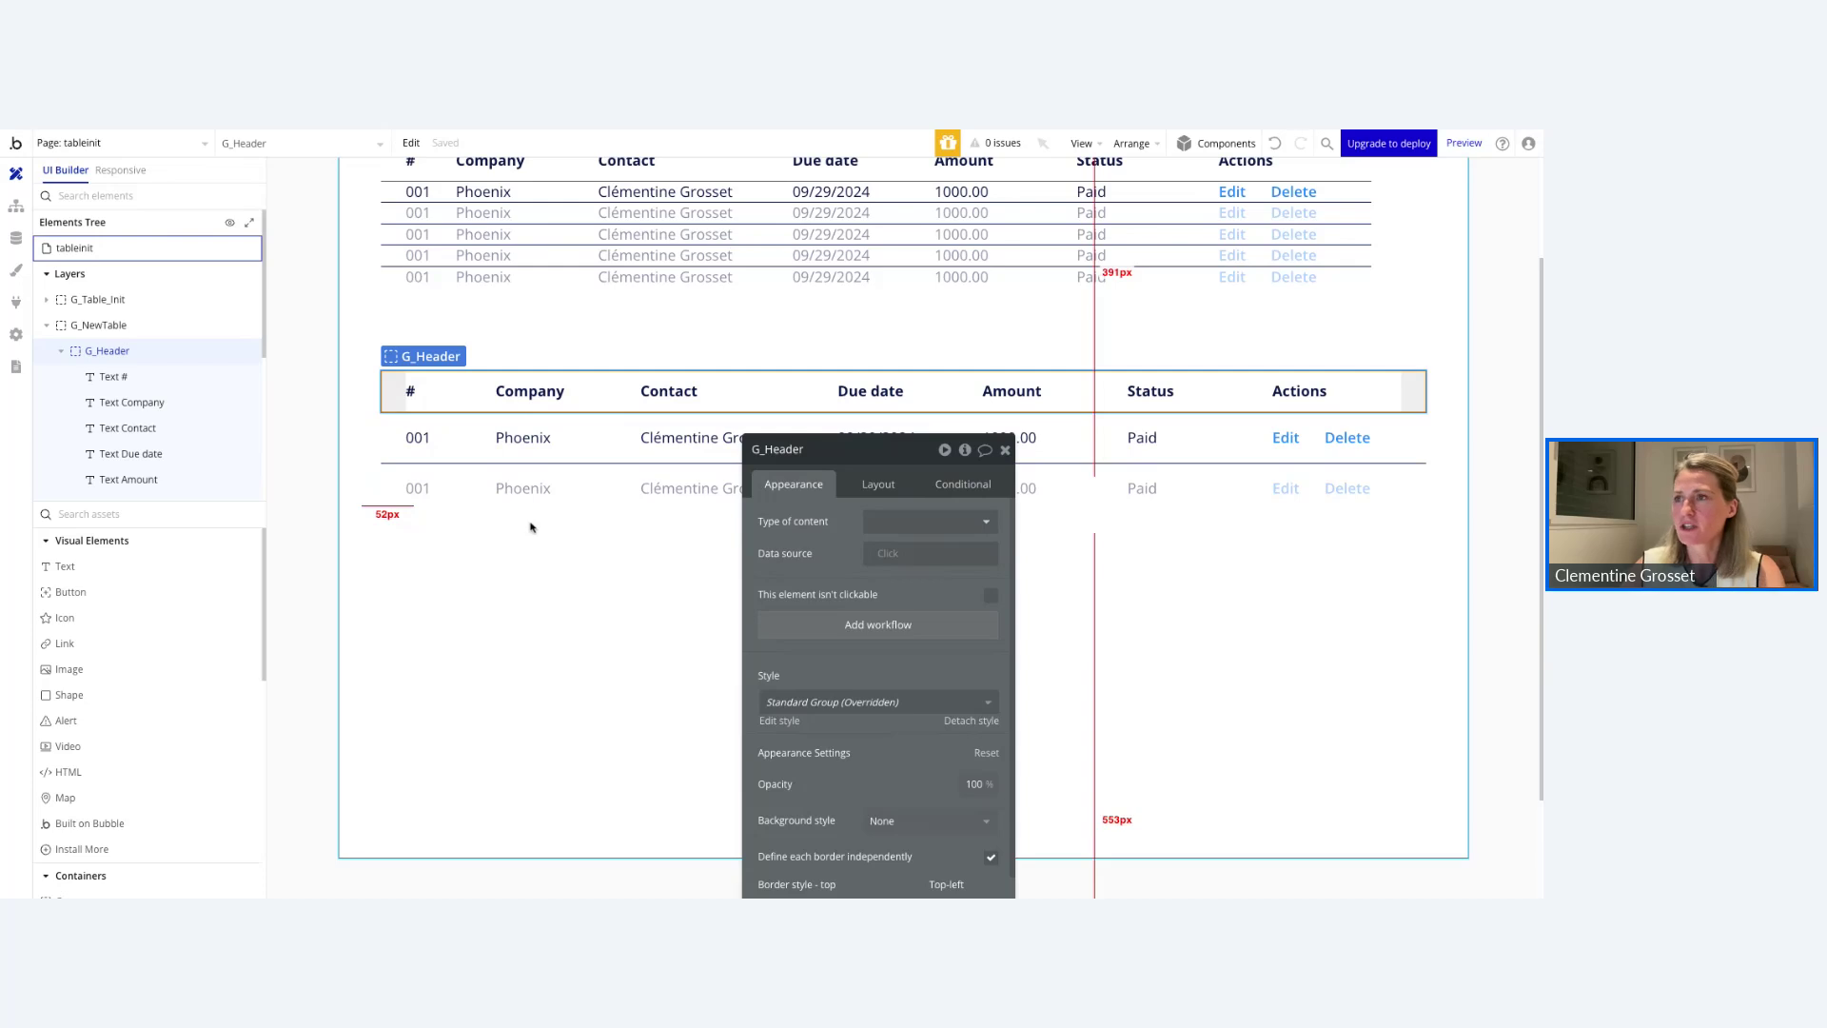
pyautogui.click(493, 134)
pyautogui.press('super+r')
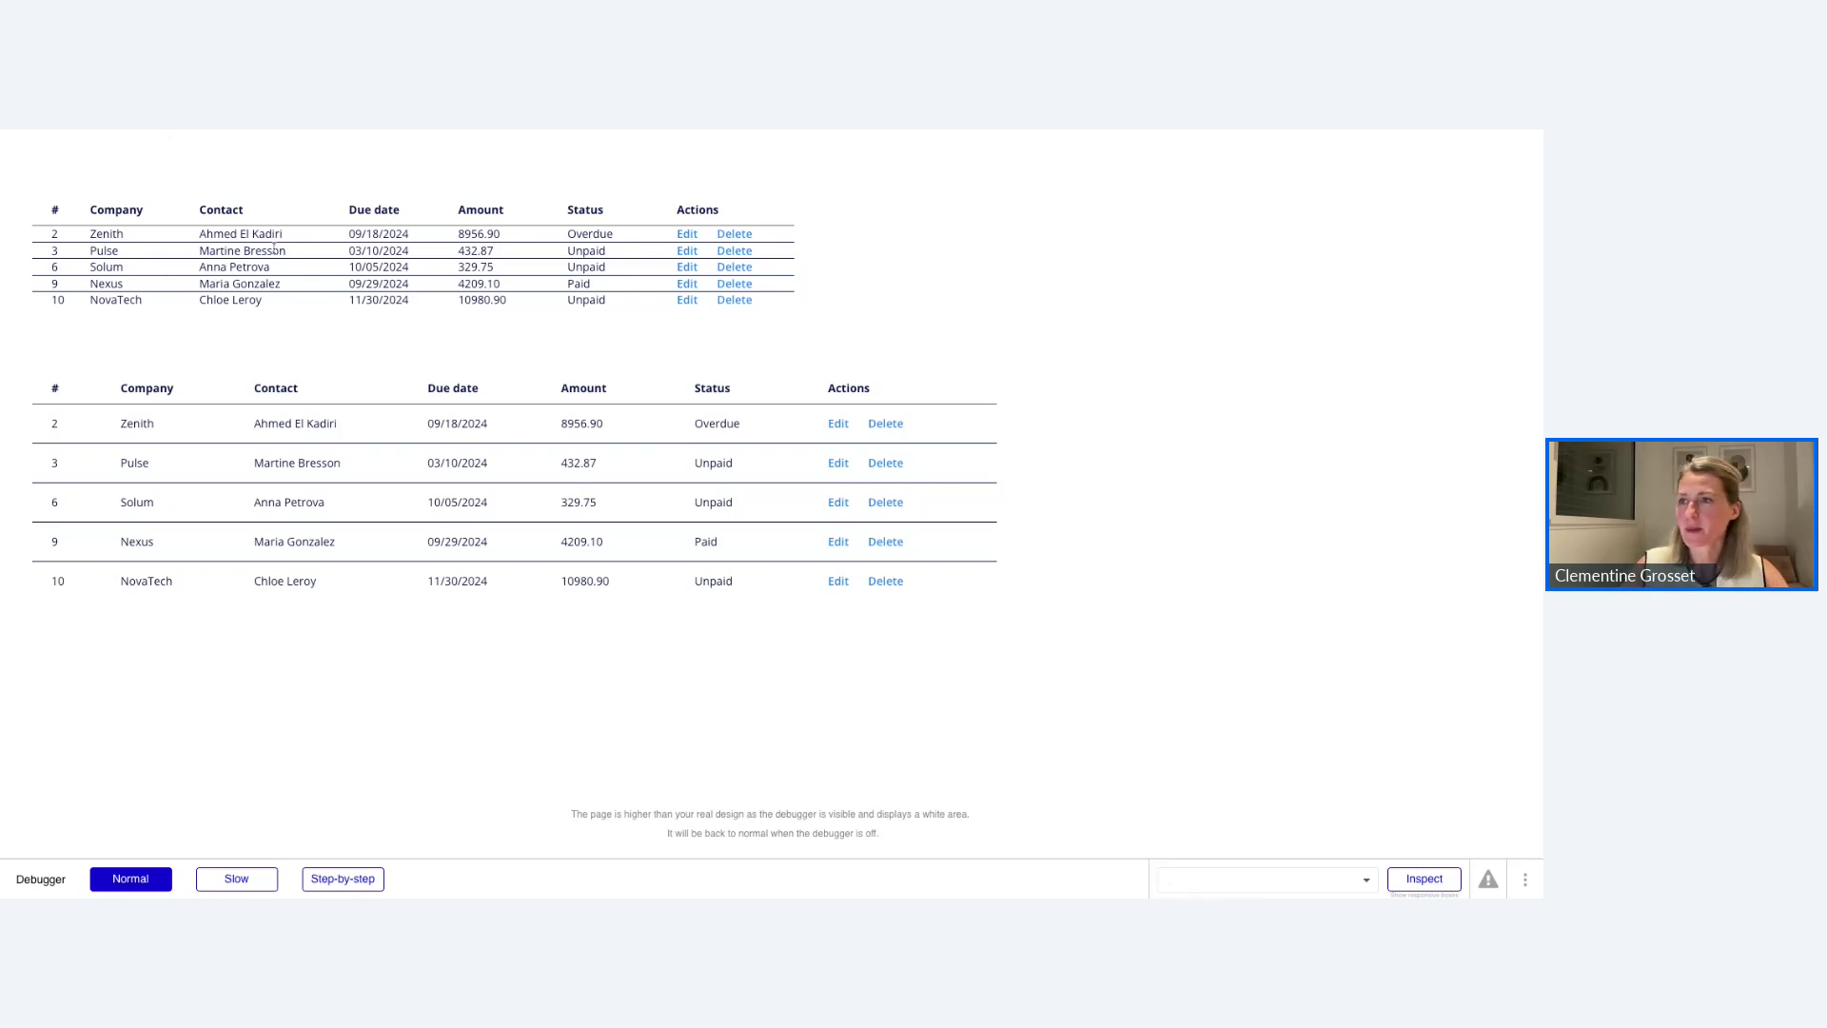
pyautogui.click(167, 131)
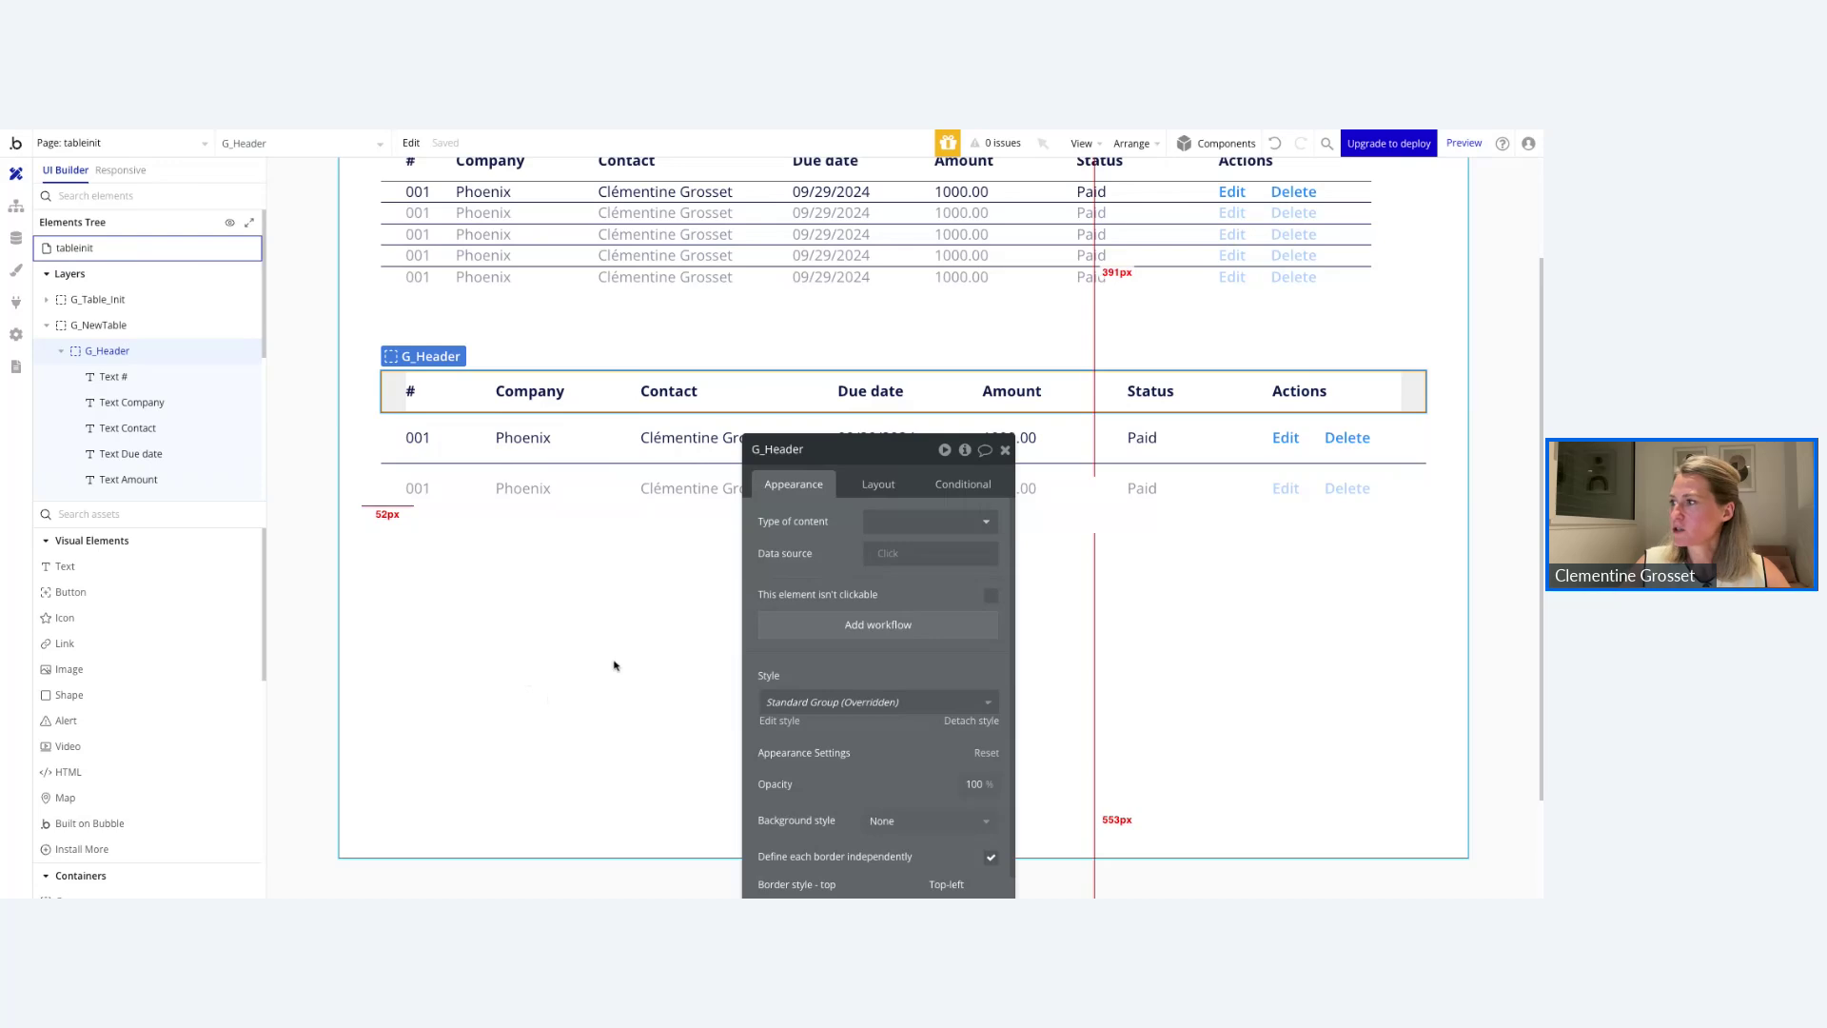
pyautogui.click(1005, 449)
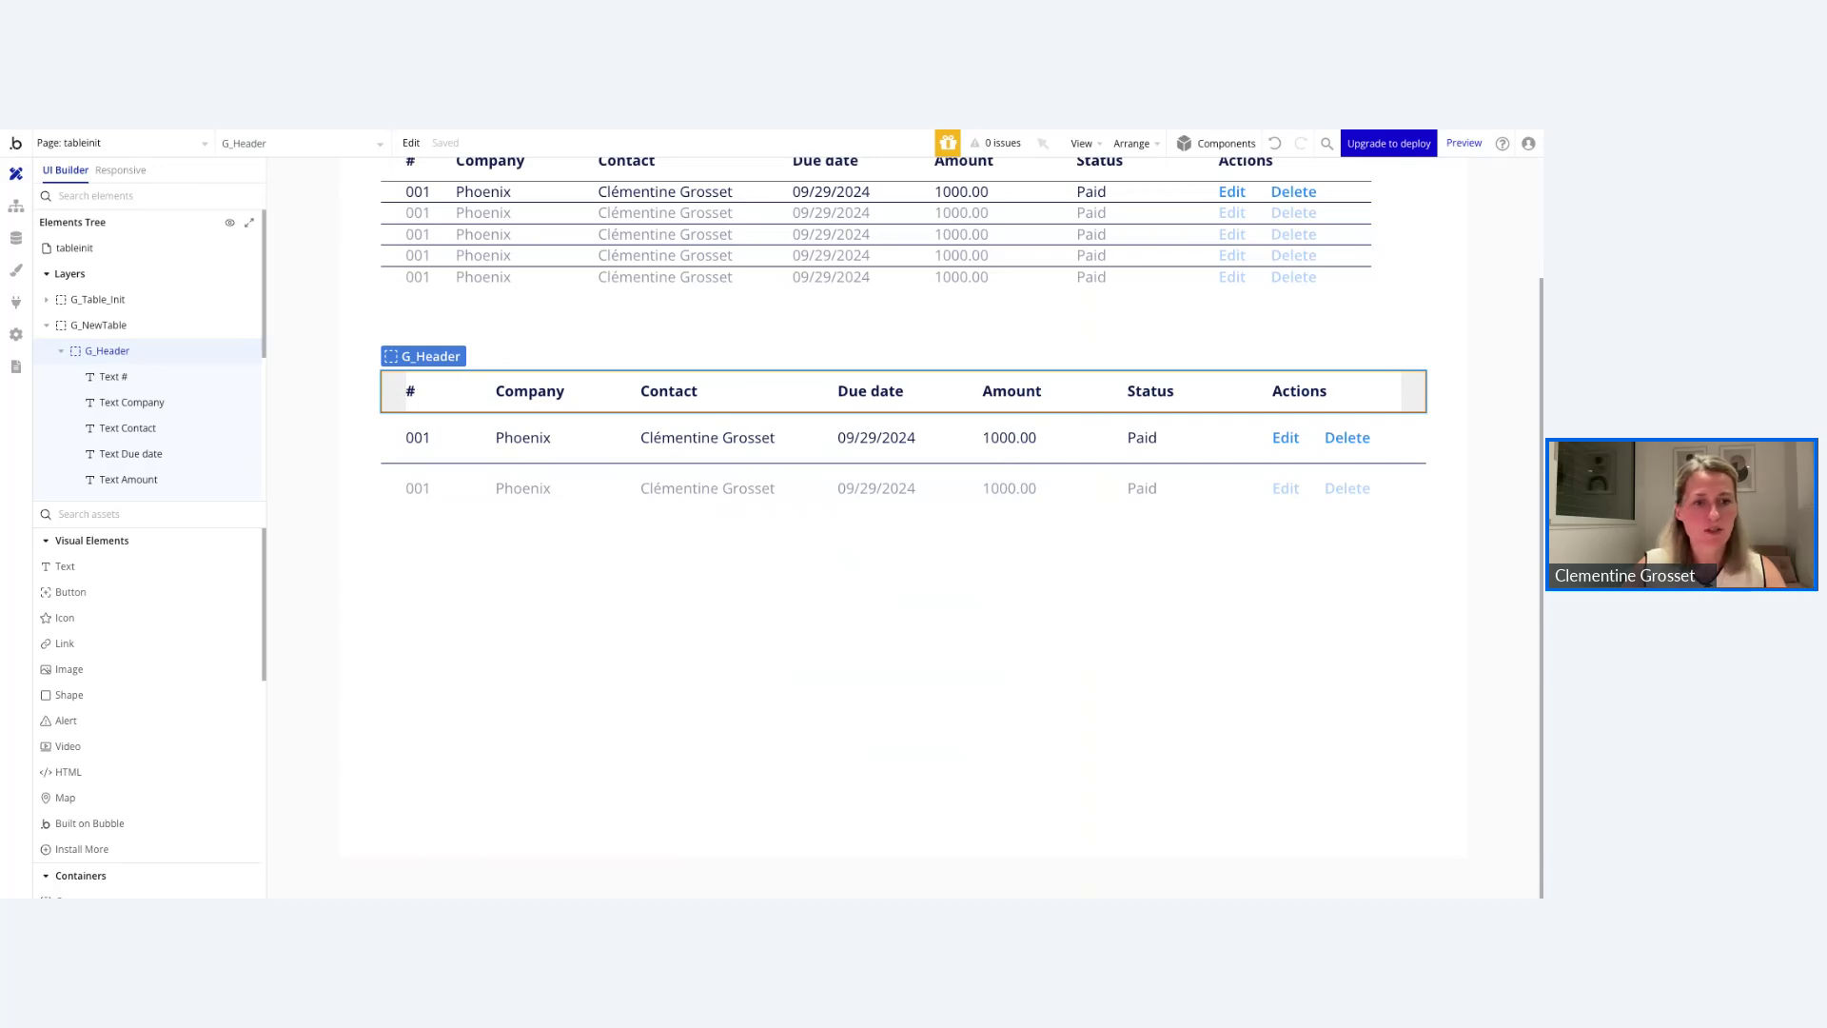
pyautogui.doubleClick(905, 657)
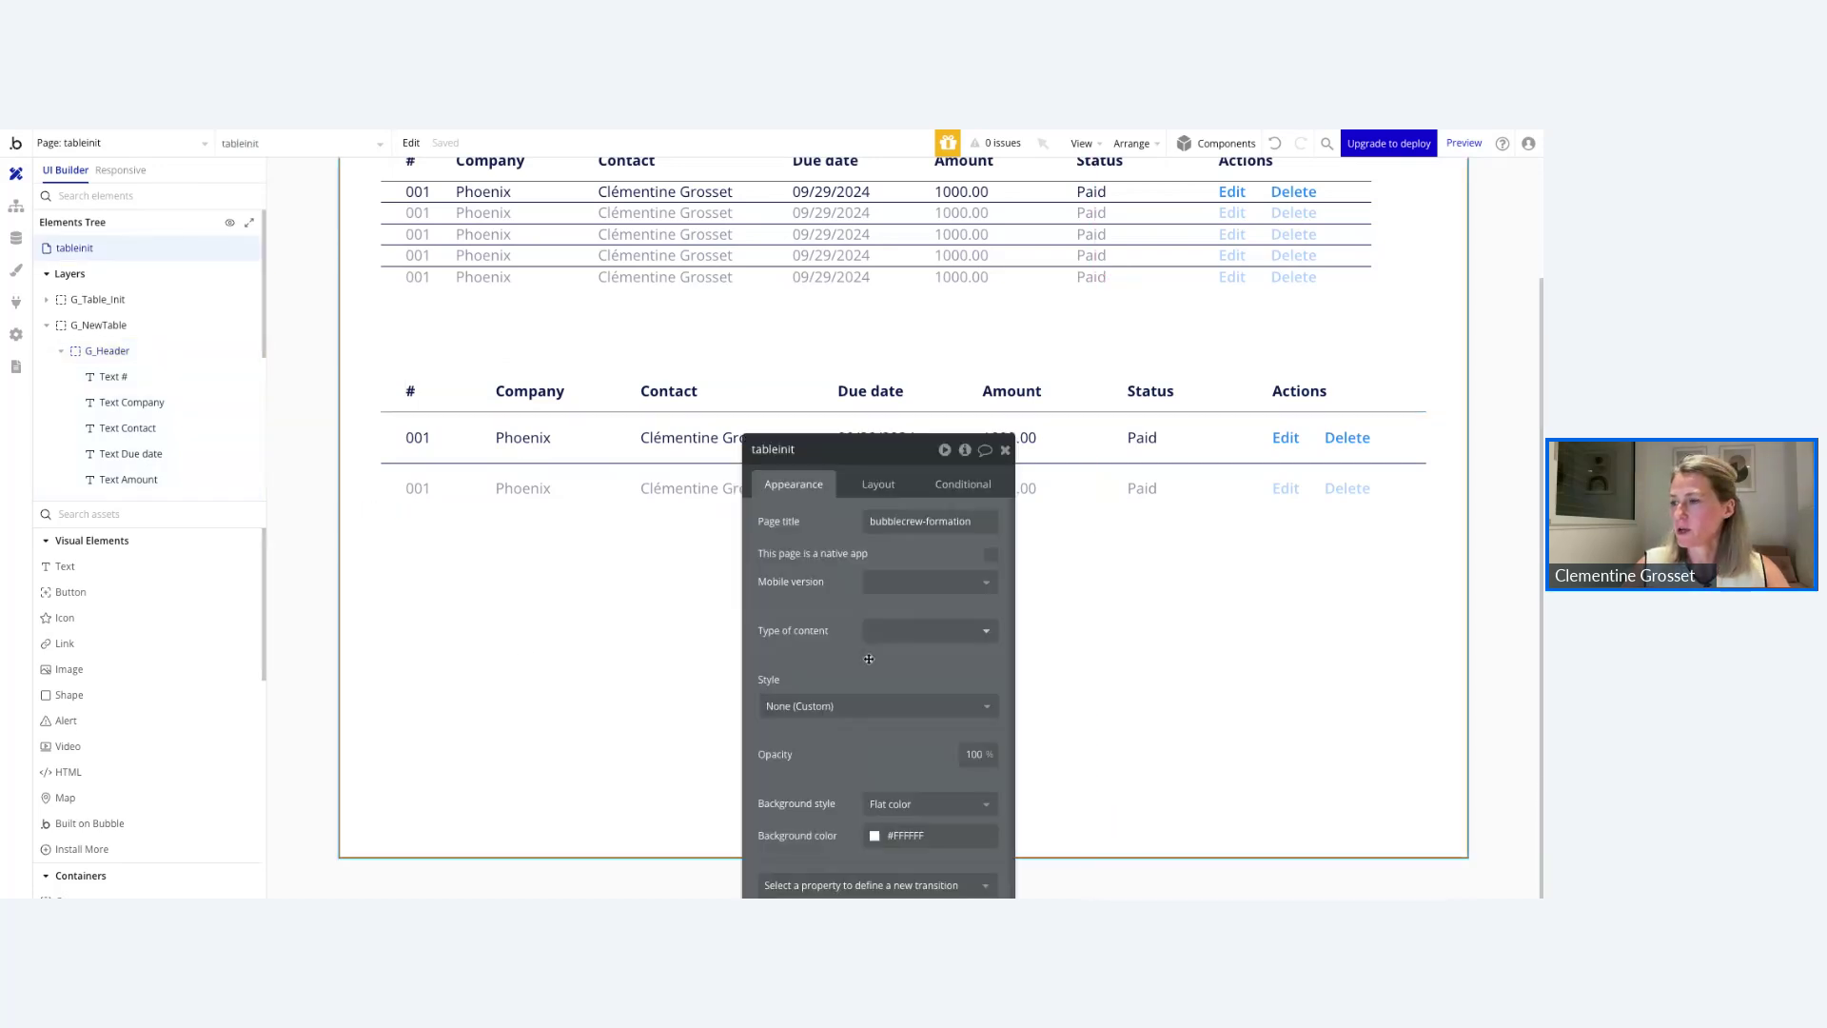
pyautogui.click(1006, 450)
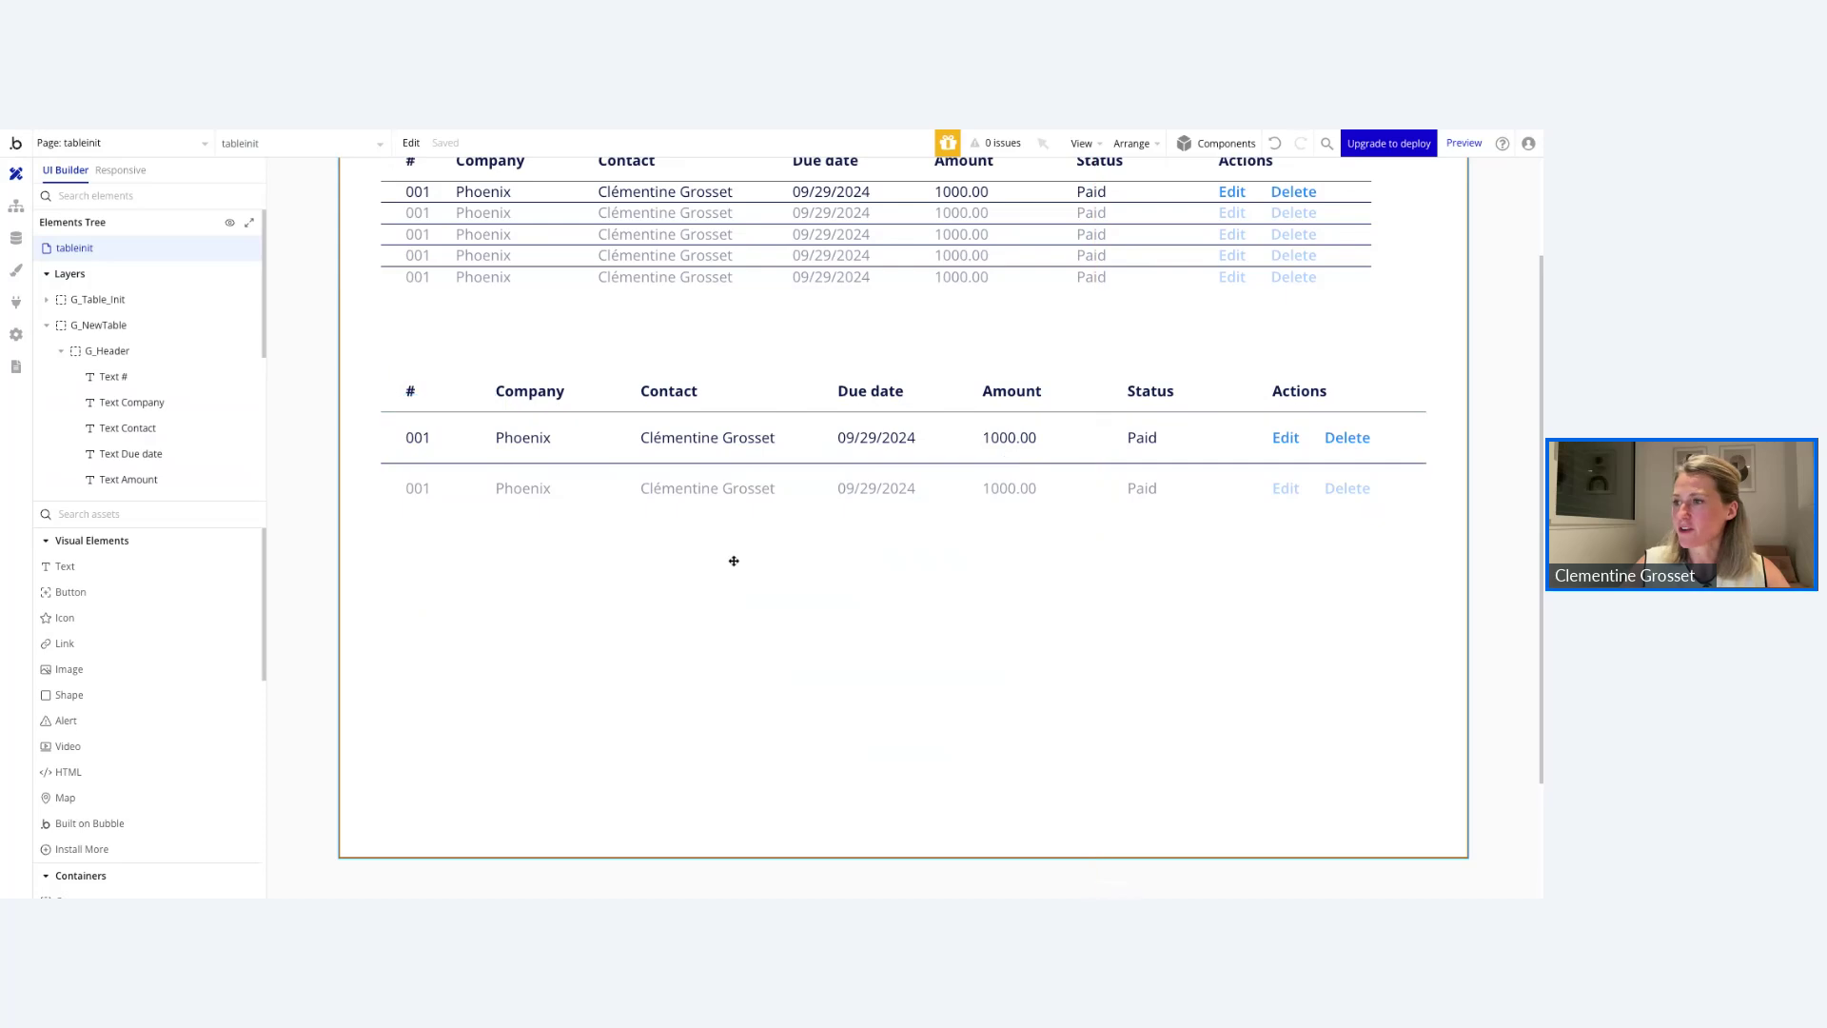
pyautogui.scroll(2, 733, 558)
pyautogui.click(392, 482)
pyautogui.click(644, 603)
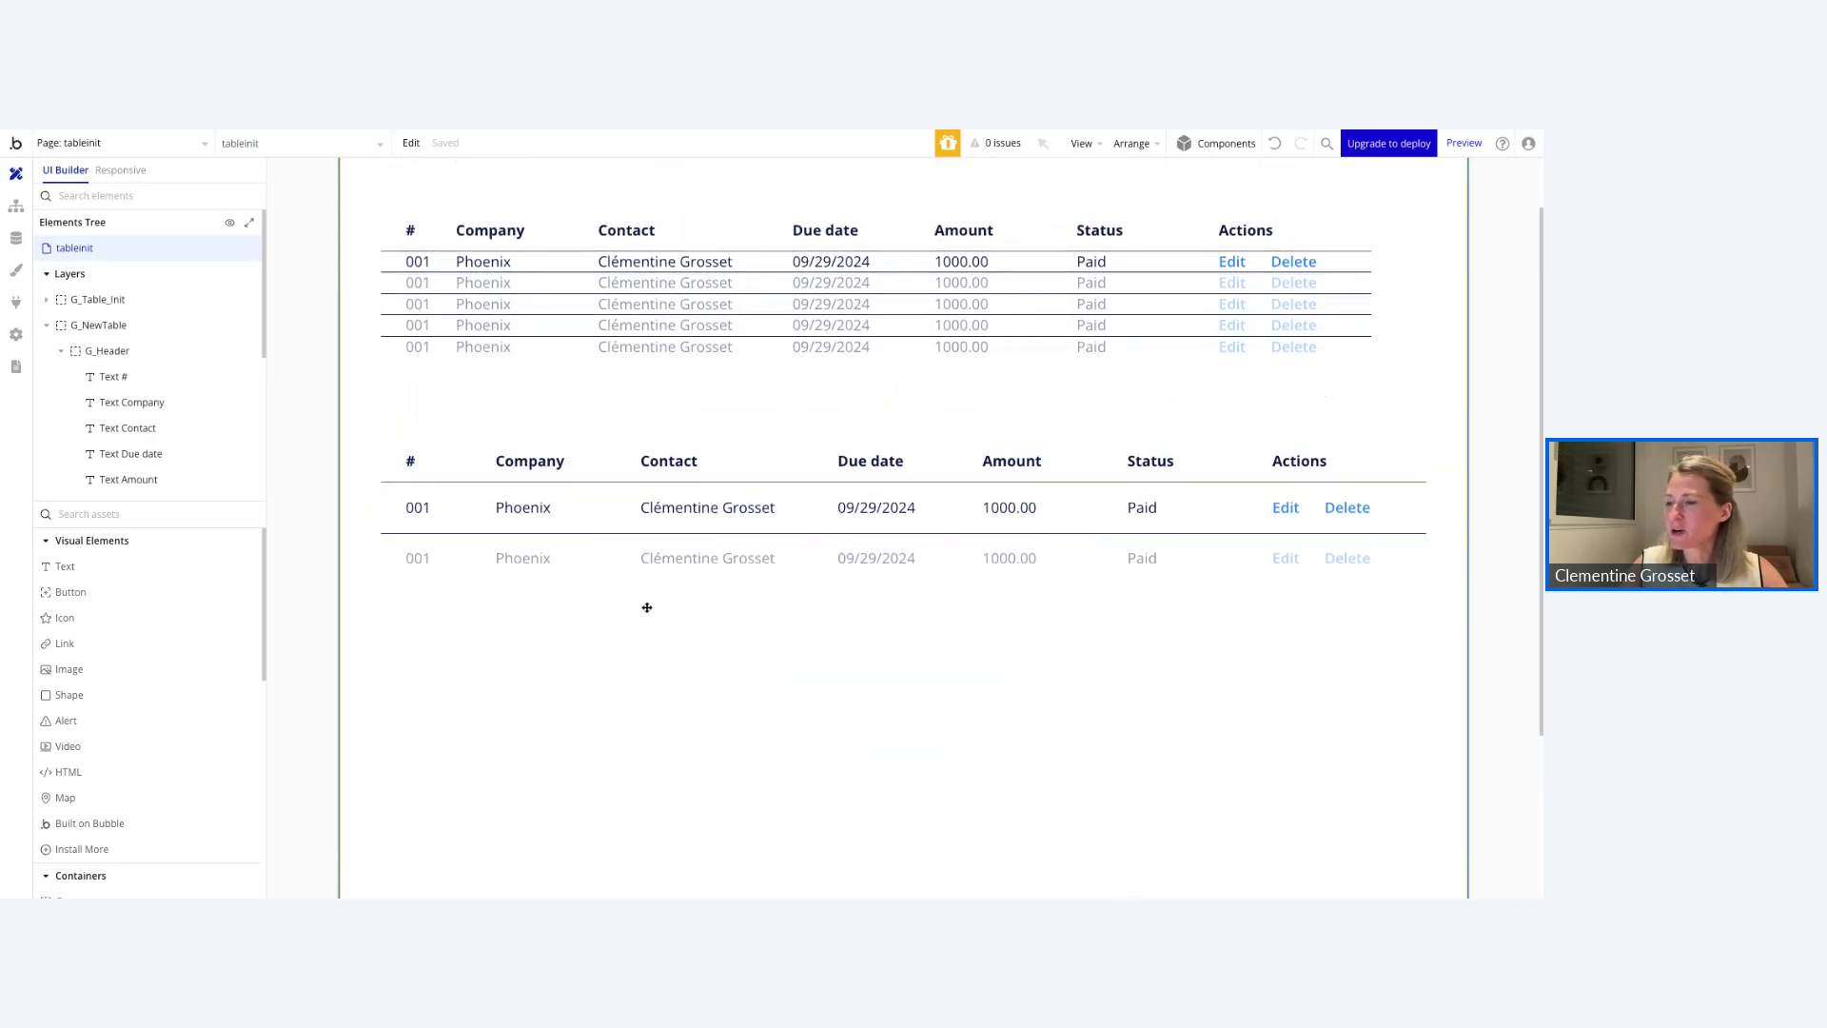
pyautogui.click(481, 461)
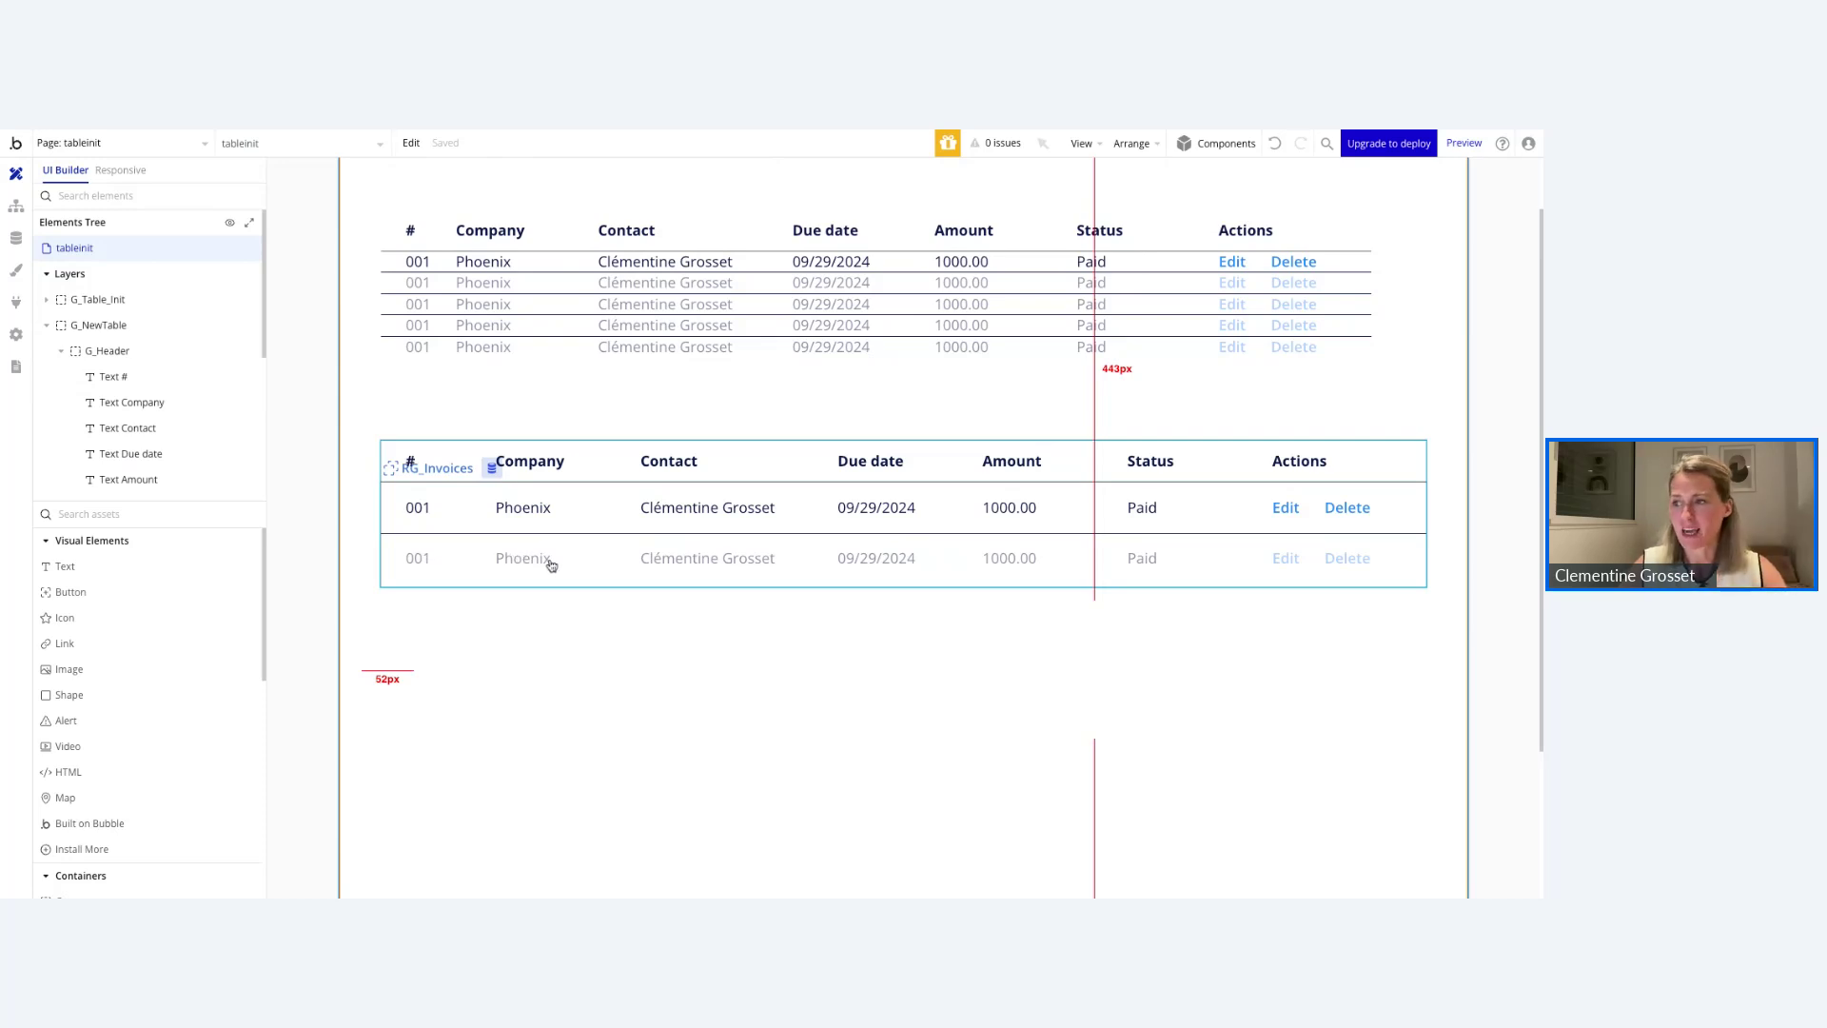
pyautogui.doubleClick(545, 672)
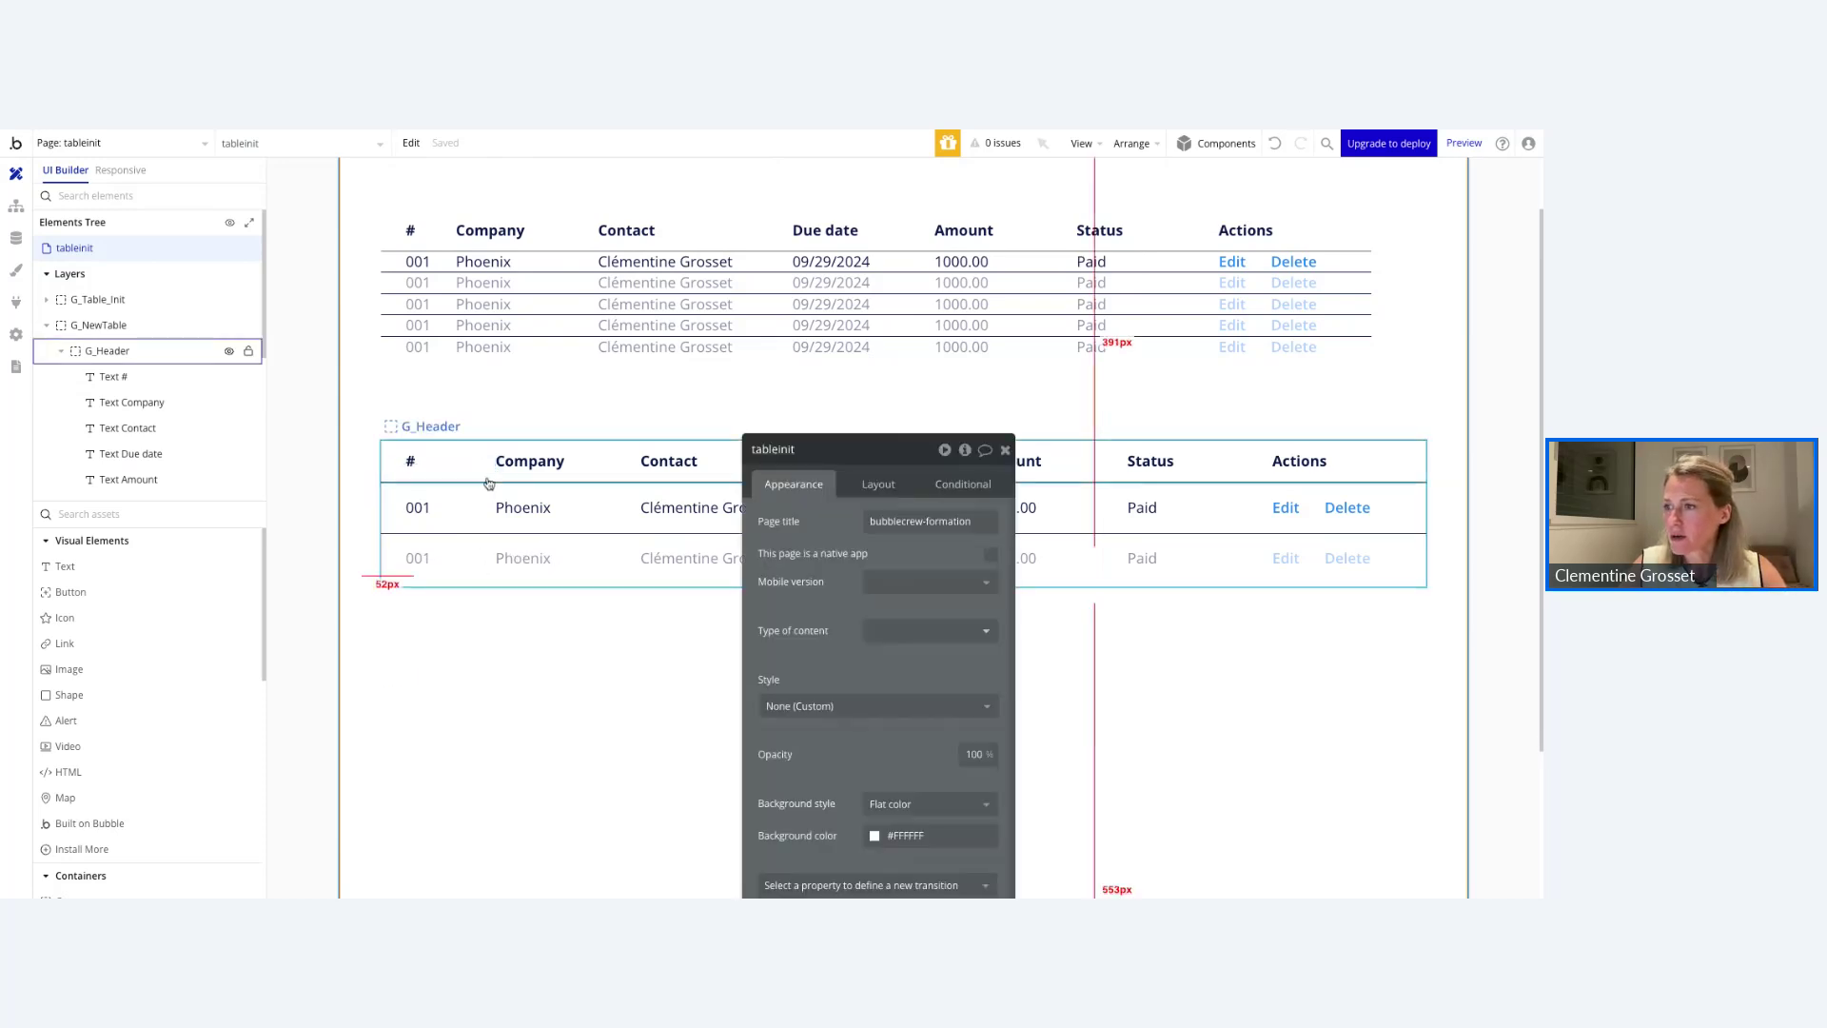
# Set the opacity of the separator color to 15% in G_NewTable's RG_Invoices repeating group.
pyautogui.click(424, 530)
pyautogui.click(460, 540)
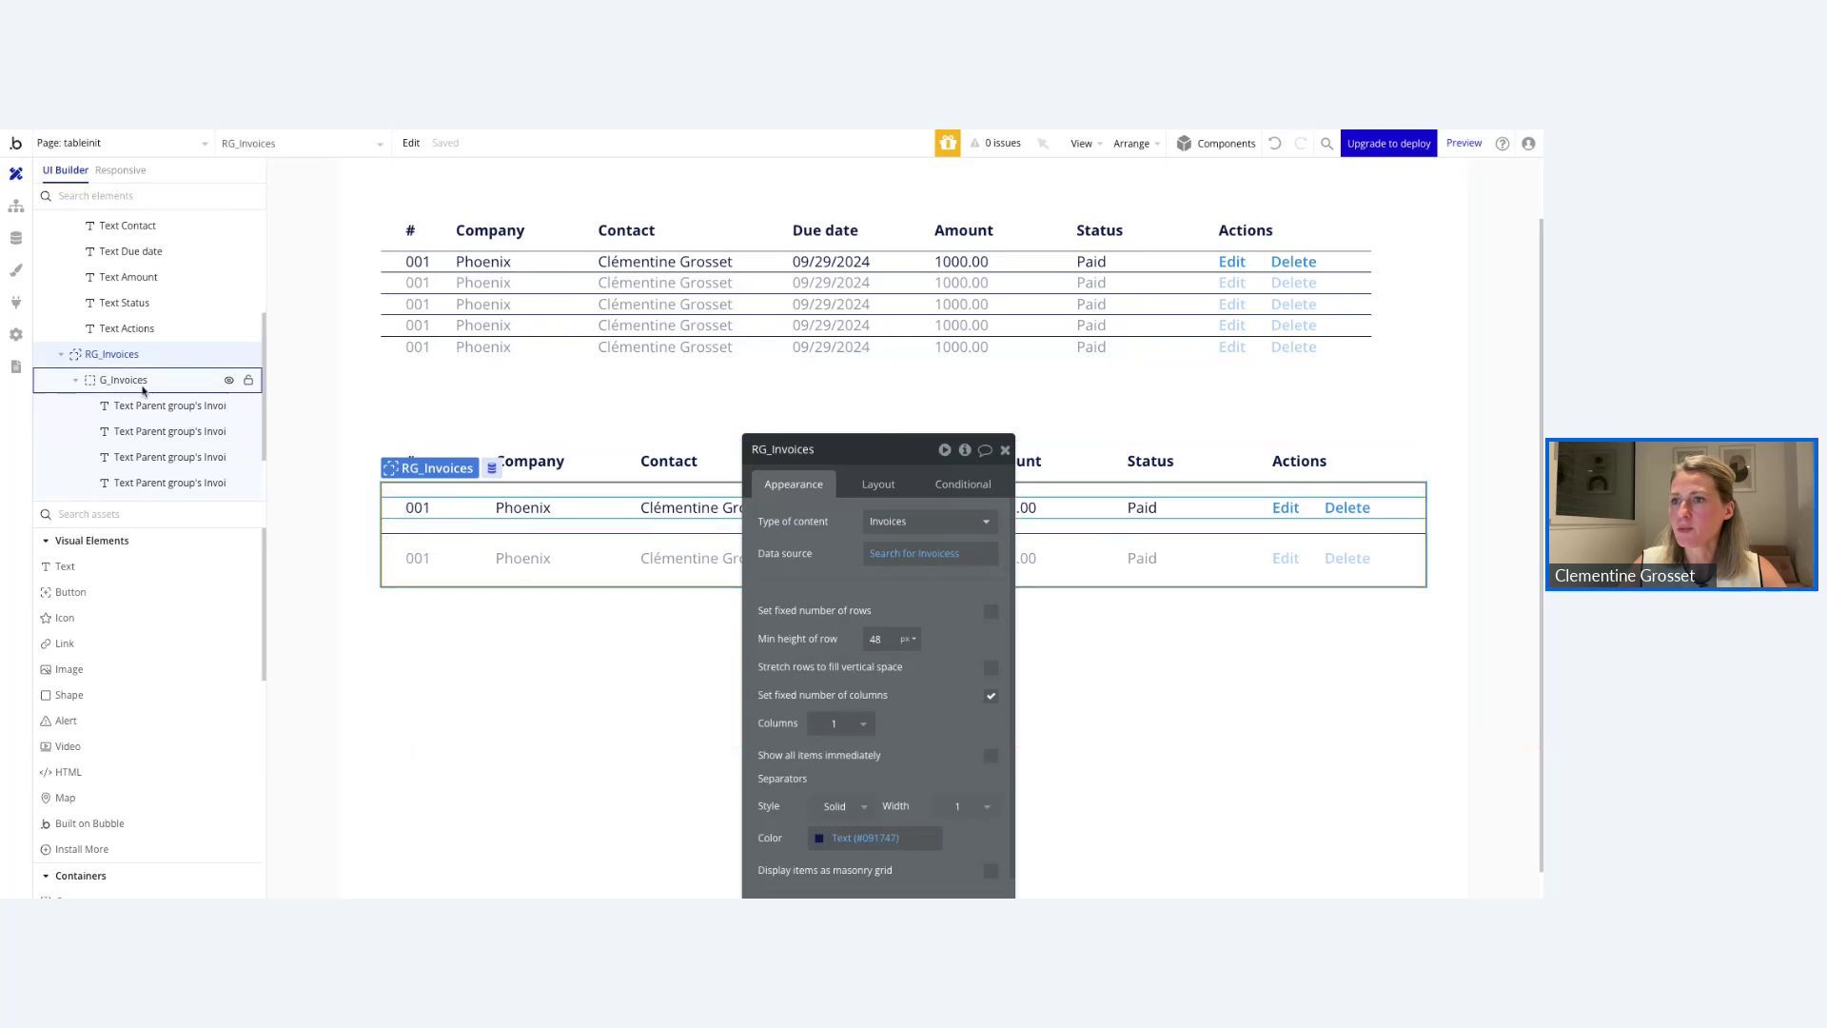
pyautogui.moveTo(880, 463); pyautogui.dragTo(901, 252)
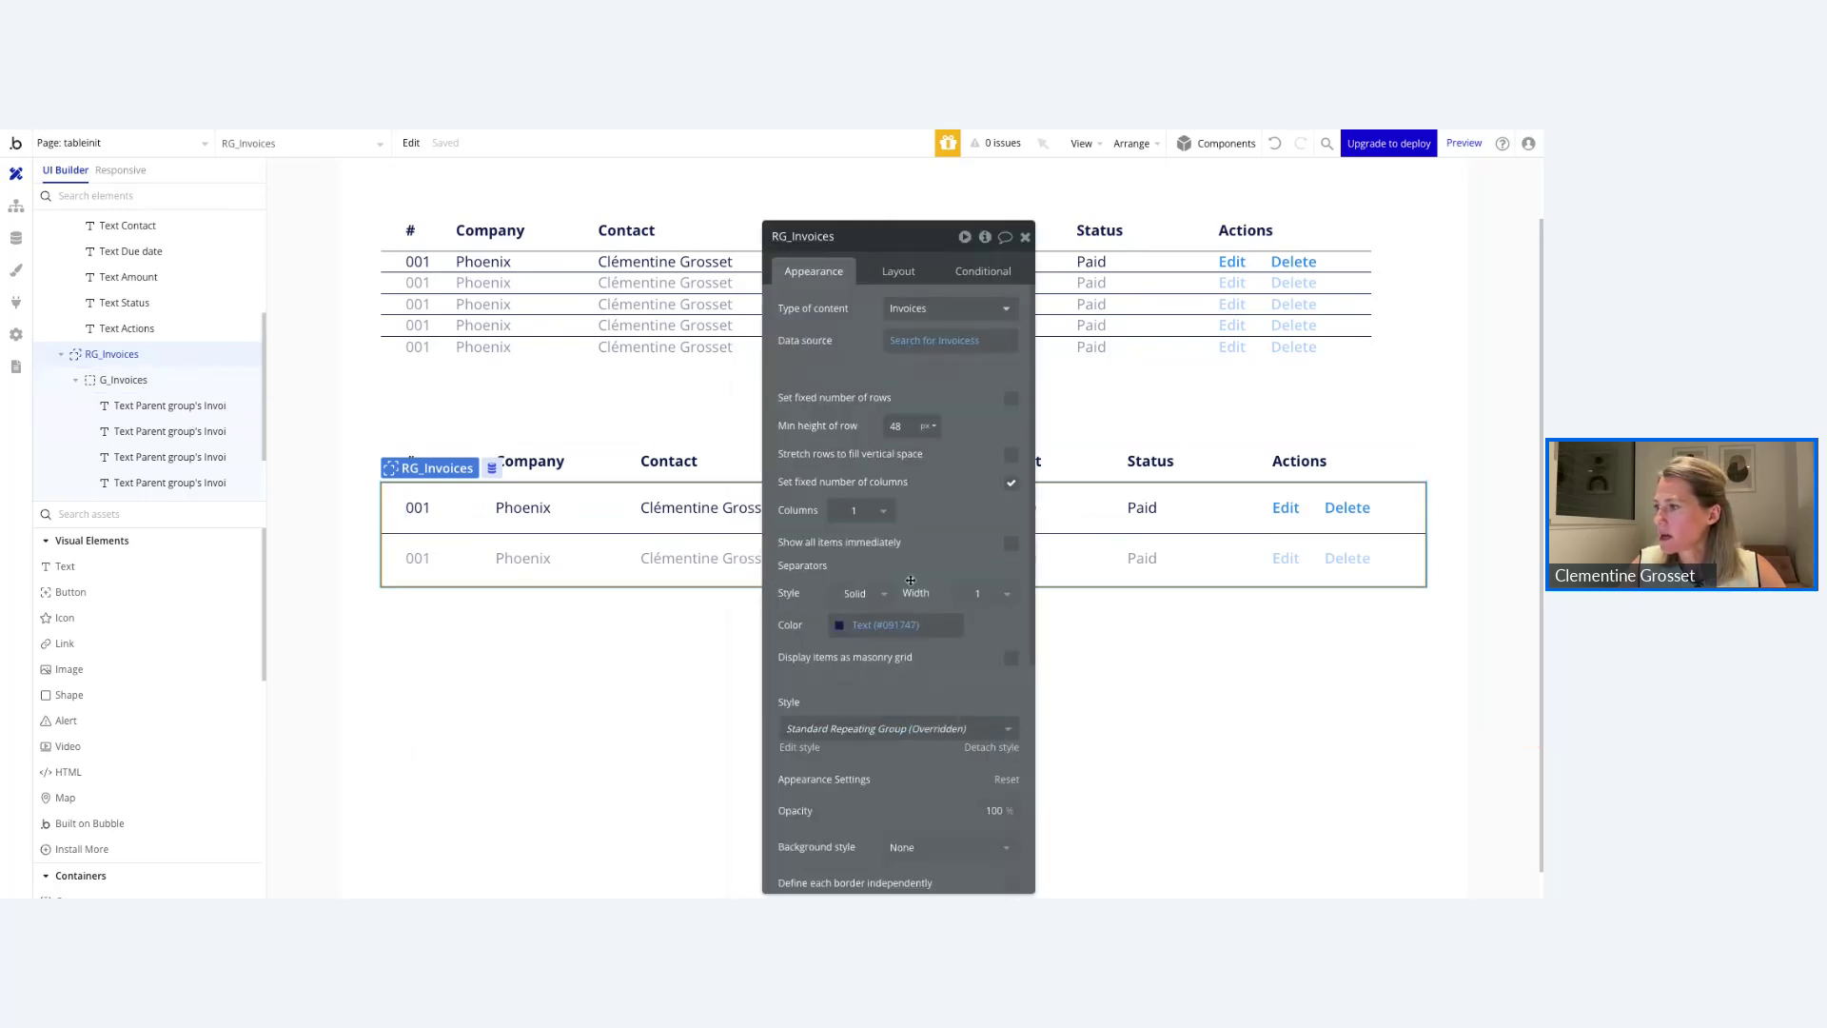
pyautogui.click(841, 630)
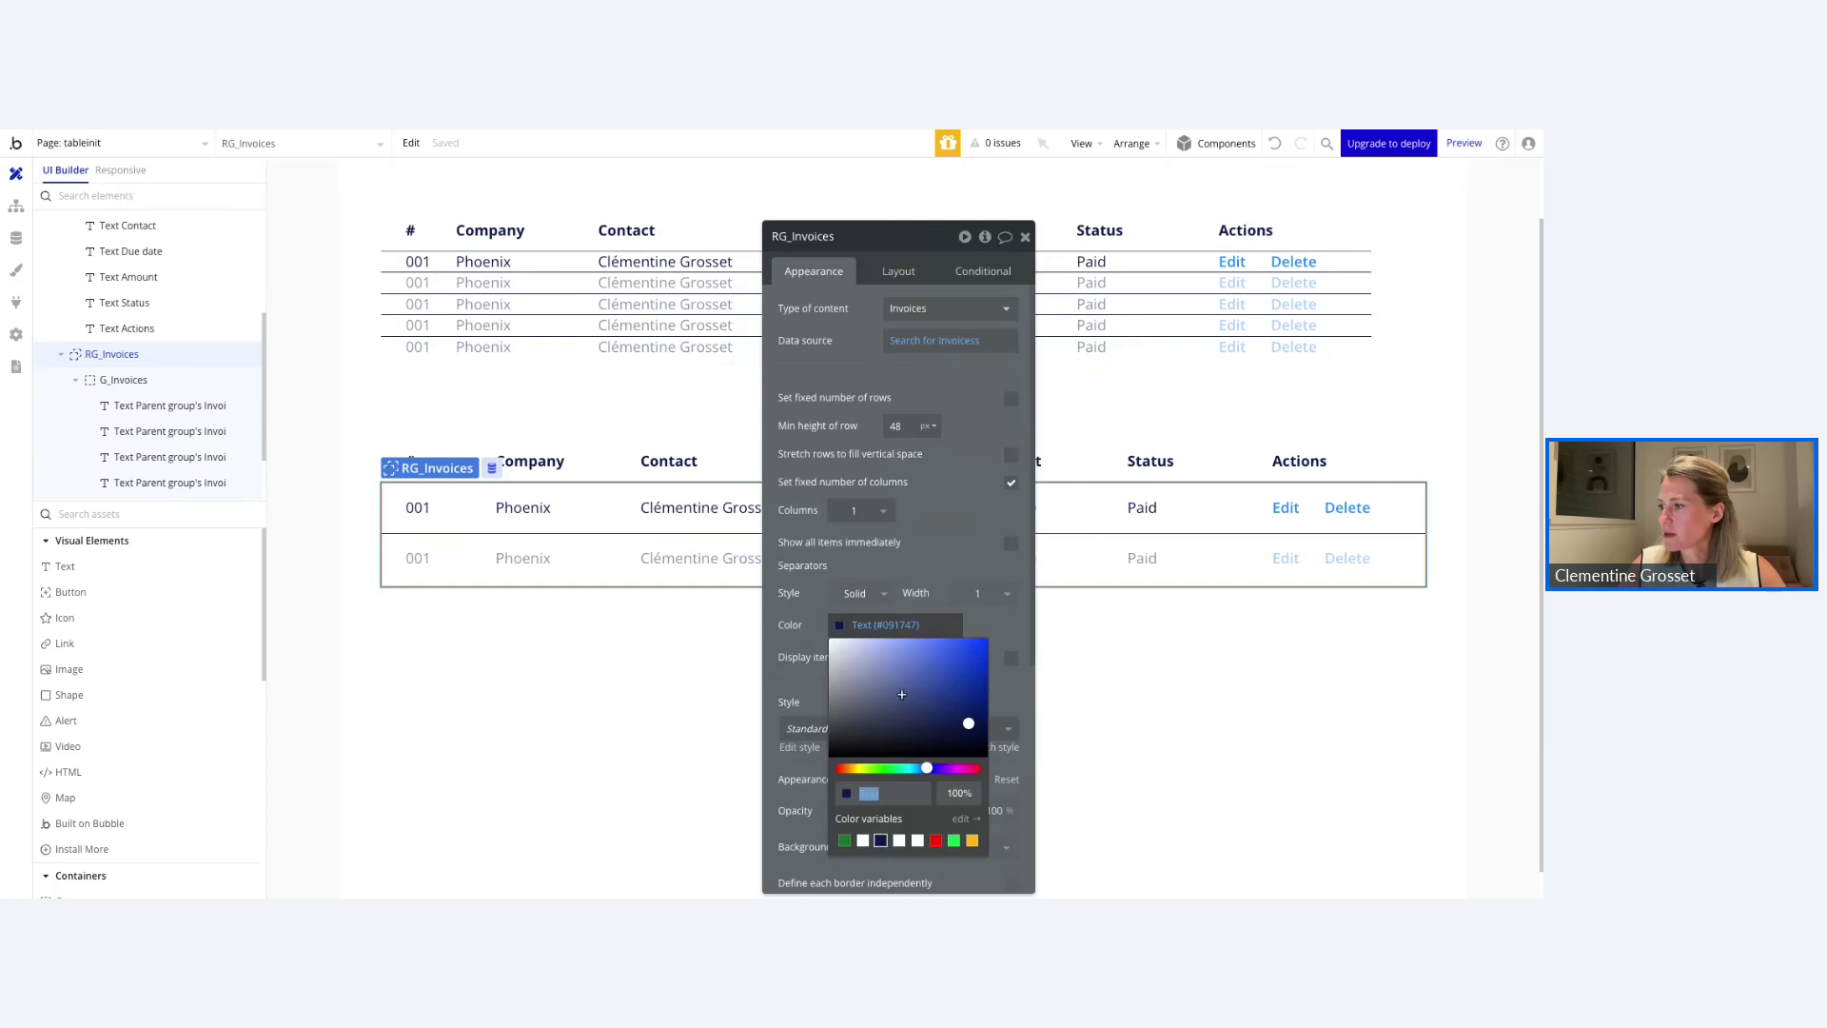
pyautogui.click(948, 795)
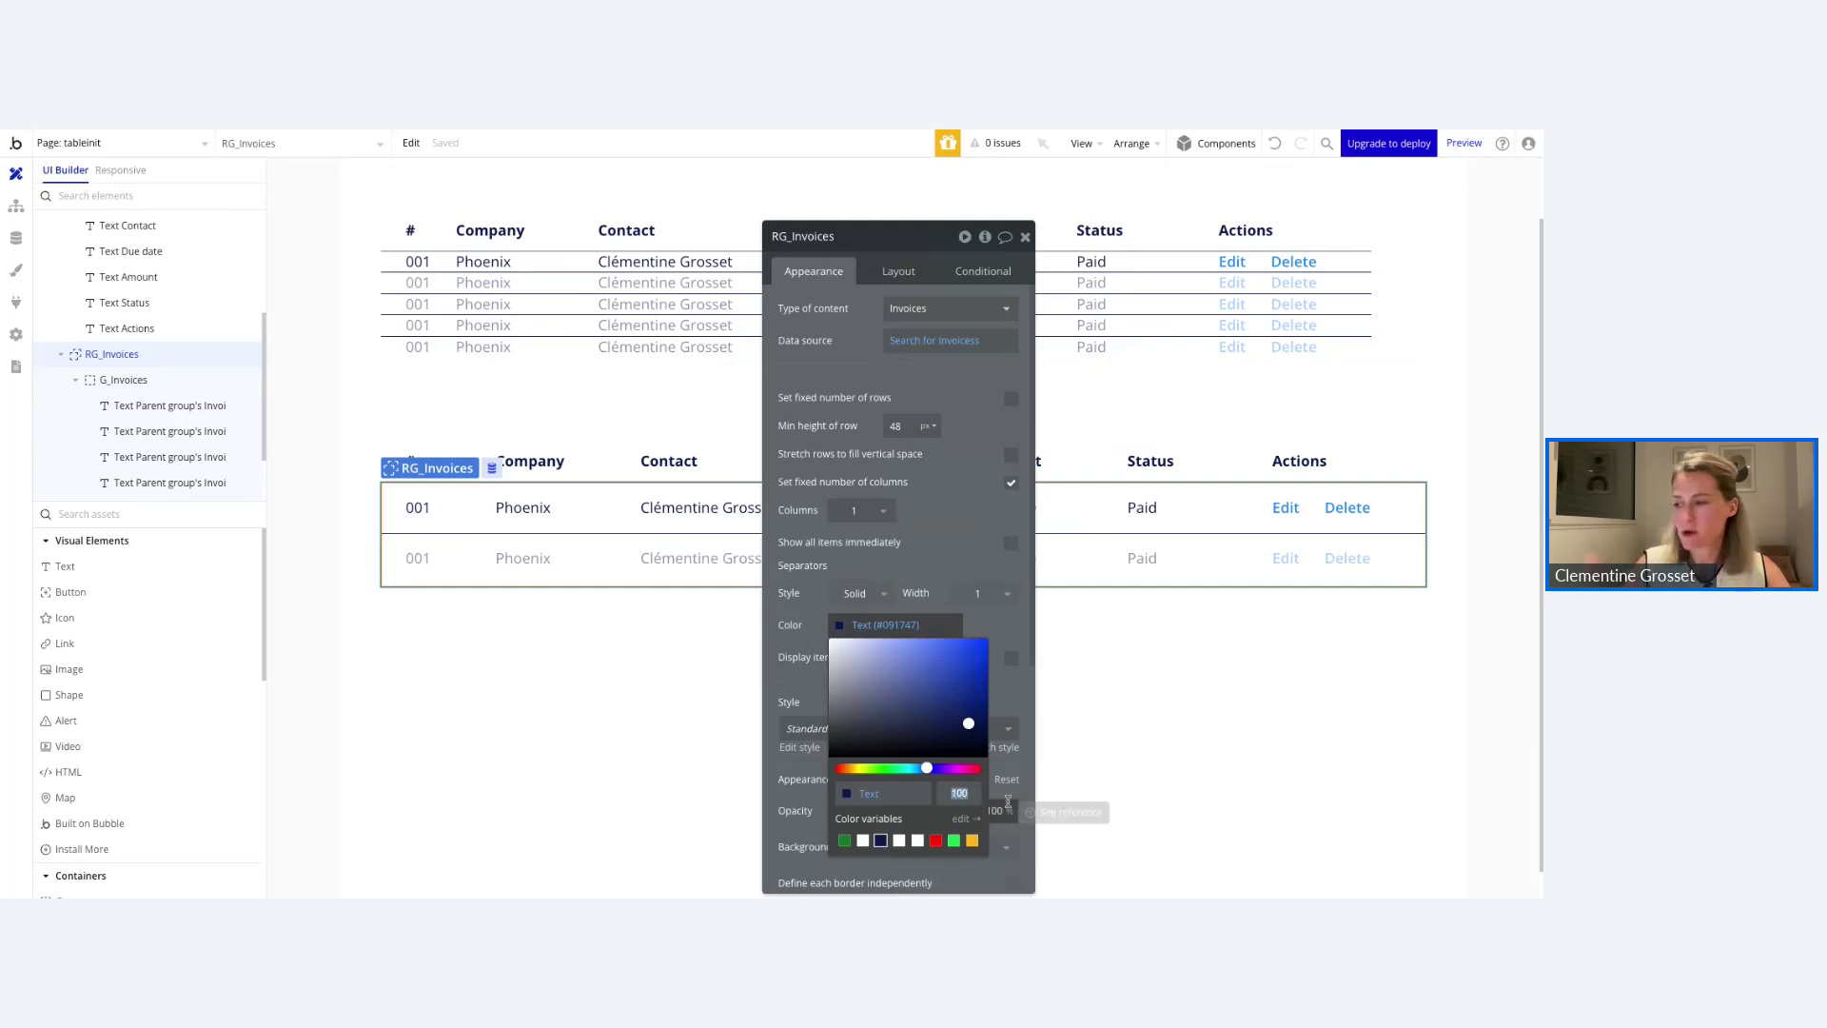
pyautogui.write('15')
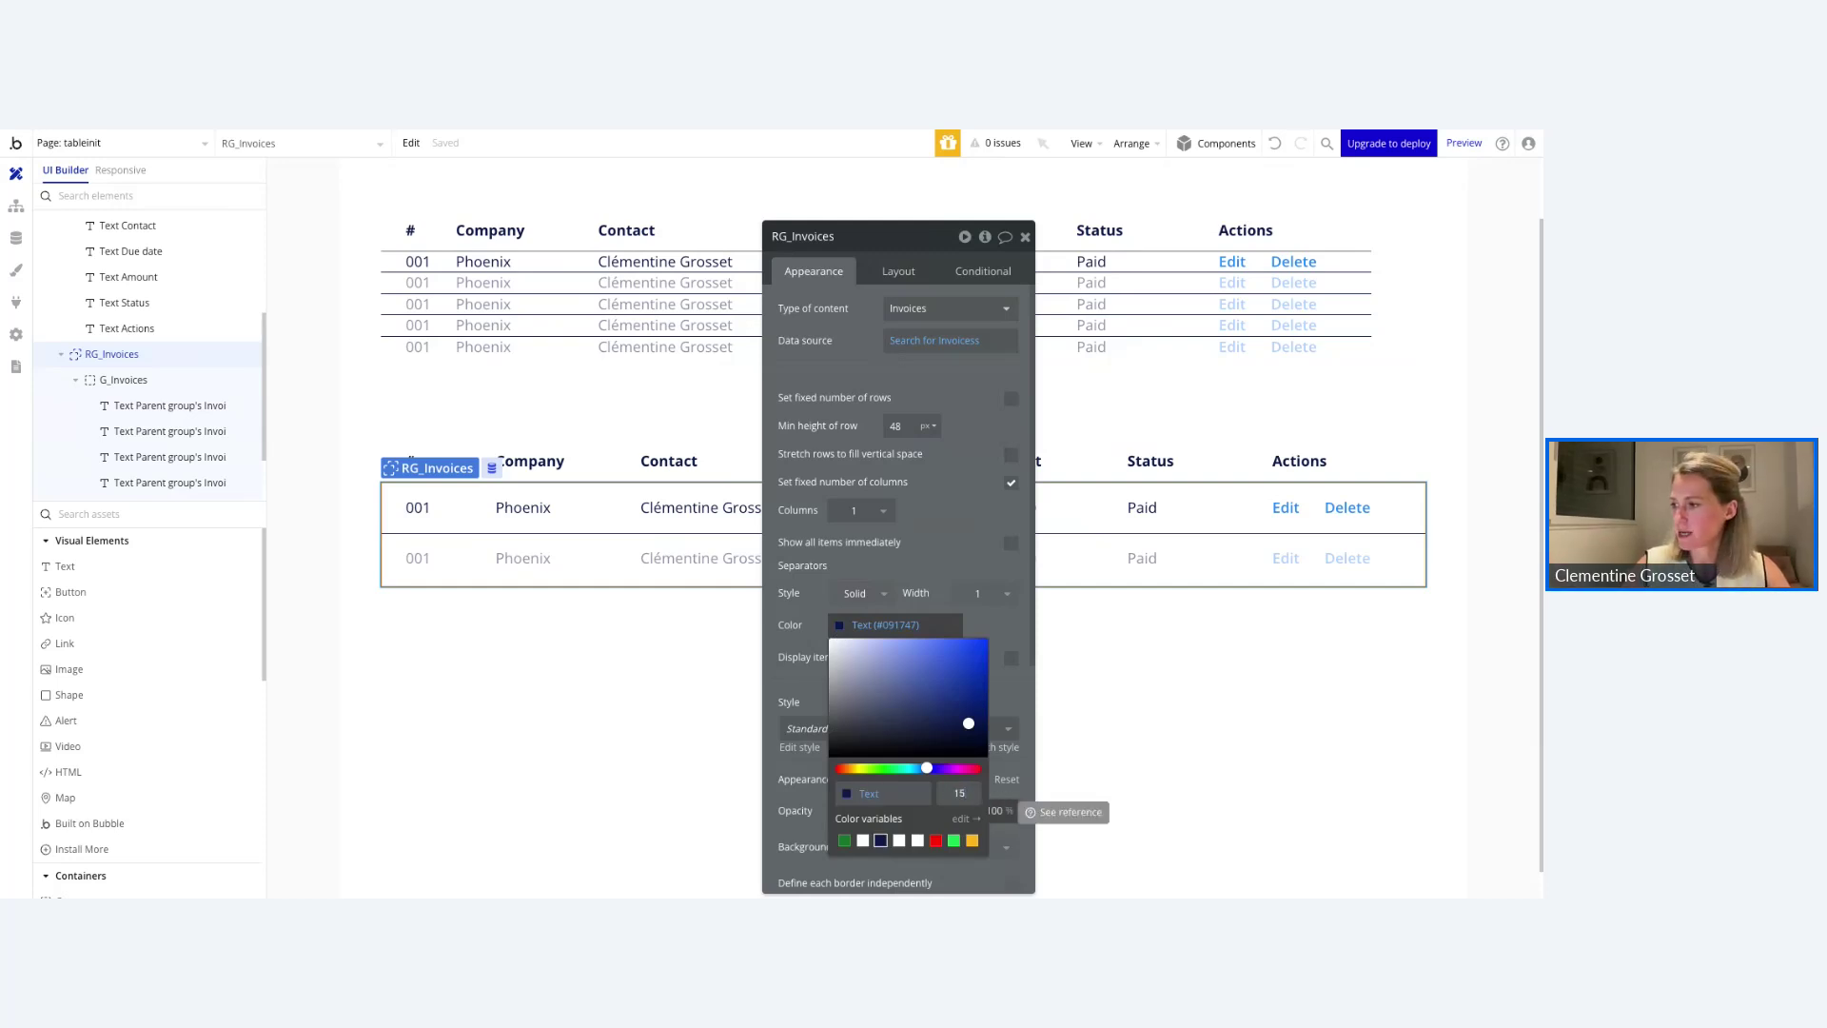
pyautogui.press('Return')
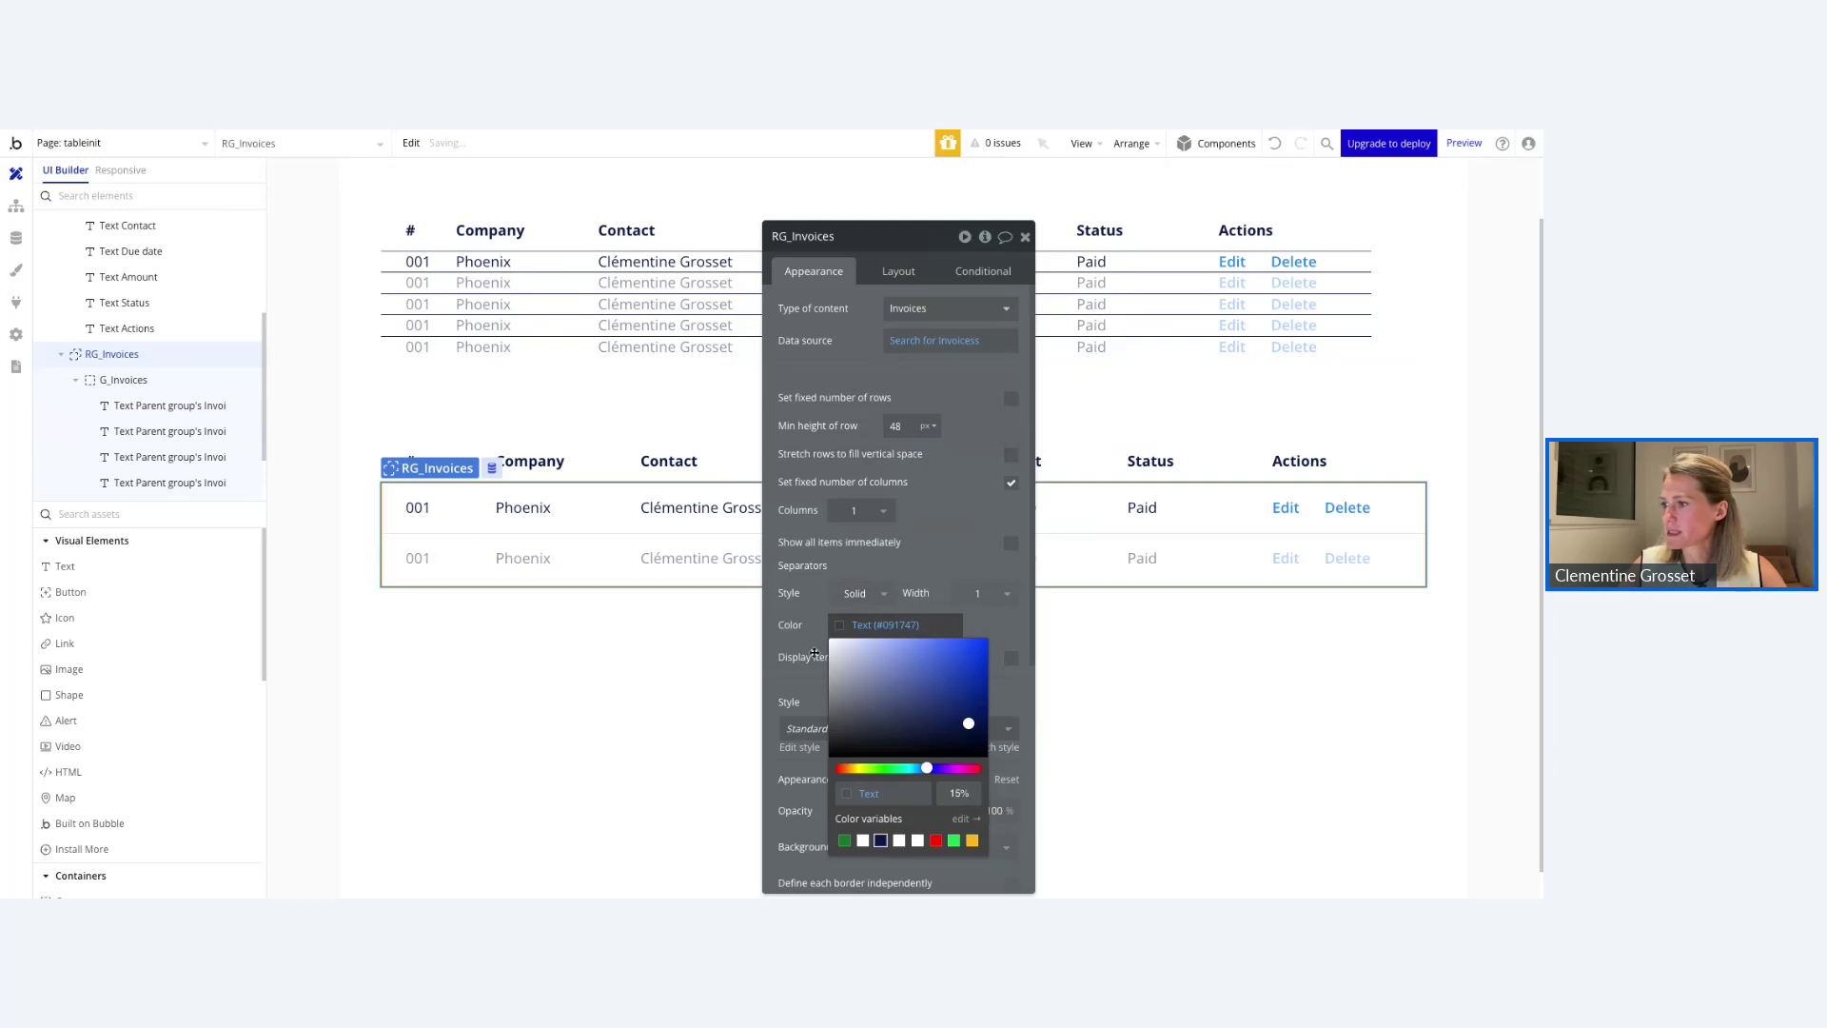
pyautogui.click(809, 649)
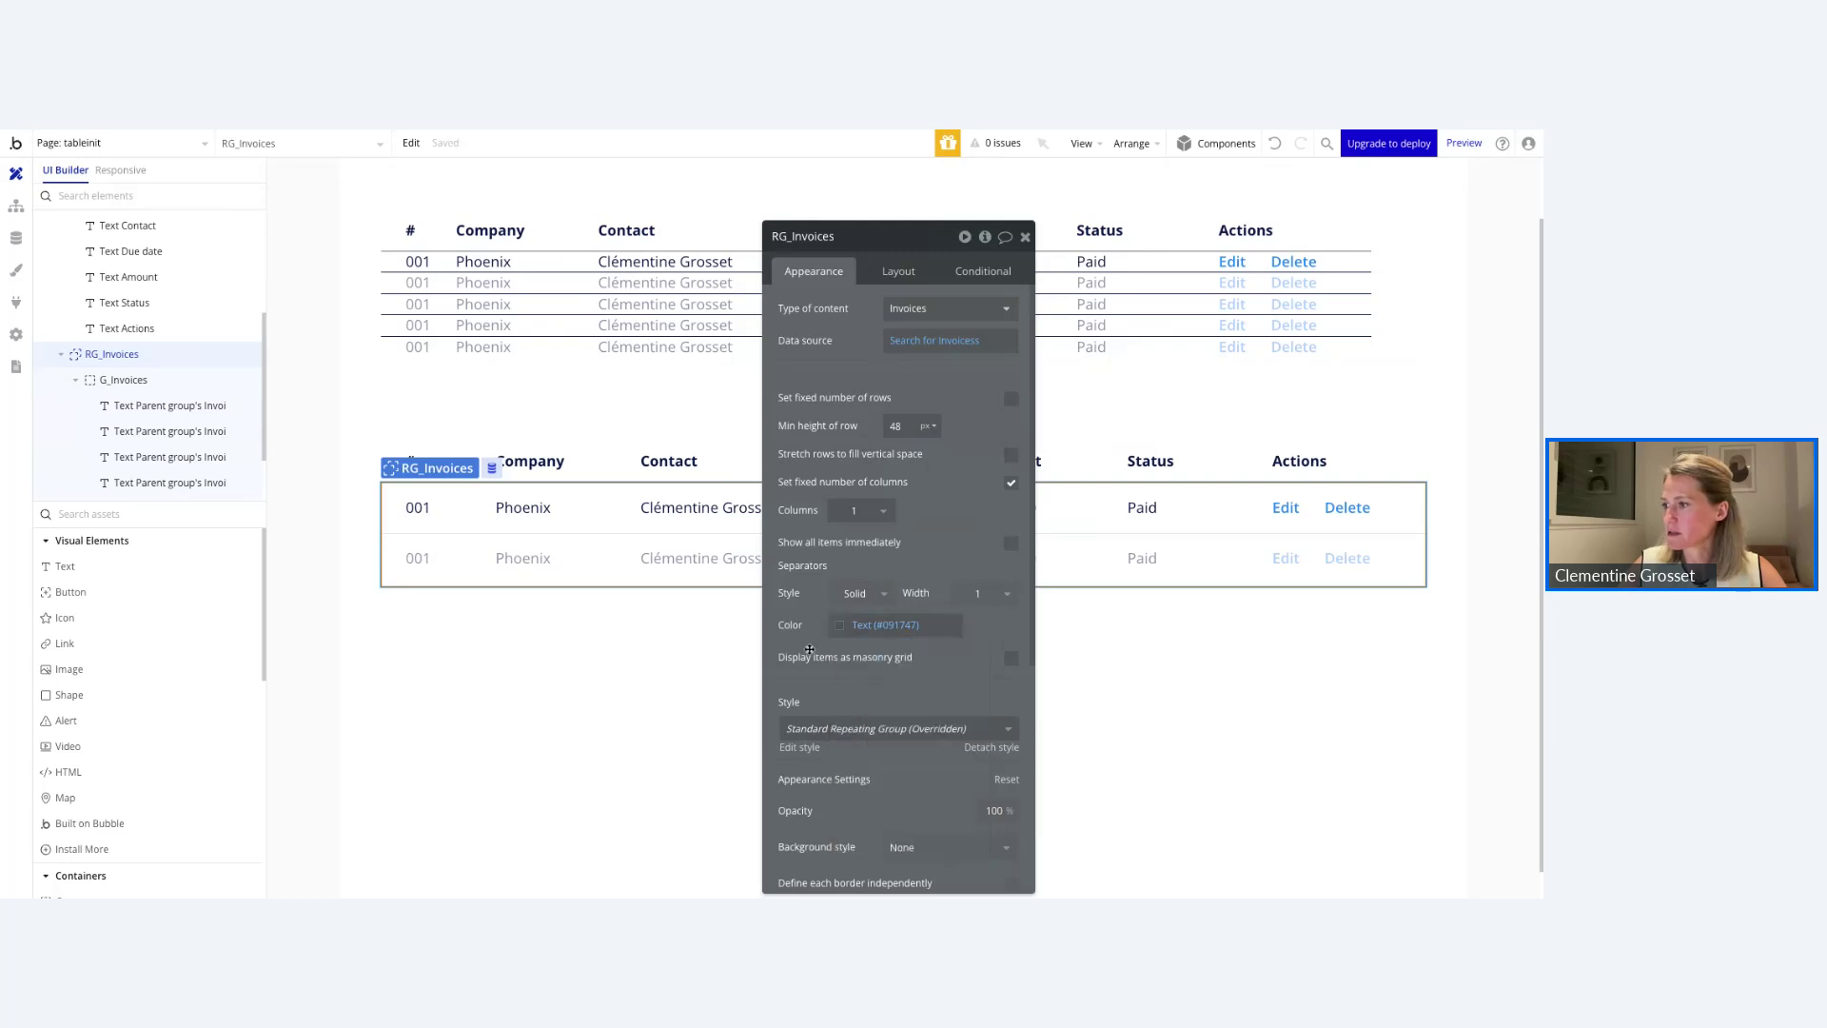
# Set the bottom border color of G_NewTable's G_Header to the Text color variable at 15% opacity.
pyautogui.click(594, 666)
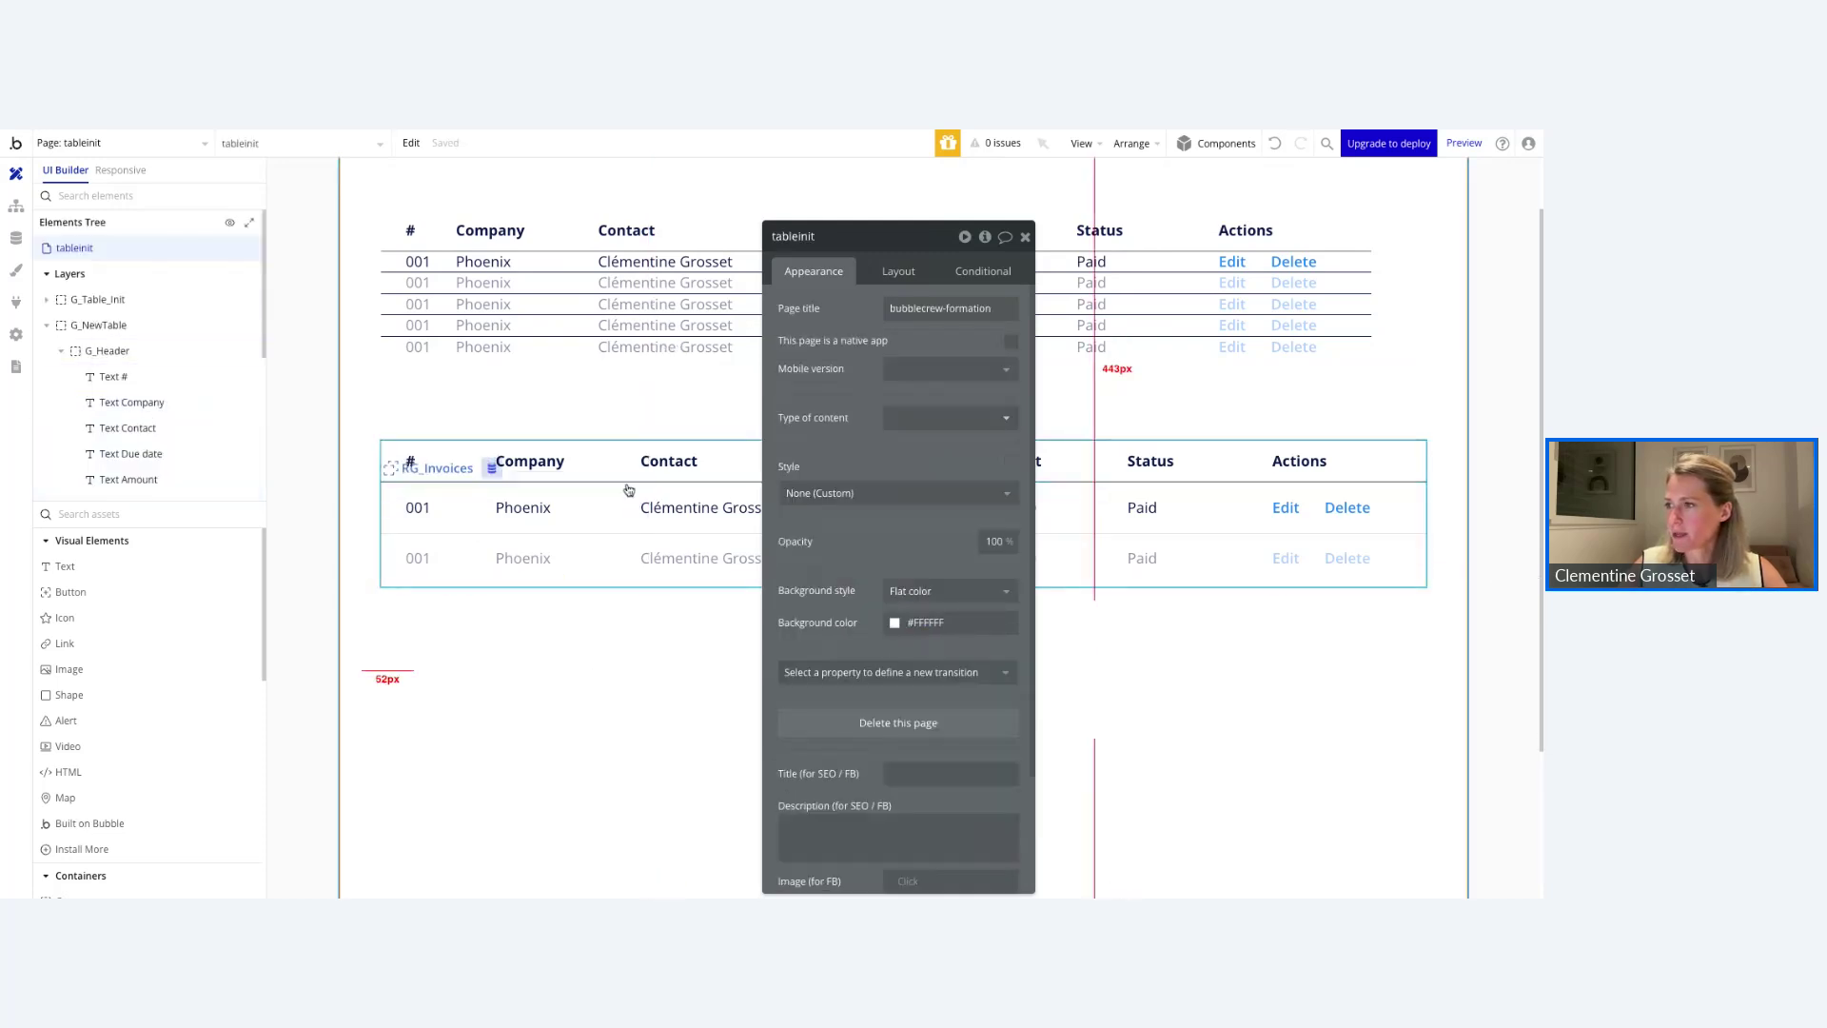
pyautogui.click(629, 483)
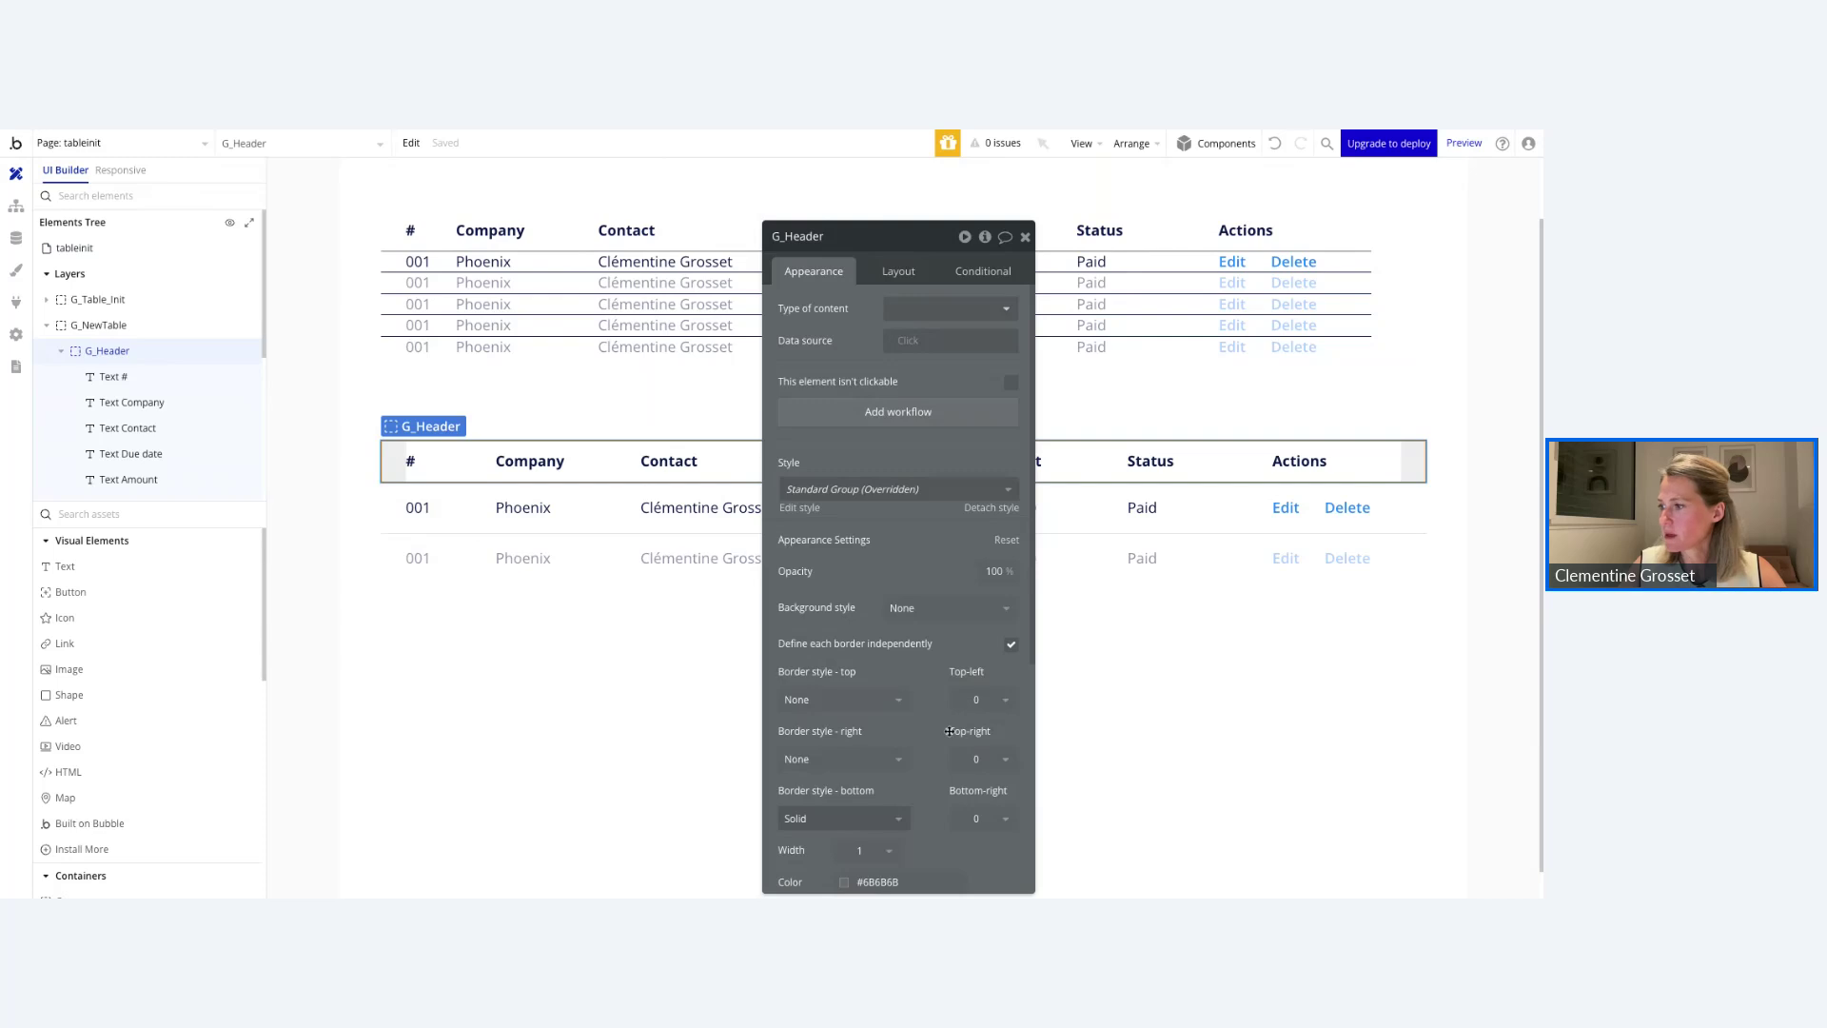
pyautogui.scroll(-2, 956, 737)
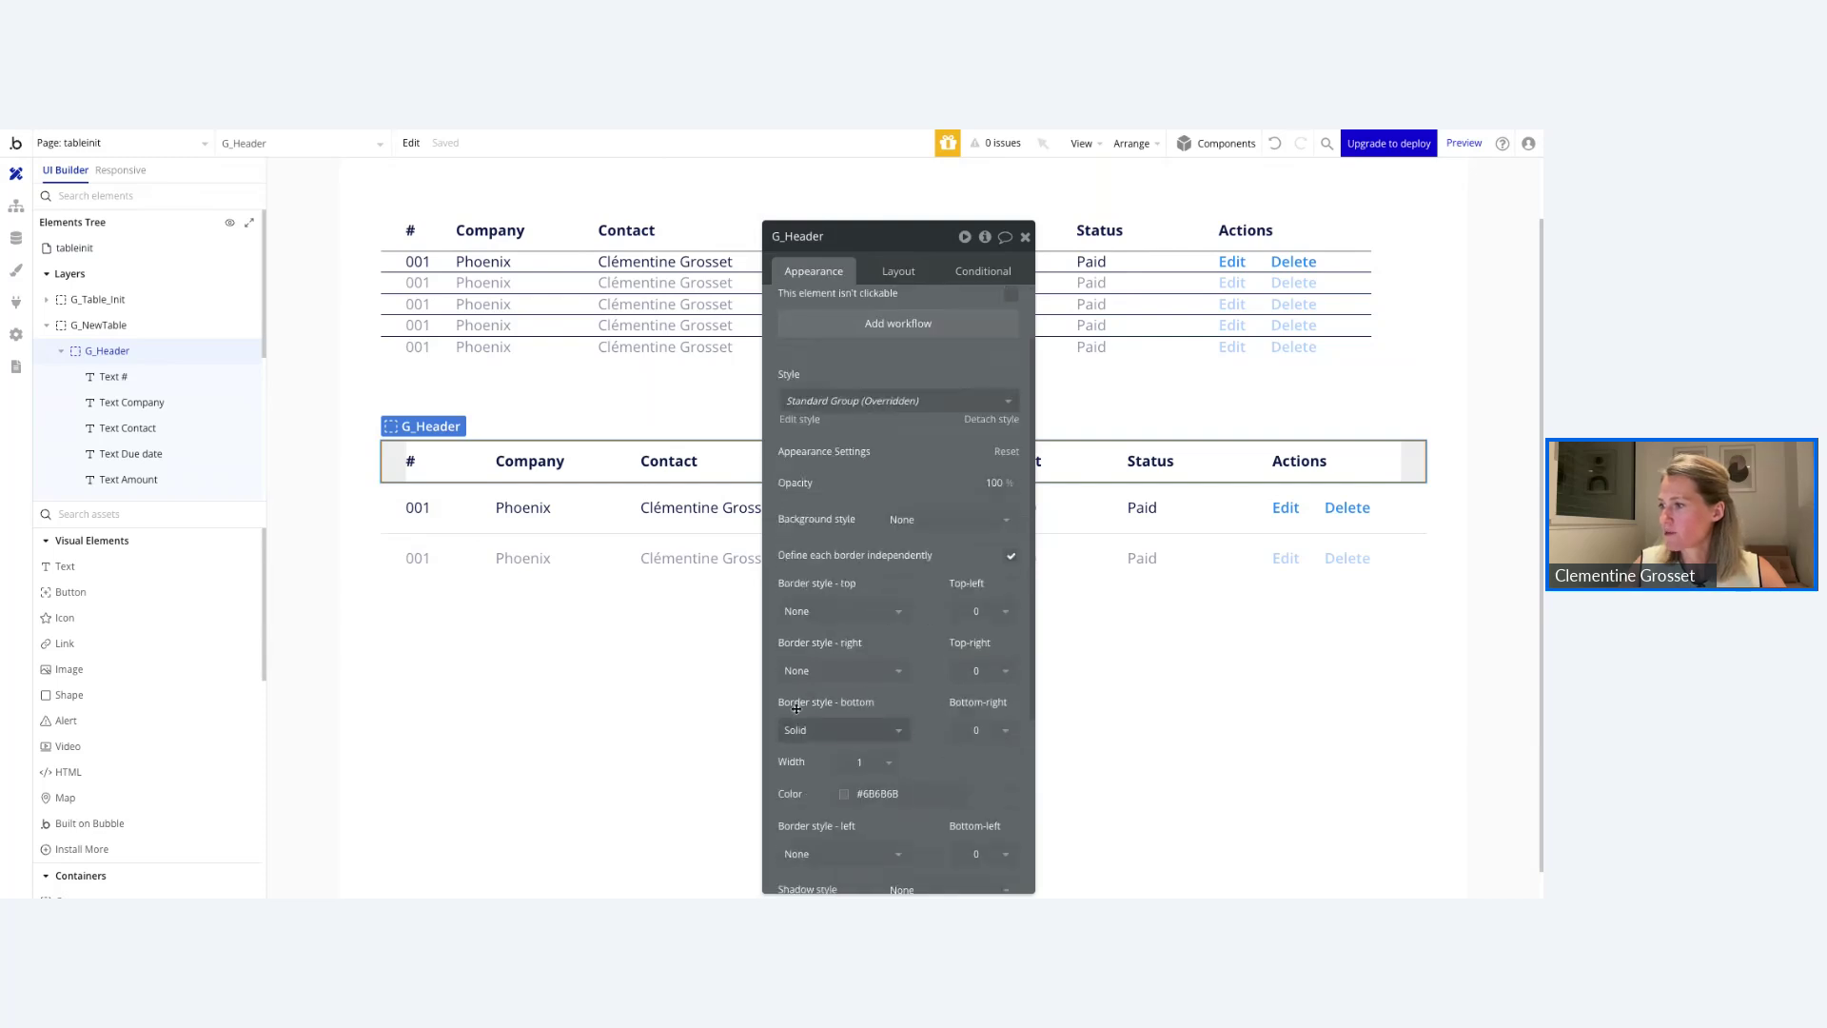
pyautogui.click(844, 793)
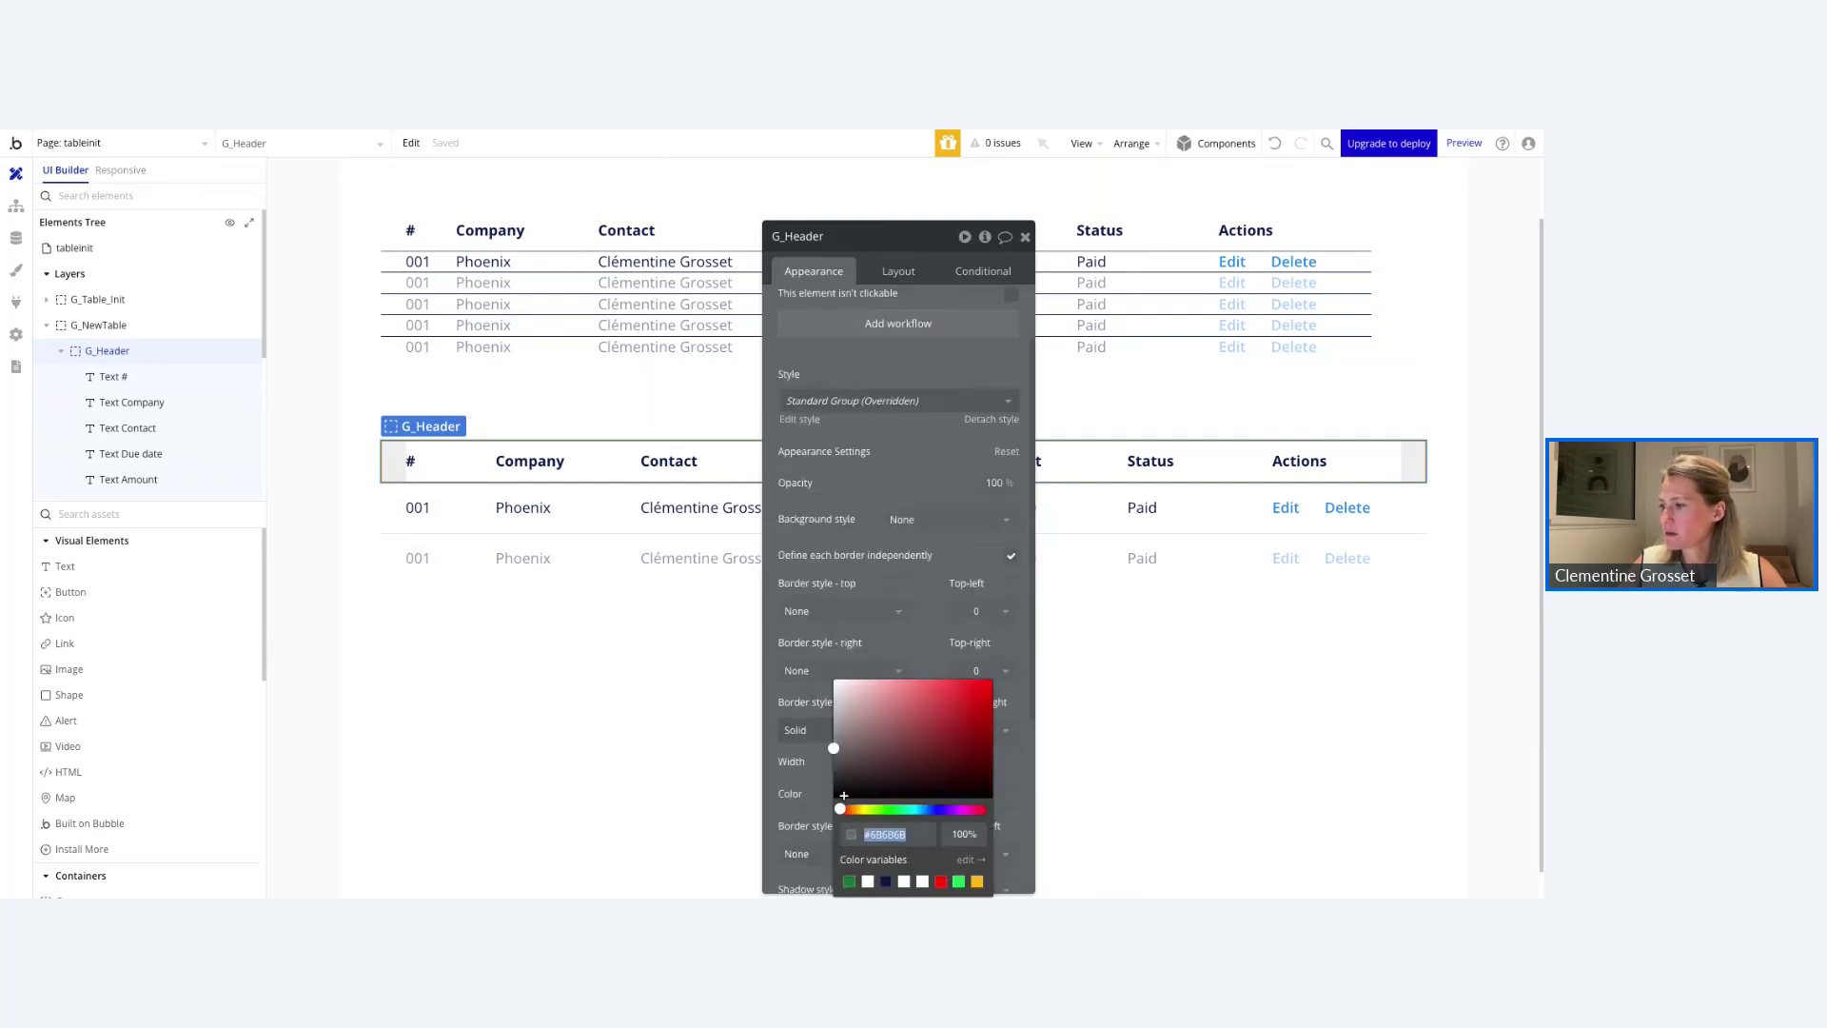
pyautogui.click(885, 881)
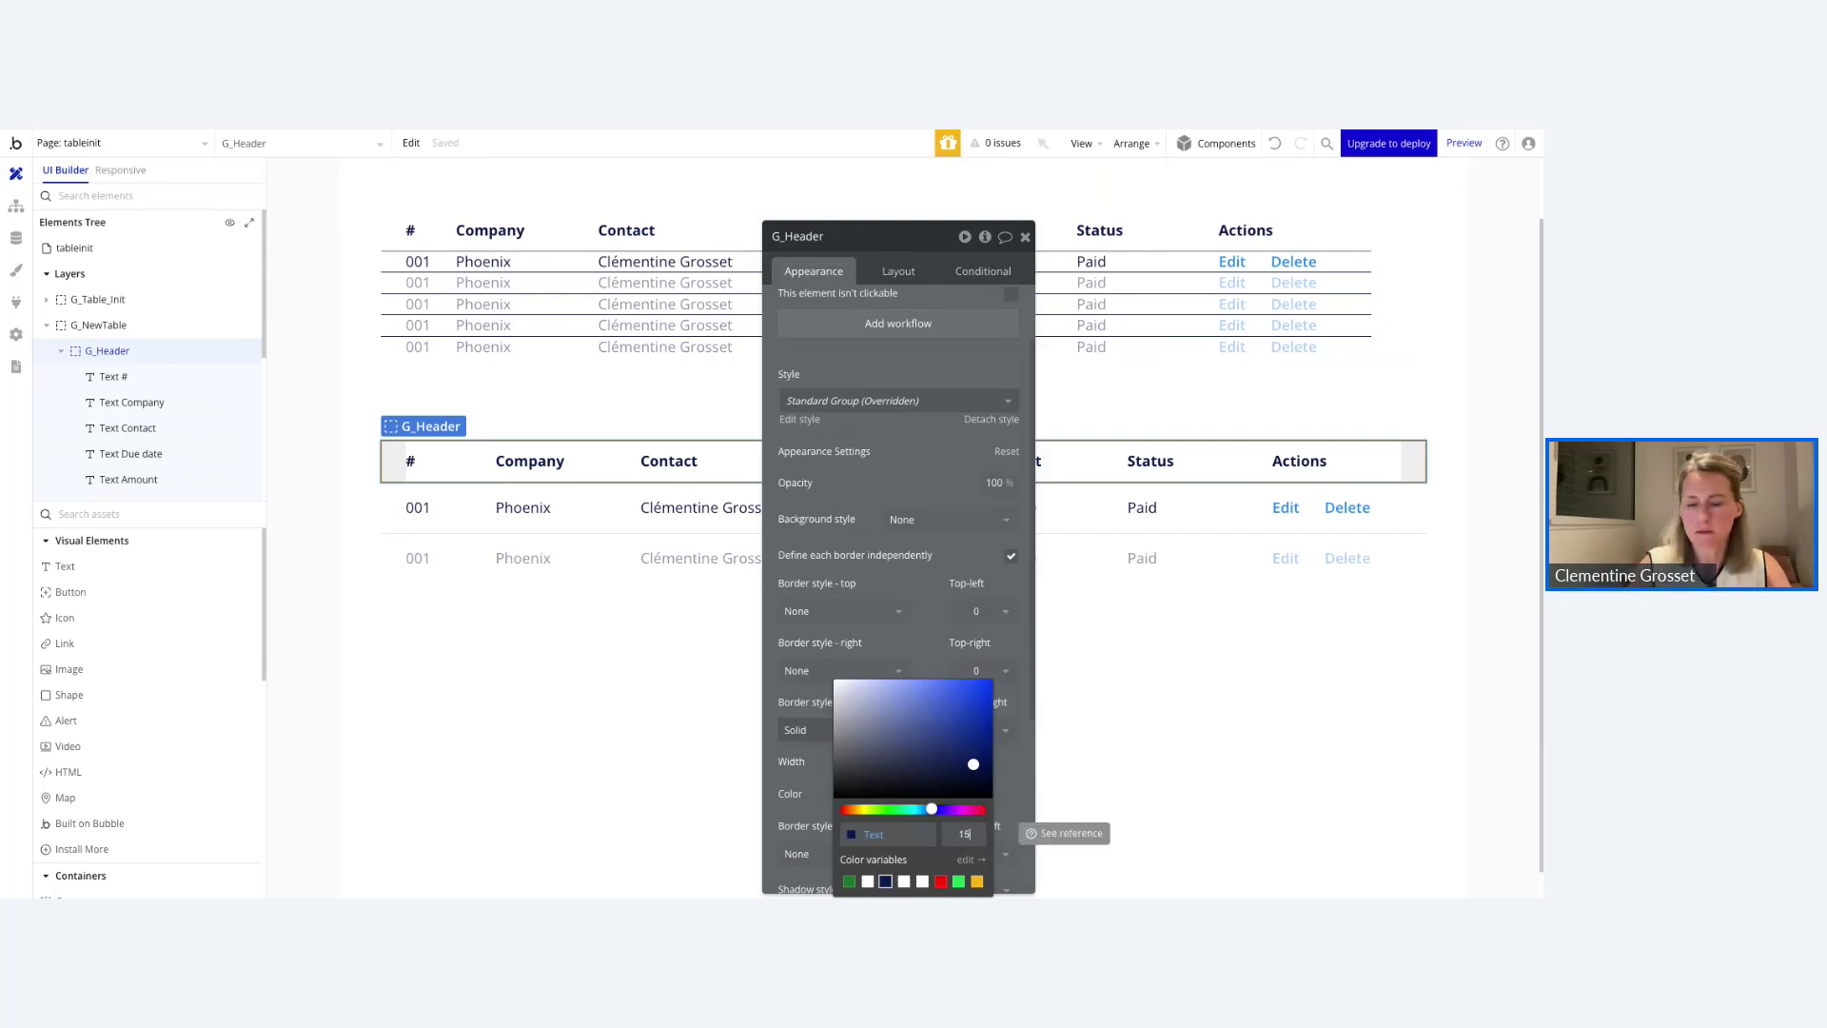
pyautogui.write('15')
pyautogui.press('Return')
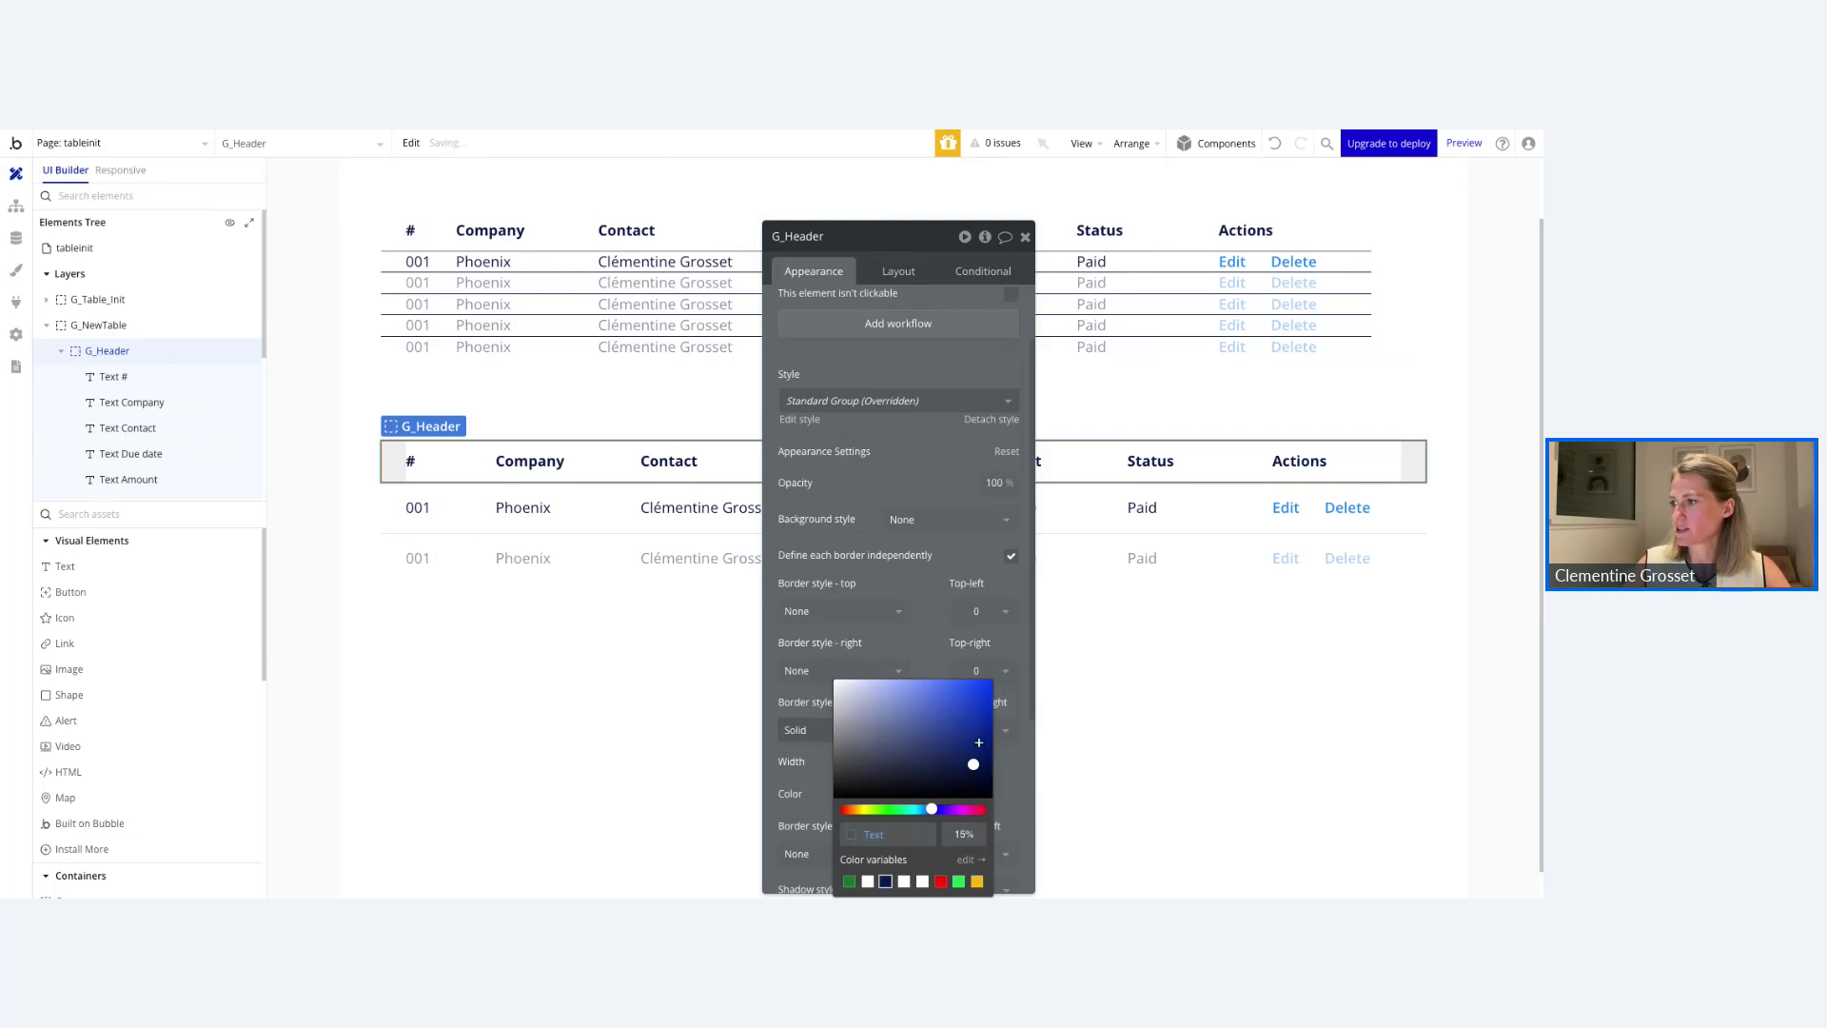
# Set the font weight of all seven G_NewTable header texts, from # to Actions, to 400 (Regular).
pyautogui.click(694, 677)
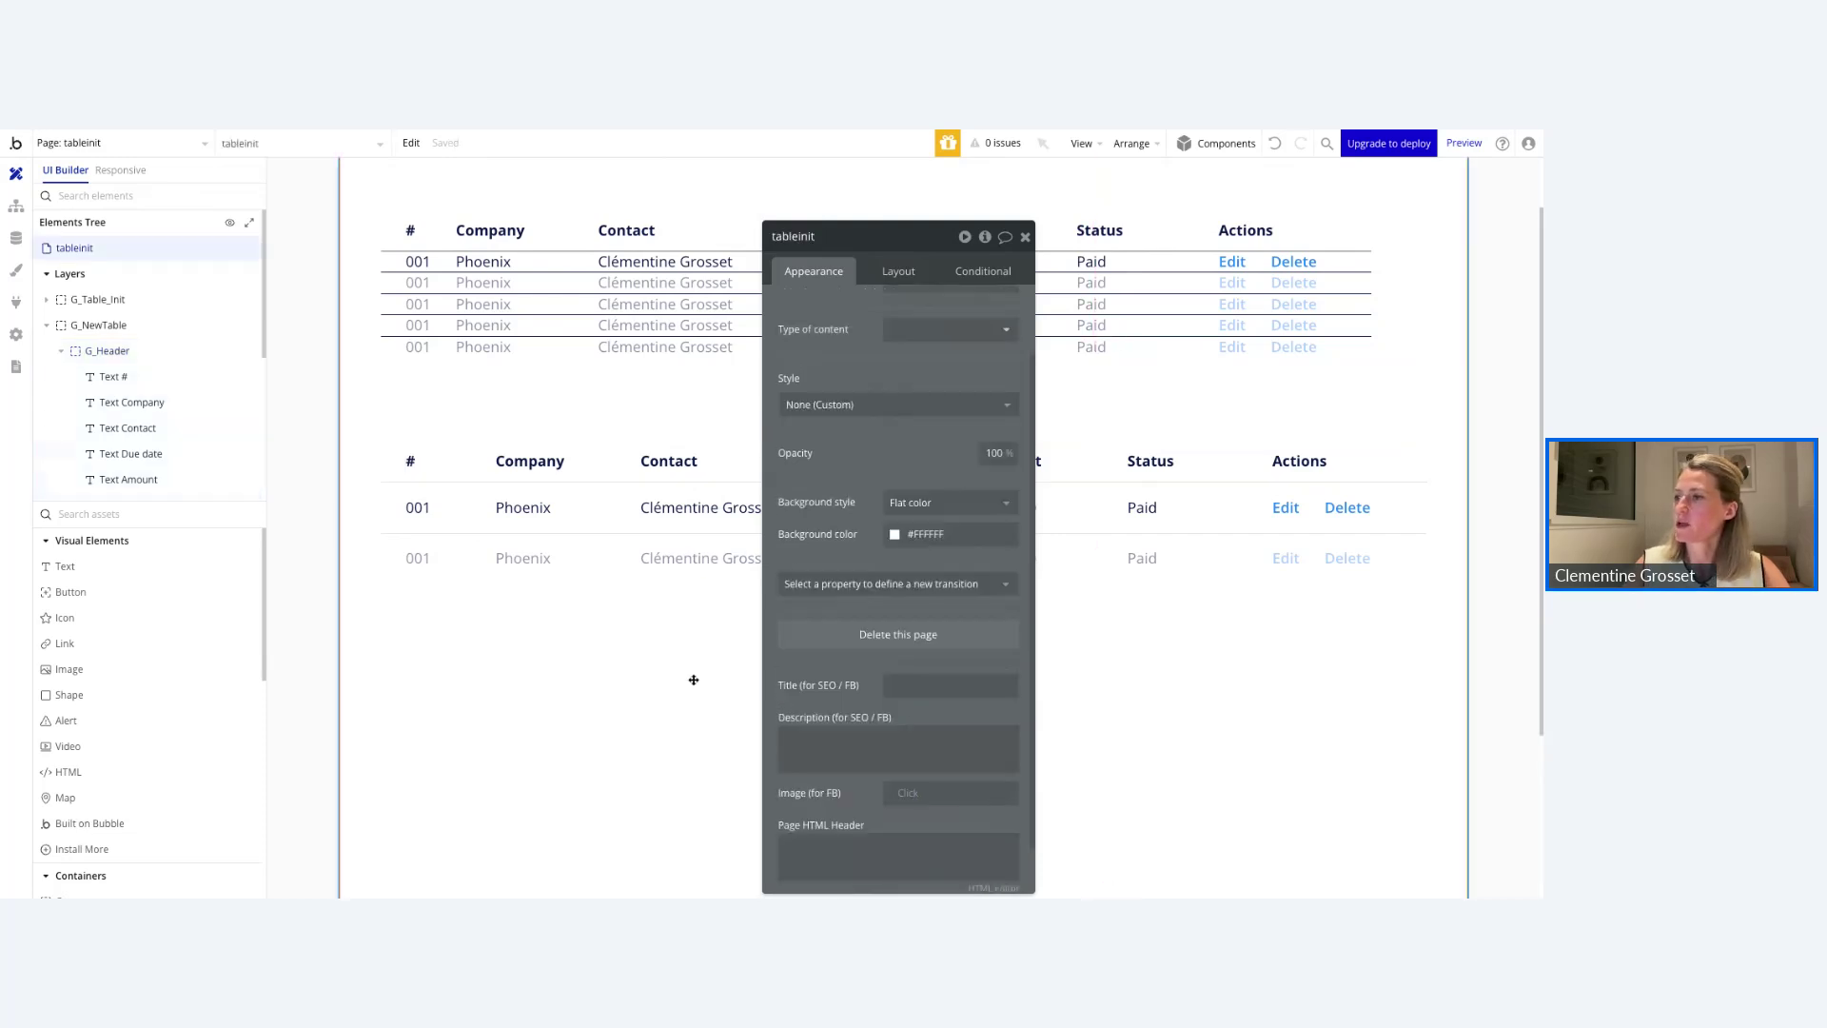
pyautogui.click(1026, 237)
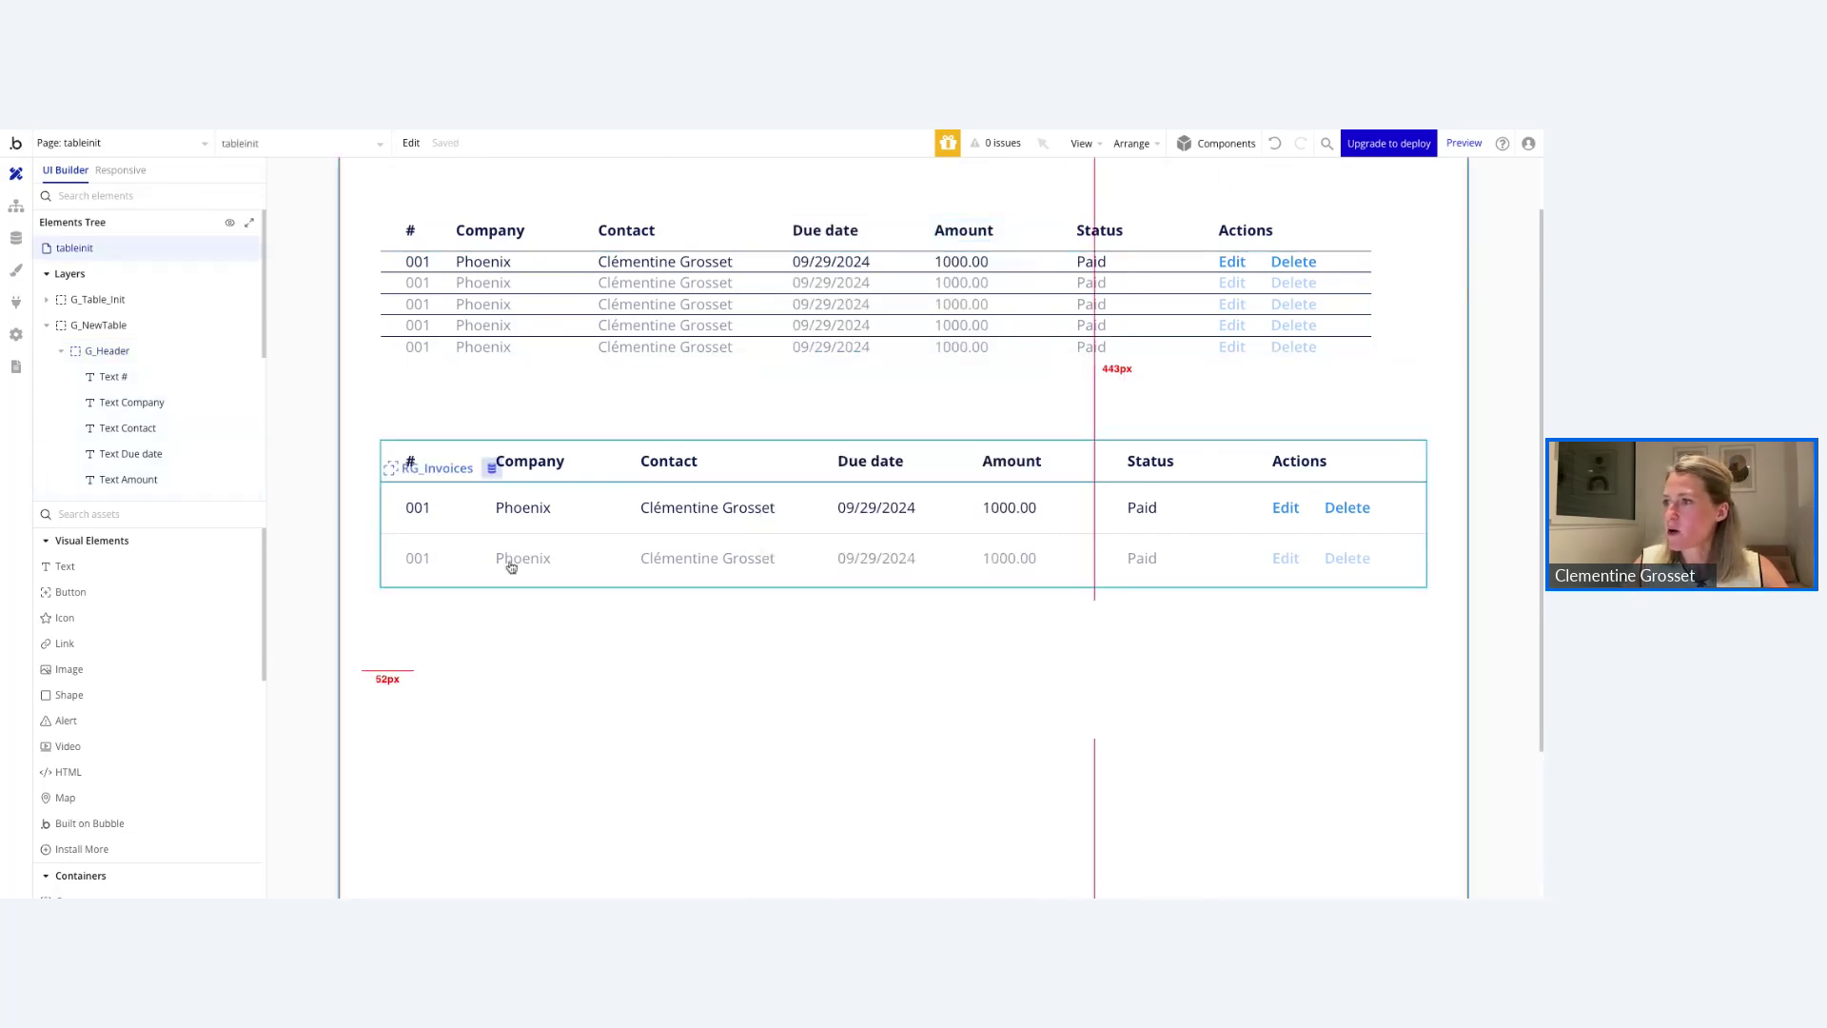
pyautogui.doubleClick(411, 460)
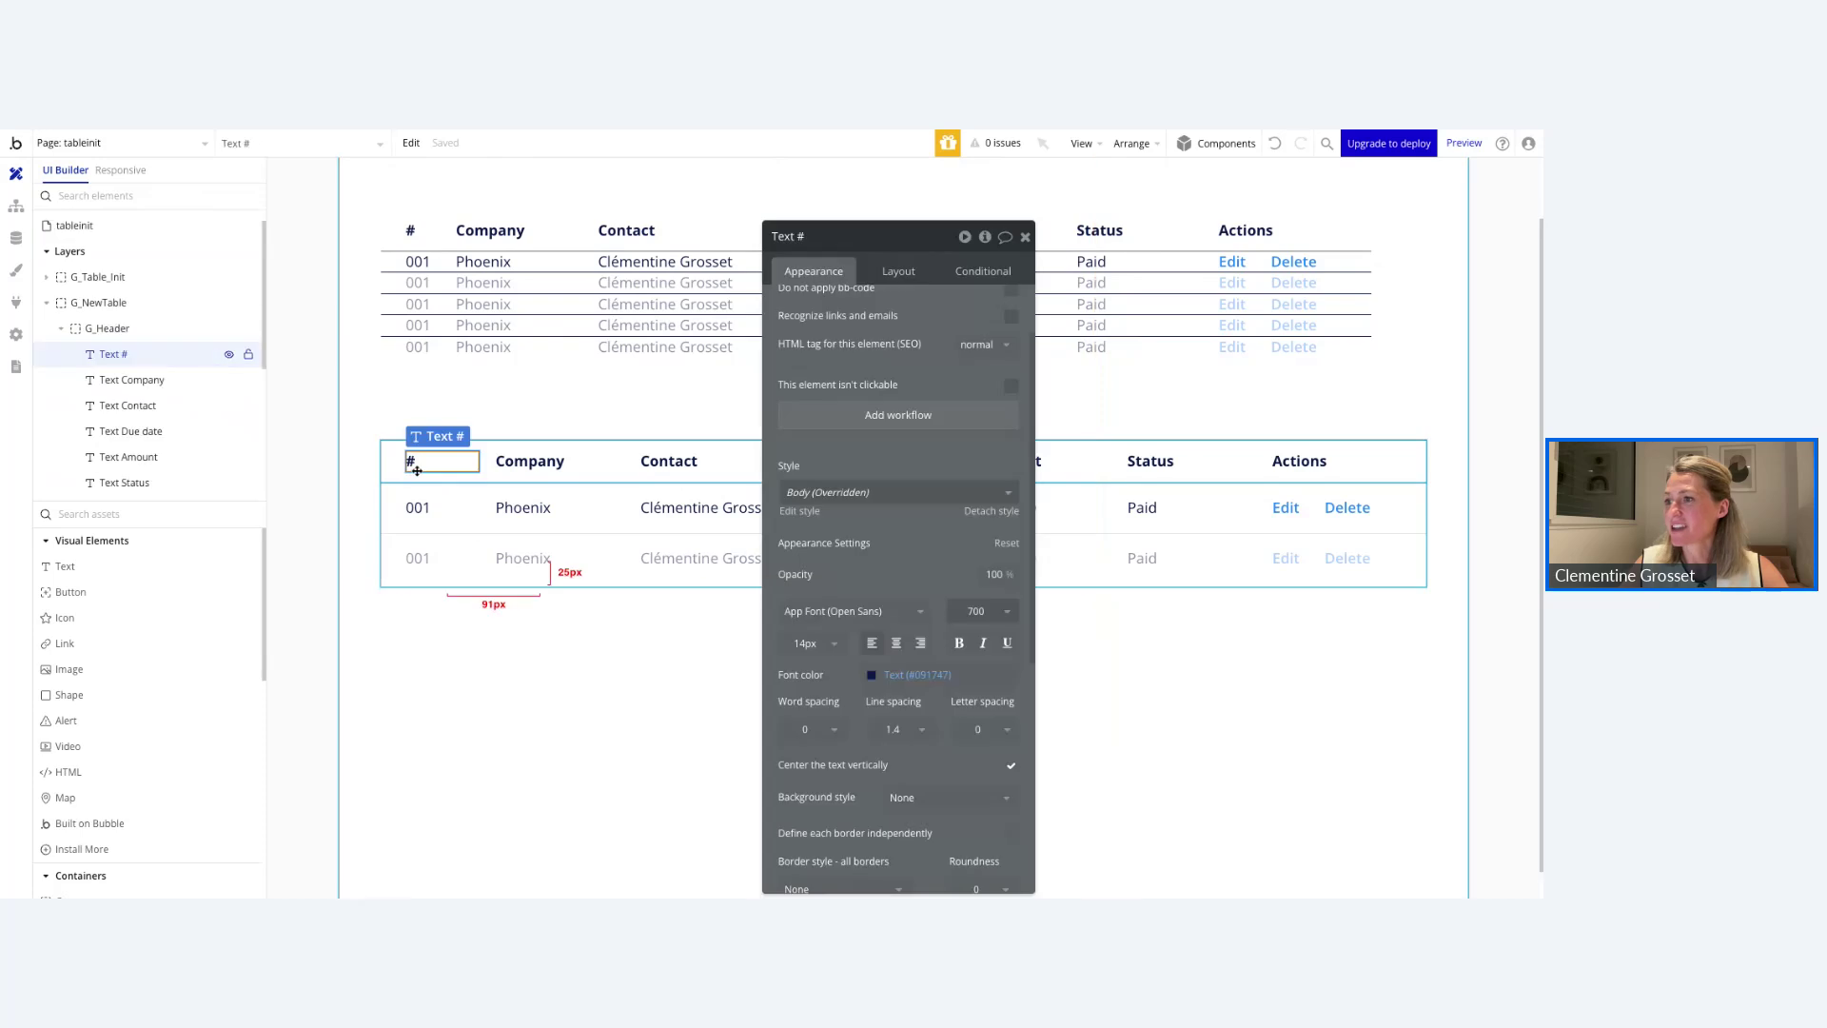
pyautogui.keyDown('shift'); pyautogui.click(561, 462); pyautogui.keyUp('shift')
pyautogui.keyDown('shift'); pyautogui.click(666, 461); pyautogui.keyUp('shift')
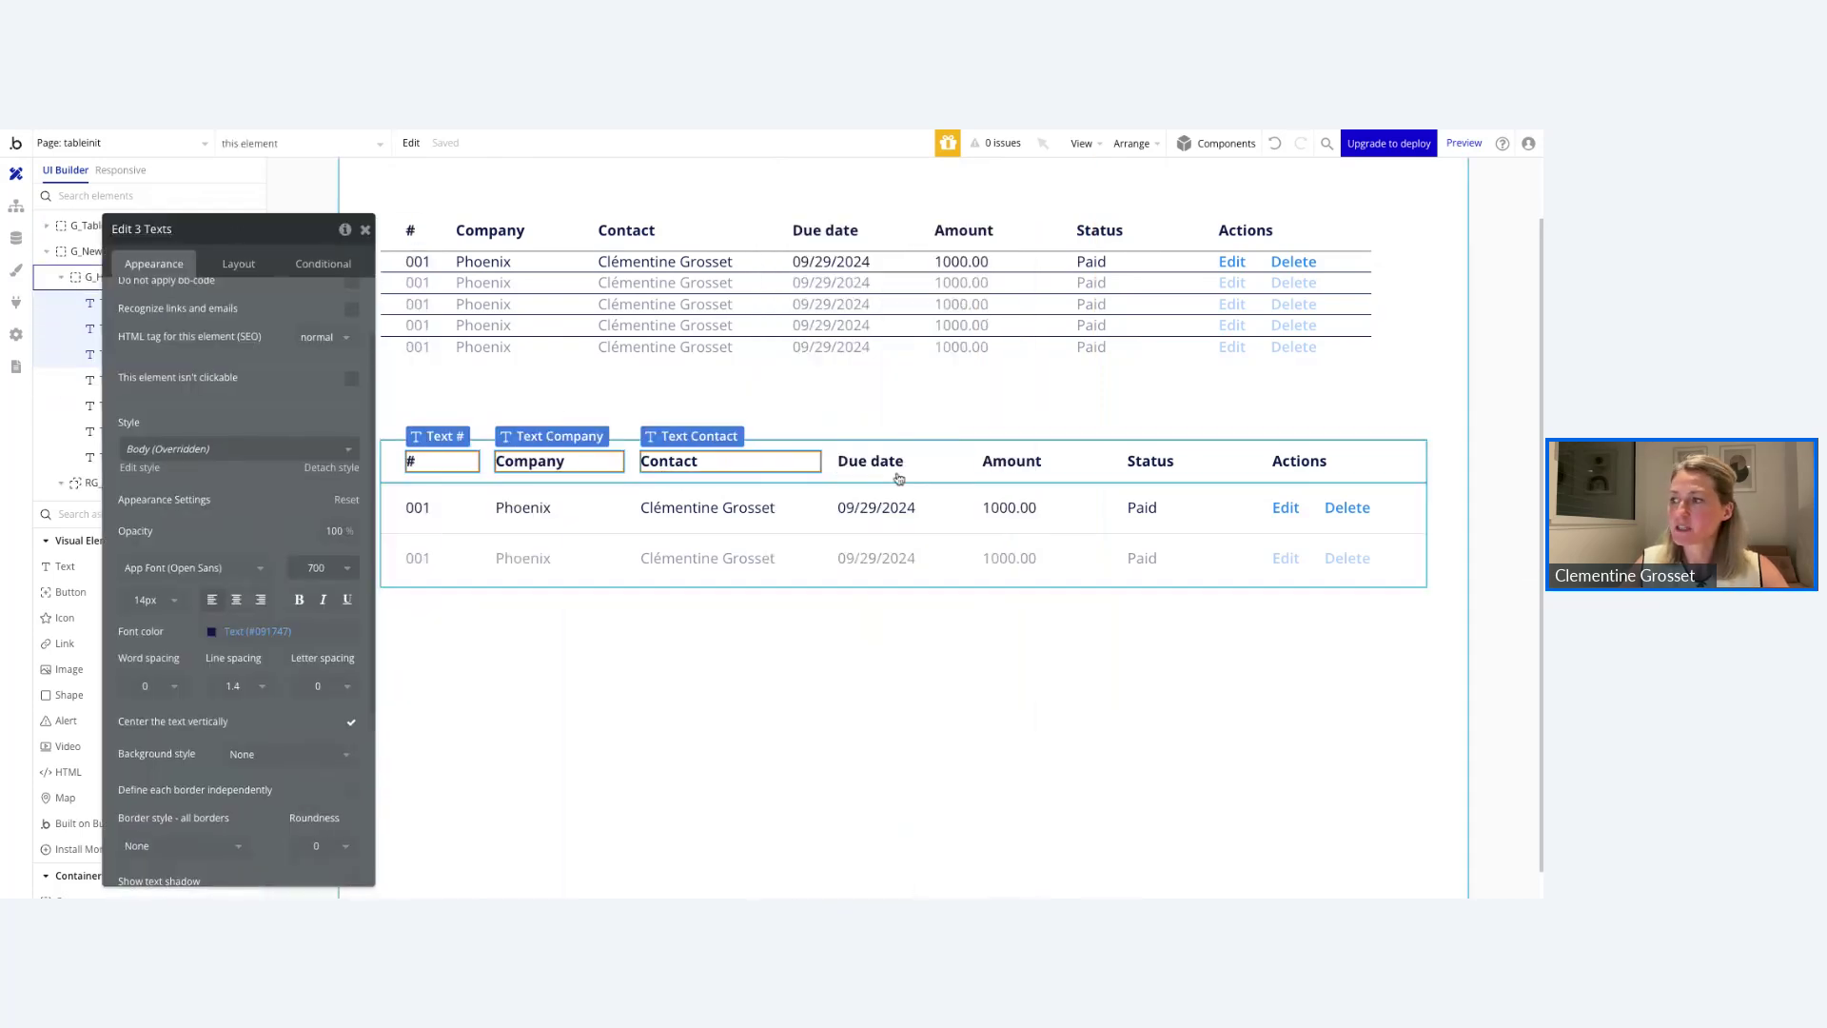
pyautogui.keyDown('shift'); pyautogui.click(867, 463); pyautogui.keyUp('shift')
pyautogui.keyDown('shift'); pyautogui.click(1027, 464); pyautogui.keyUp('shift')
pyautogui.keyDown('shift'); pyautogui.click(1184, 463); pyautogui.keyUp('shift')
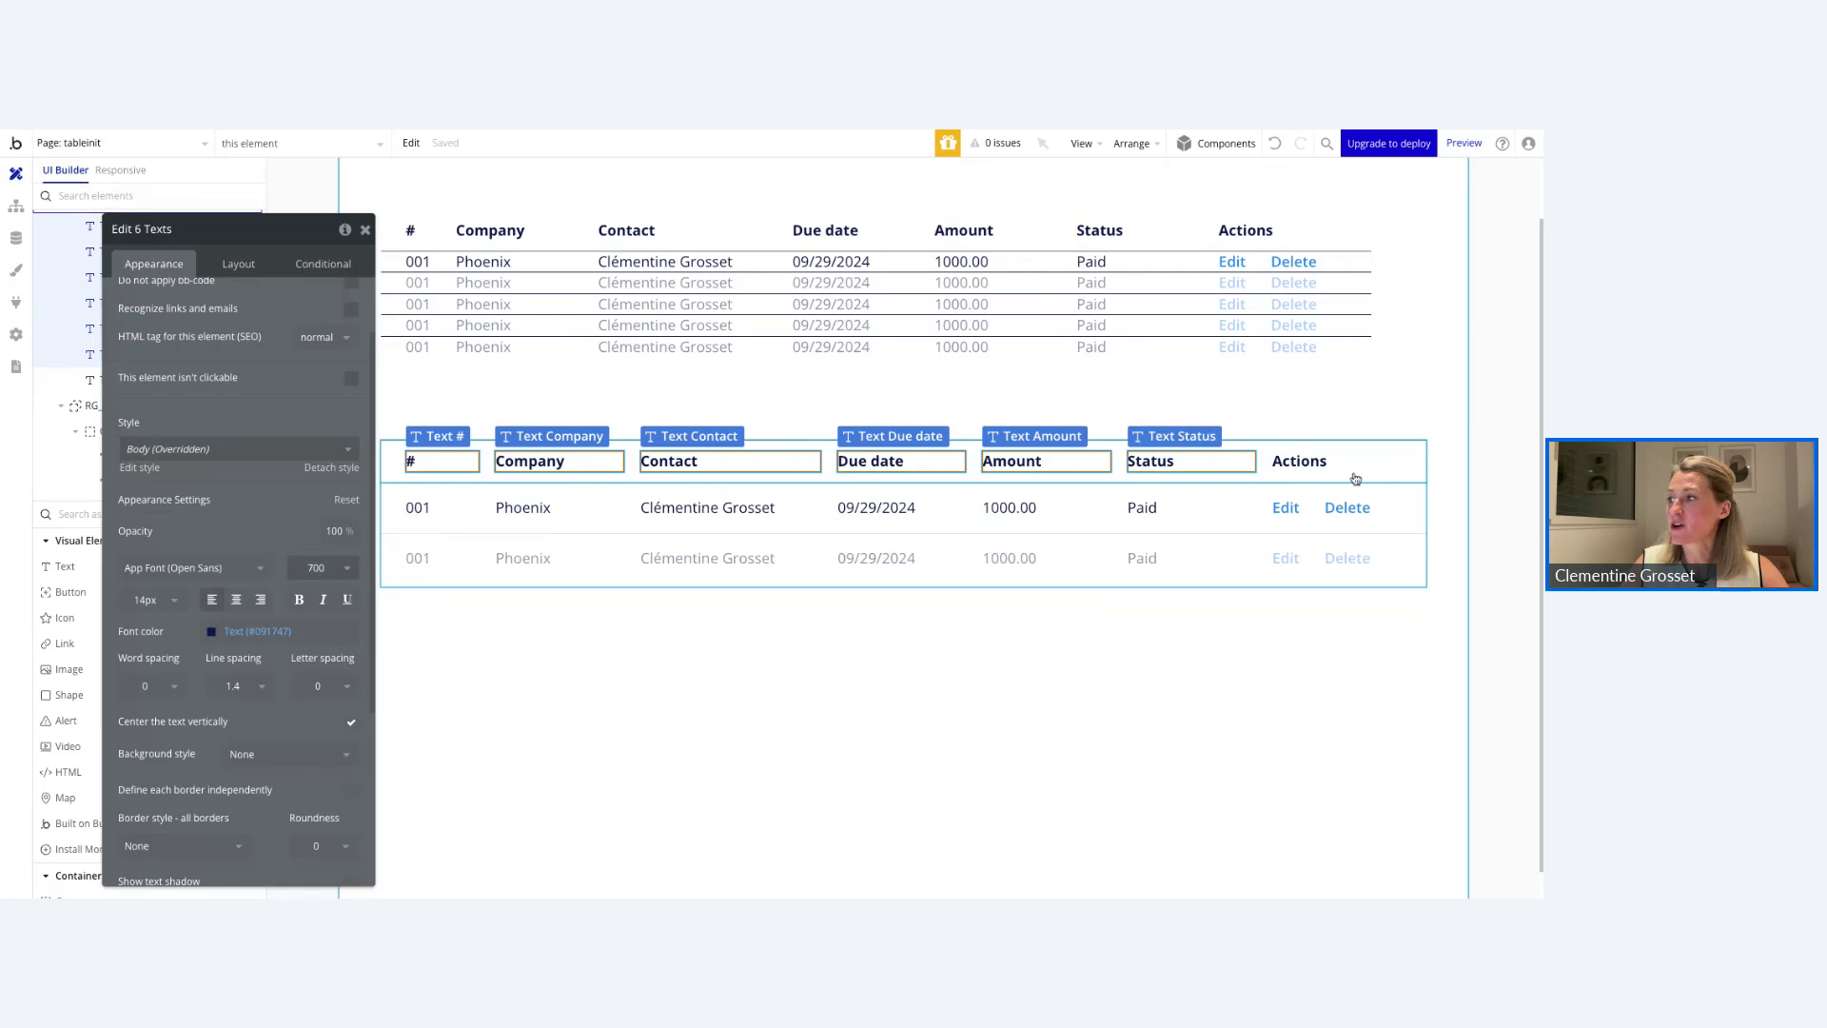
pyautogui.keyDown('shift'); pyautogui.click(1342, 466); pyautogui.keyUp('shift')
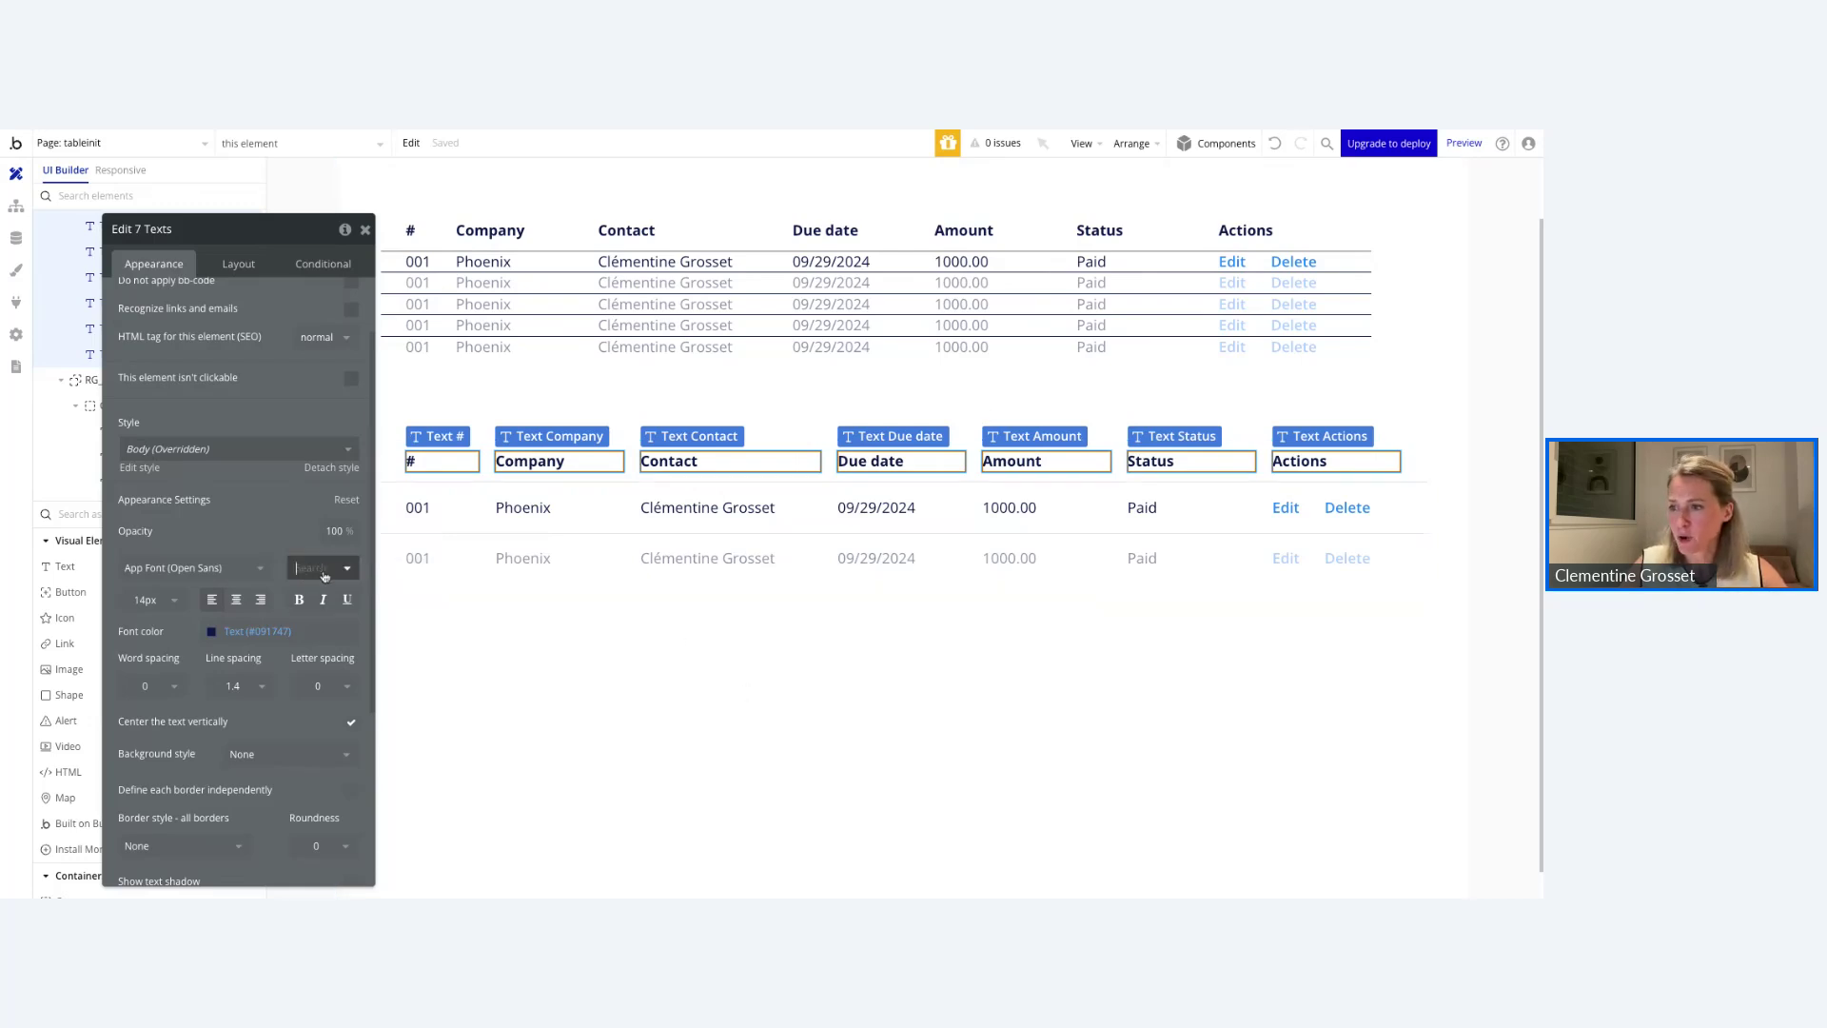
pyautogui.click(324, 571)
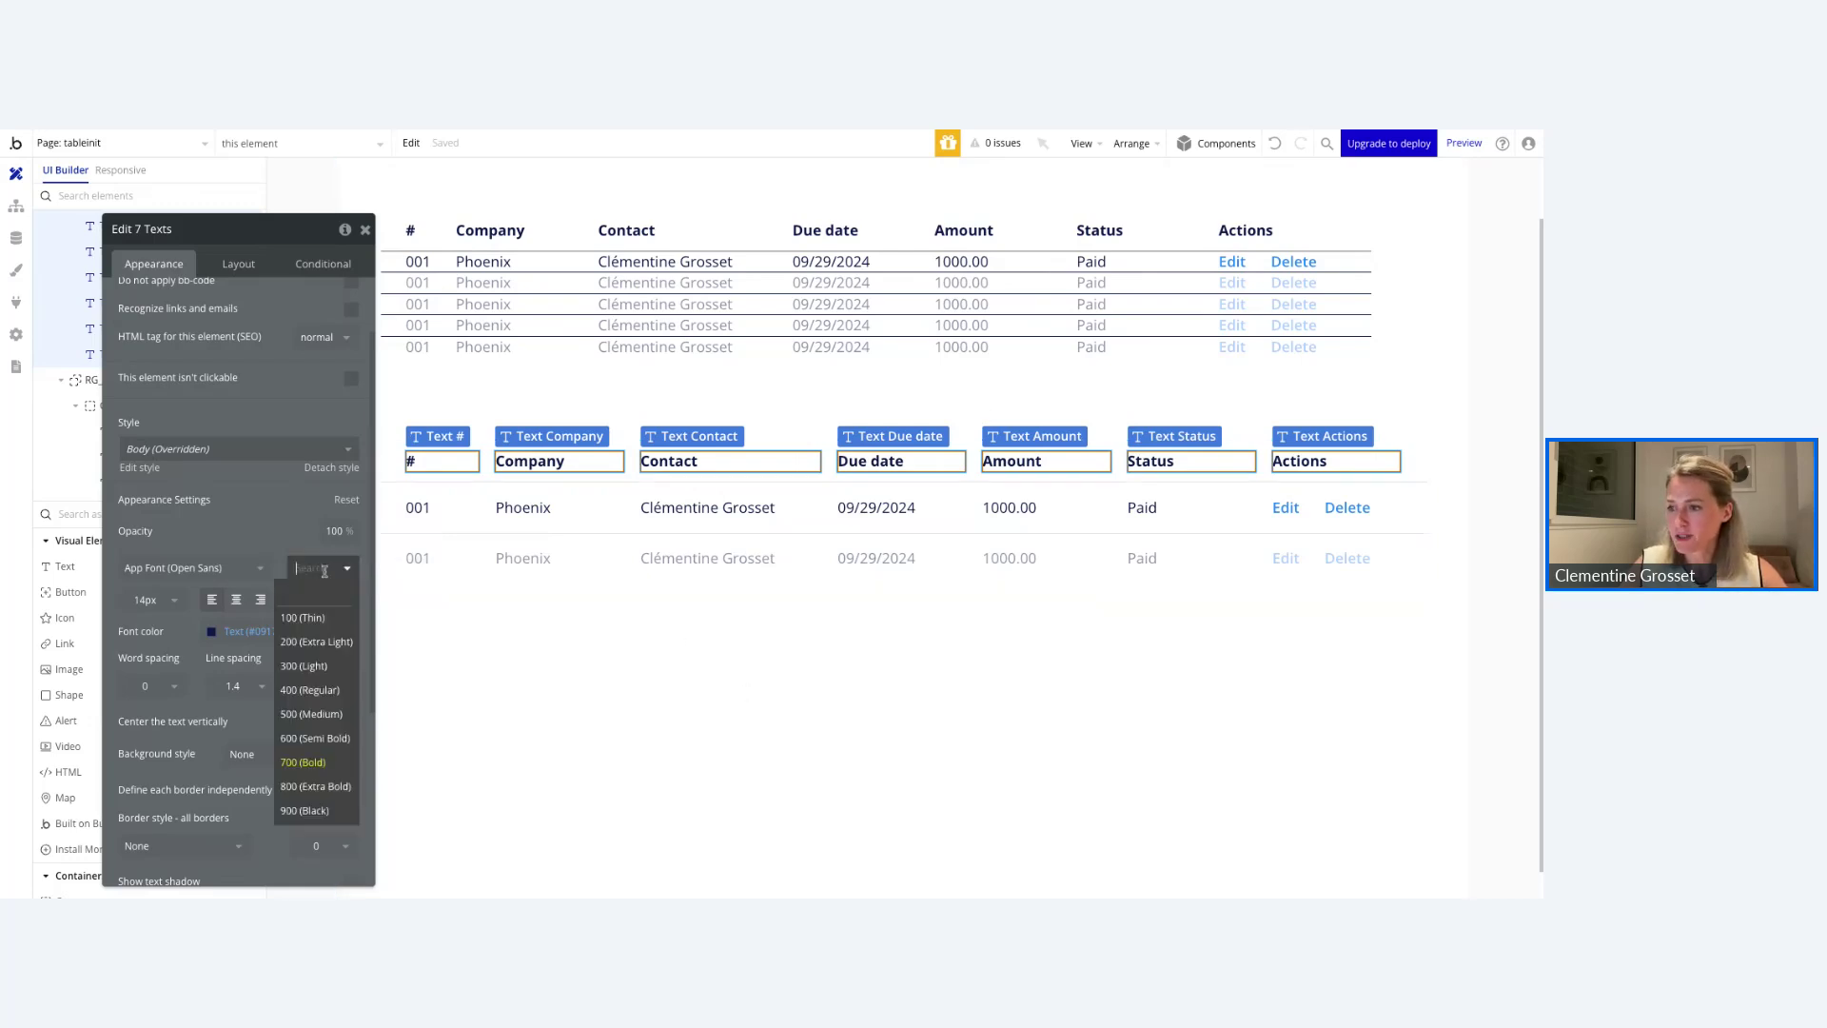
pyautogui.click(310, 689)
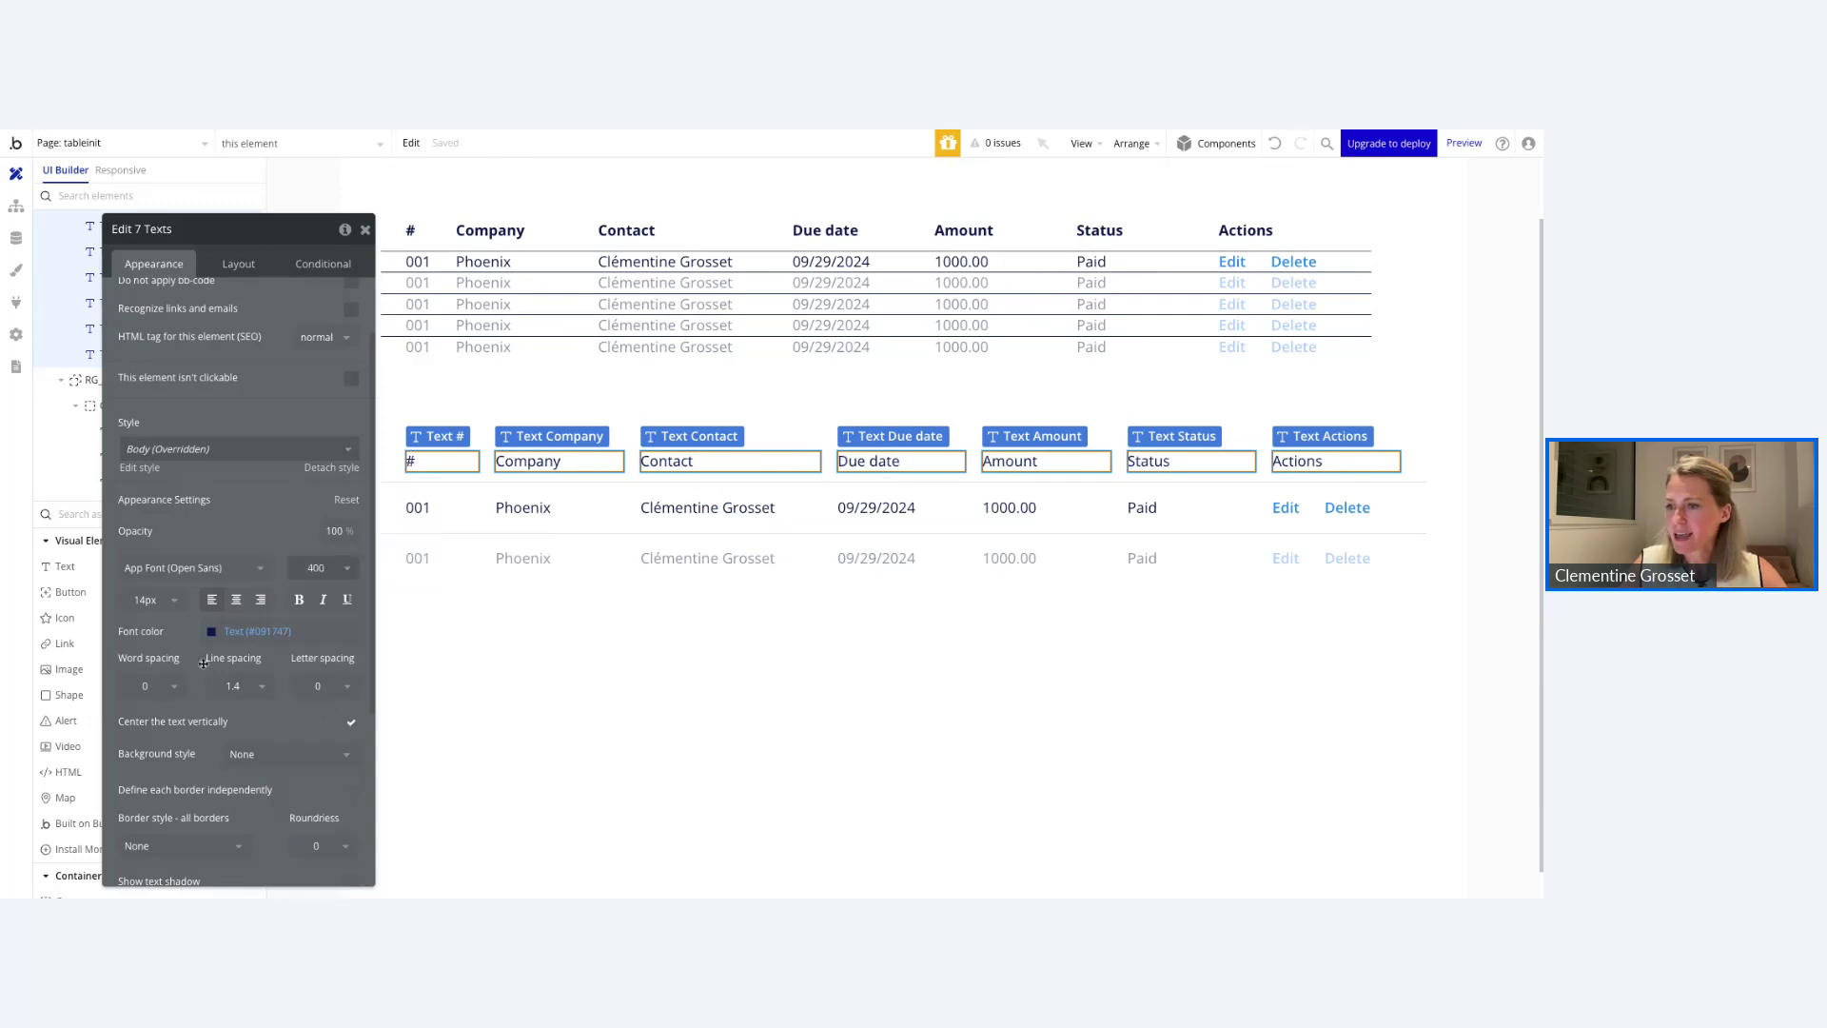
# Set the opacity of the seven G_NewTable header texts' font color to 50%.
pyautogui.click(213, 632)
pyautogui.click(321, 794)
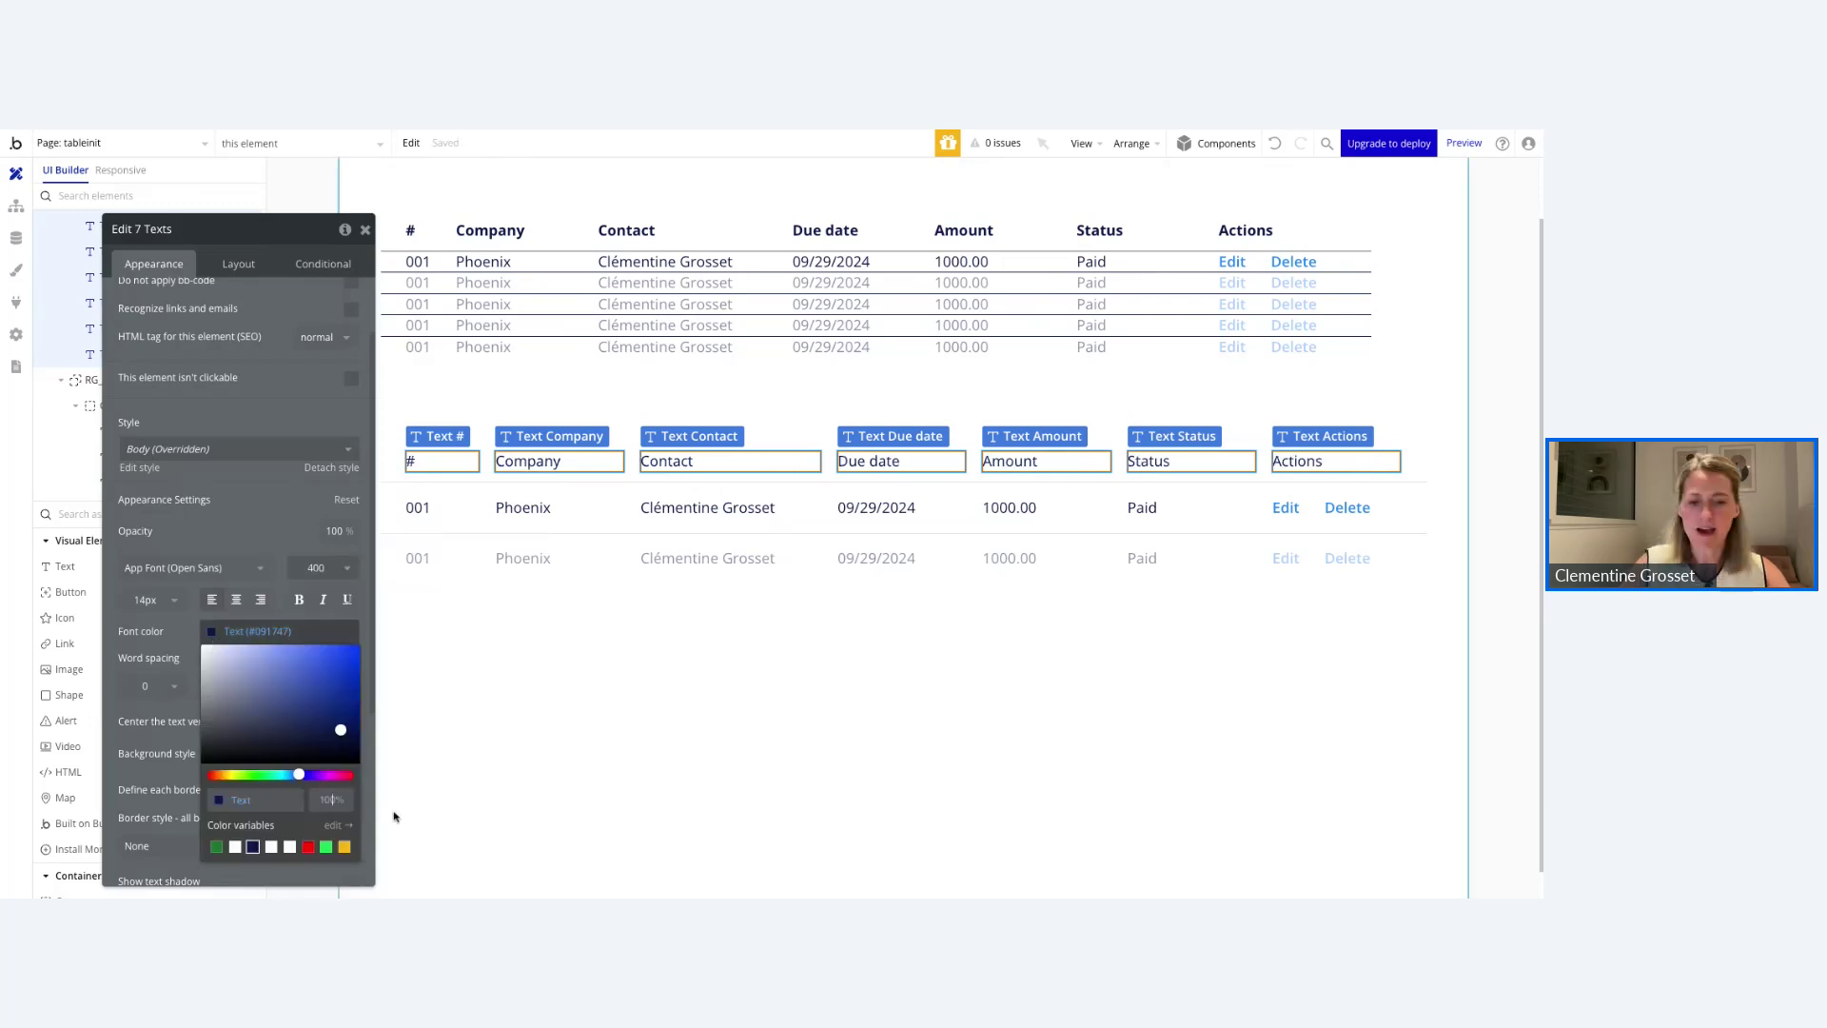
pyautogui.write('50')
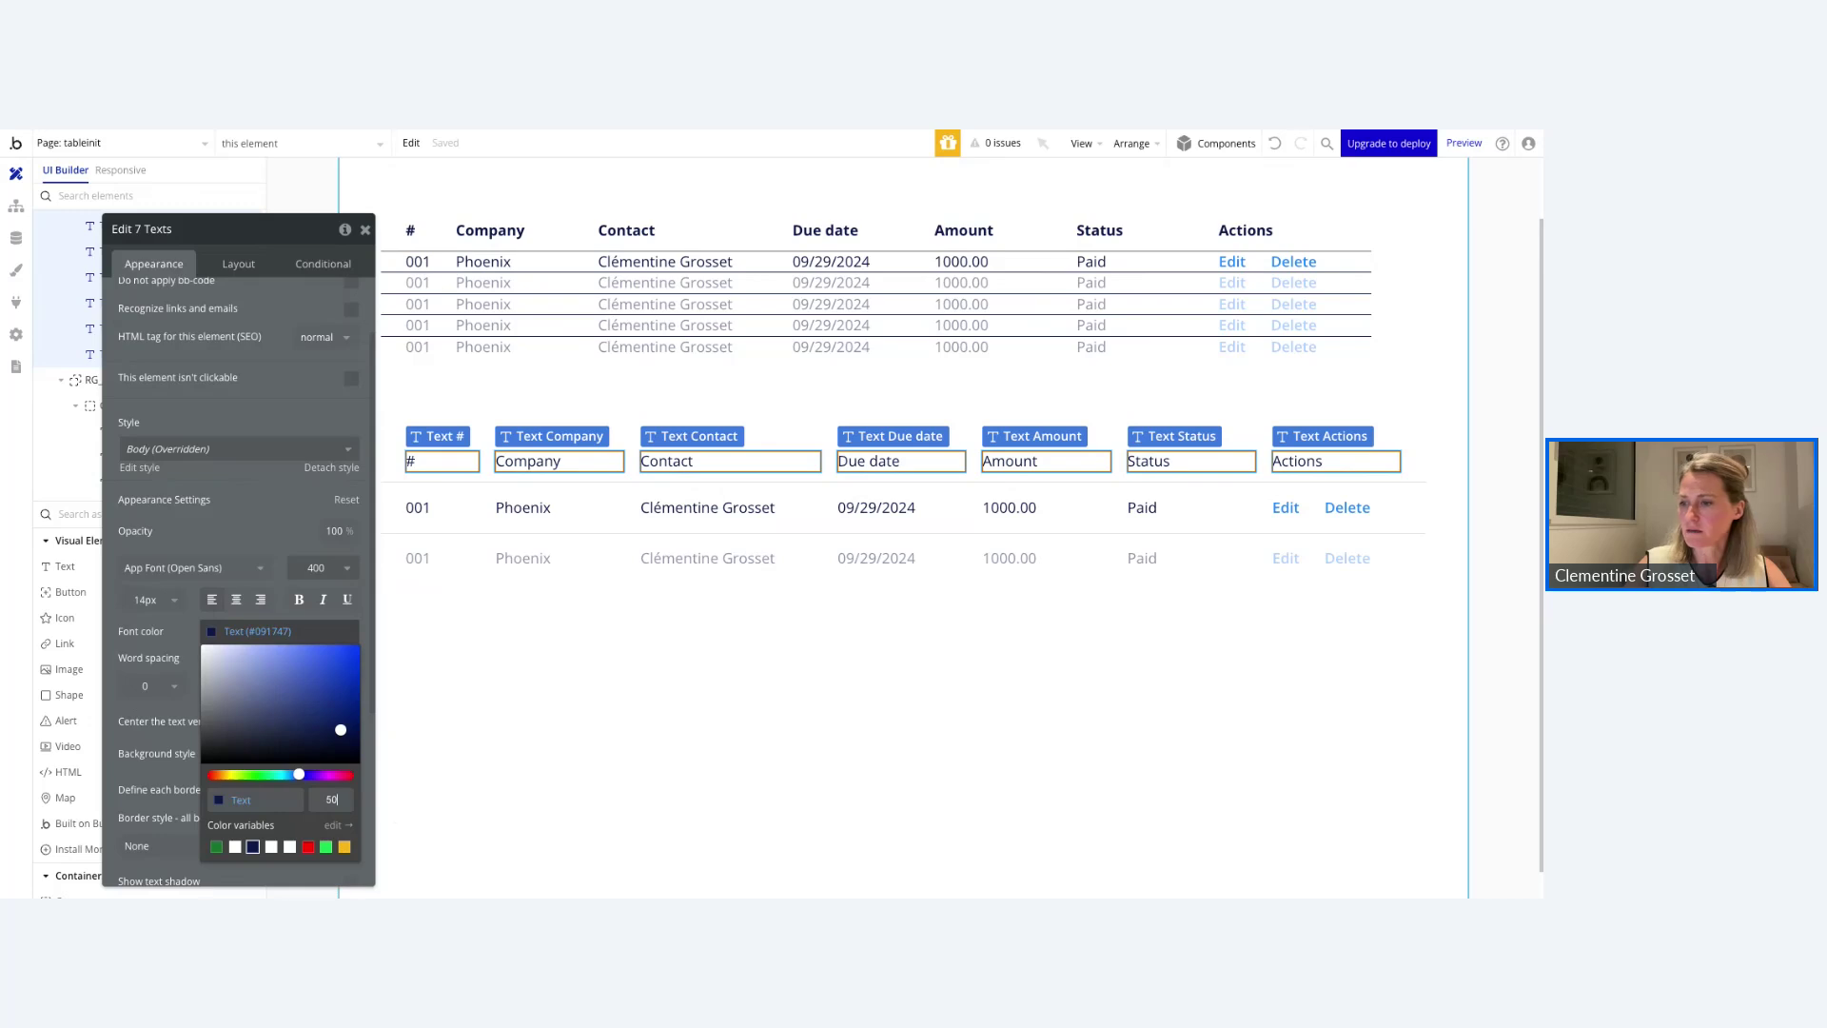
pyautogui.press('Return')
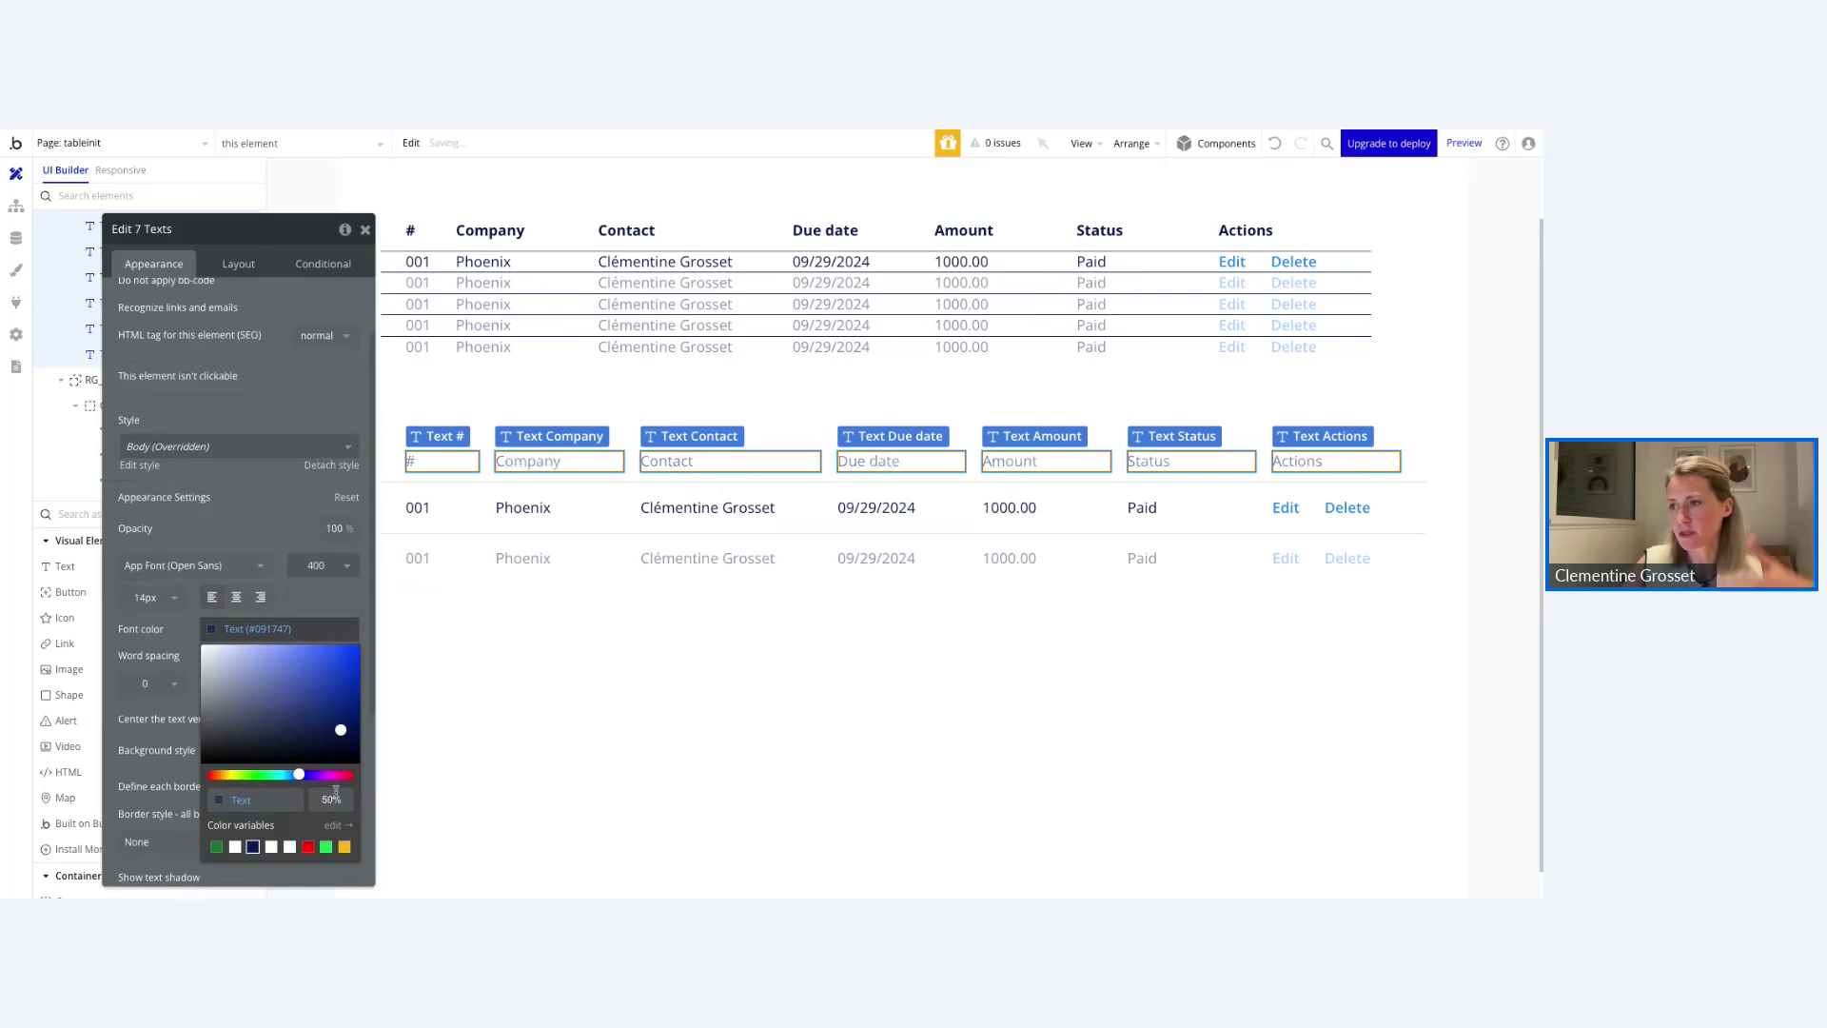
pyautogui.click(603, 647)
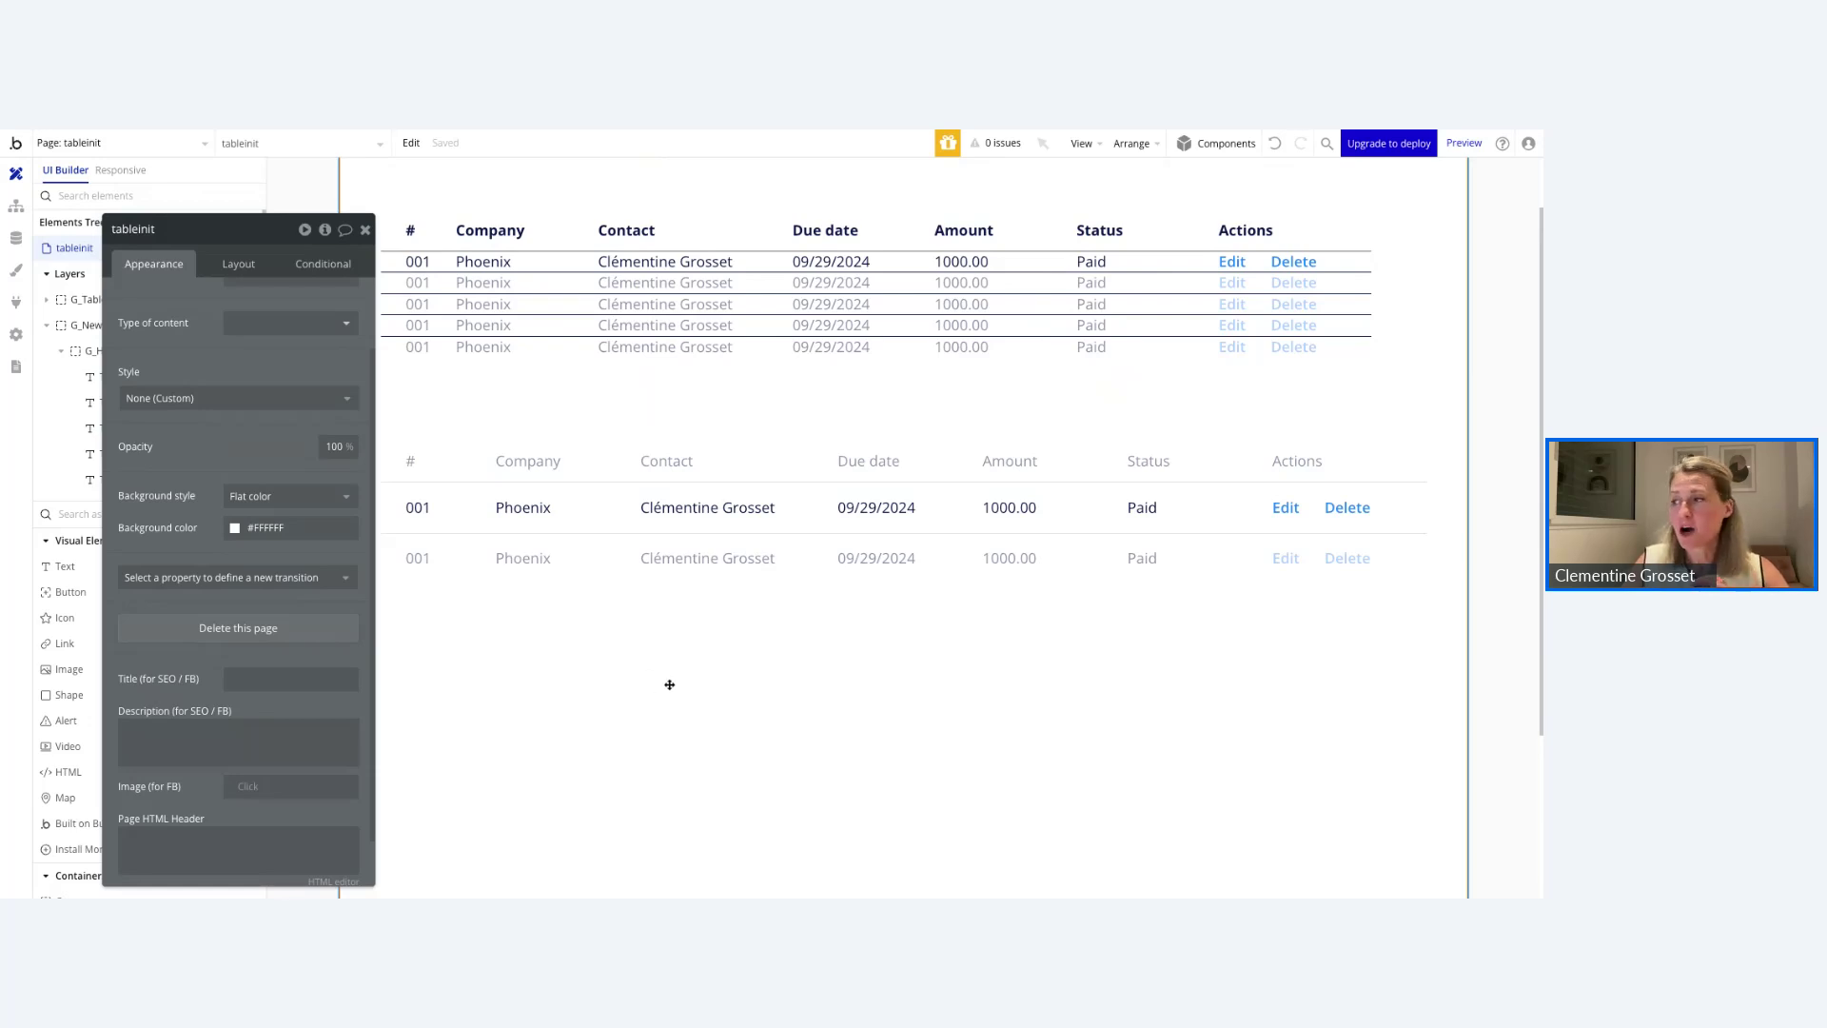
# Set the font weight of the company text in G_NewTable's invoice row to 700 (Bold).
pyautogui.click(511, 503)
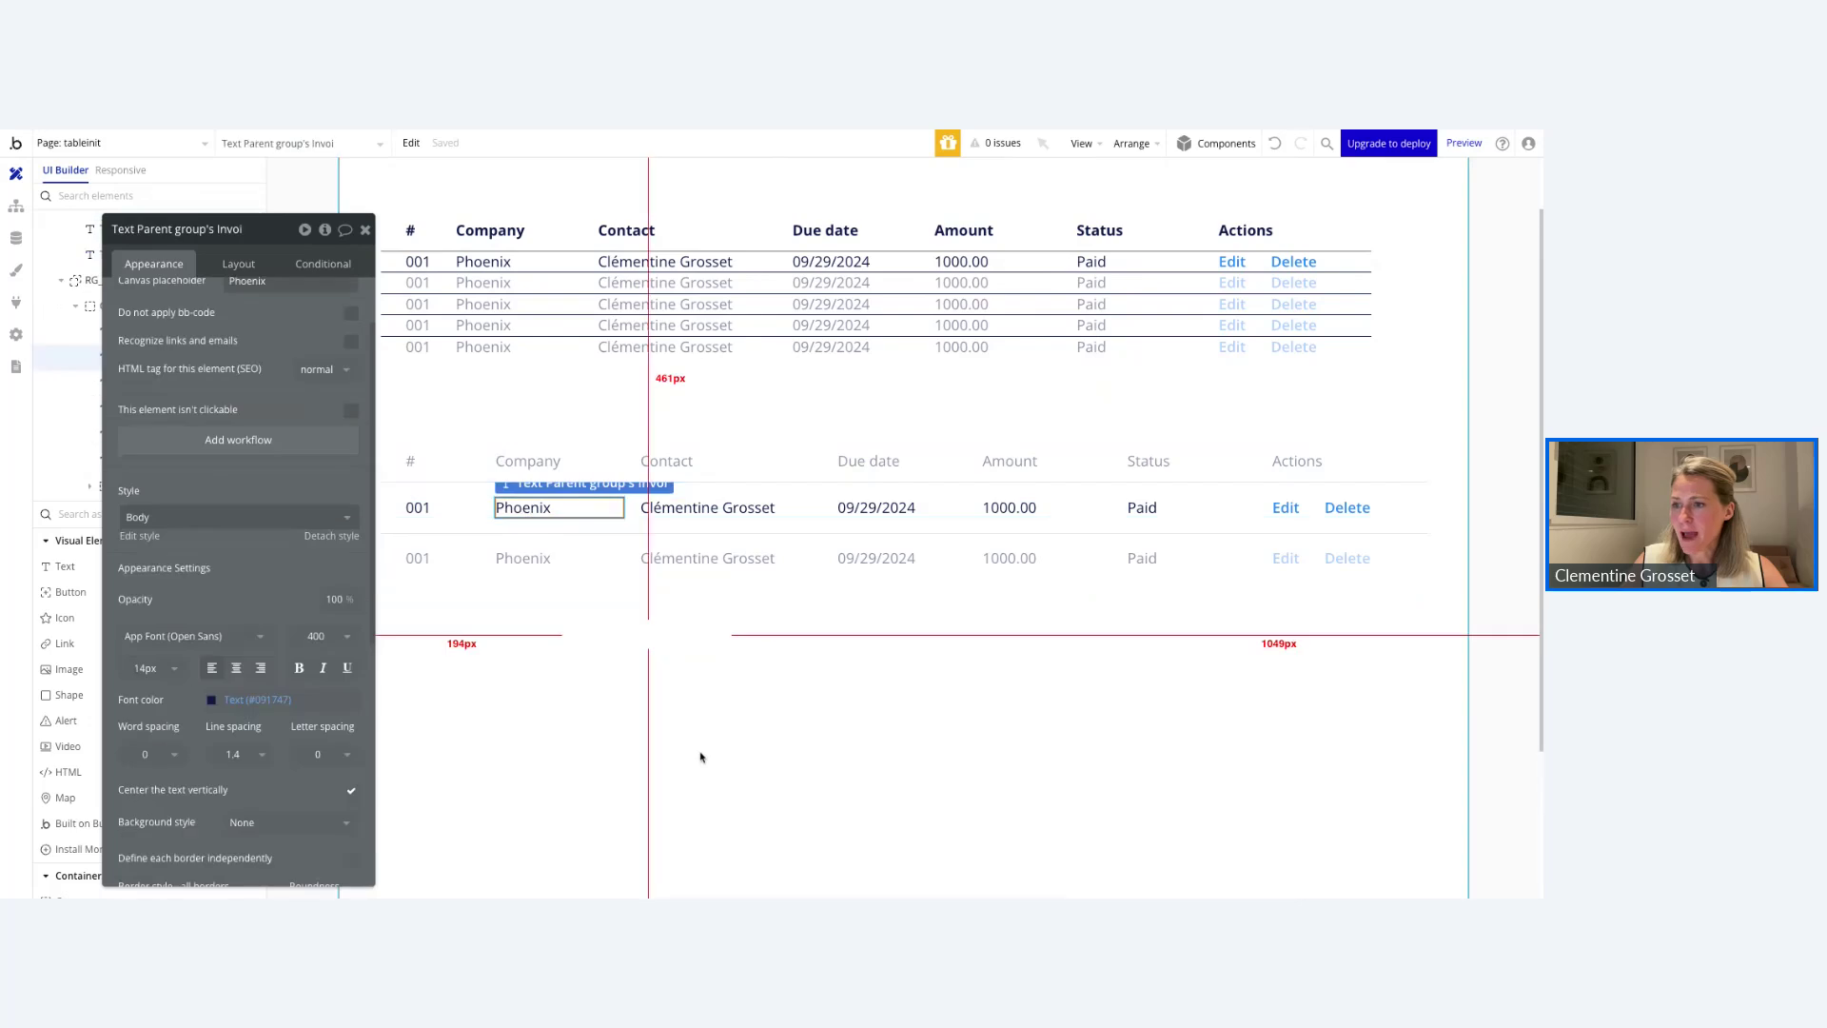
pyautogui.click(333, 637)
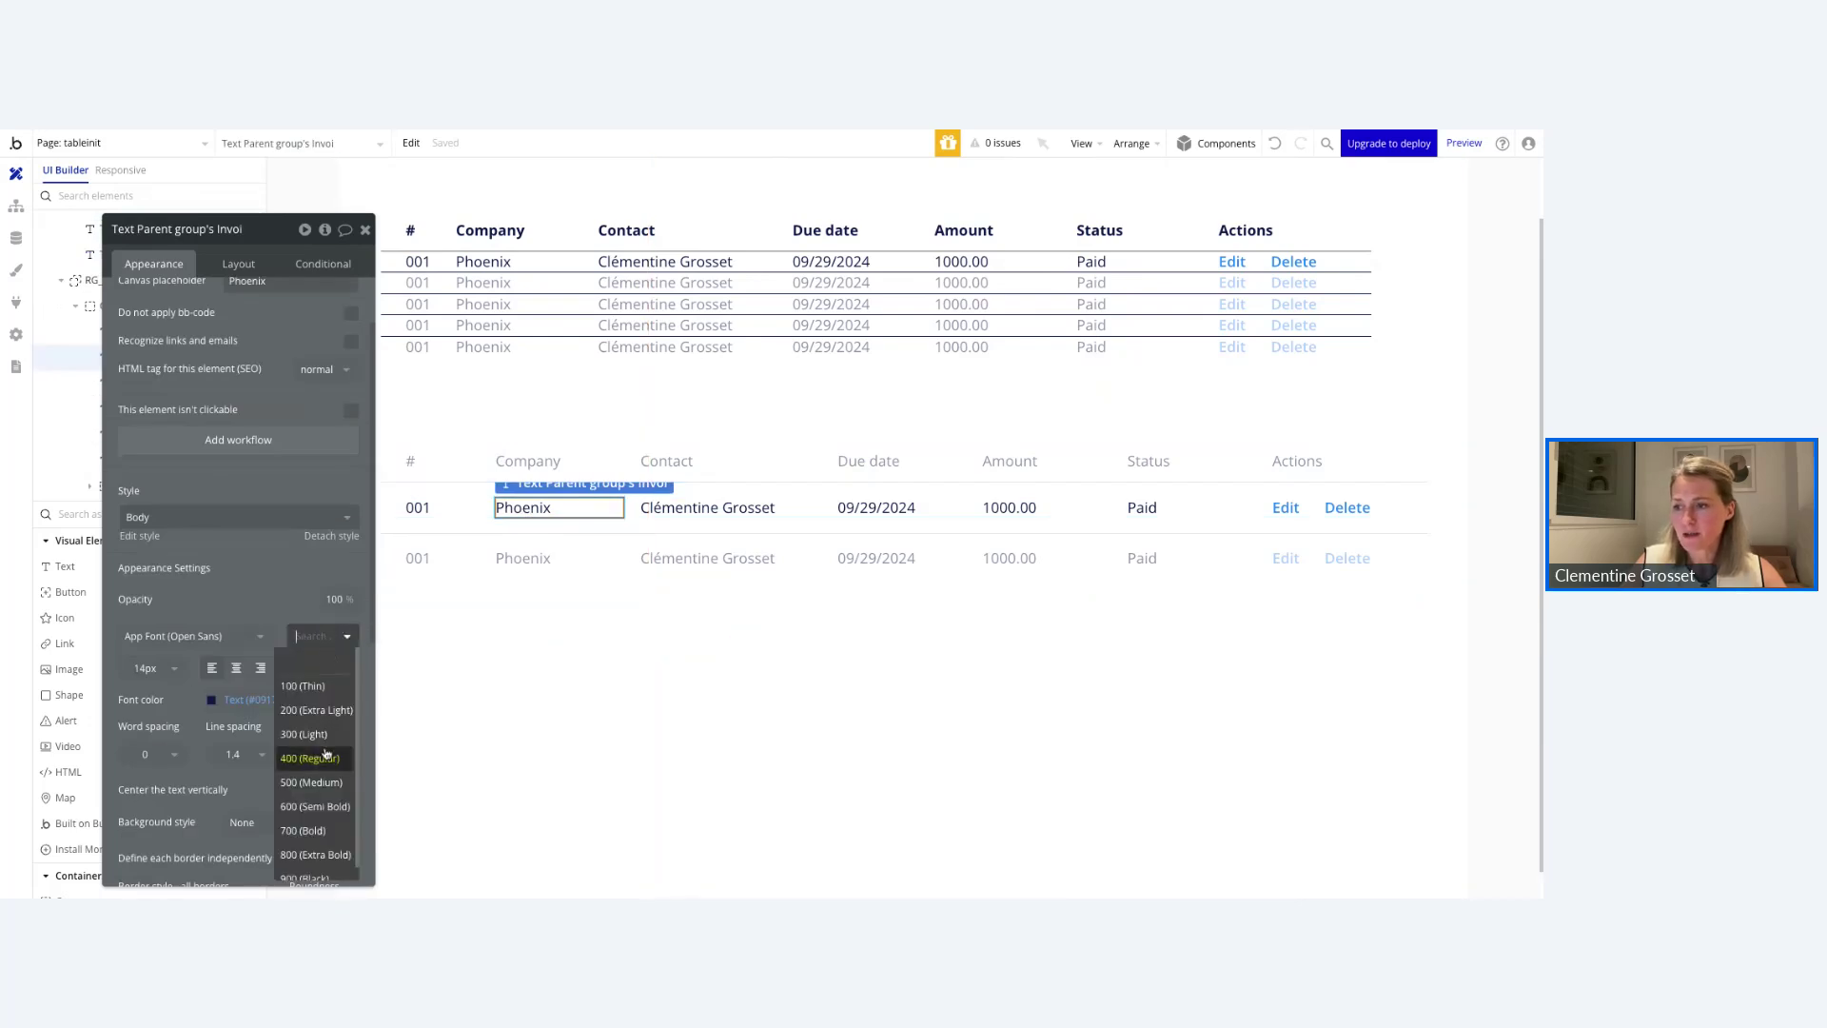
pyautogui.click(323, 831)
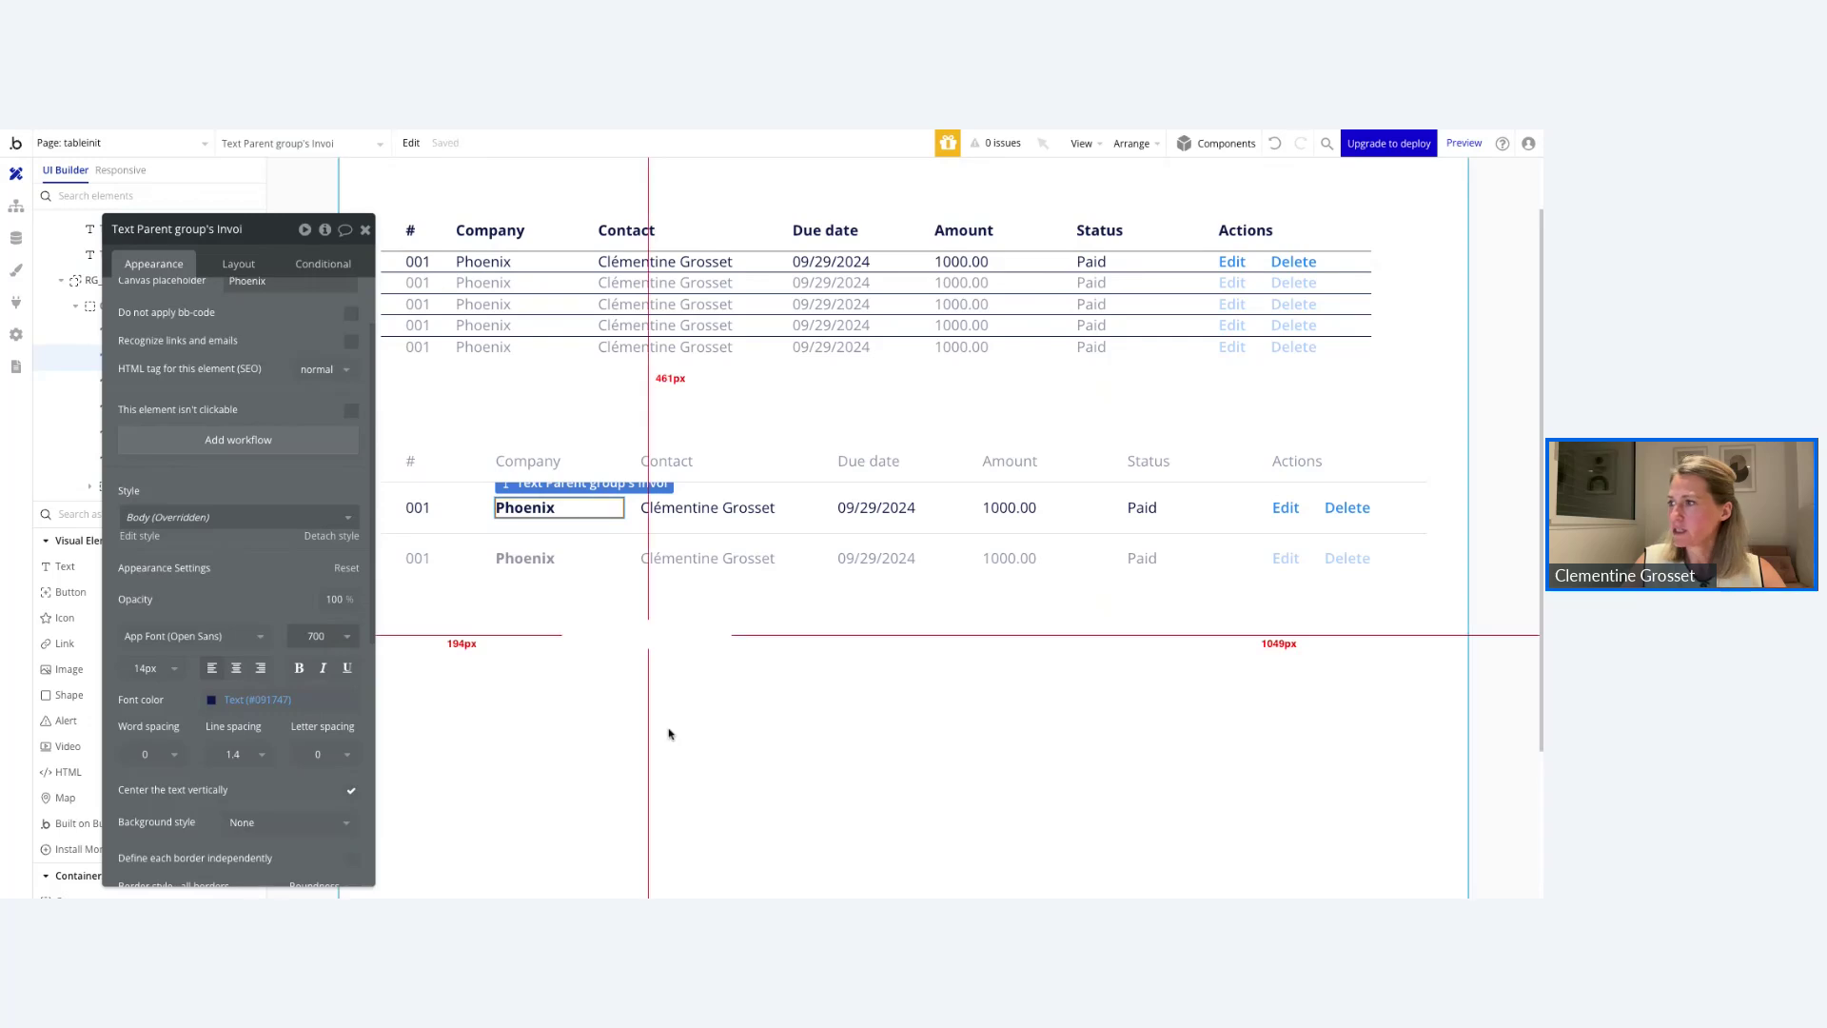
pyautogui.click(717, 733)
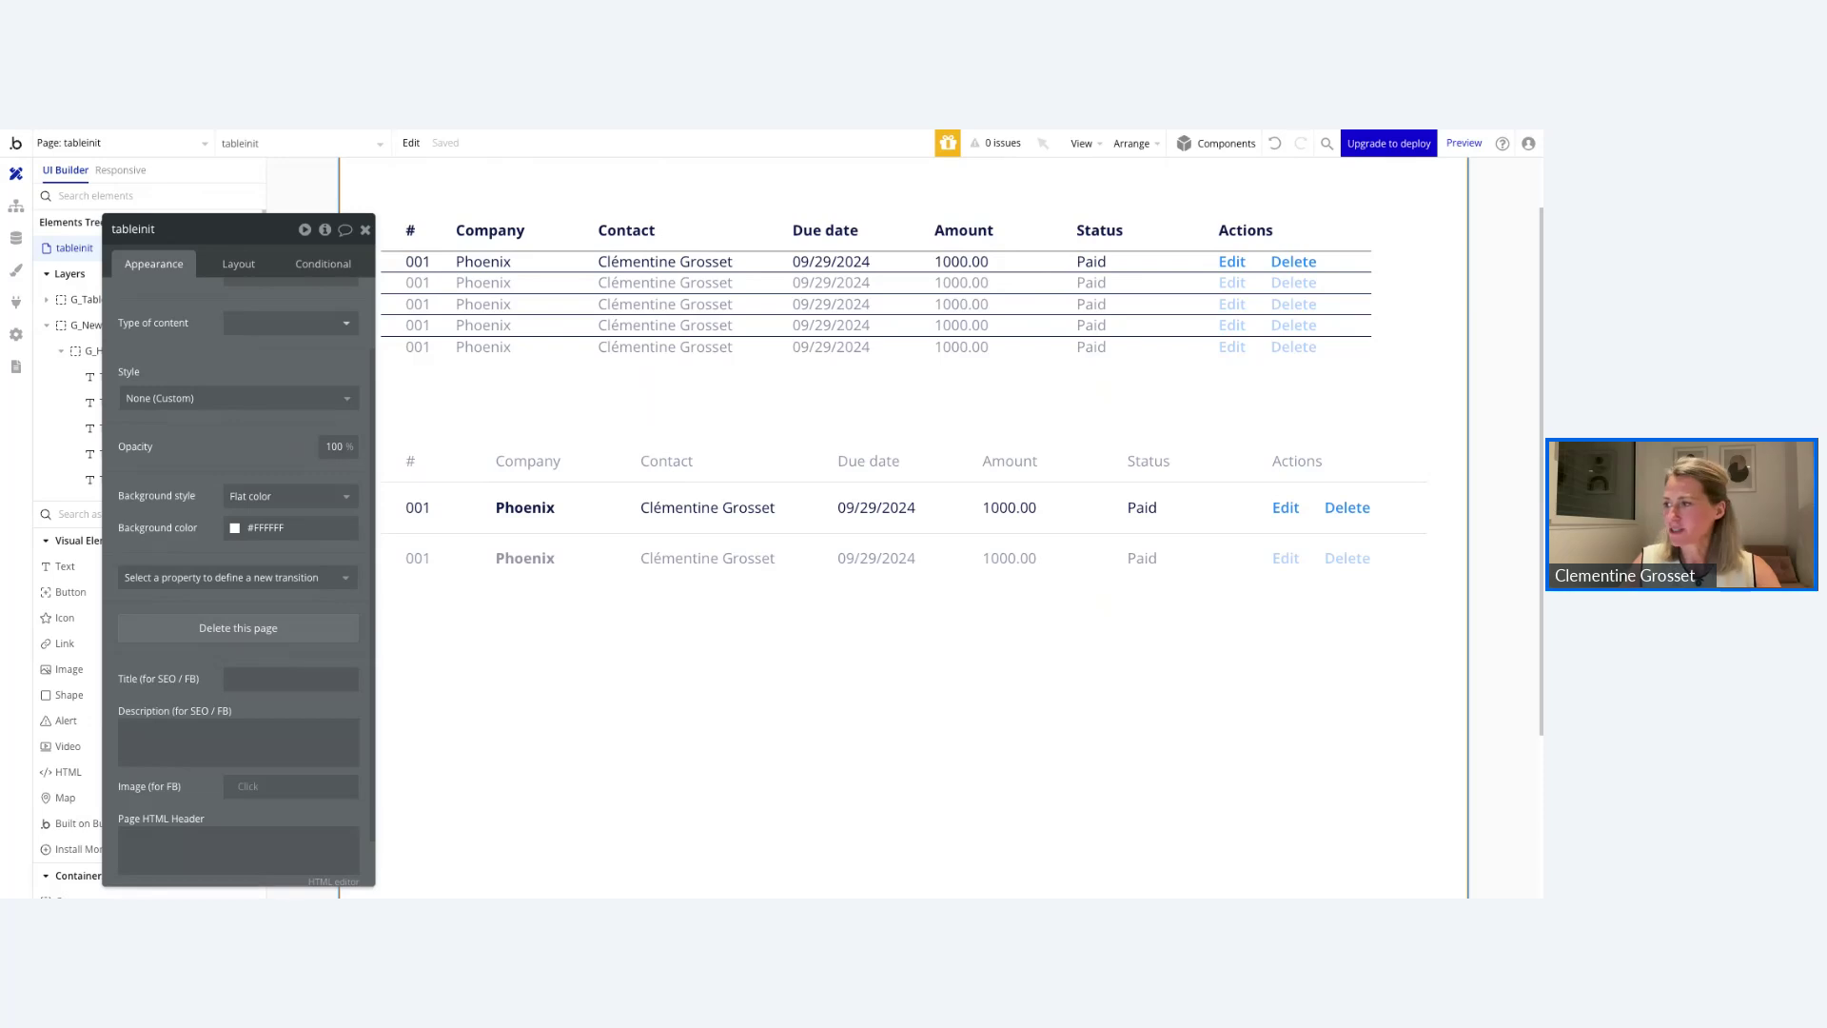
# Review the Status text's data source in G_NewTable and the Color attribute of the Paid option in the InvoiceStatus option set.
pyautogui.click(1168, 514)
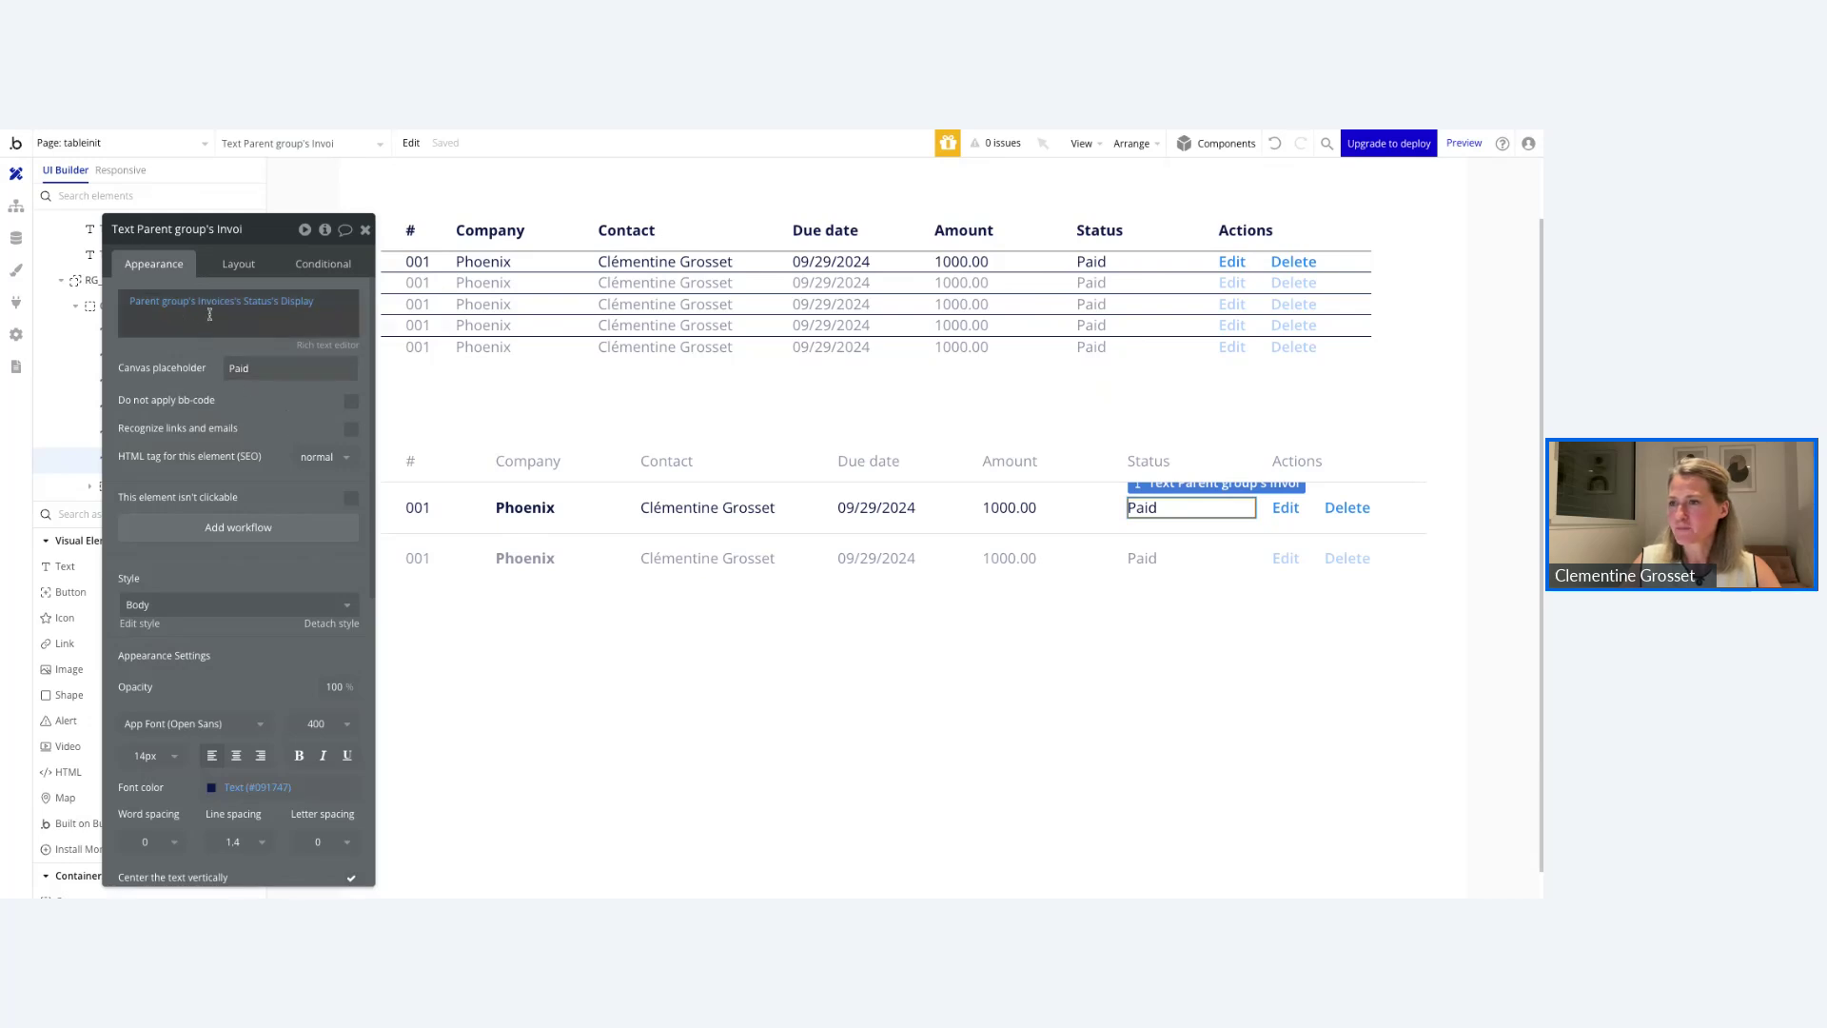
pyautogui.moveTo(209, 313)
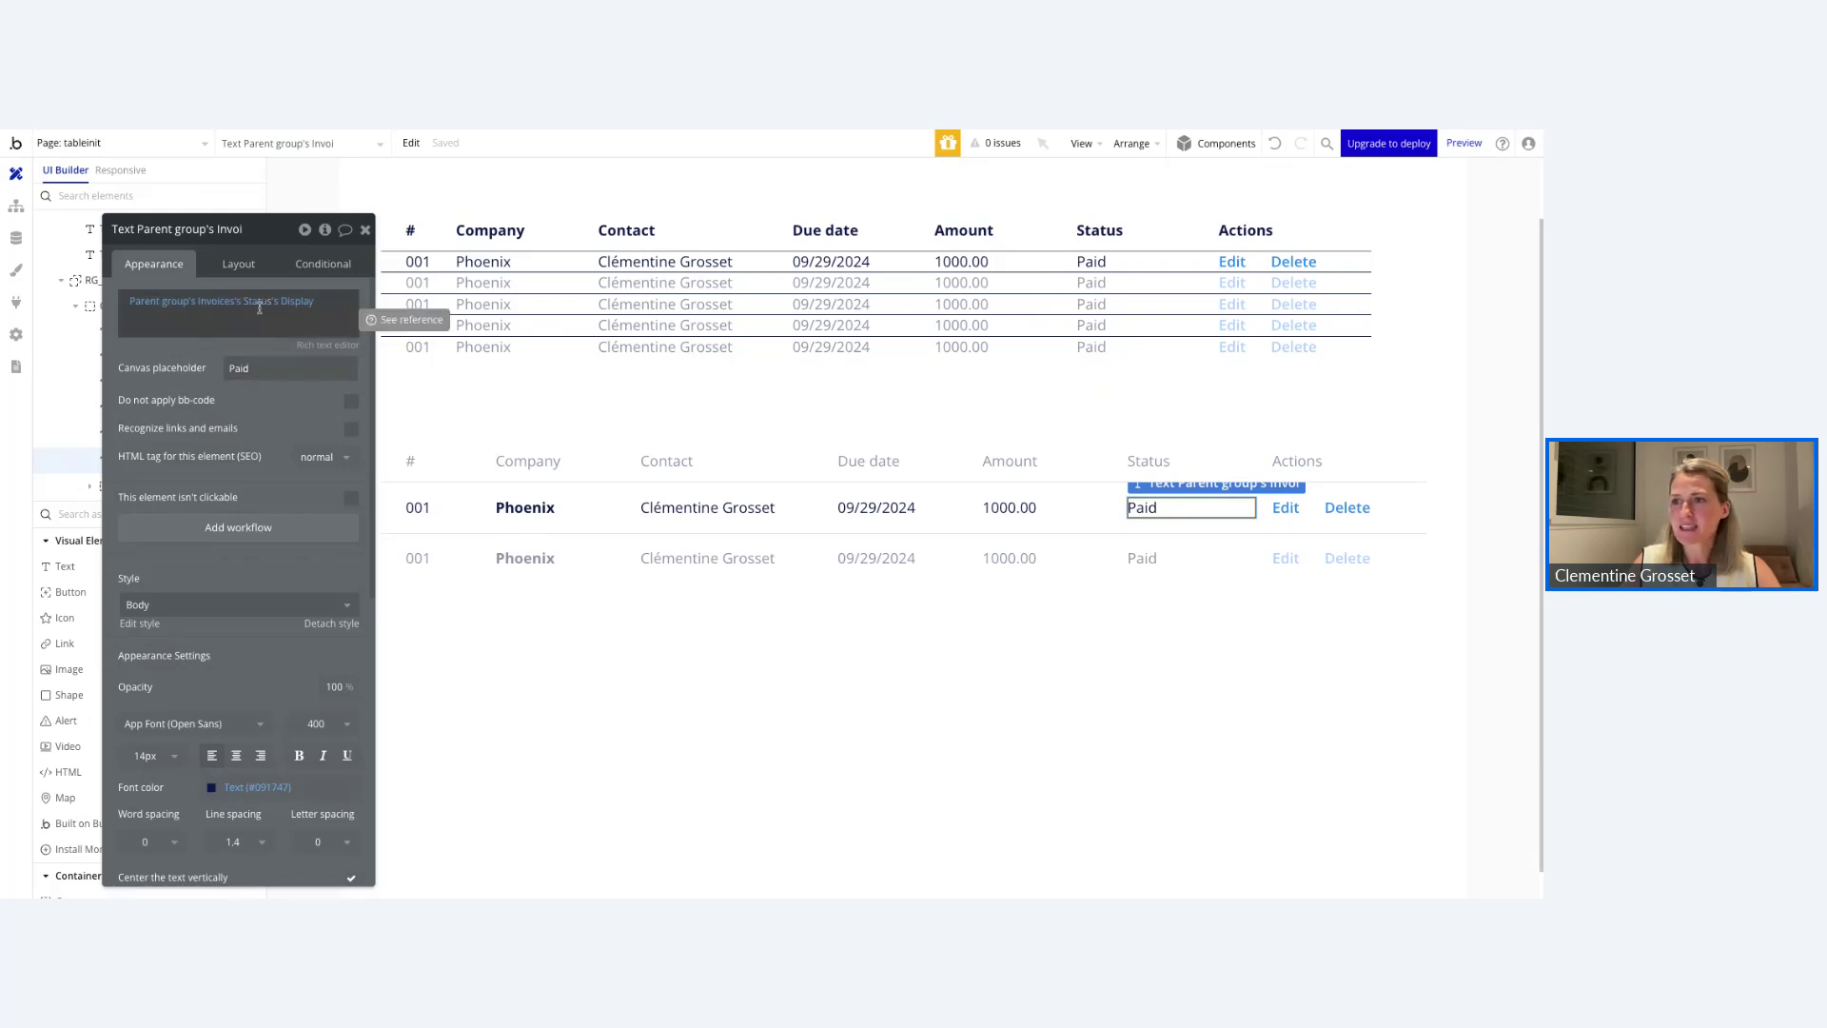
pyautogui.moveTo(267, 311)
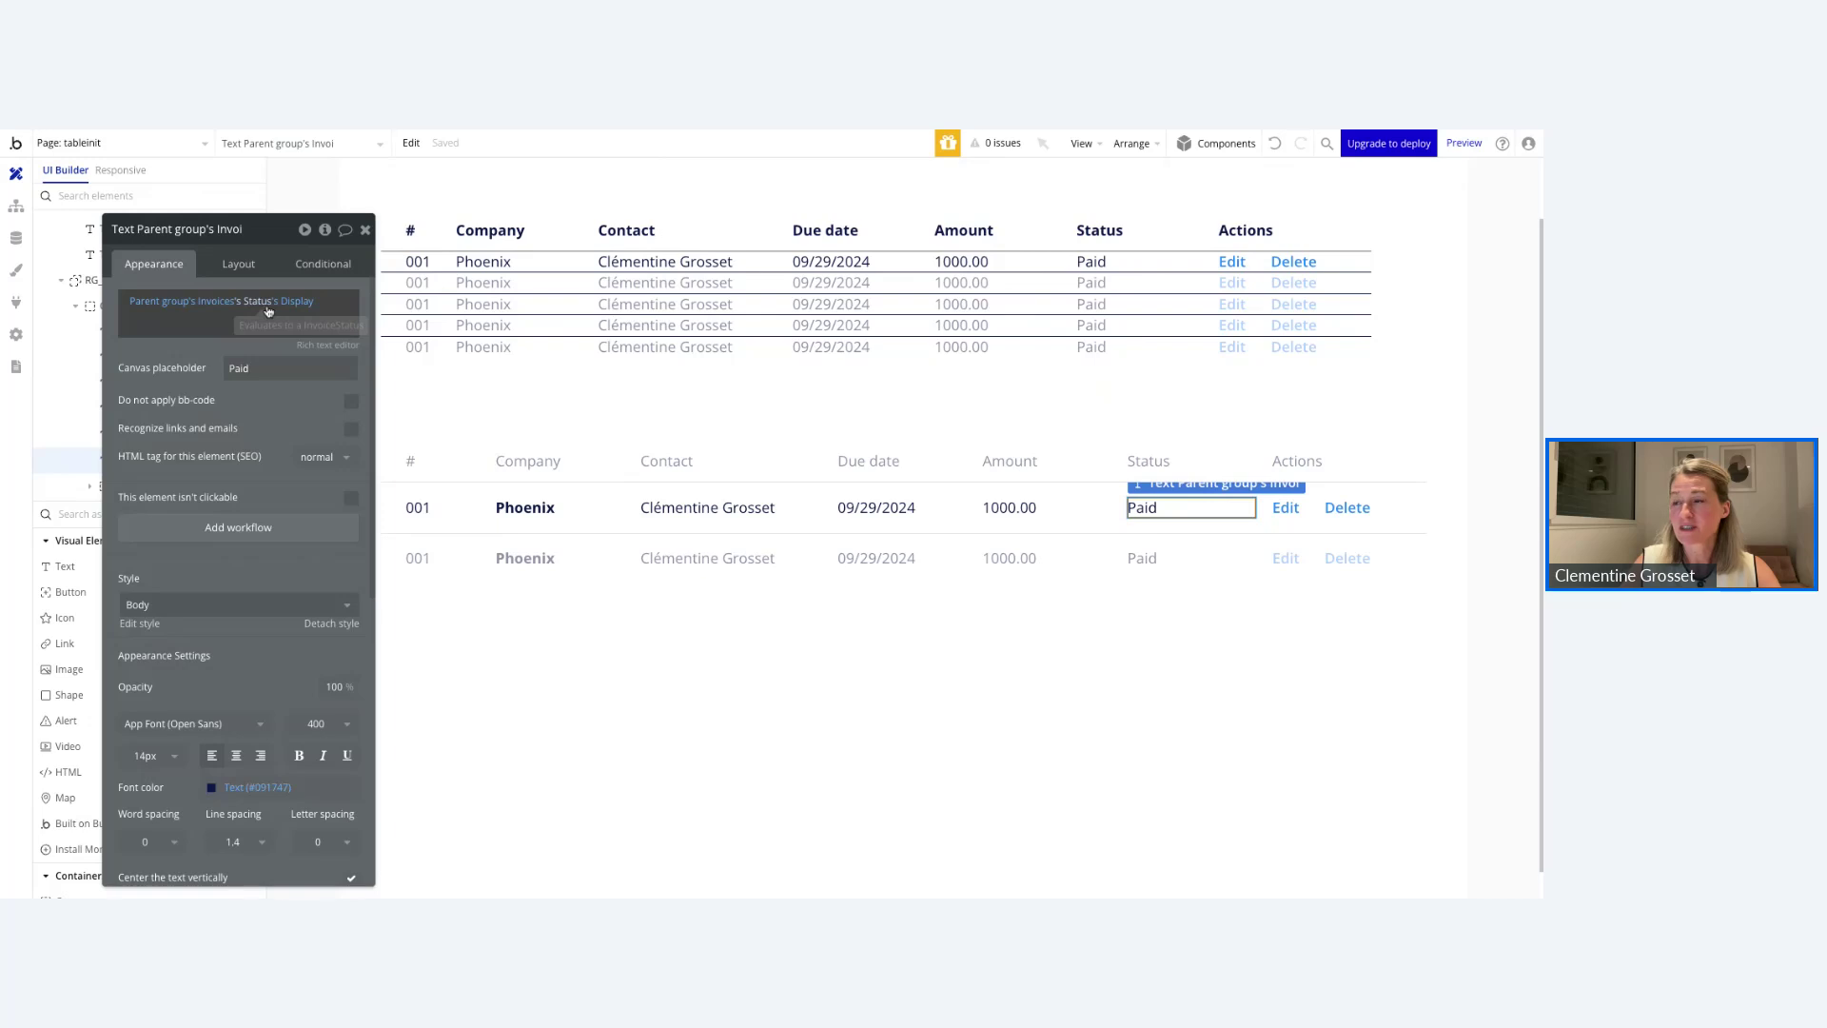
pyautogui.moveTo(278, 231); pyautogui.dragTo(586, 412)
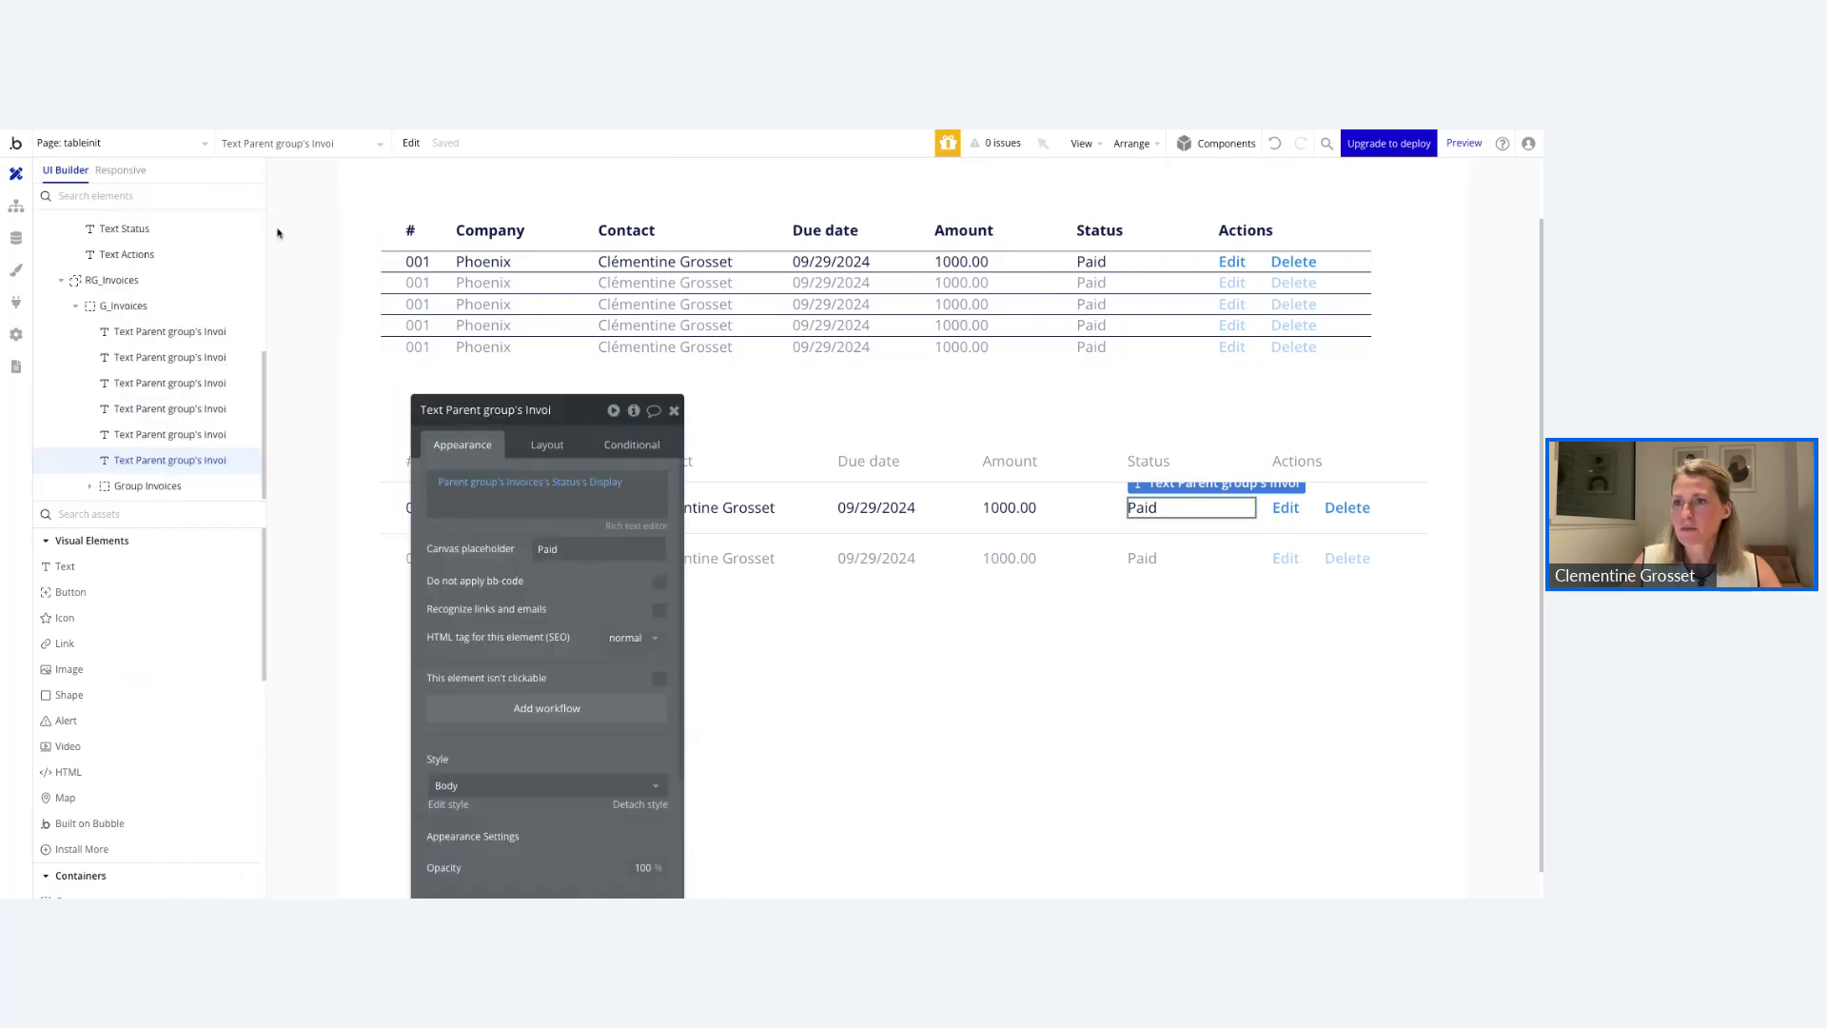
pyautogui.click(14, 239)
pyautogui.click(382, 208)
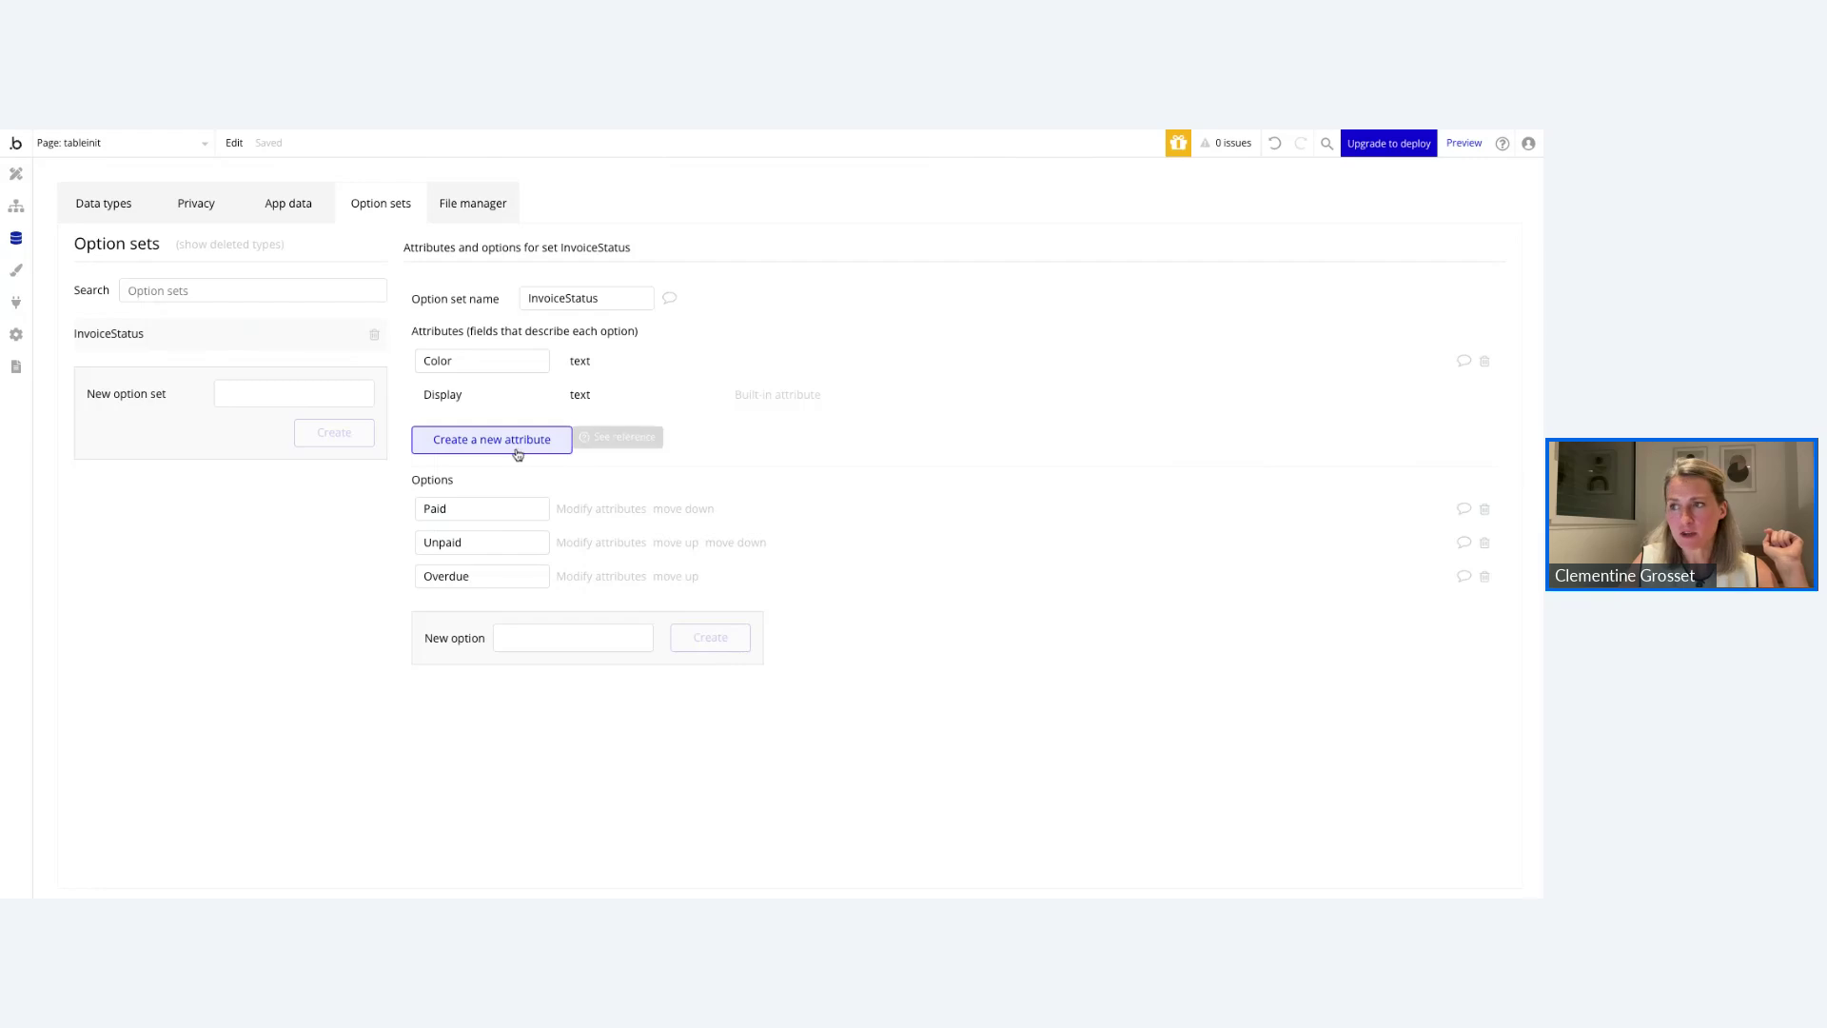
pyautogui.moveTo(483, 360); pyautogui.dragTo(392, 363)
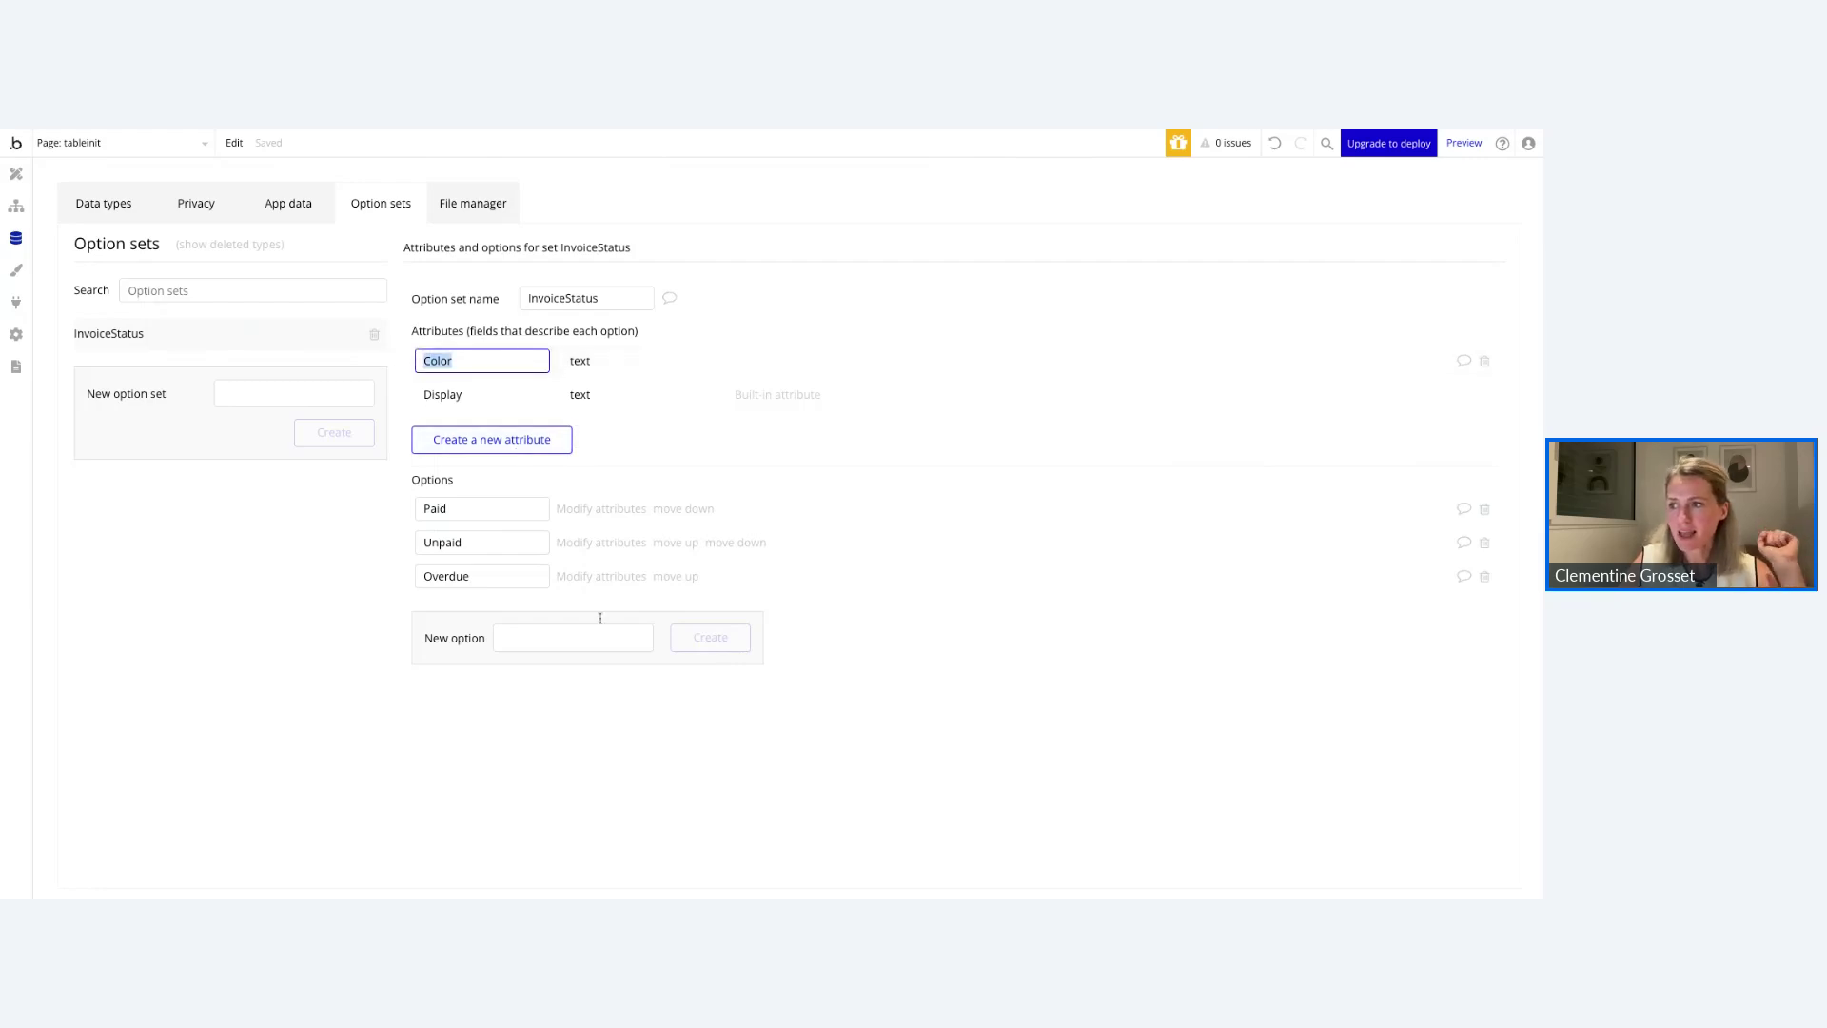
pyautogui.click(575, 510)
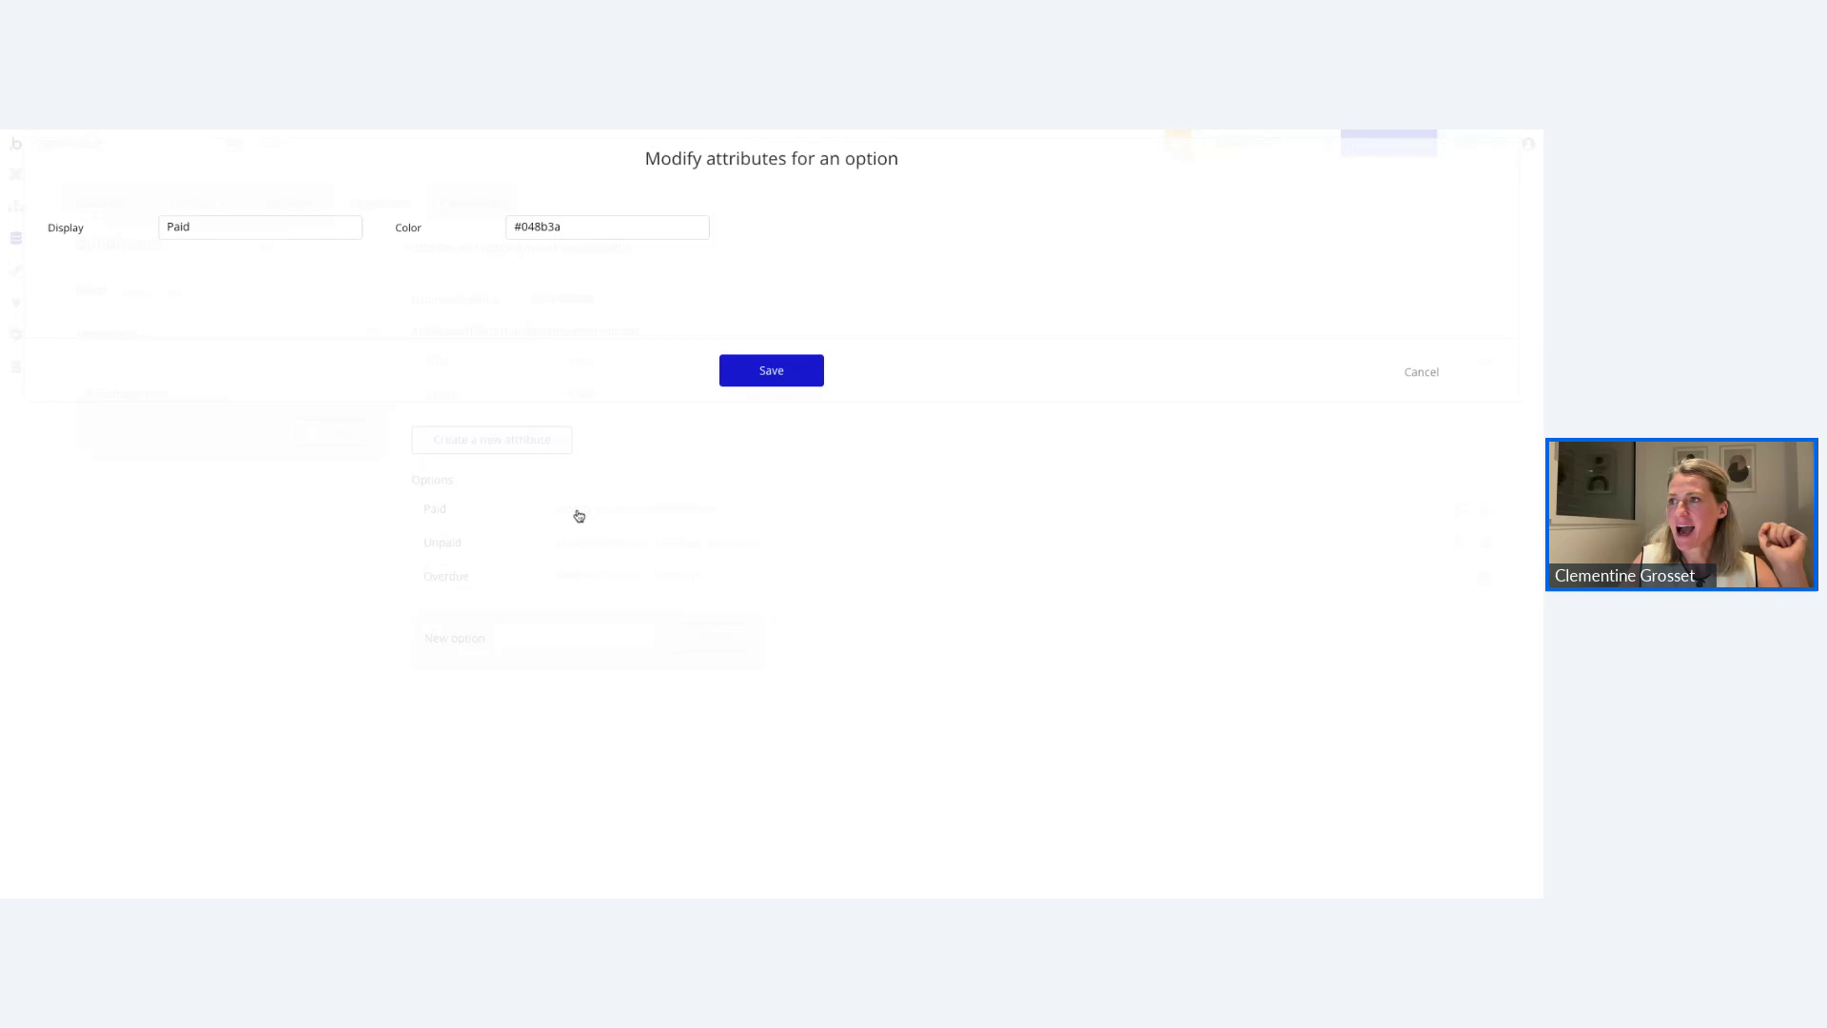
pyautogui.click(587, 231)
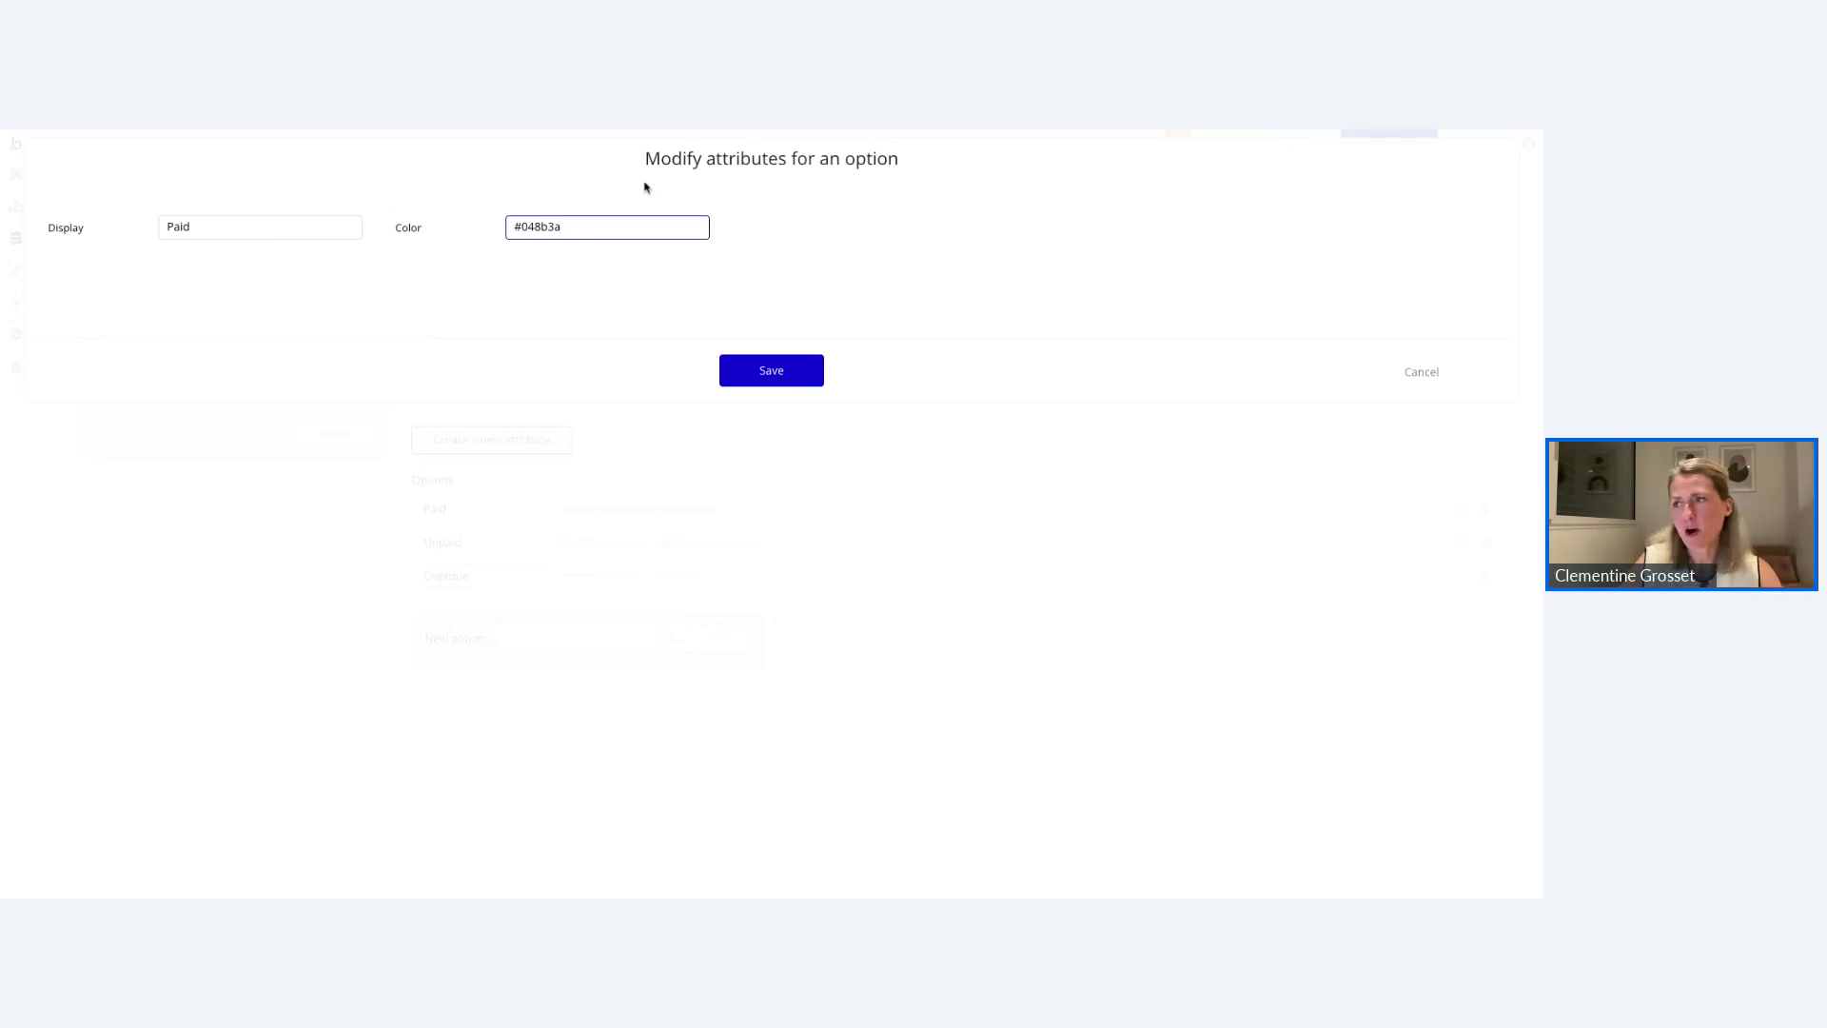
pyautogui.tripleClick(573, 222)
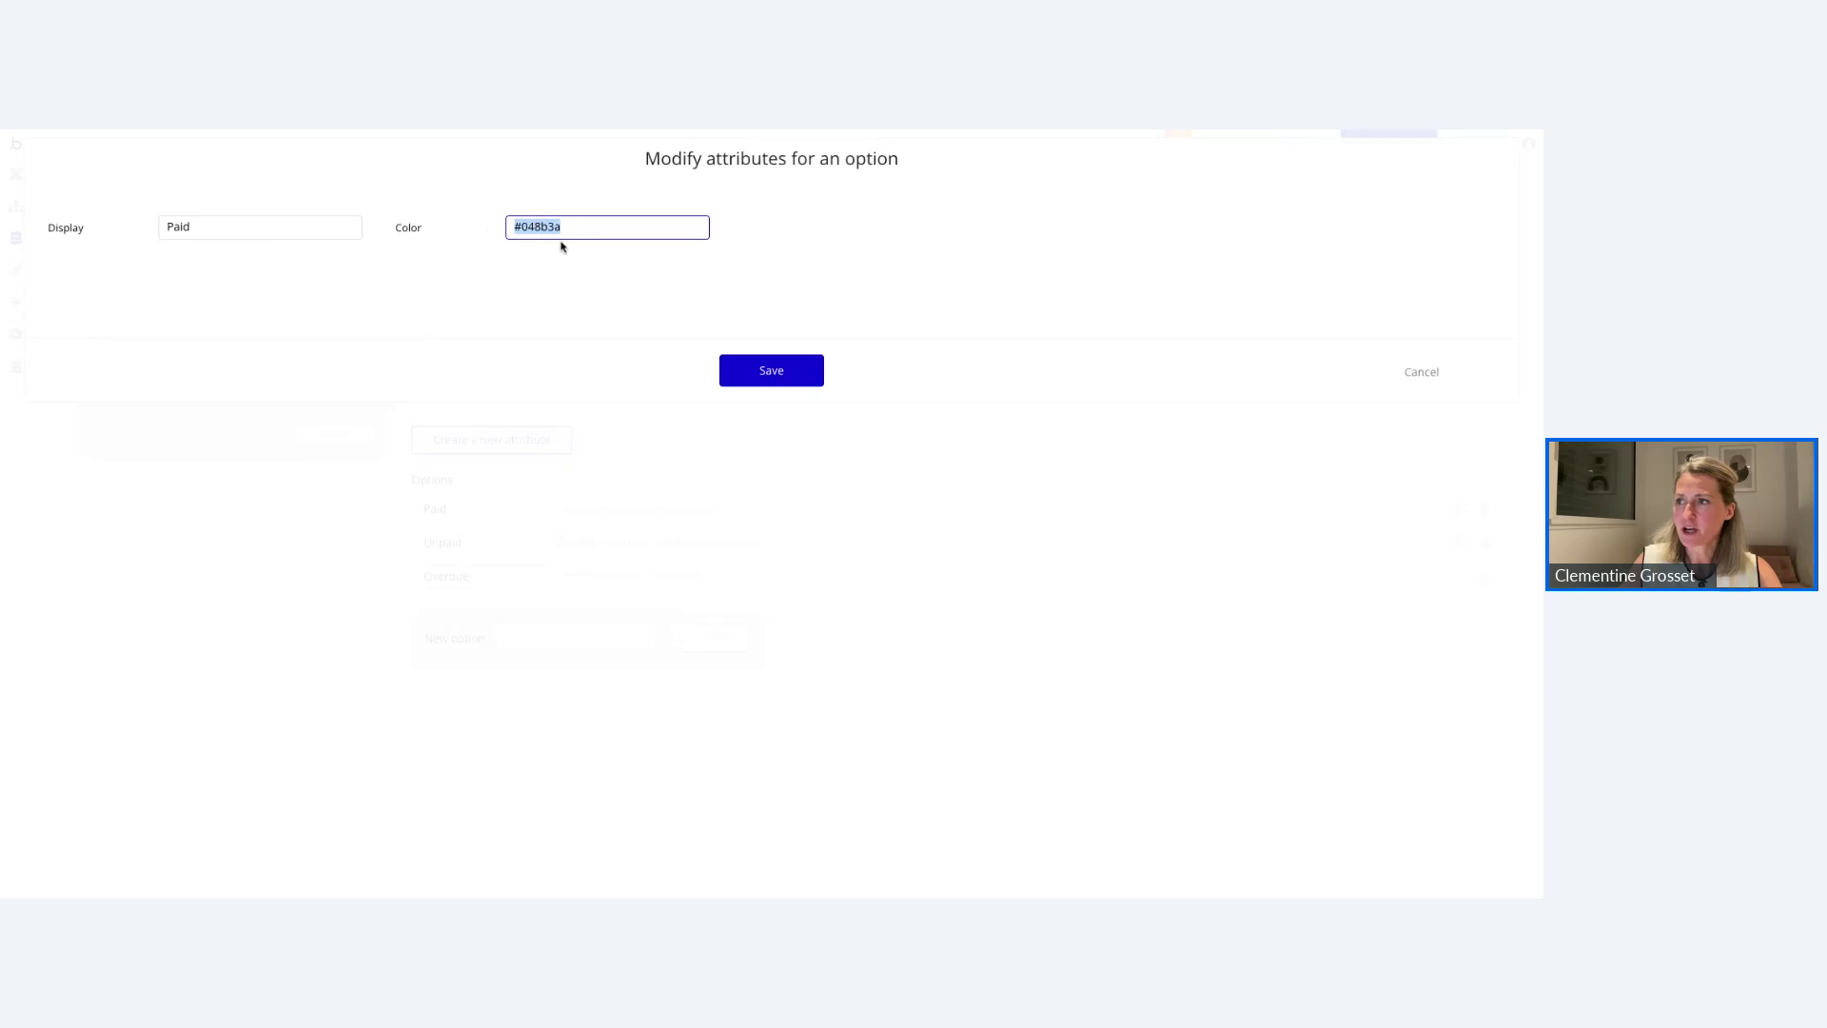
pyautogui.click(819, 376)
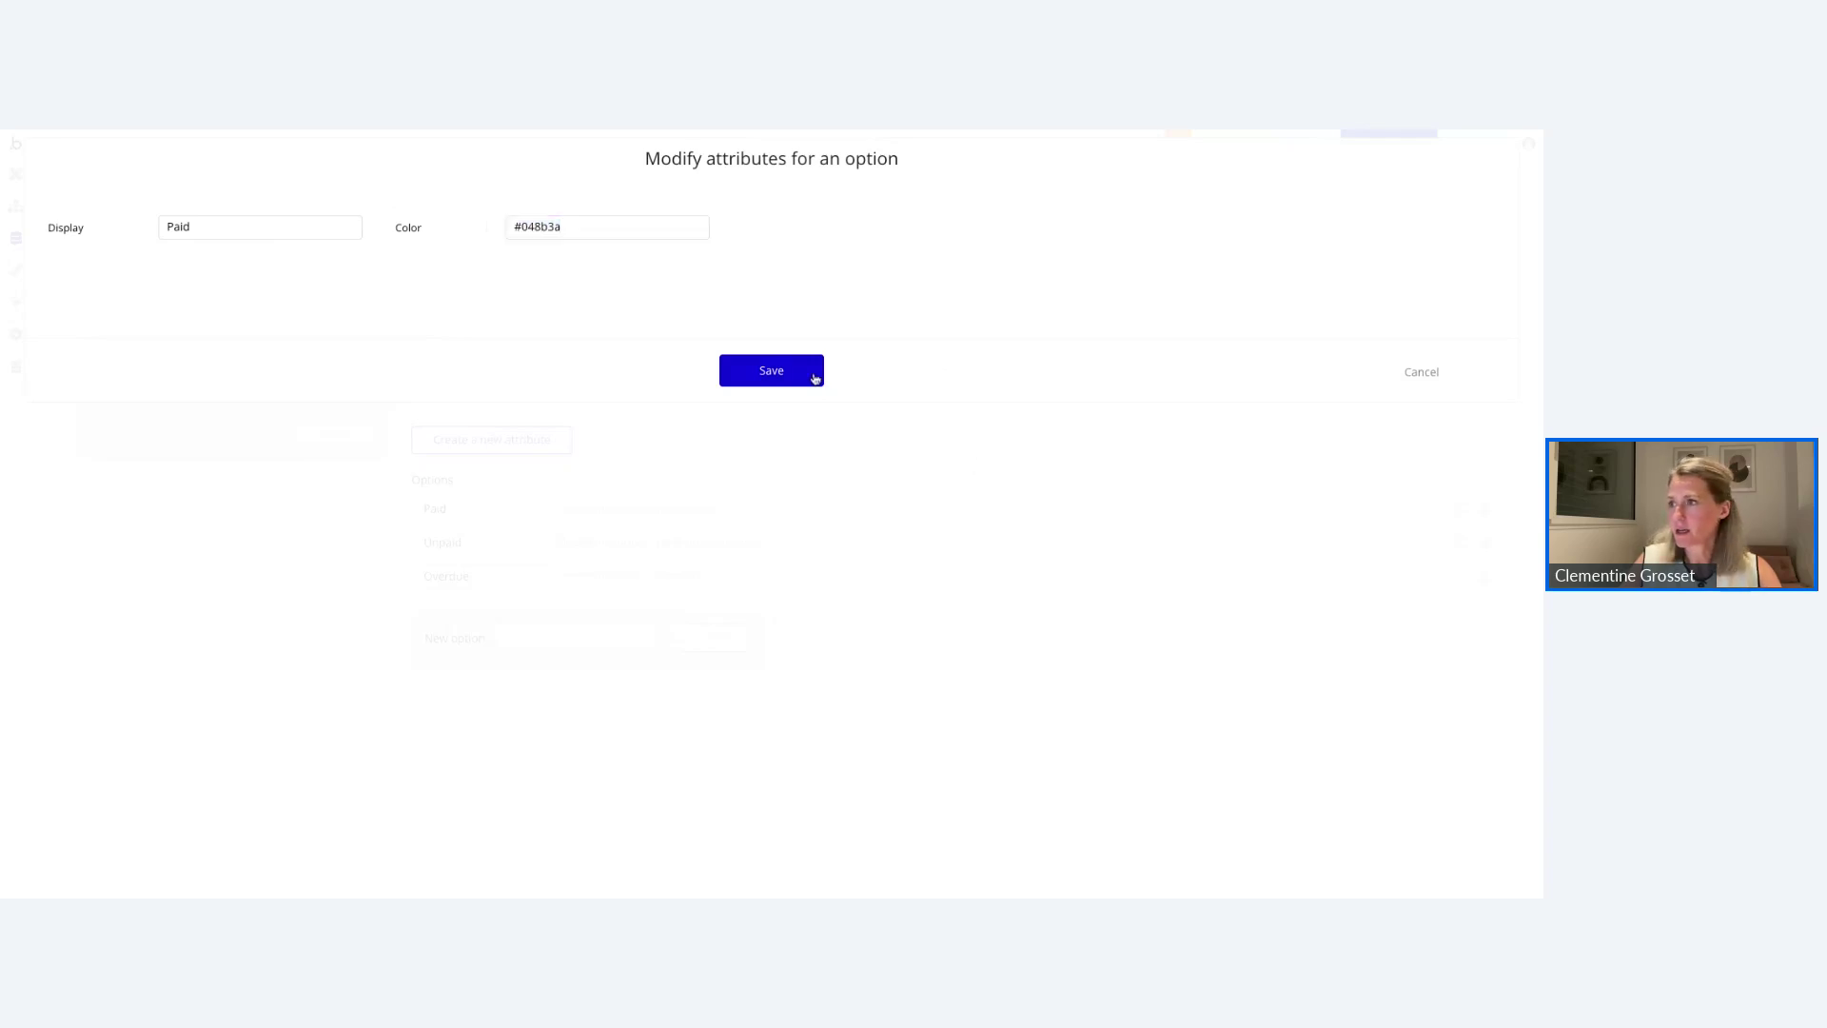
# Return to the tableinit page design and move the Status text's property editor up, bringing its font settings into view.
pyautogui.click(16, 173)
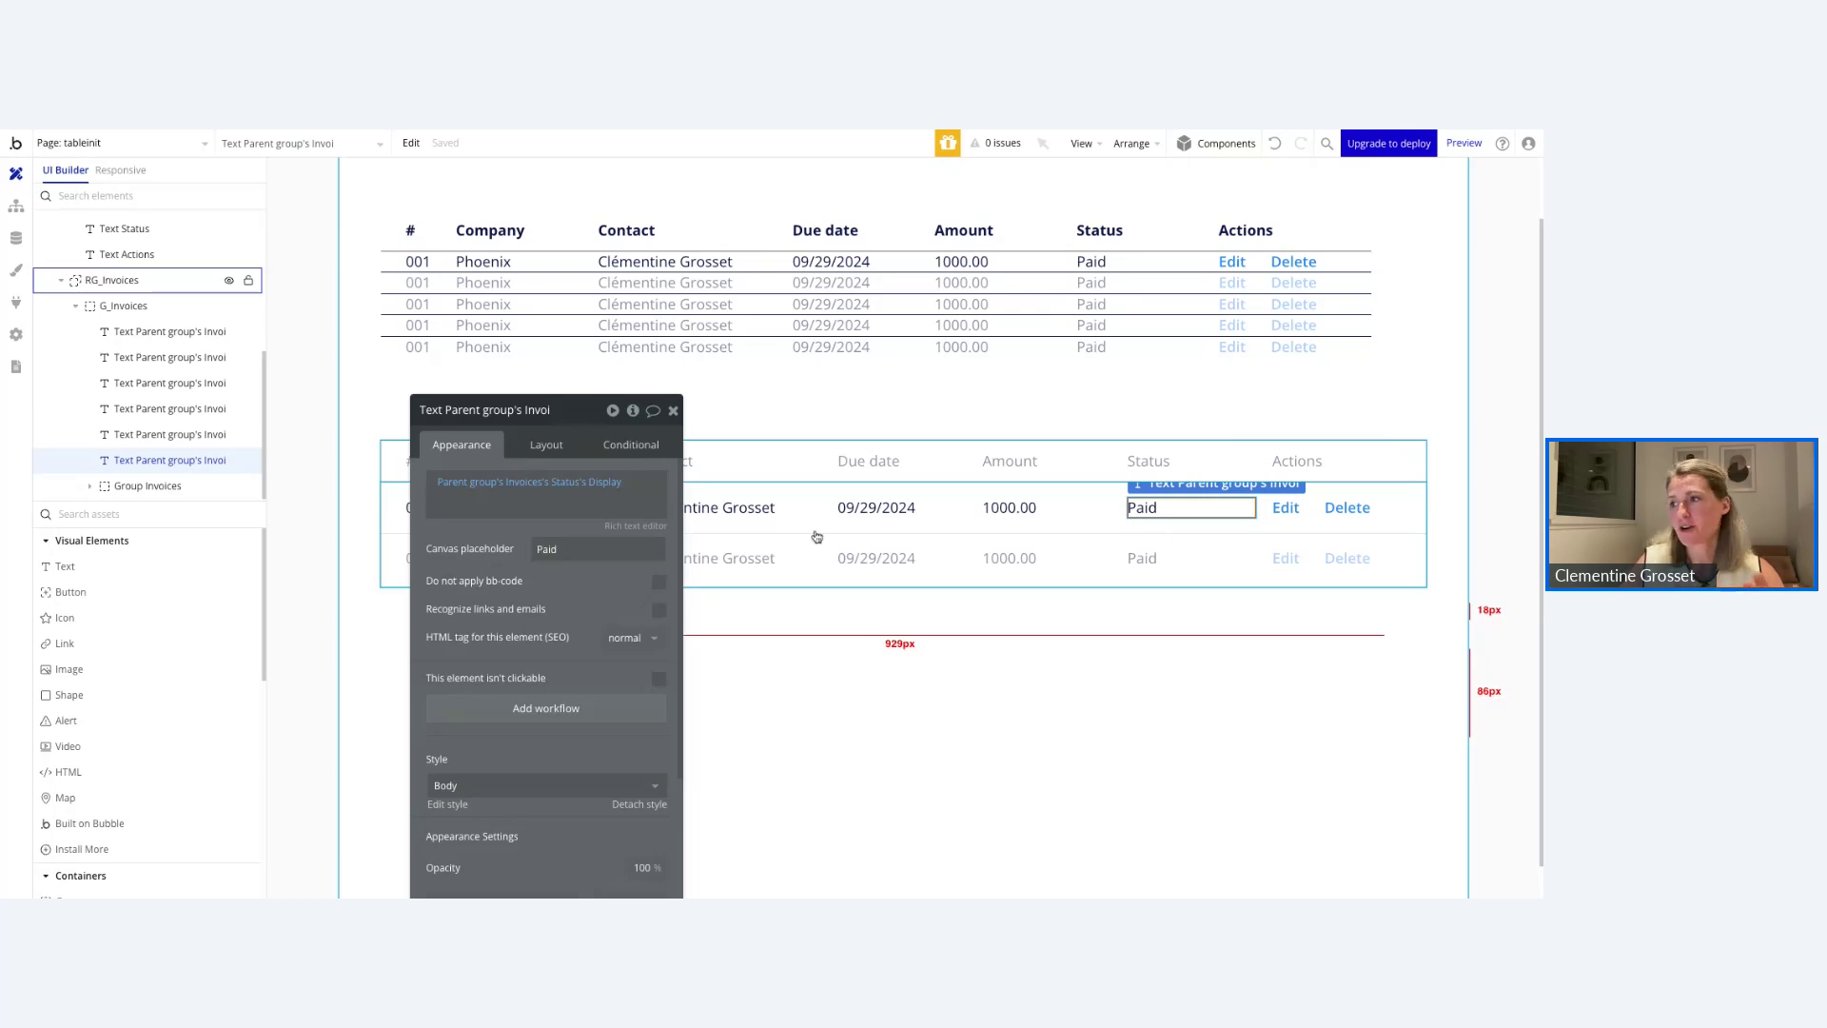
pyautogui.moveTo(571, 400); pyautogui.dragTo(419, 185)
pyautogui.scroll(-2, 1198, 569)
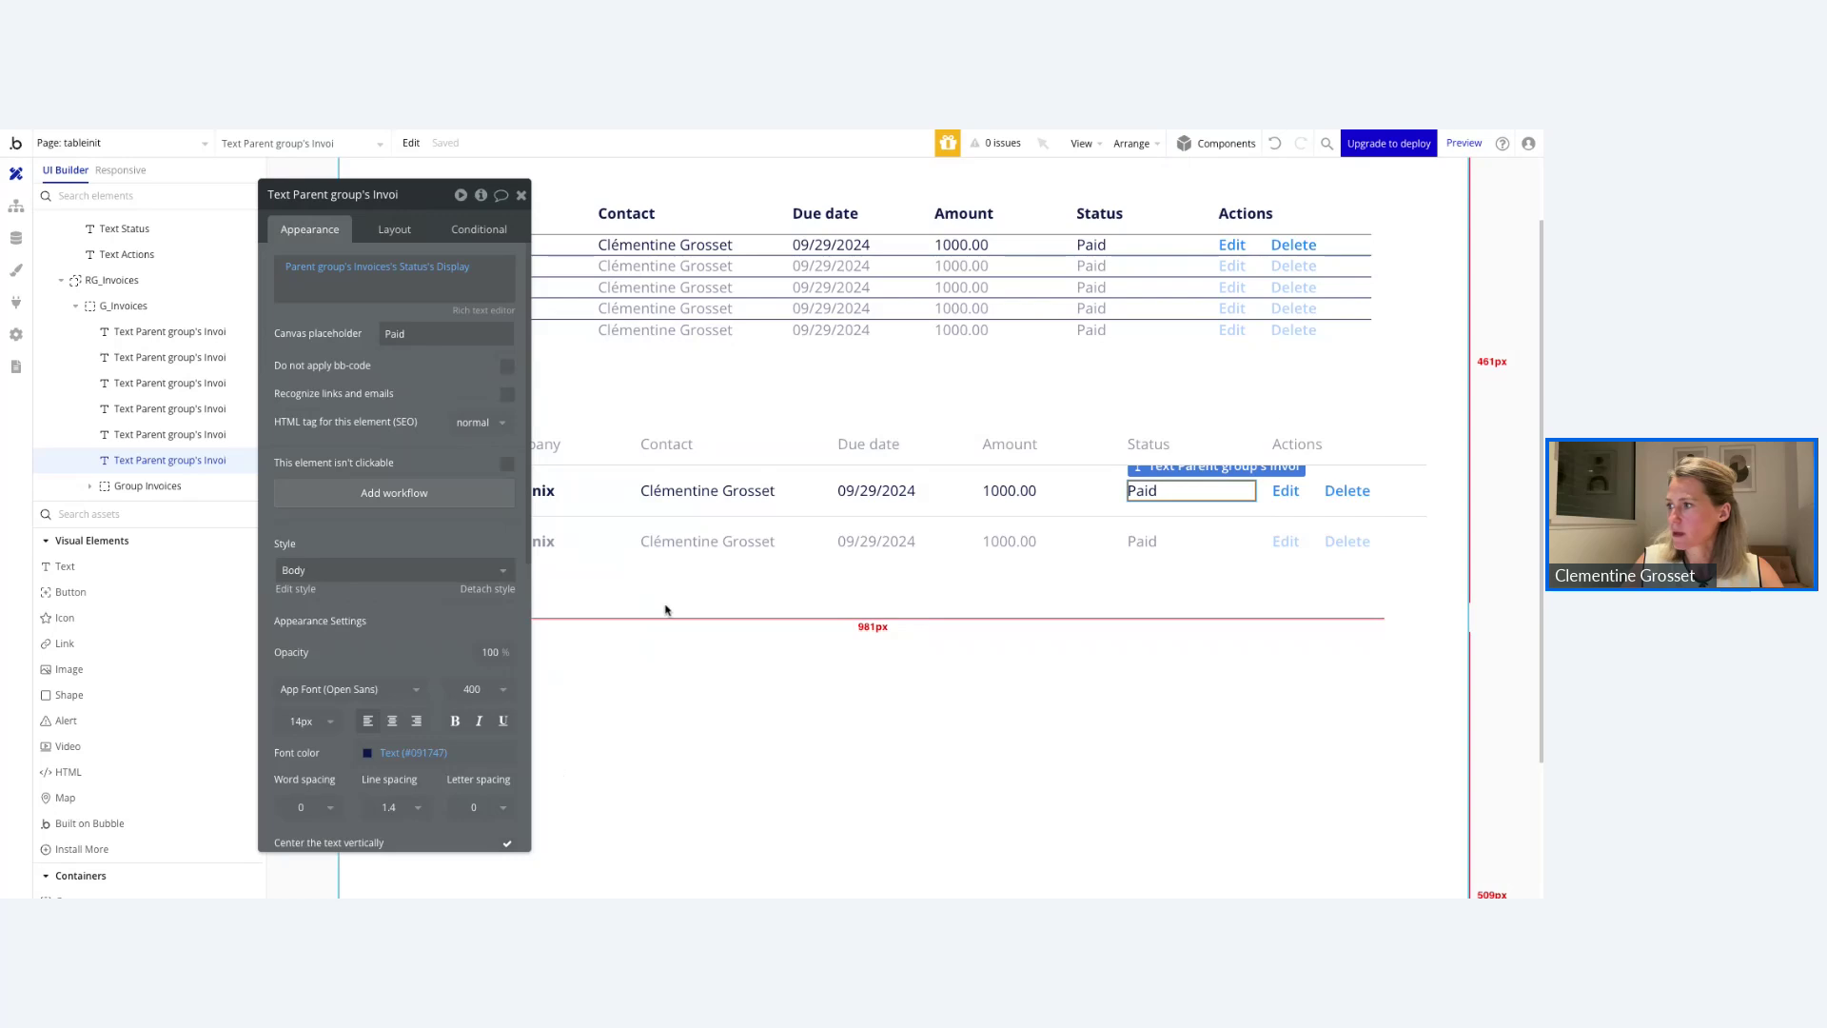
pyautogui.scroll(-1, 399, 699)
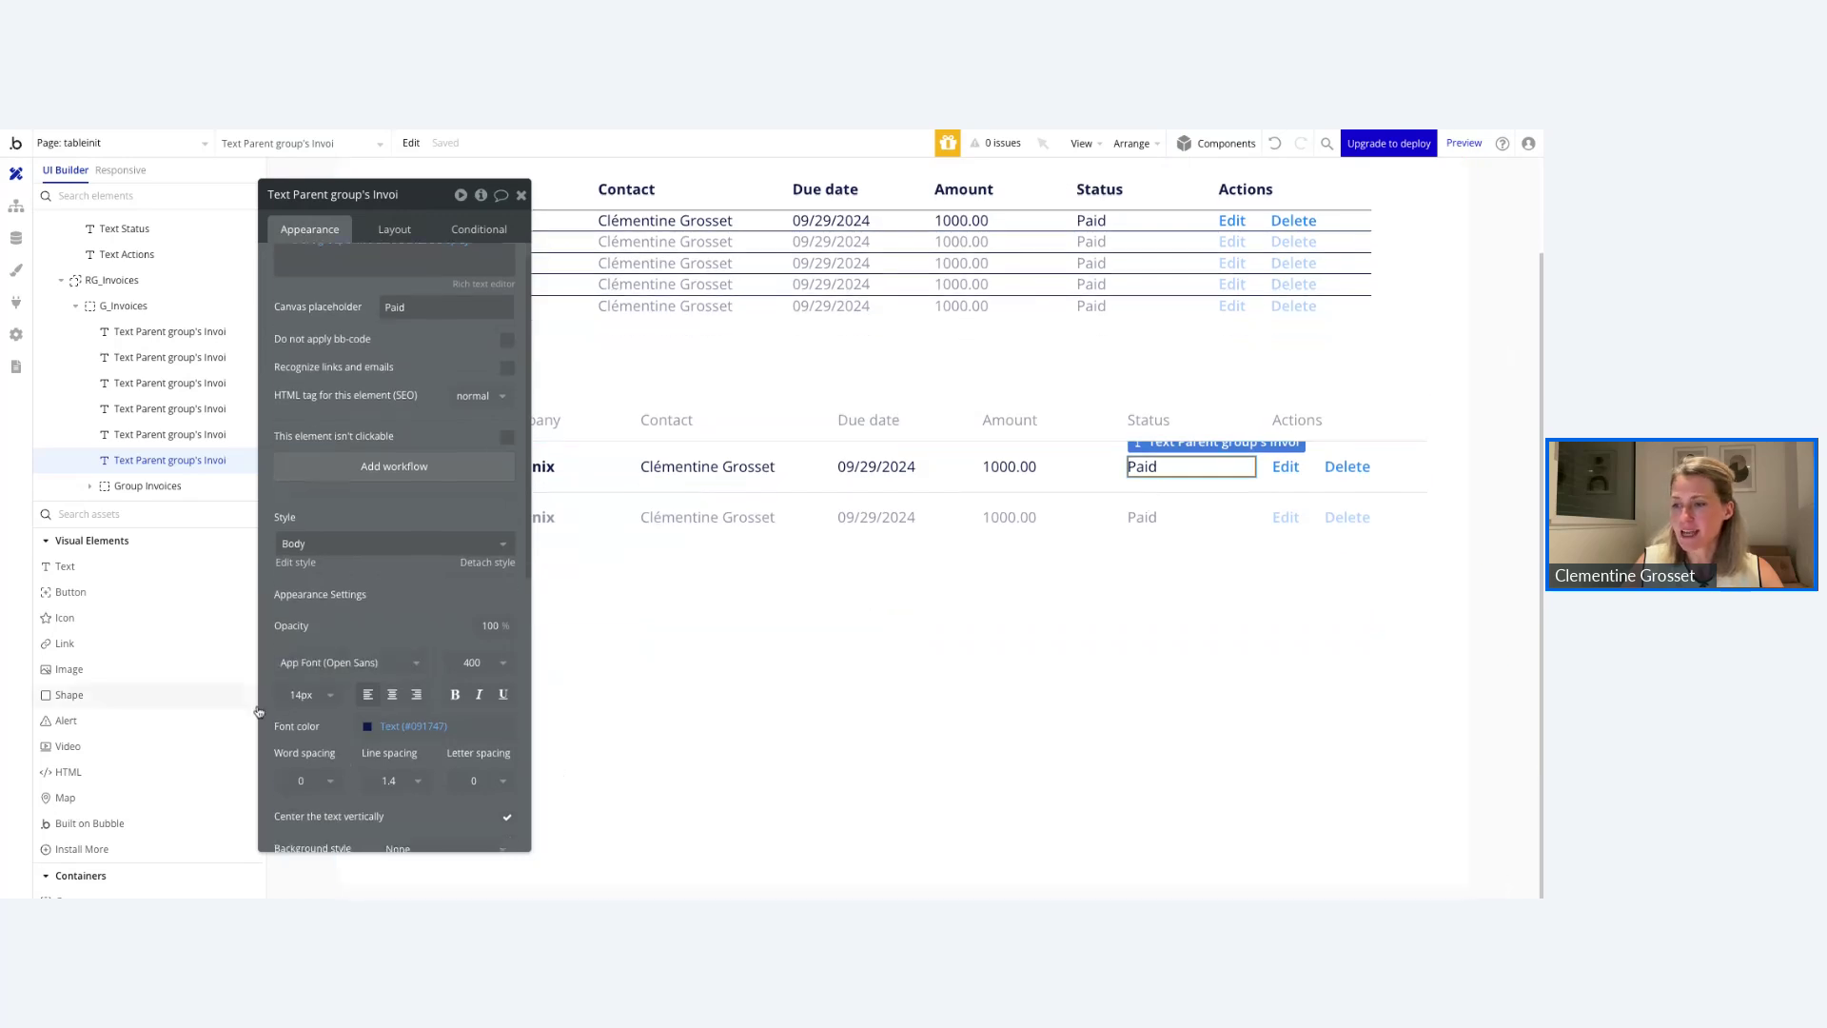
pyautogui.click(426, 725)
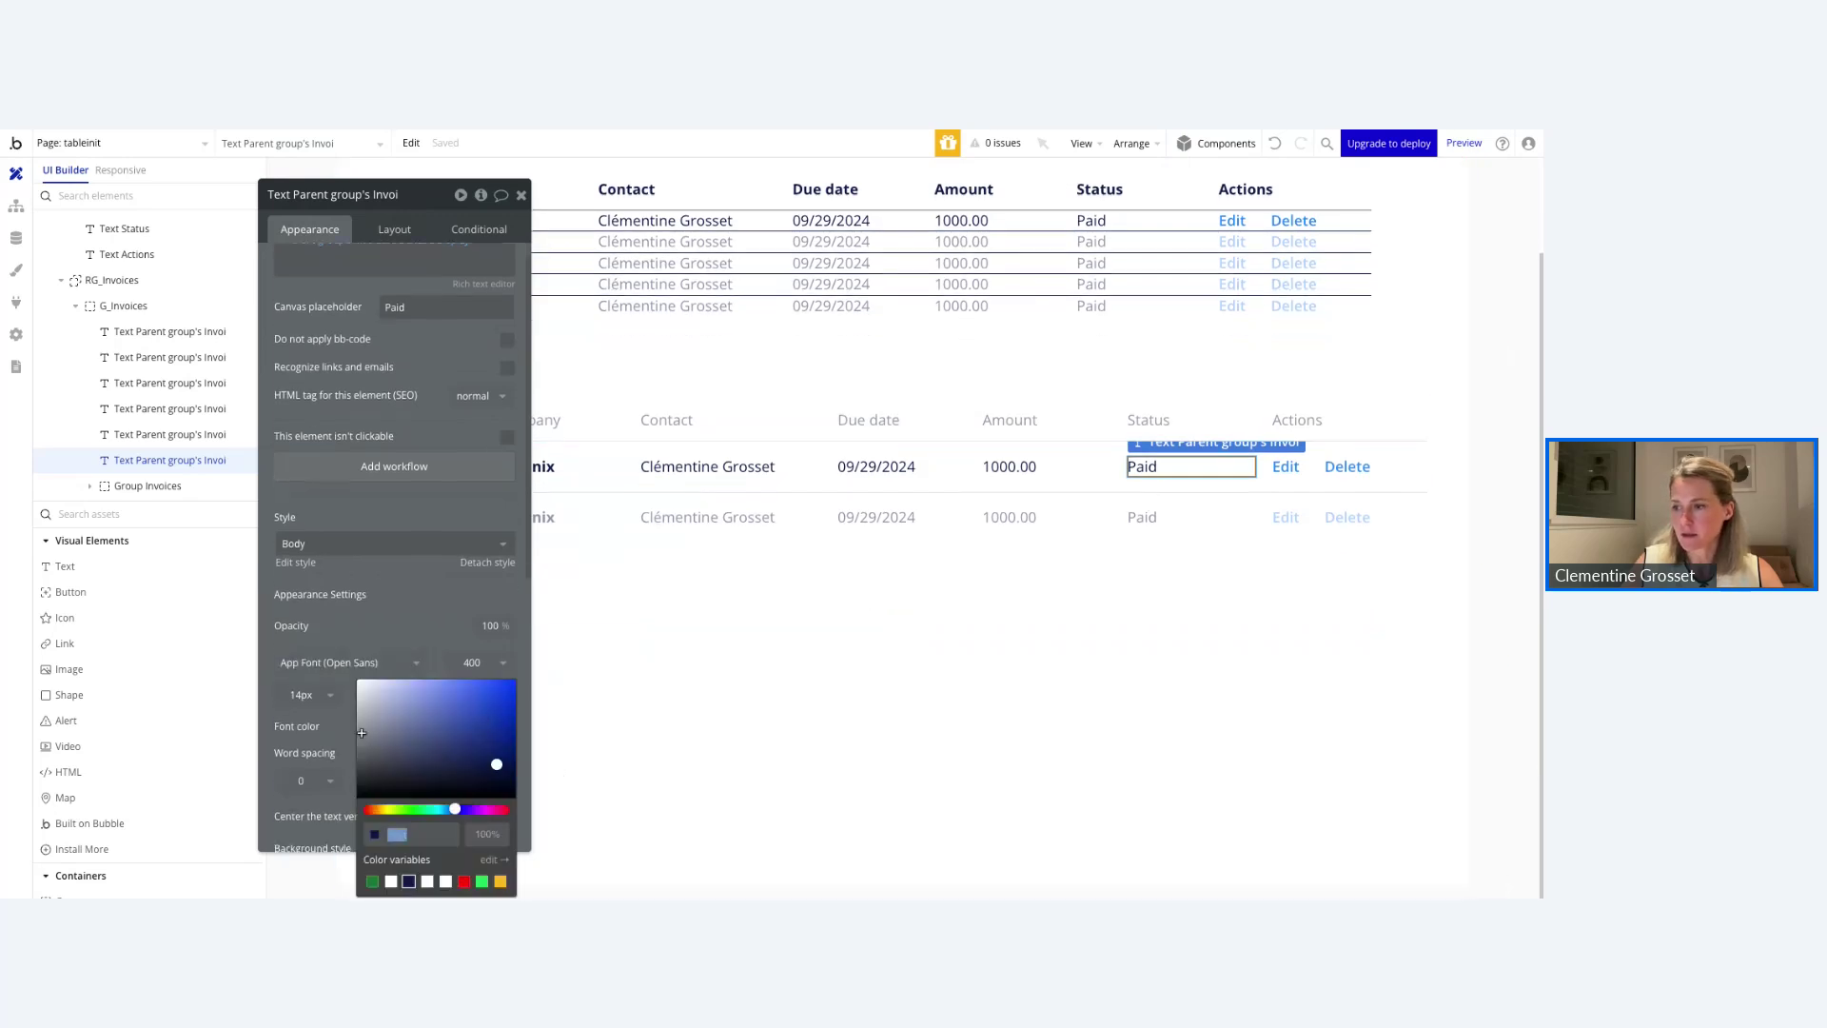
pyautogui.click(333, 723)
pyautogui.click(464, 750)
pyautogui.click(338, 748)
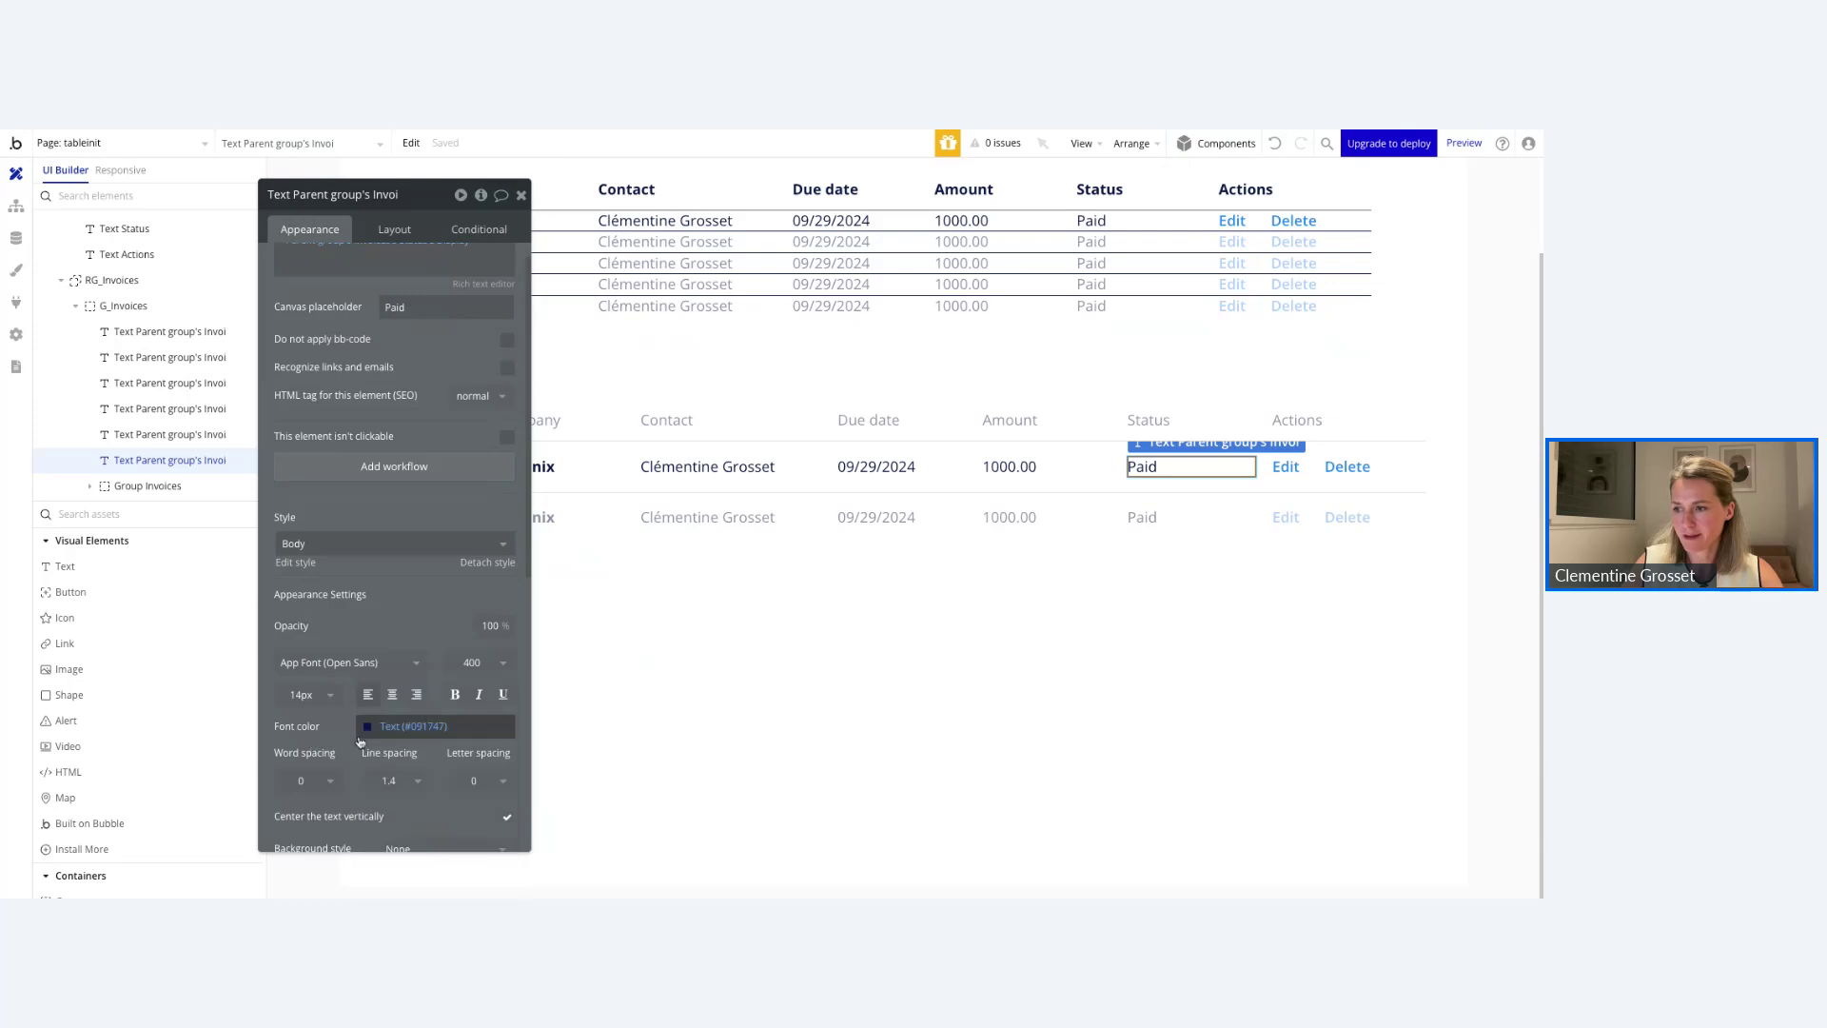
pyautogui.click(360, 733)
pyautogui.click(340, 736)
pyautogui.click(367, 728)
pyautogui.click(312, 737)
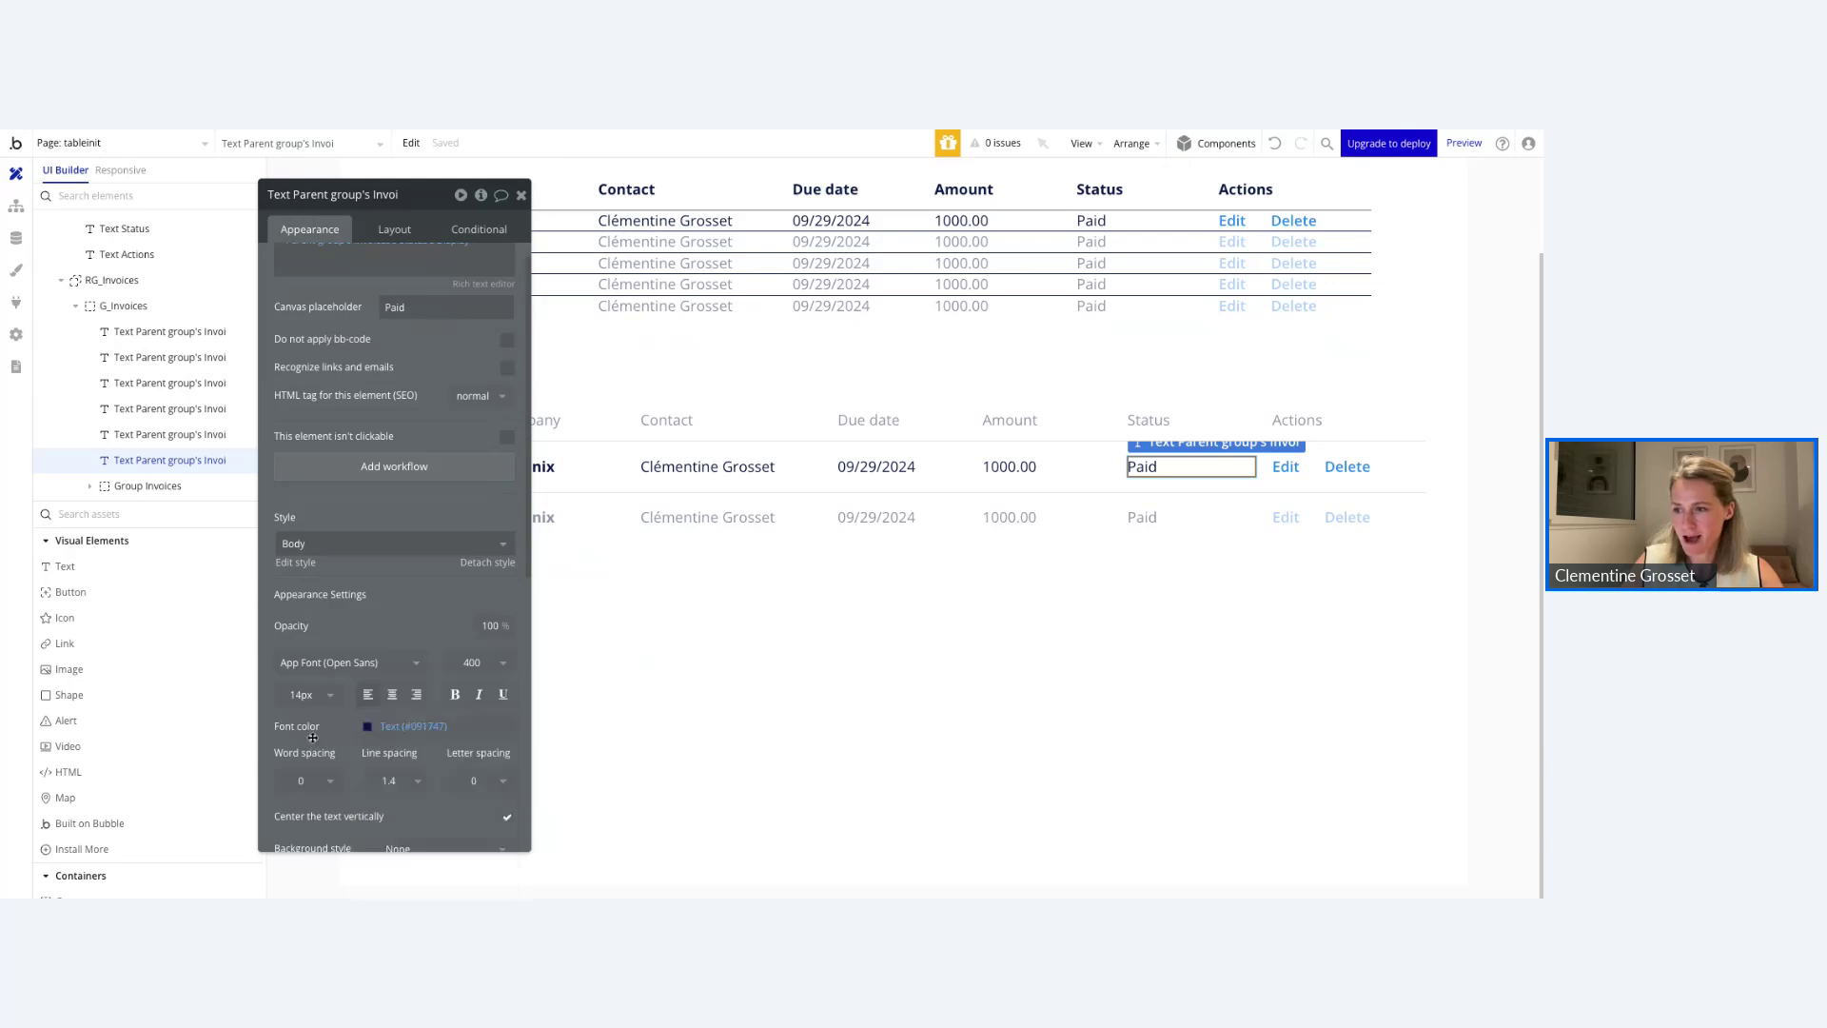
# Make the Status text's font color dynamic, using the expression Parent group's Invoices's Status's Color.
pyautogui.scroll(-1, 510, 737)
pyautogui.scroll(-3, 510, 737)
pyautogui.click(428, 460)
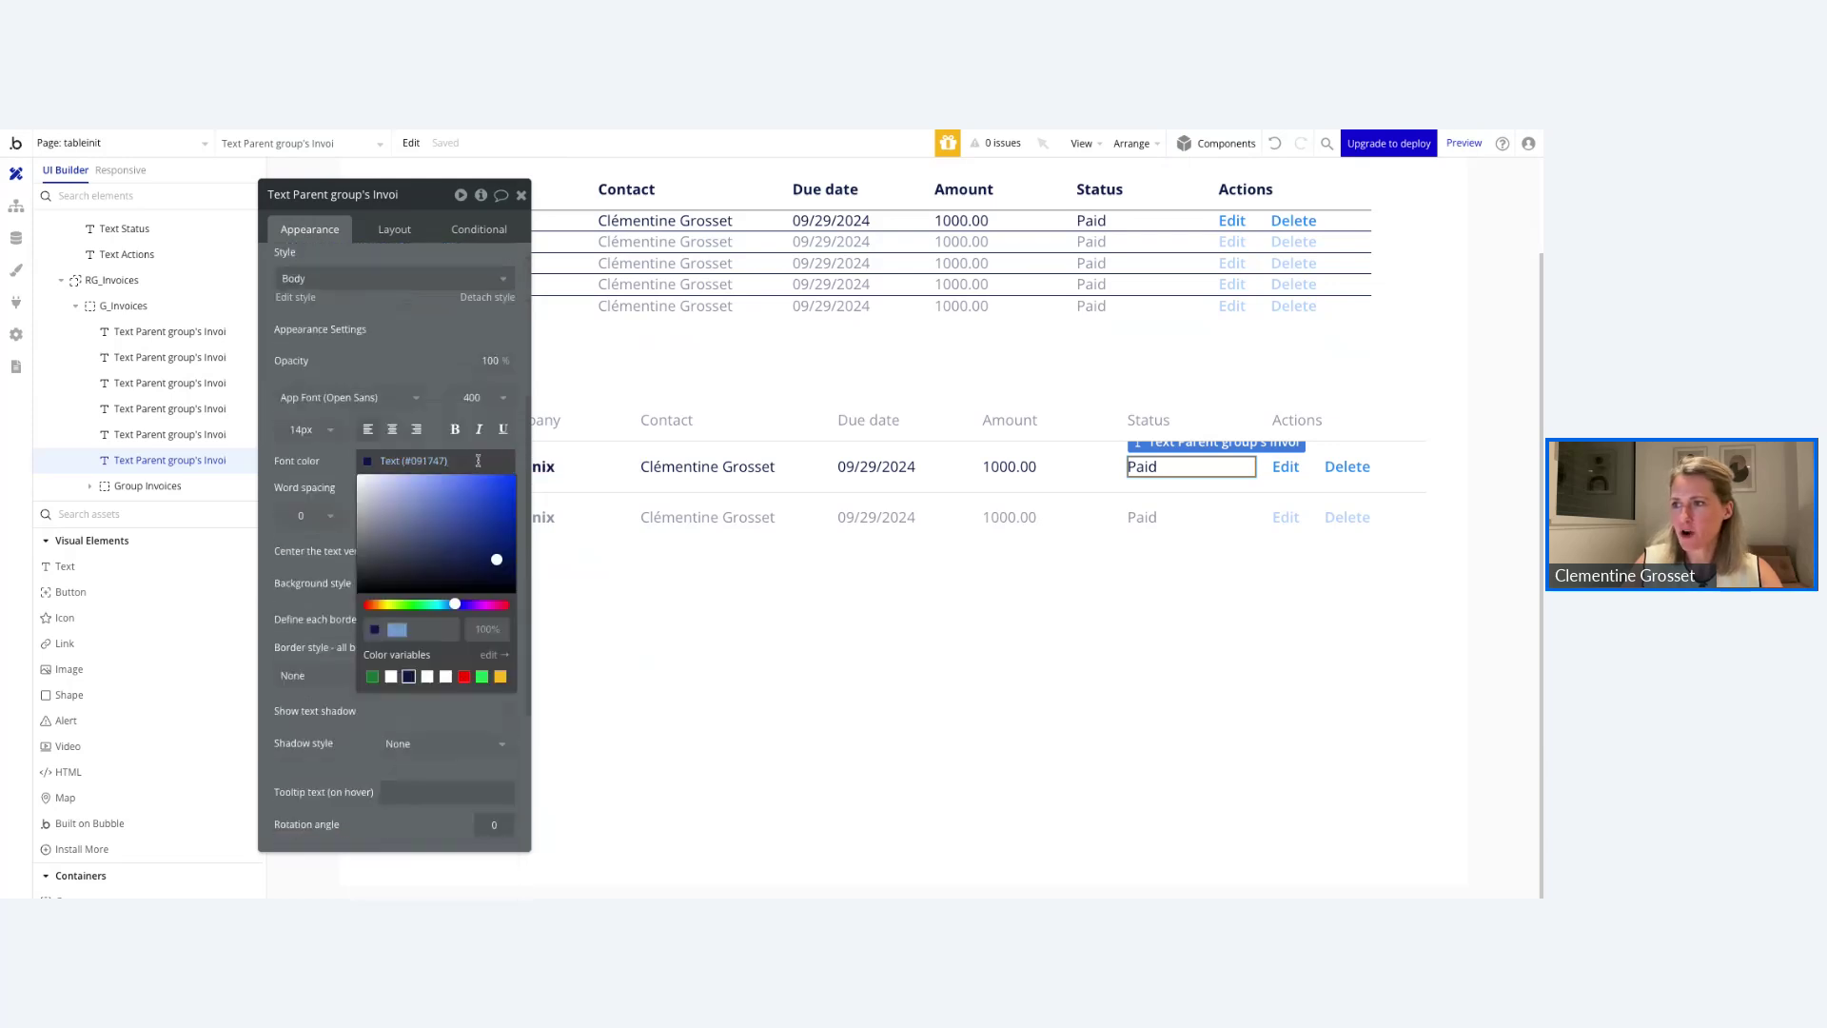
pyautogui.click(538, 466)
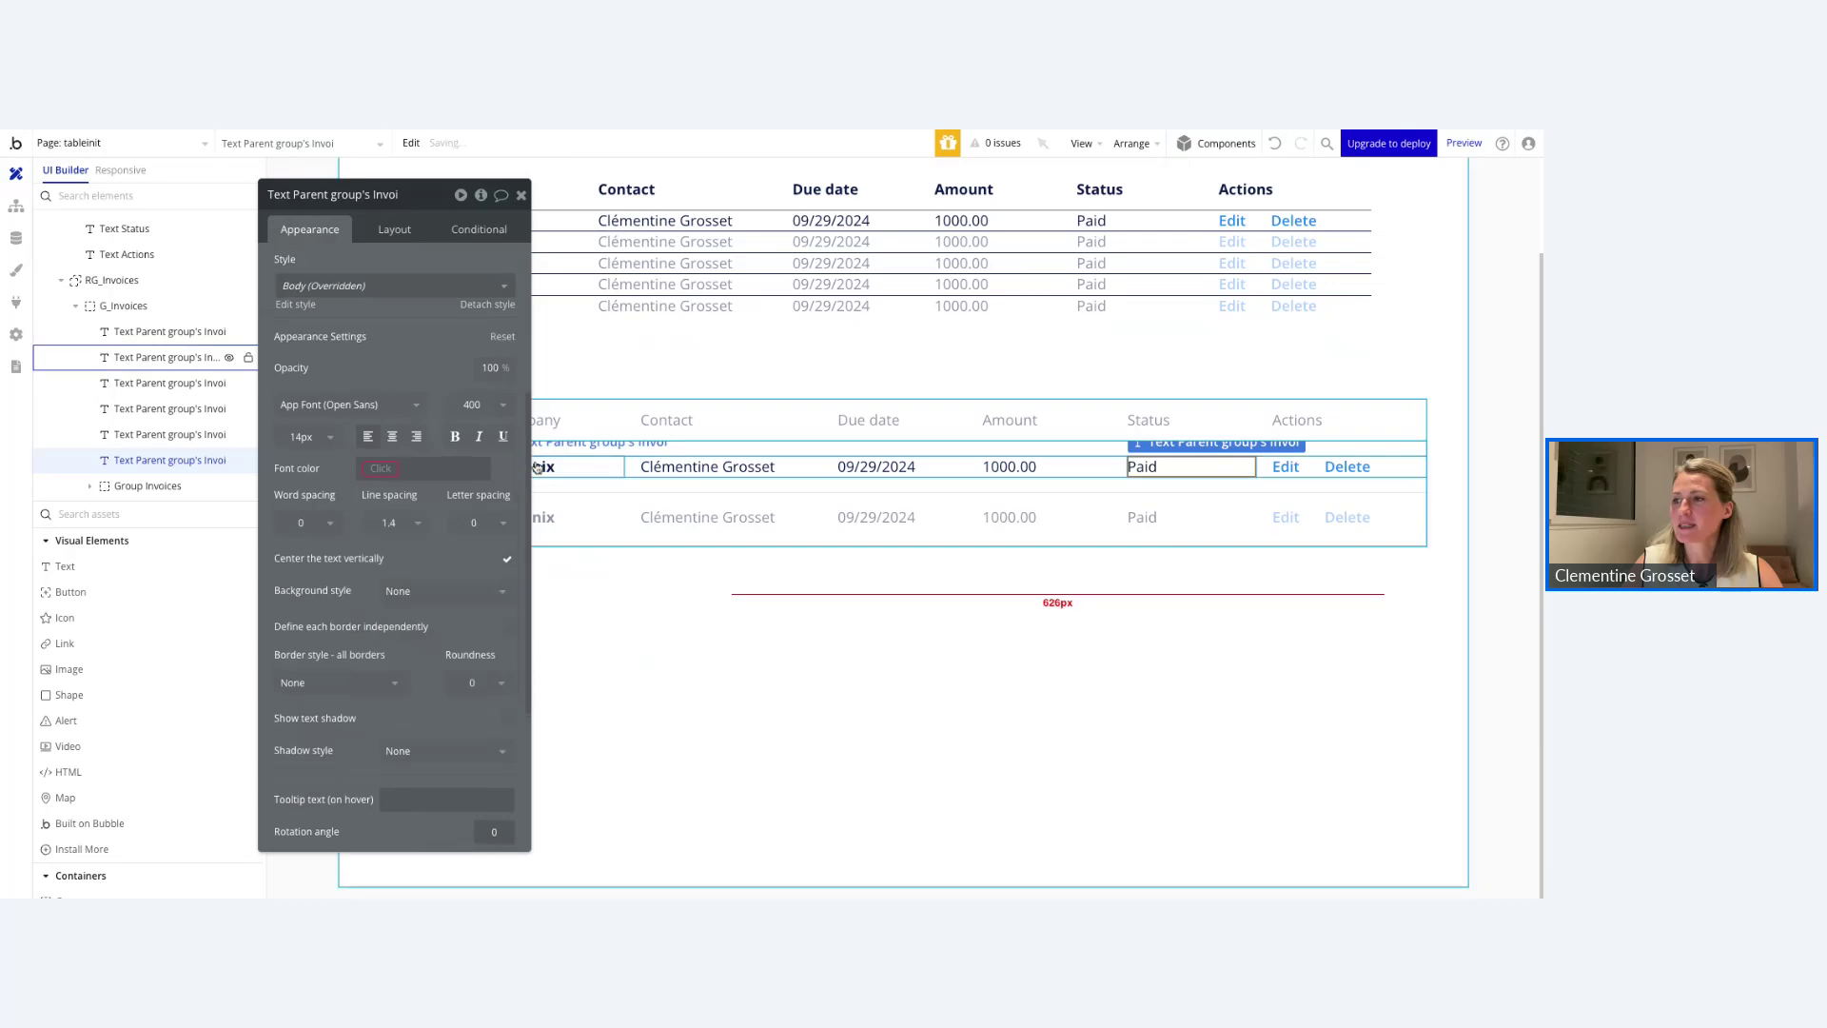
pyautogui.click(377, 470)
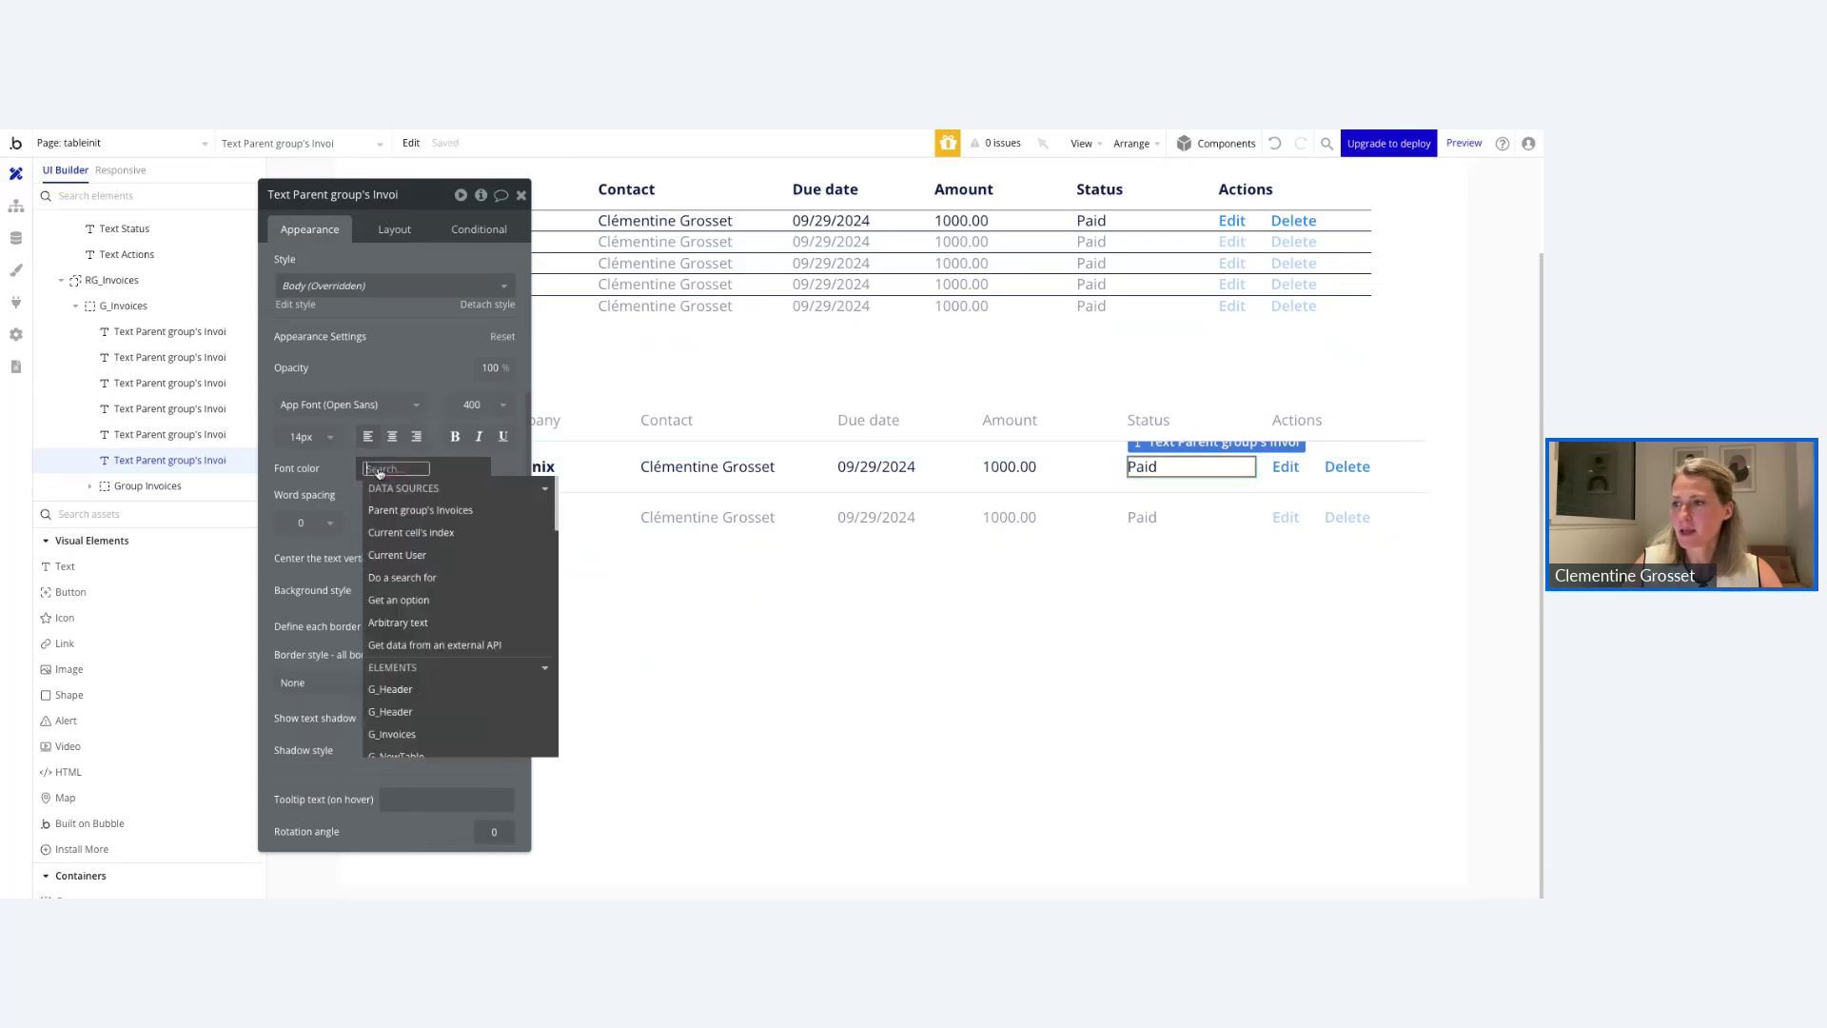
pyautogui.click(426, 511)
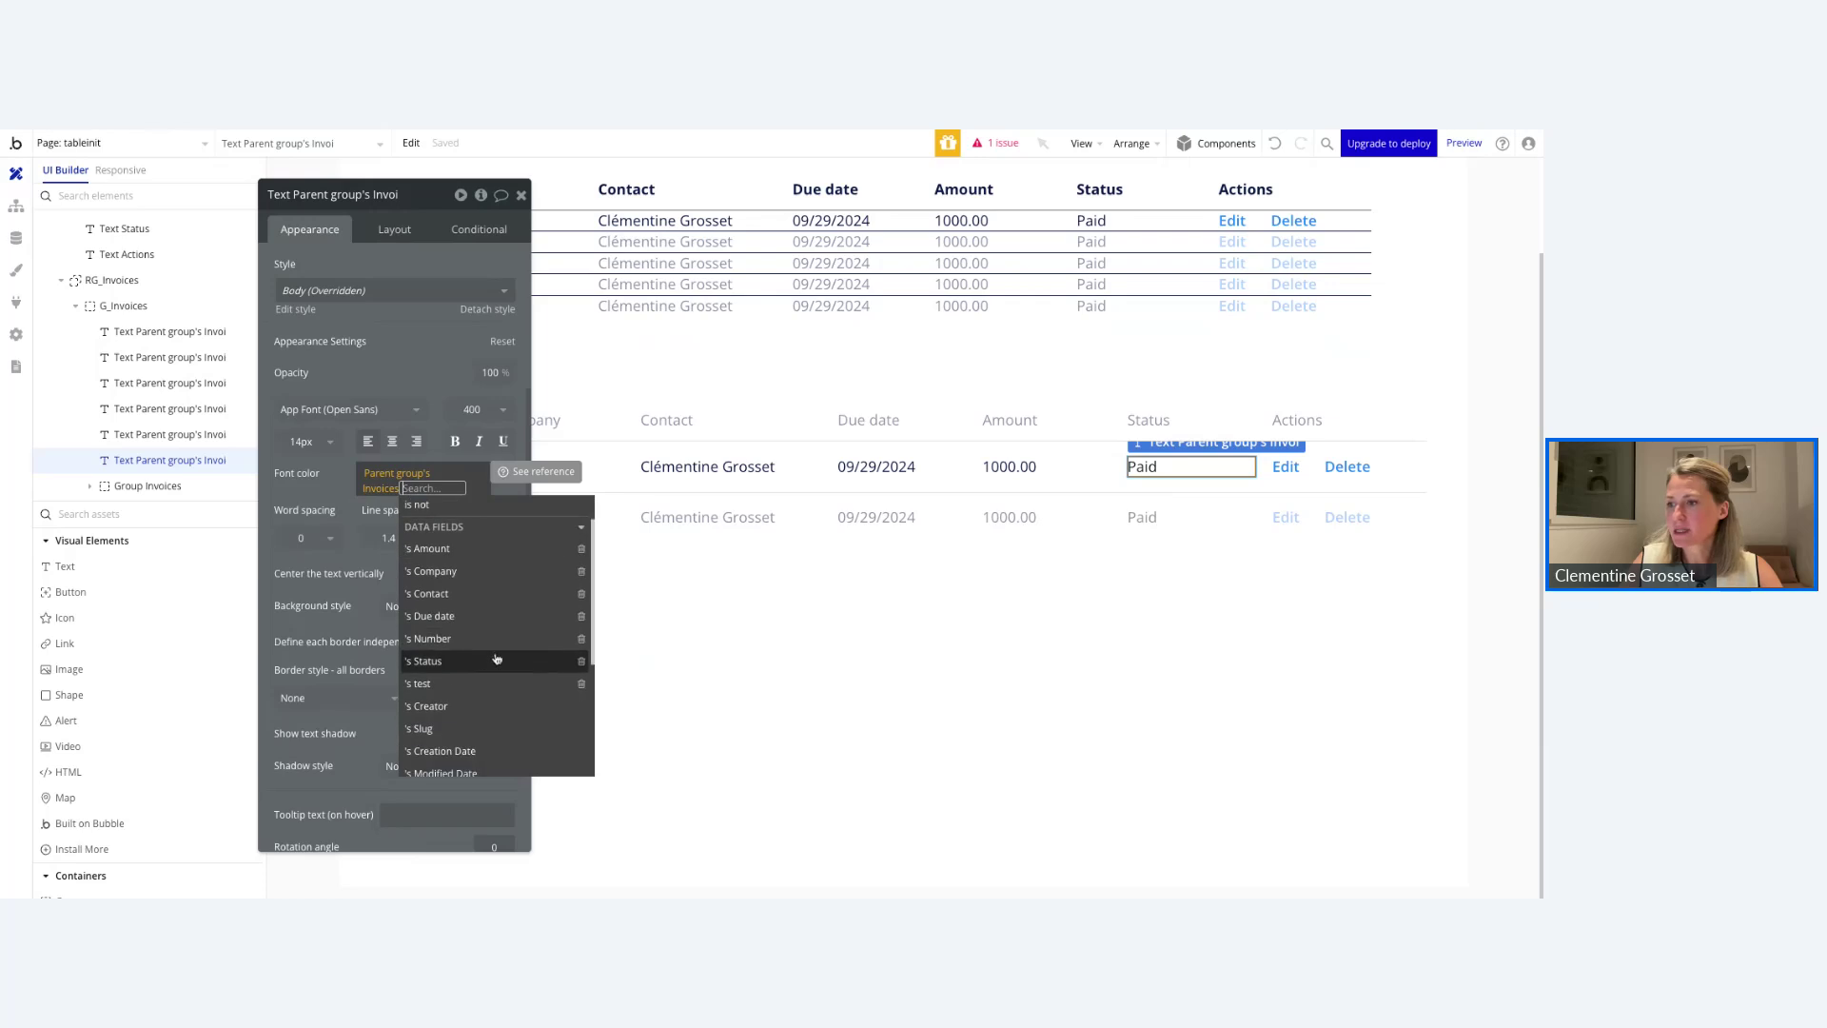
pyautogui.scroll(-2, 490, 661)
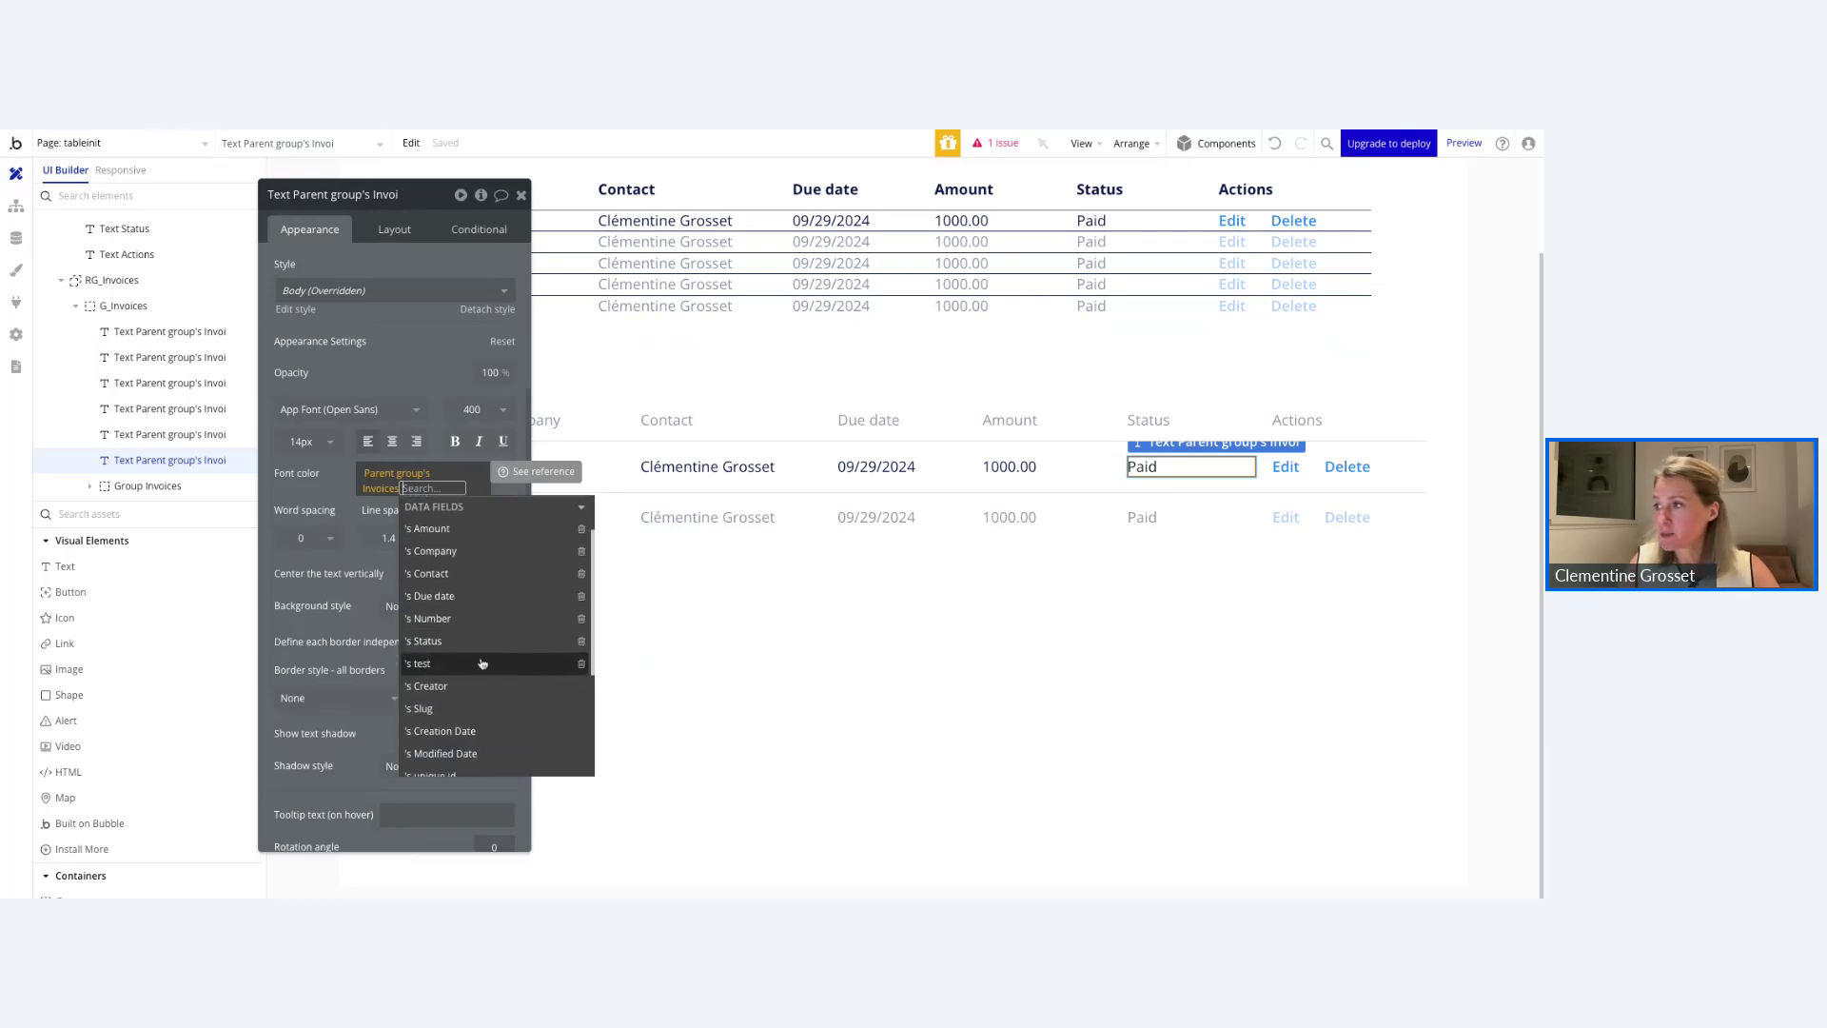
pyautogui.click(481, 651)
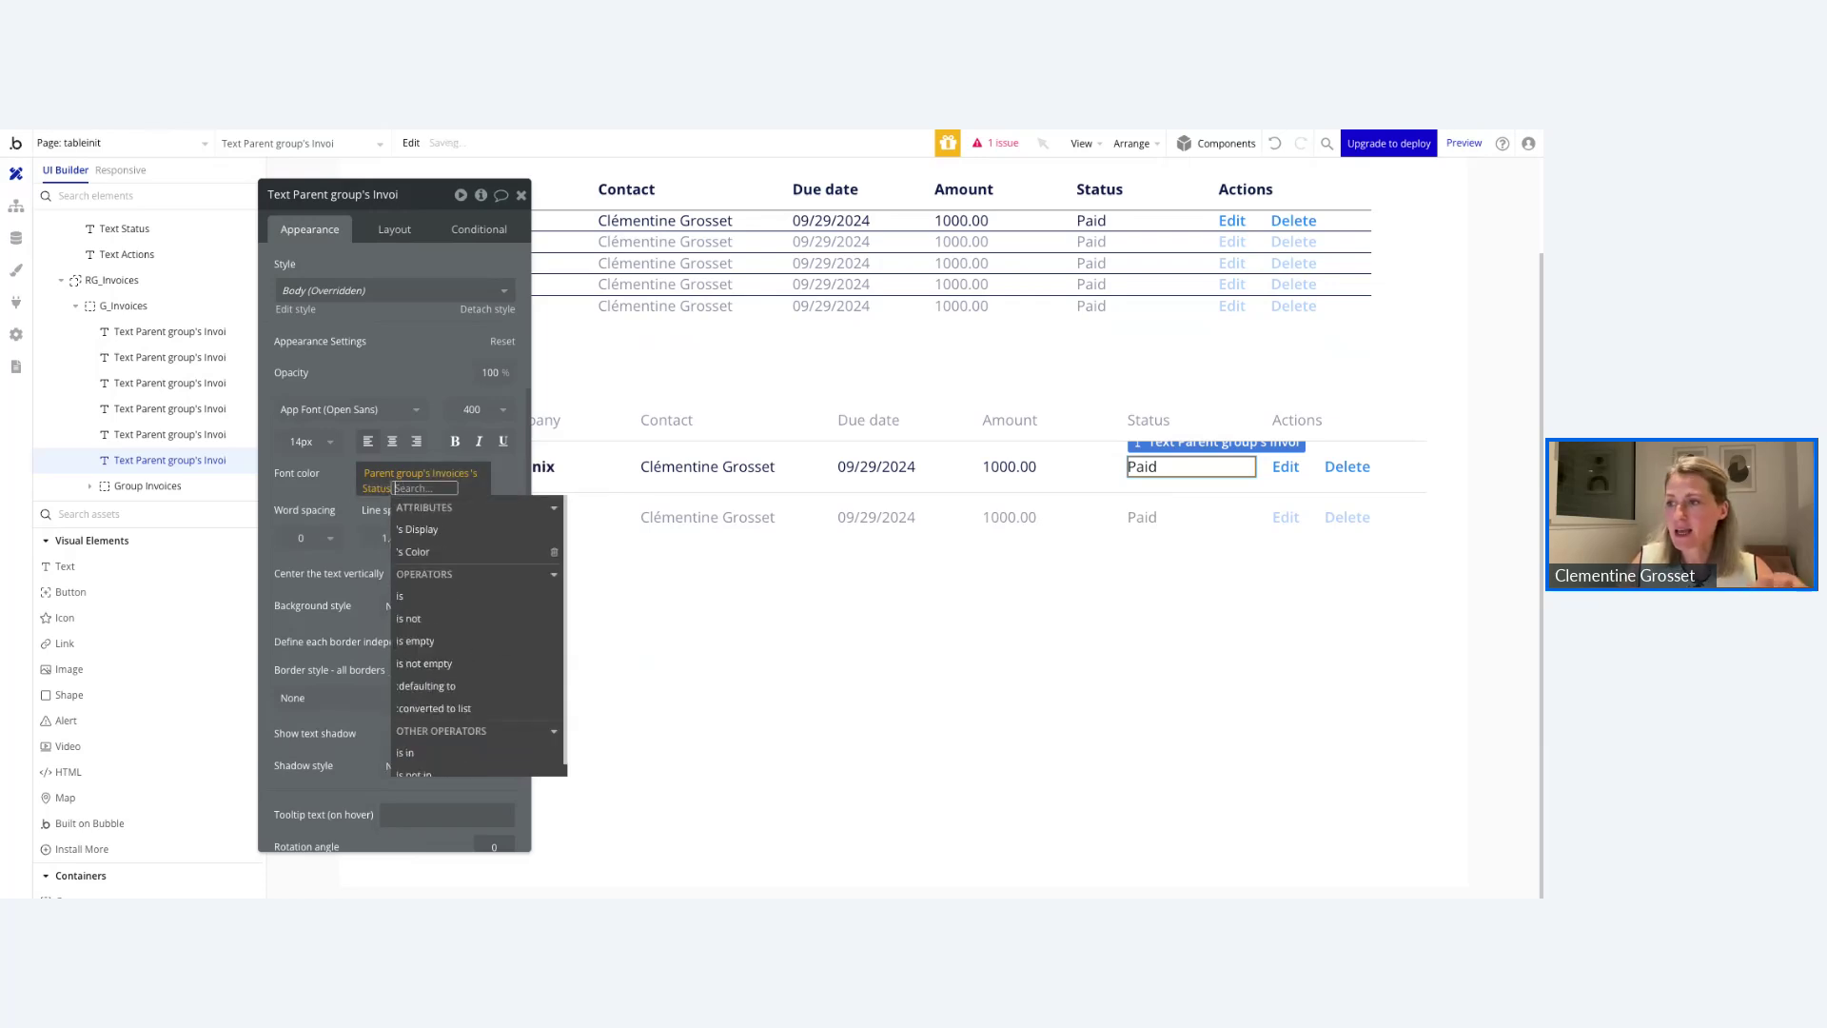
pyautogui.click(431, 553)
pyautogui.click(302, 502)
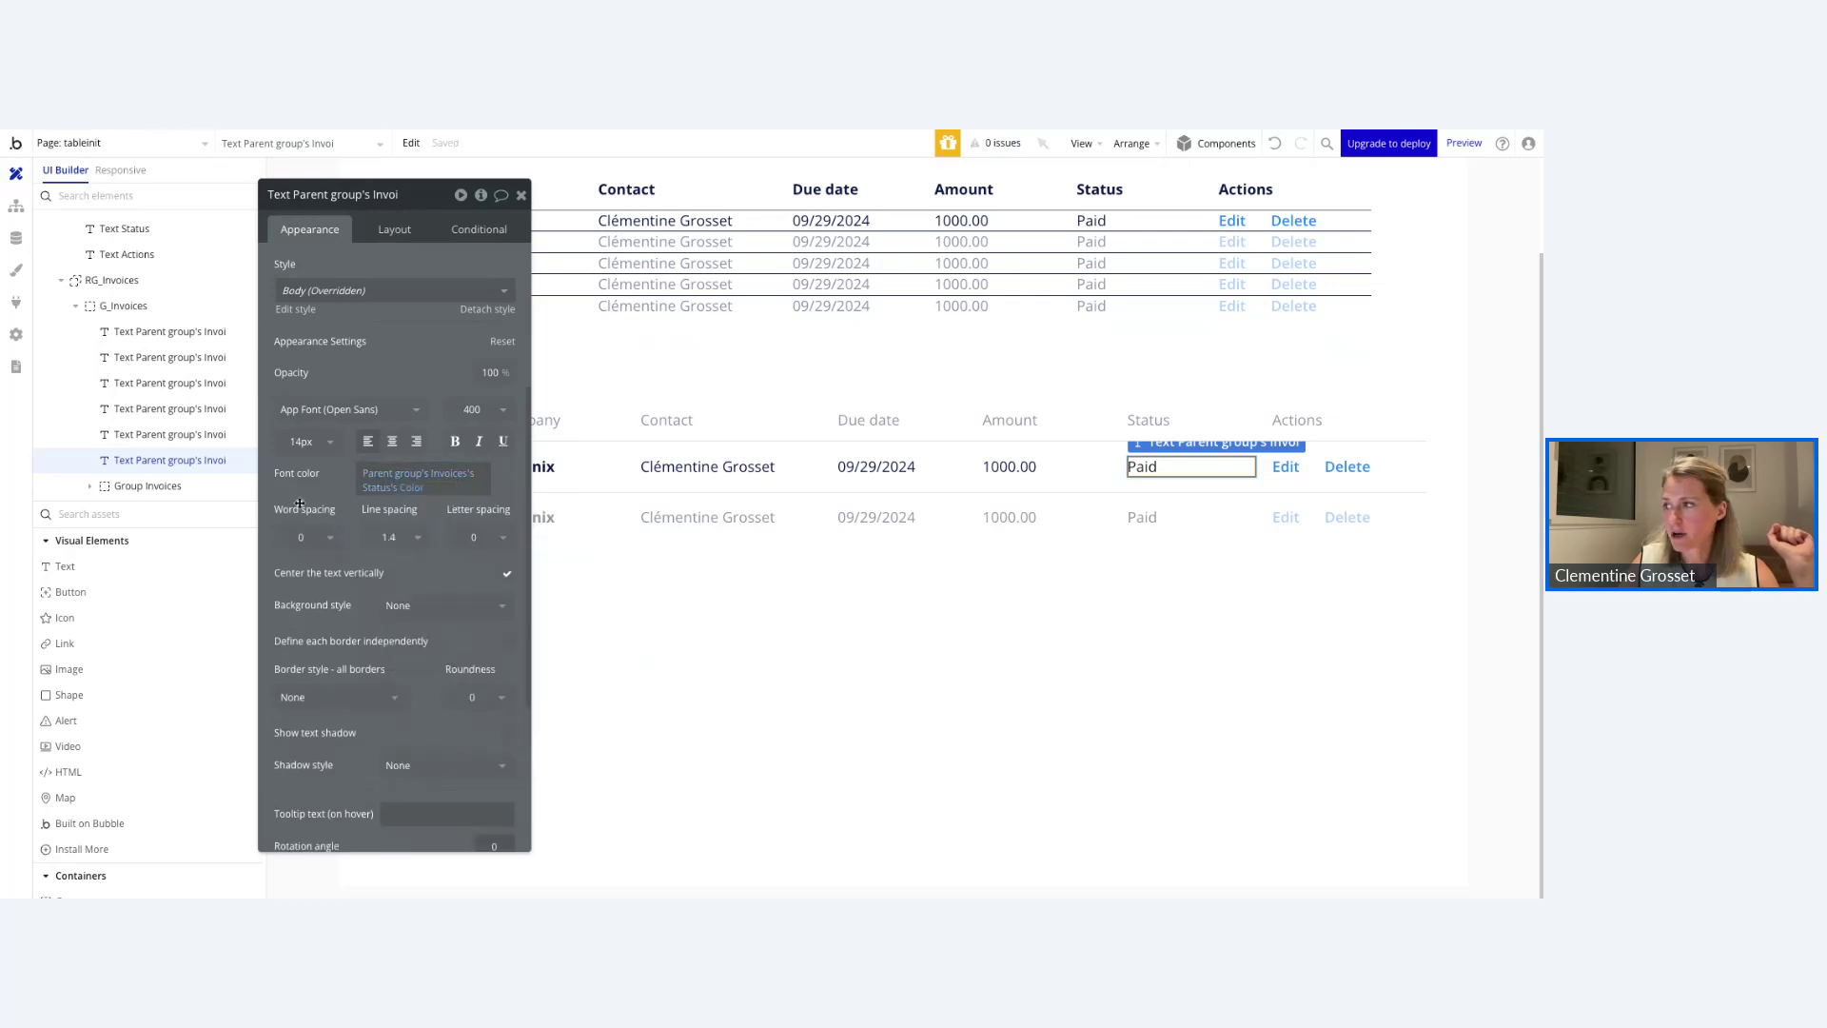
# Set the Status text's background style to Flat color.
pyautogui.scroll(-2, 473, 584)
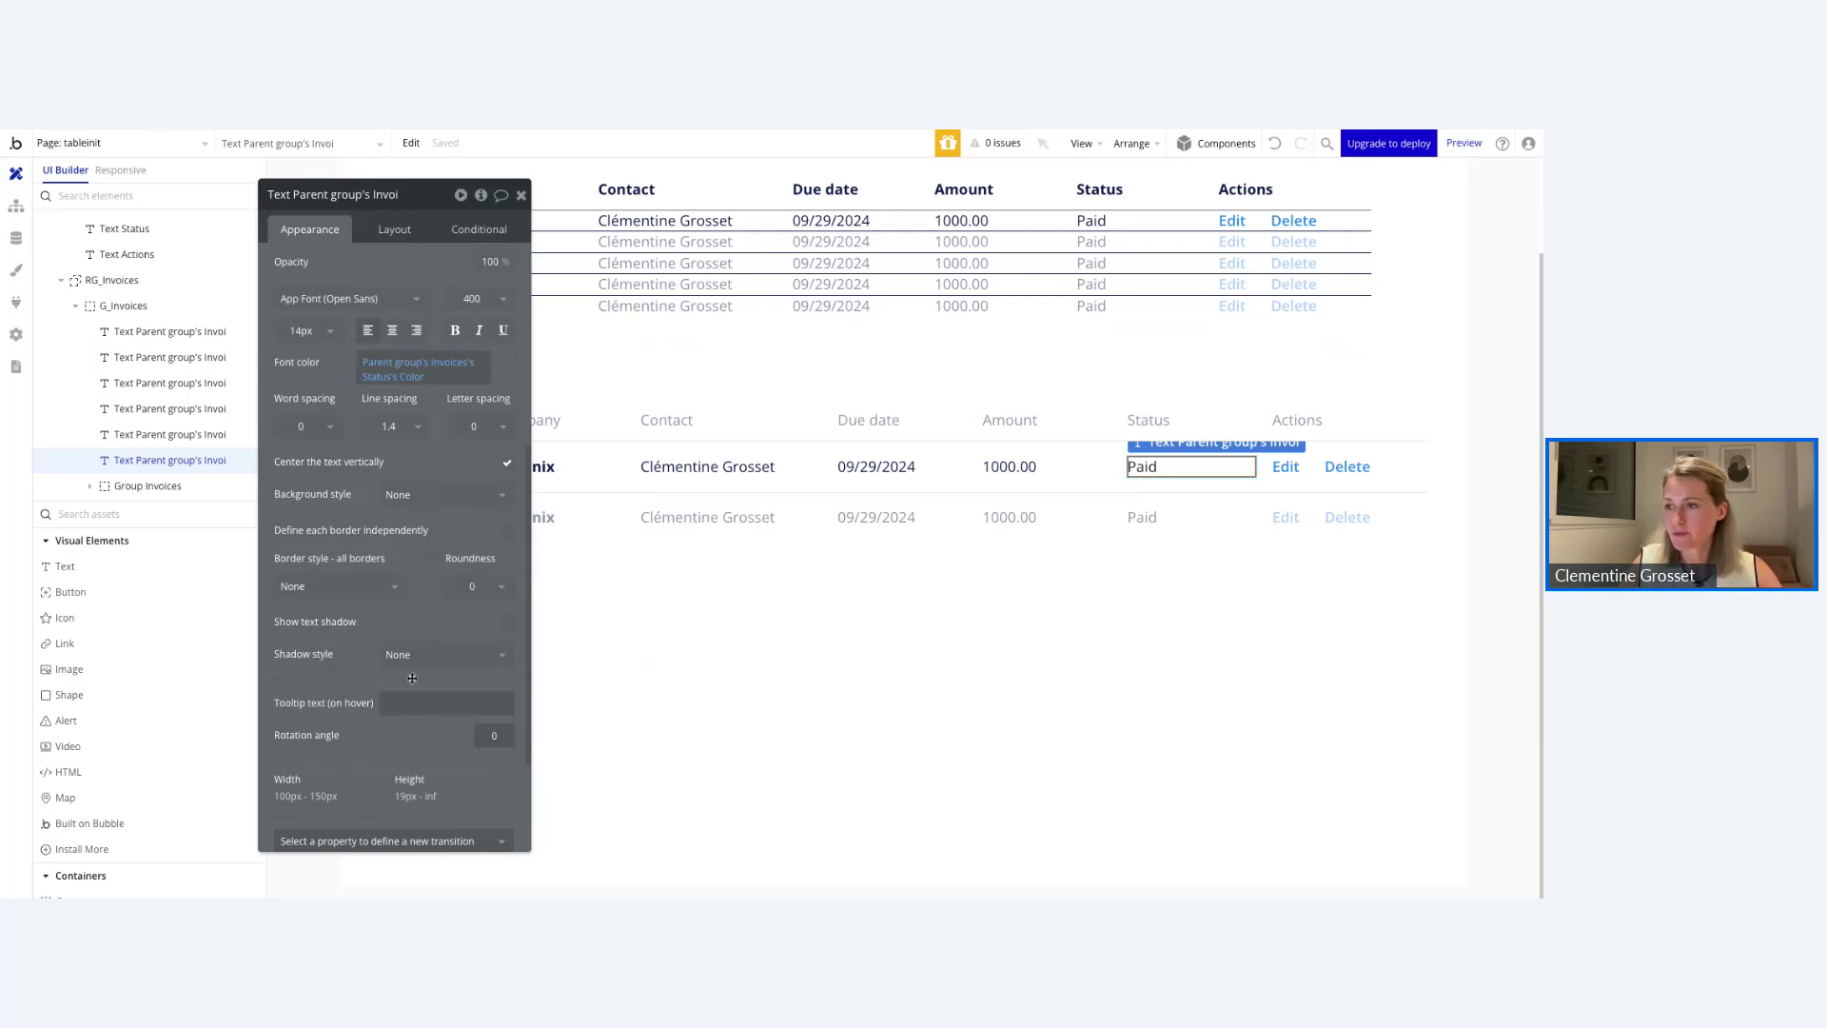
pyautogui.scroll(-2, 411, 677)
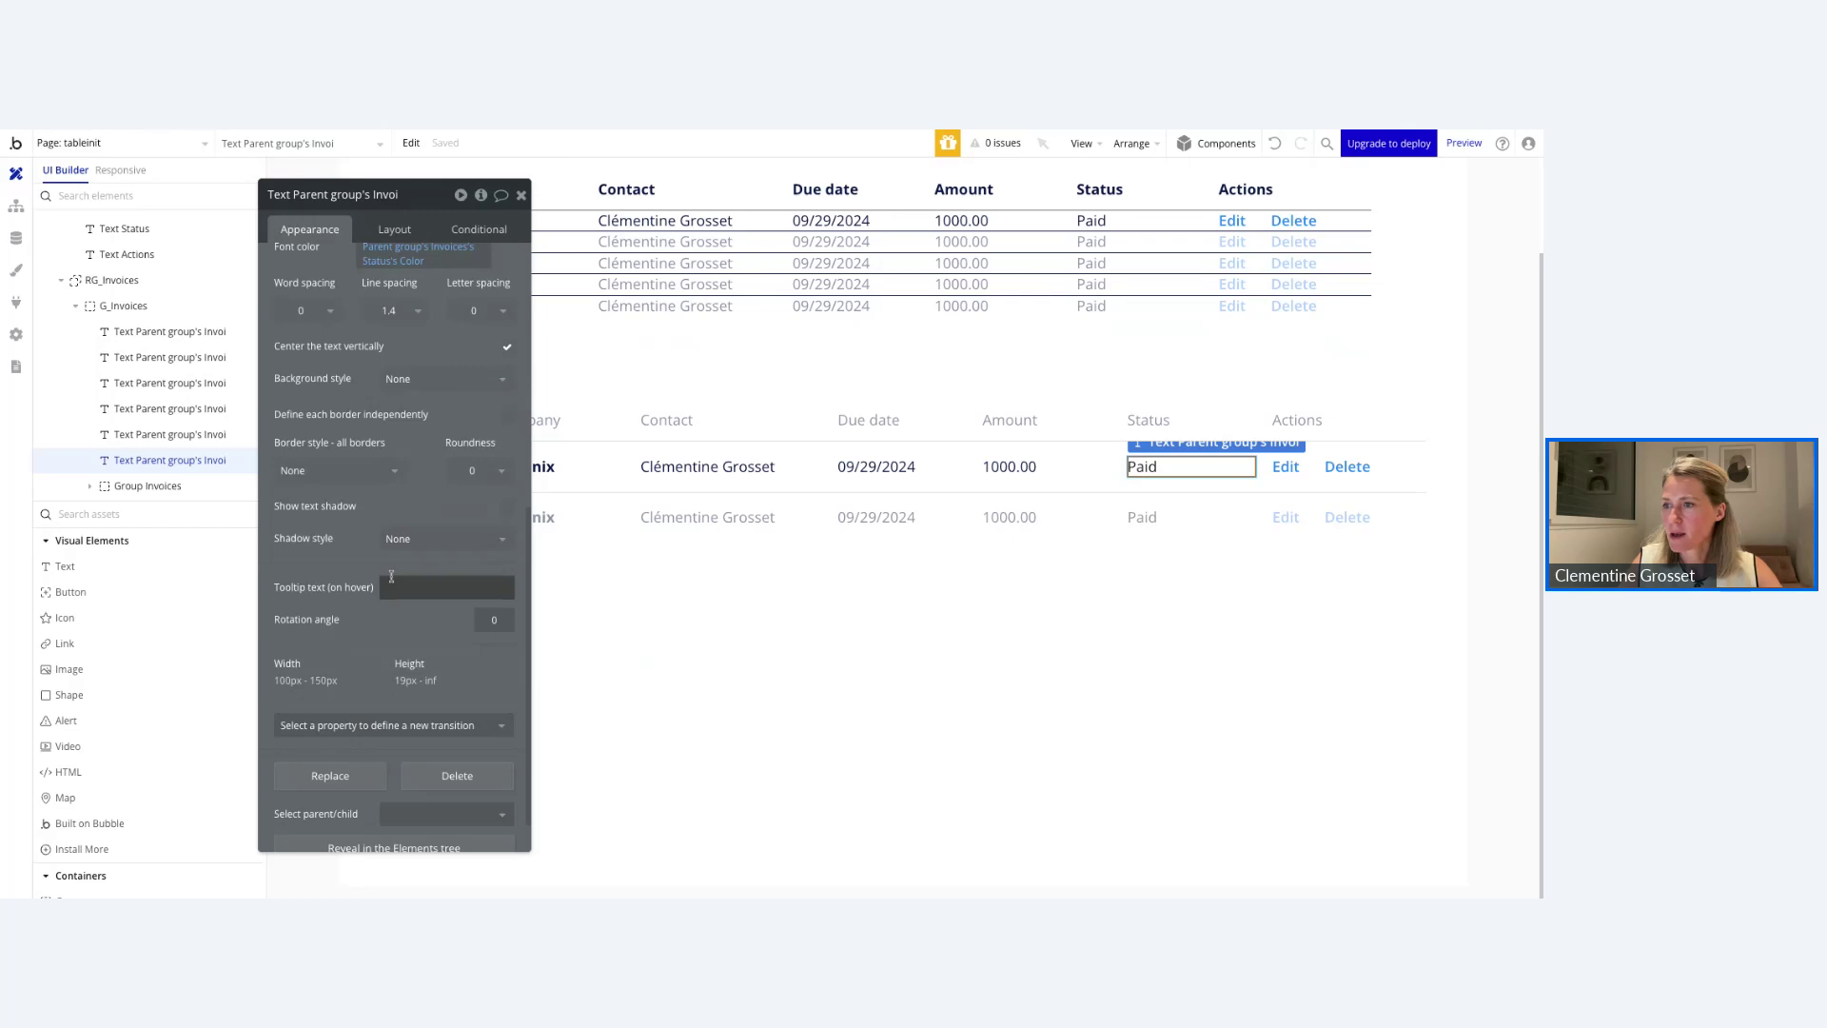
pyautogui.scroll(2, 405, 533)
pyautogui.click(418, 473)
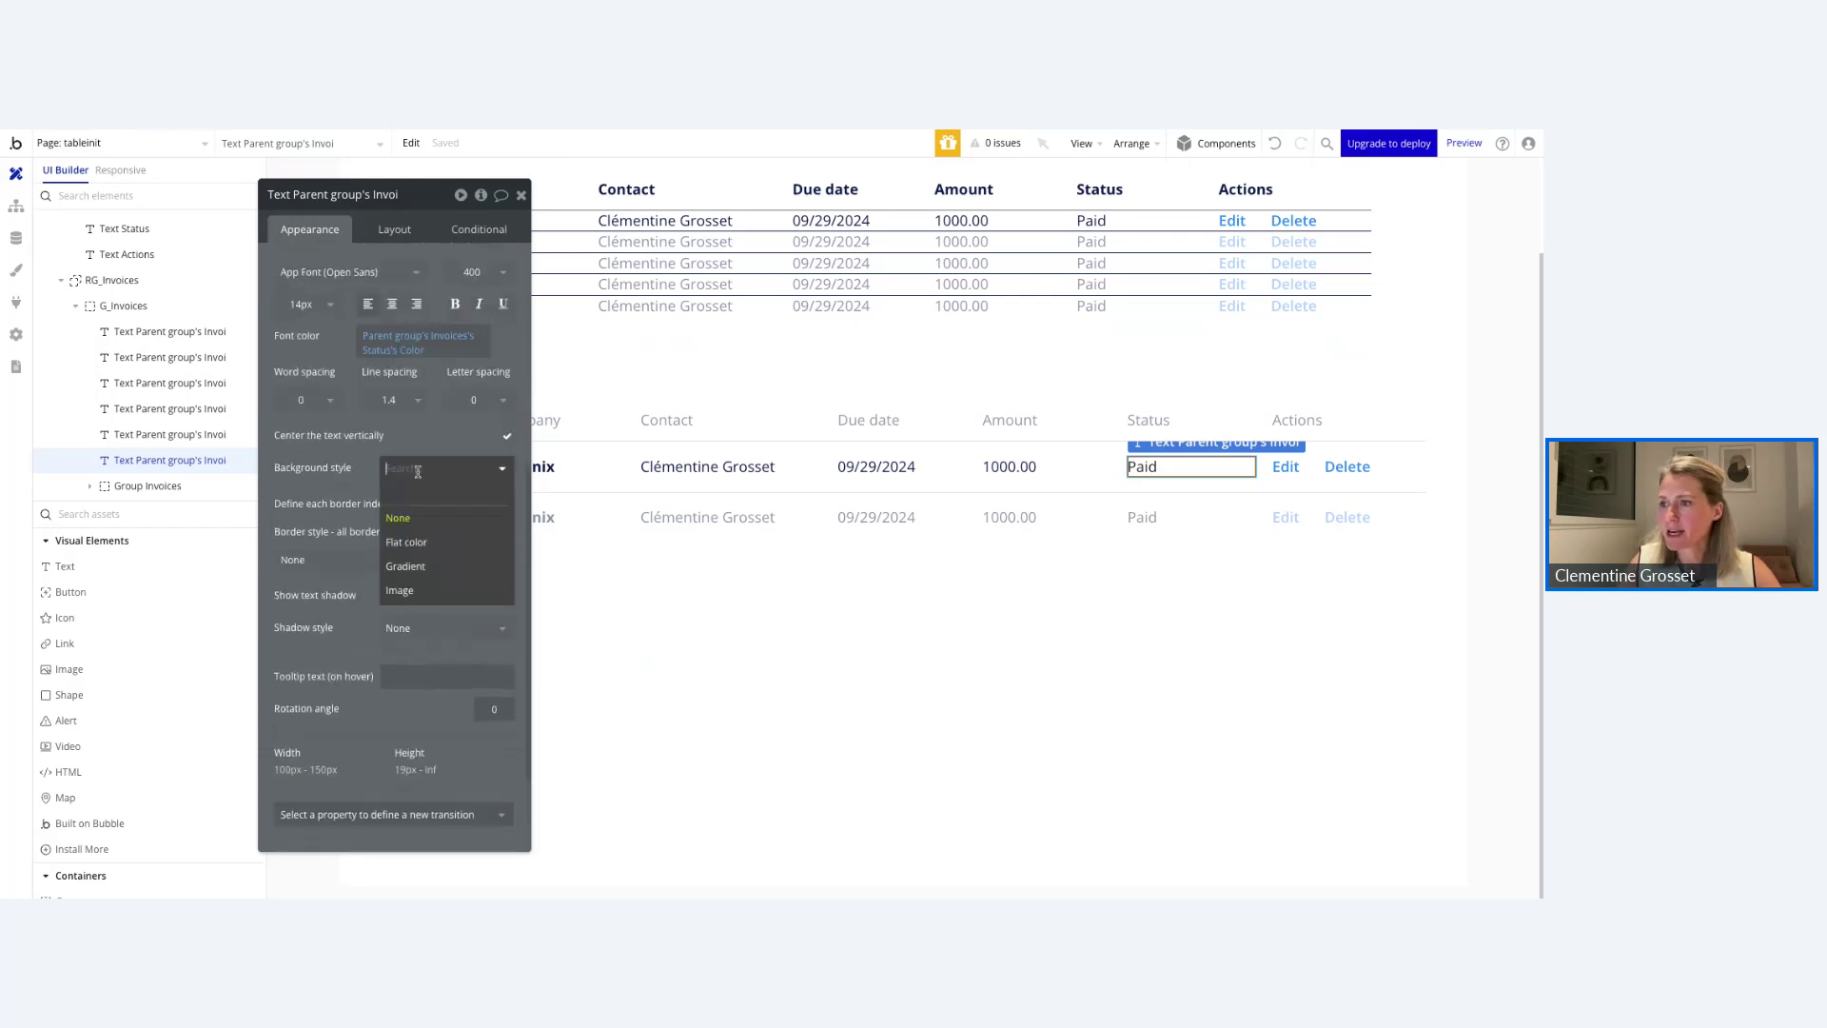
pyautogui.click(418, 519)
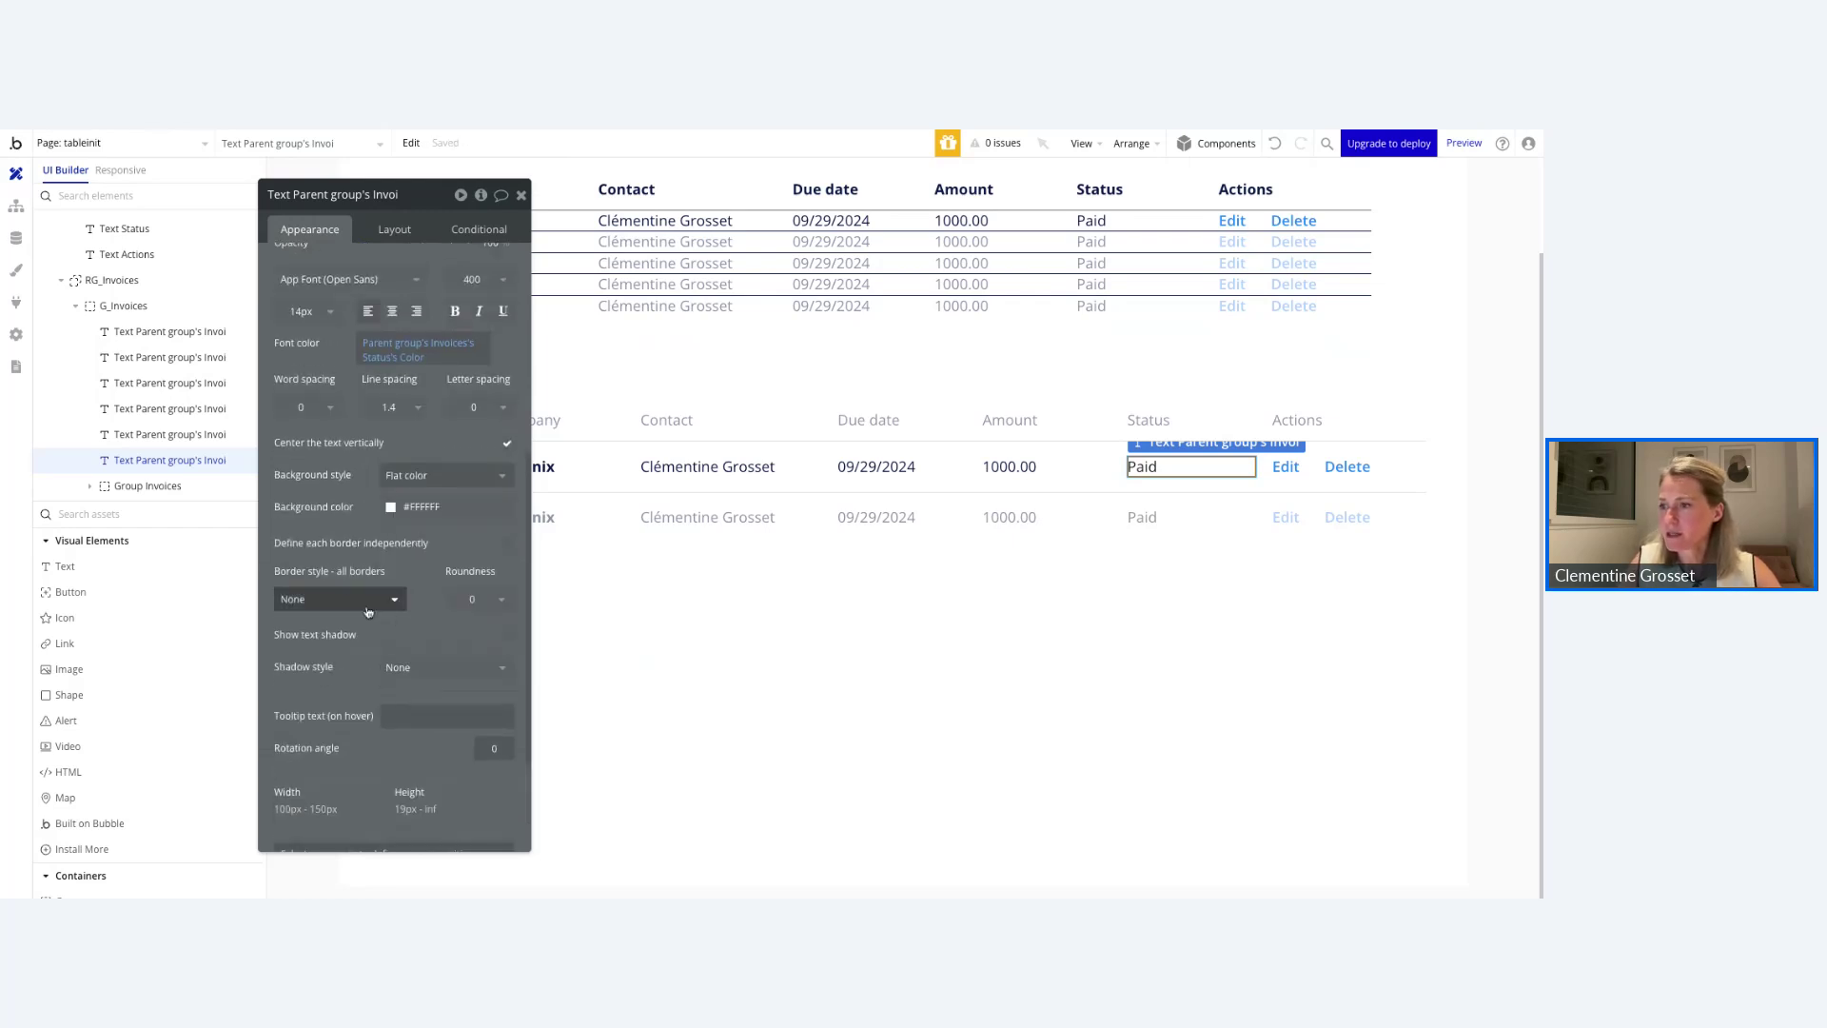
# Make the Status text's background color dynamic and copy the font color's expression into it.
pyautogui.click(409, 508)
pyautogui.click(367, 512)
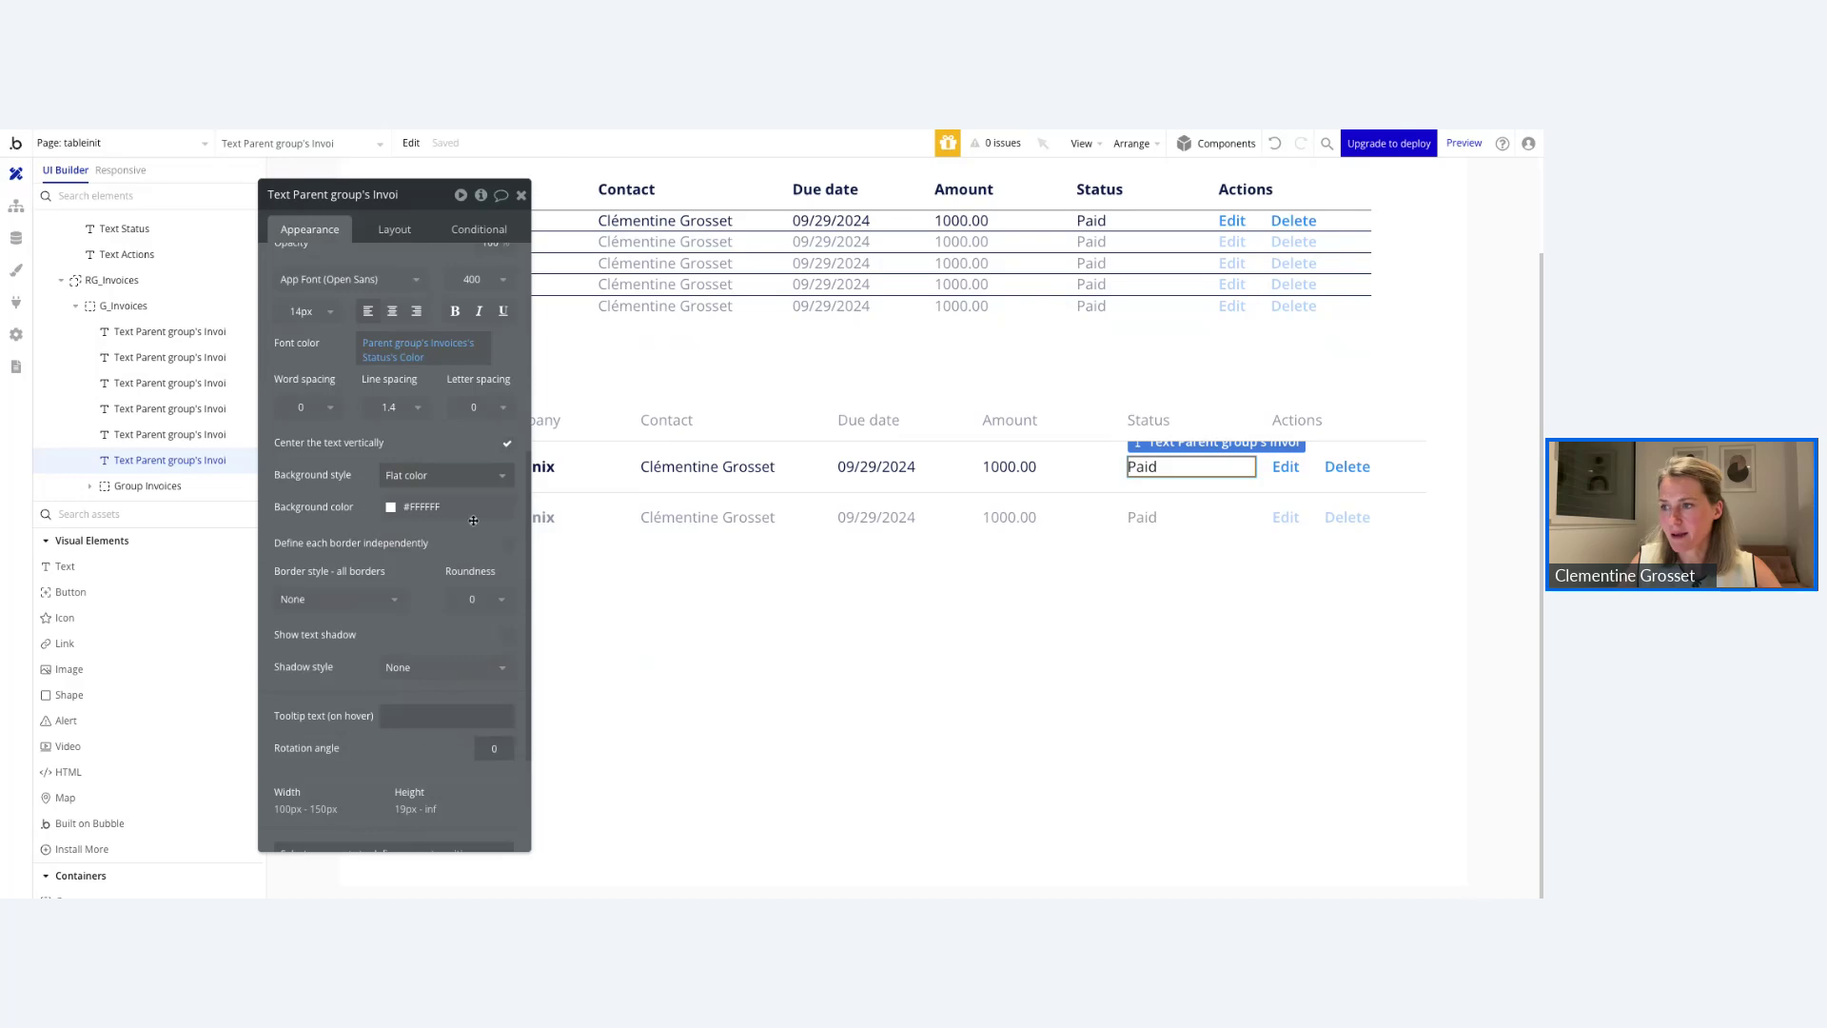
pyautogui.click(399, 507)
pyautogui.click(529, 511)
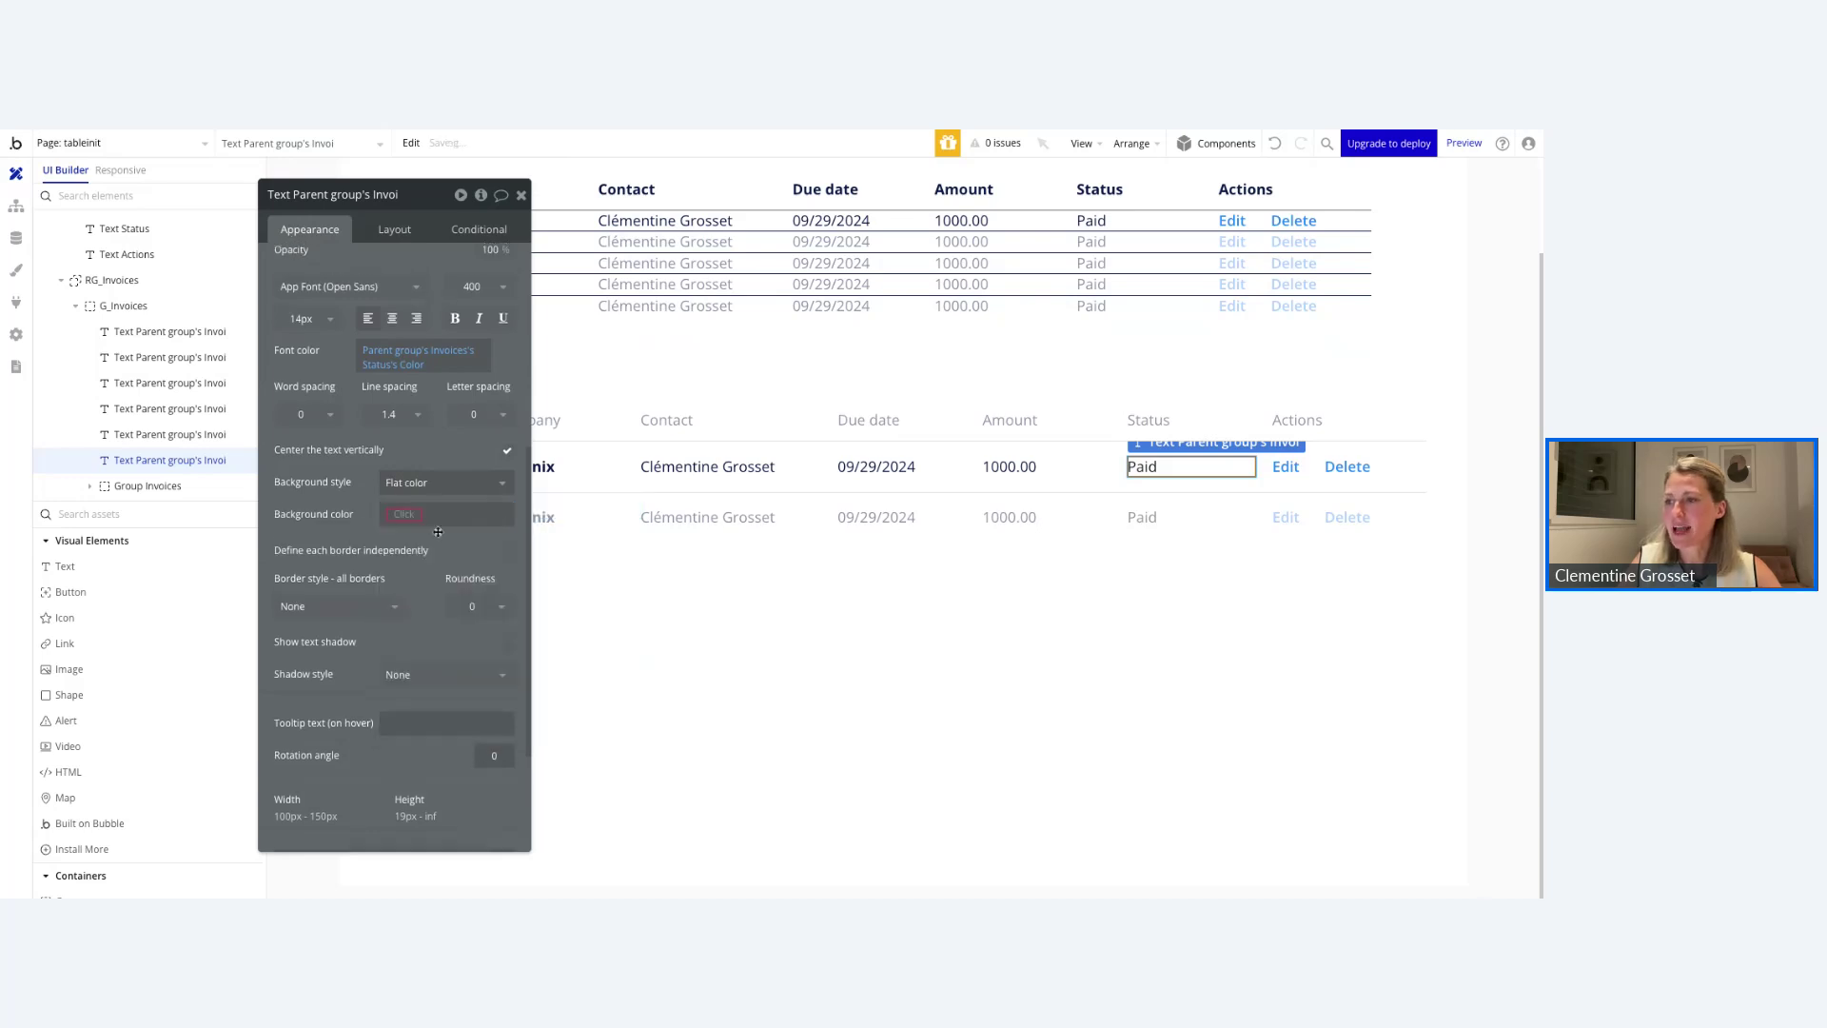
pyautogui.rightClick(381, 359)
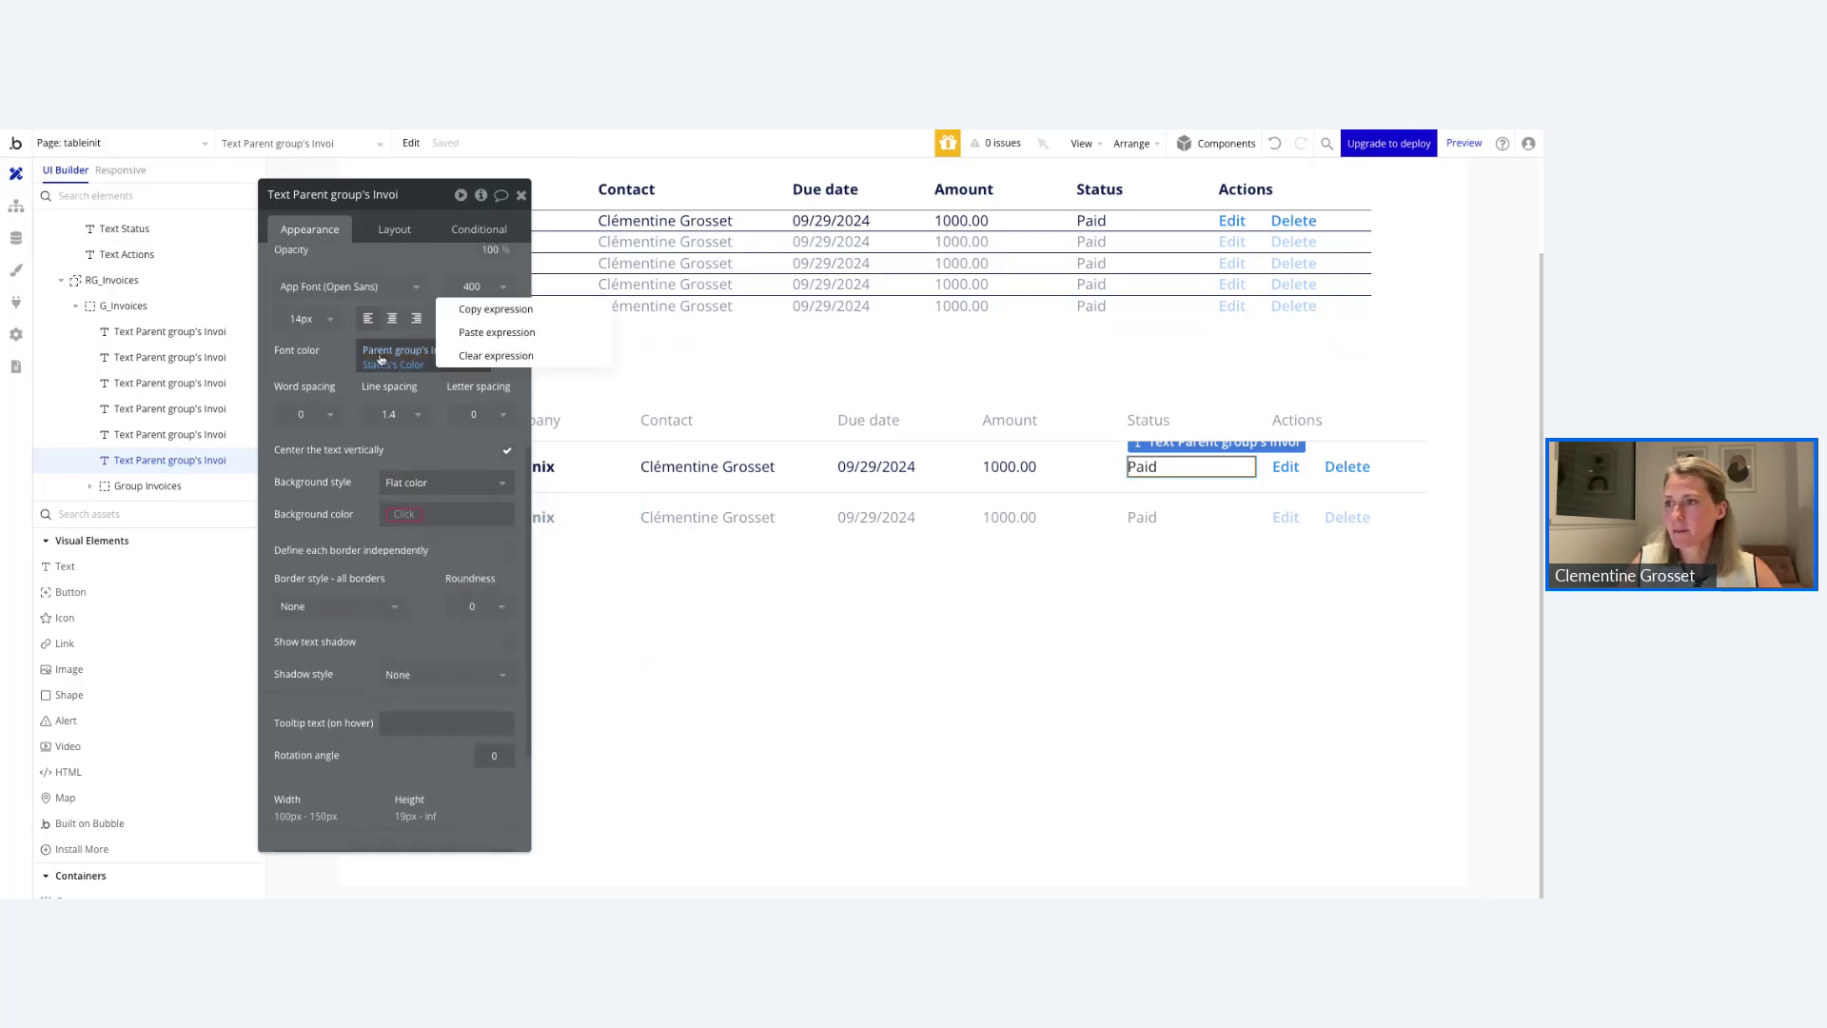
pyautogui.click(496, 308)
pyautogui.rightClick(480, 502)
pyautogui.click(481, 491)
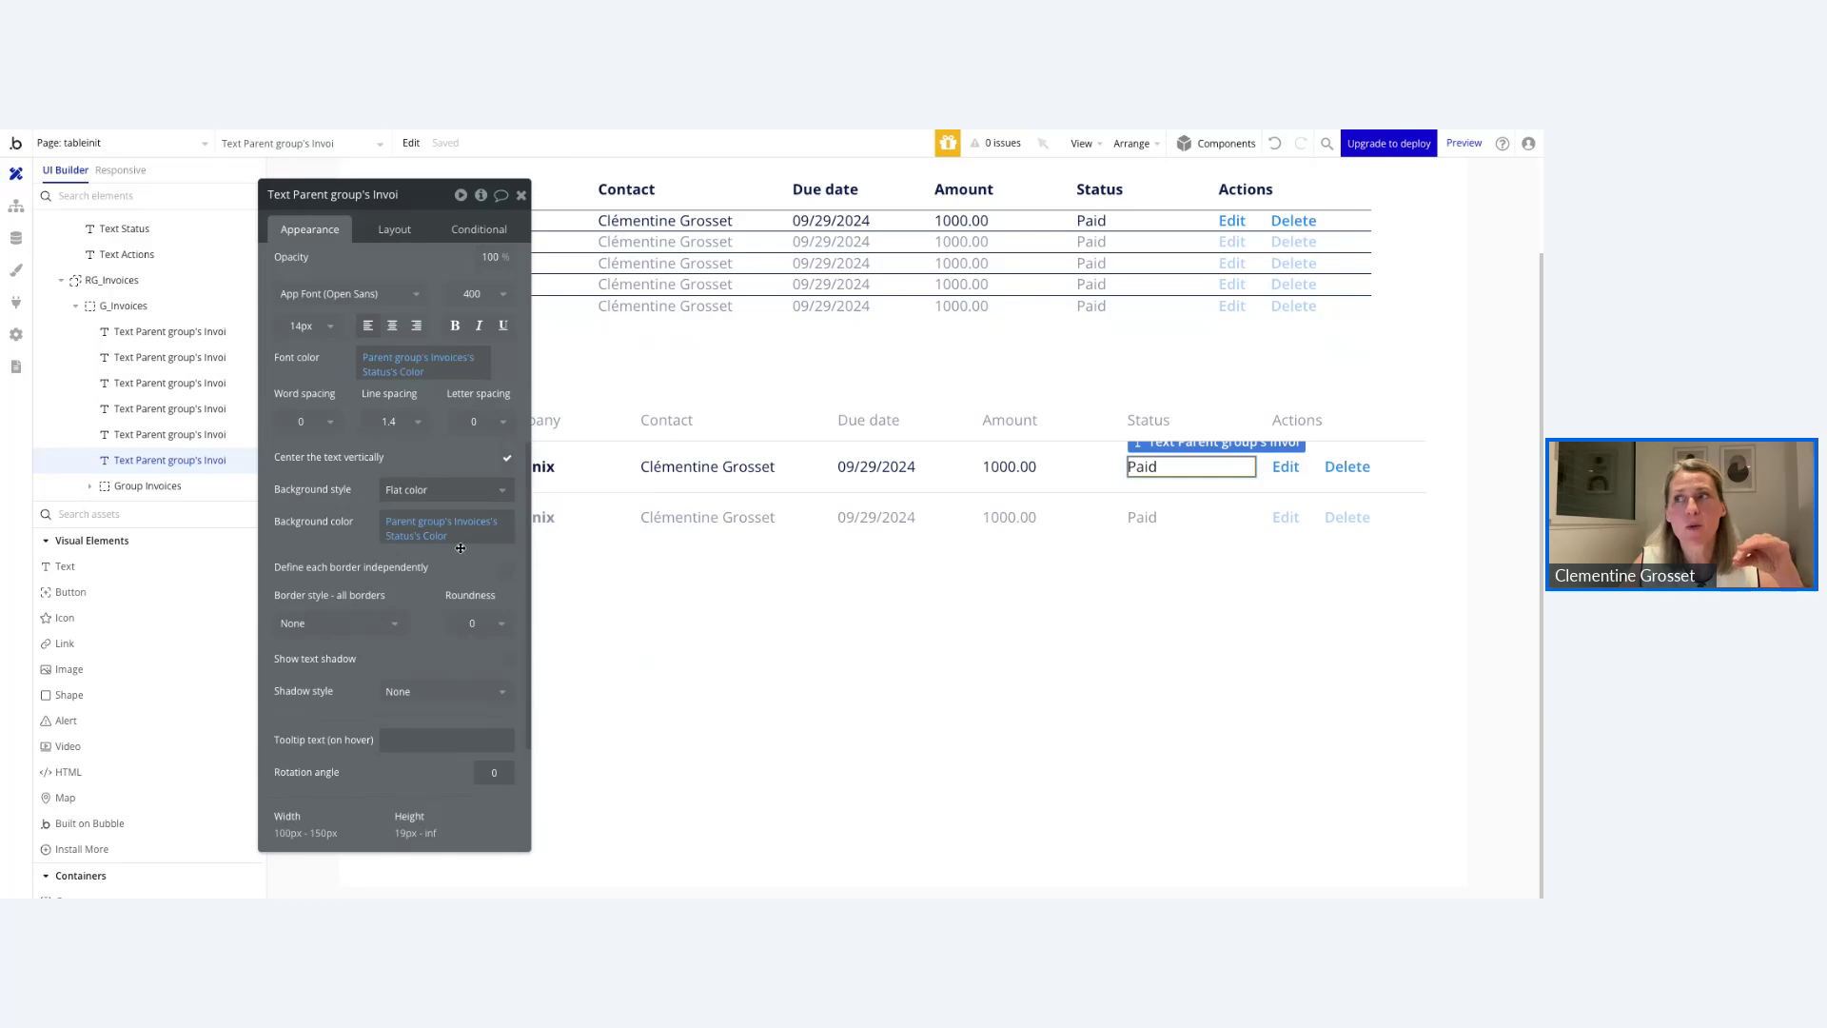
# Extend the Status text's background color expression with the append operator and the value 33.
pyautogui.click(436, 536)
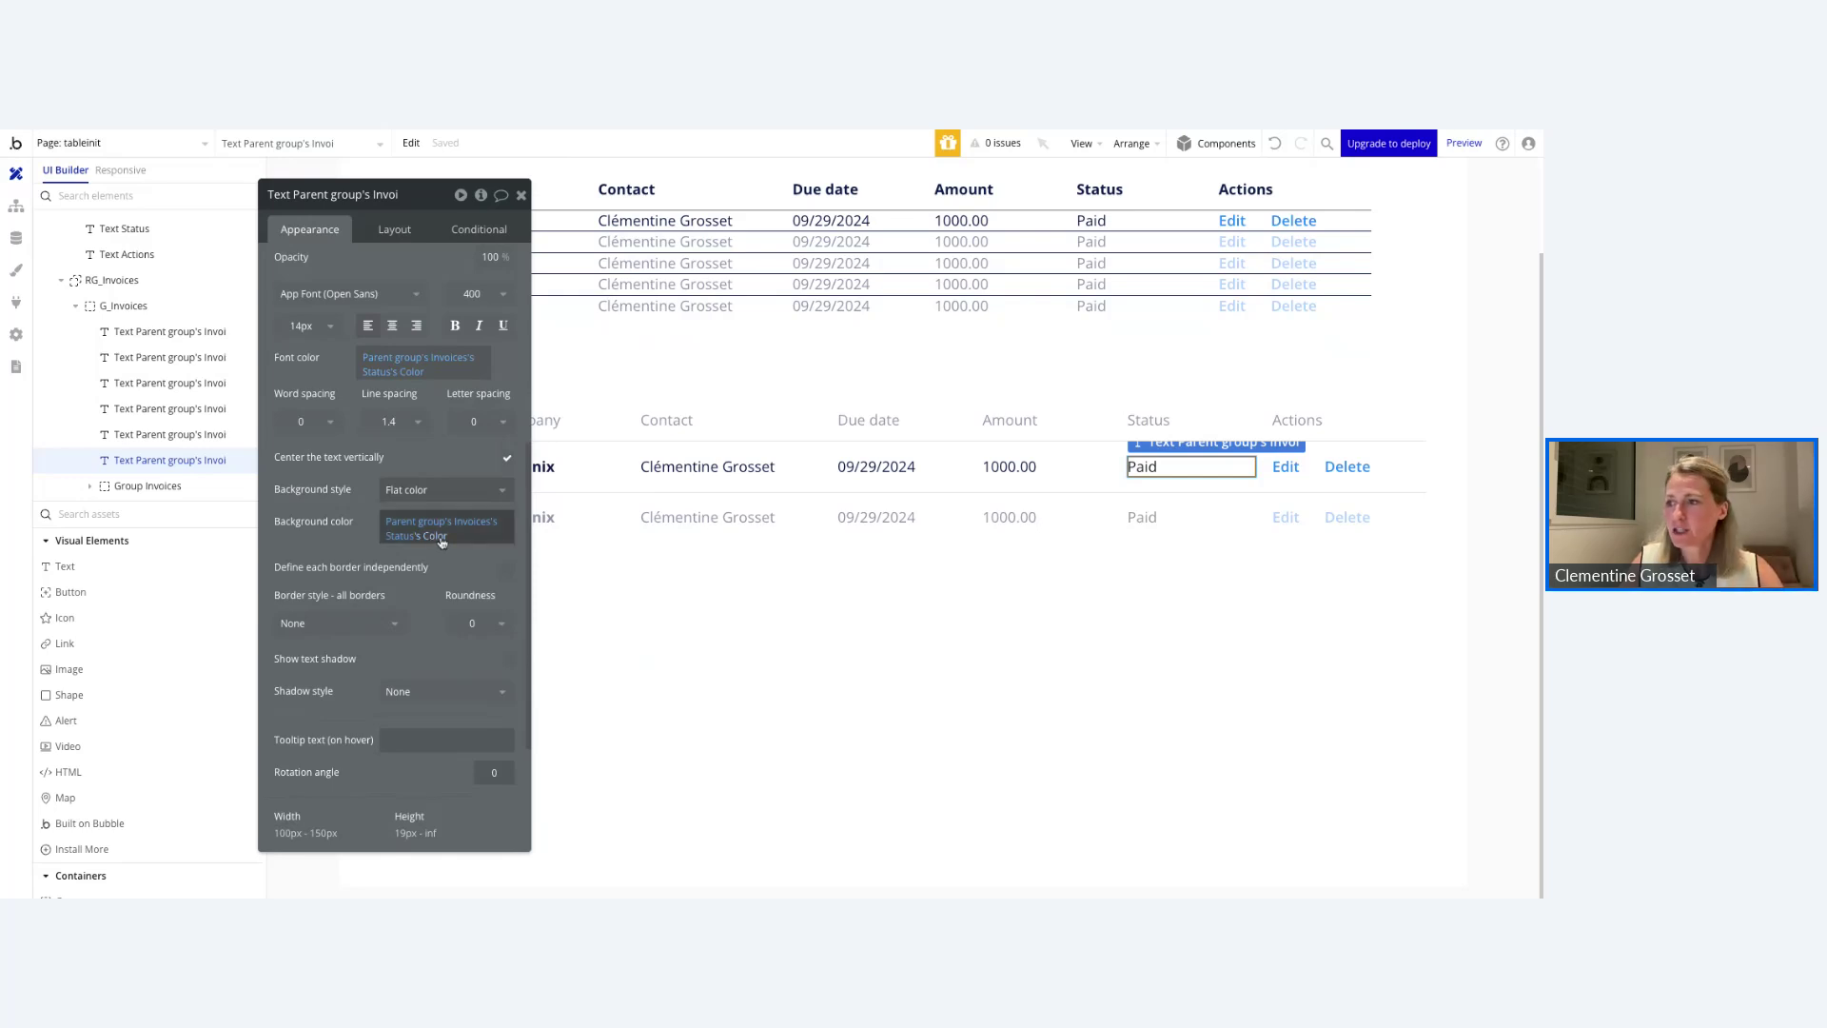
pyautogui.click(447, 536)
pyautogui.click(398, 552)
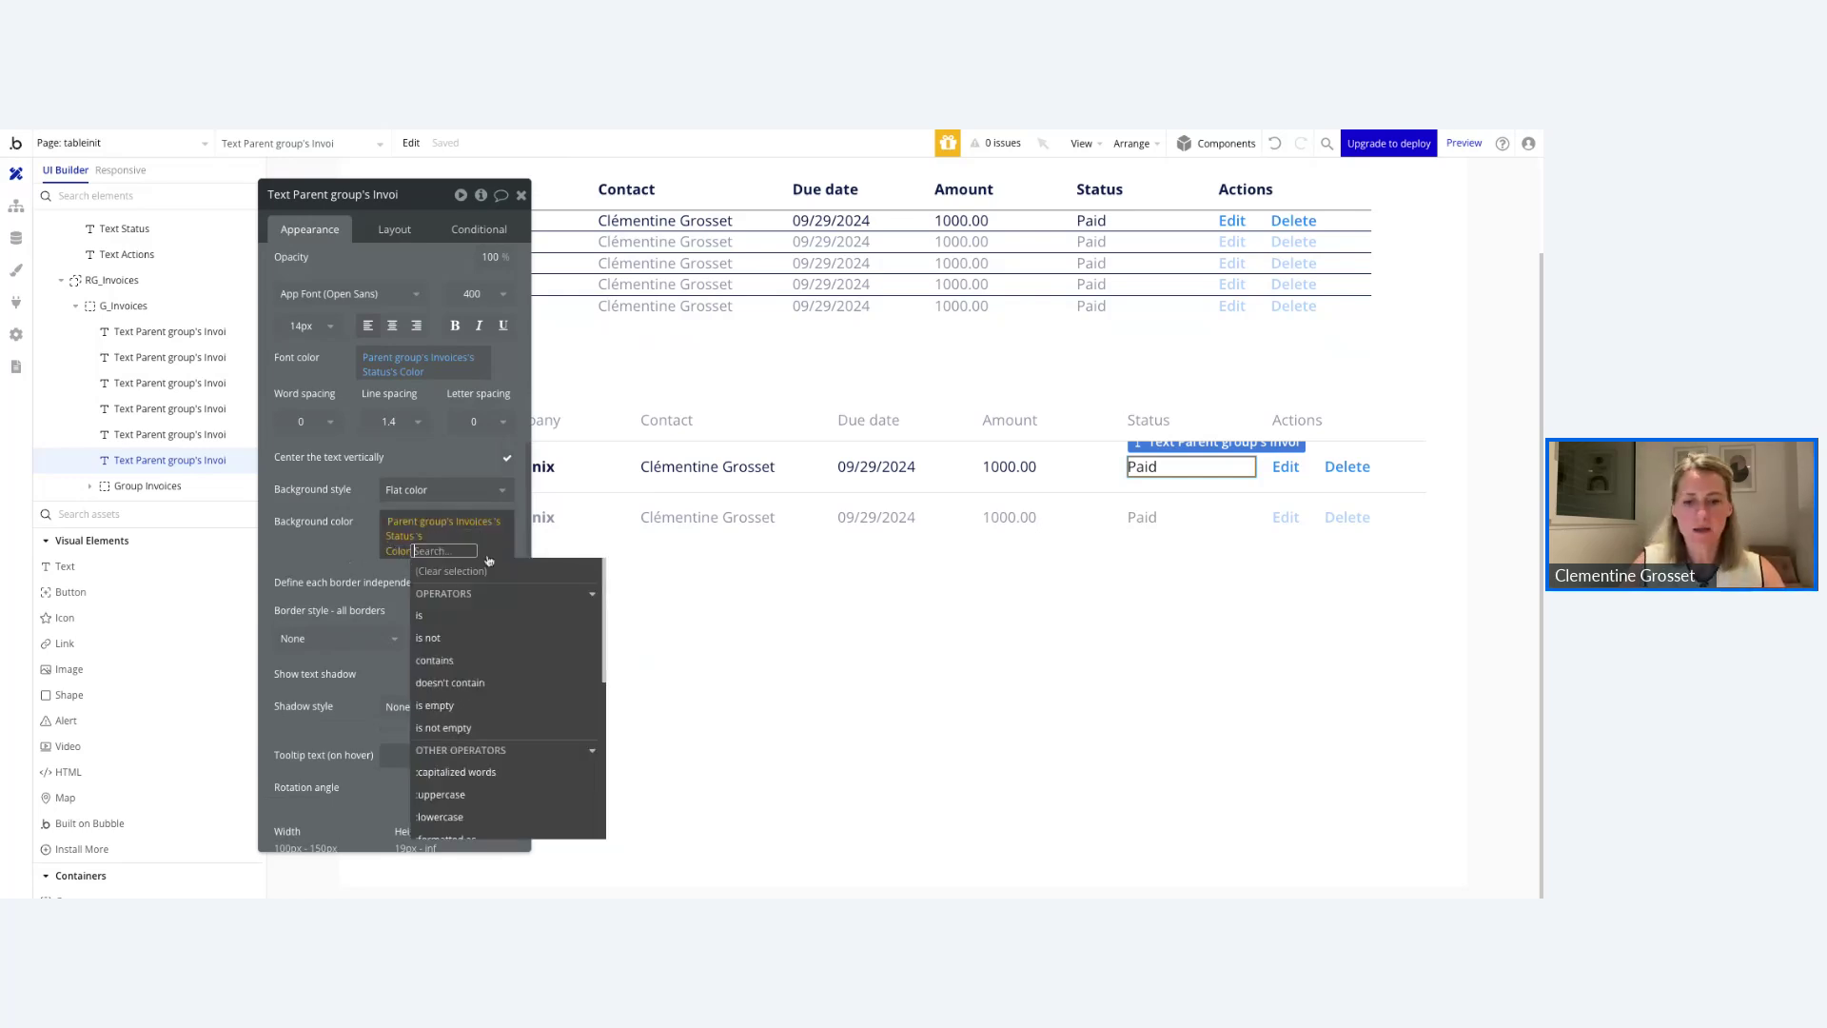
pyautogui.write('appen')
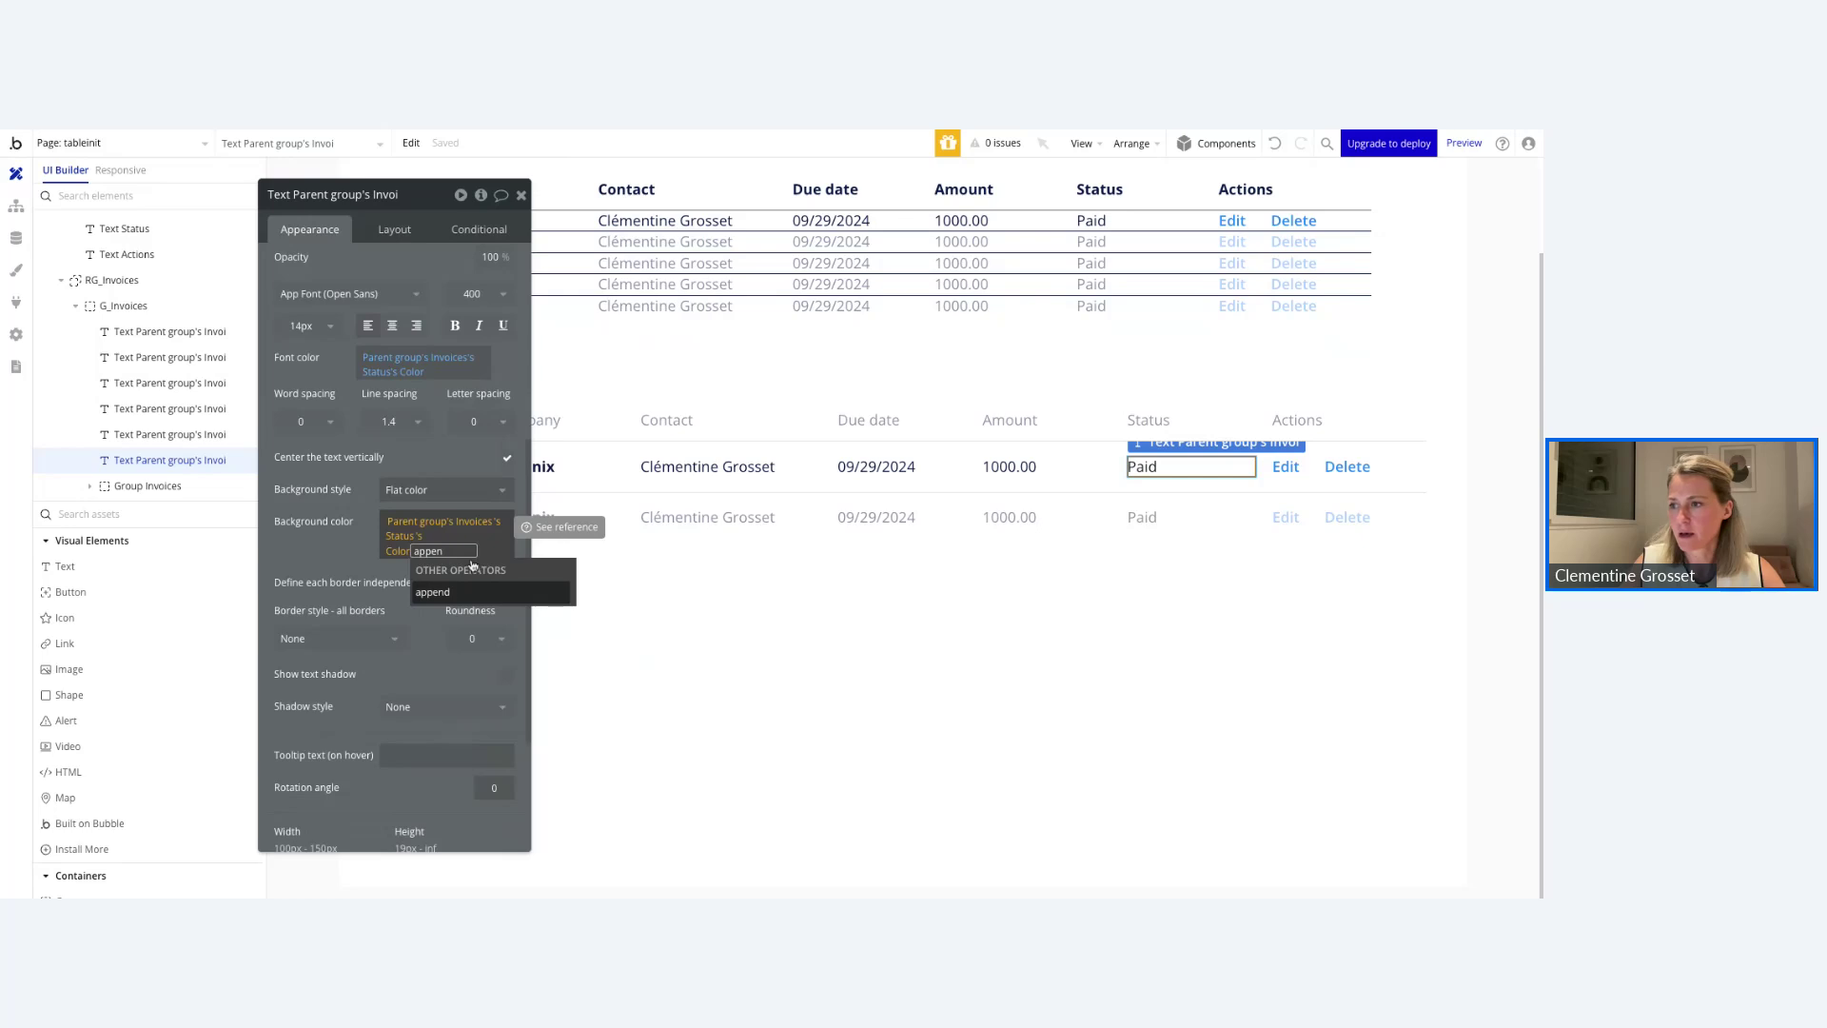
pyautogui.click(467, 592)
pyautogui.write('33')
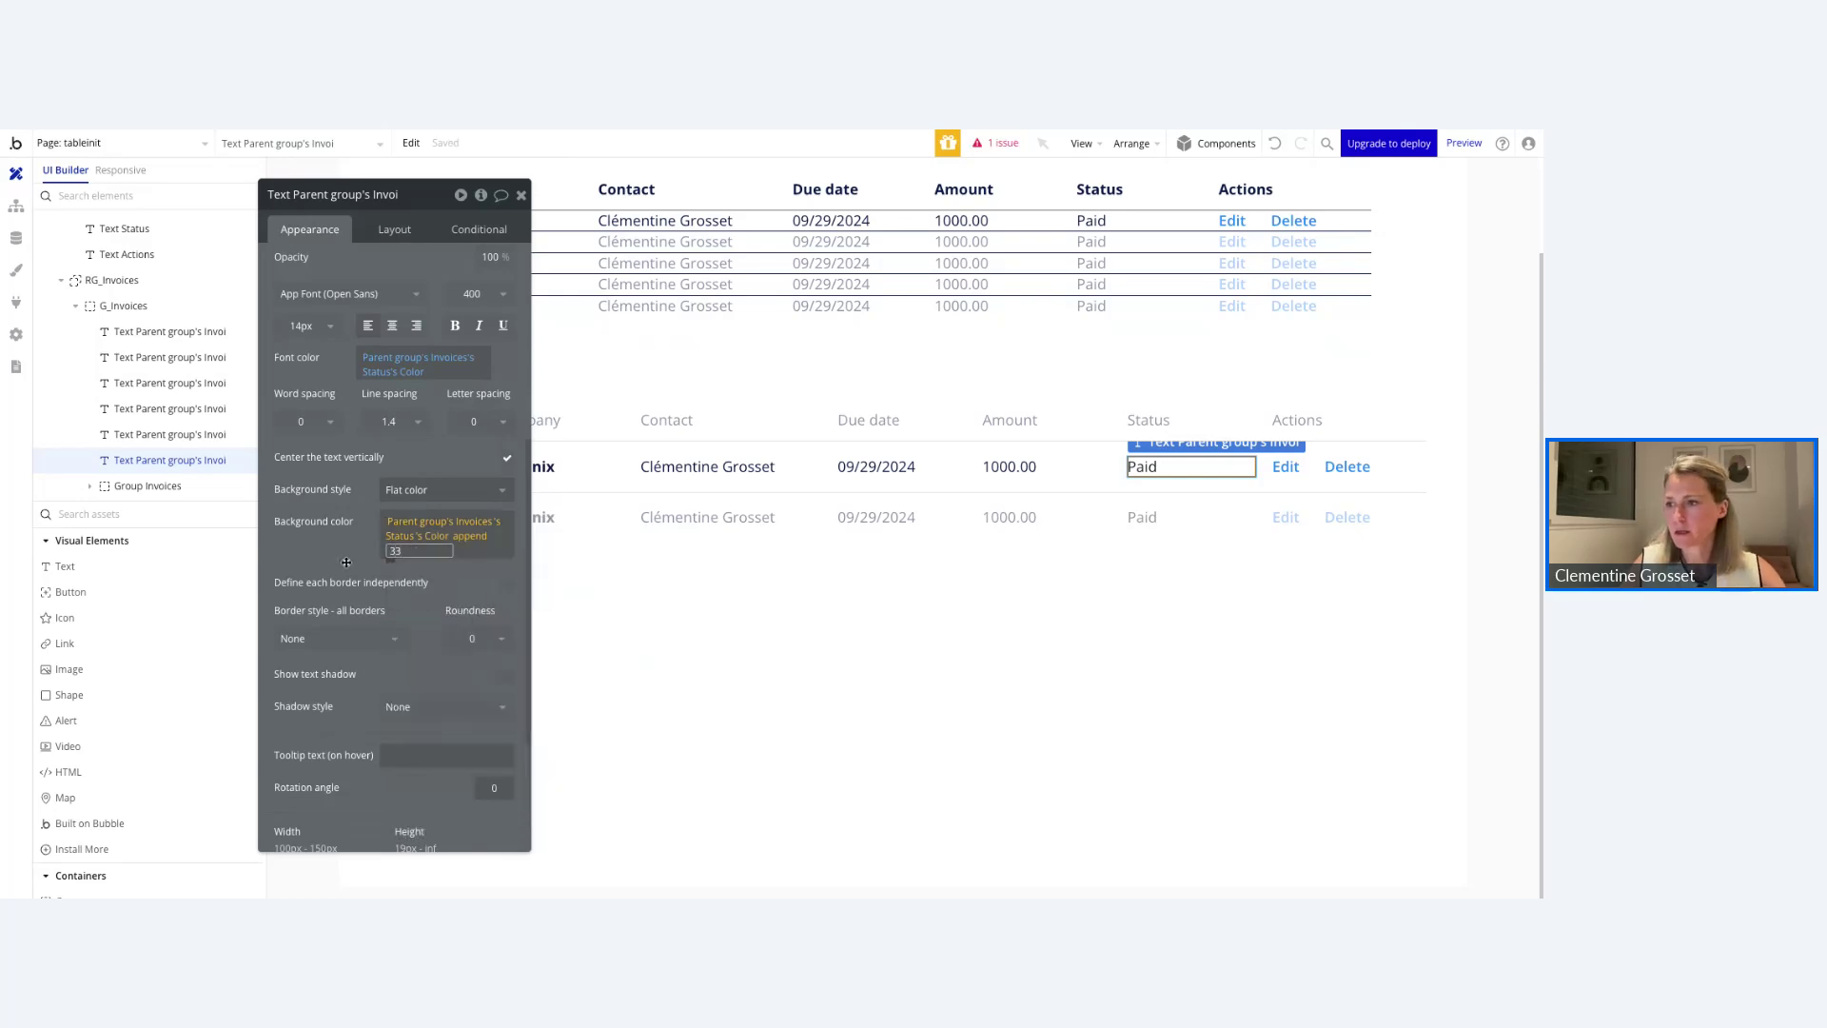
pyautogui.click(348, 559)
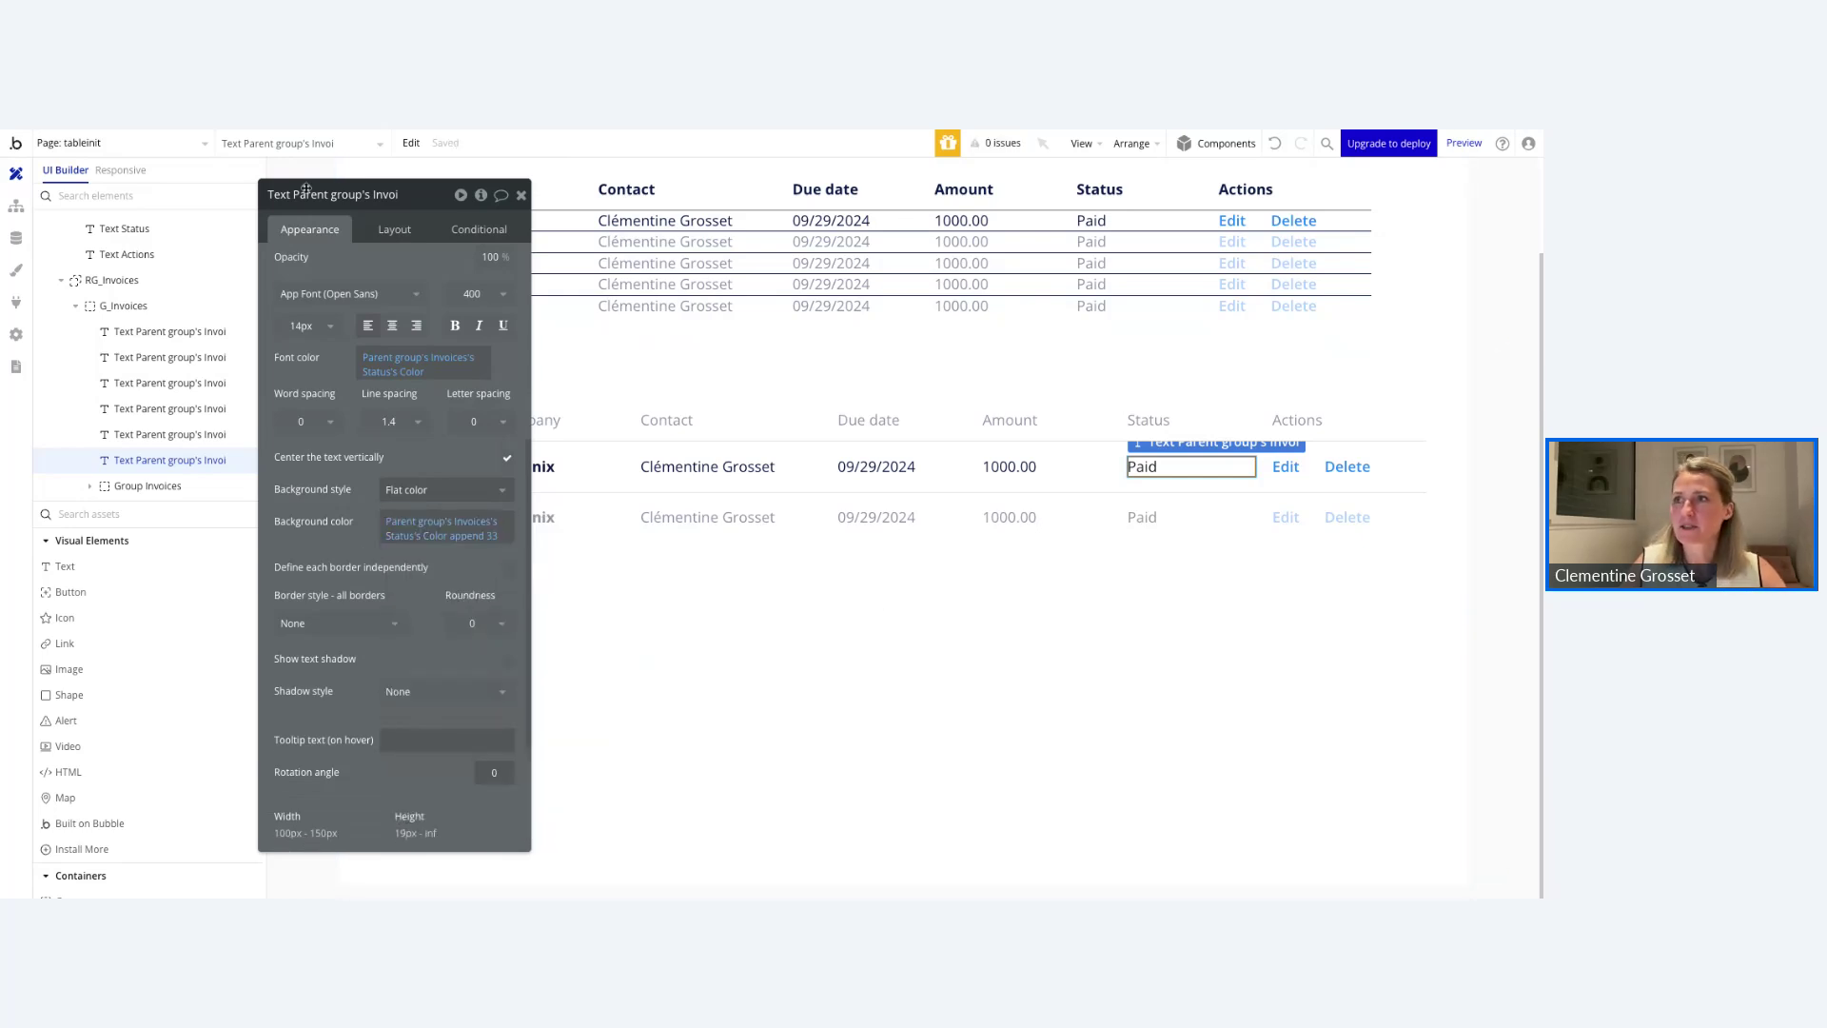
# Refresh the tableinit preview, check the status colors in the new table, and return to the page editor.
pyautogui.hotkey('ctrl', 'Tab')
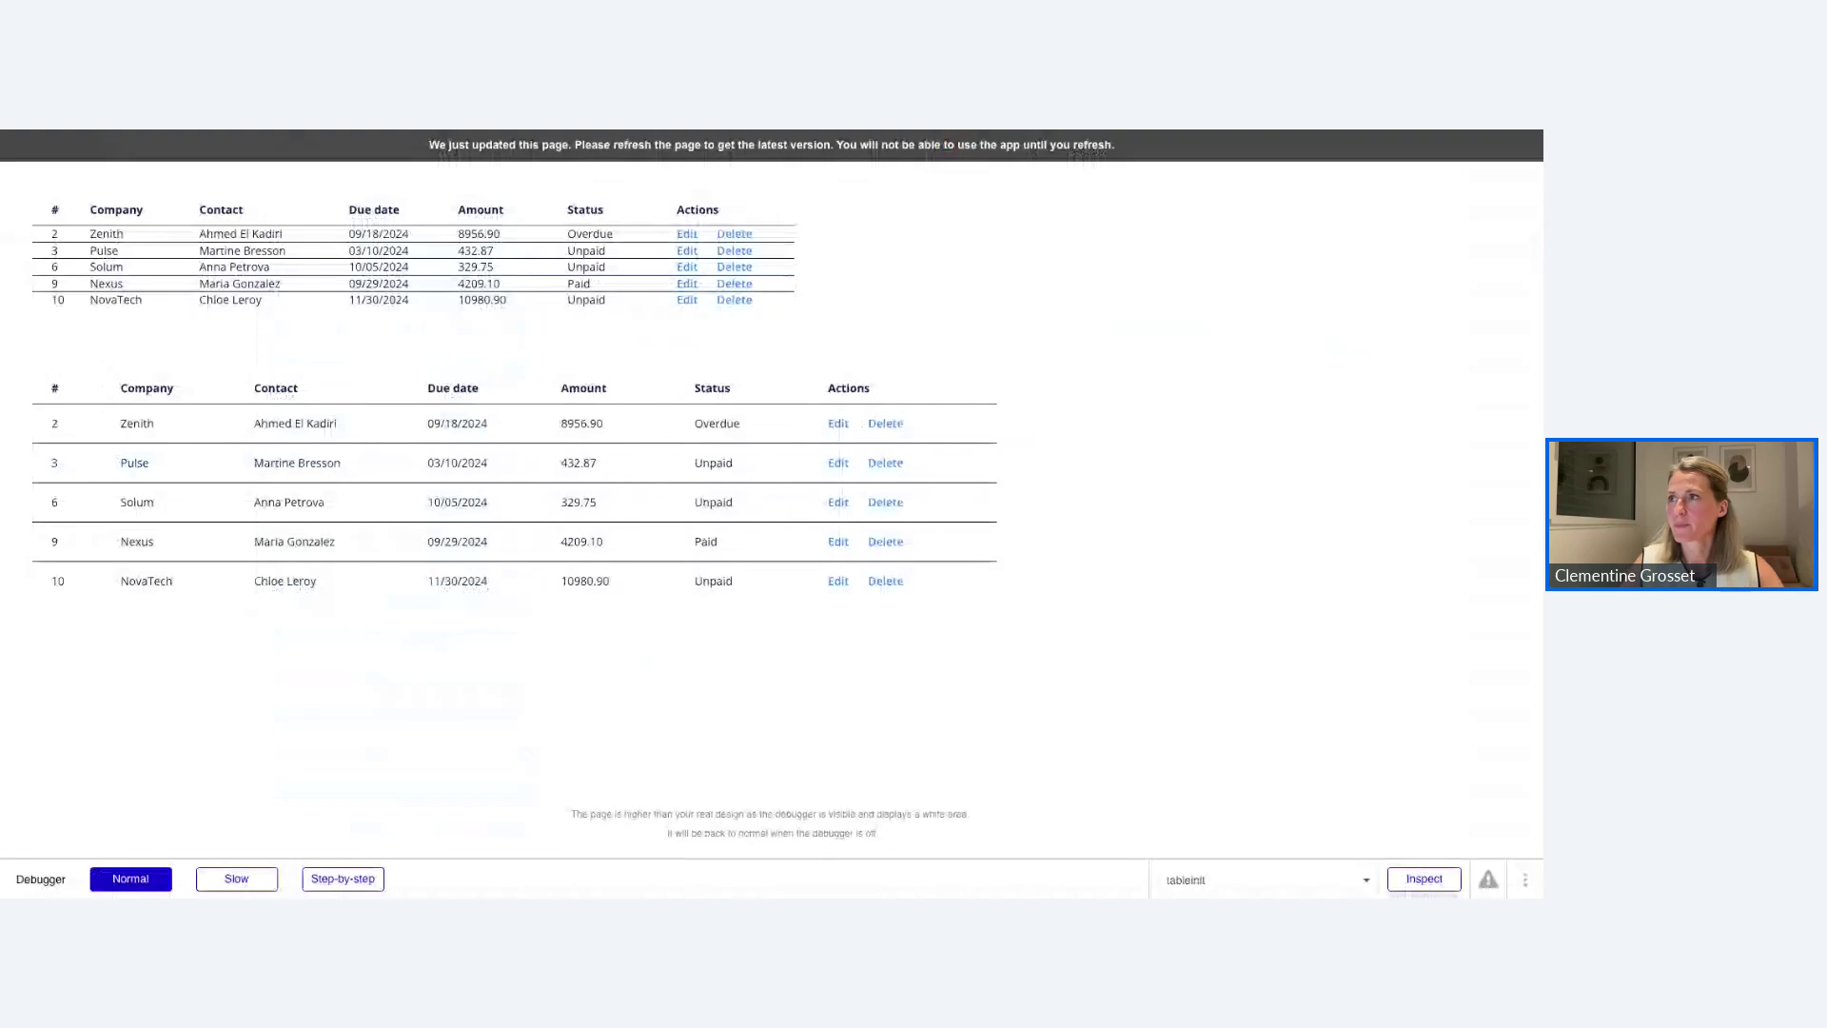
pyautogui.press('super+r')
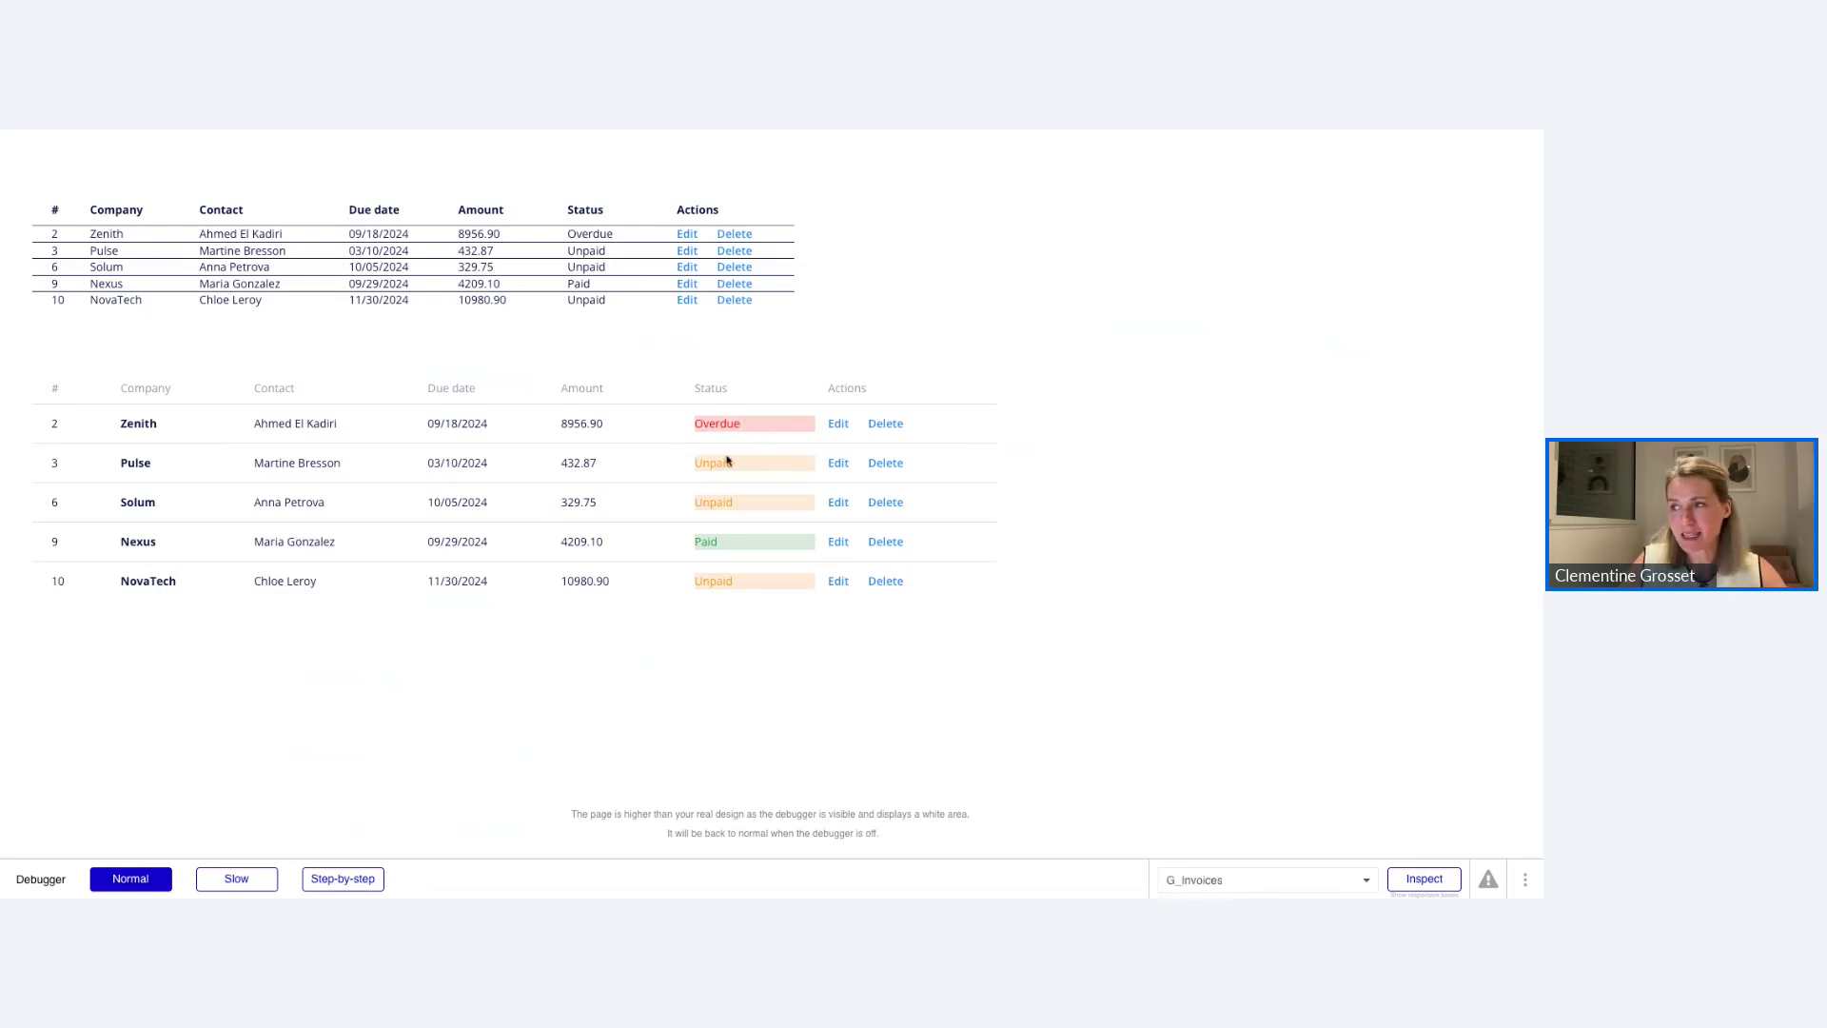
pyautogui.click(152, 119)
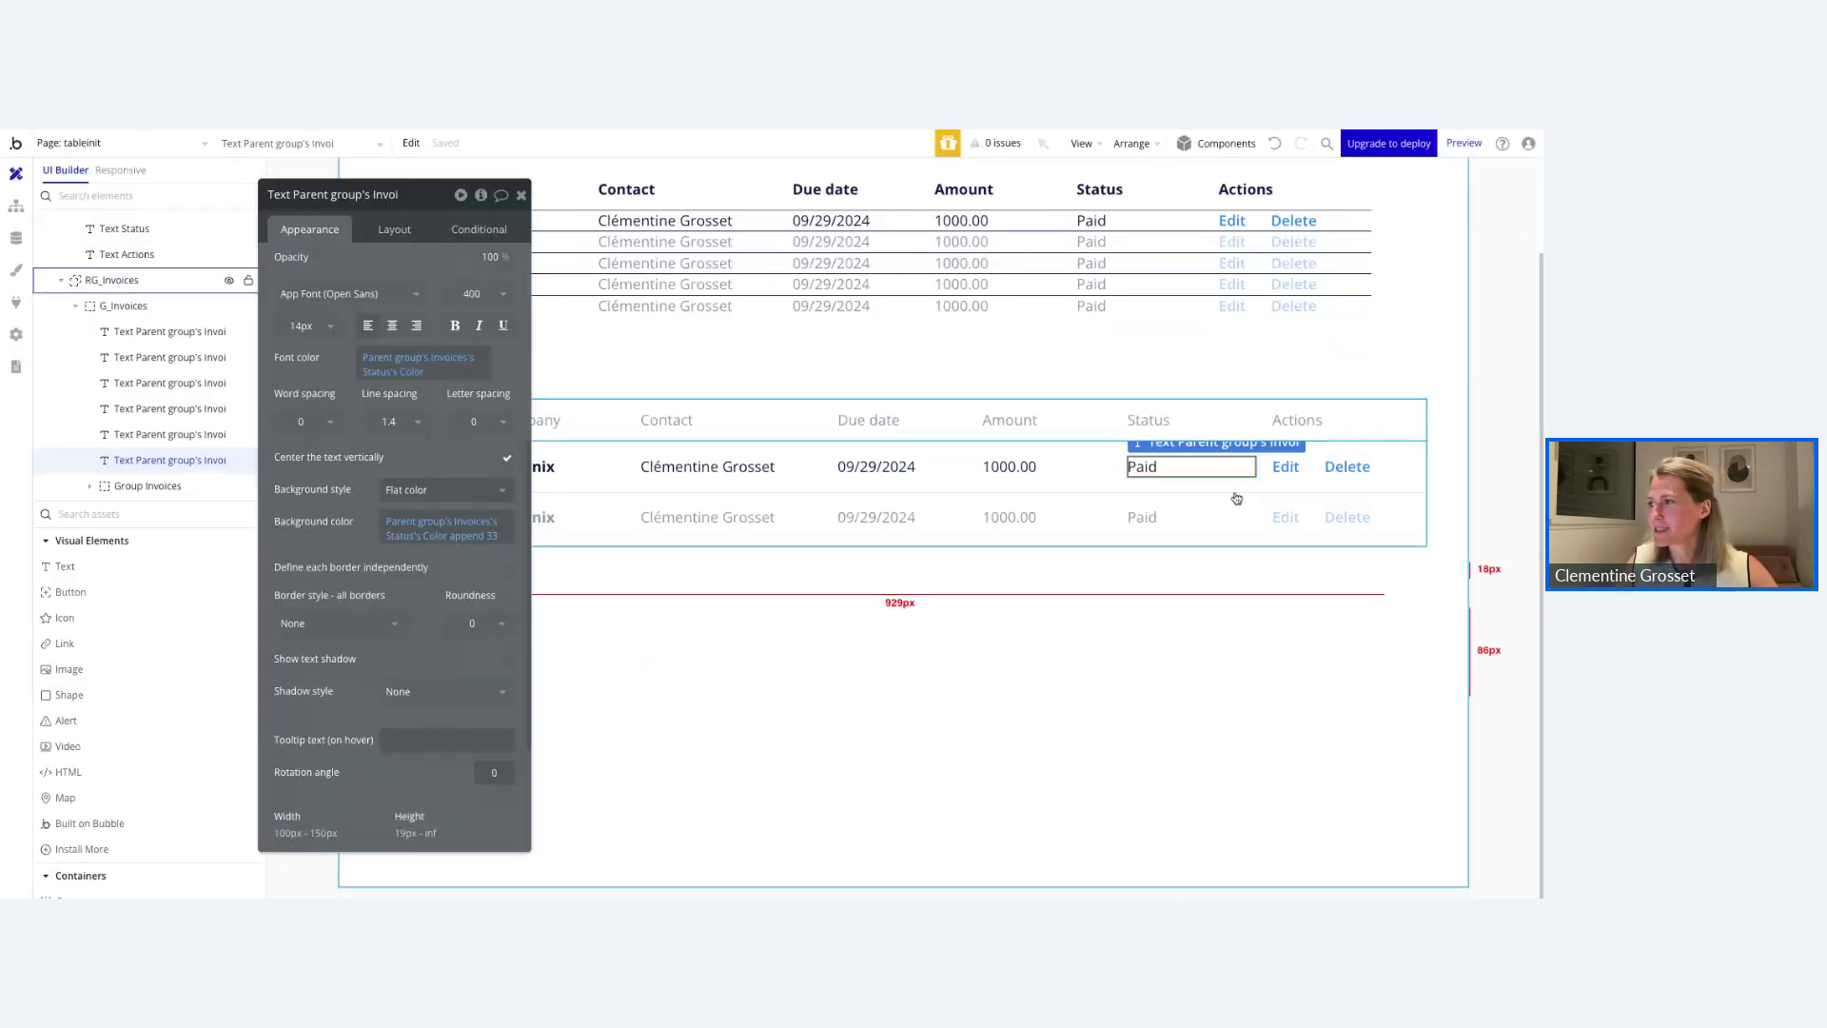
# Group the Status text of the invoice row in a row container and set that group's minimum height to 0.
pyautogui.rightClick(1164, 471)
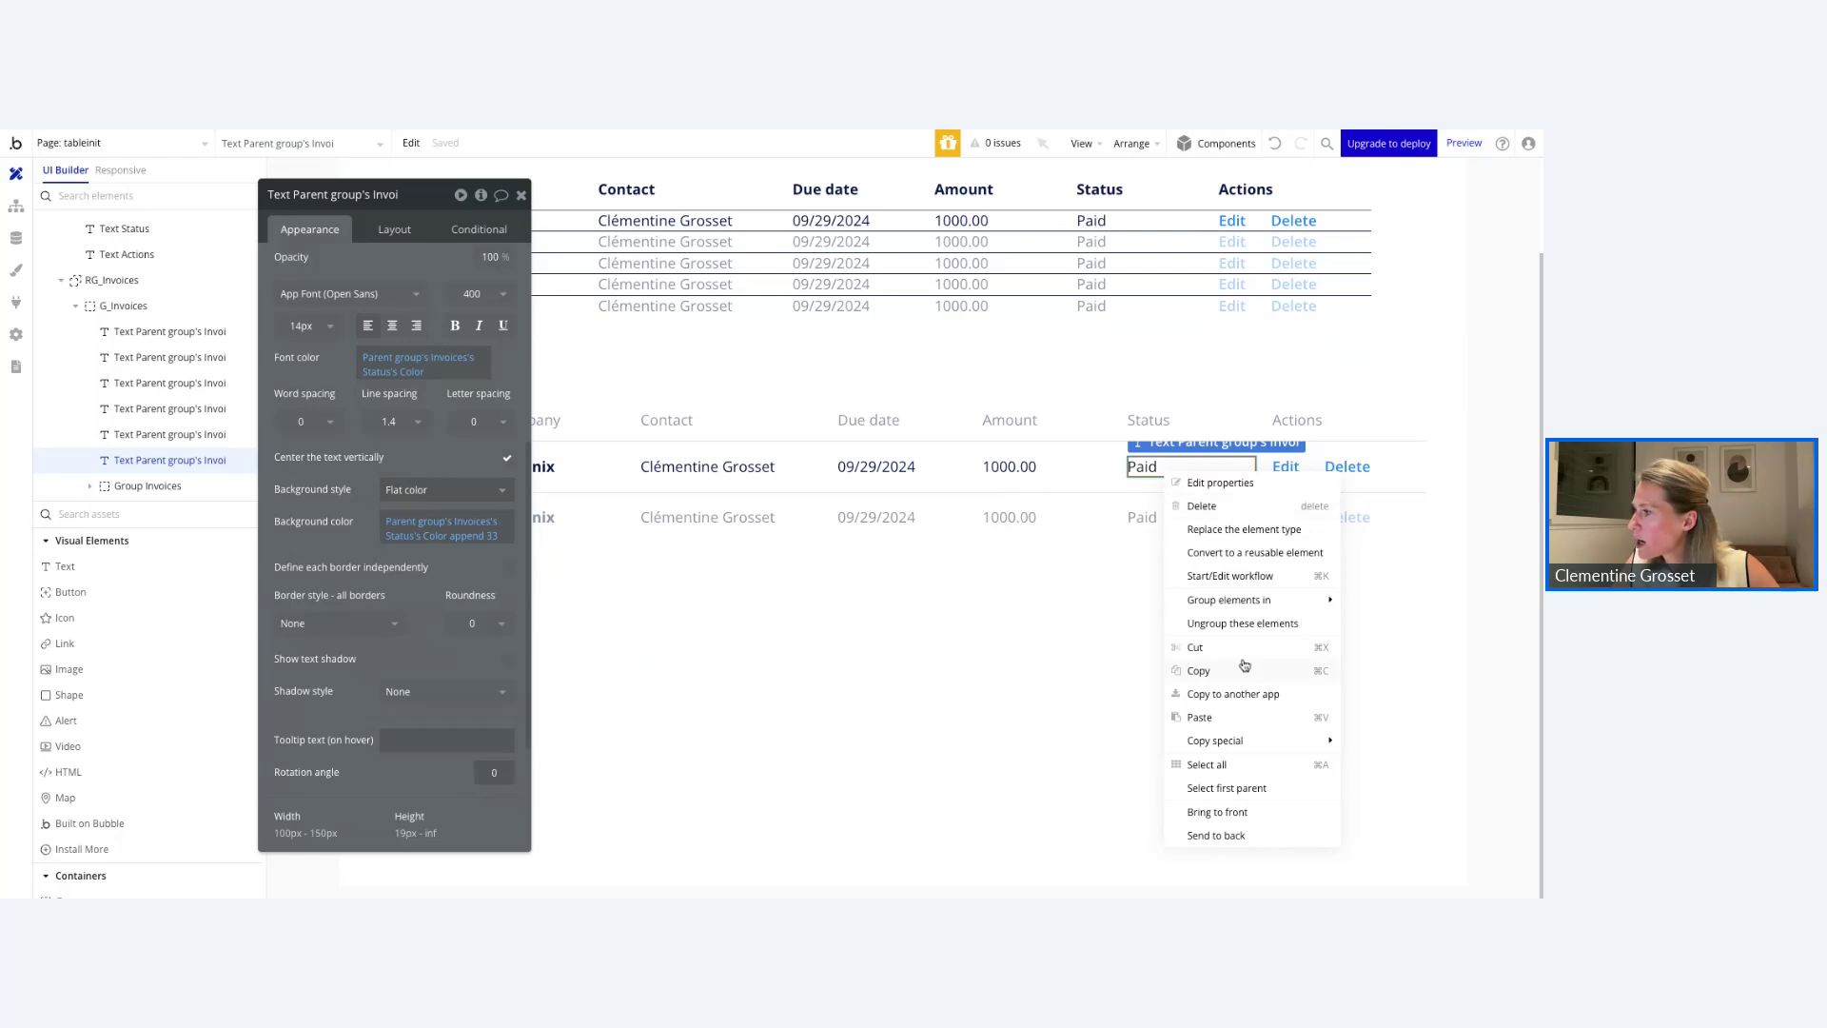
pyautogui.moveTo(1265, 600)
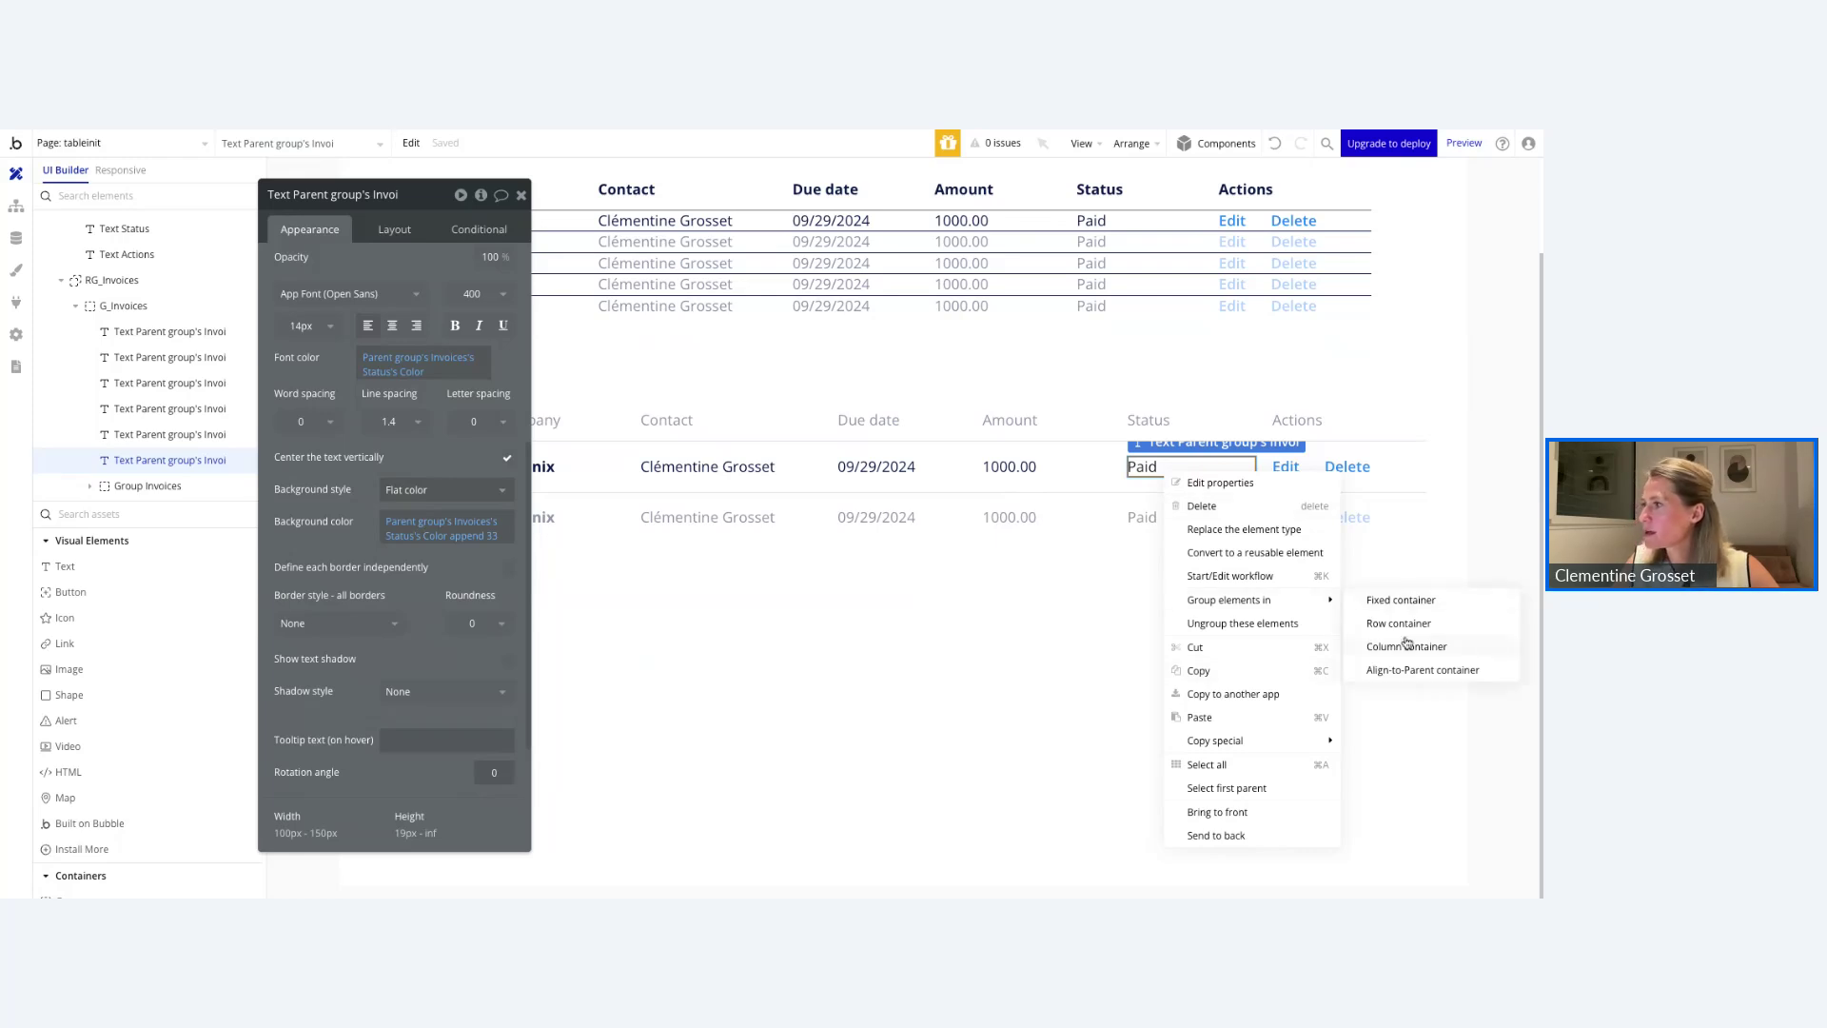
pyautogui.click(1407, 645)
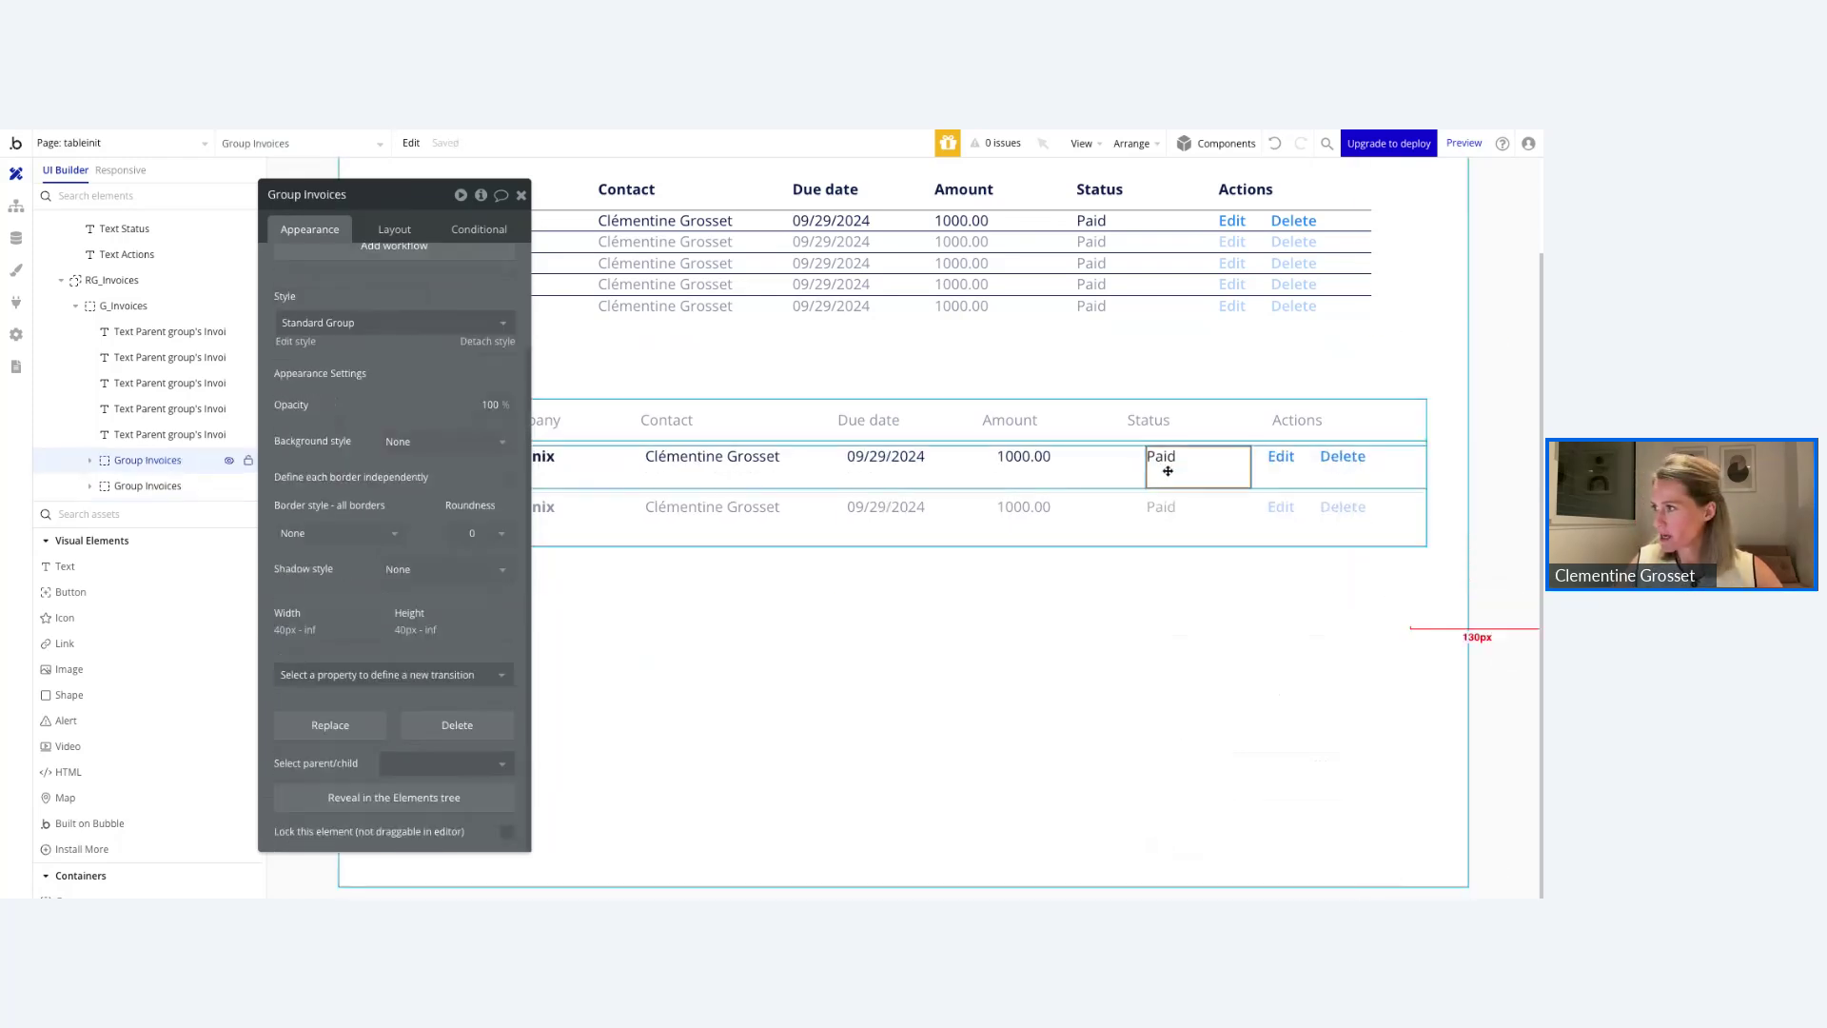
pyautogui.click(400, 231)
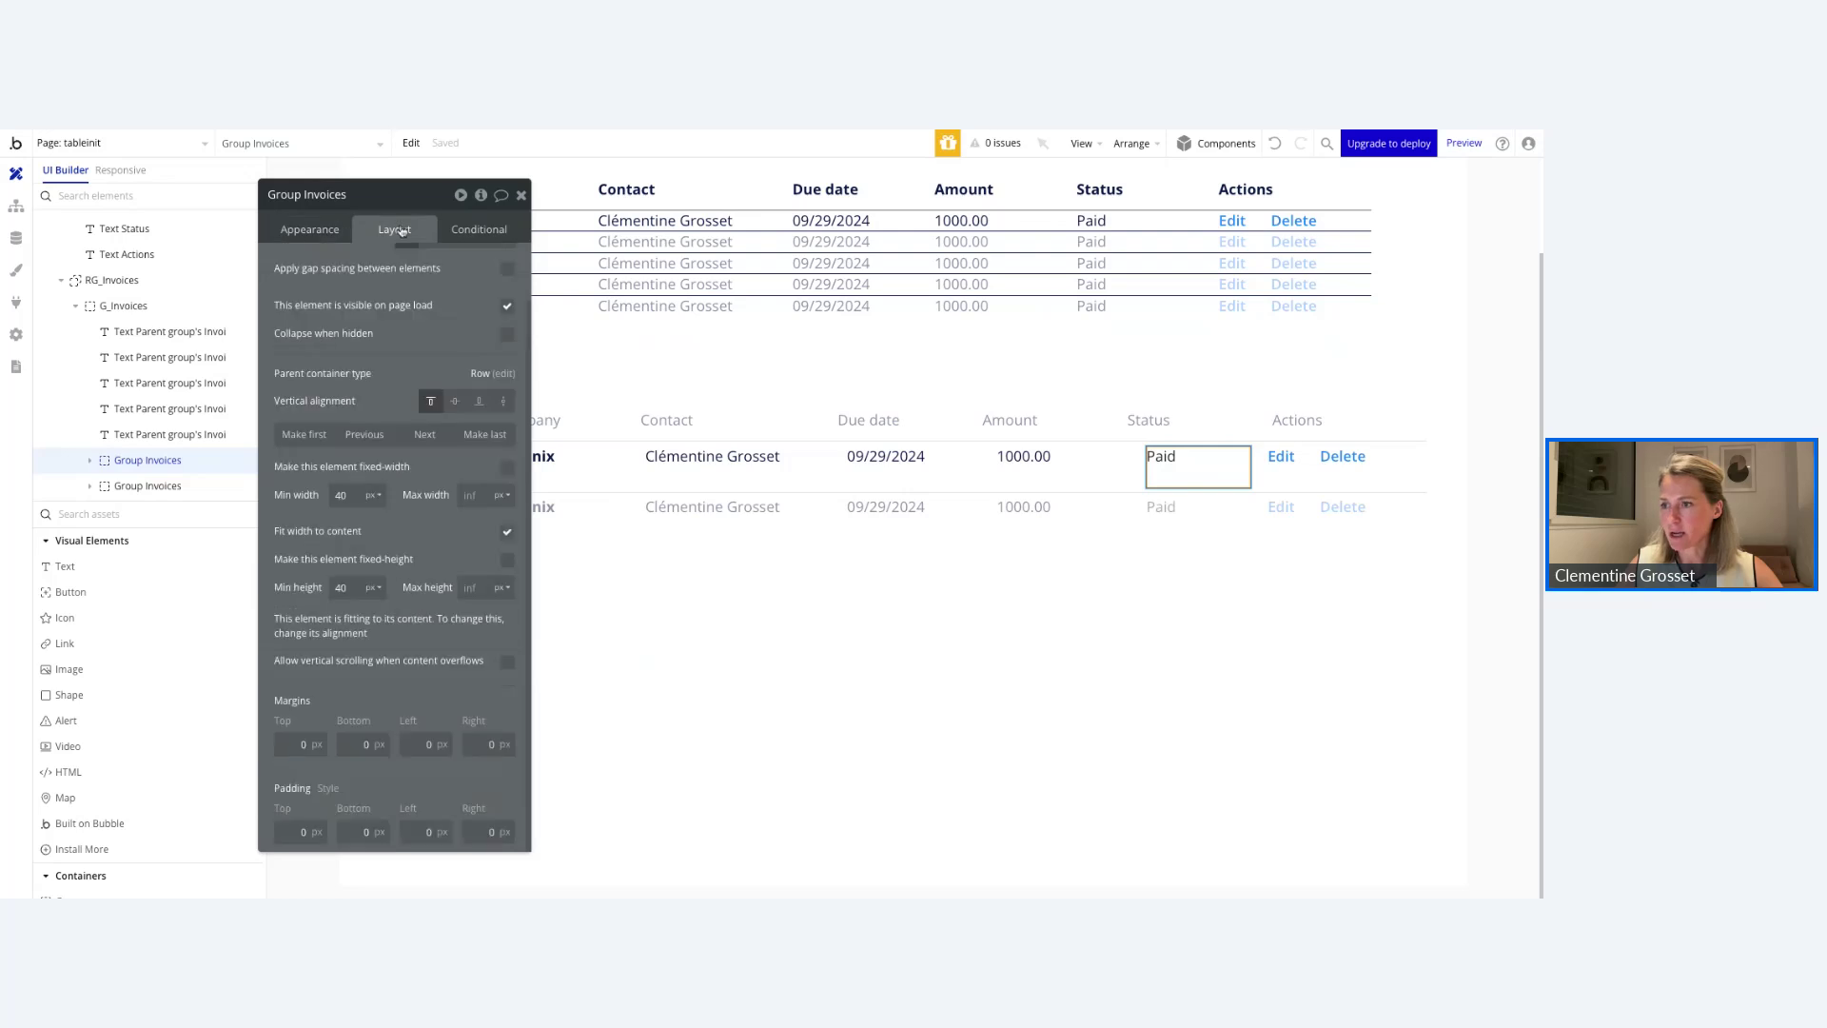
pyautogui.moveTo(353, 588); pyautogui.dragTo(276, 575)
pyautogui.write('0')
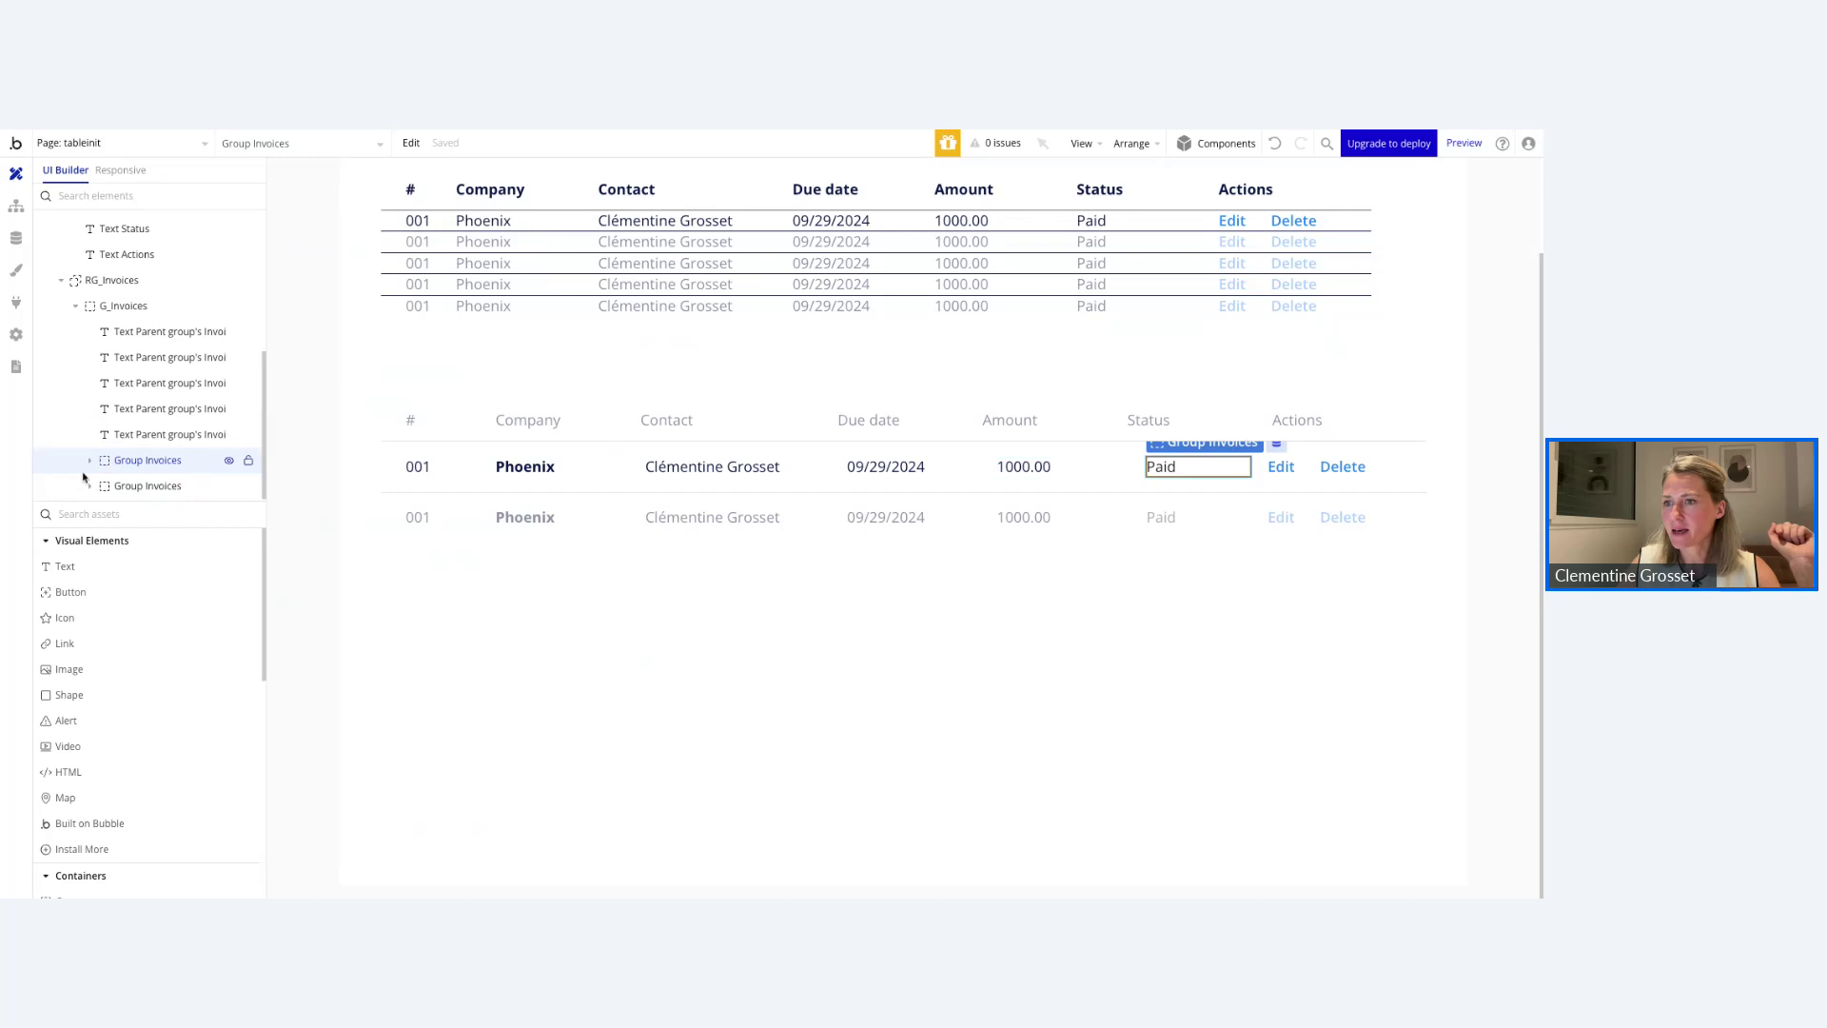
# Set the status group's minimum width to 100 px and maximum width to 1500 px, and turn off fit width to content.
pyautogui.click(90, 461)
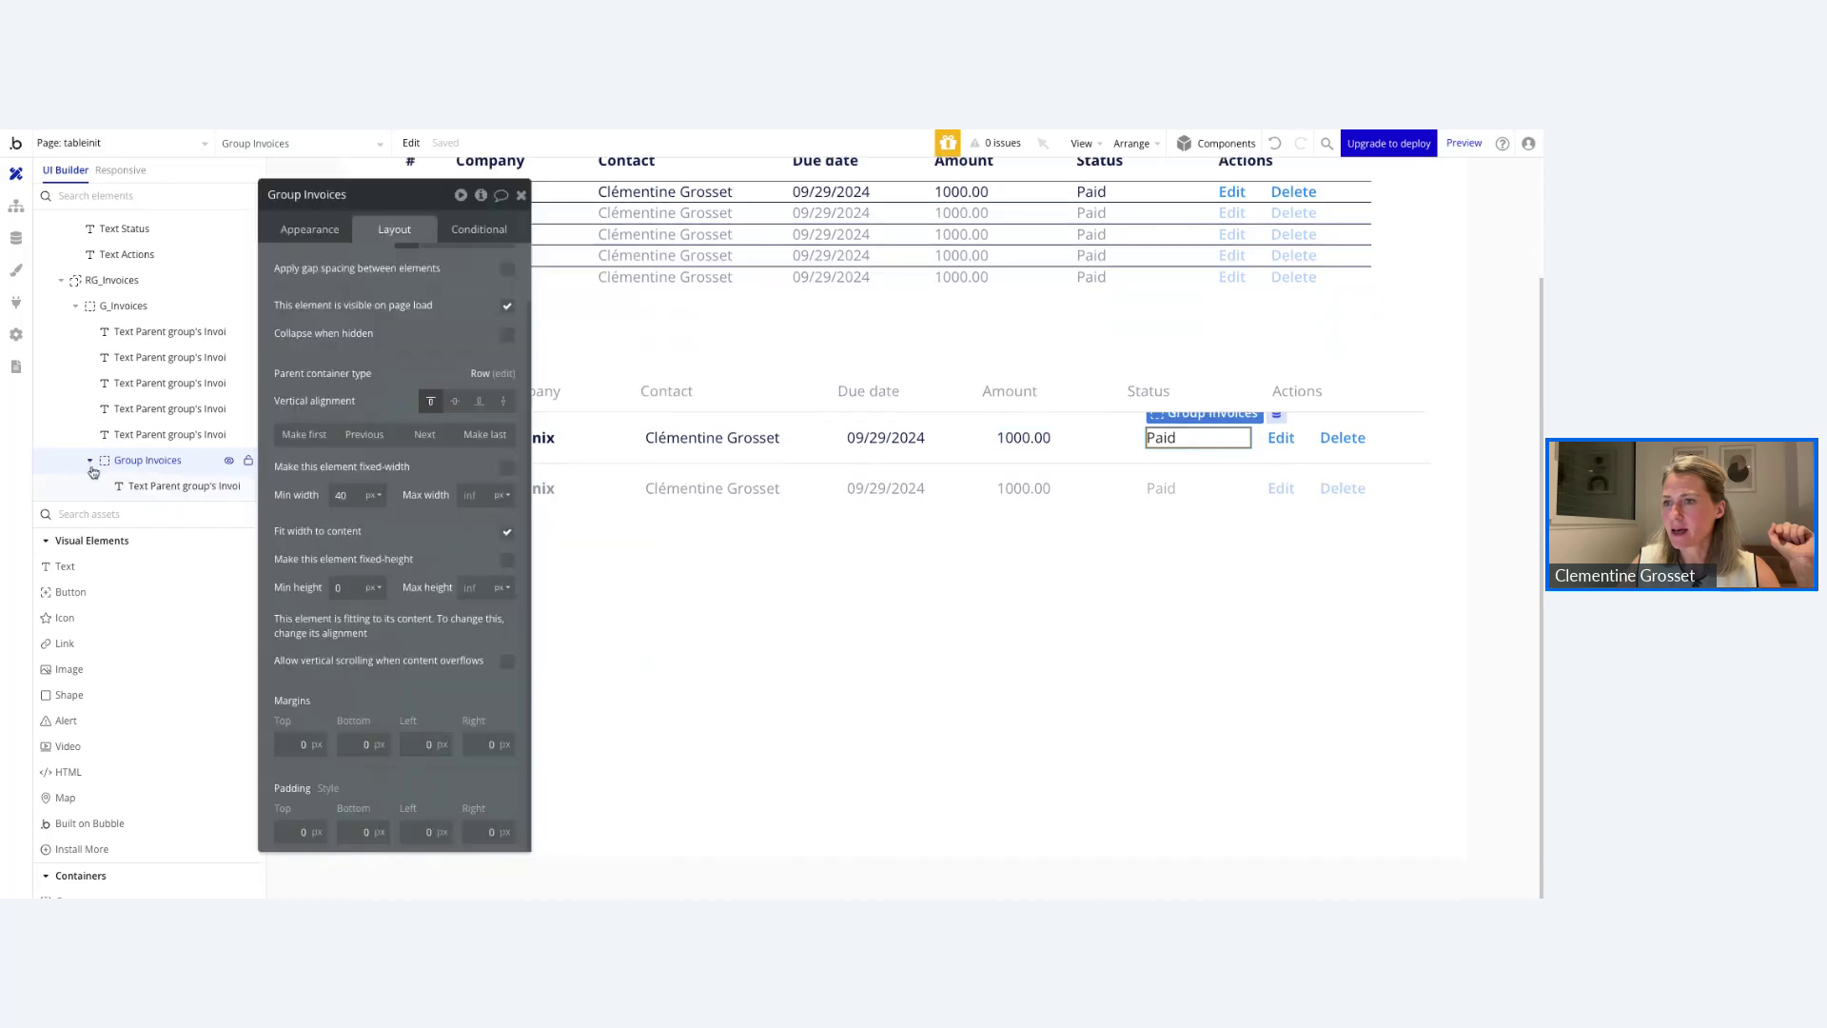
pyautogui.doubleClick(349, 493)
pyautogui.write('100')
pyautogui.press('Tab')
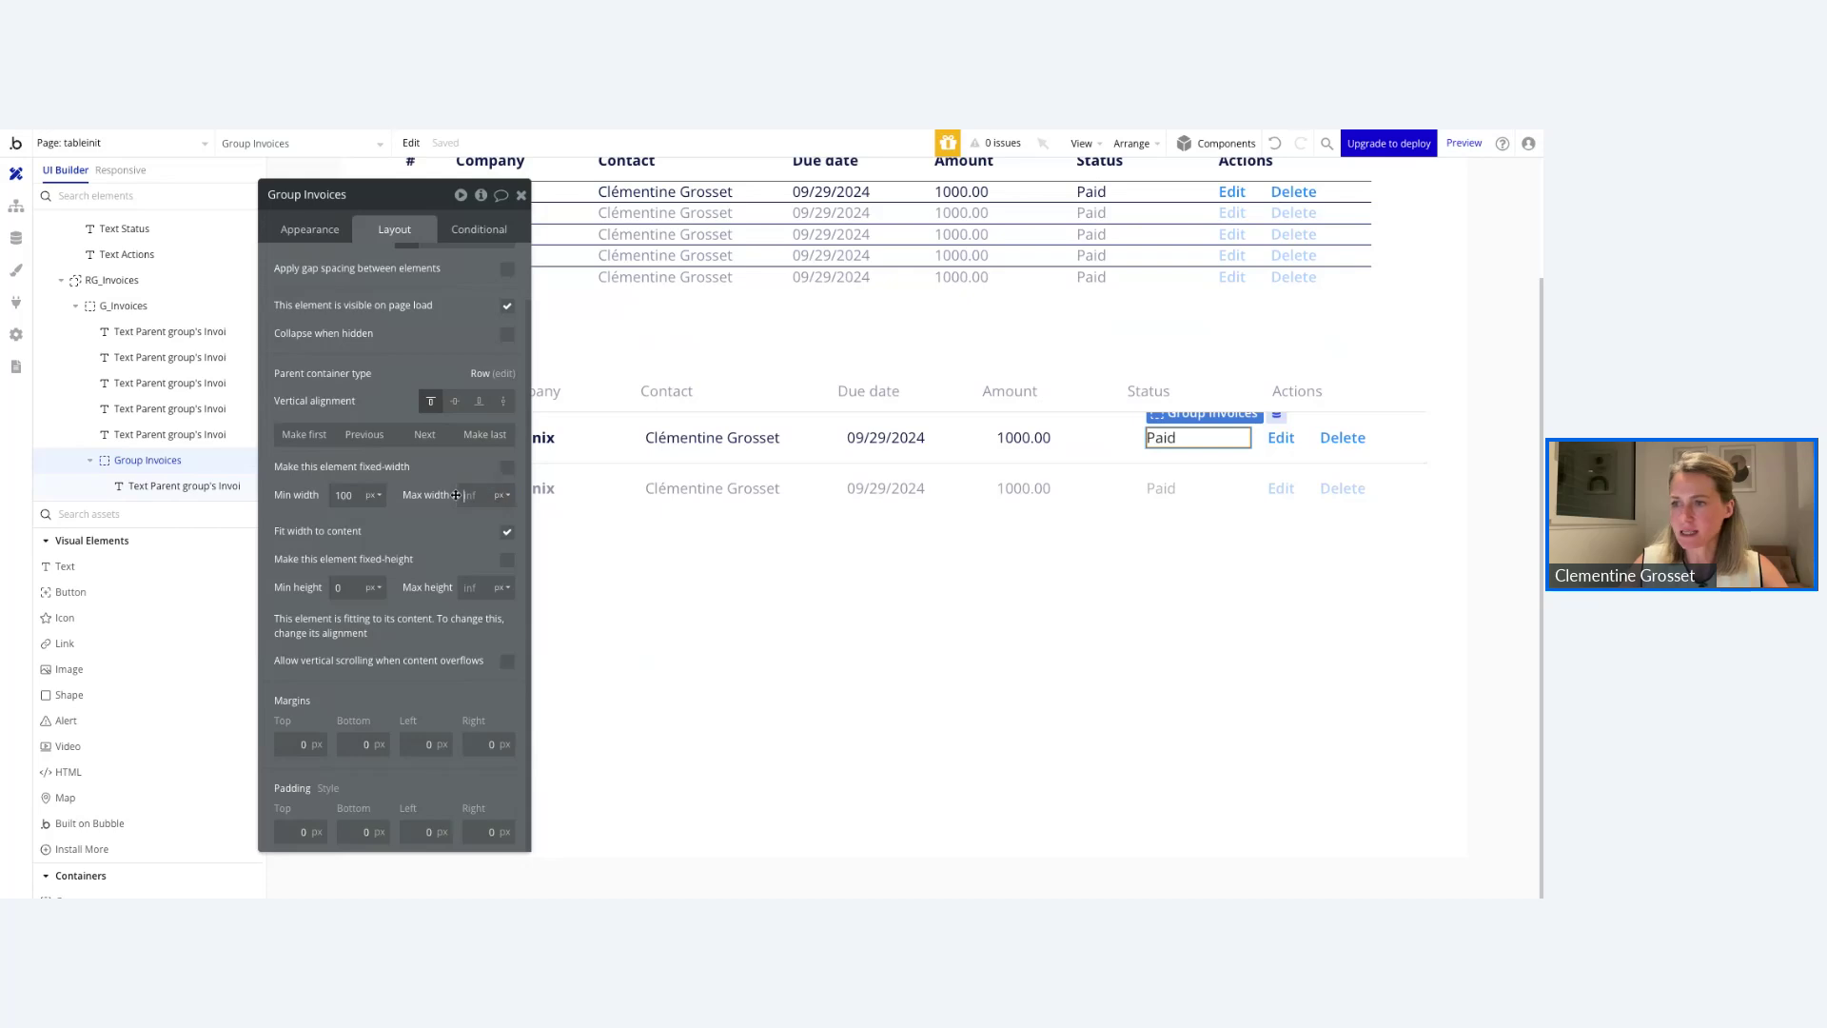
pyautogui.write('1500')
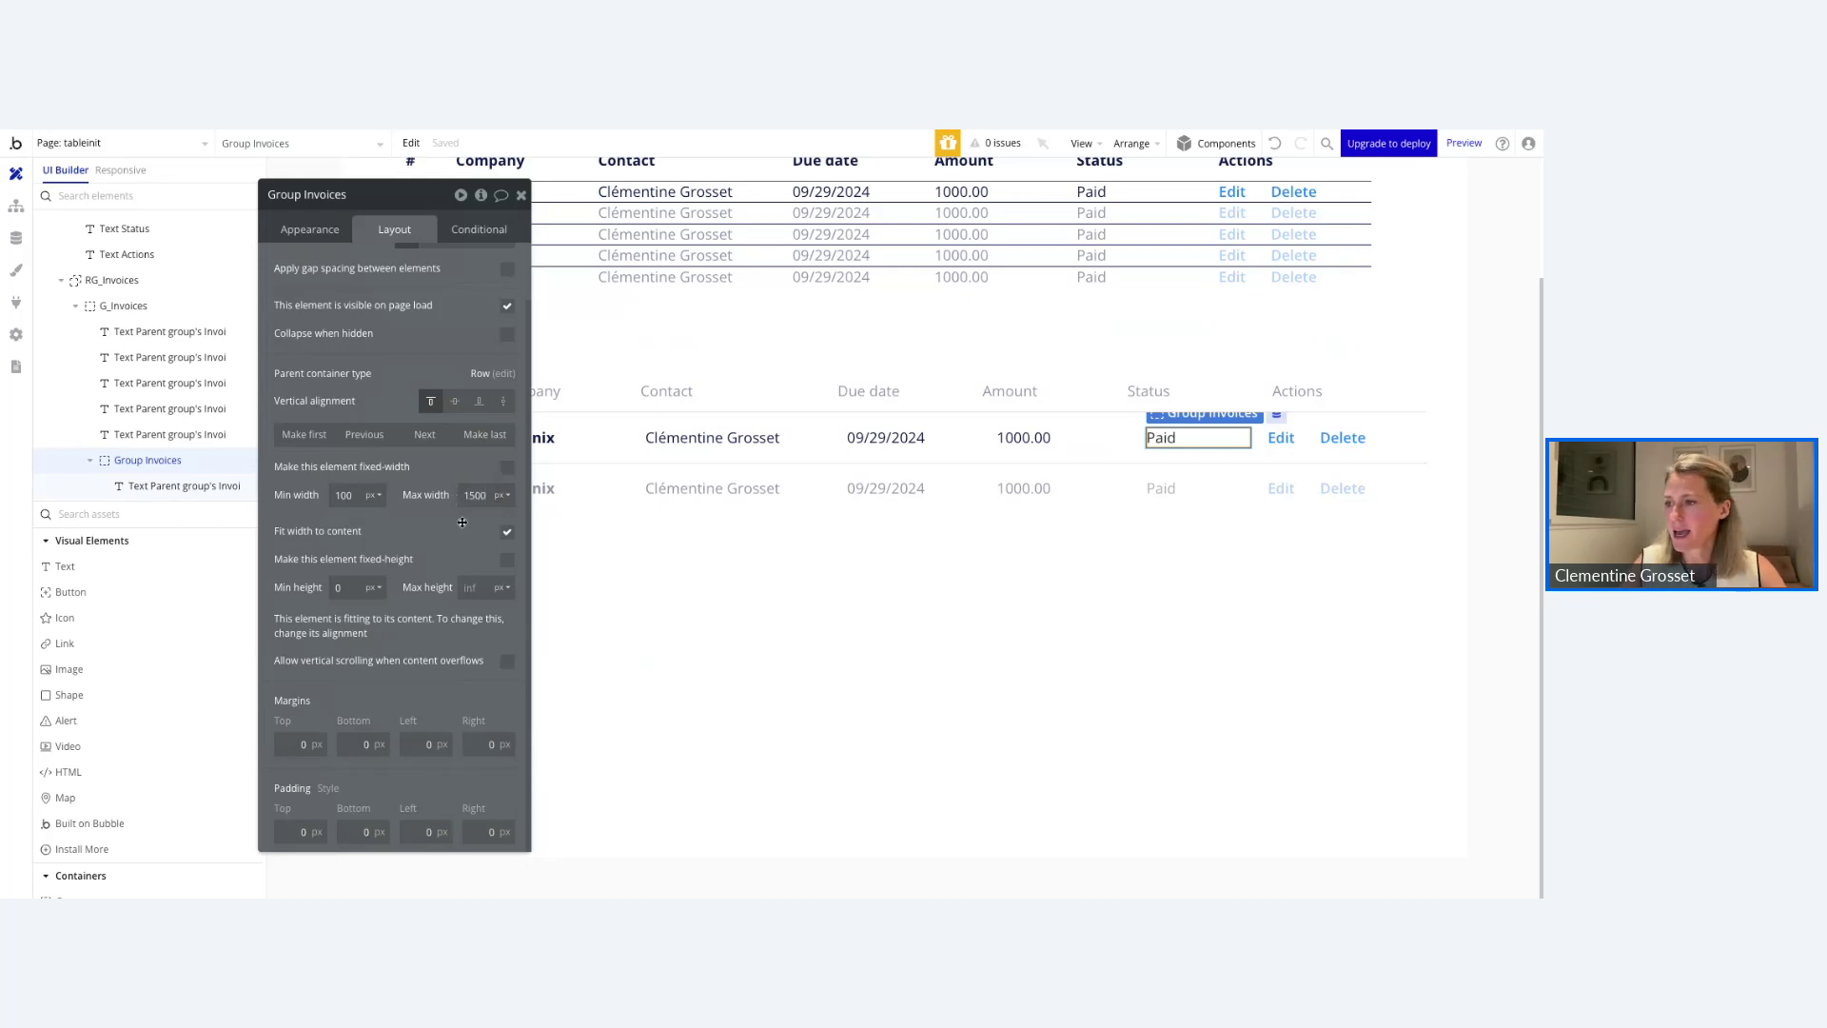
pyautogui.click(505, 531)
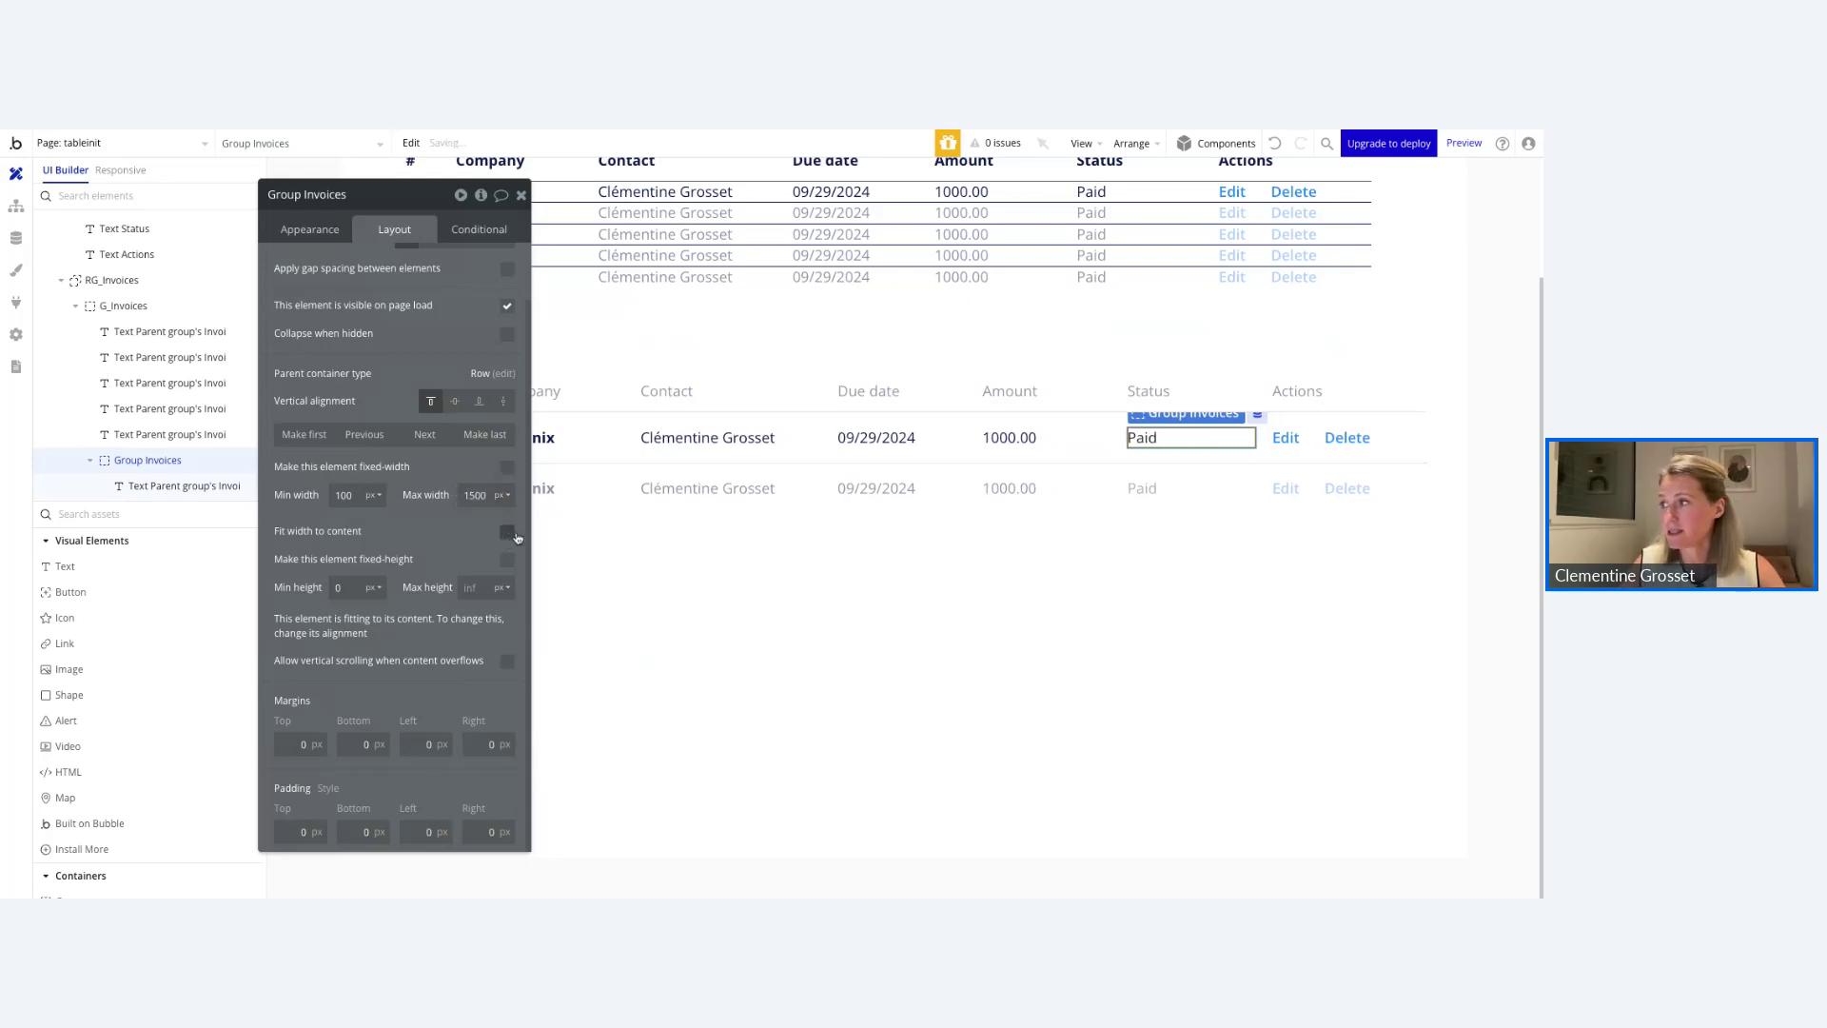
# Set the Status text's minimum width to 0, clear its maximum width and make its width fit the content.
pyautogui.click(179, 485)
pyautogui.moveTo(361, 452); pyautogui.dragTo(315, 459)
pyautogui.write('0')
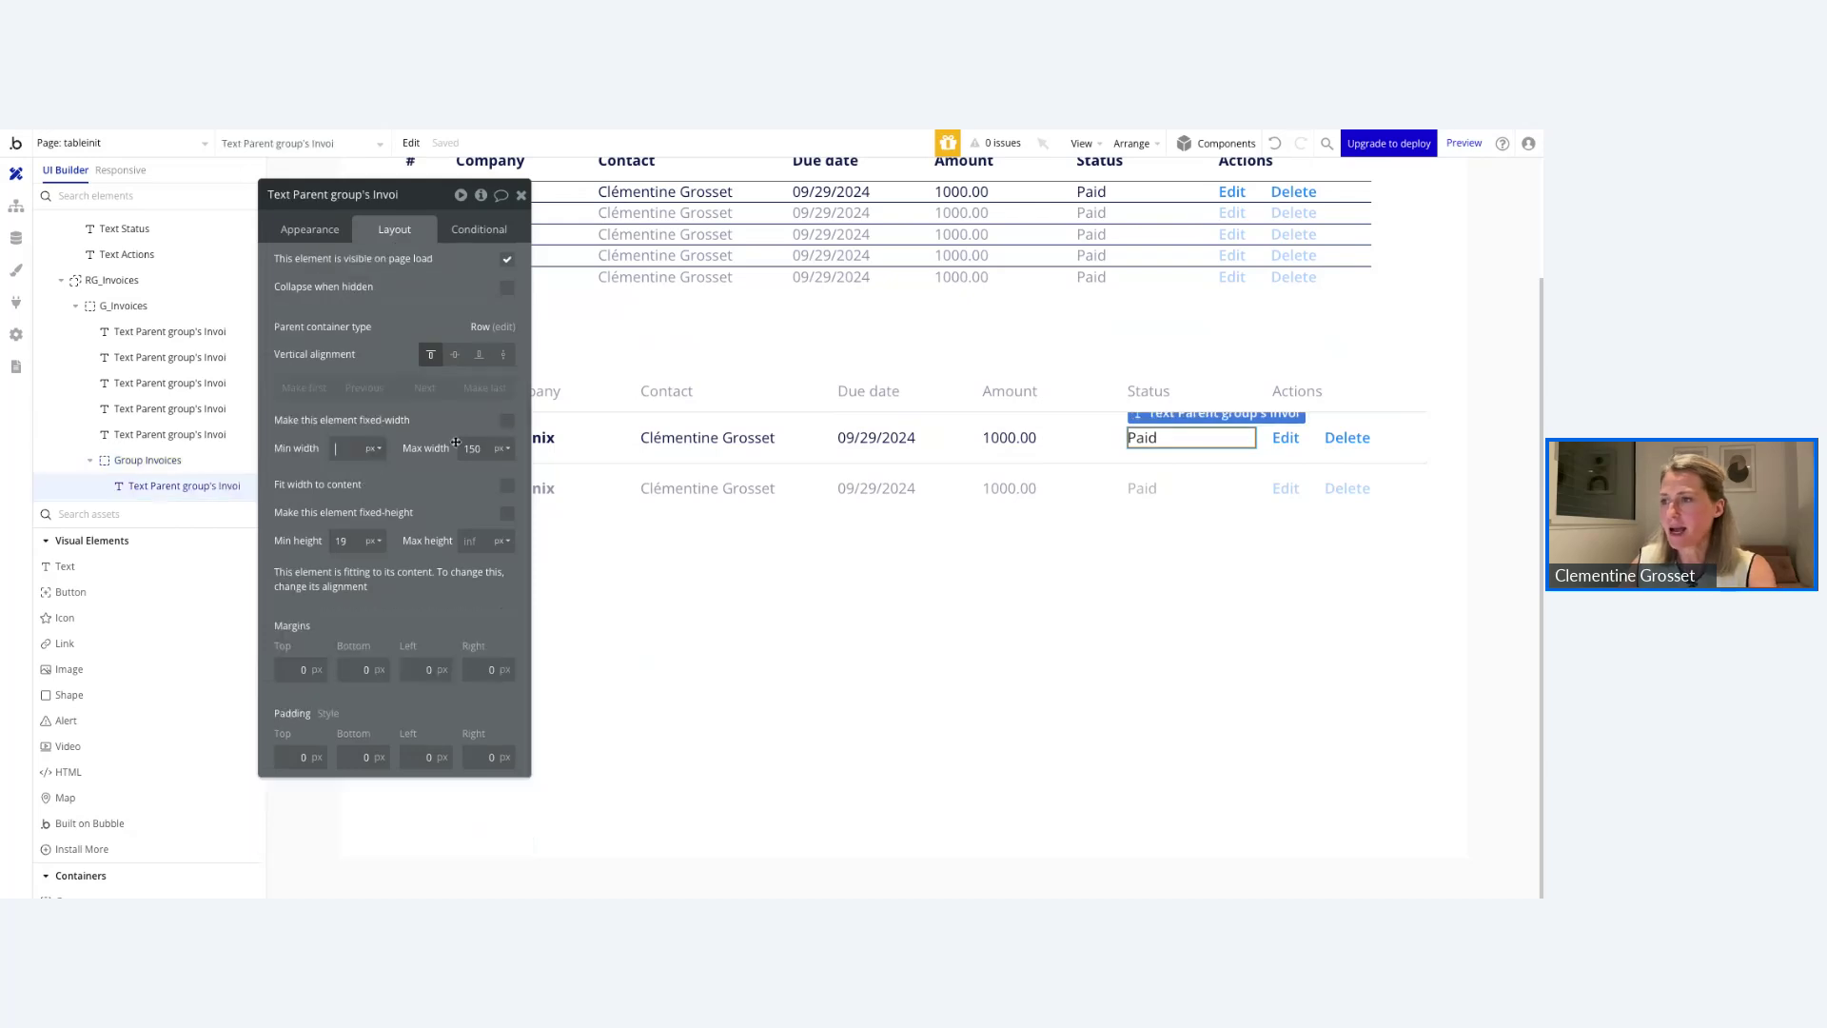
pyautogui.doubleClick(487, 446)
pyautogui.press('BackSpace')
pyautogui.click(508, 486)
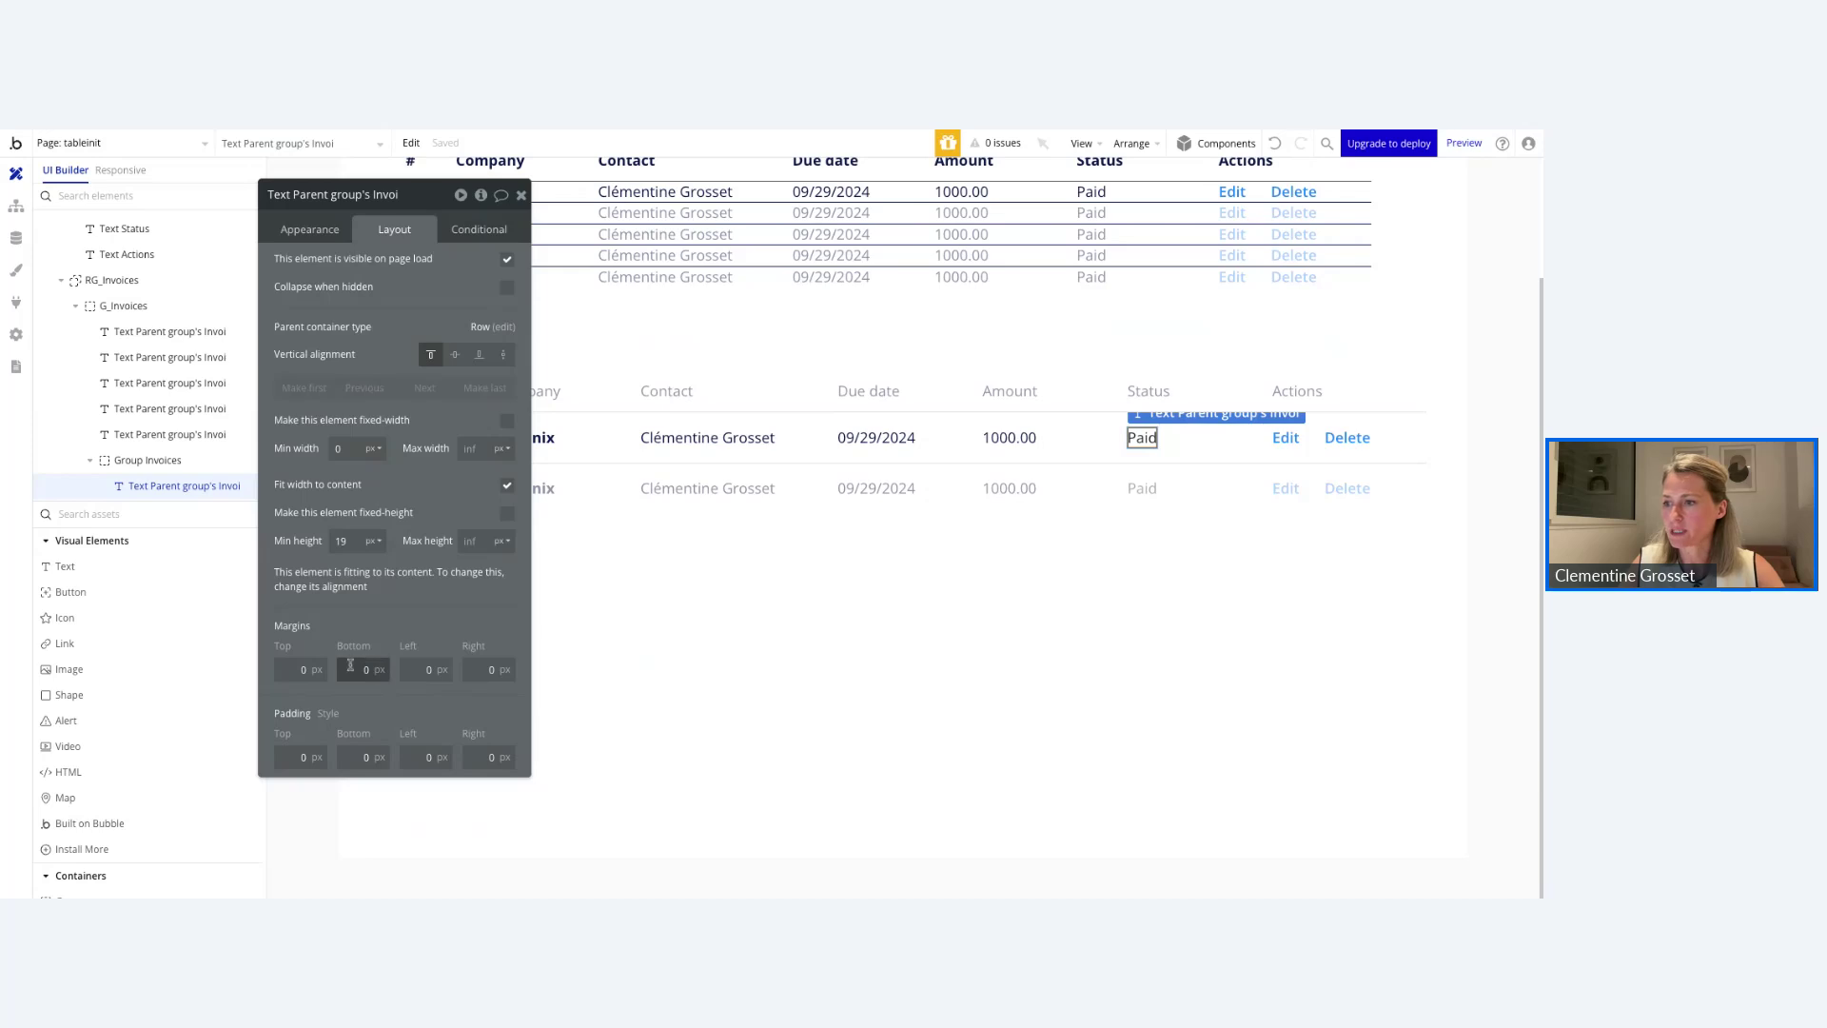
# Set the Status text's left and right padding to 8 px each.
pyautogui.click(284, 762)
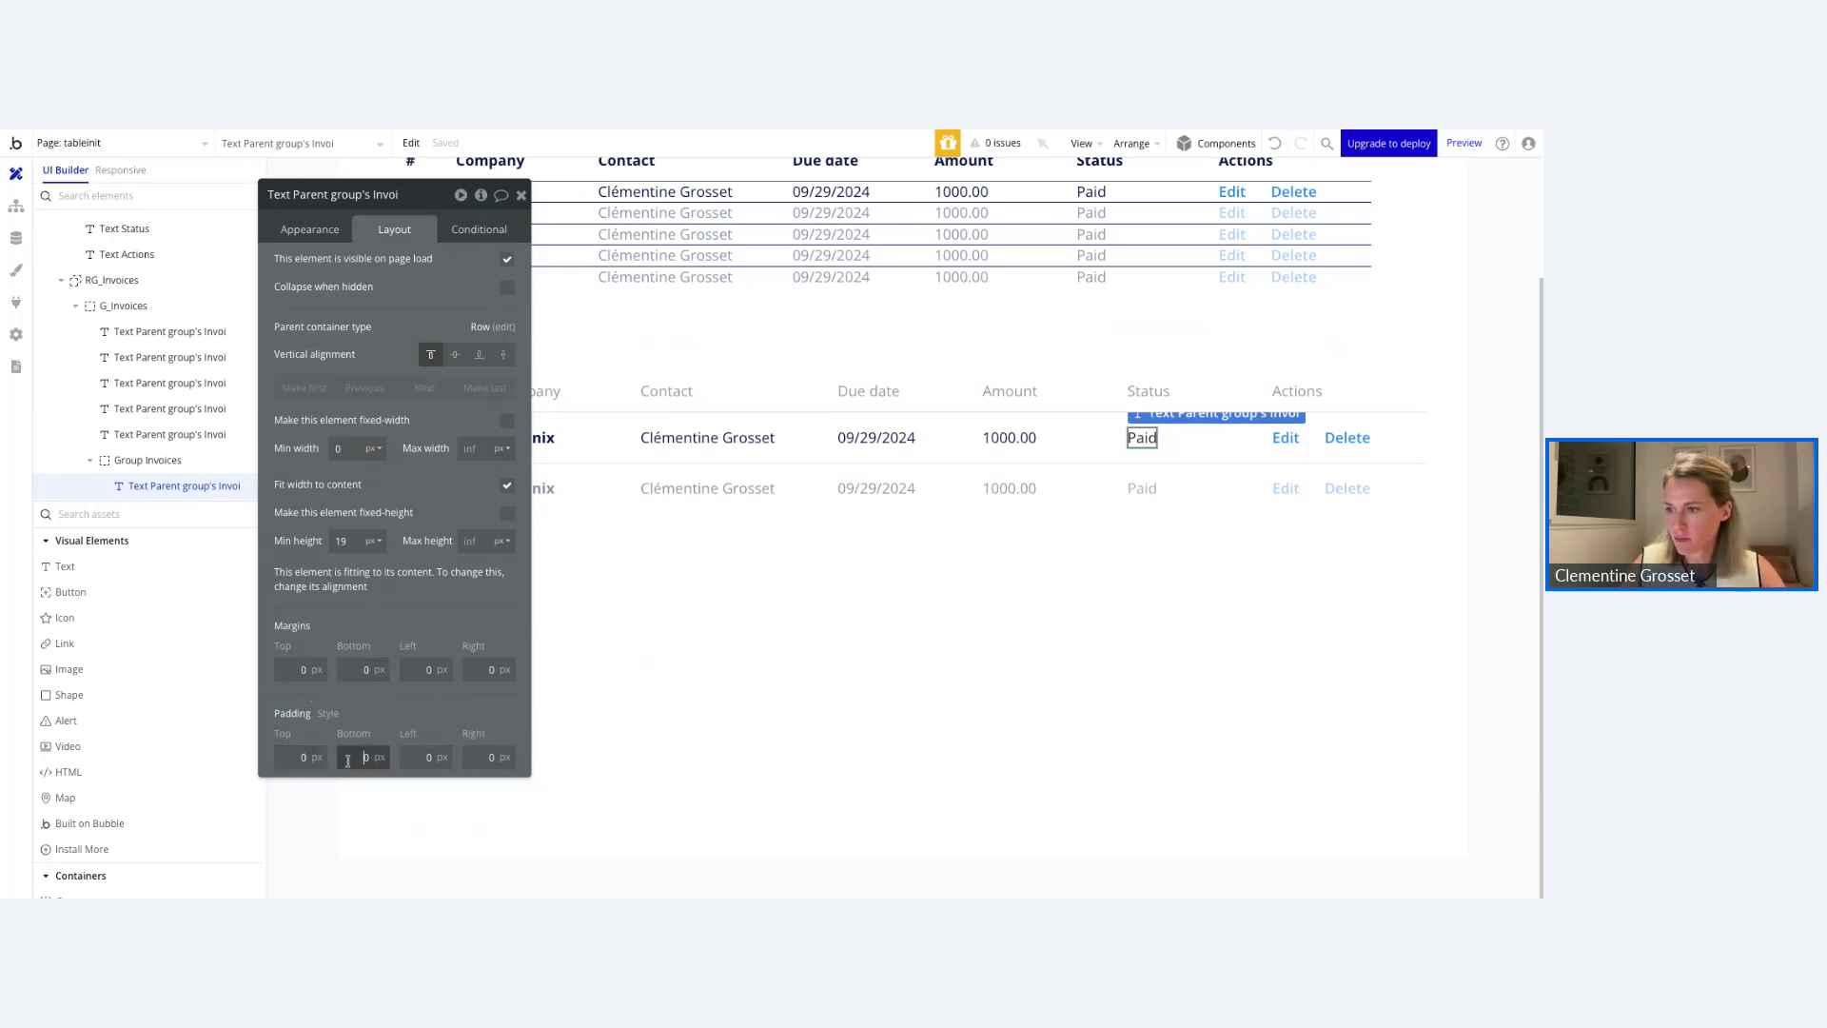
pyautogui.click(450, 758)
pyautogui.write('8')
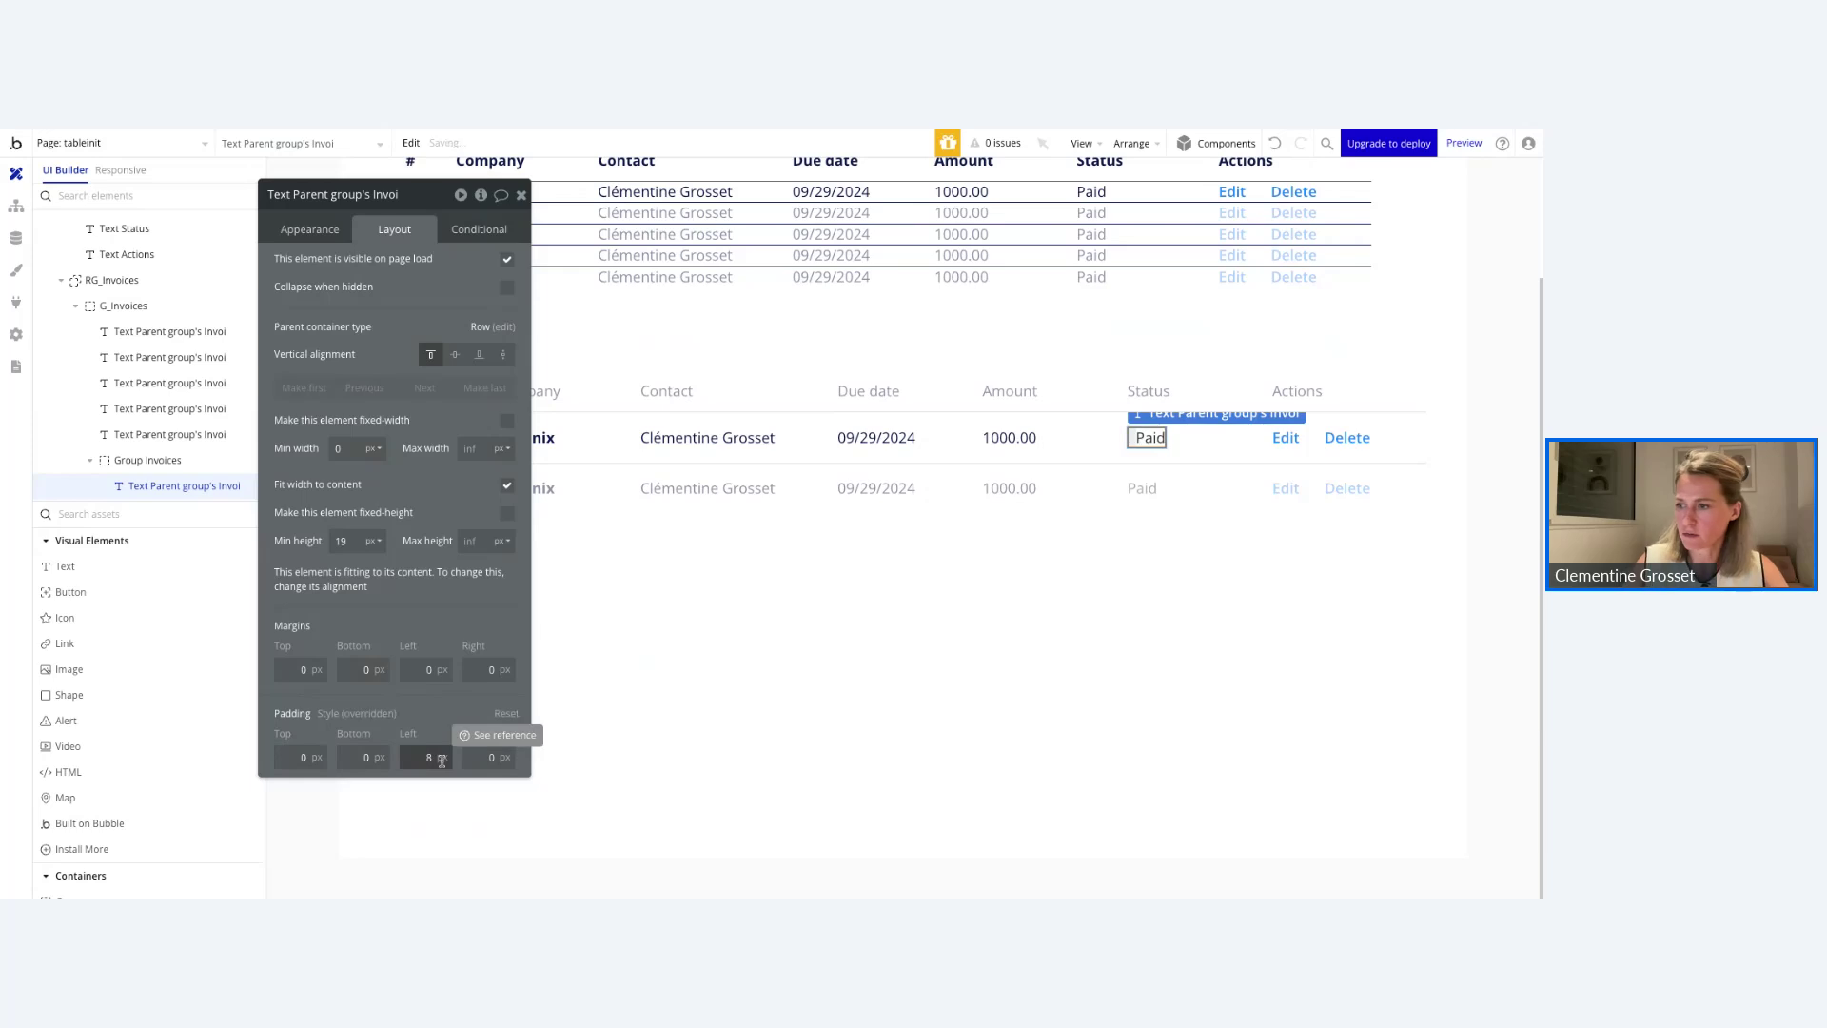
pyautogui.click(495, 762)
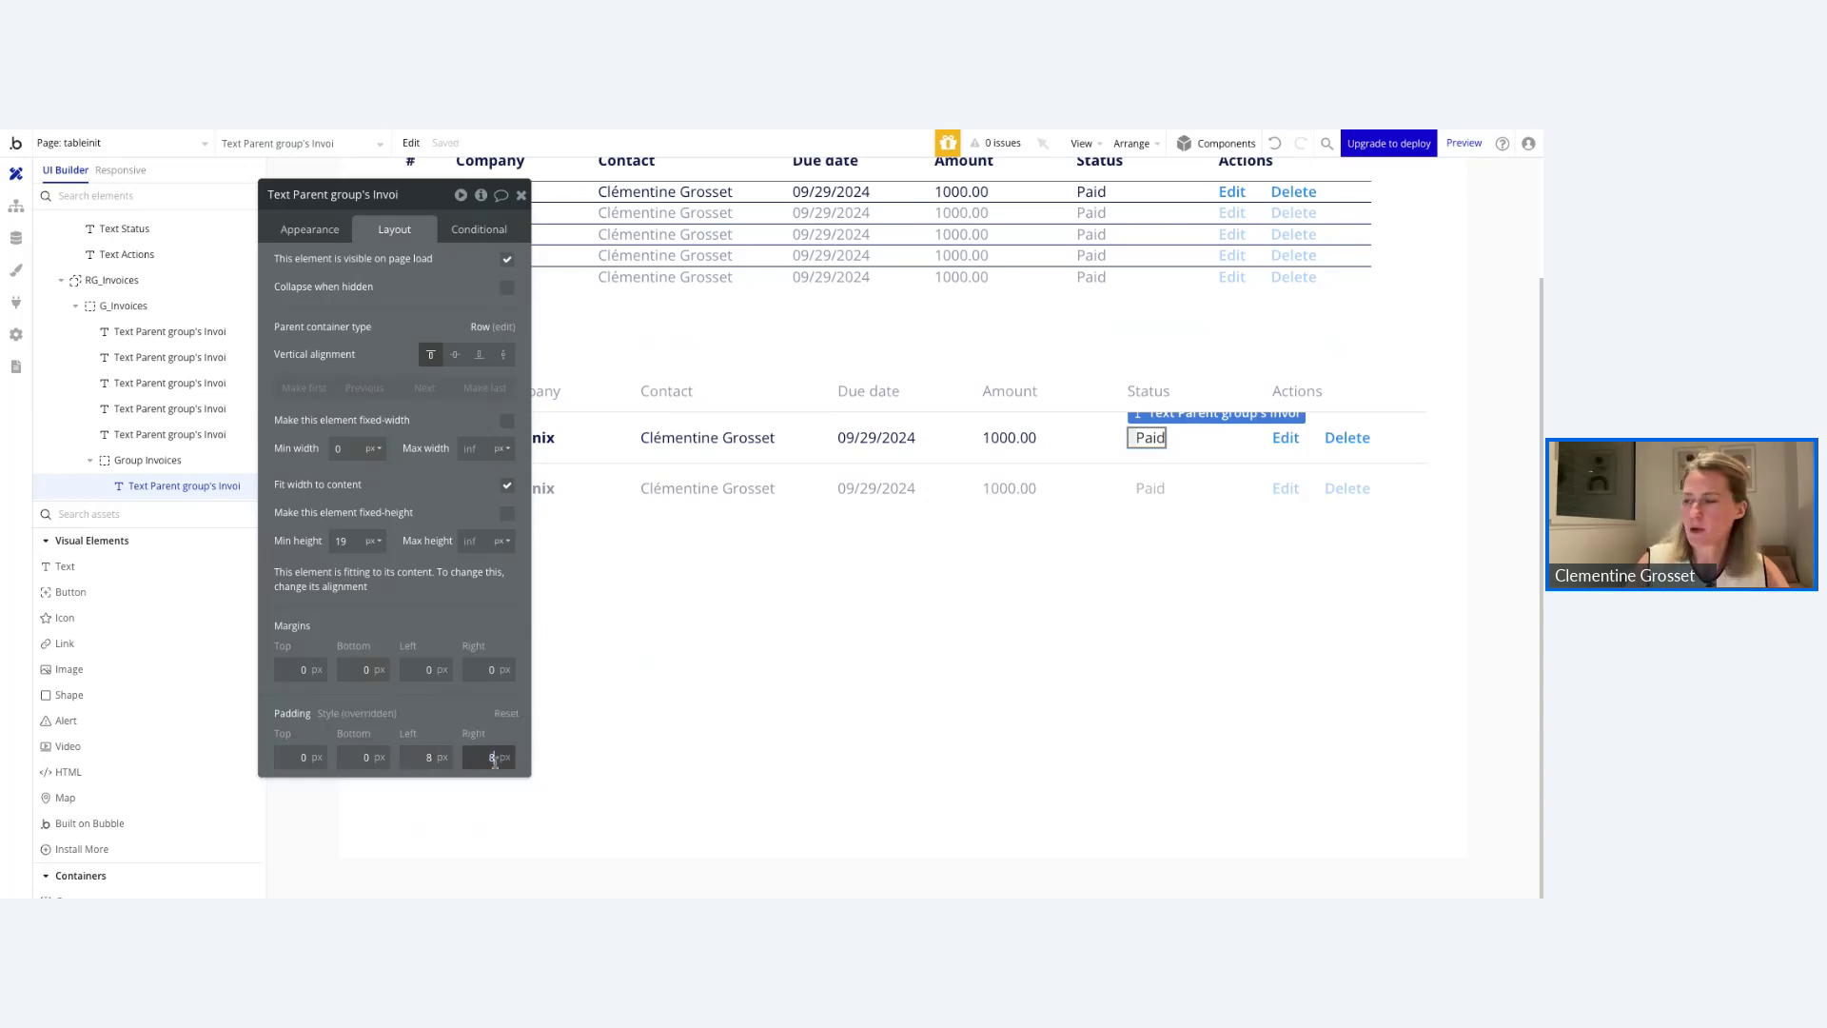
pyautogui.press('Return')
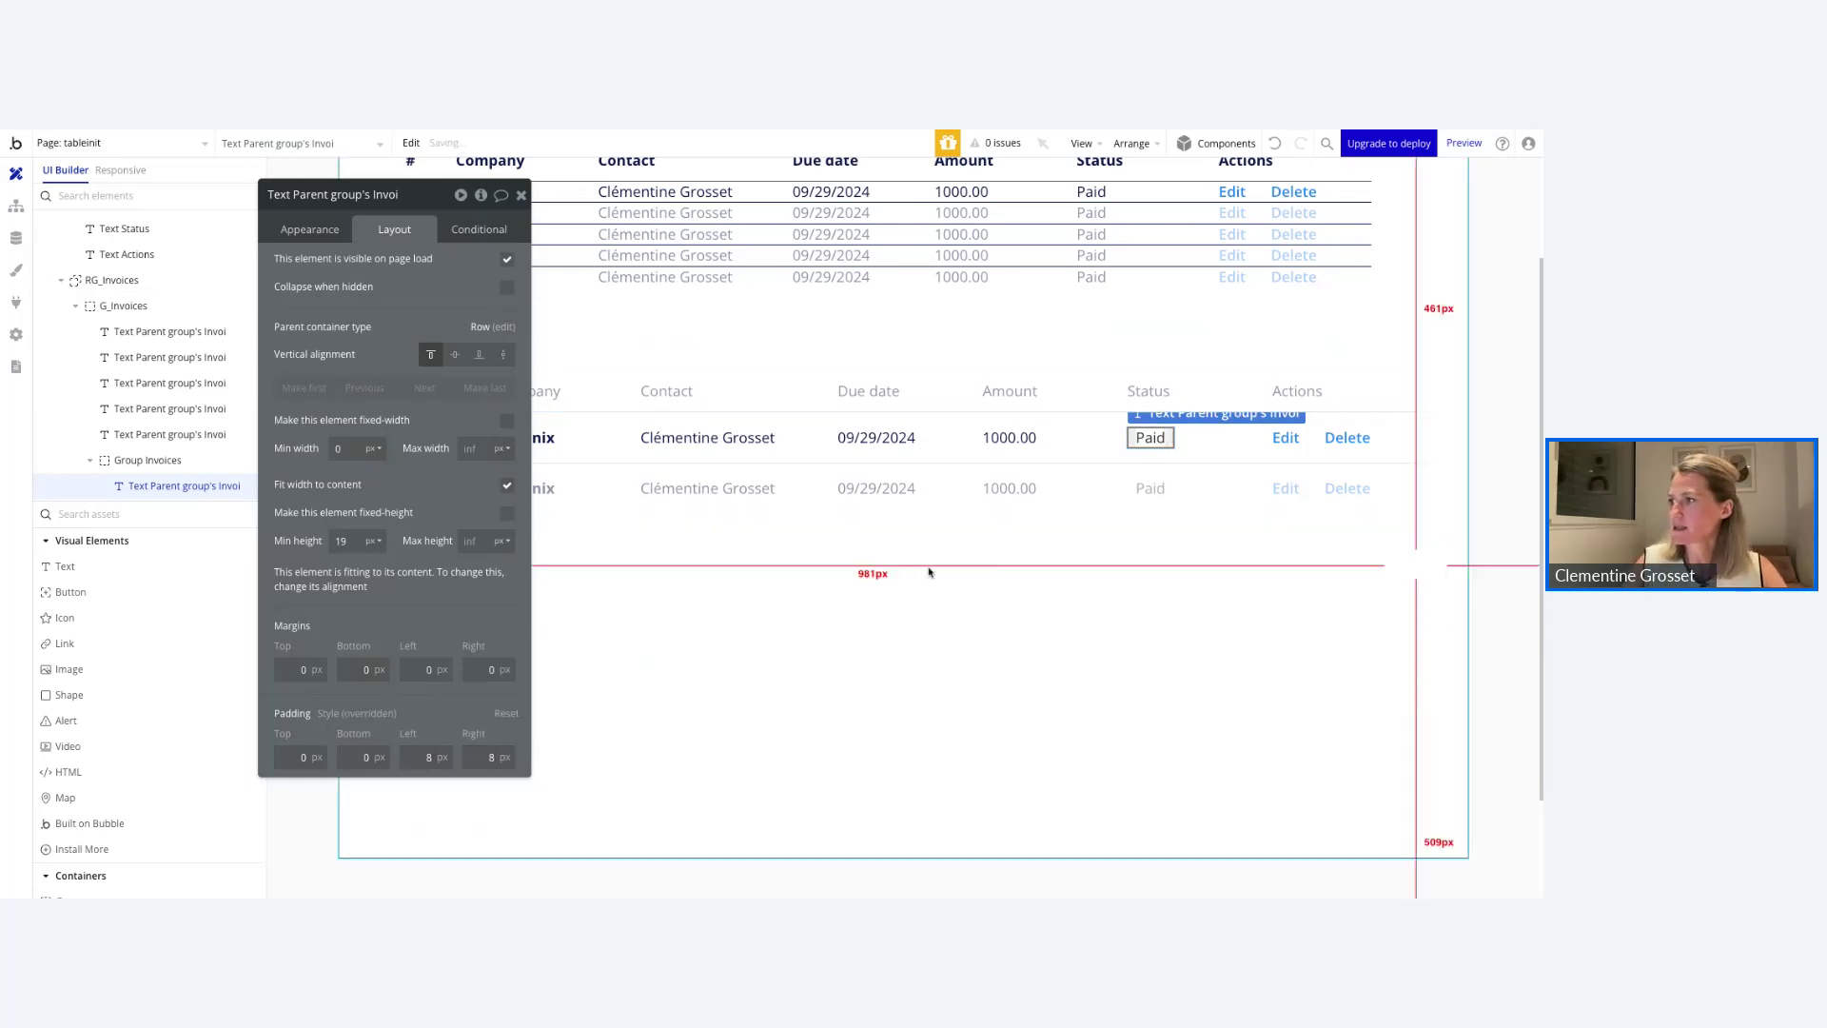
# Round the corners of the Status text's background with a roundness of 10.
pyautogui.click(930, 572)
pyautogui.click(1150, 437)
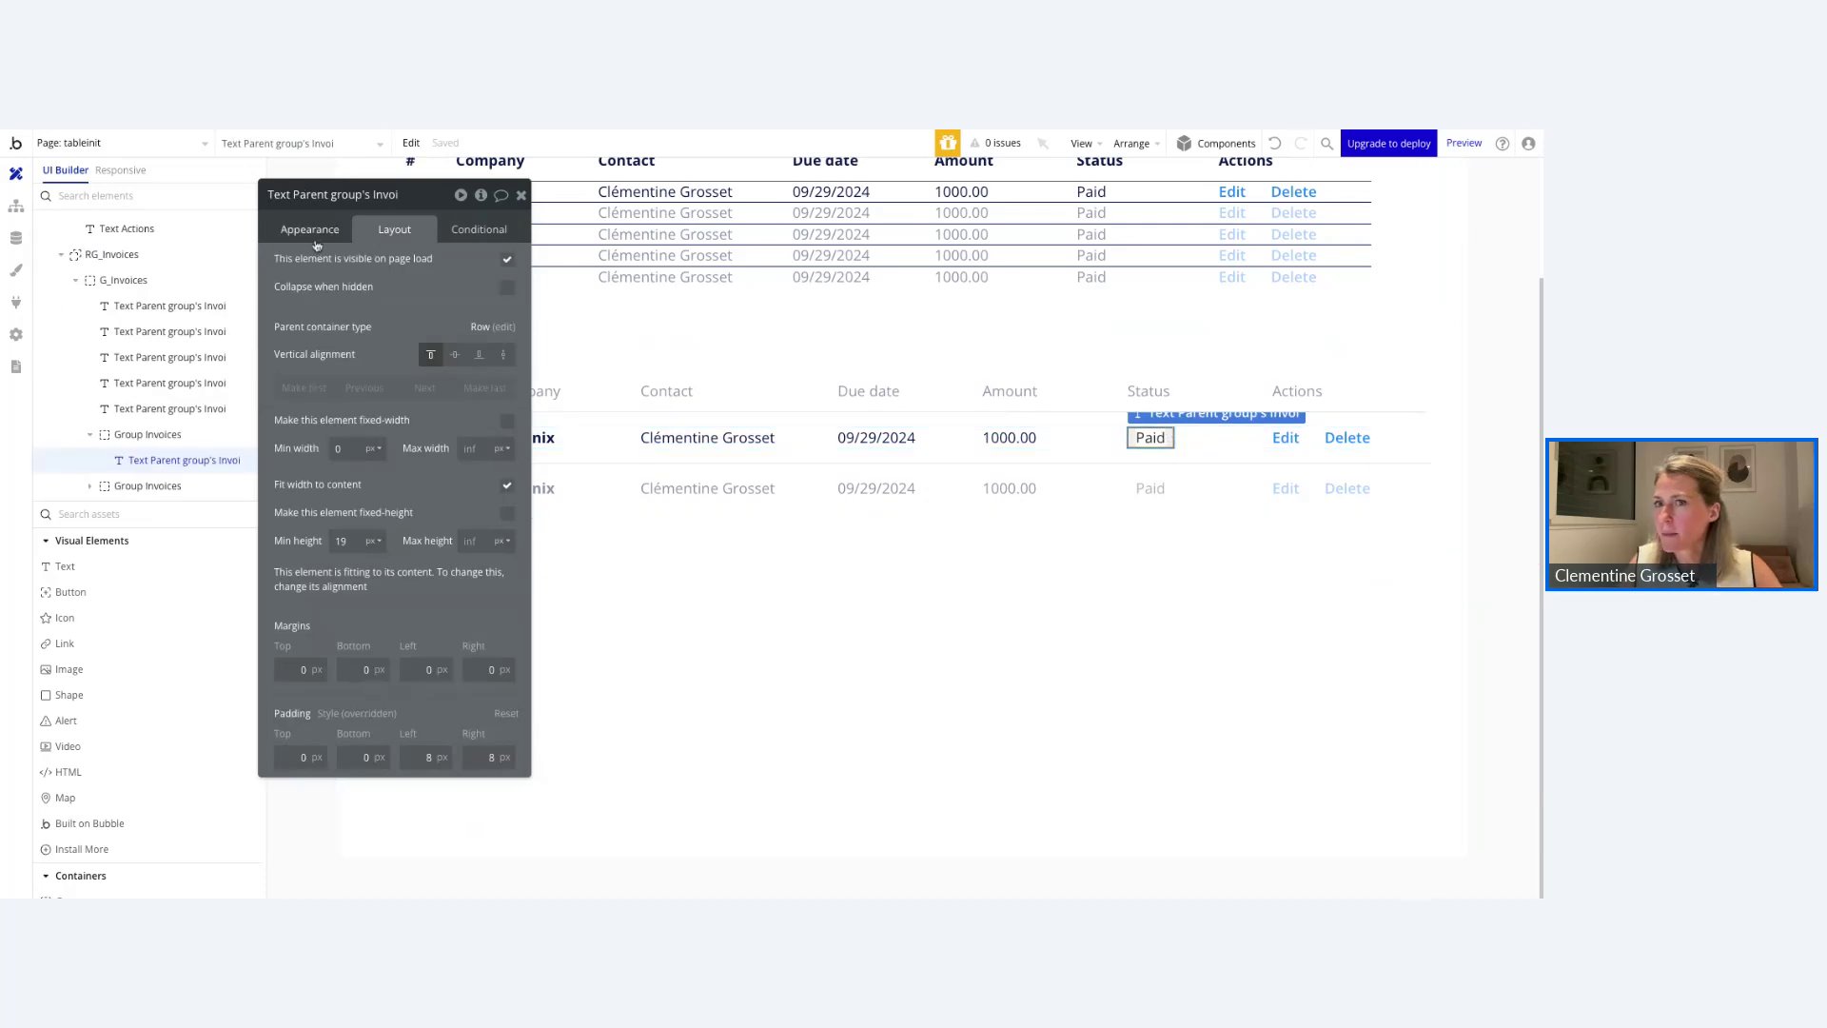
pyautogui.click(311, 232)
pyautogui.scroll(-4, 483, 680)
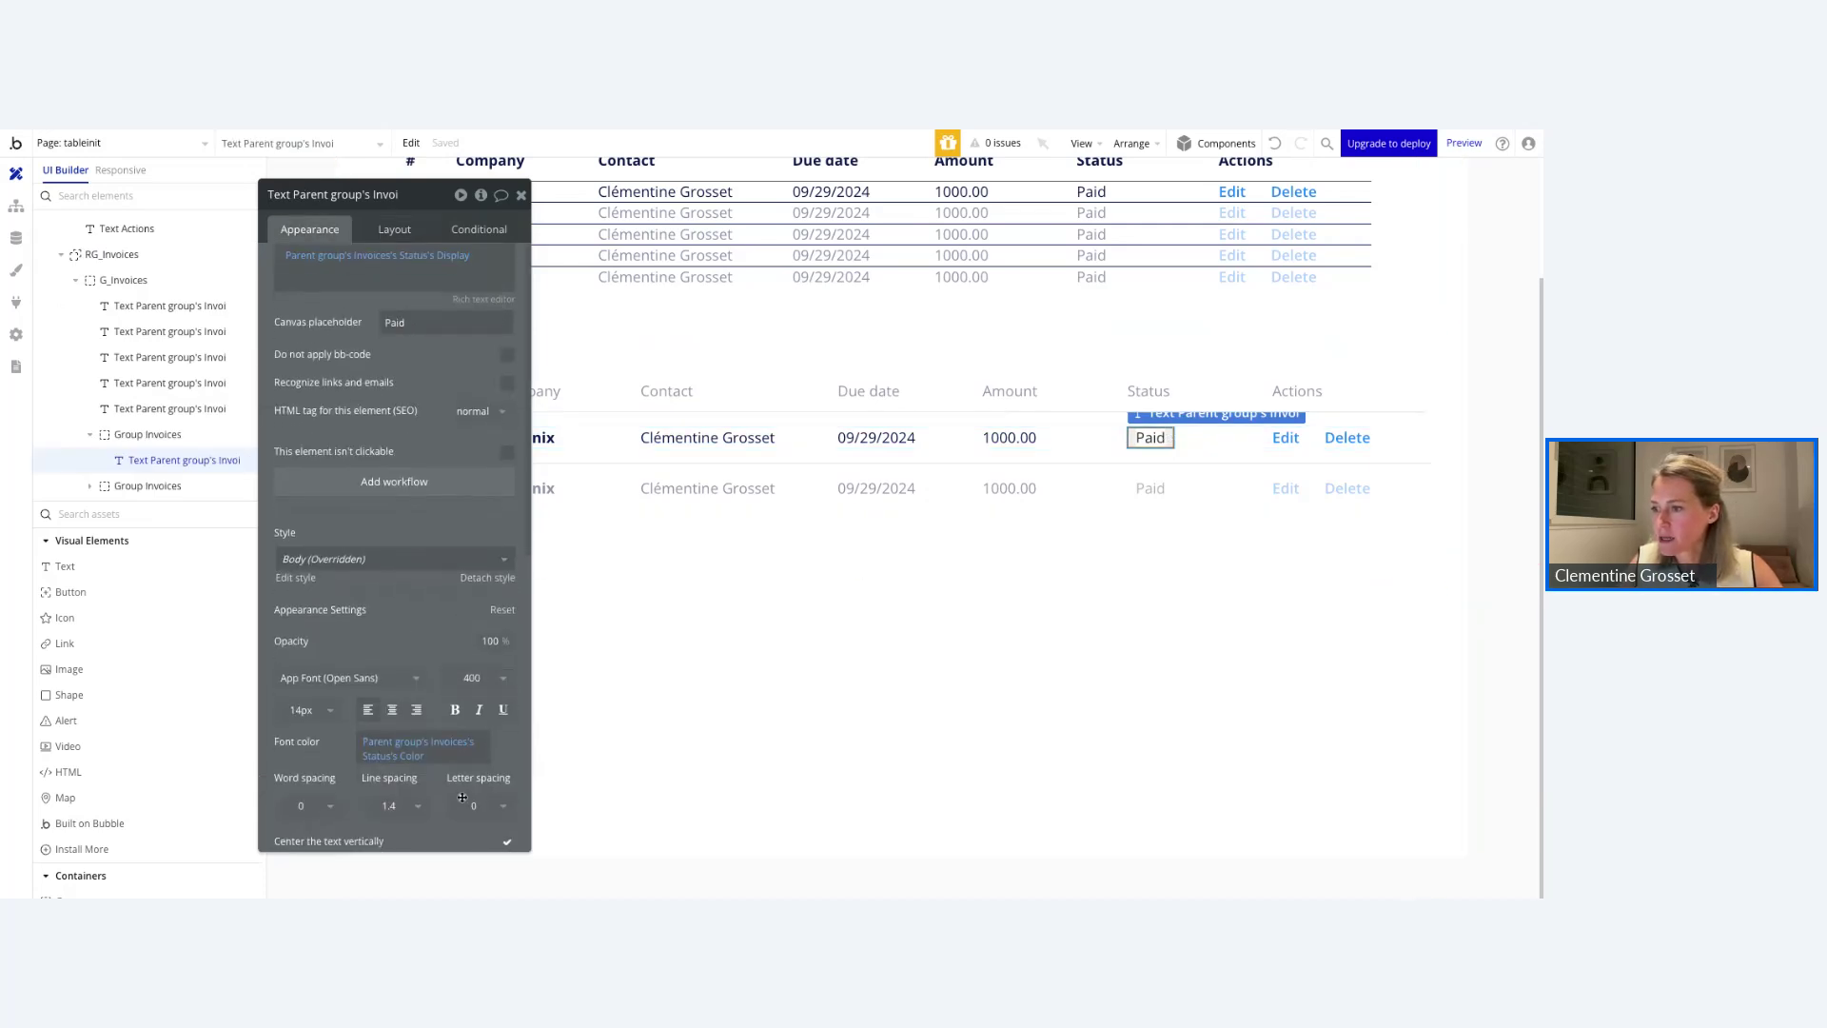
pyautogui.click(503, 666)
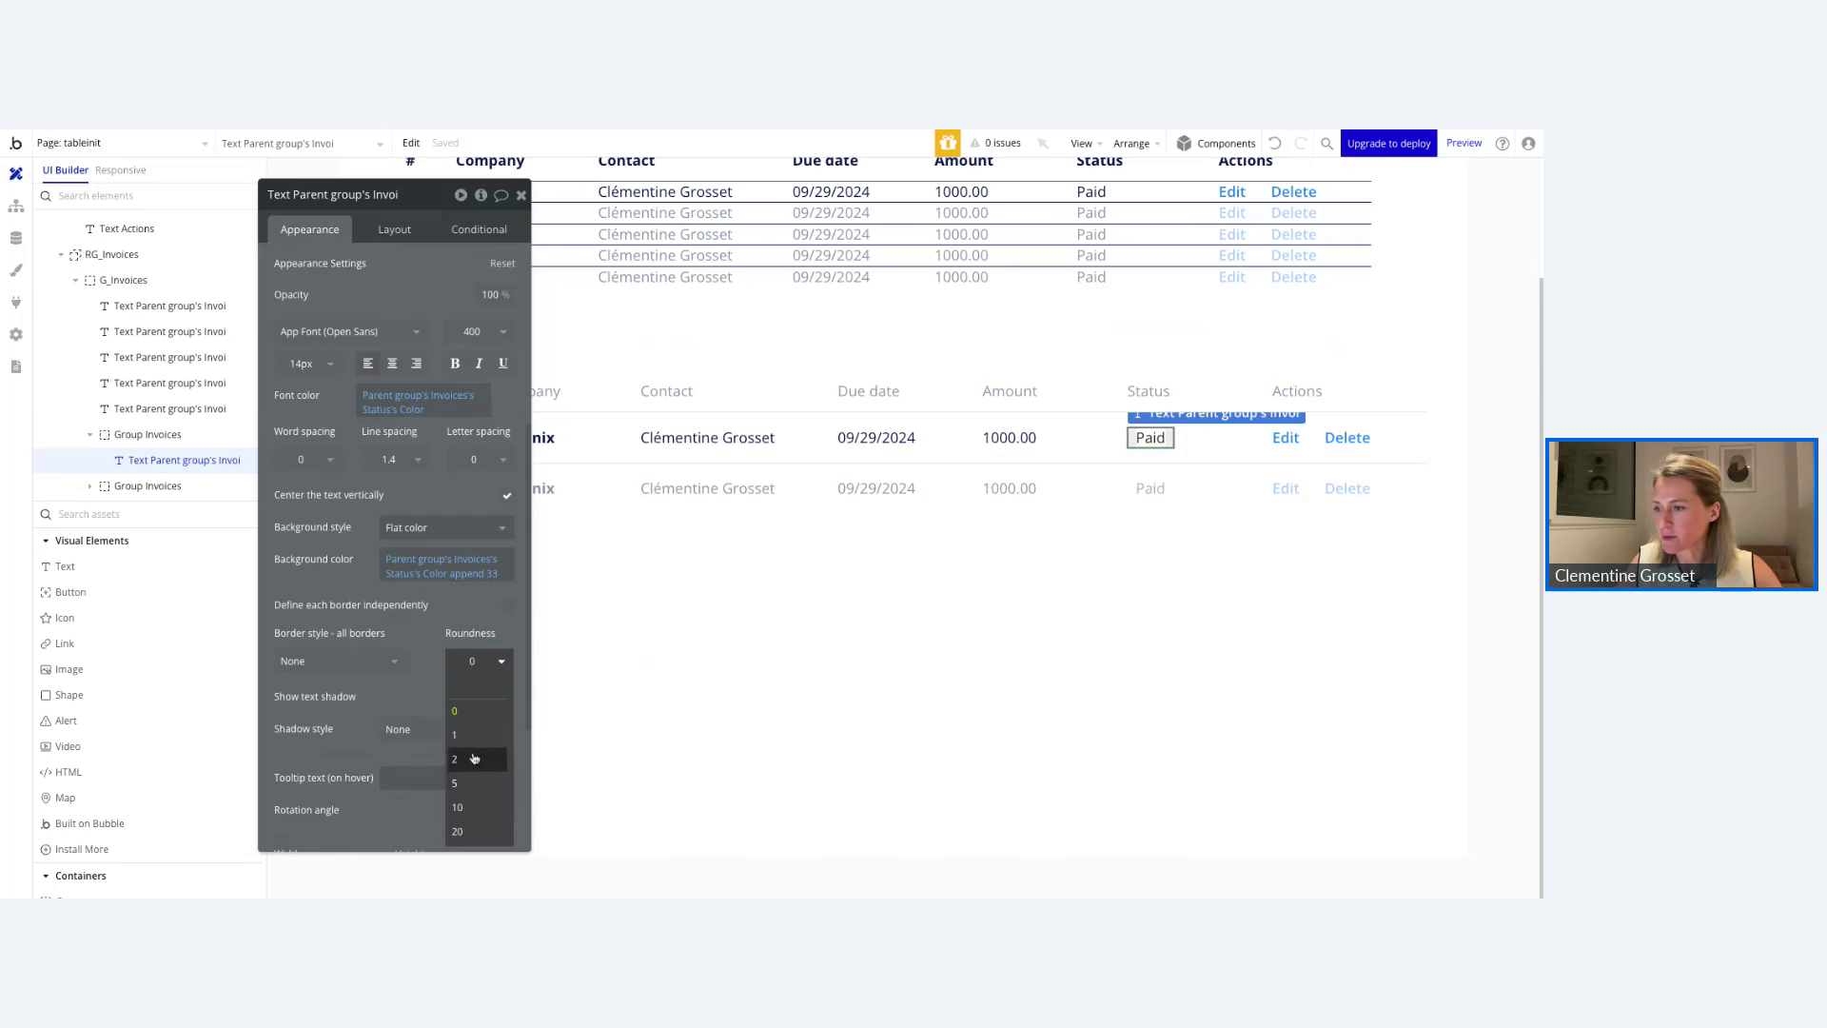
pyautogui.click(478, 804)
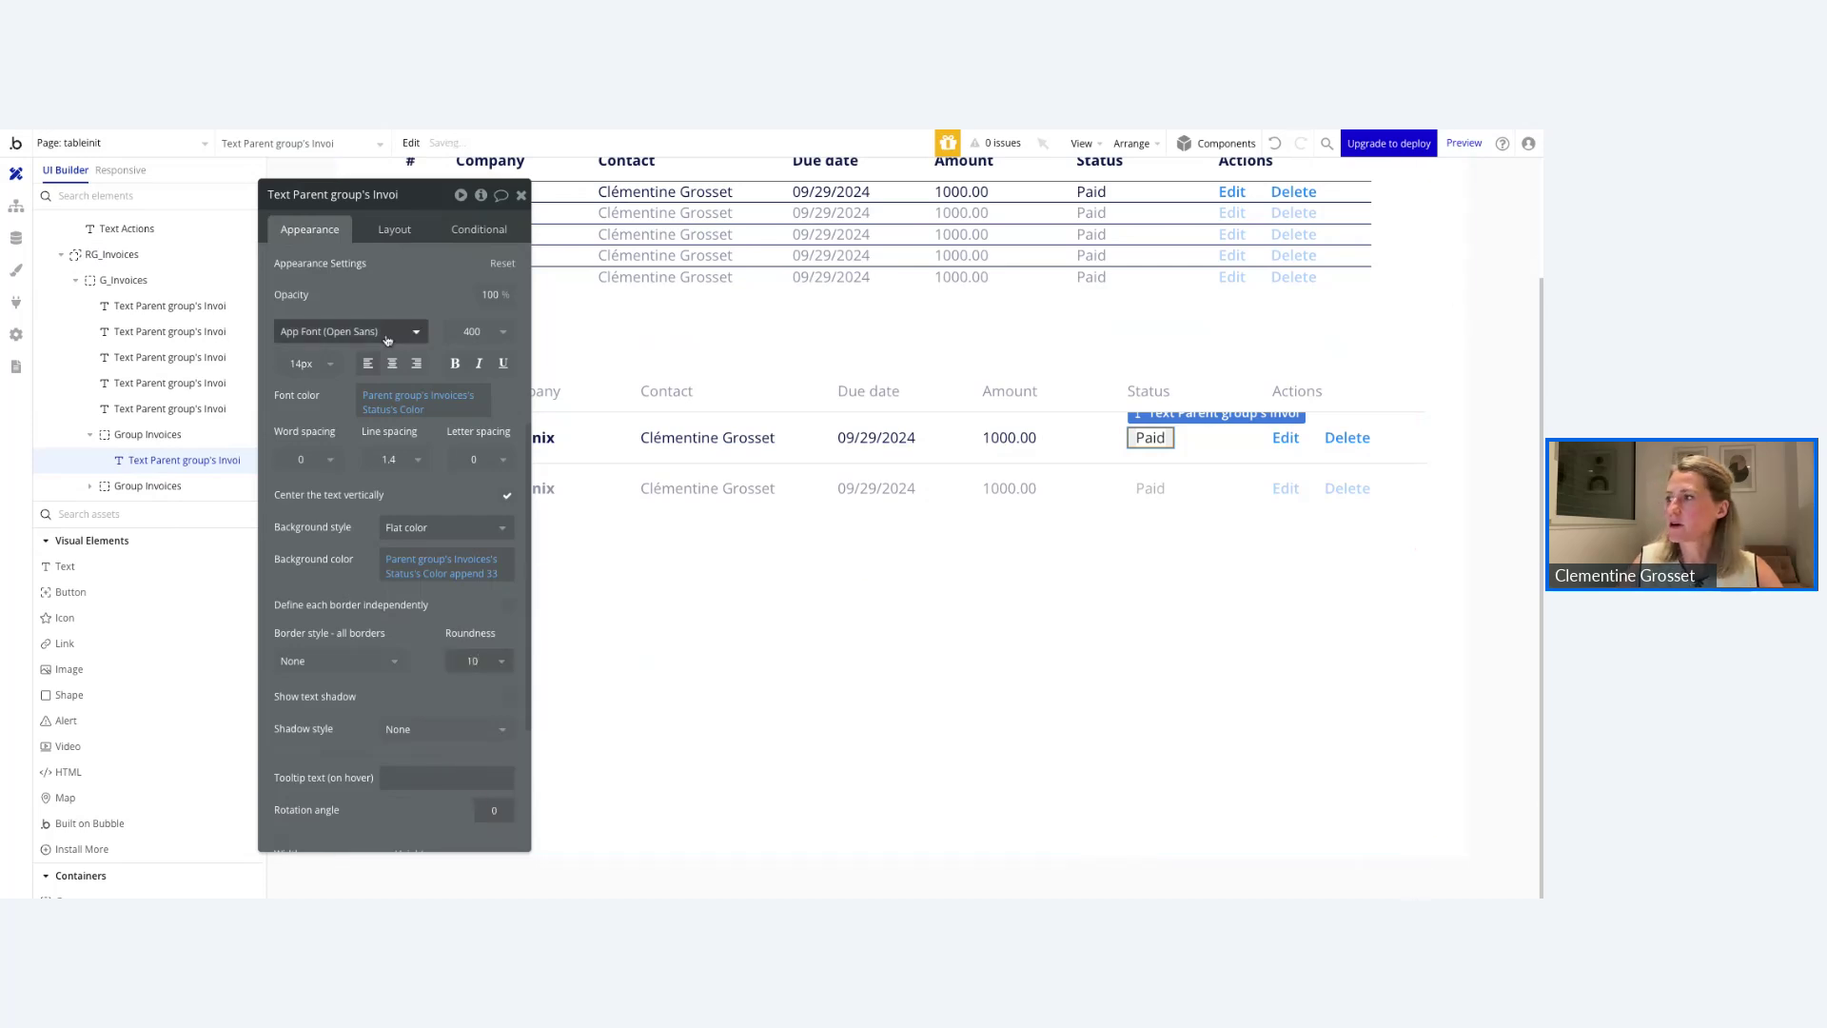
# Check the rounded status tags in the tableinit preview and review the webinar chat's organizer and general conversations.
pyautogui.click(306, 131)
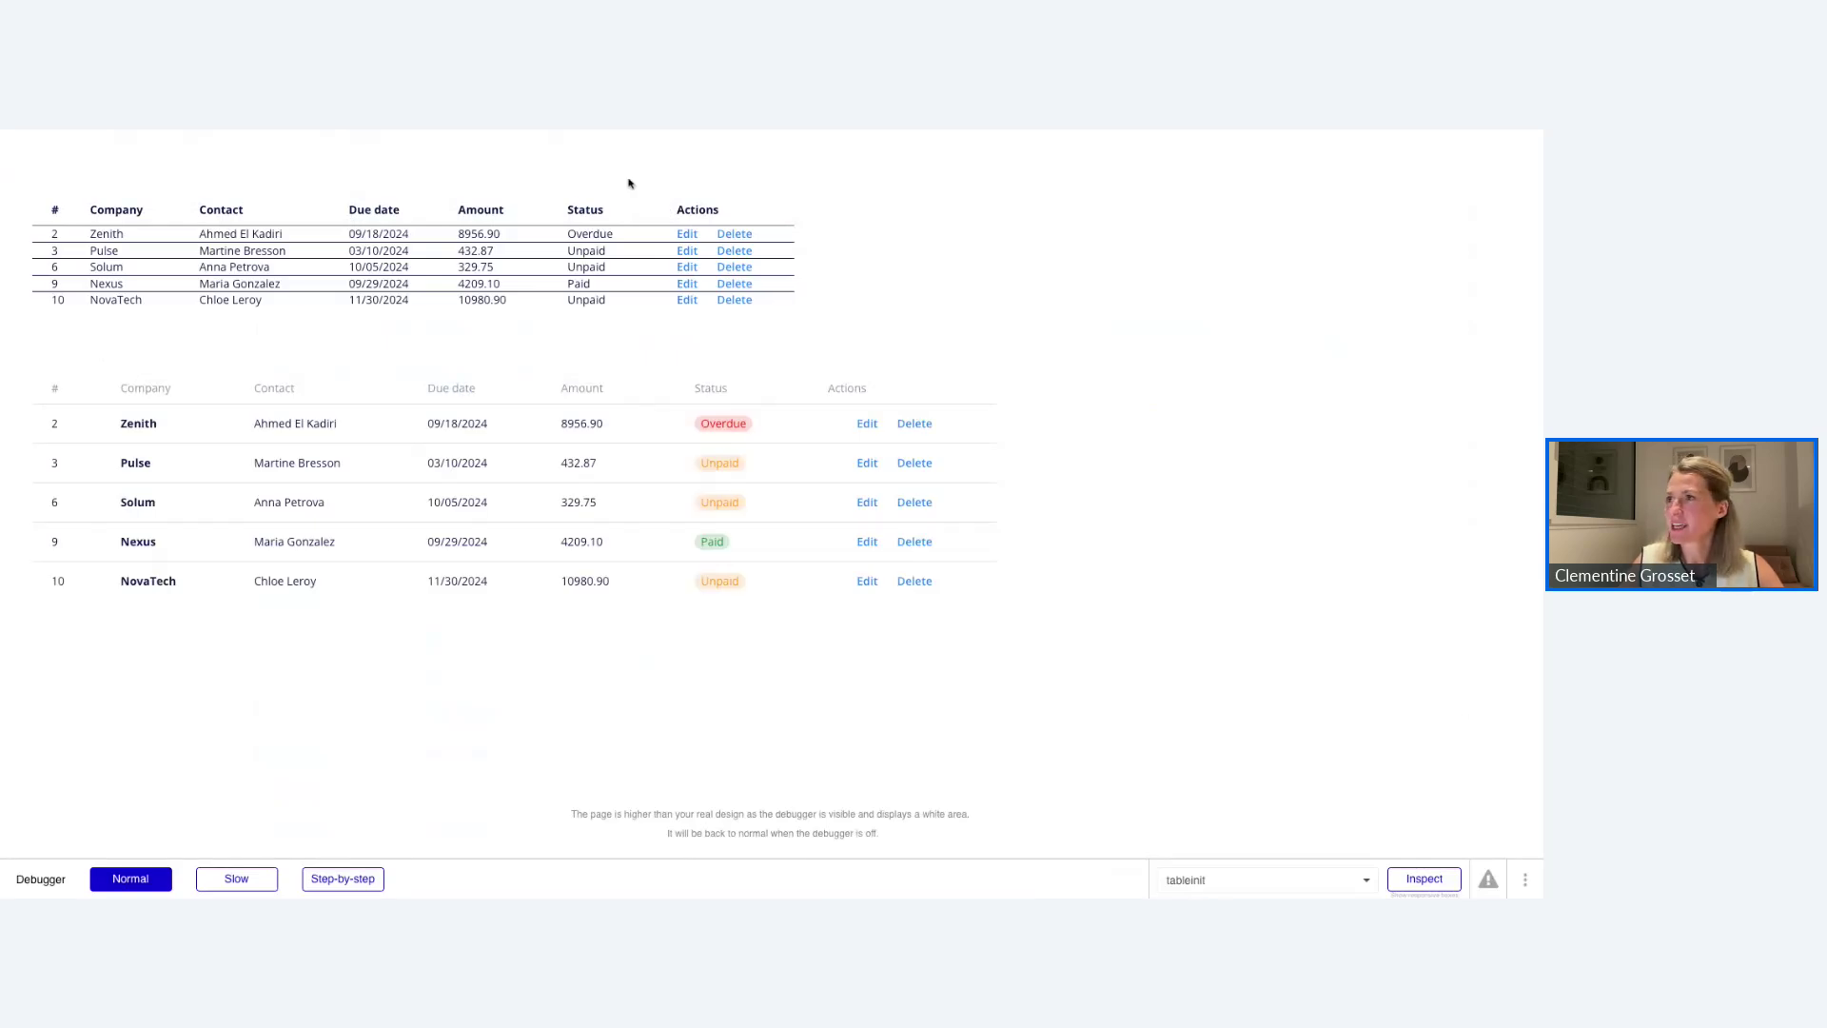
pyautogui.click(615, 132)
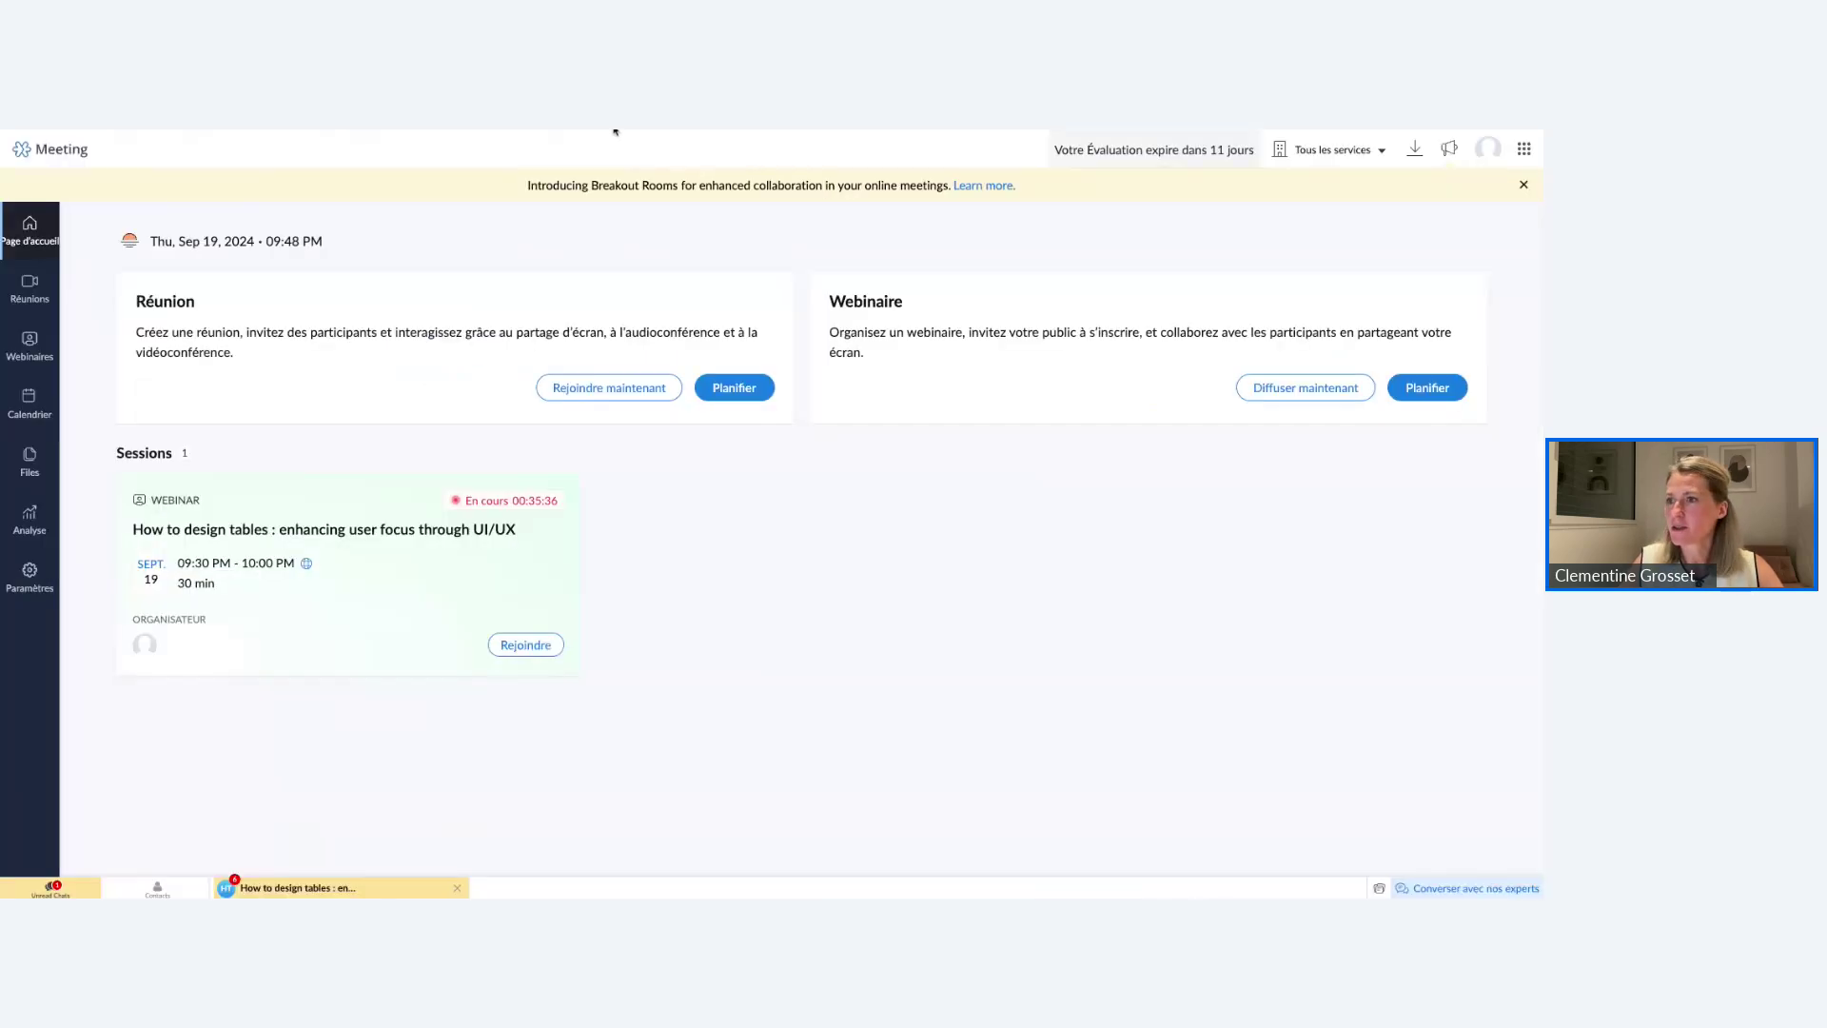
pyautogui.click(526, 131)
pyautogui.click(156, 174)
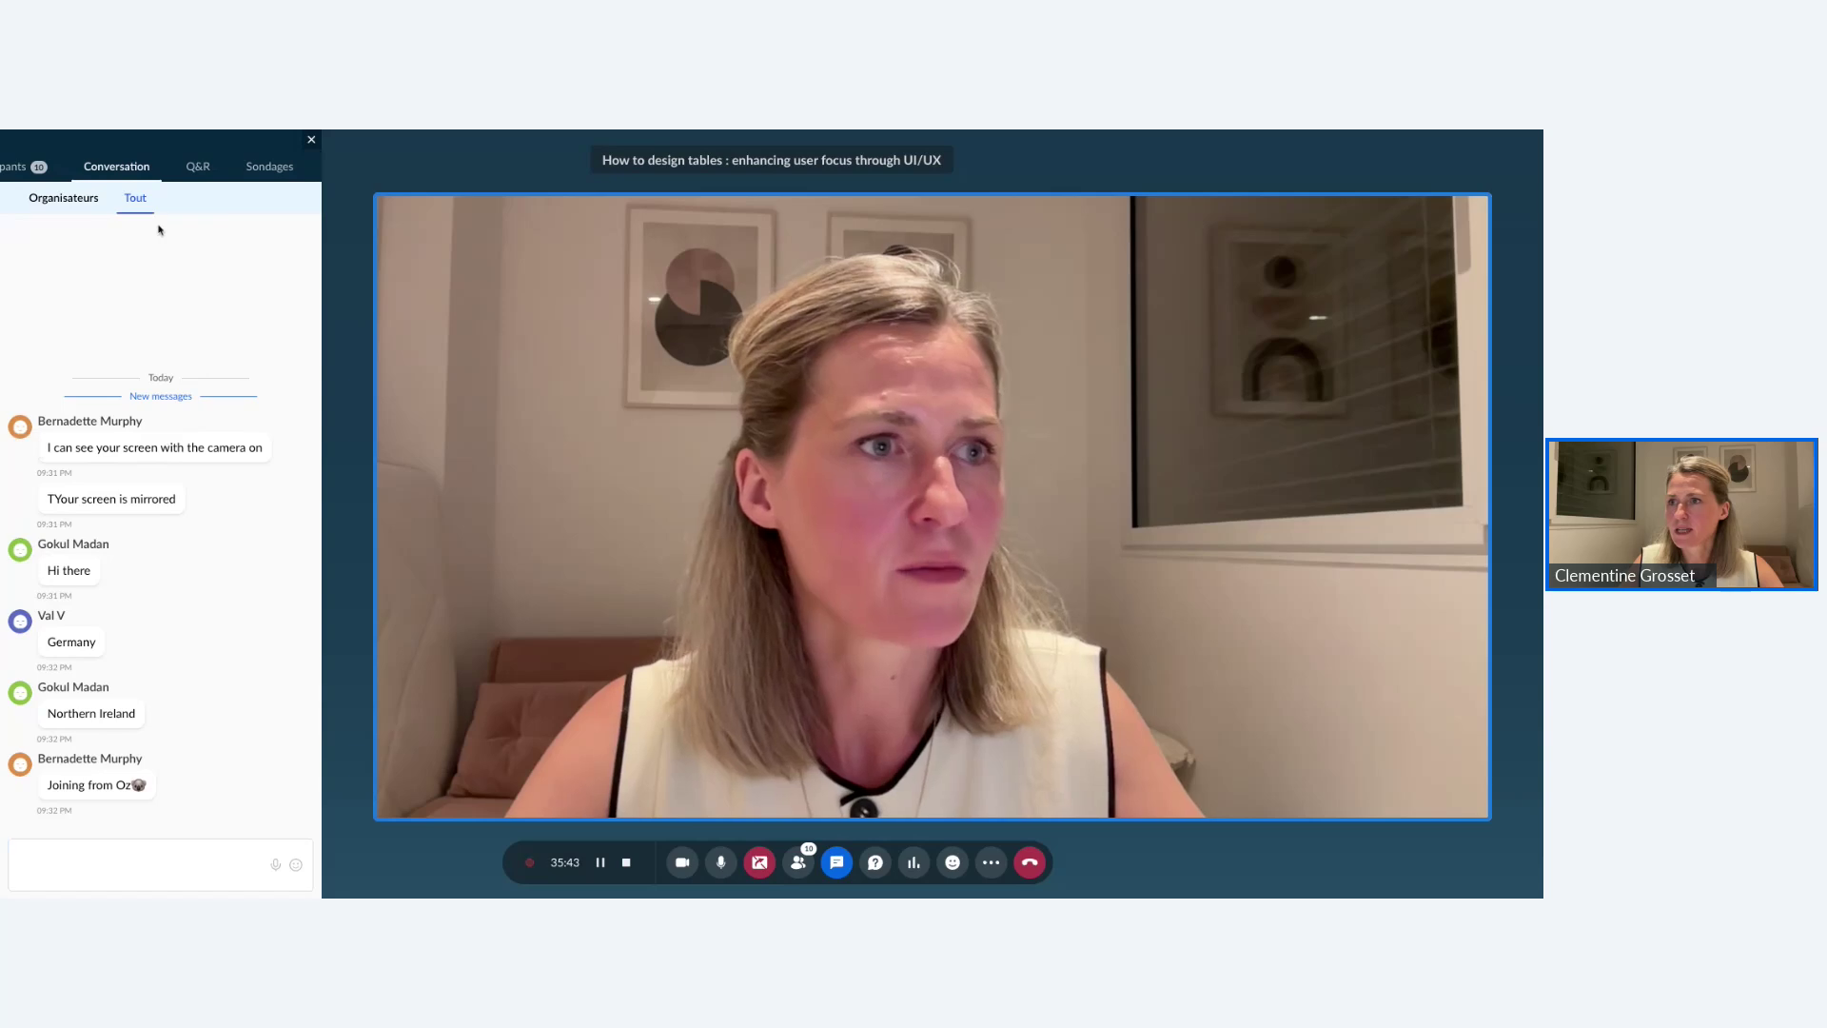
pyautogui.click(63, 199)
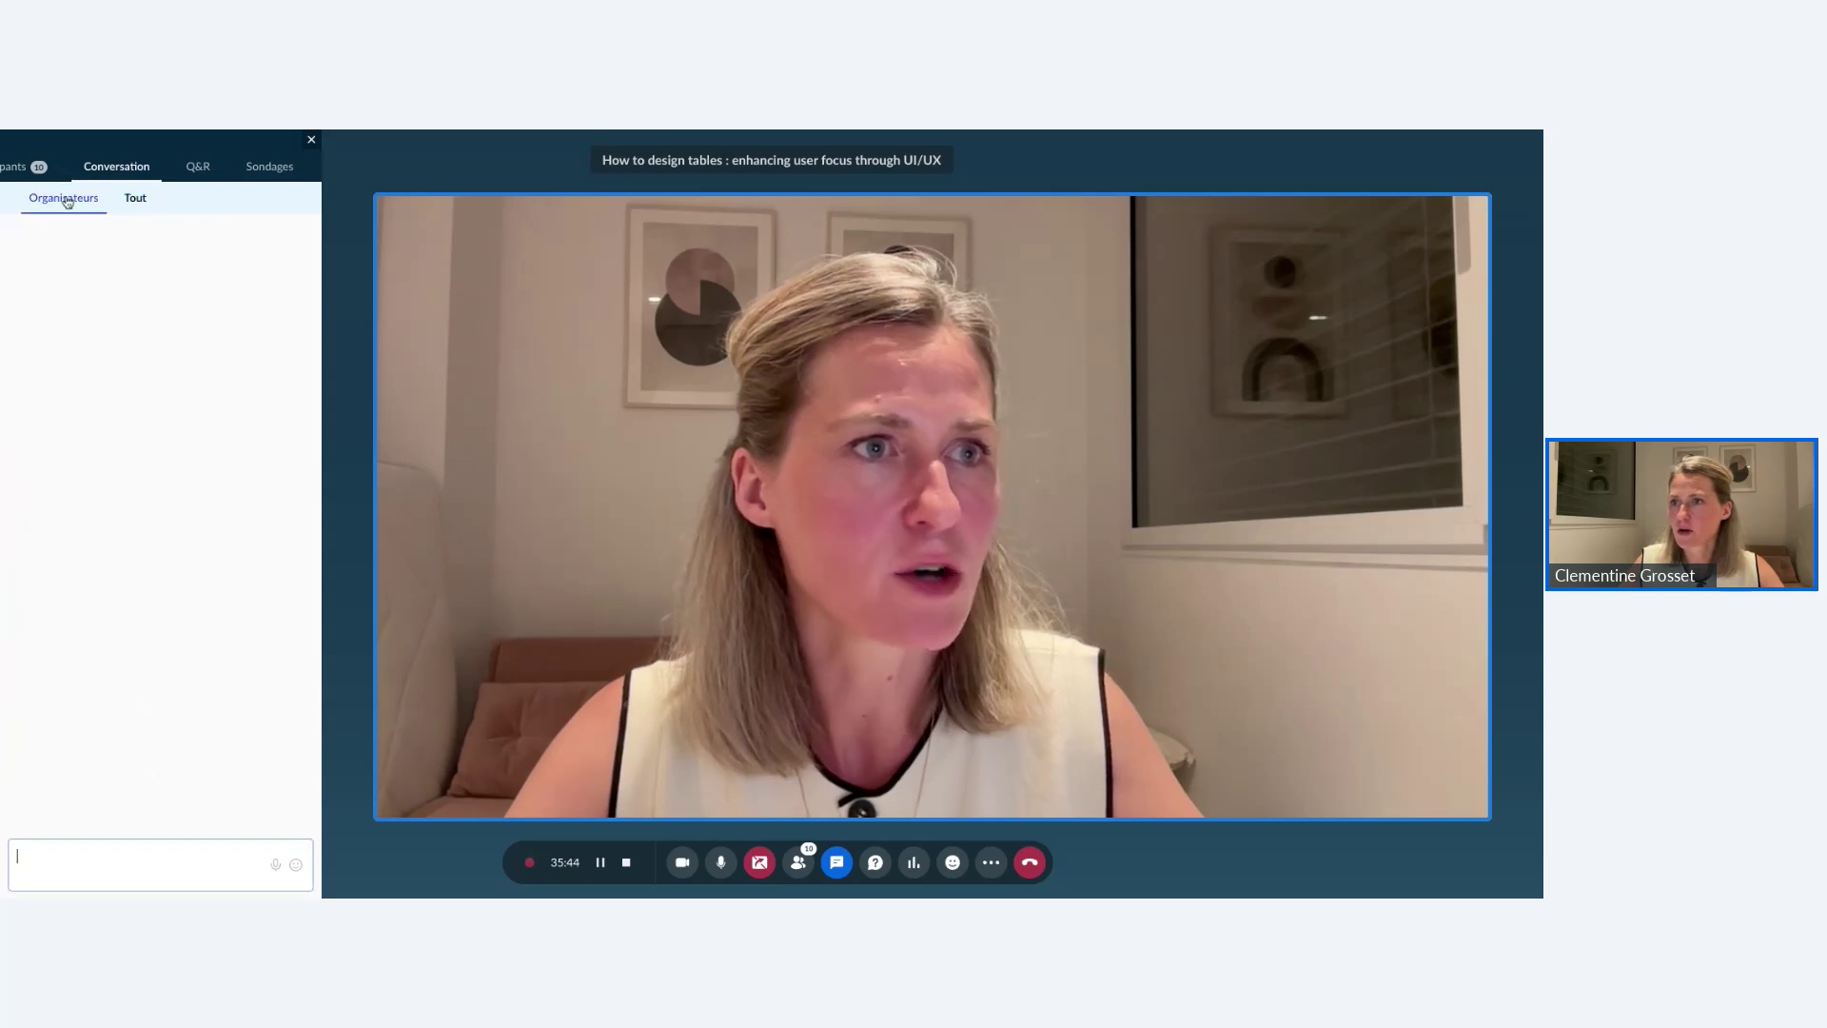
pyautogui.click(135, 198)
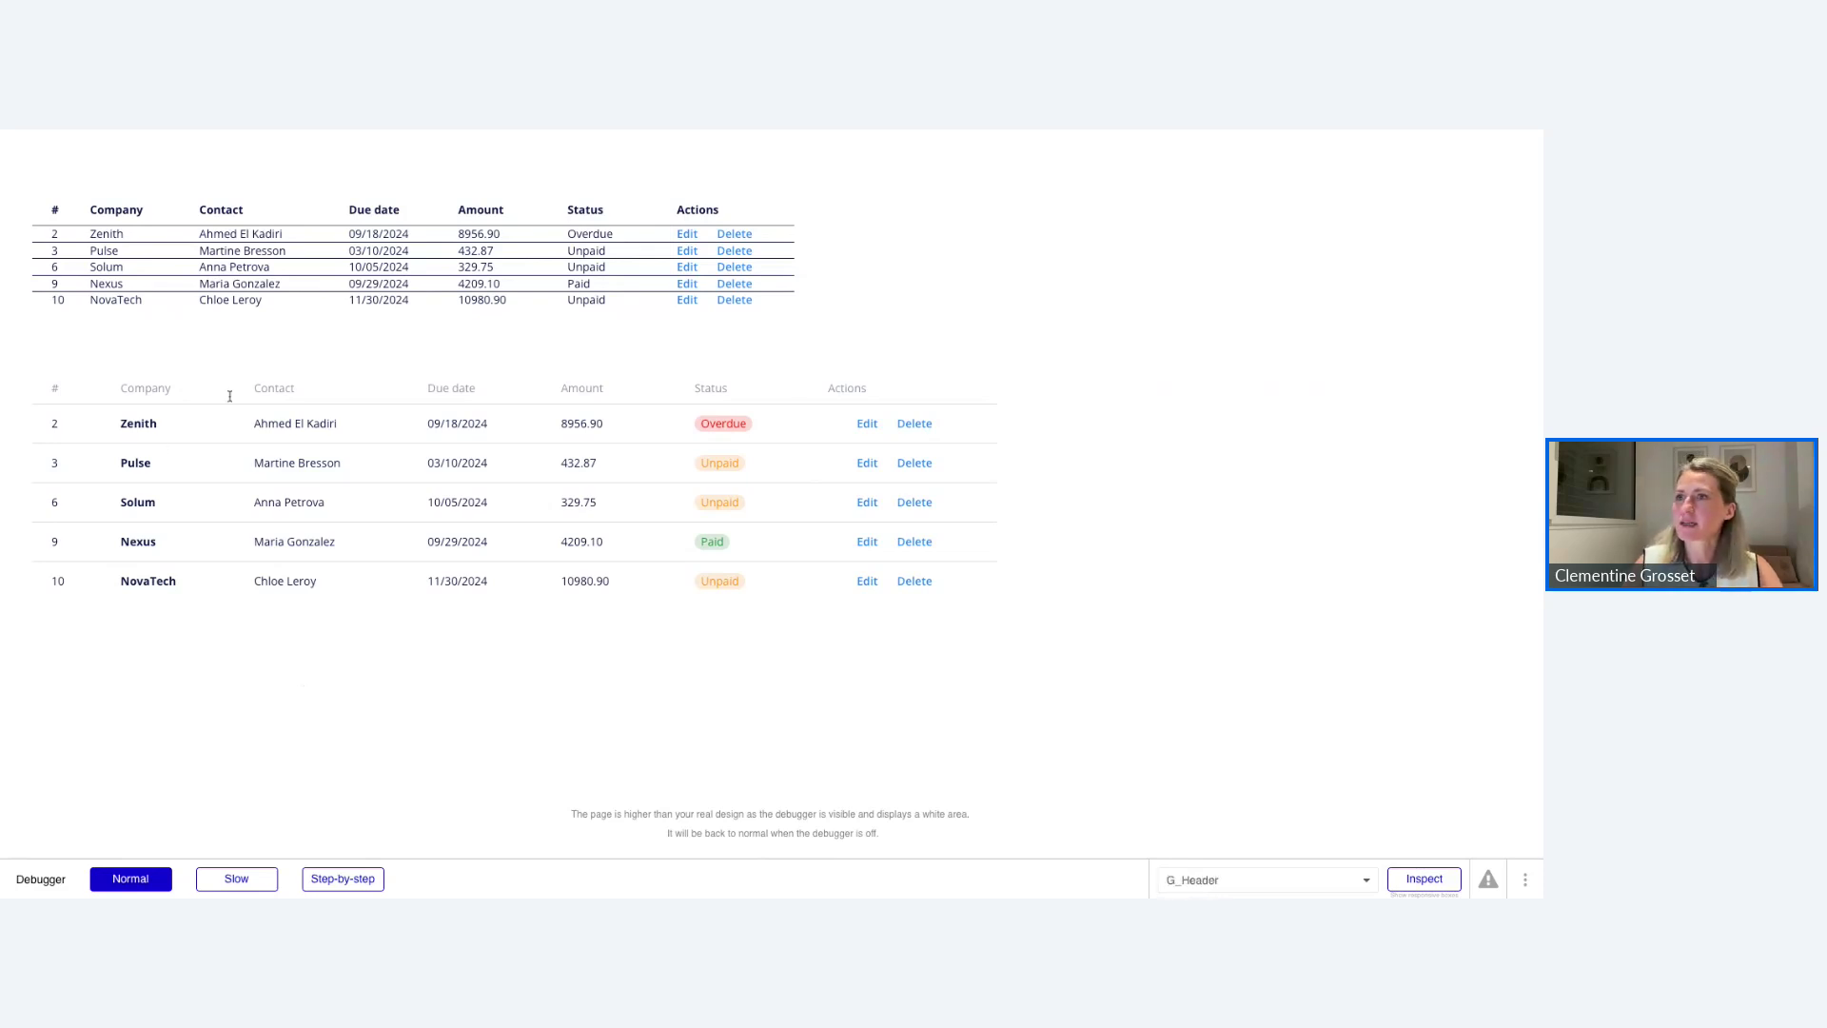
# In the page editor, group the invoice row's Contact text in a row container and set that group's minimum height to 0.
pyautogui.hotkey('ctrl', 'shift', 'Tab')
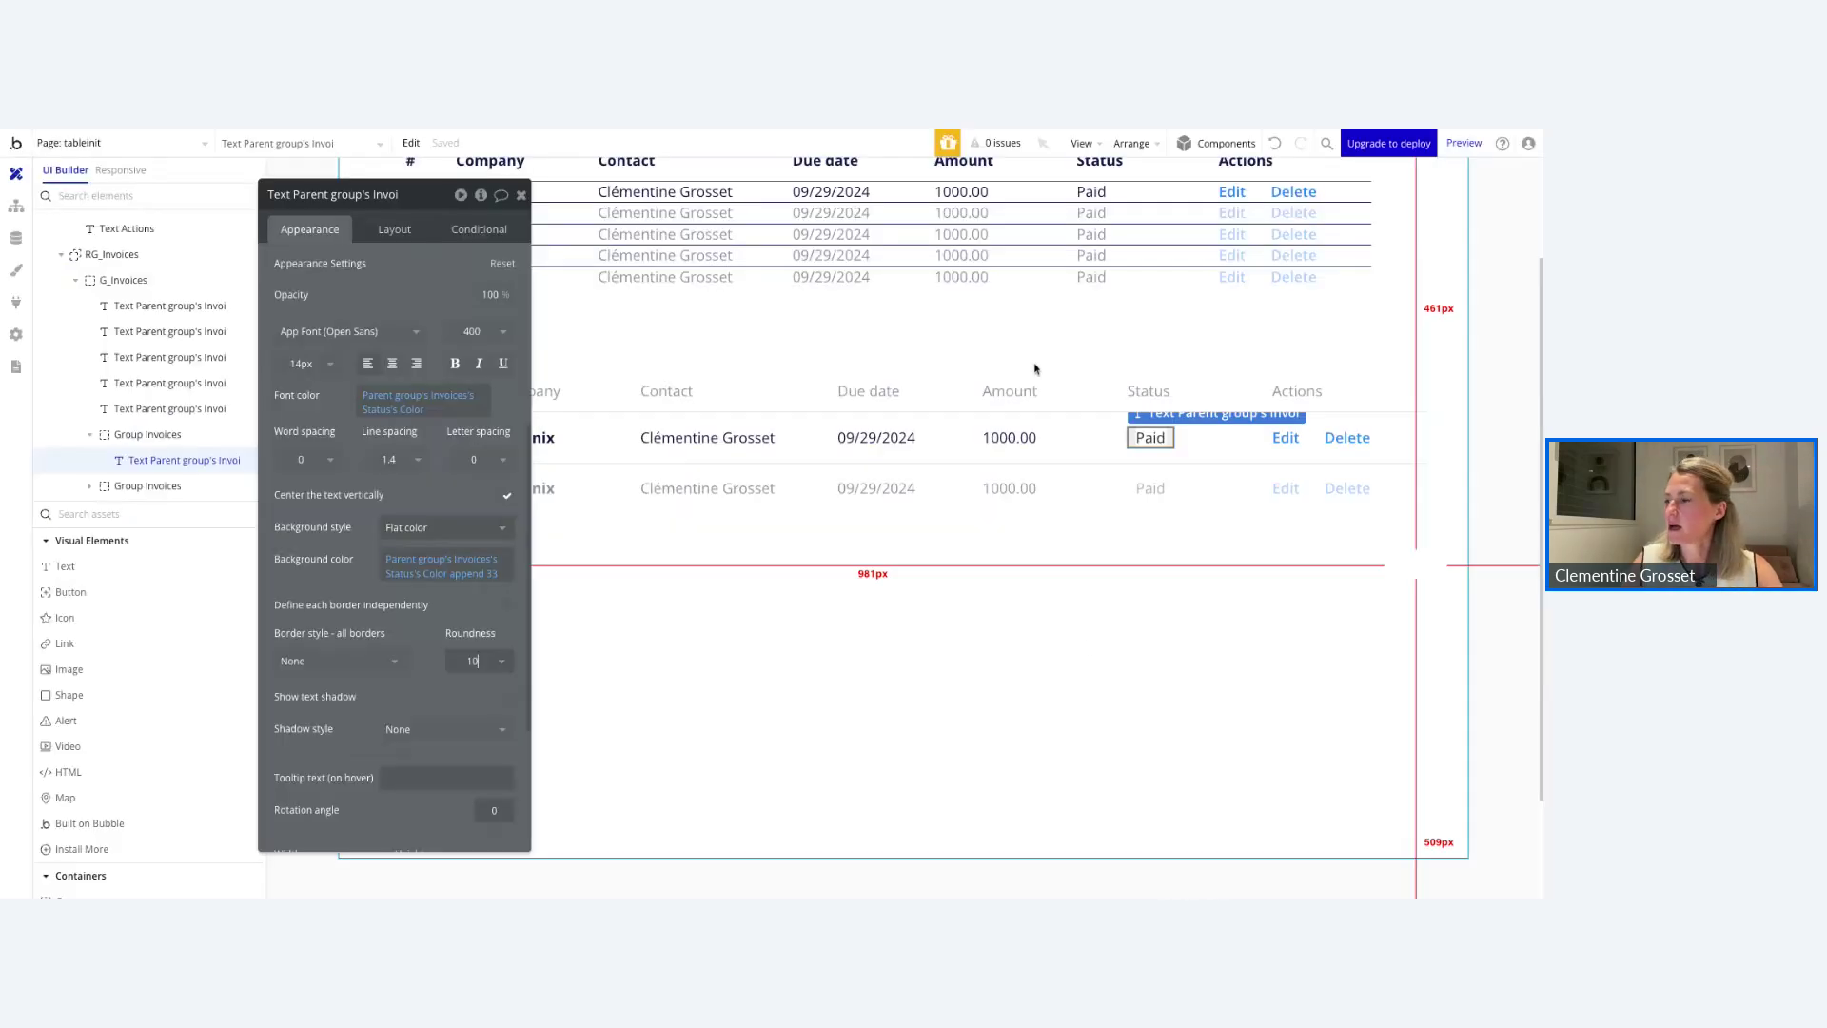
pyautogui.click(1052, 723)
pyautogui.click(522, 195)
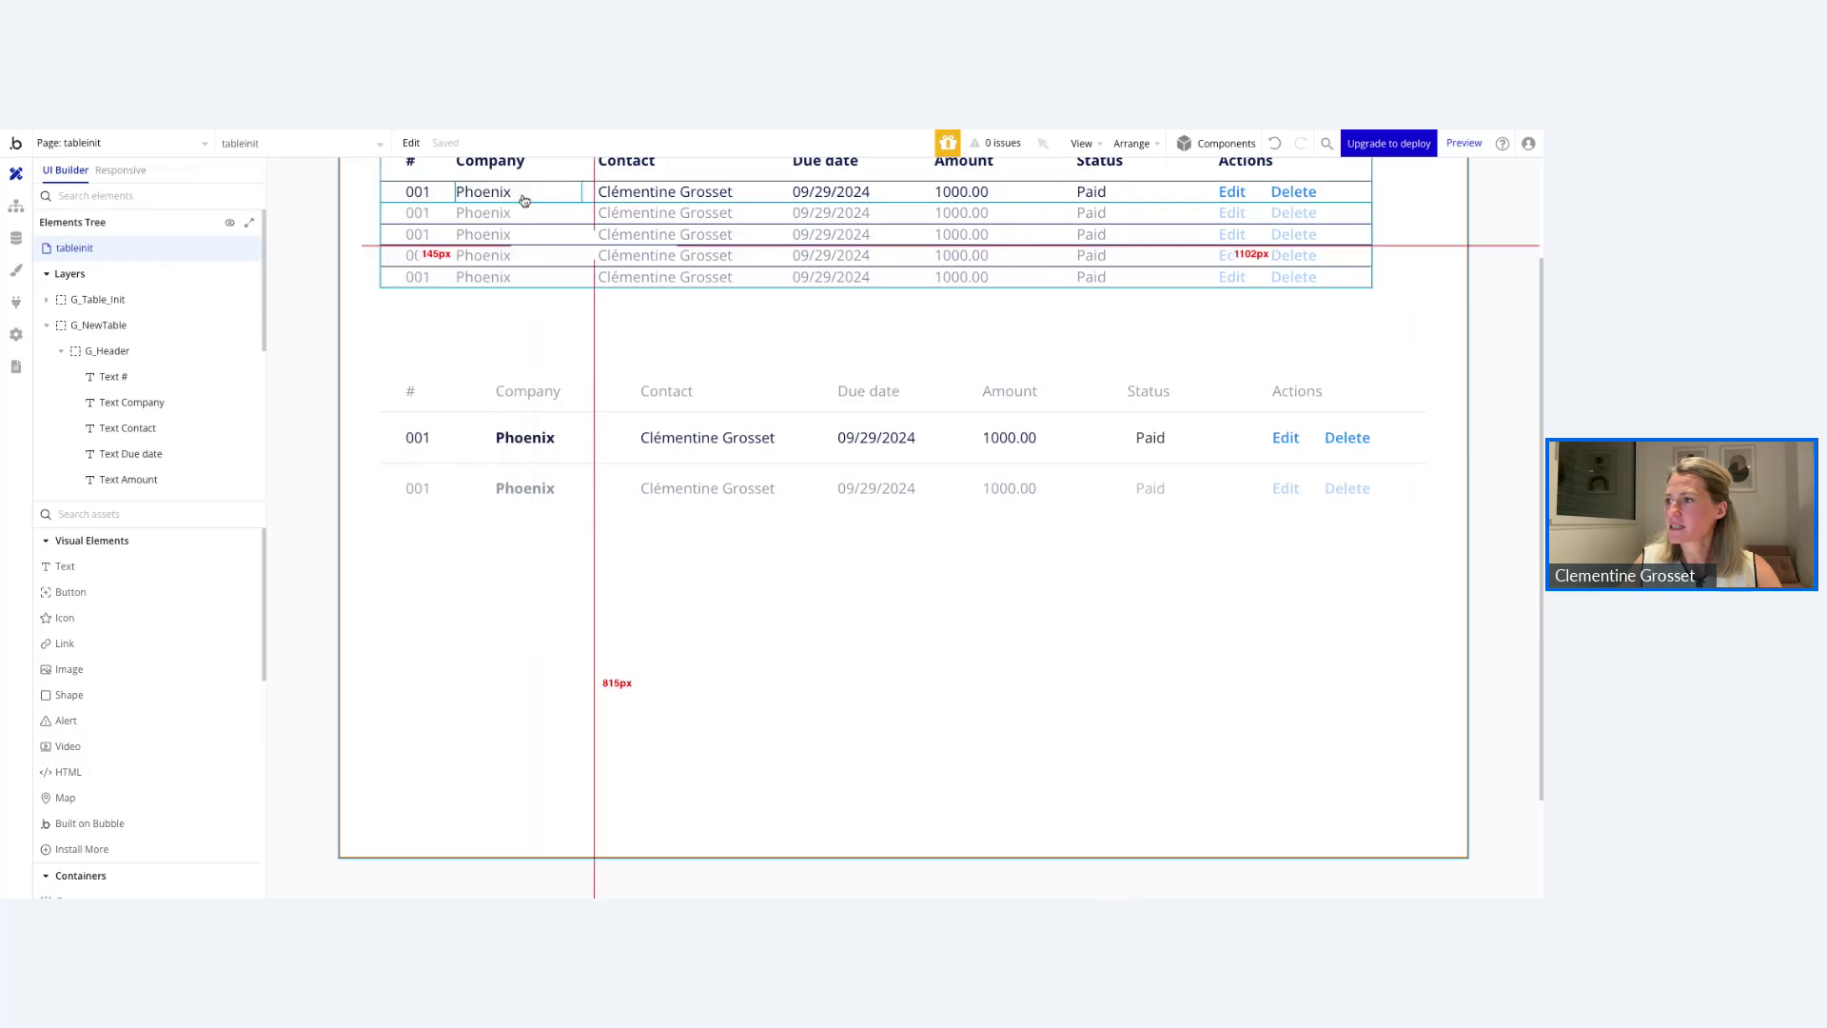
pyautogui.click(681, 445)
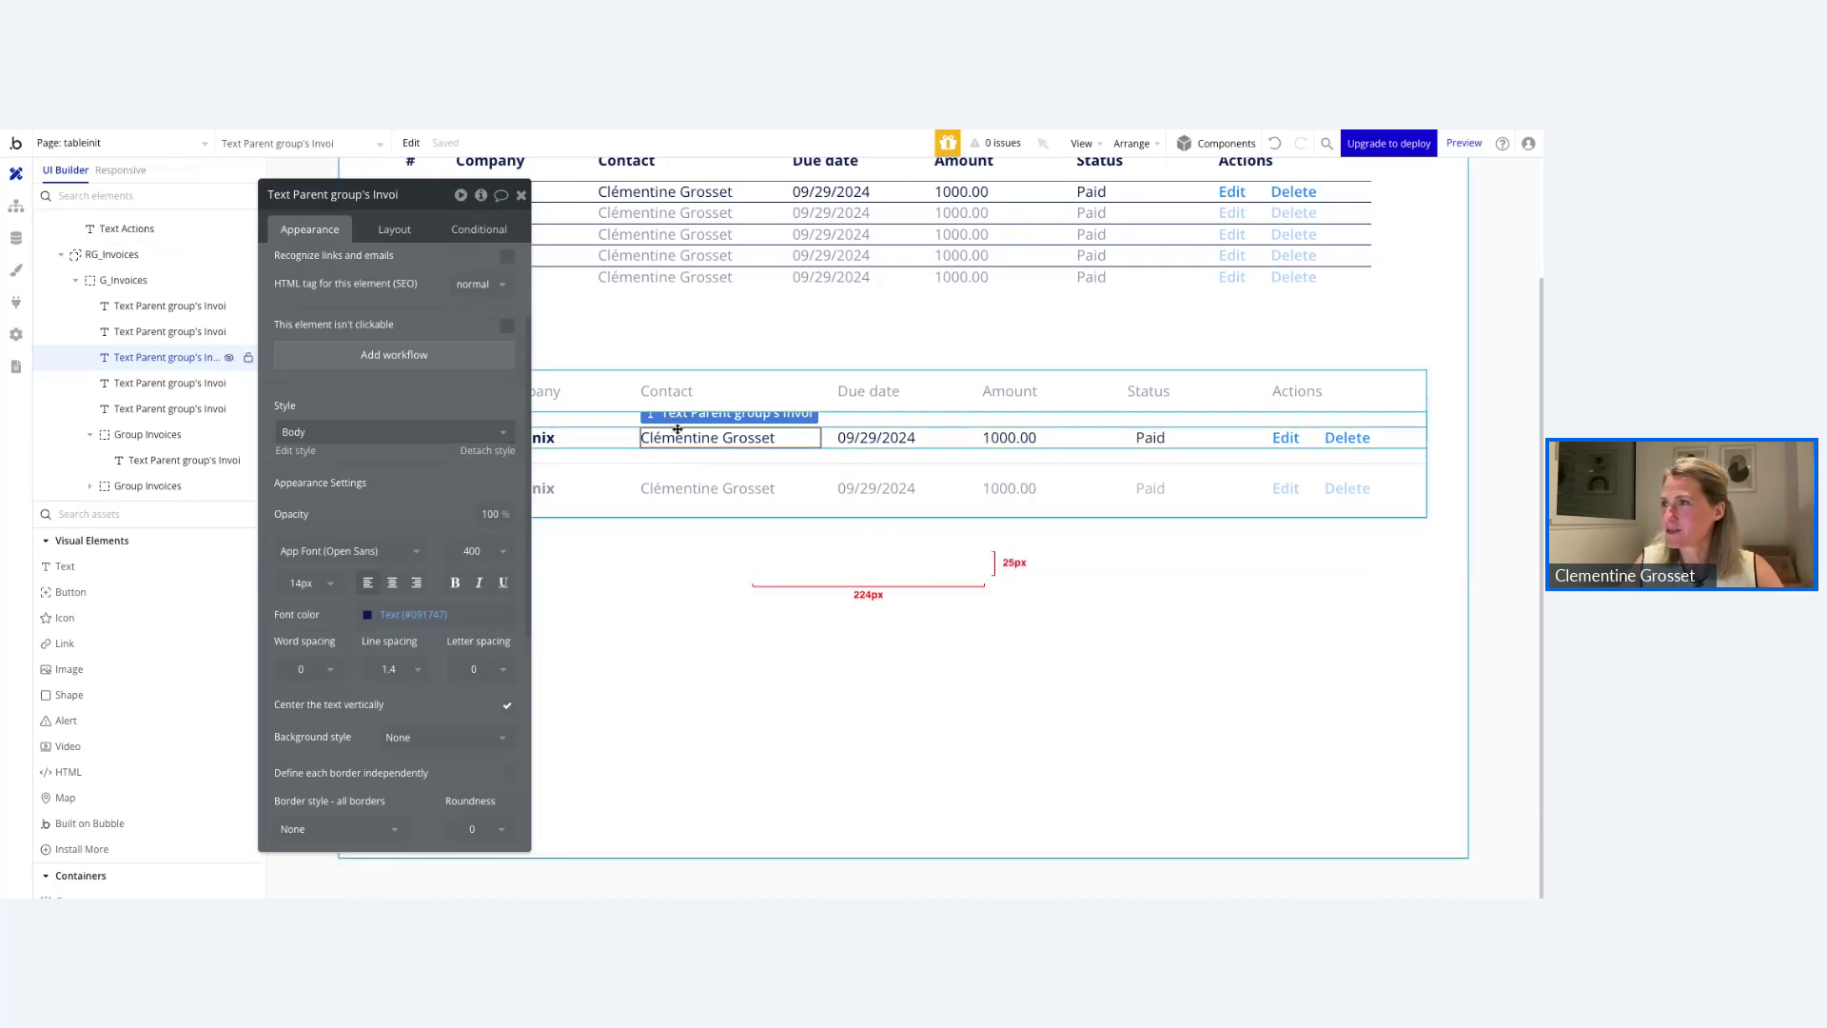
pyautogui.rightClick(670, 438)
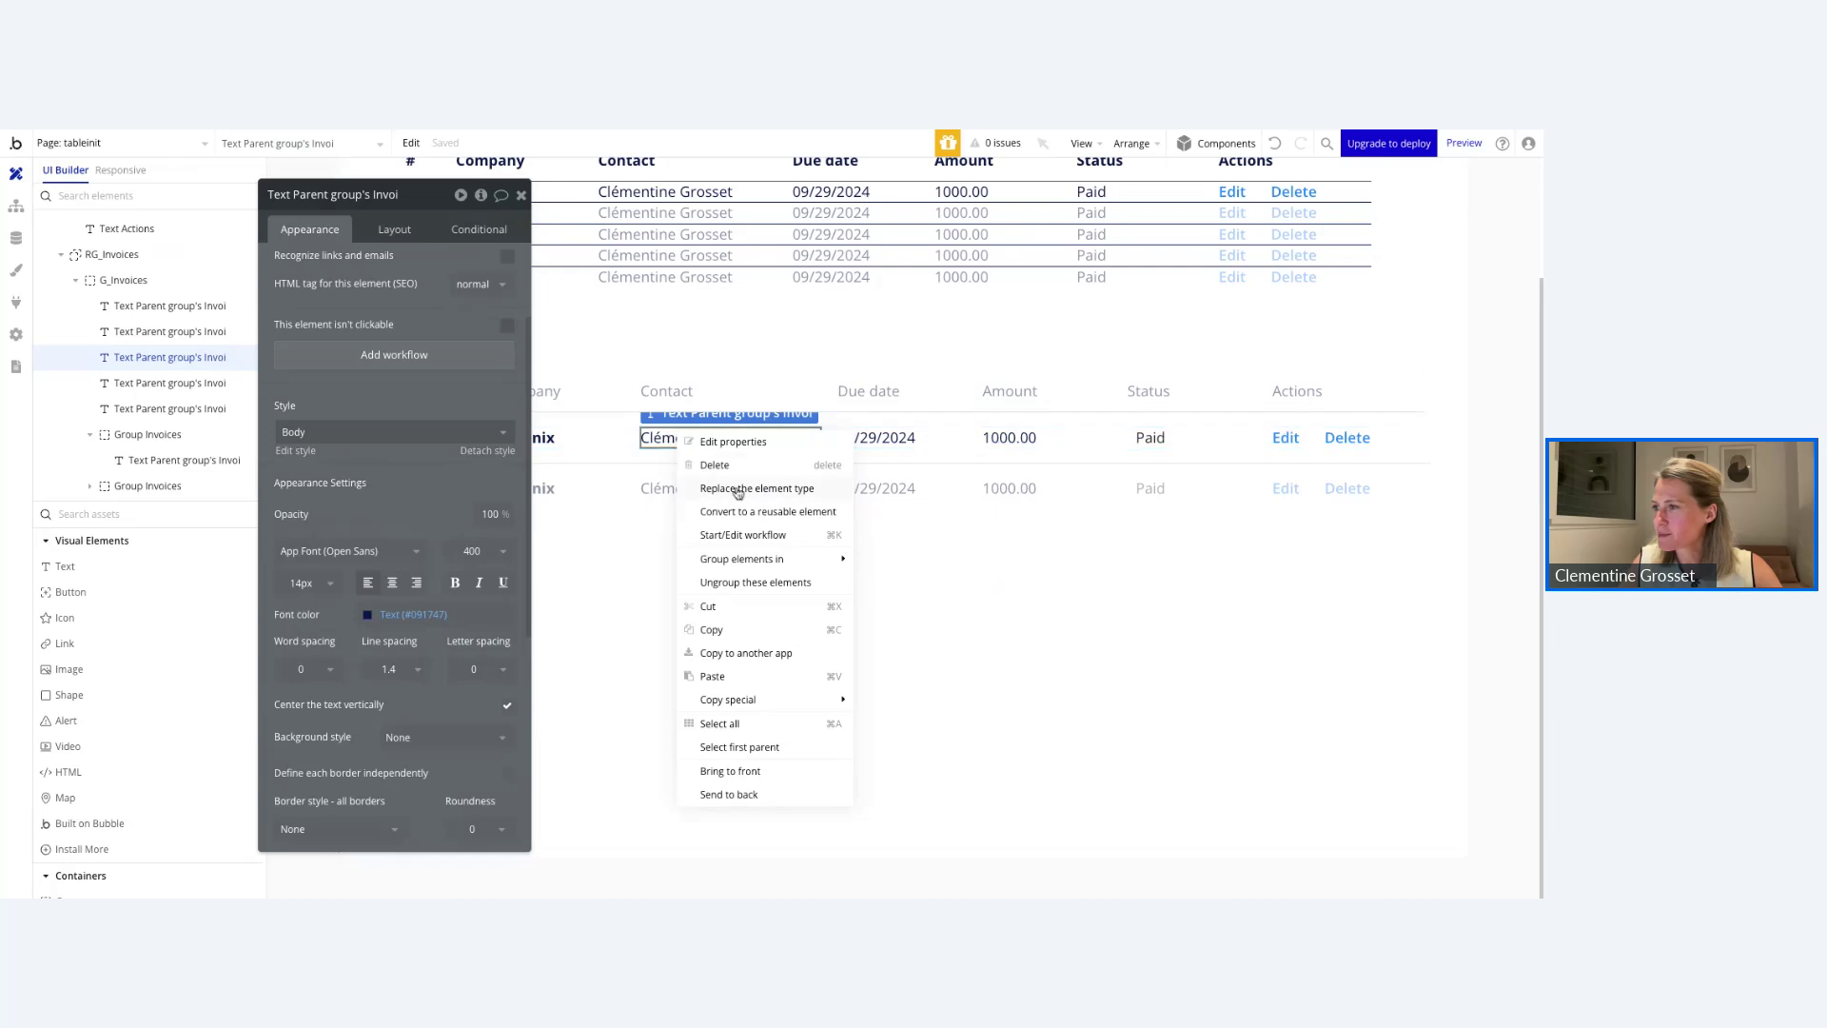
pyautogui.moveTo(761, 562)
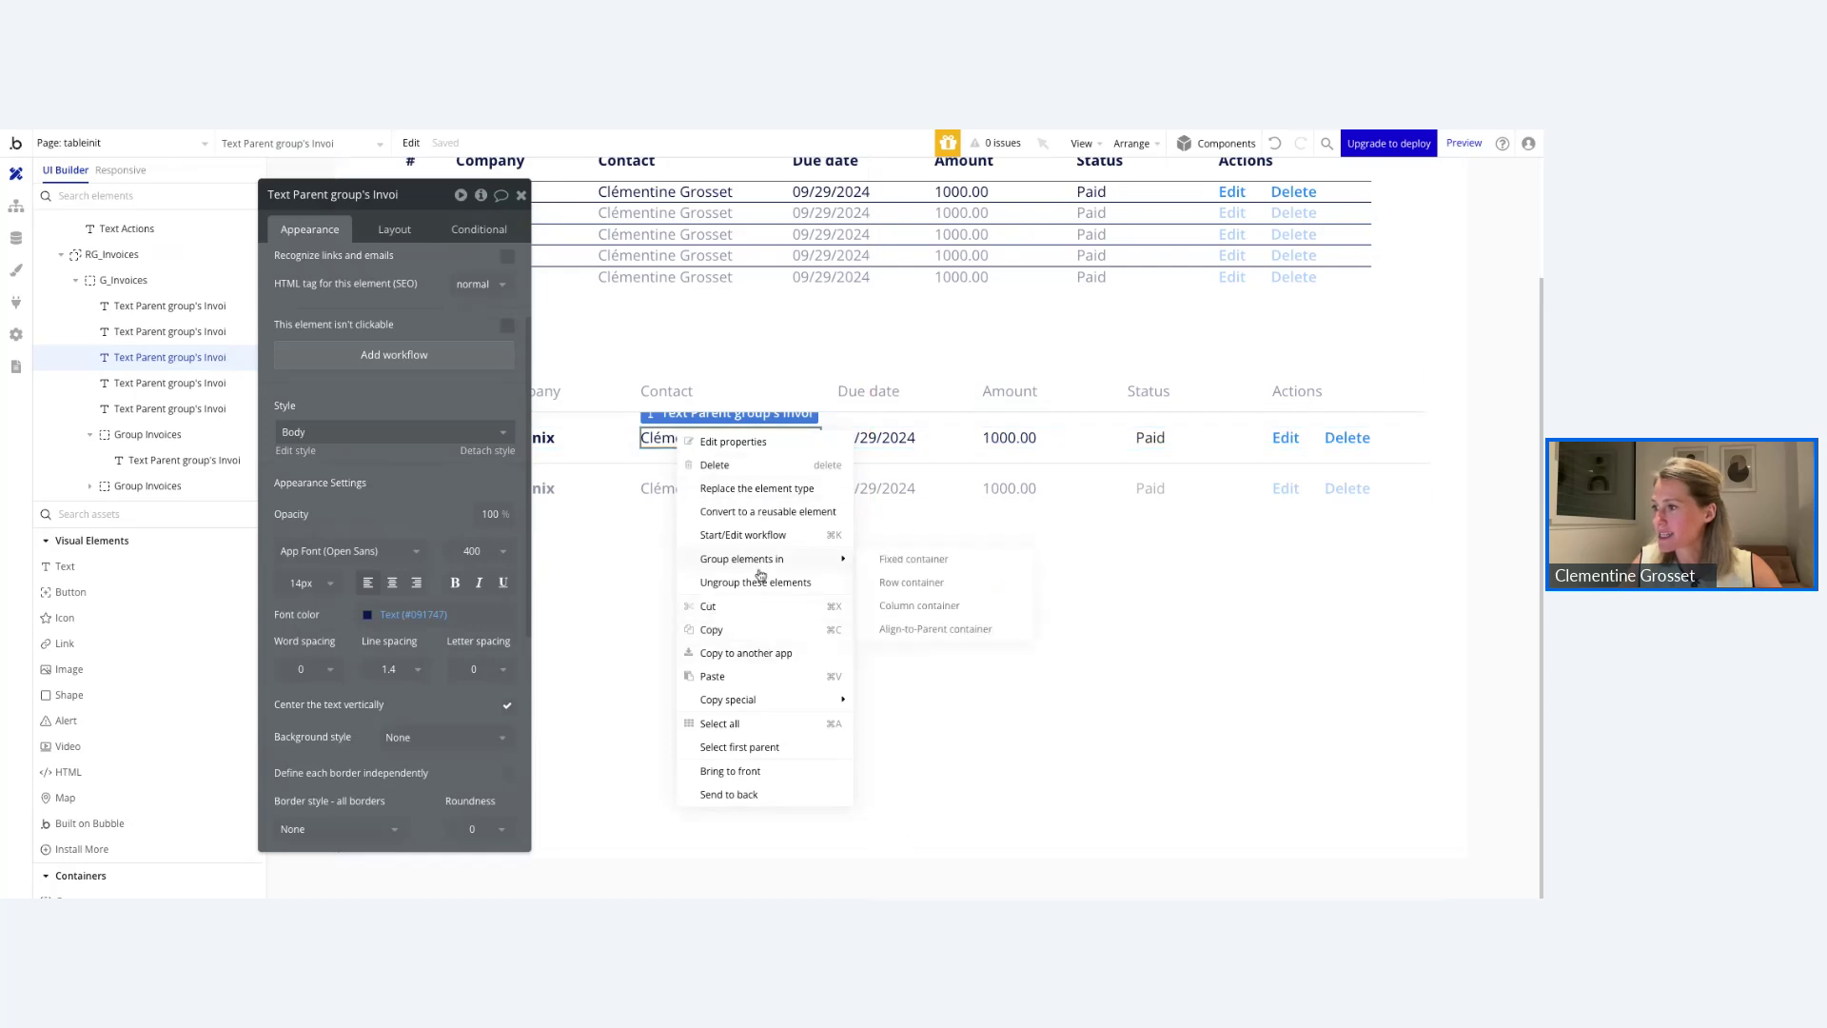
pyautogui.click(904, 559)
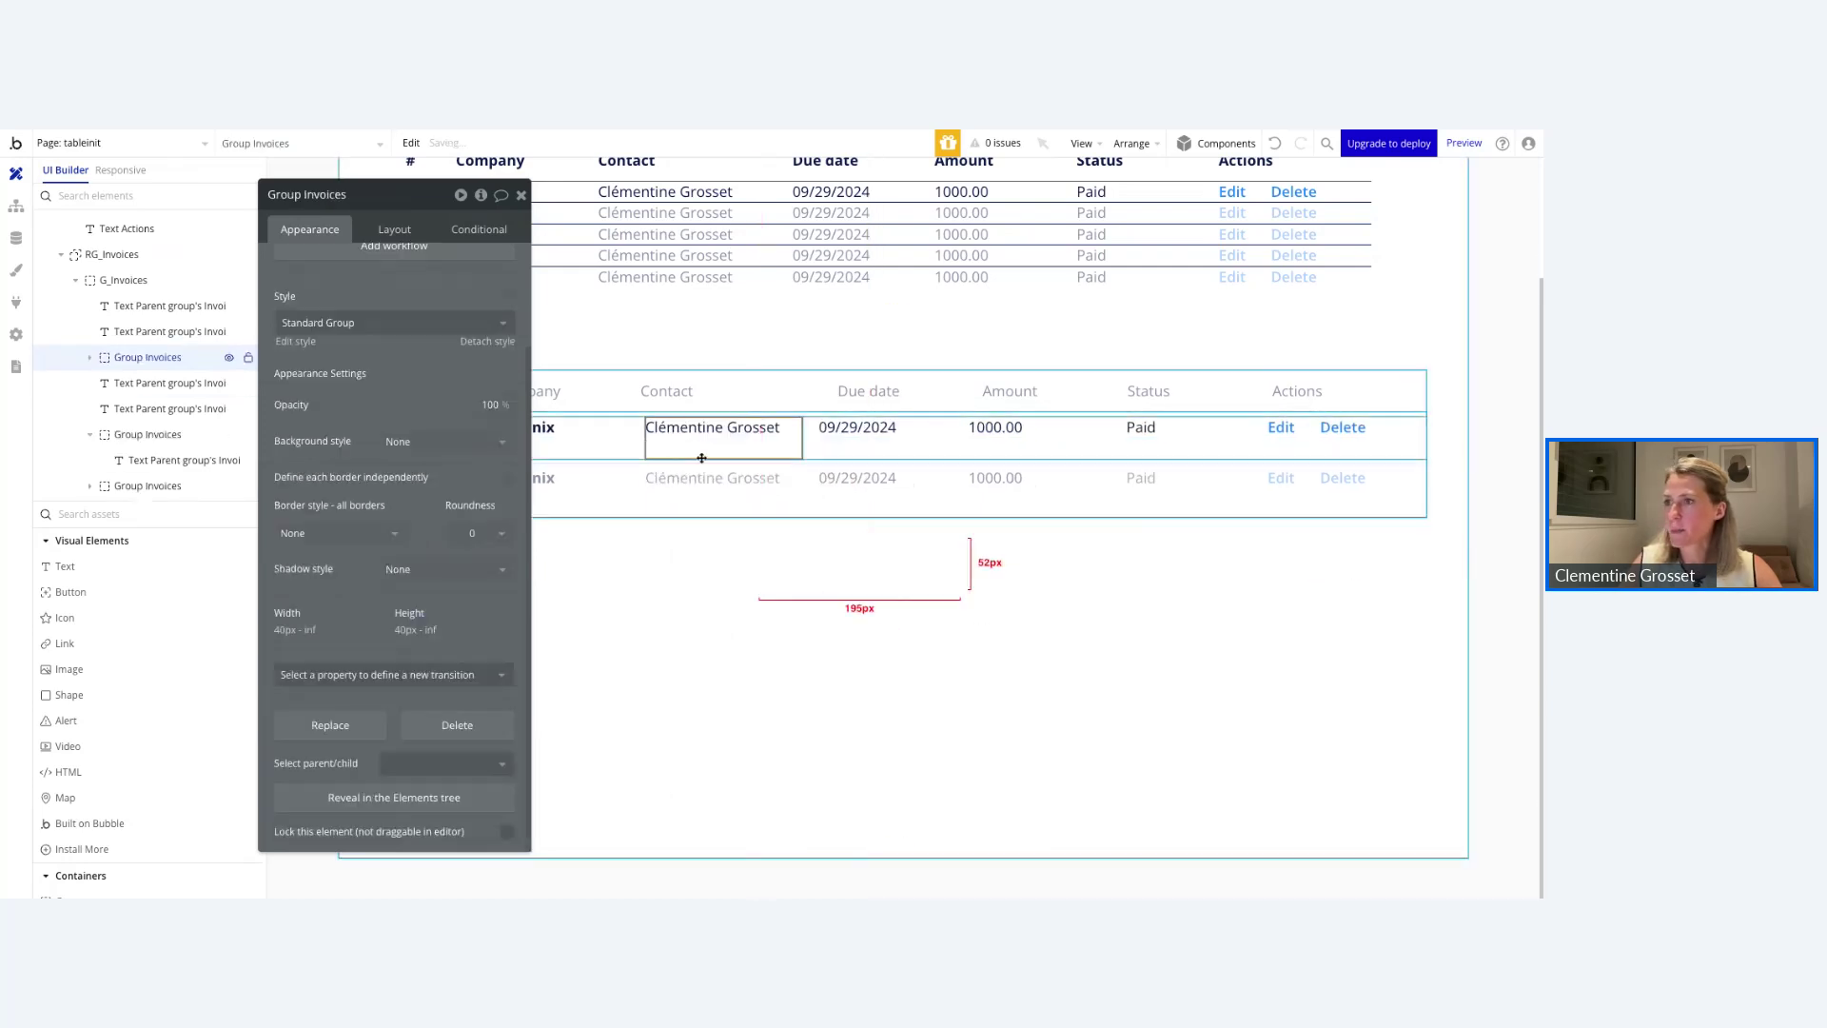
pyautogui.click(395, 232)
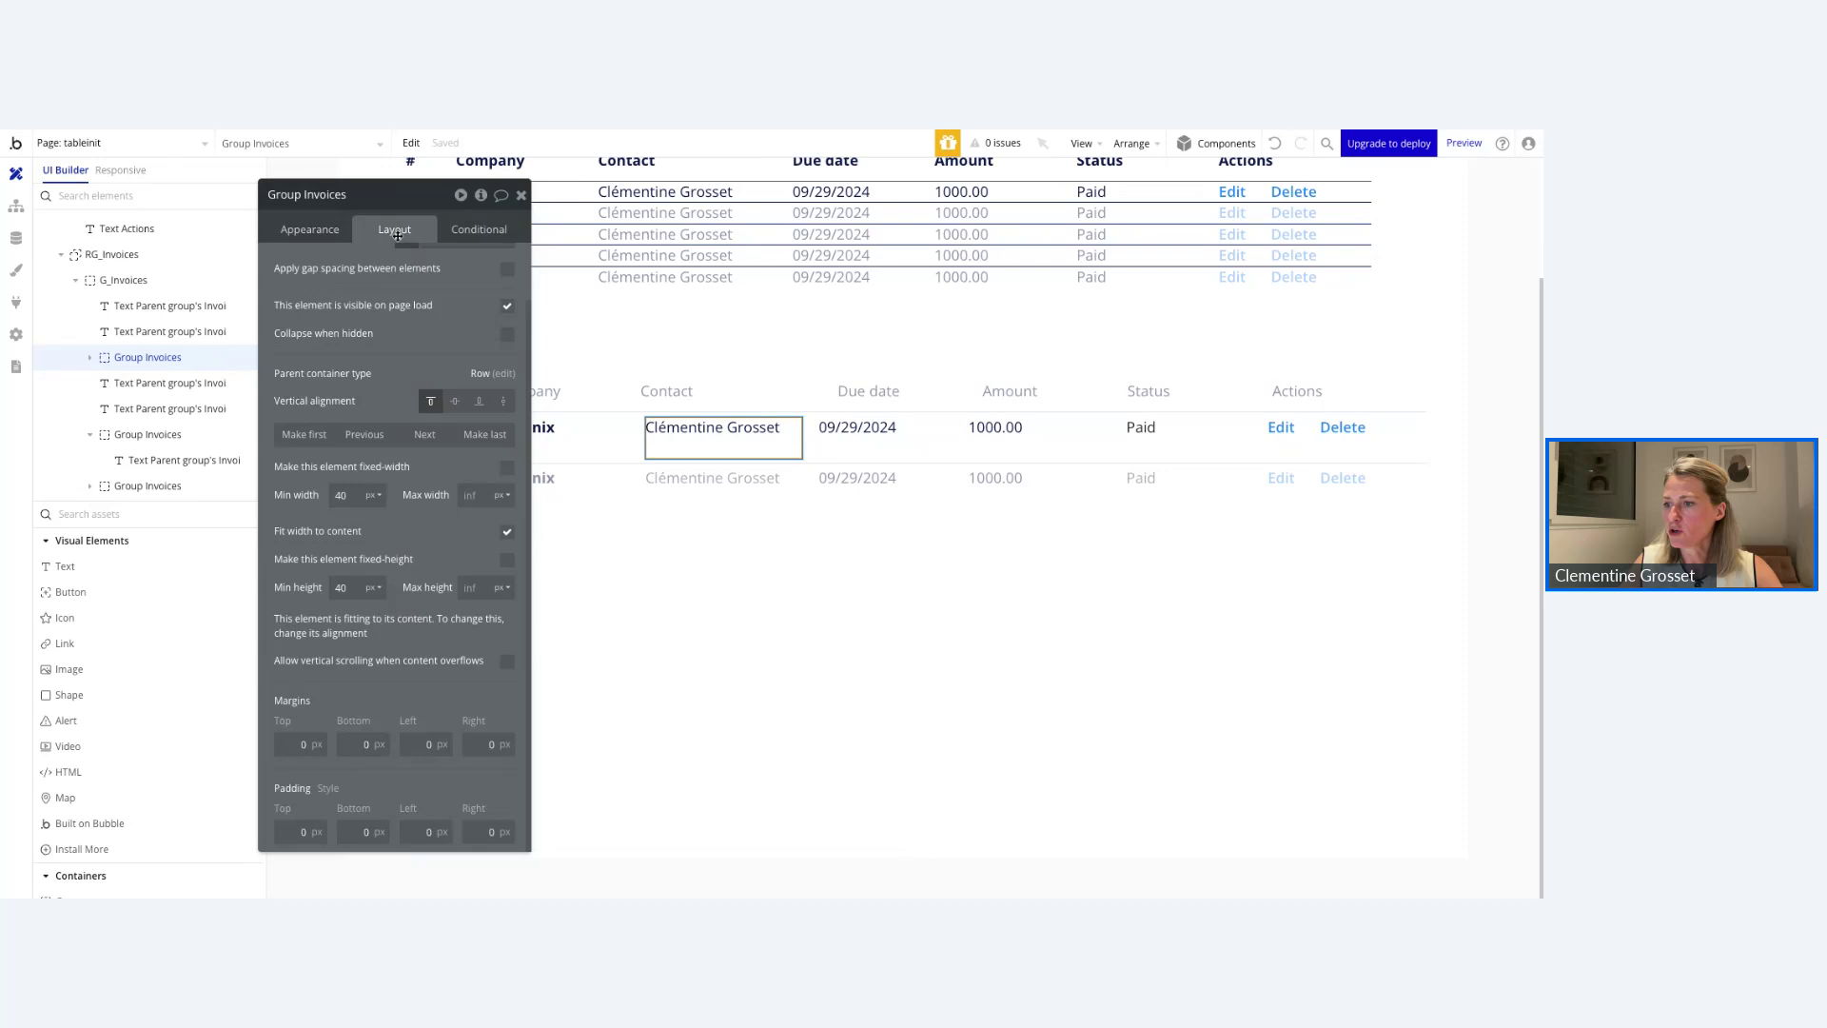
pyautogui.click(341, 588)
pyautogui.press('BackSpace')
pyautogui.press('BackSpace')
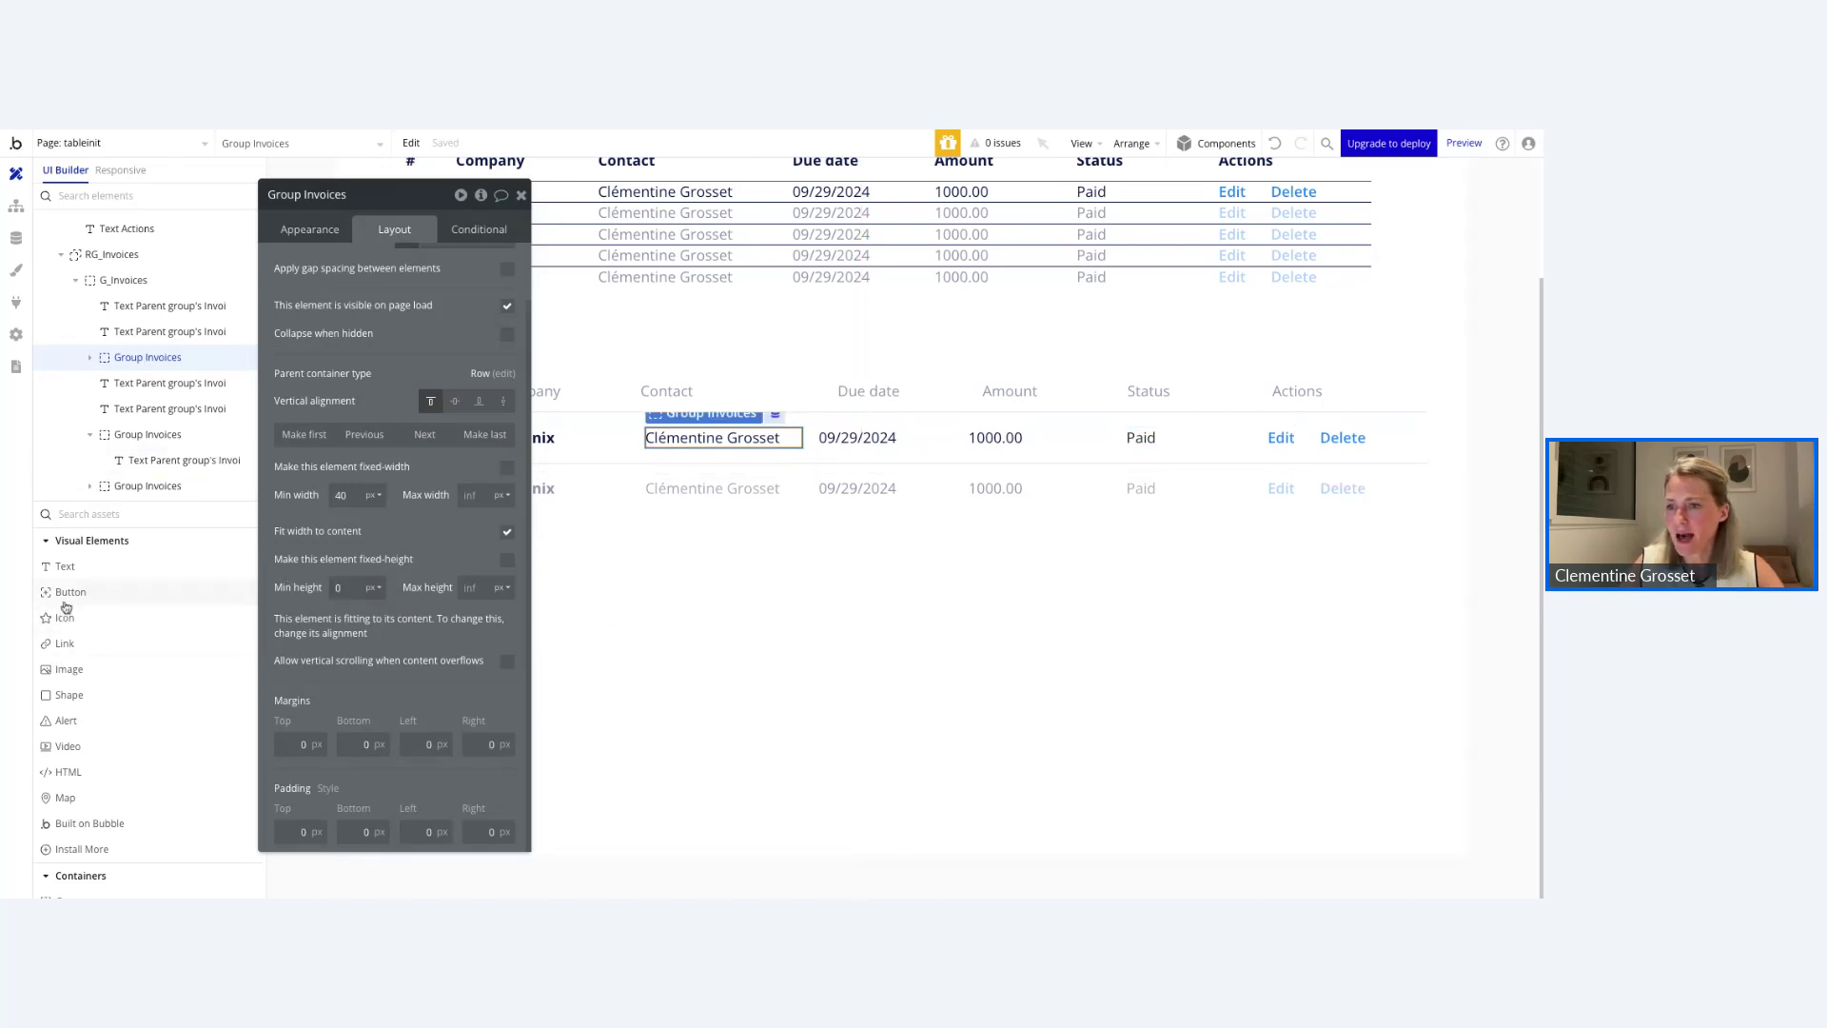
# Add an image before the Contact text in its group, with a fixed width of 24 px and a fixed 1:1 aspect ratio.
pyautogui.click(76, 671)
pyautogui.moveTo(79, 673); pyautogui.dragTo(173, 365)
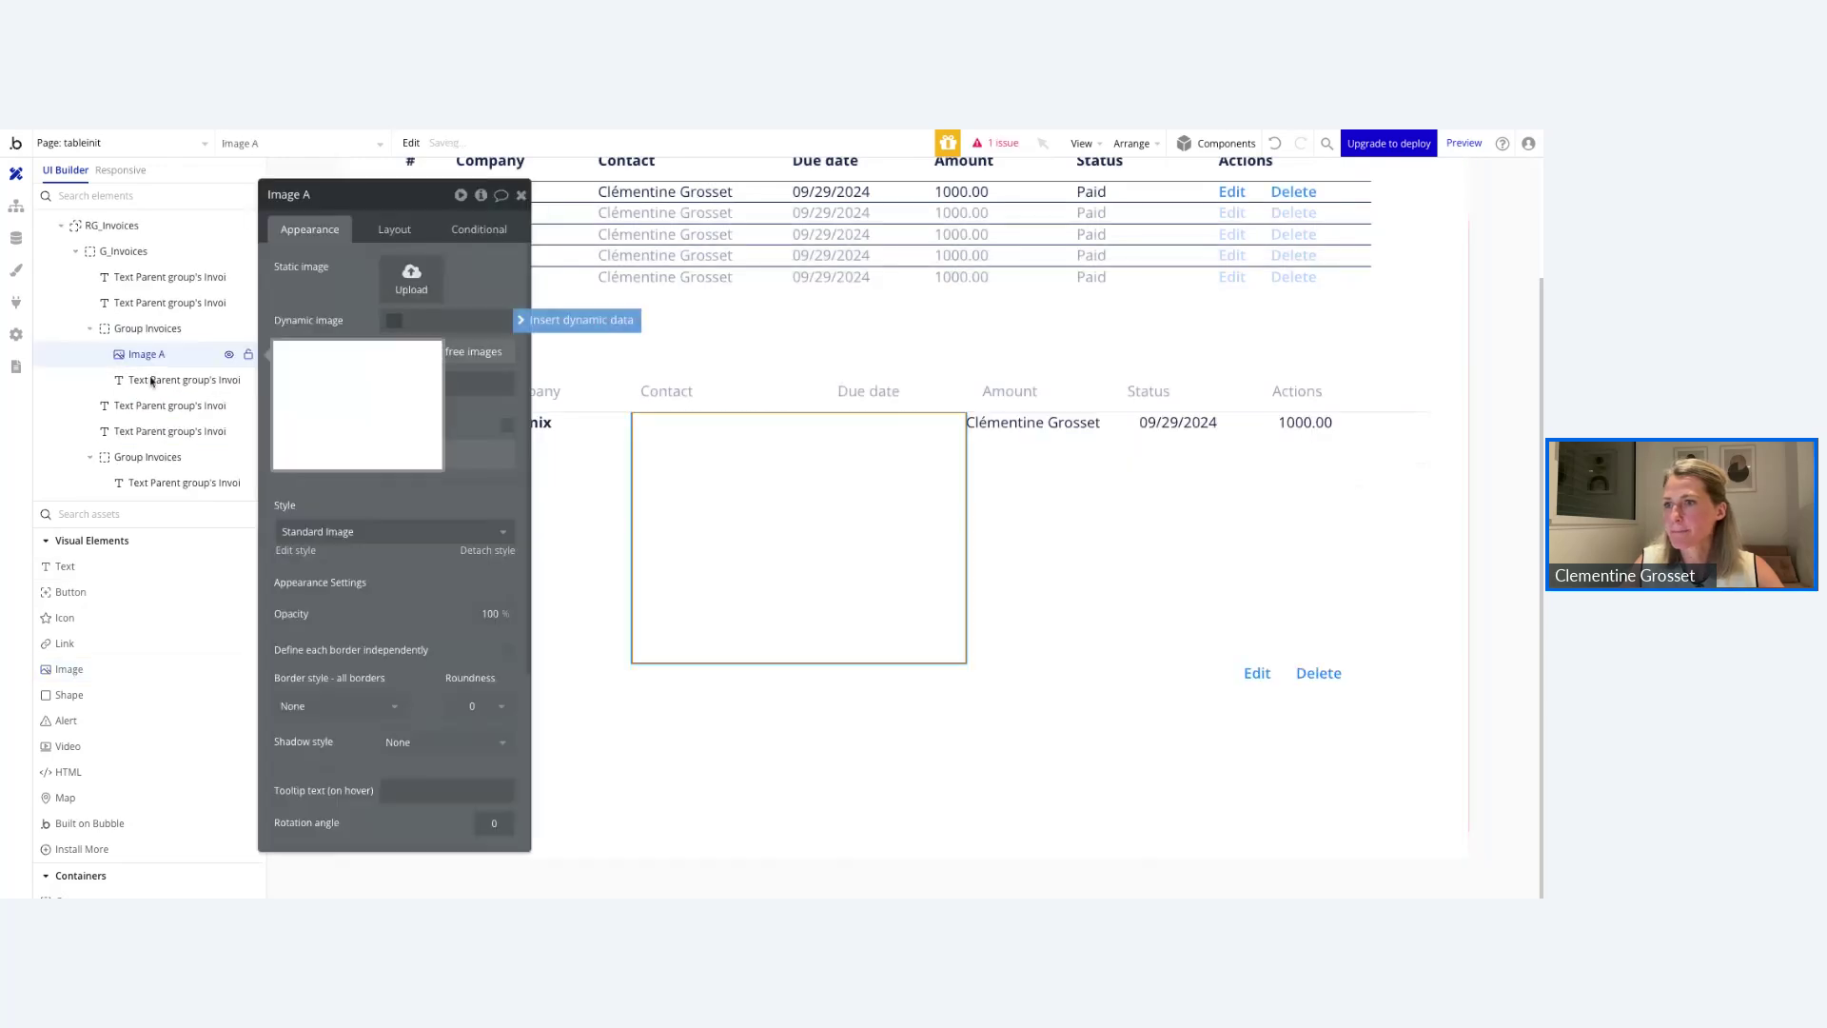
pyautogui.click(394, 238)
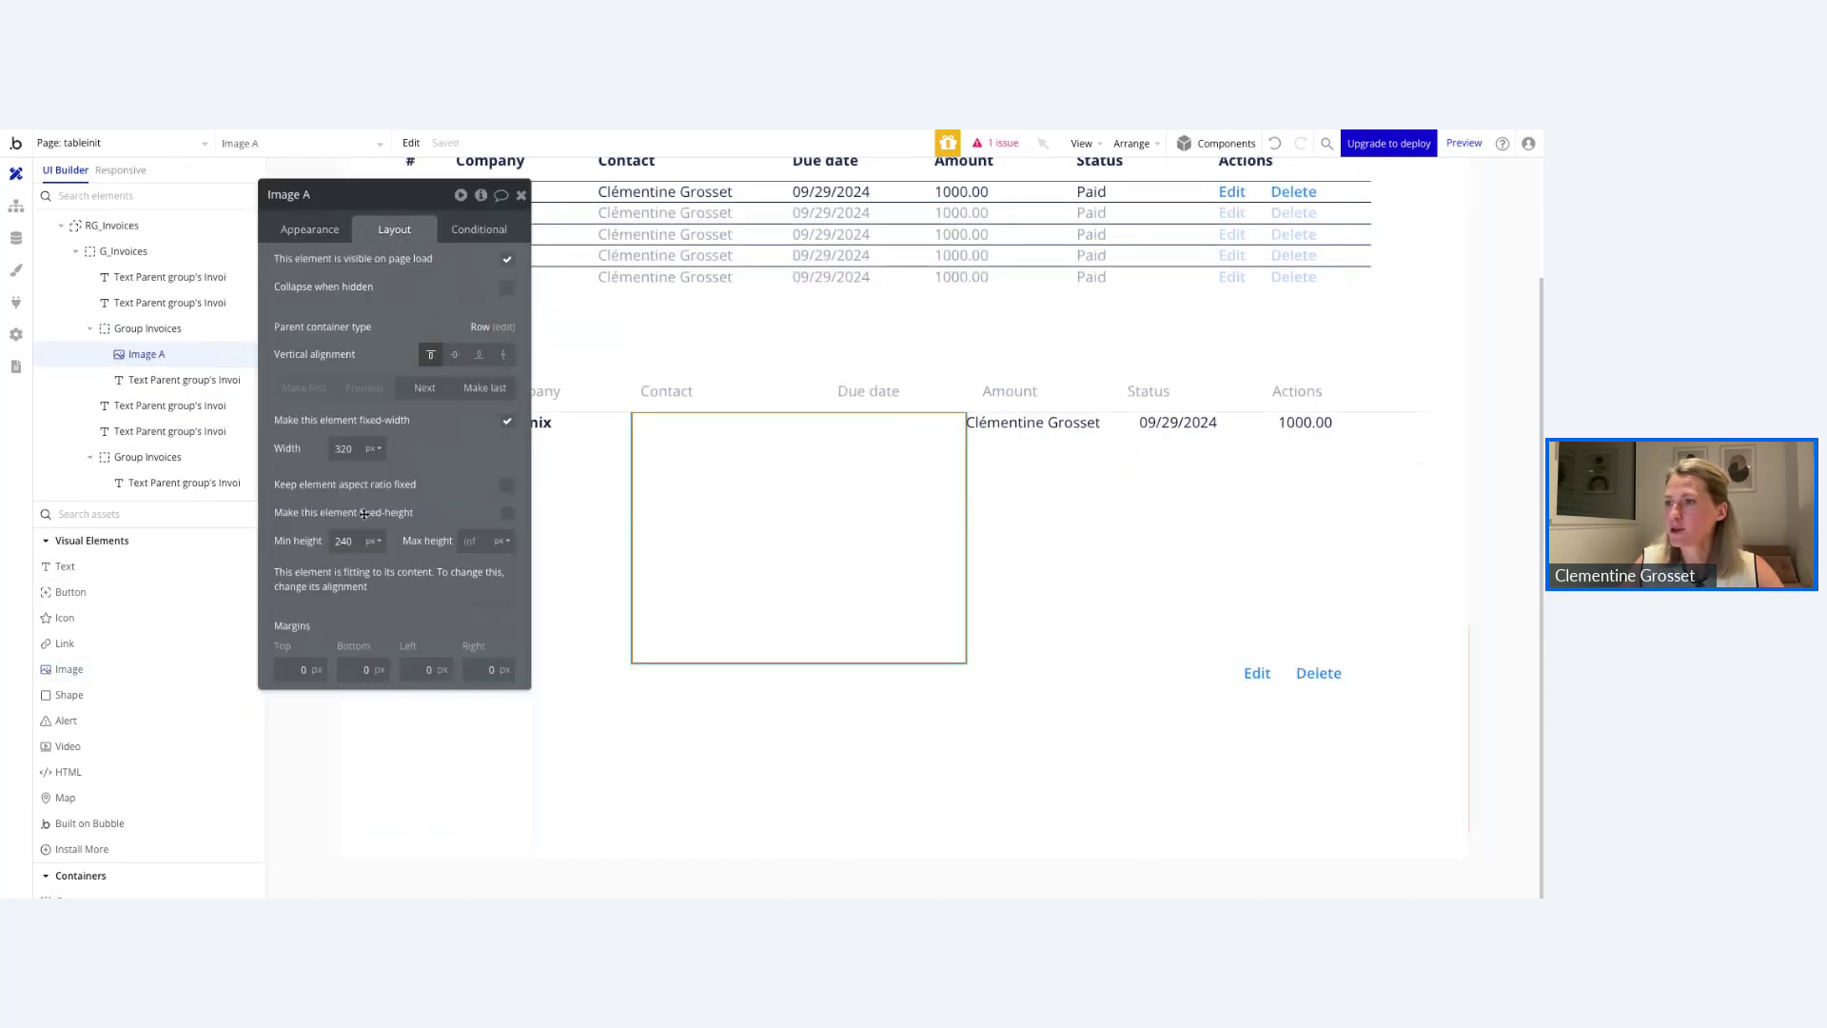
pyautogui.press('BackSpace')
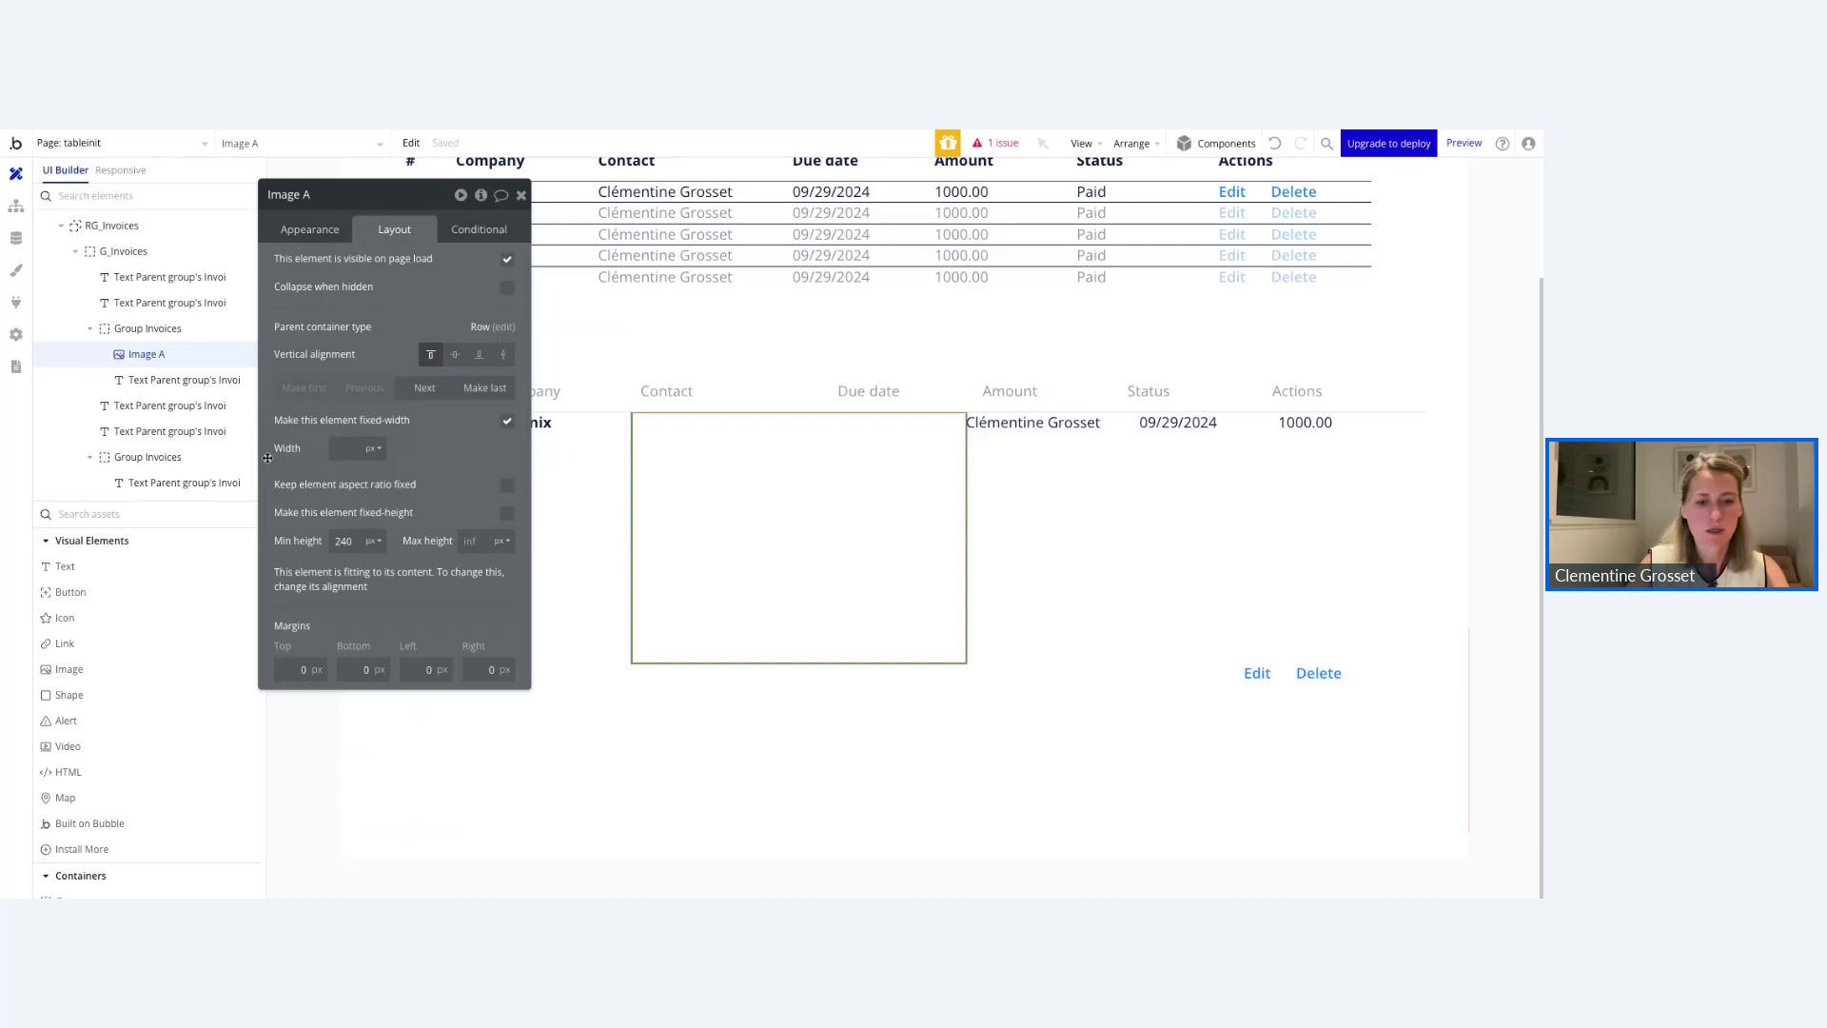
pyautogui.write('24')
pyautogui.press('Tab')
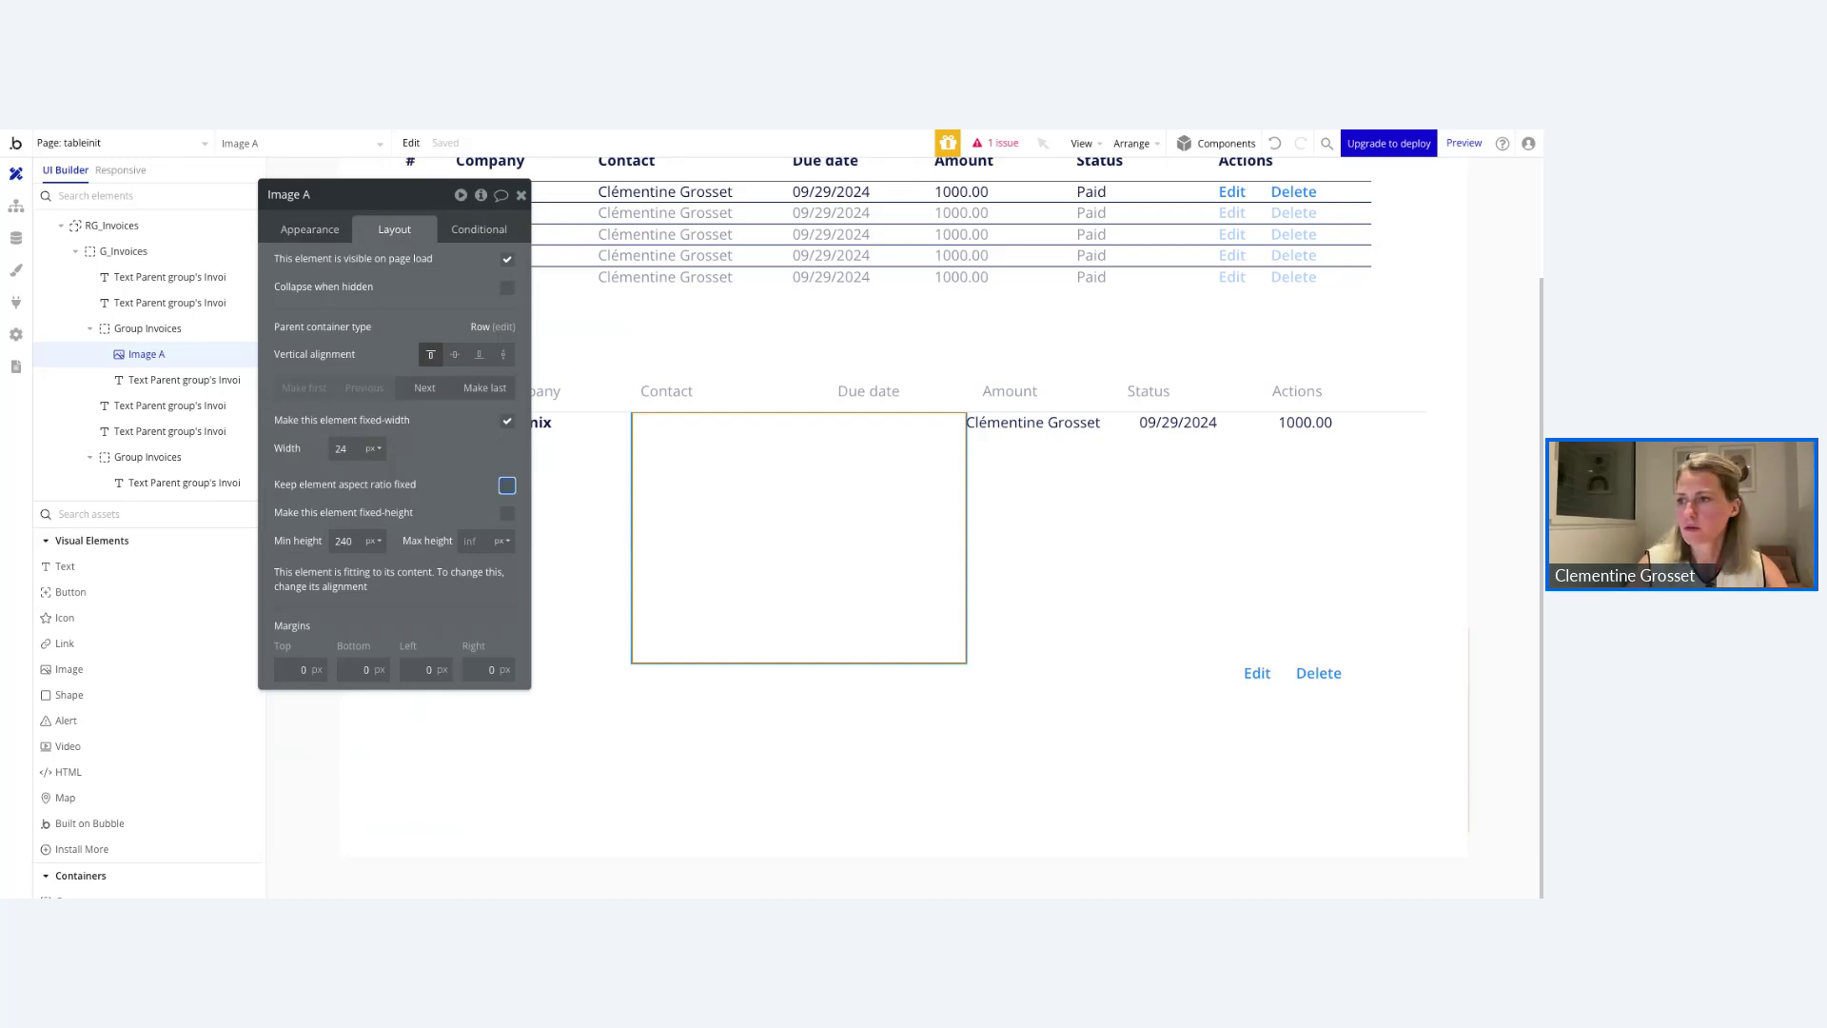
pyautogui.click(508, 486)
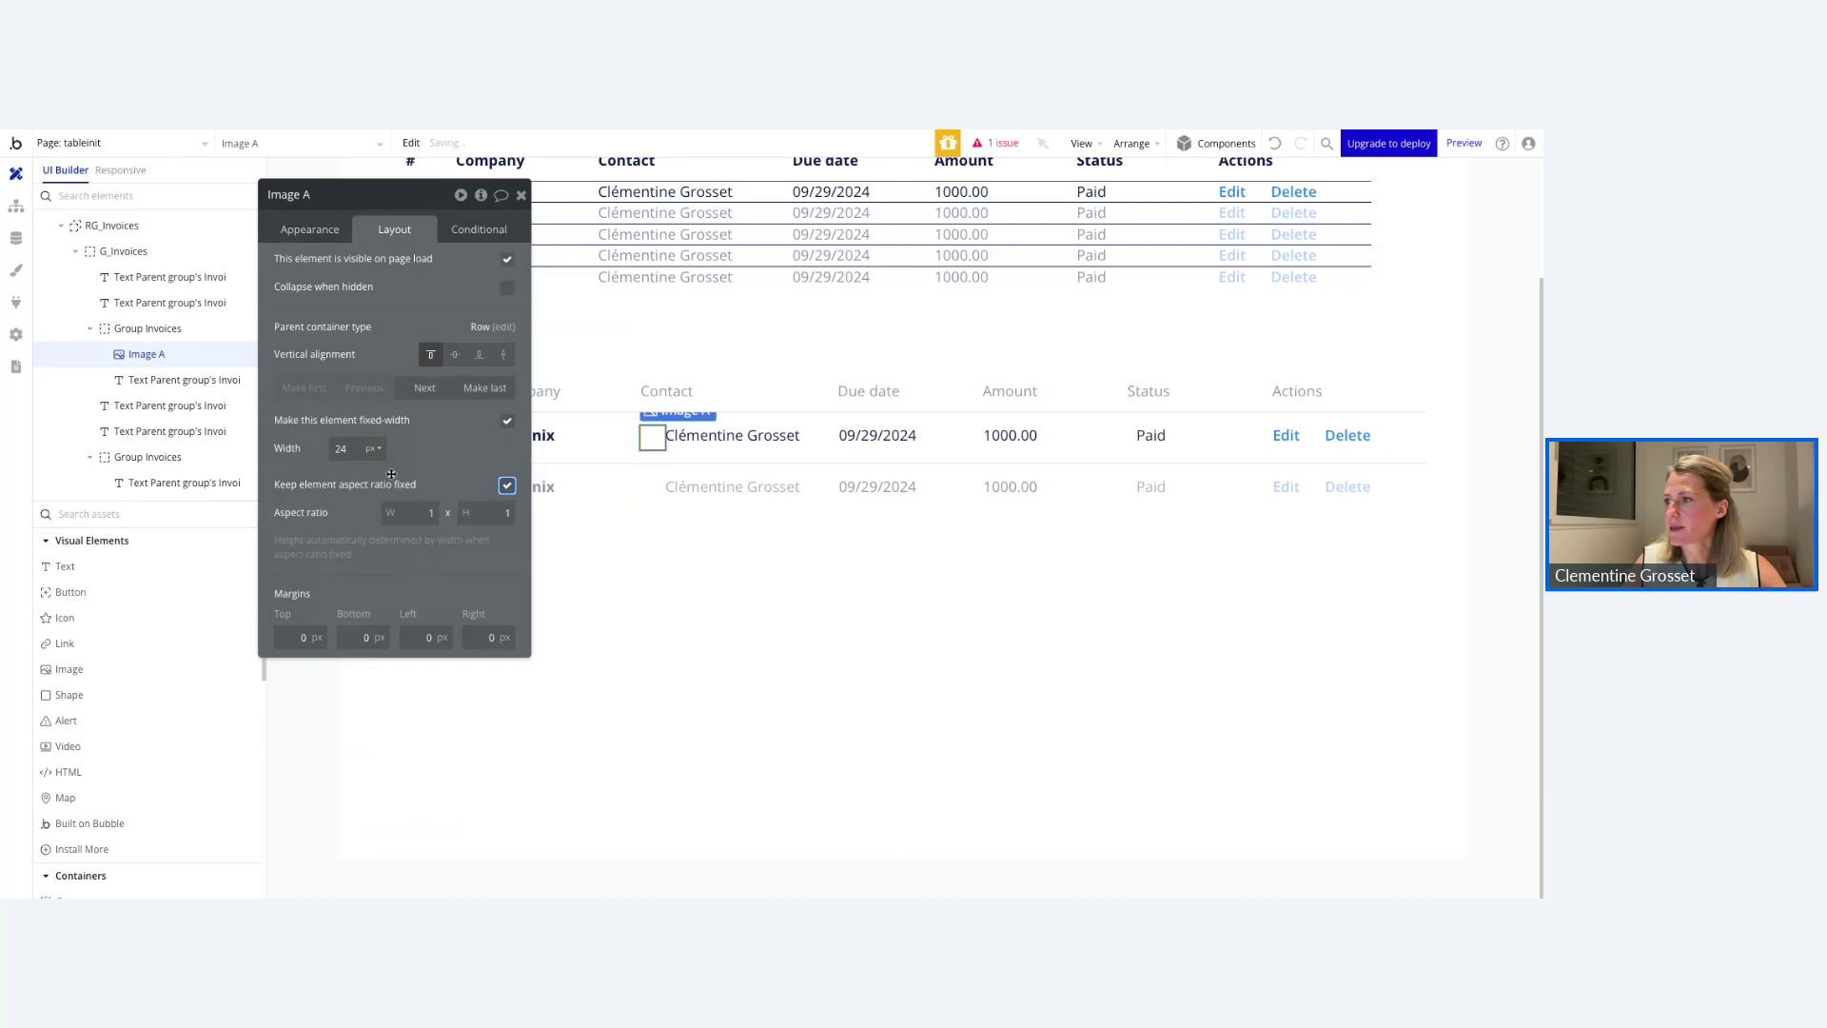
# Center the Contact text vertically within its group.
pyautogui.click(694, 444)
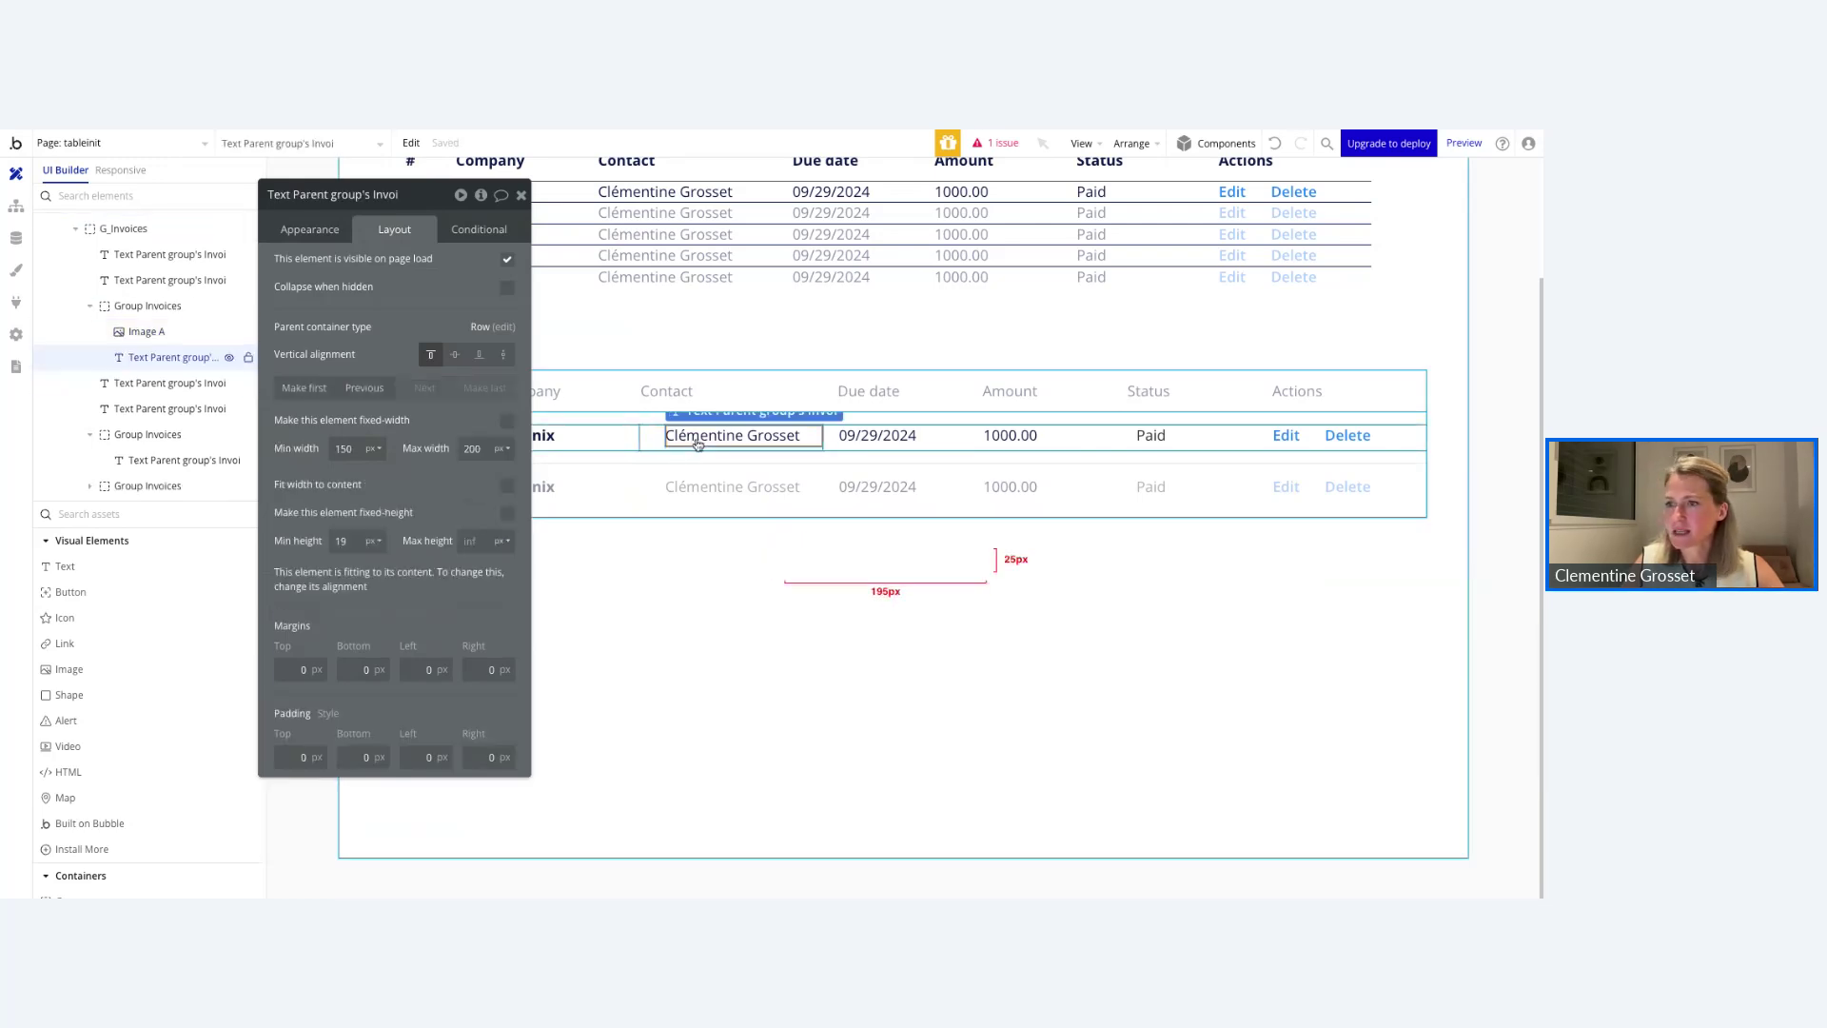
pyautogui.click(456, 355)
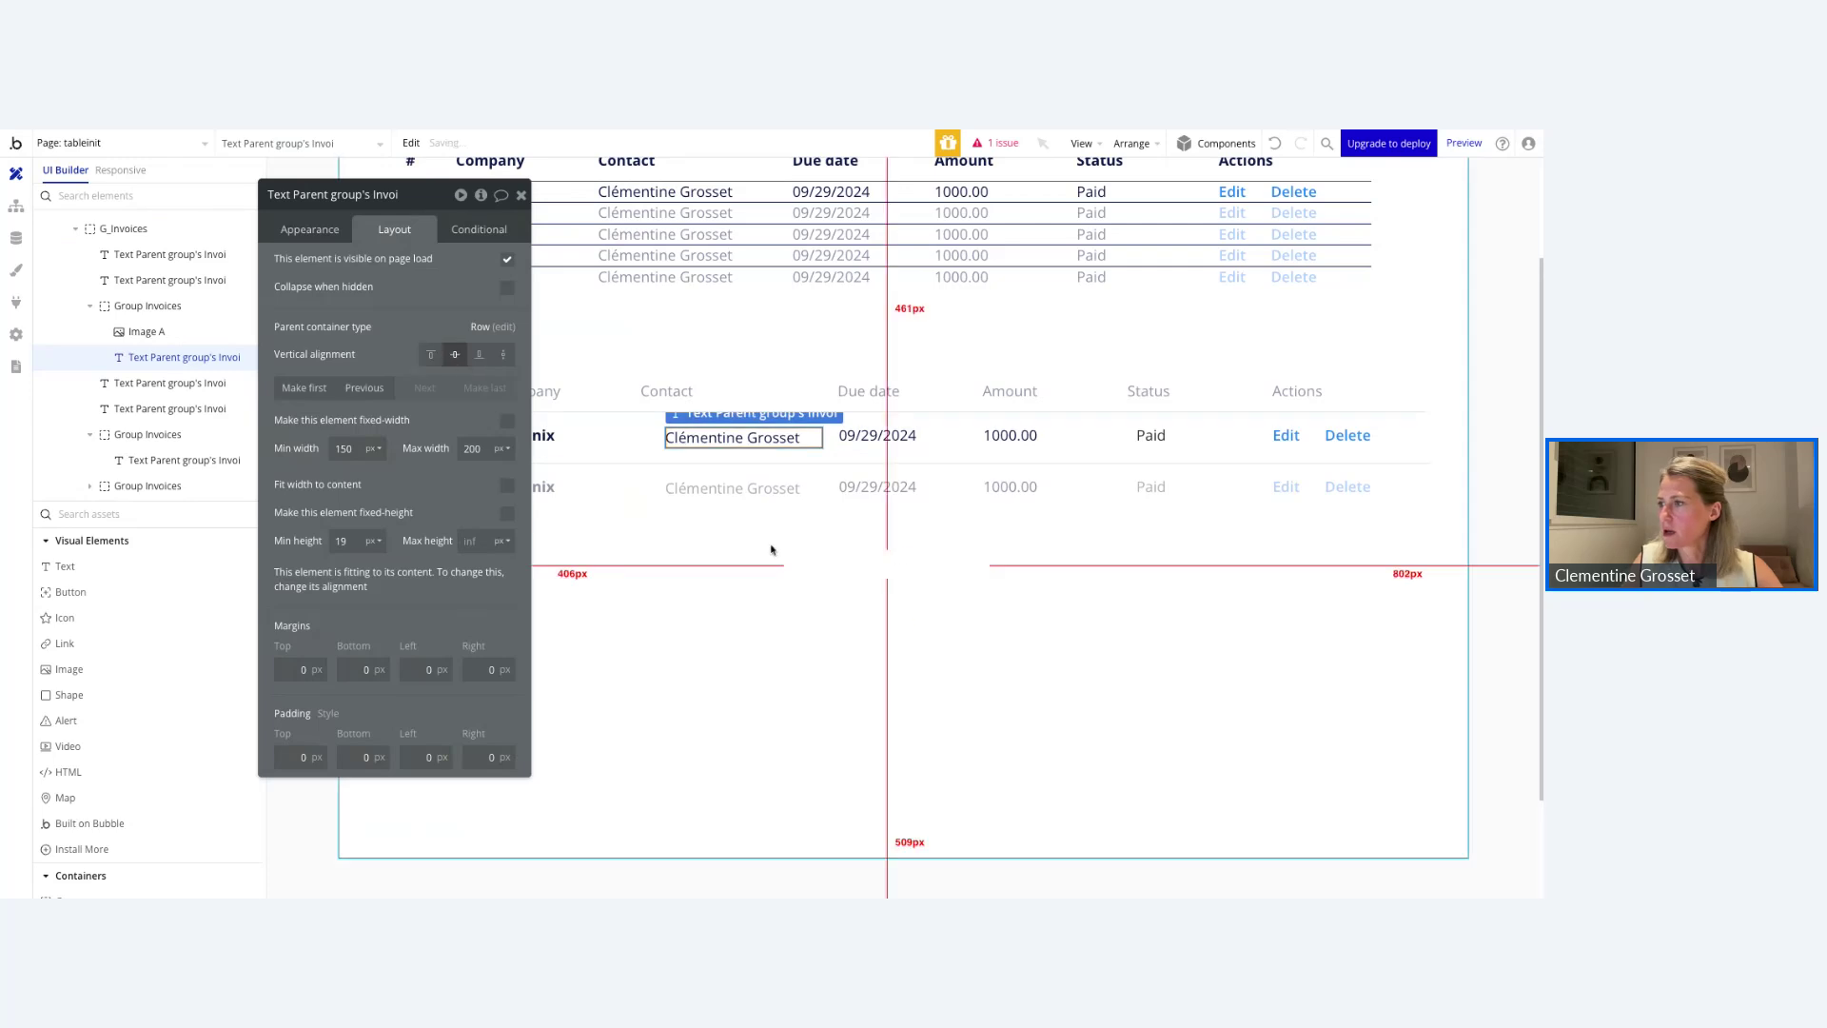
# Set the new image's dynamic source to Parent group's Invoices's Contact's Photo and close its properties.
pyautogui.click(646, 444)
pyautogui.click(328, 231)
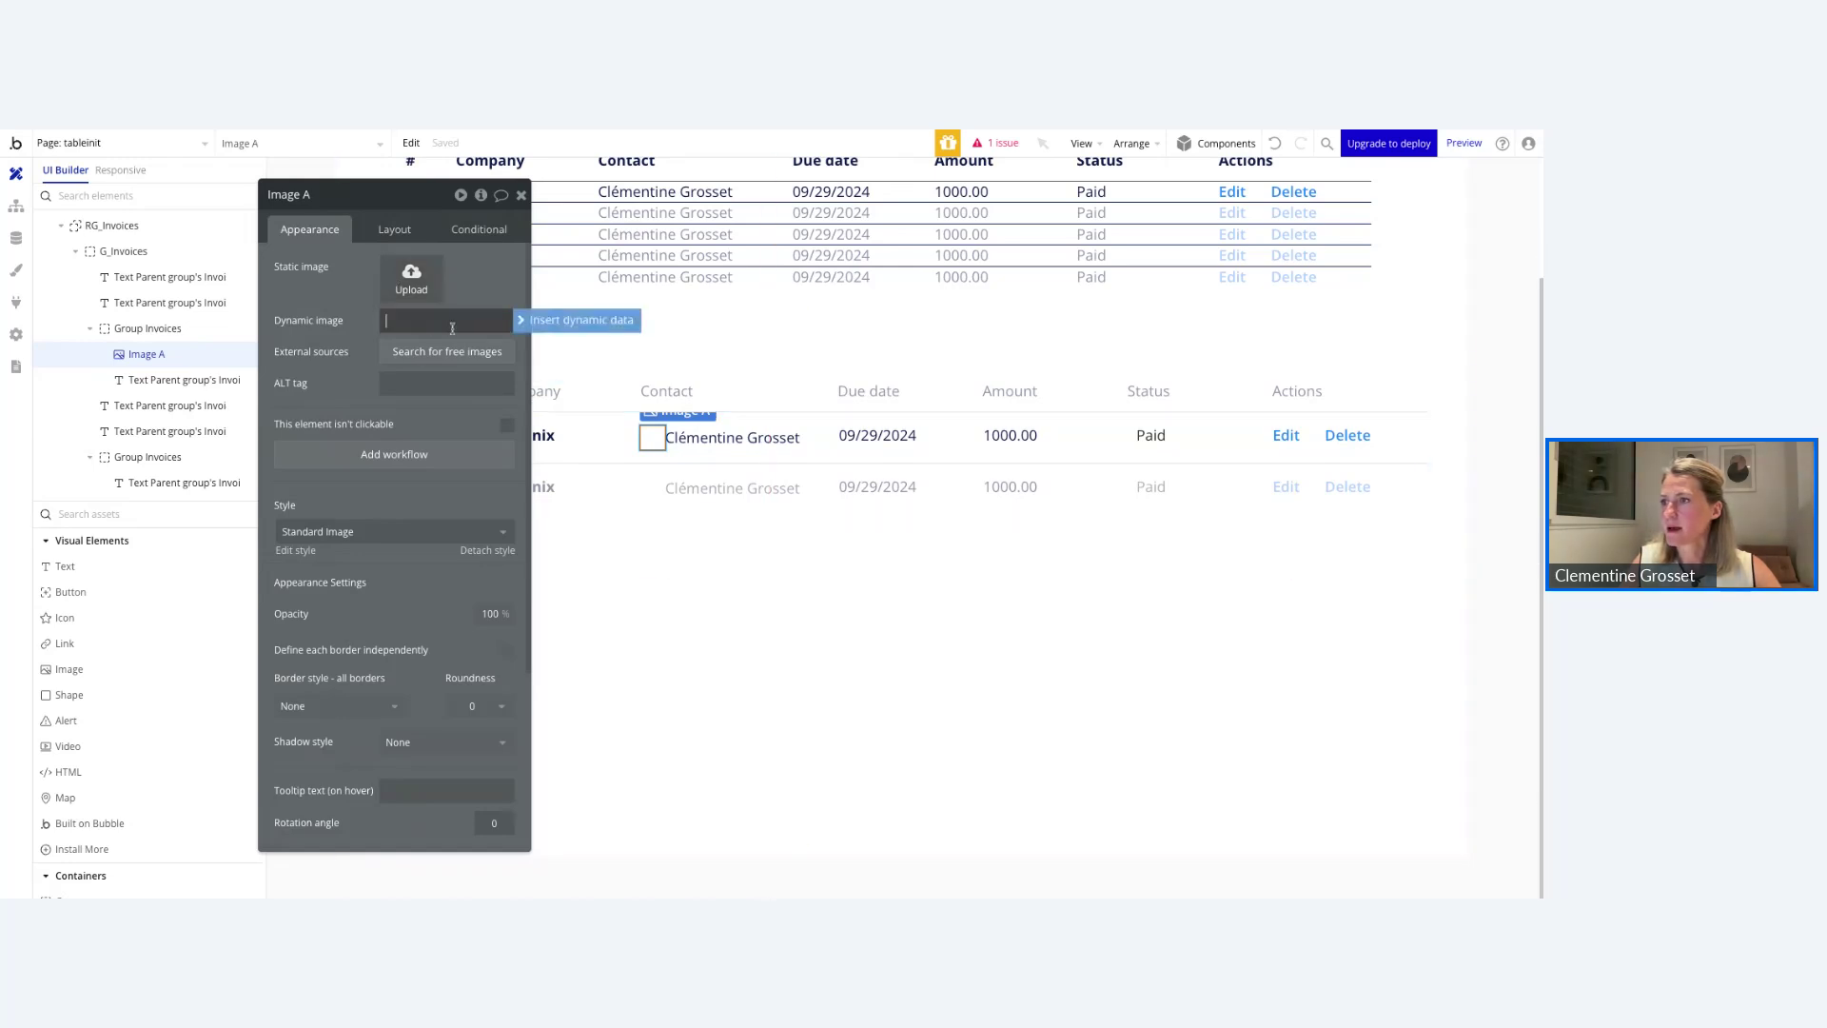
pyautogui.click(511, 324)
pyautogui.click(463, 386)
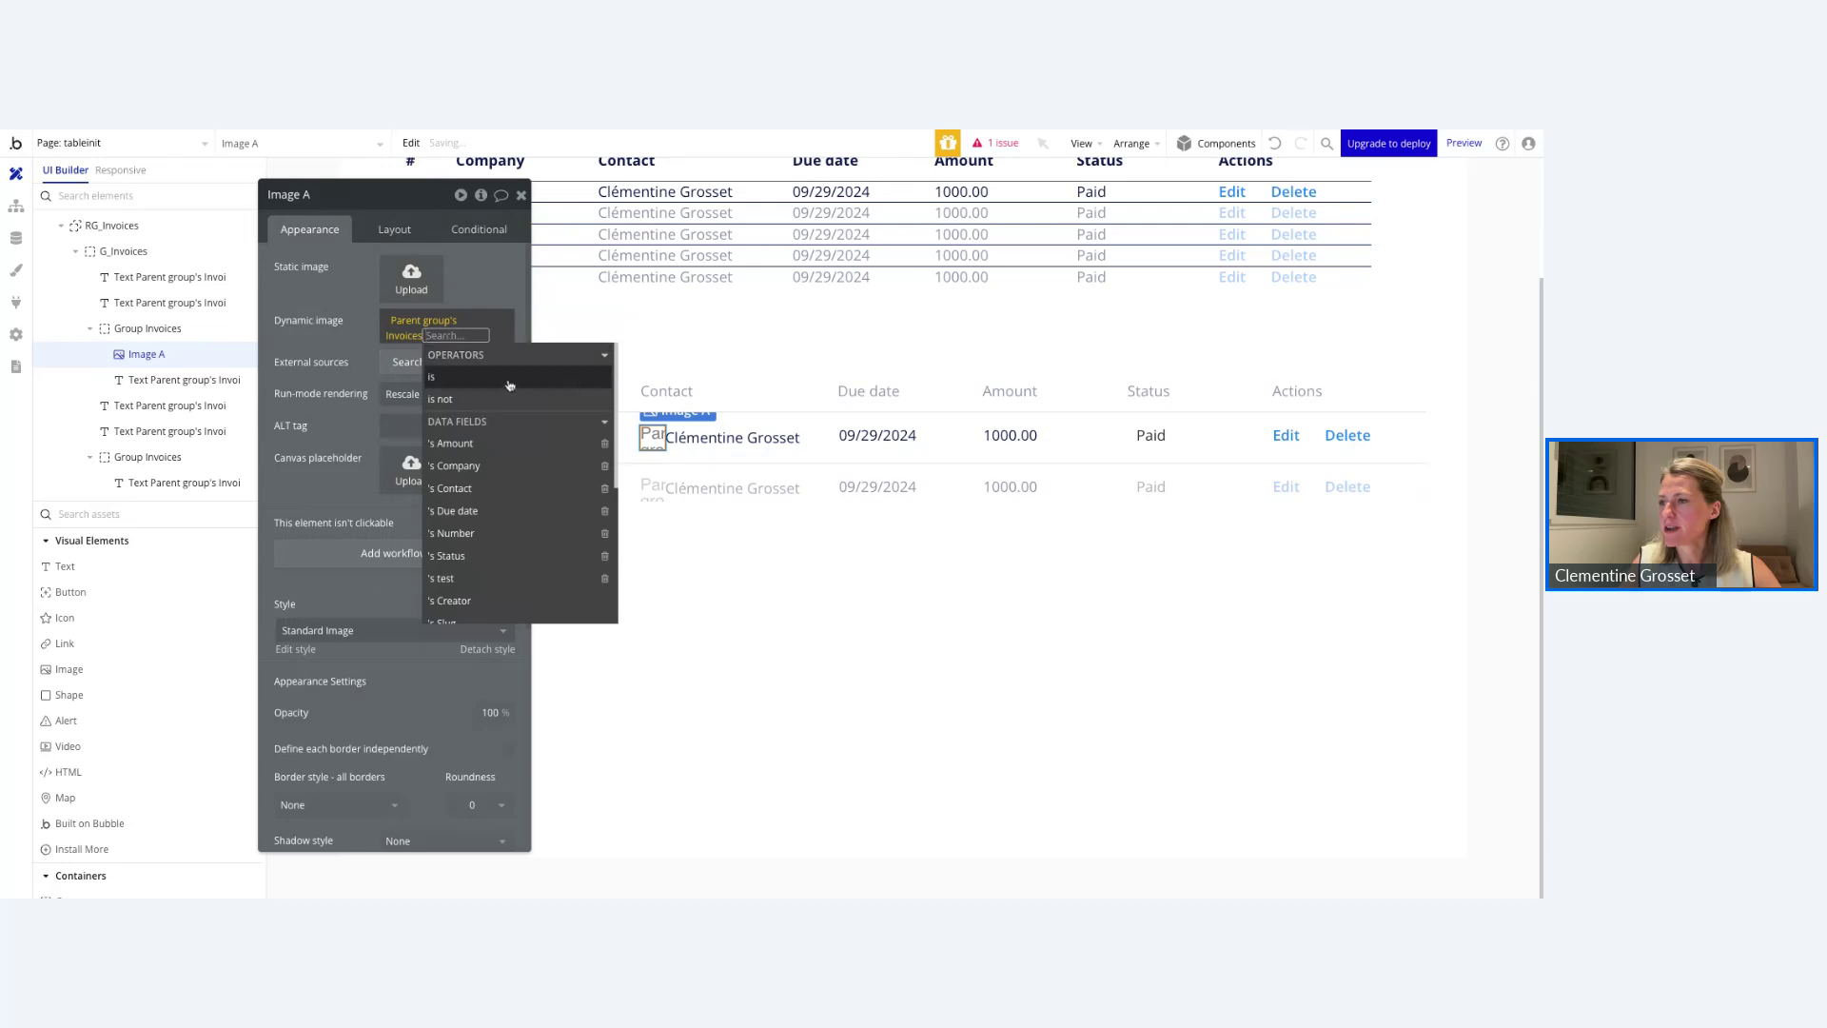
pyautogui.click(455, 488)
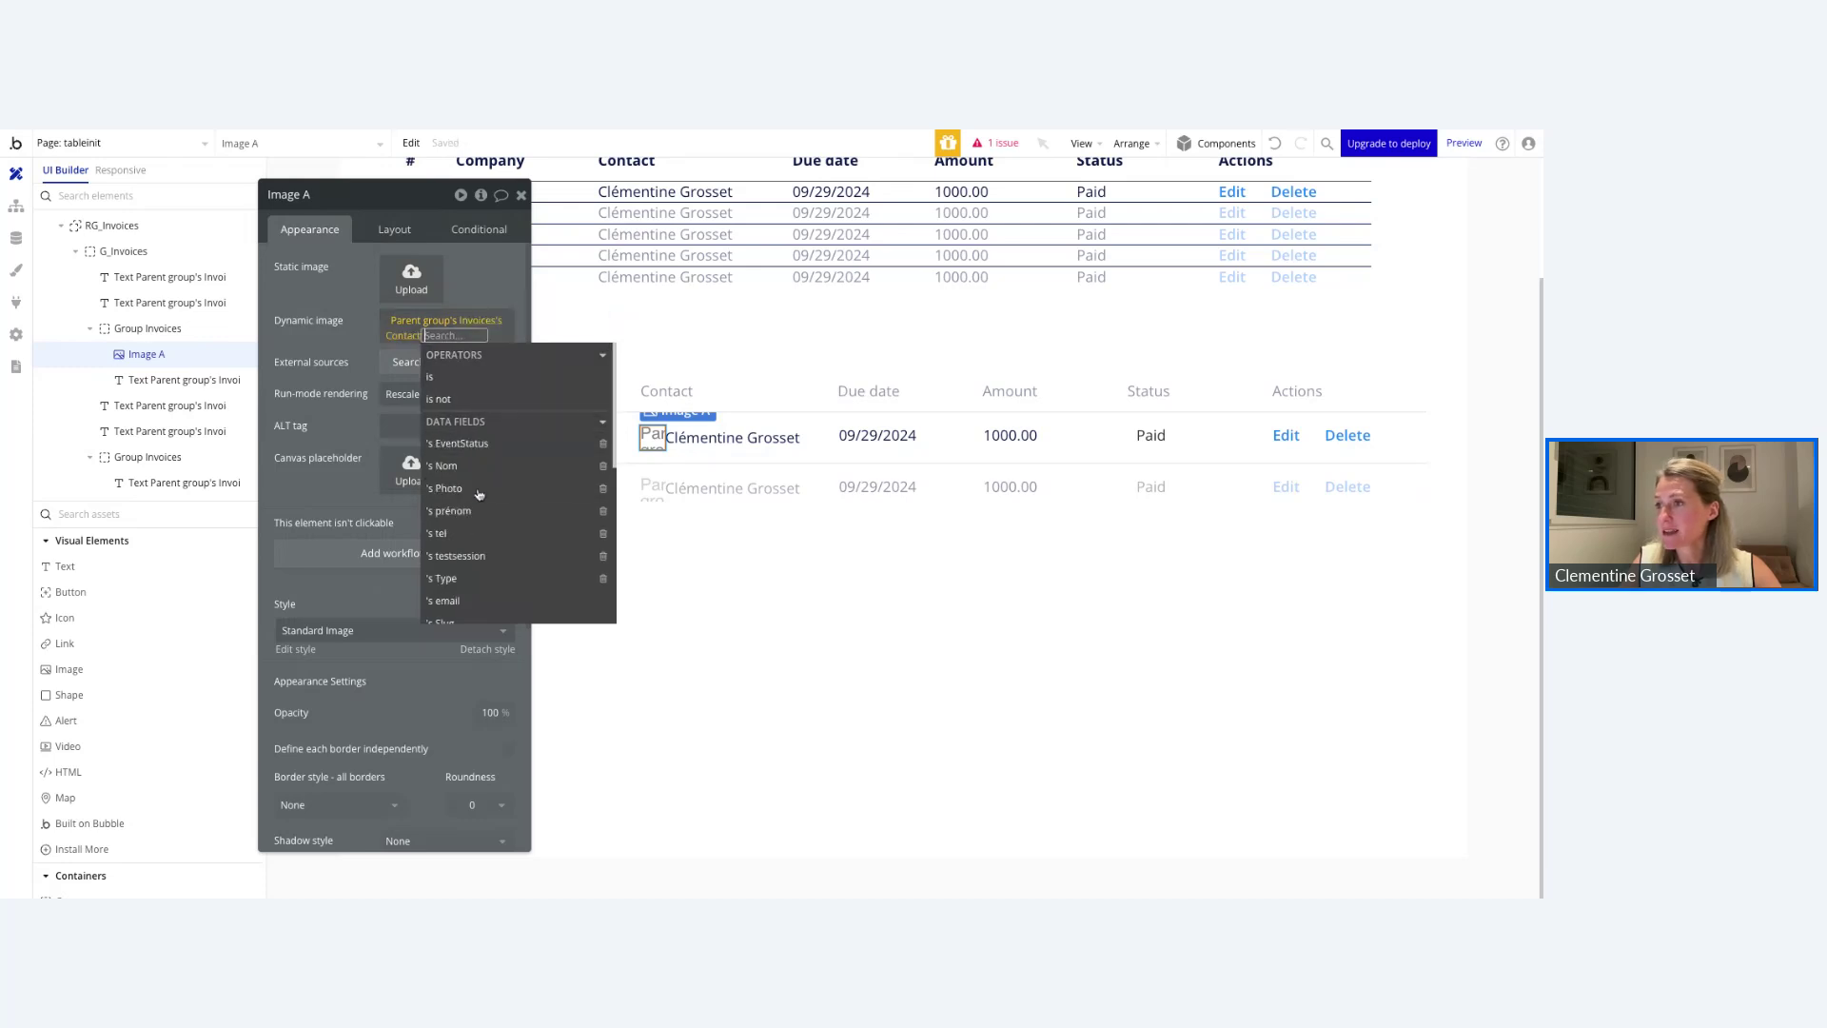
pyautogui.click(462, 488)
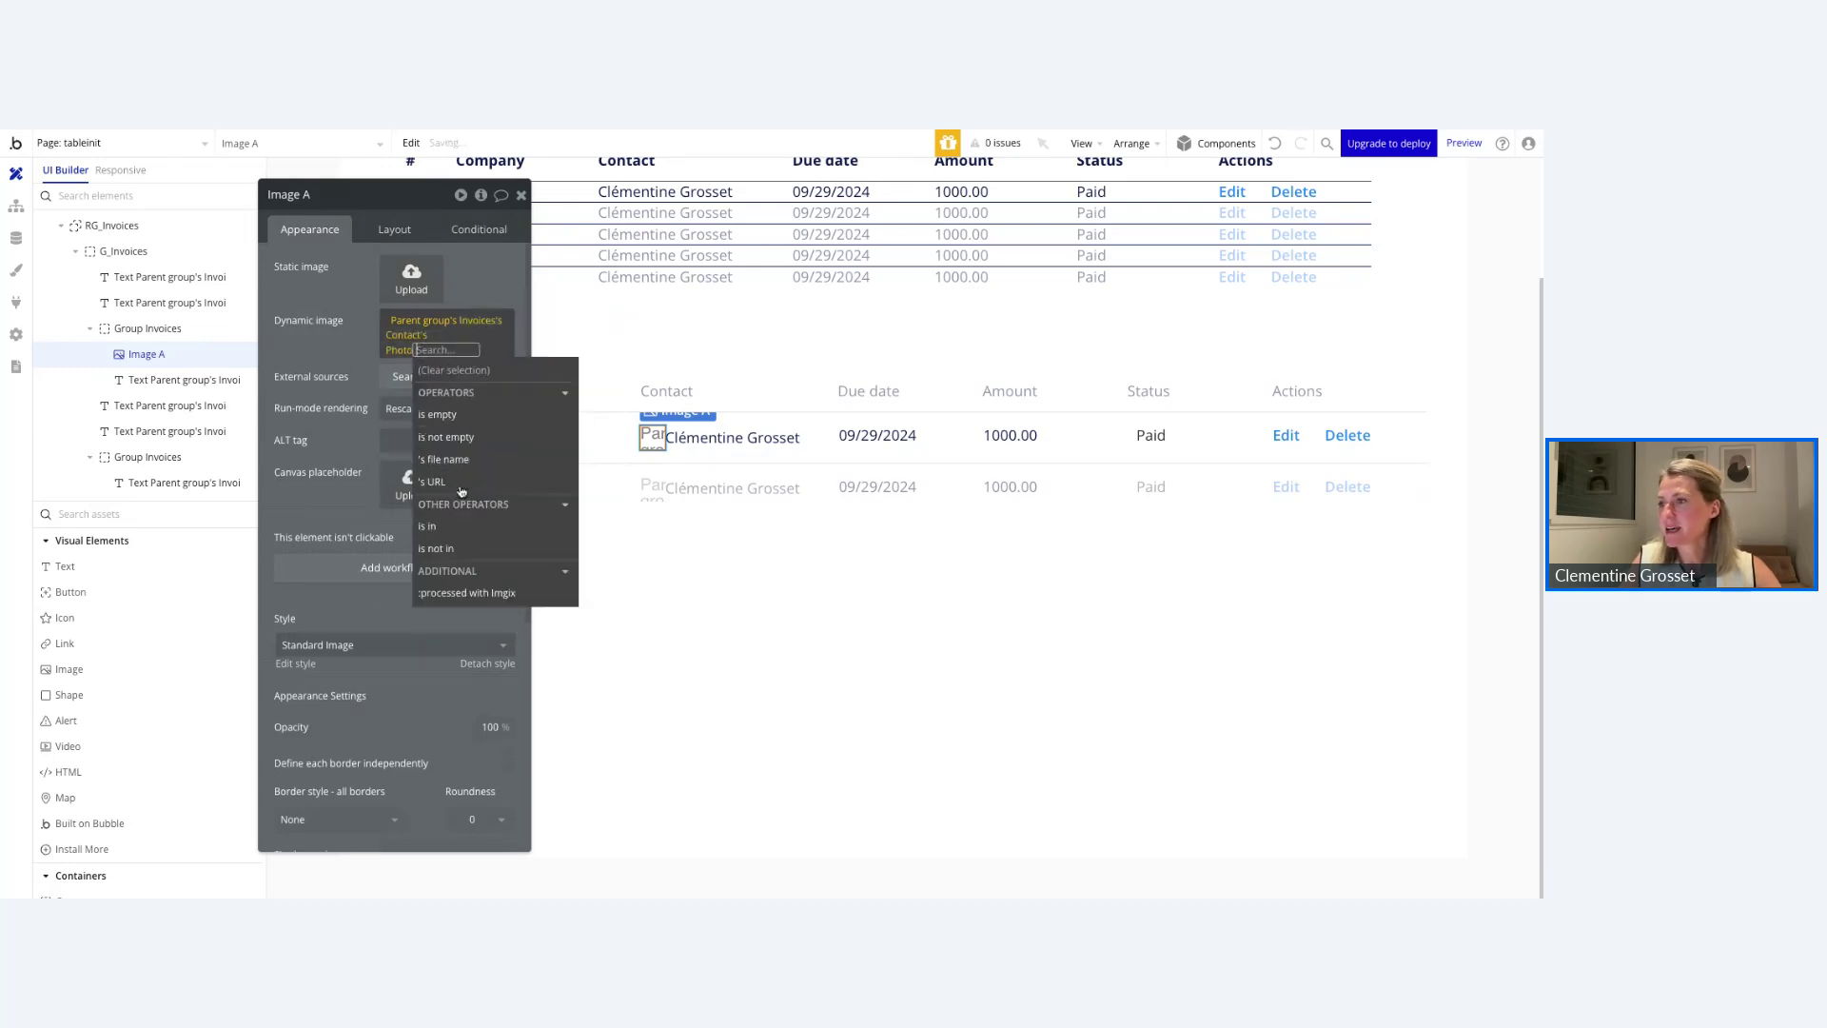
pyautogui.click(340, 355)
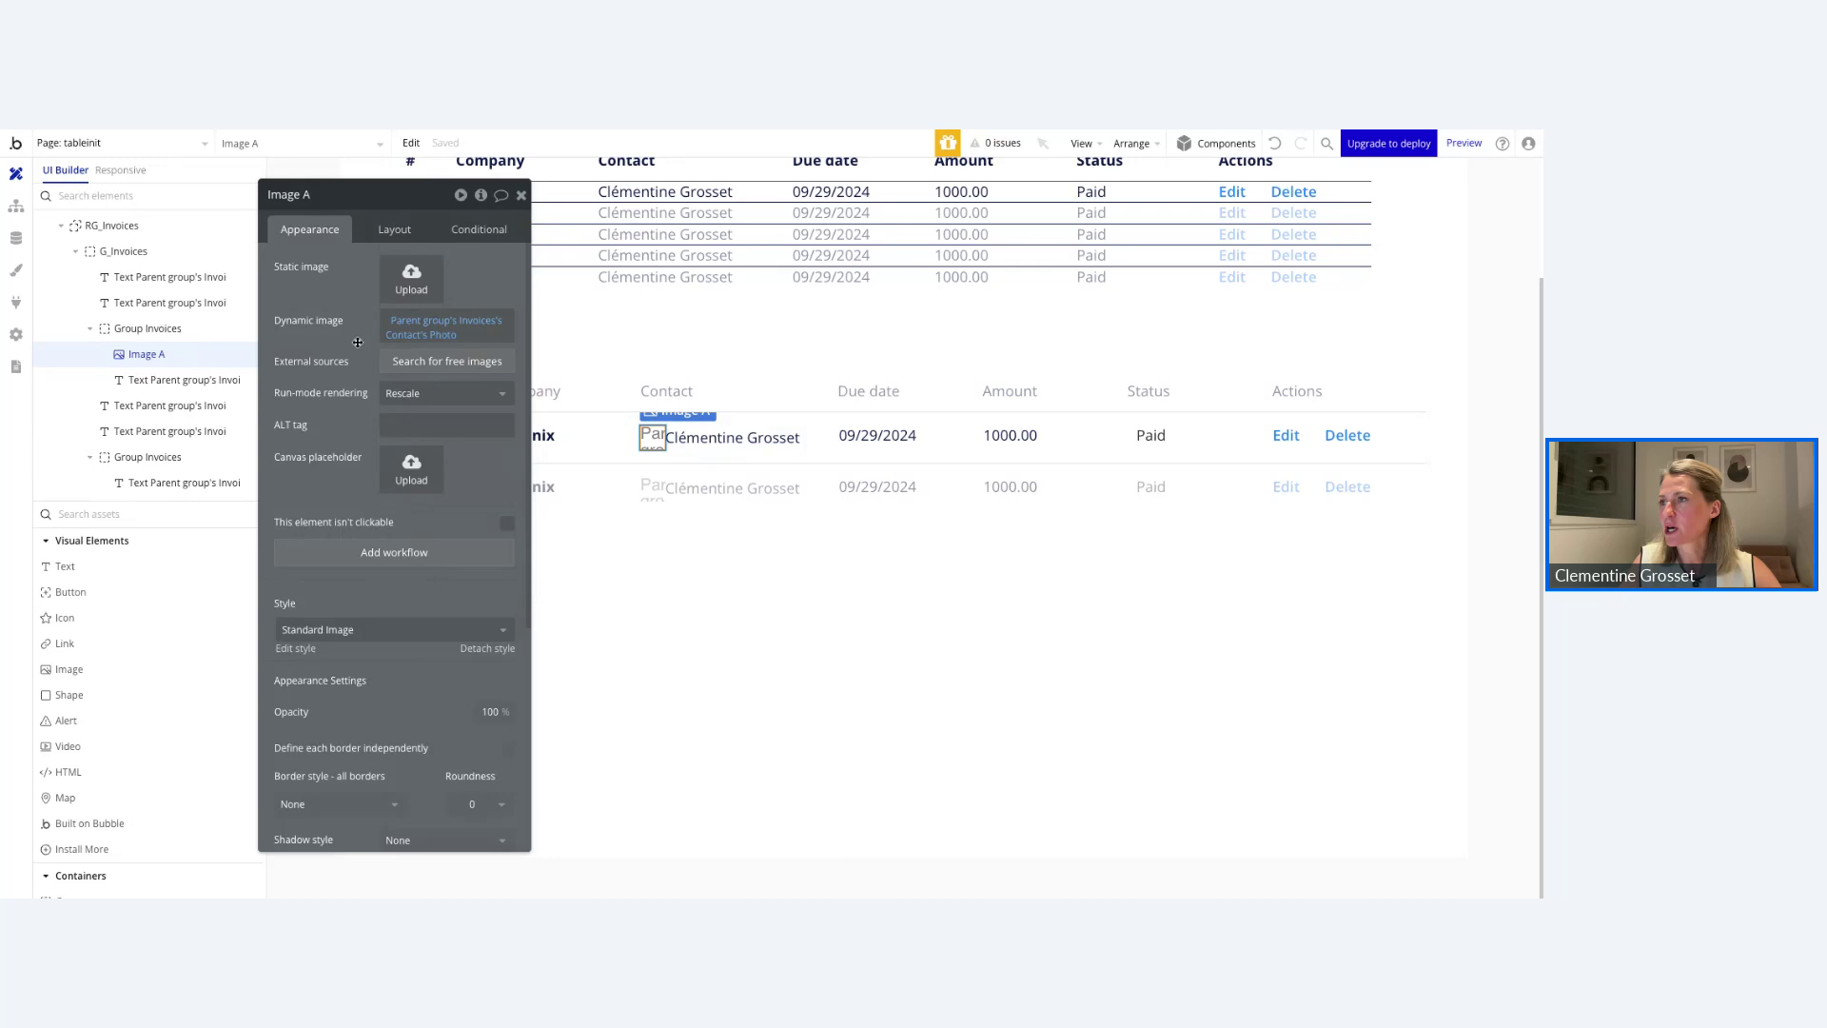
pyautogui.click(521, 195)
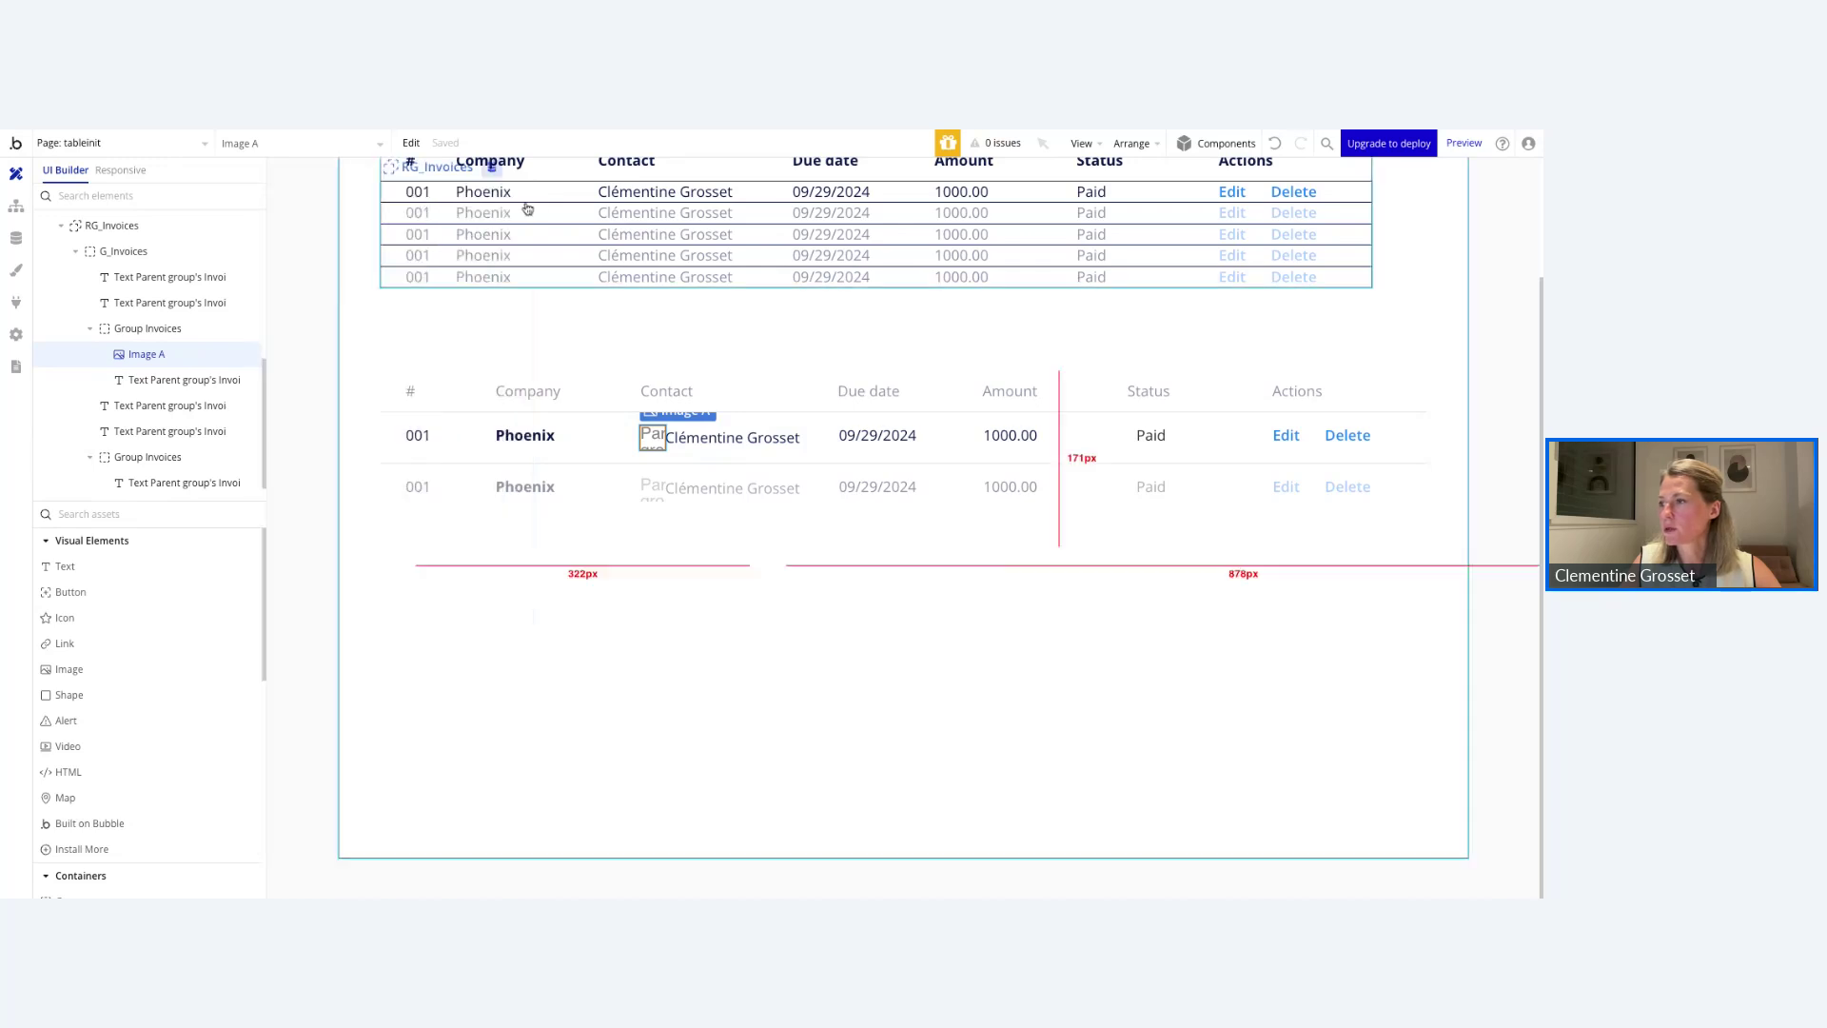
# Enable gap spacing in the invoice row's Contact group, set its column gap to 8 px and reload the preview.
pyautogui.doubleClick(697, 458)
pyautogui.click(394, 229)
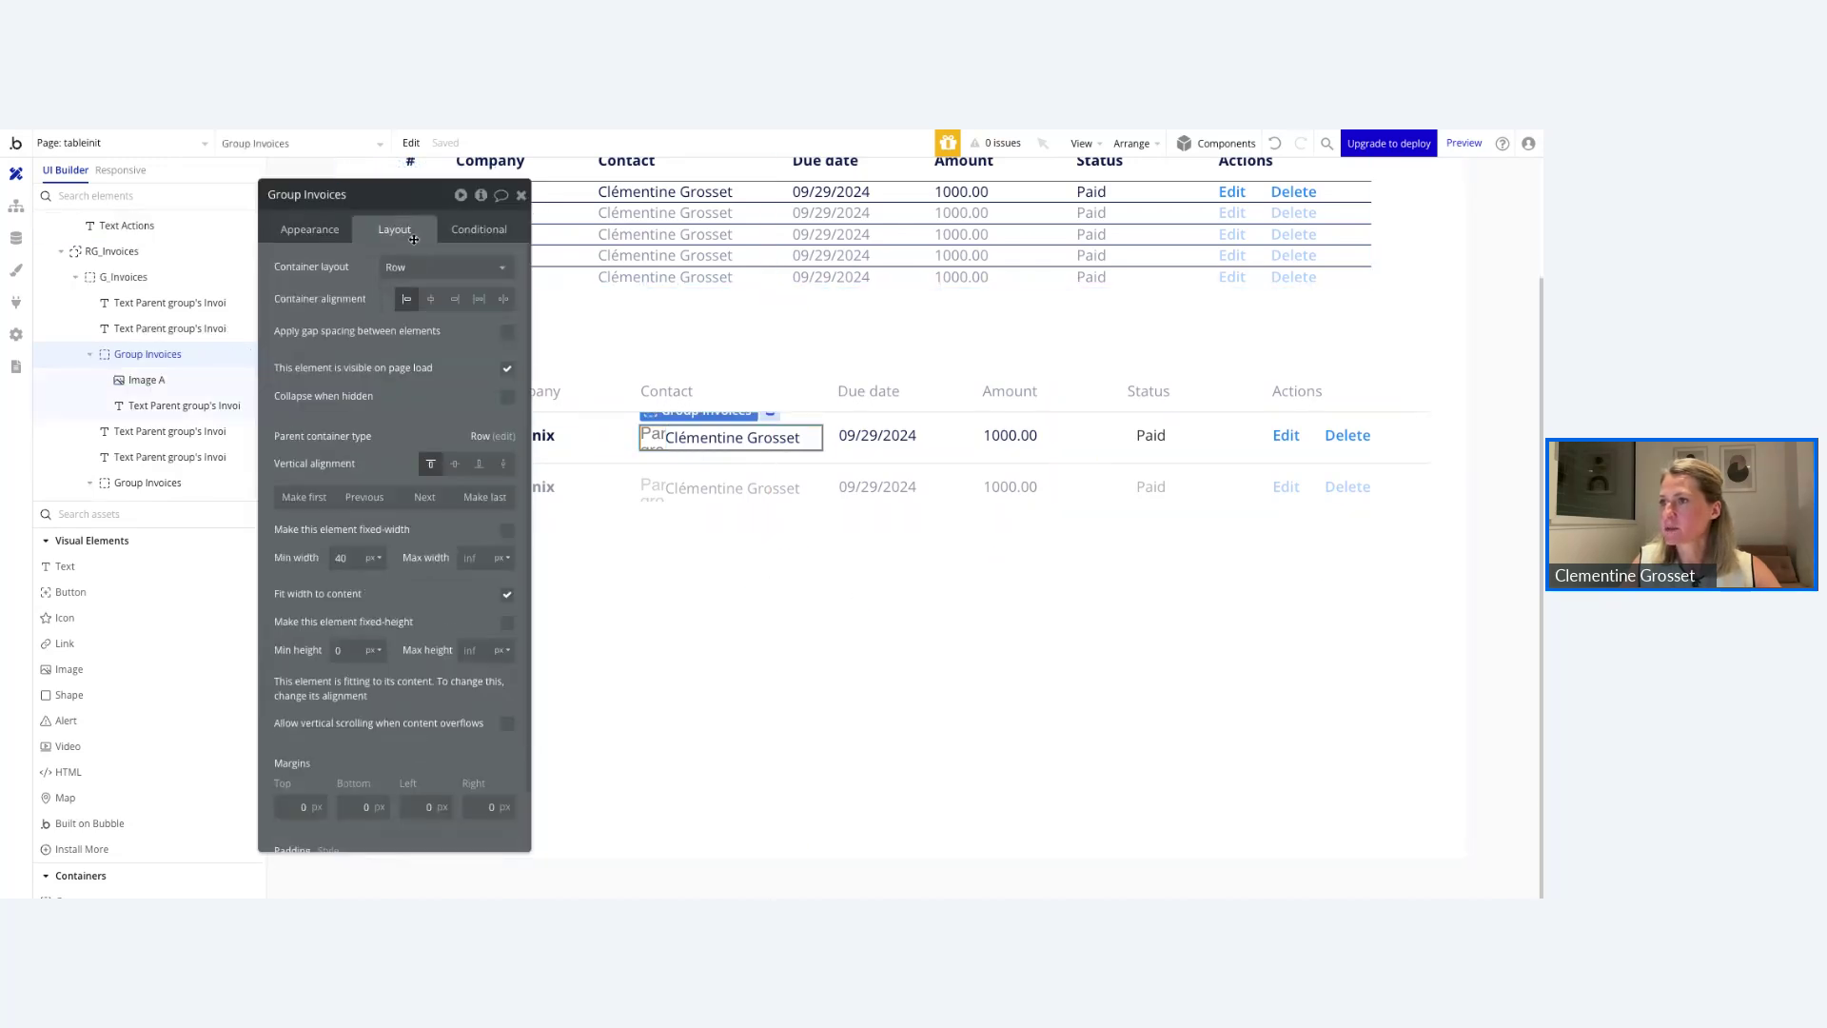
pyautogui.click(500, 335)
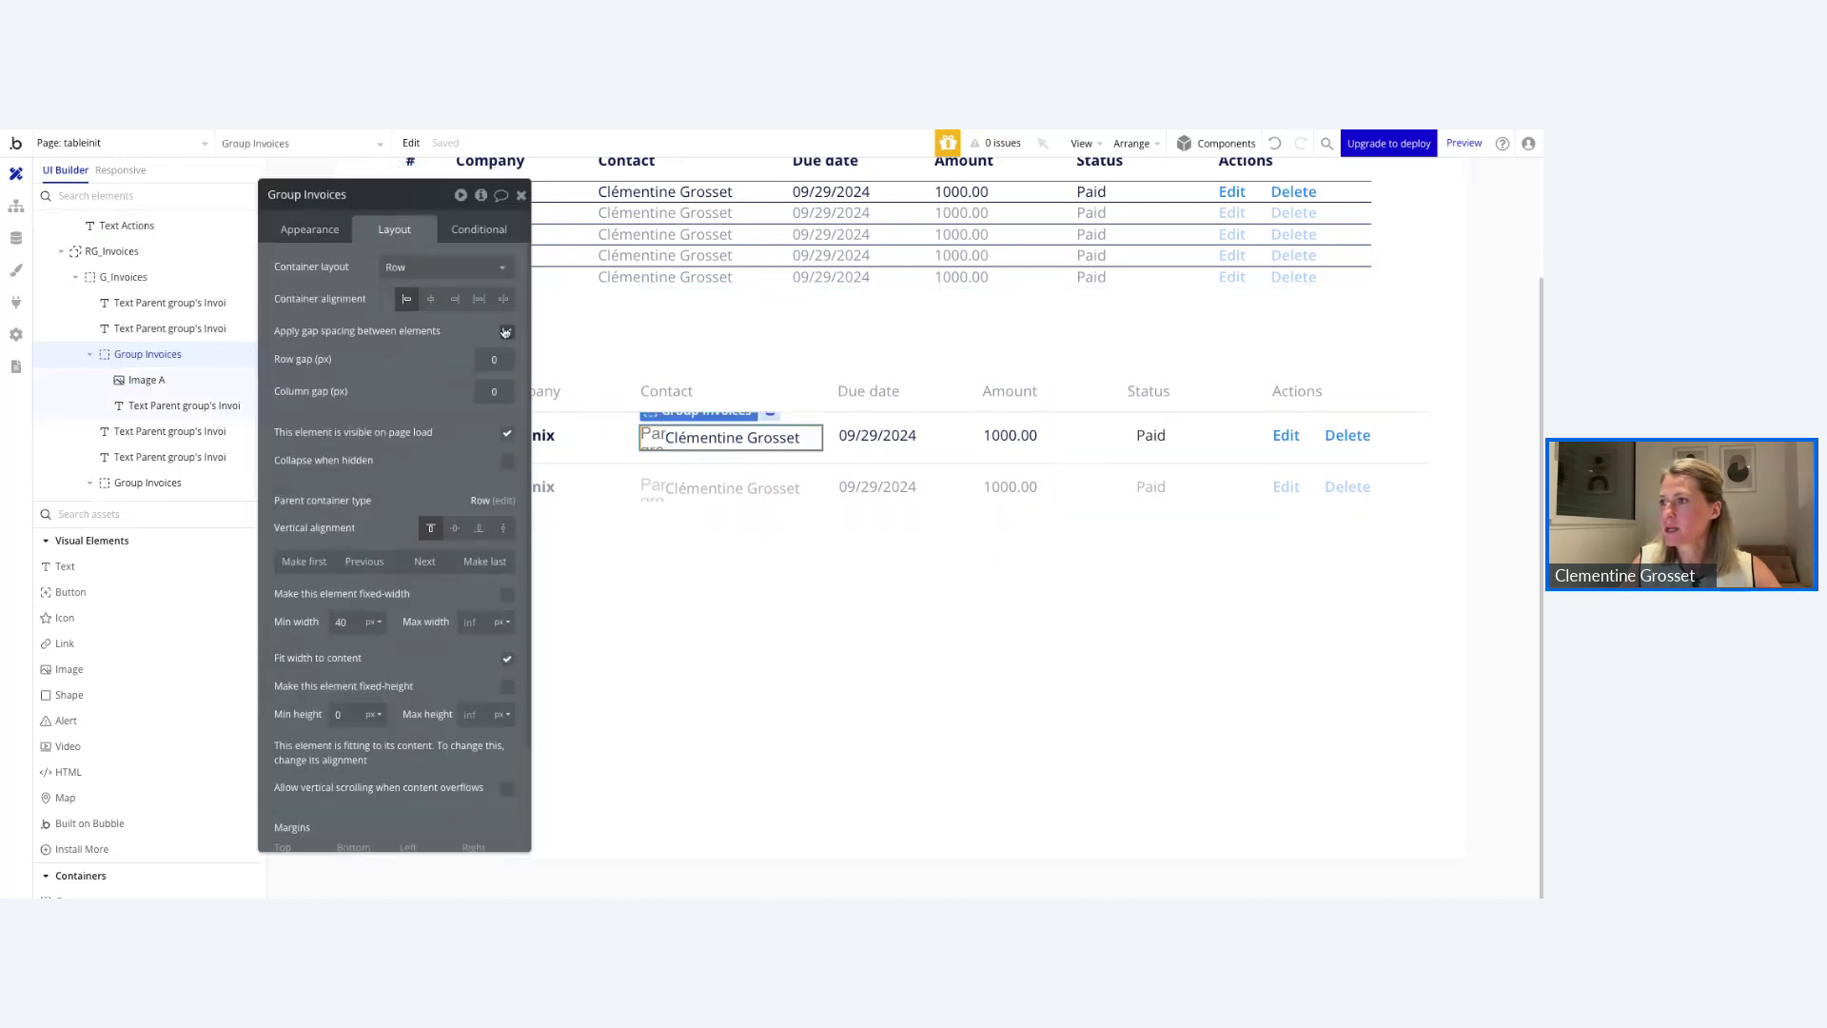
pyautogui.click(495, 391)
pyautogui.write('8')
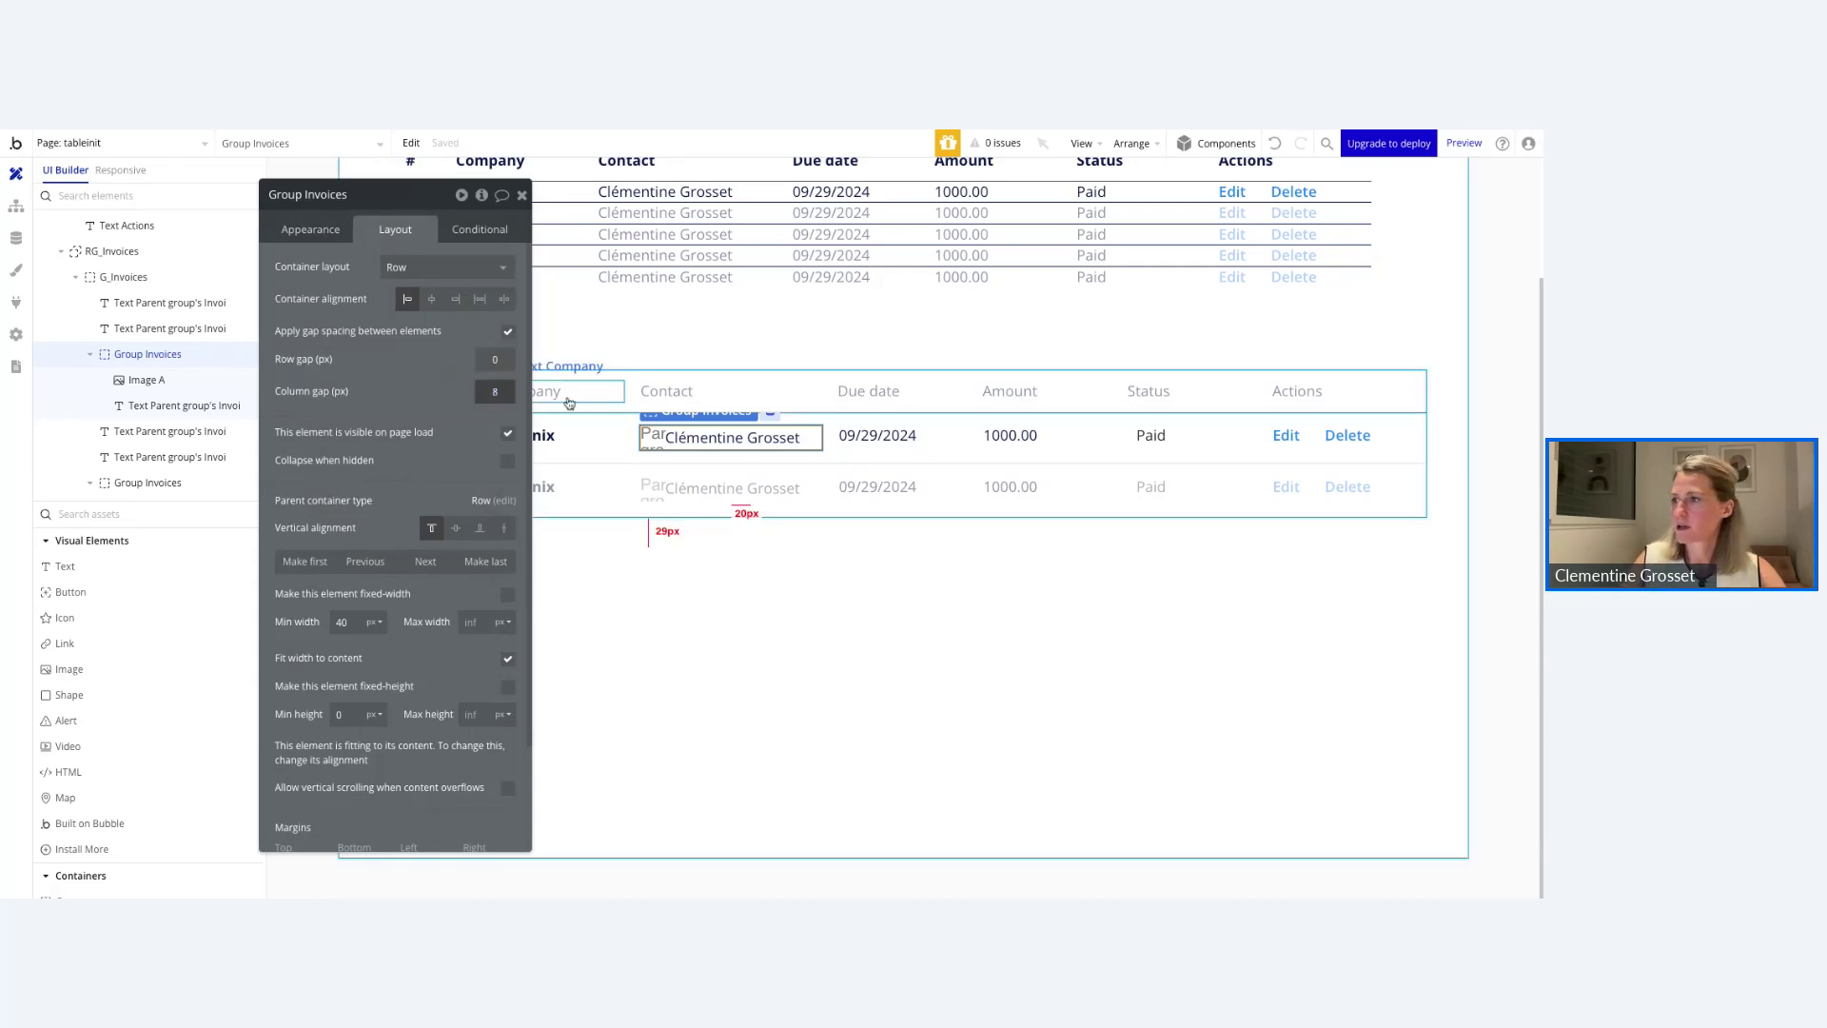
pyautogui.click(714, 547)
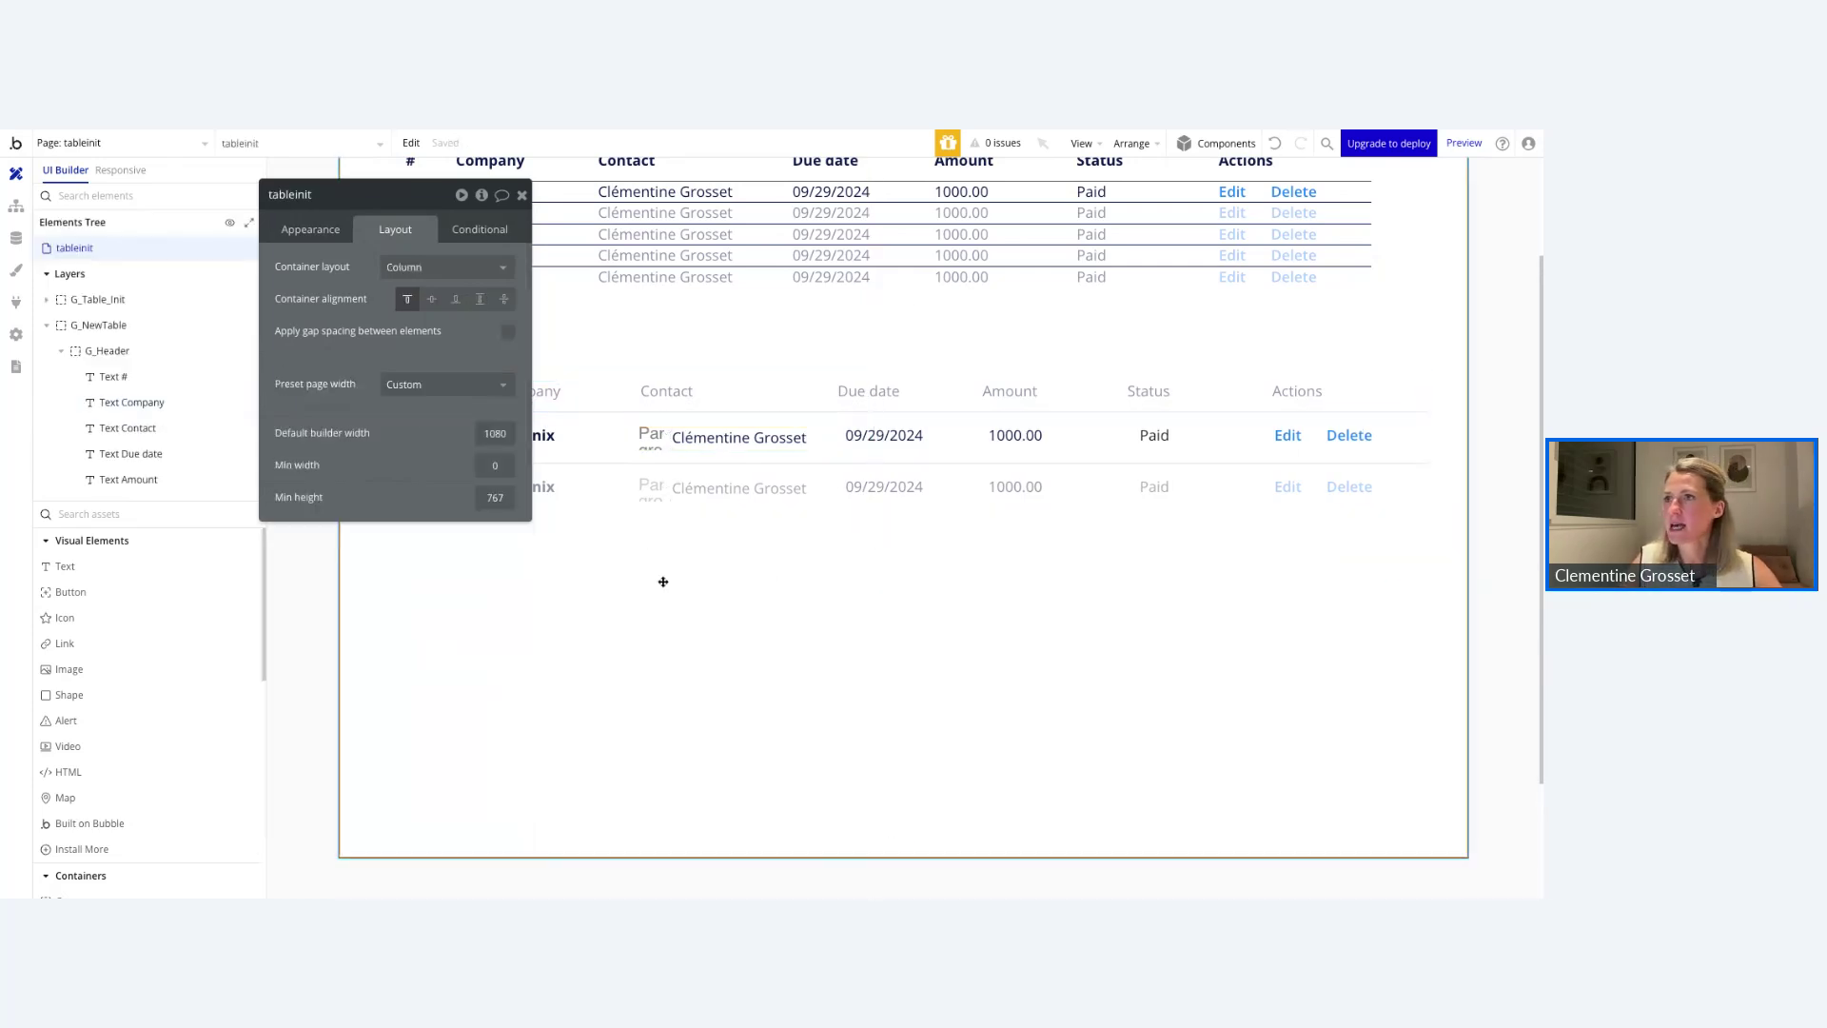
pyautogui.hotkey('ctrl', 'Tab')
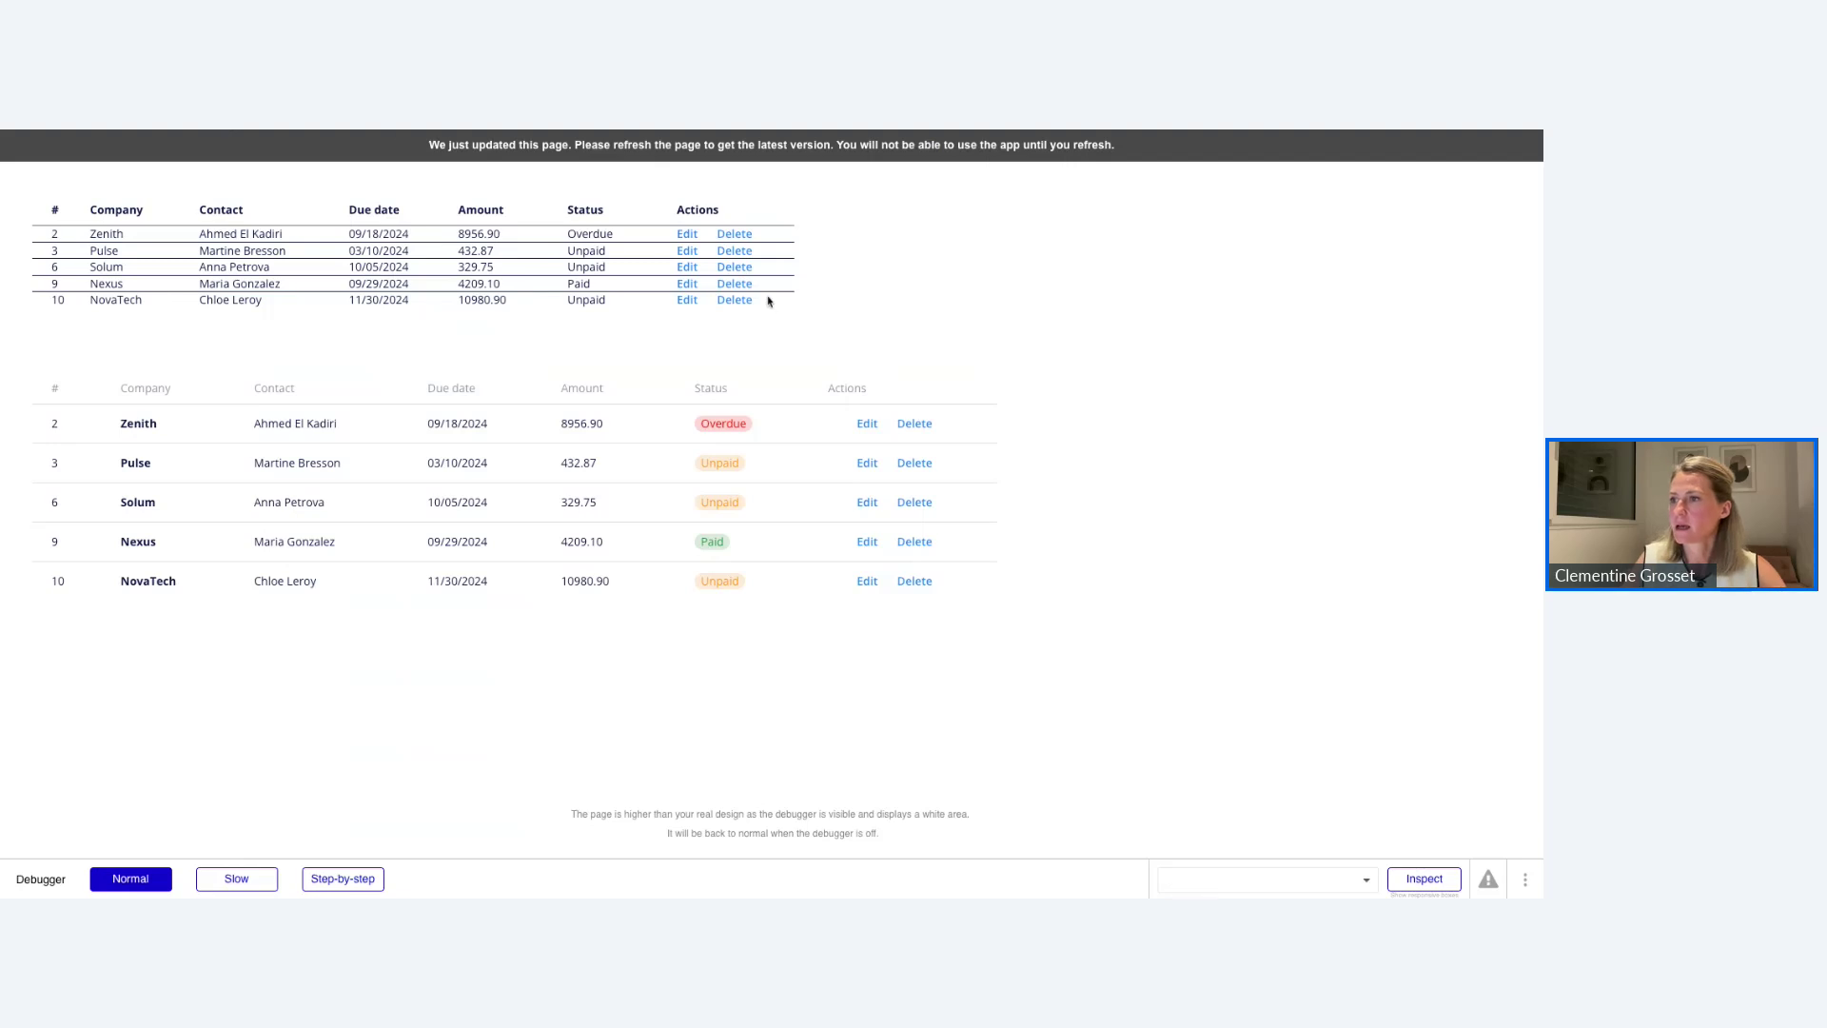
pyautogui.hotkey('ctrl', 'r')
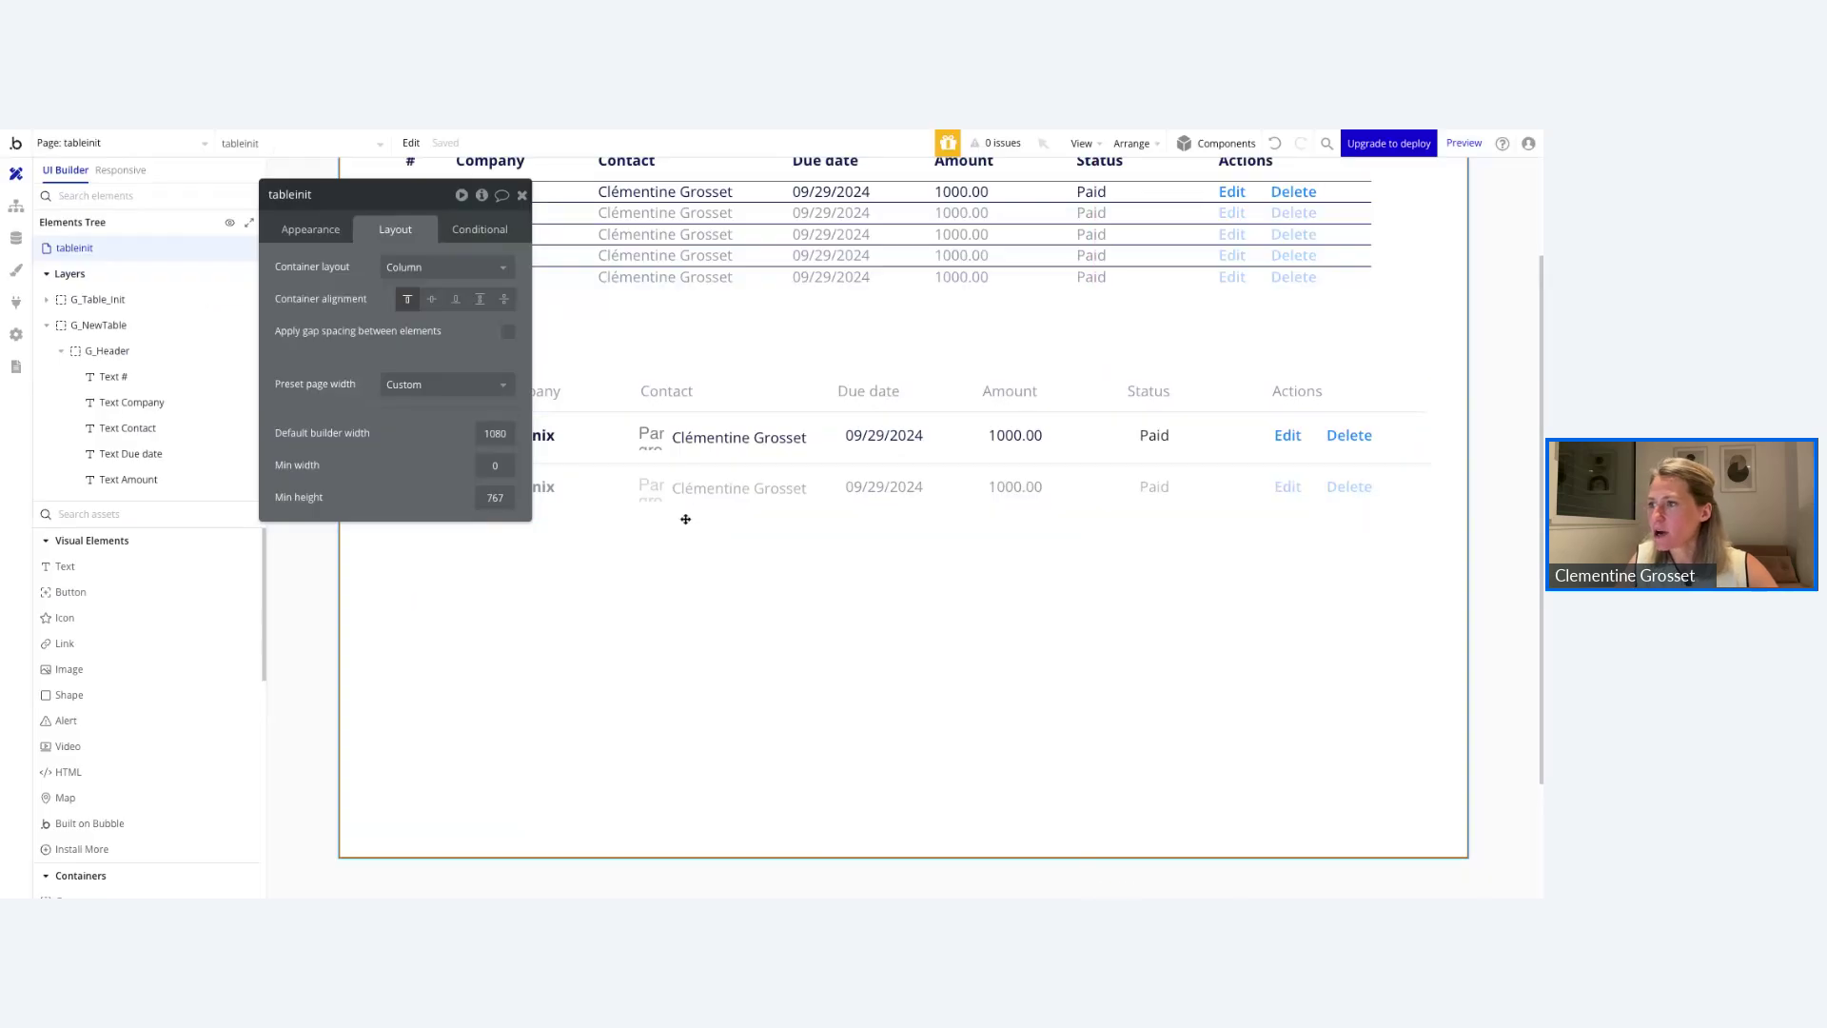
# In the page editor, set the Contact group's minimum width to 100 px and maximum width to 150 px.
pyautogui.moveTo(685, 513); pyautogui.dragTo(702, 456)
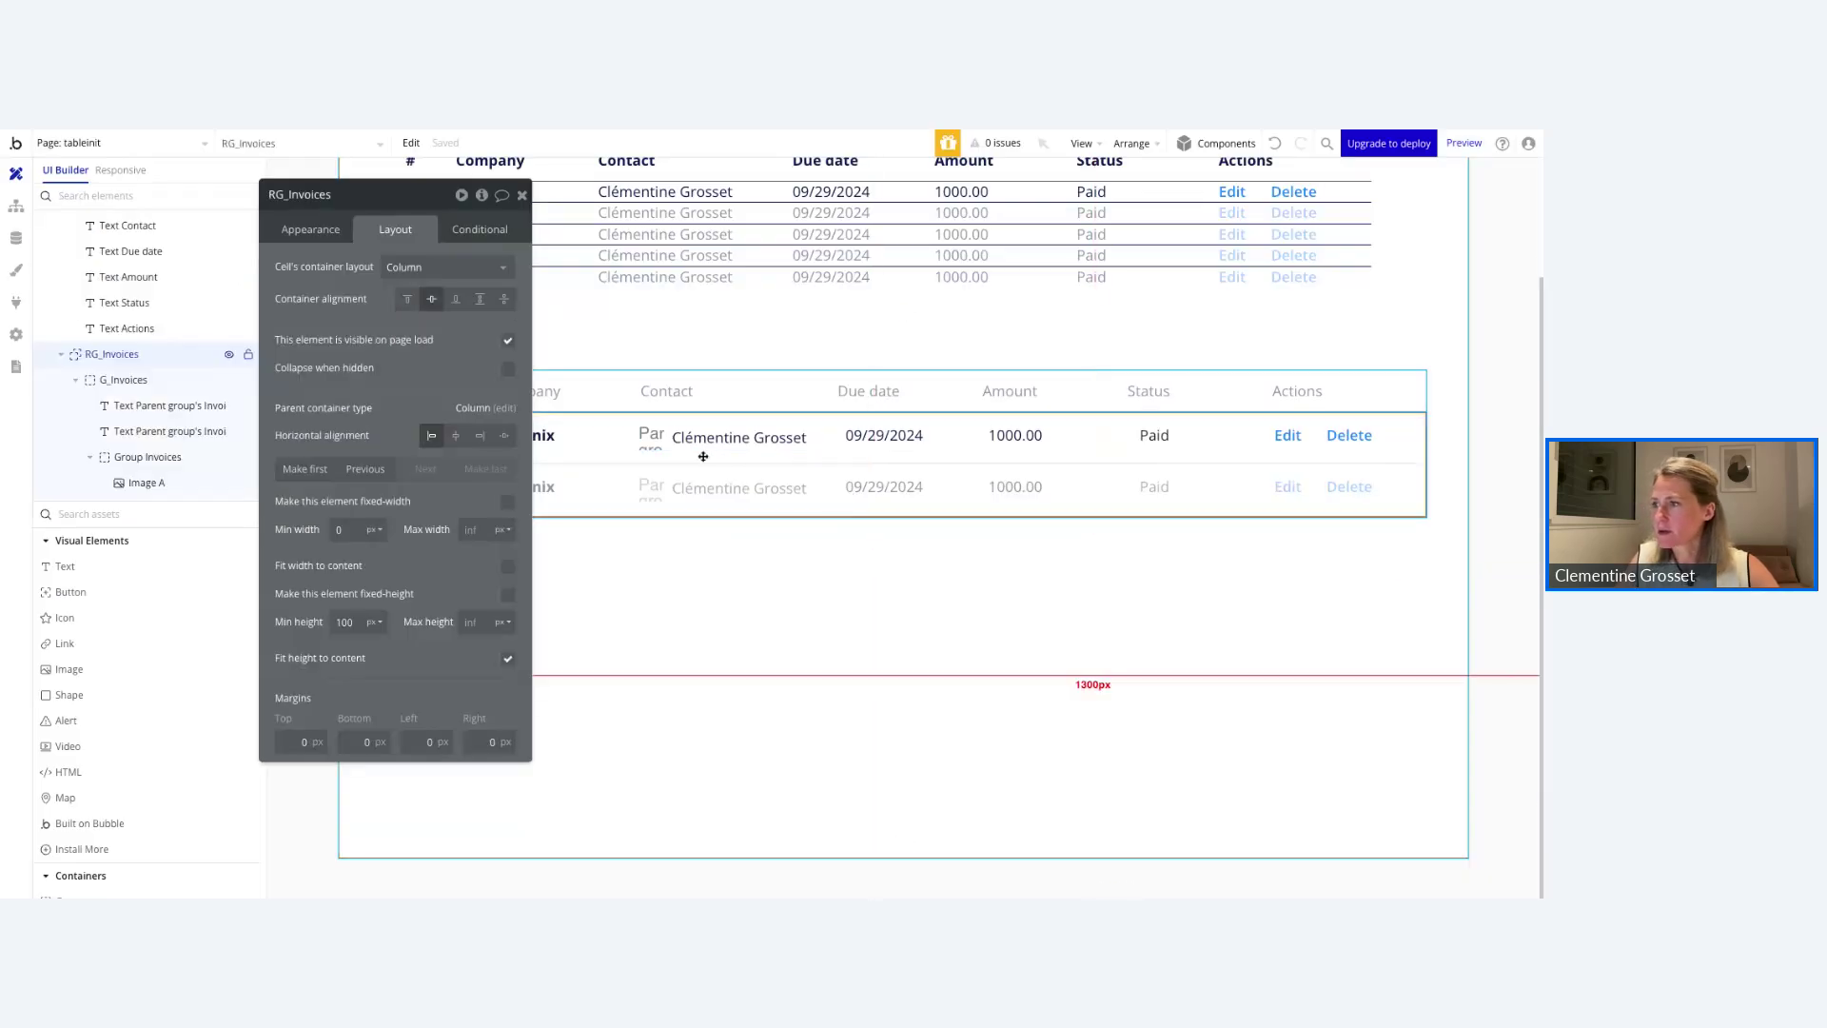
pyautogui.click(687, 438)
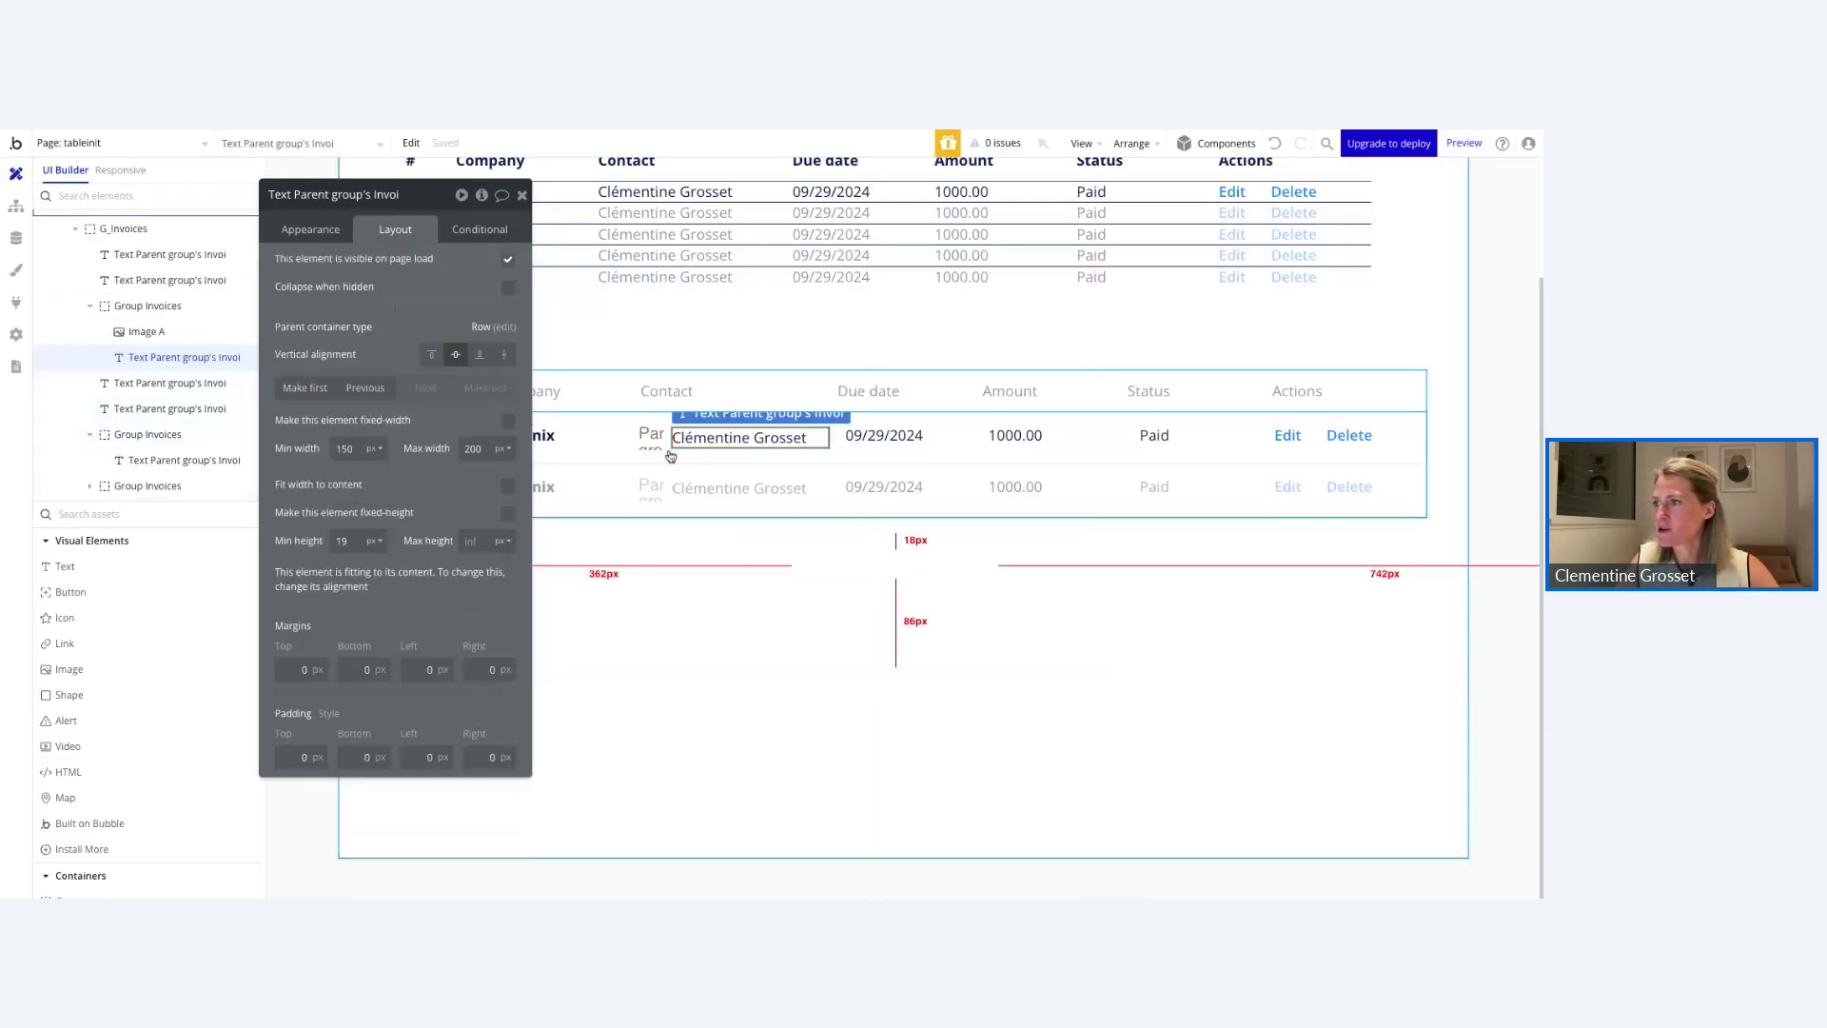
pyautogui.click(668, 453)
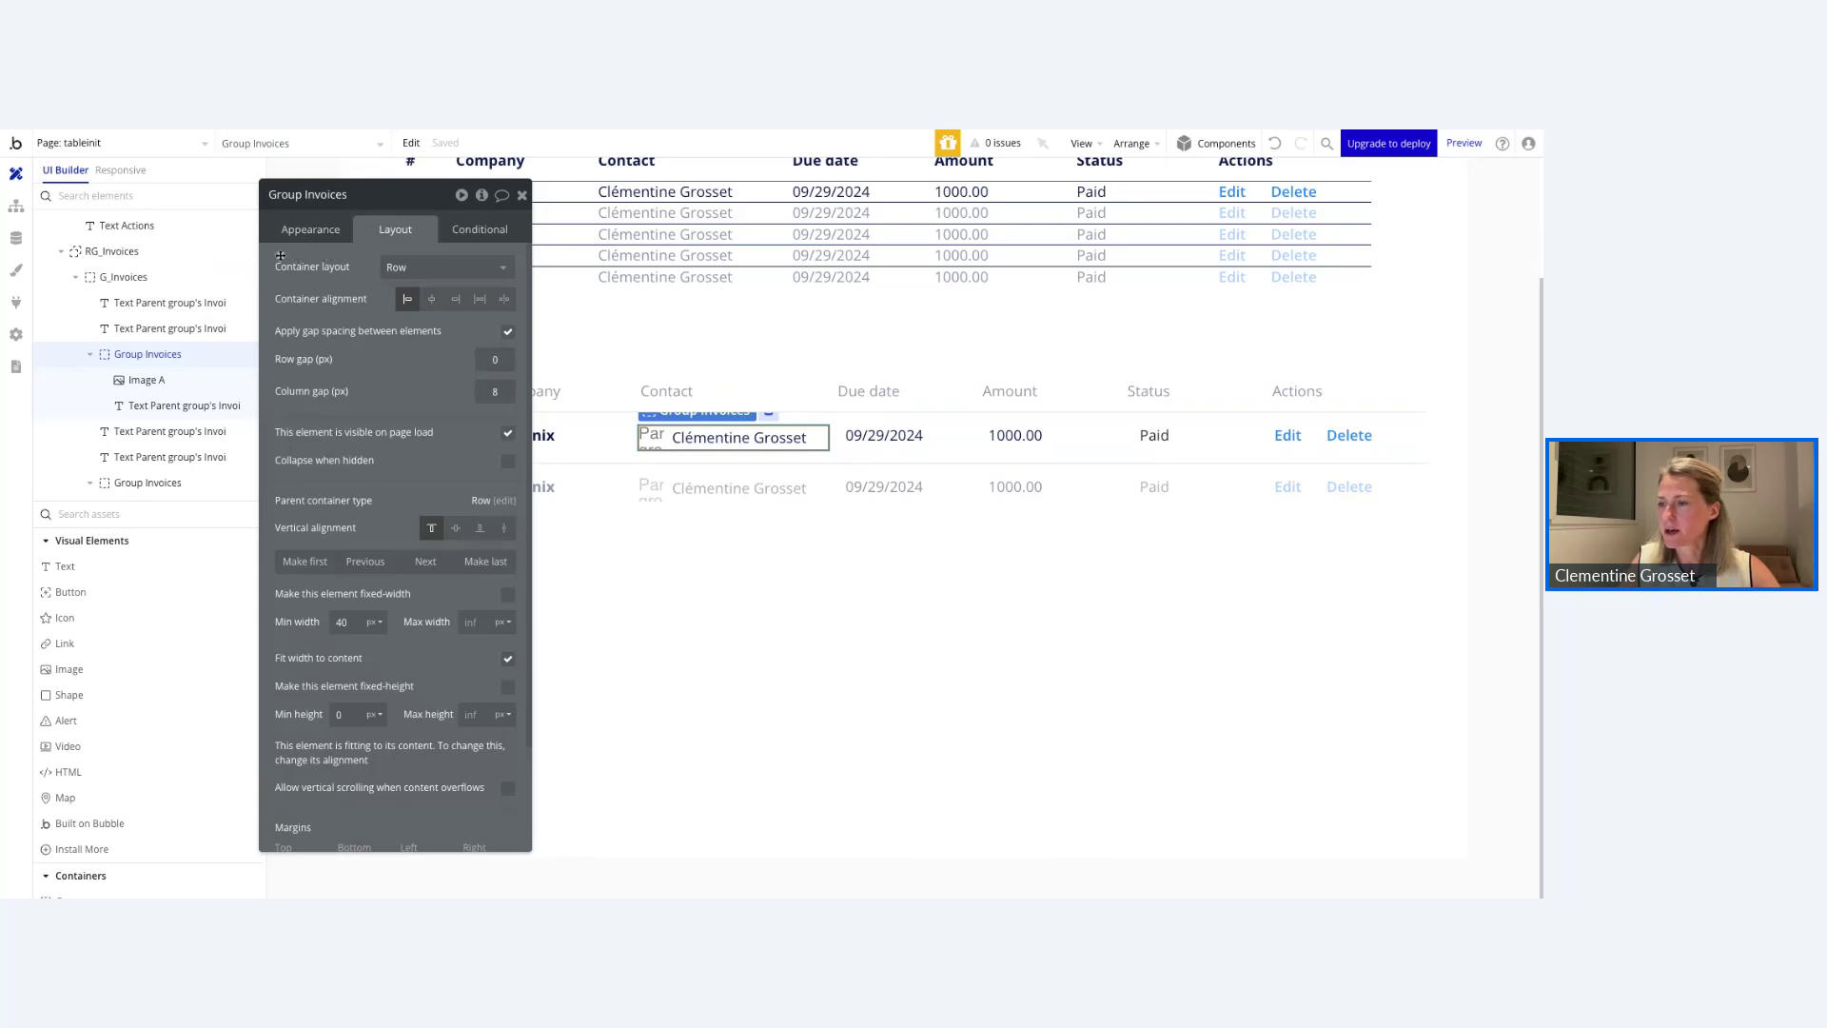
pyautogui.scroll(-3, 386, 488)
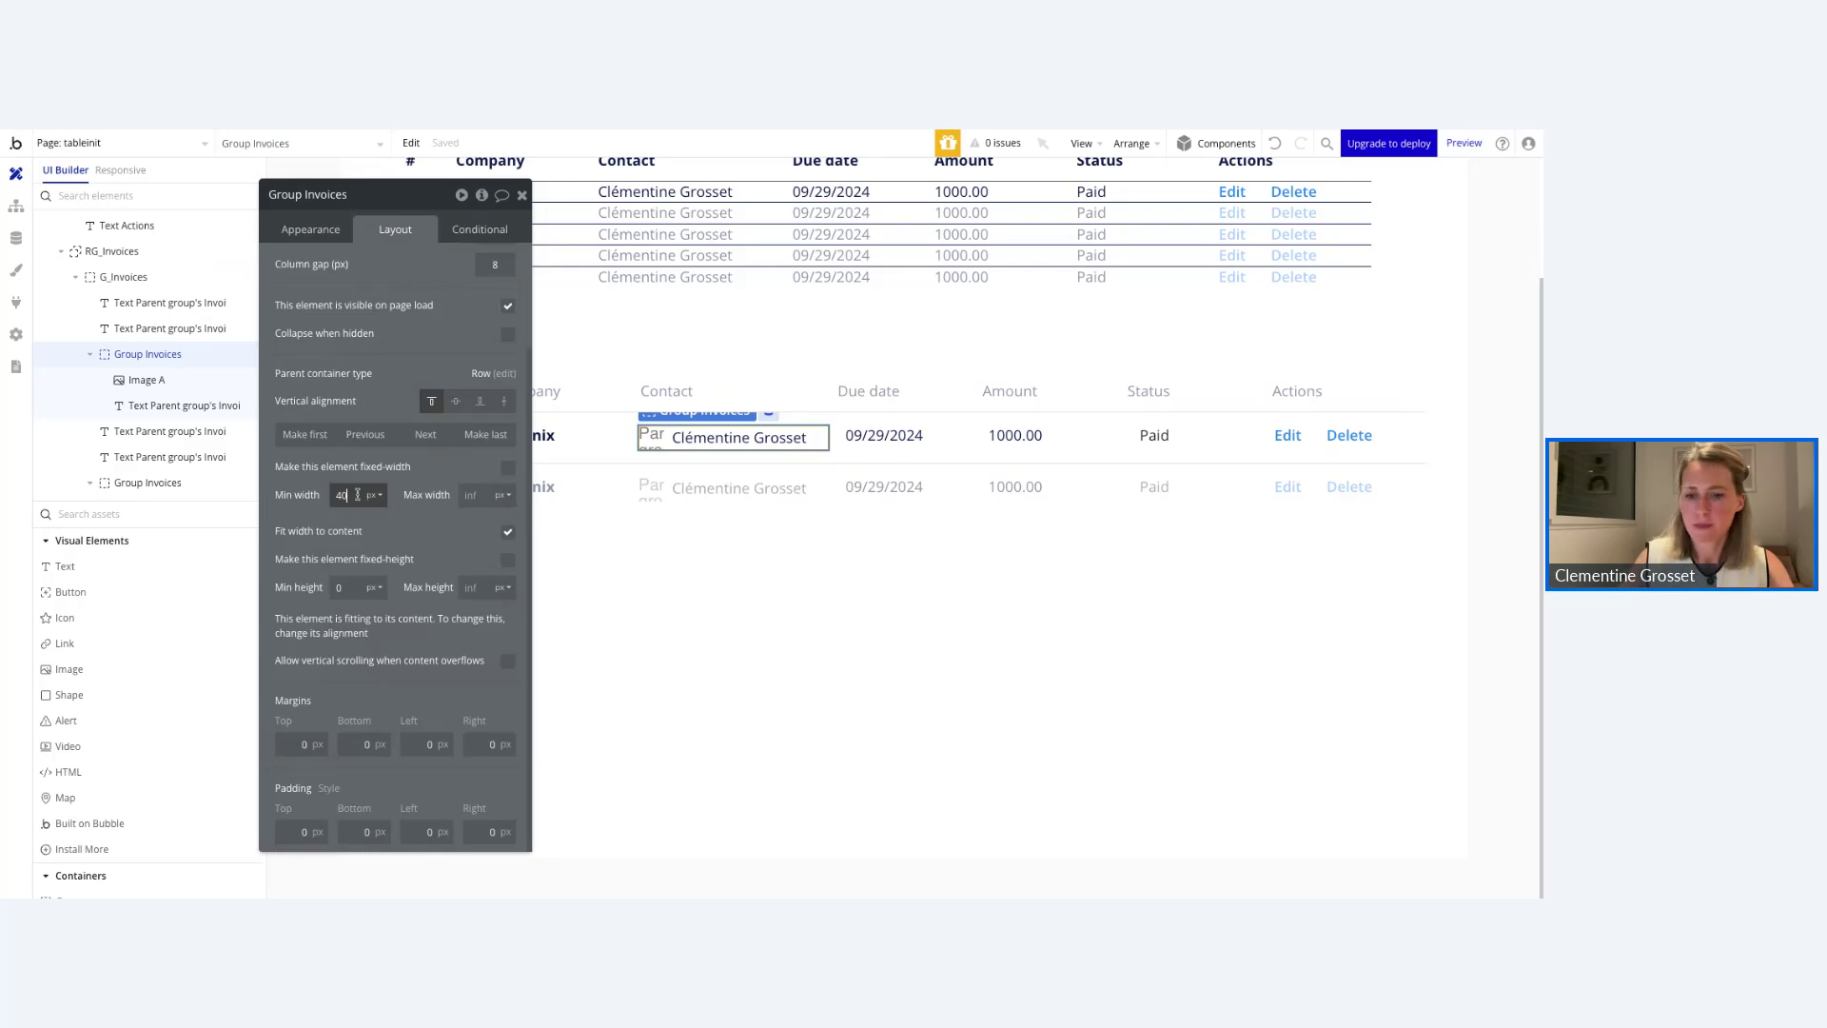
pyautogui.click(358, 495)
pyautogui.write('100')
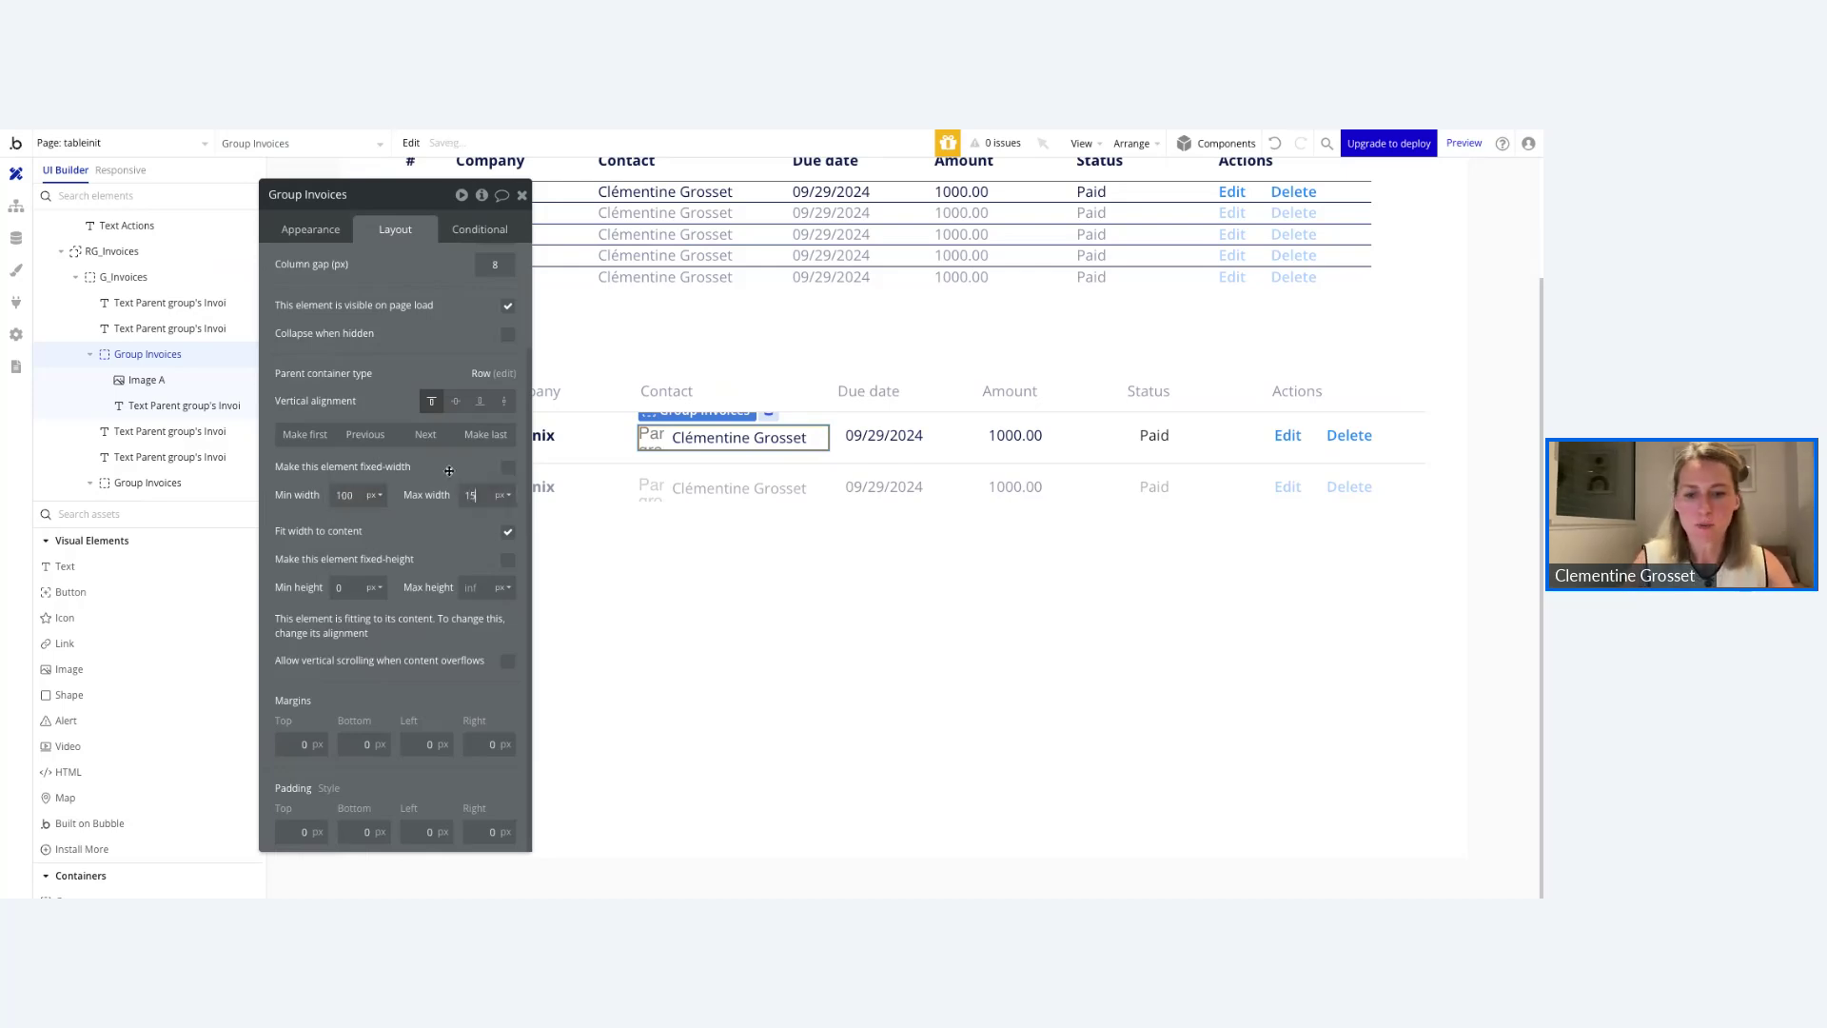
pyautogui.write('150')
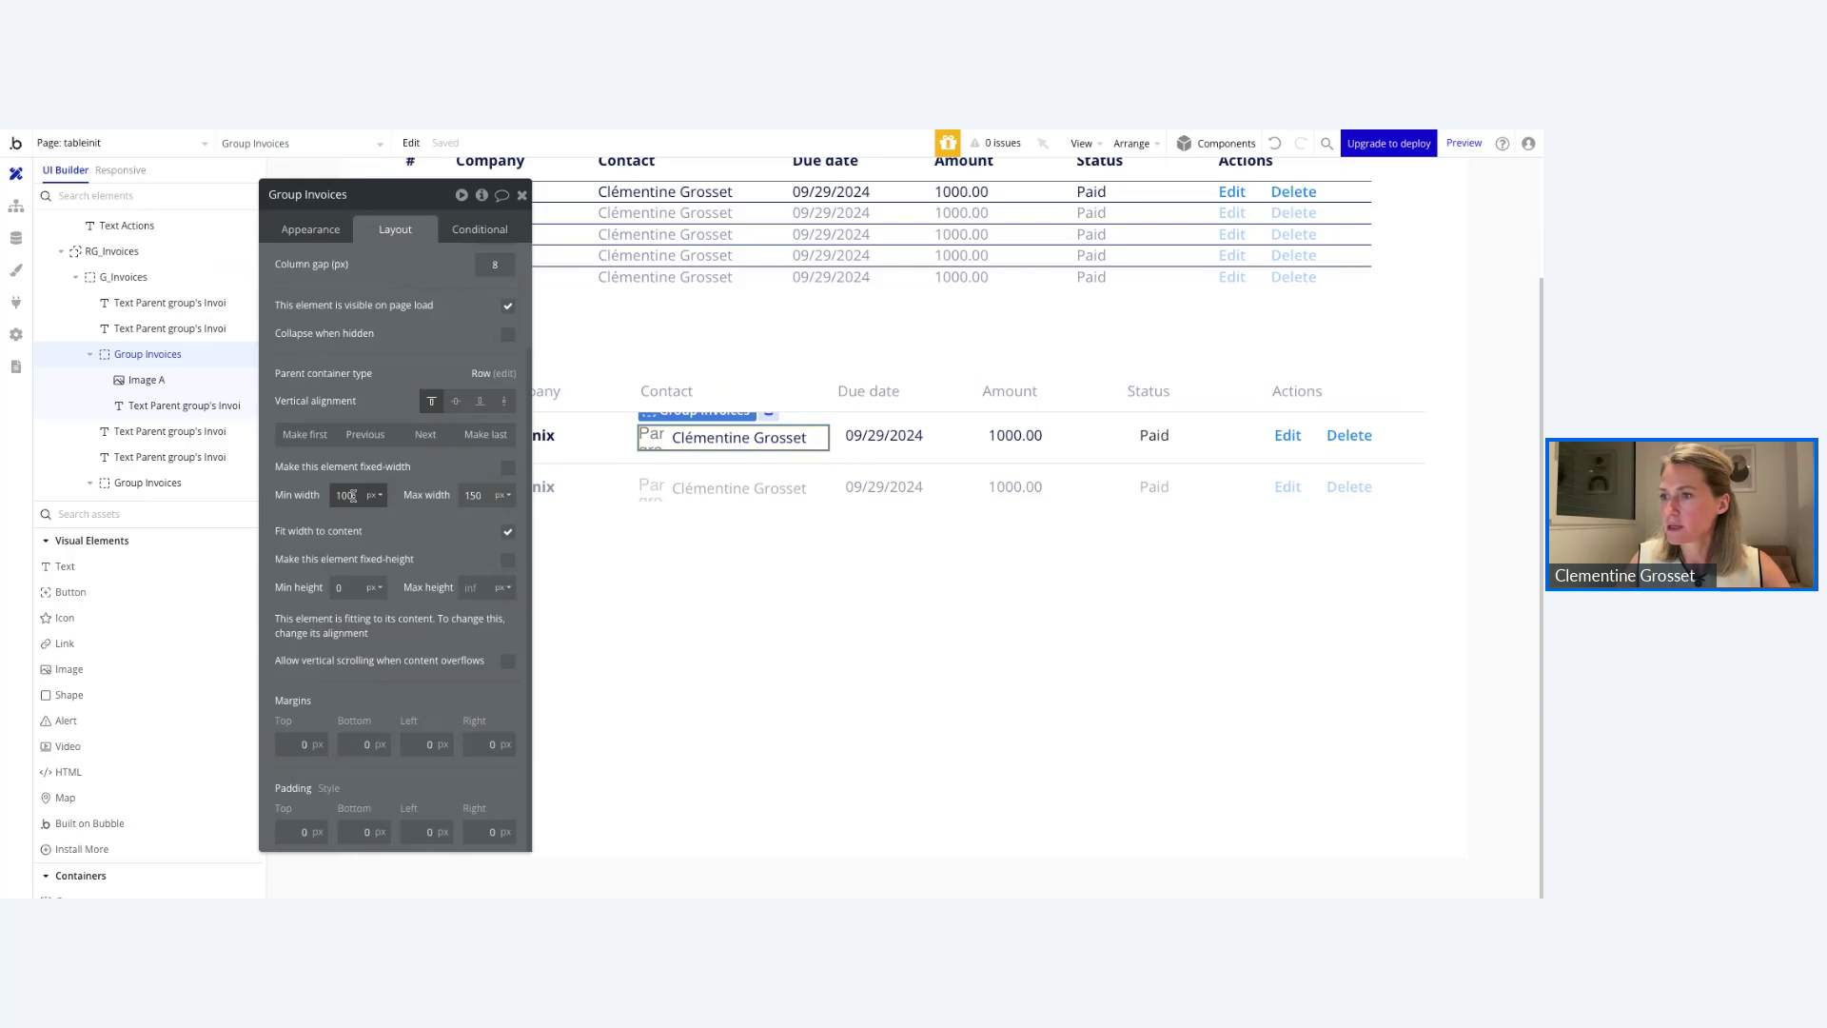
# Set the Contact group's minimum width to 150 px and maximum to 200 px, disable fitting width to content, and reload the preview.
pyautogui.doubleClick(337, 494)
pyautogui.write('1')
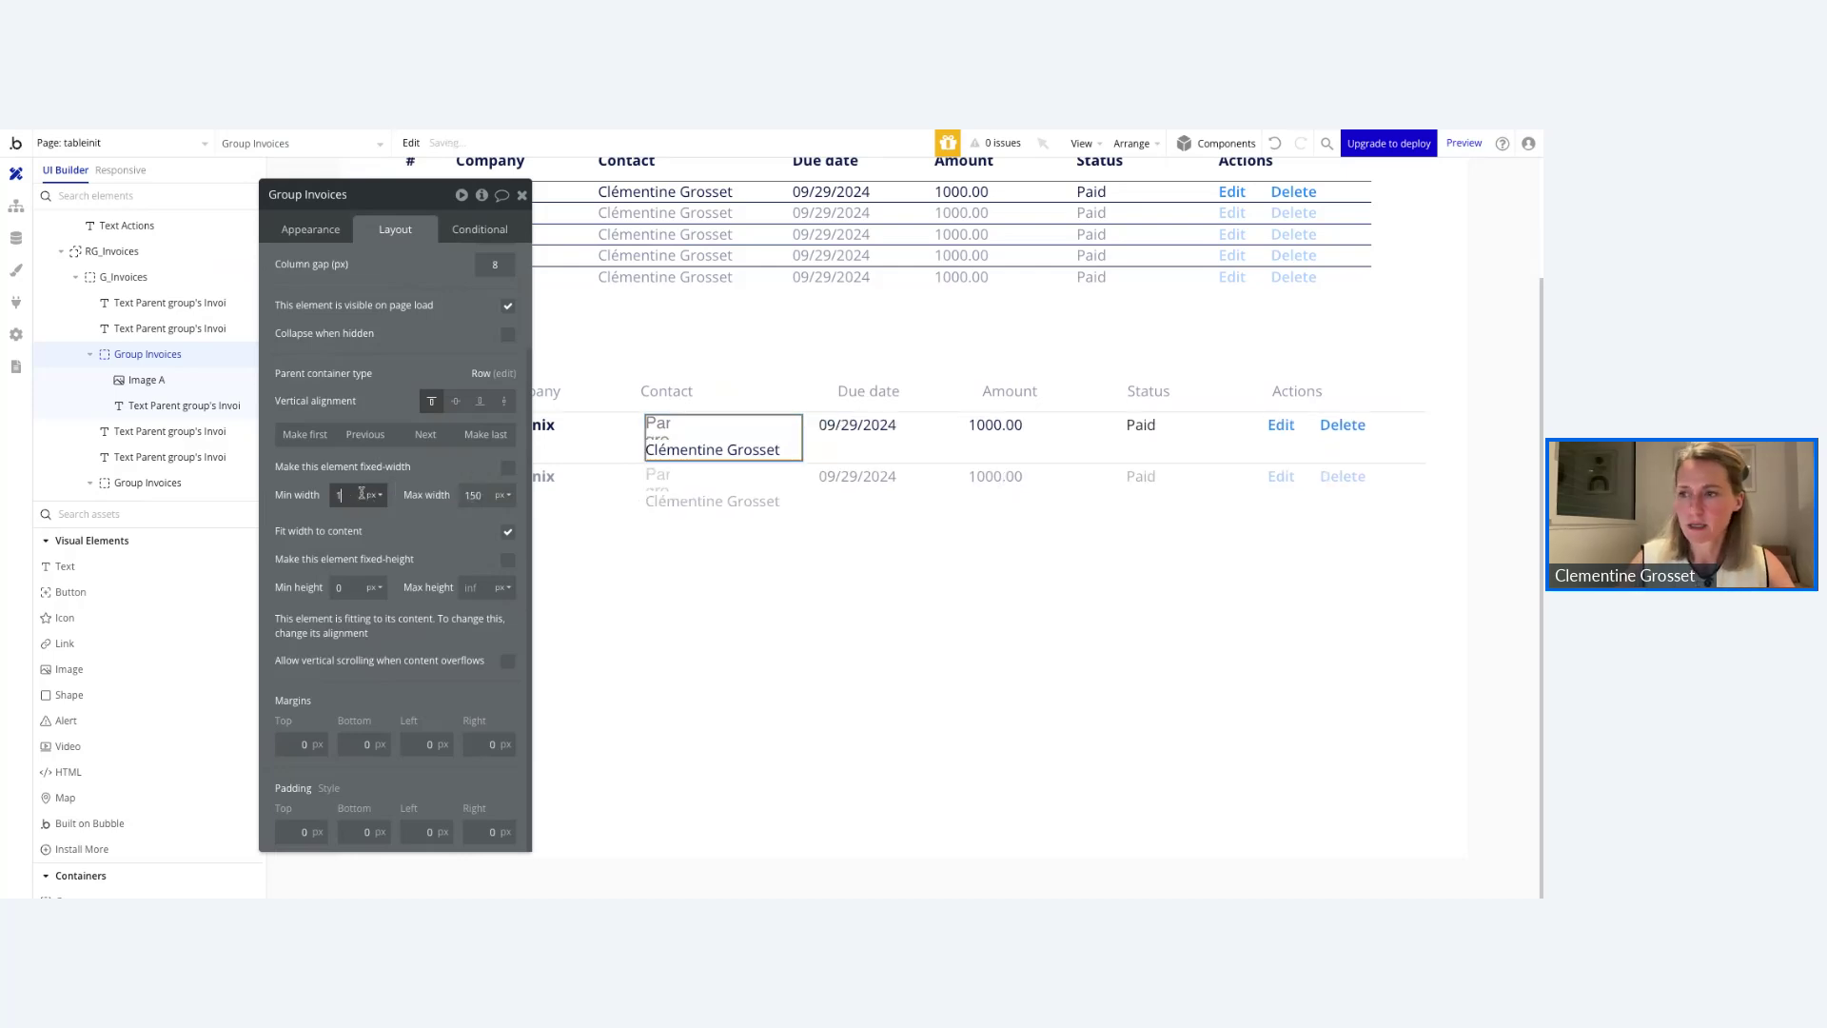
pyautogui.write('50')
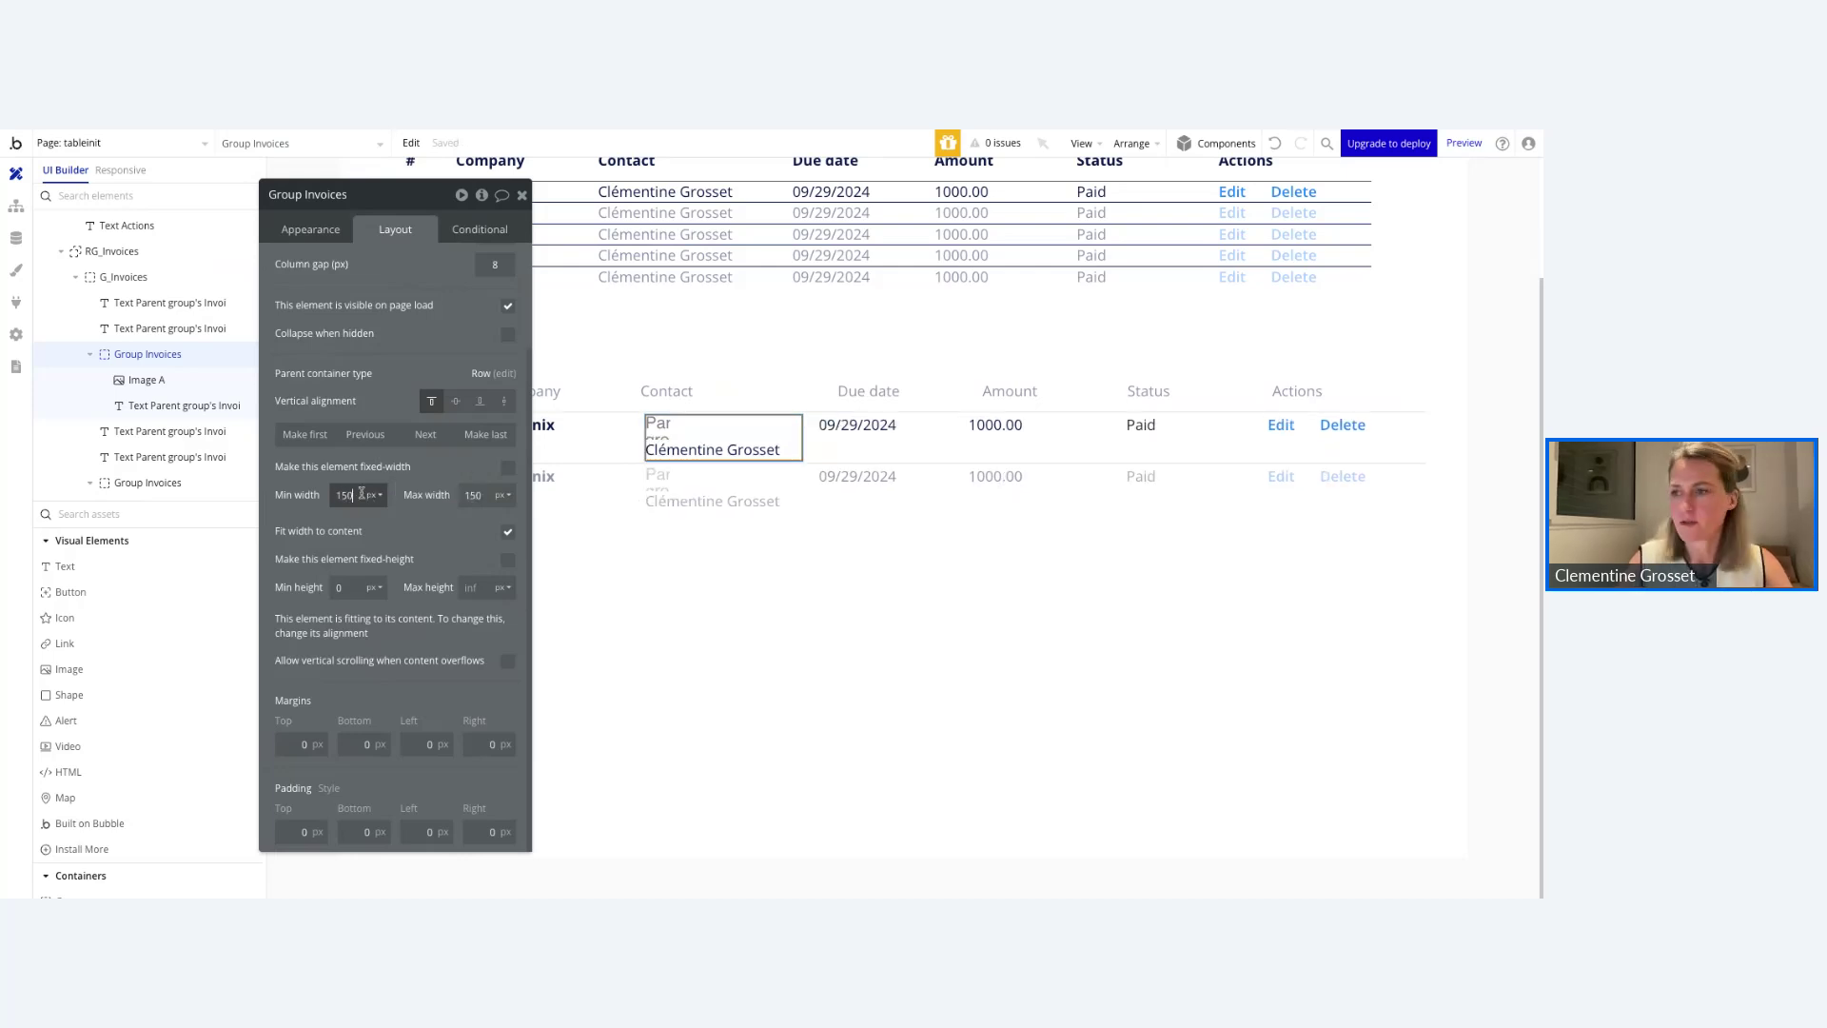
pyautogui.doubleClick(466, 495)
pyautogui.write('200')
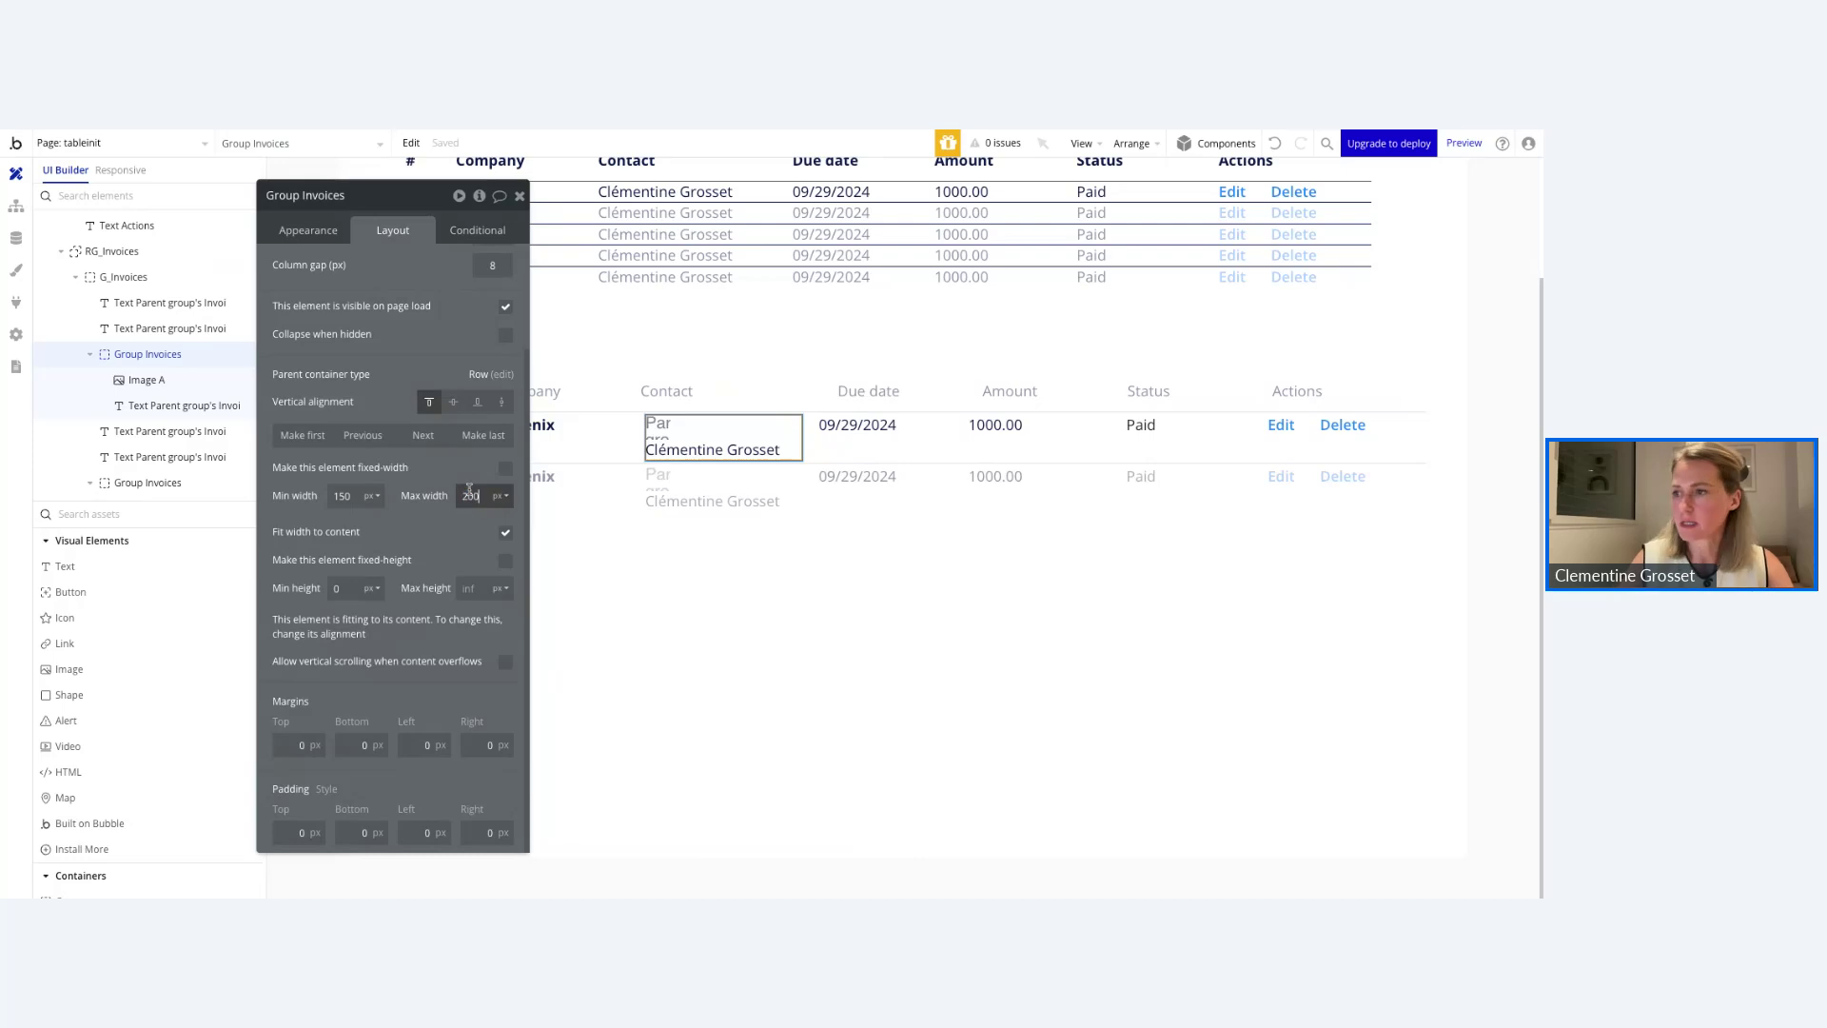
pyautogui.click(507, 533)
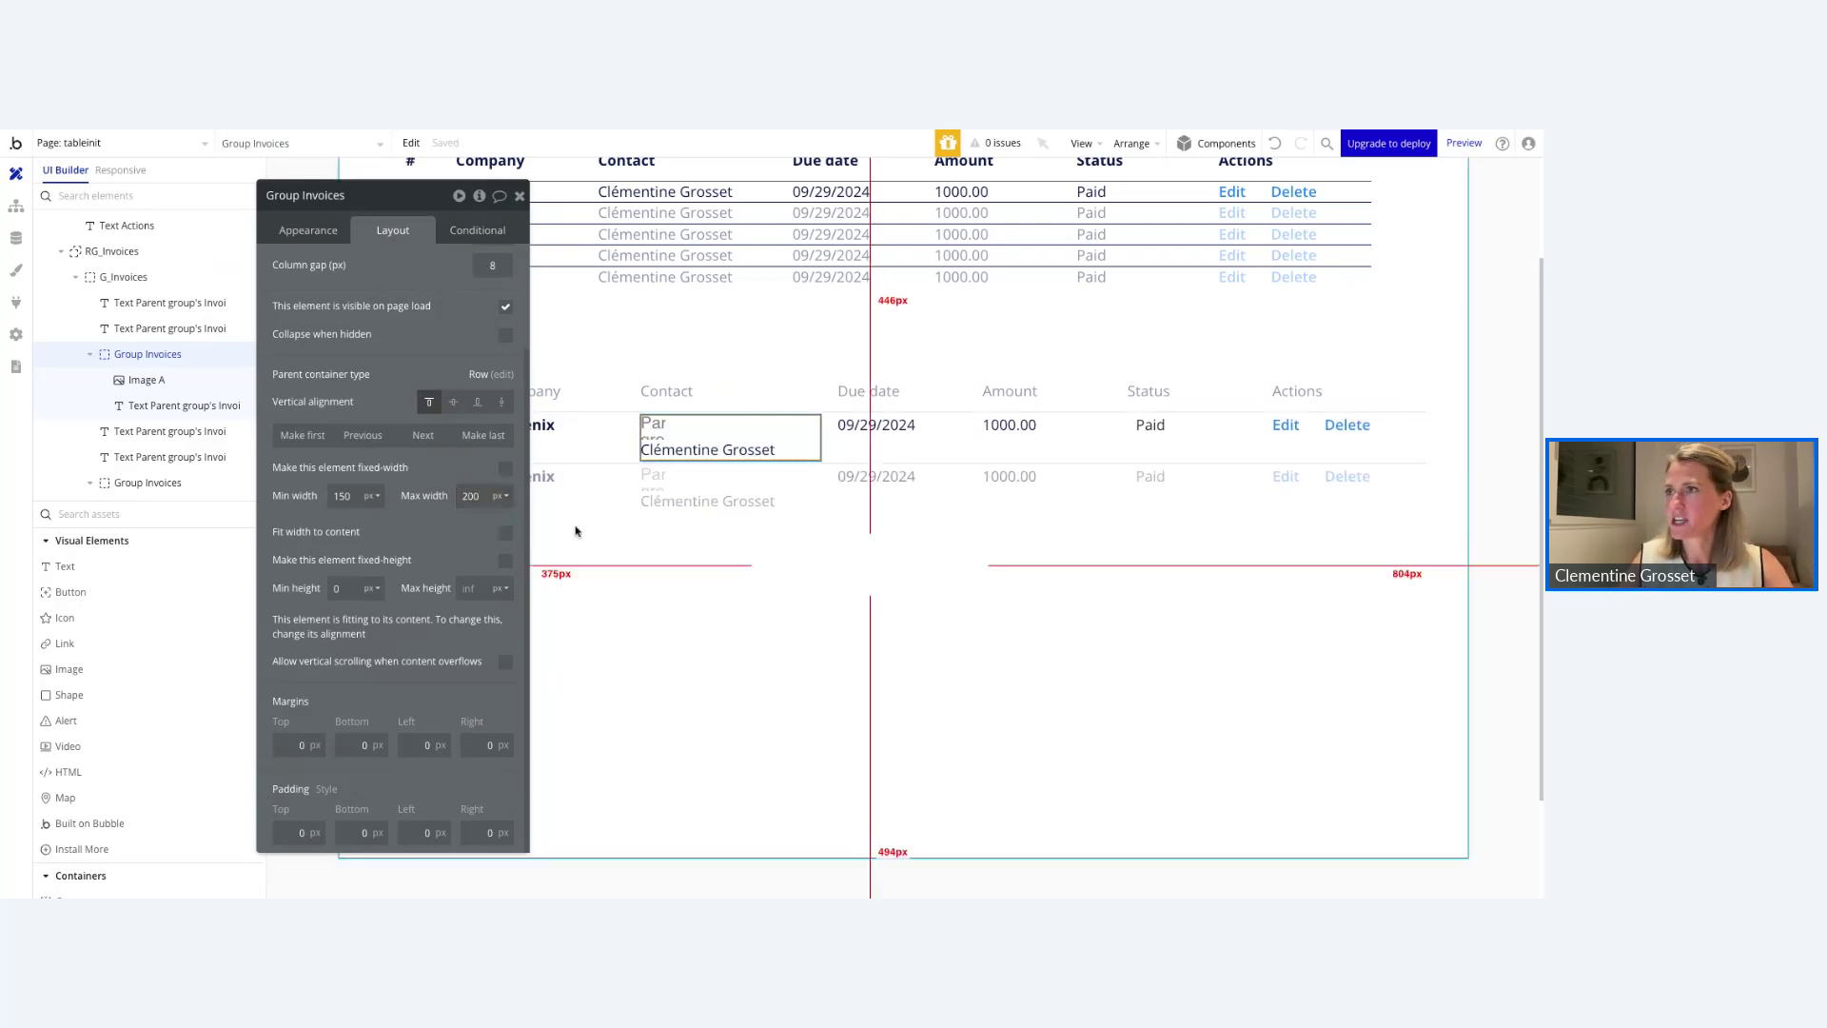
pyautogui.click(567, 134)
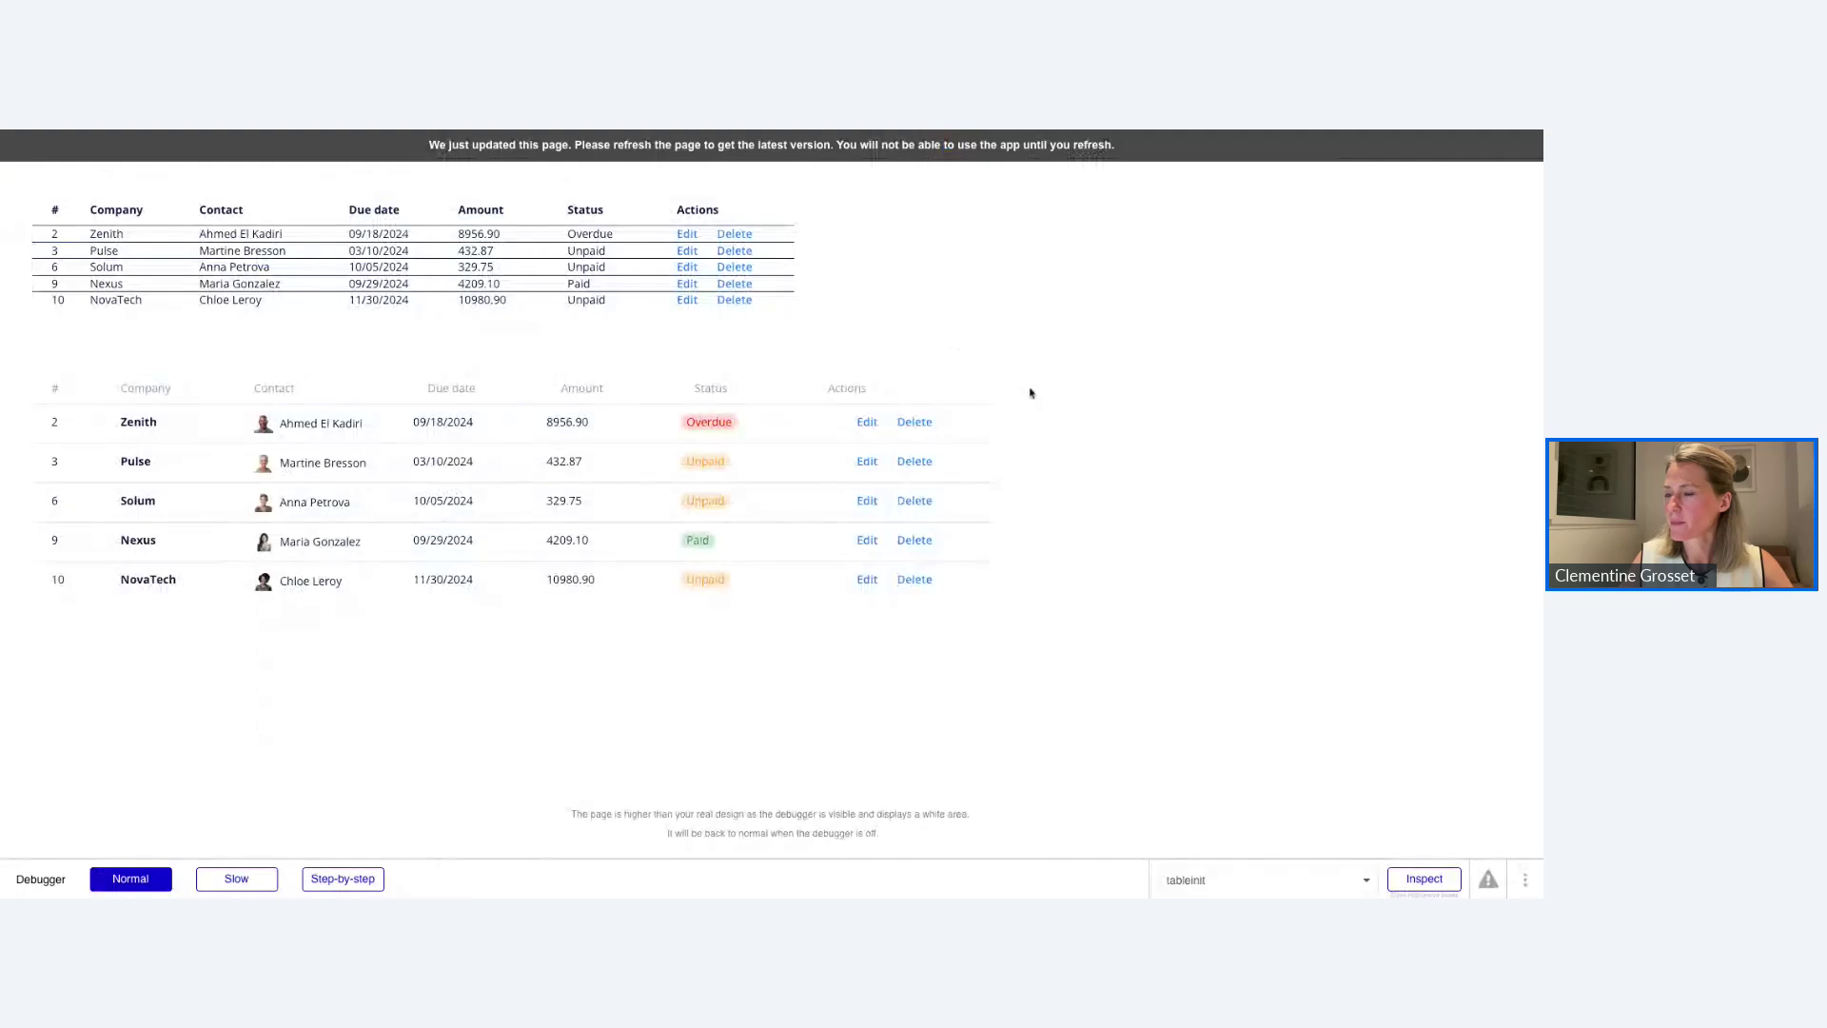
pyautogui.hotkey('ctrl', 'r')
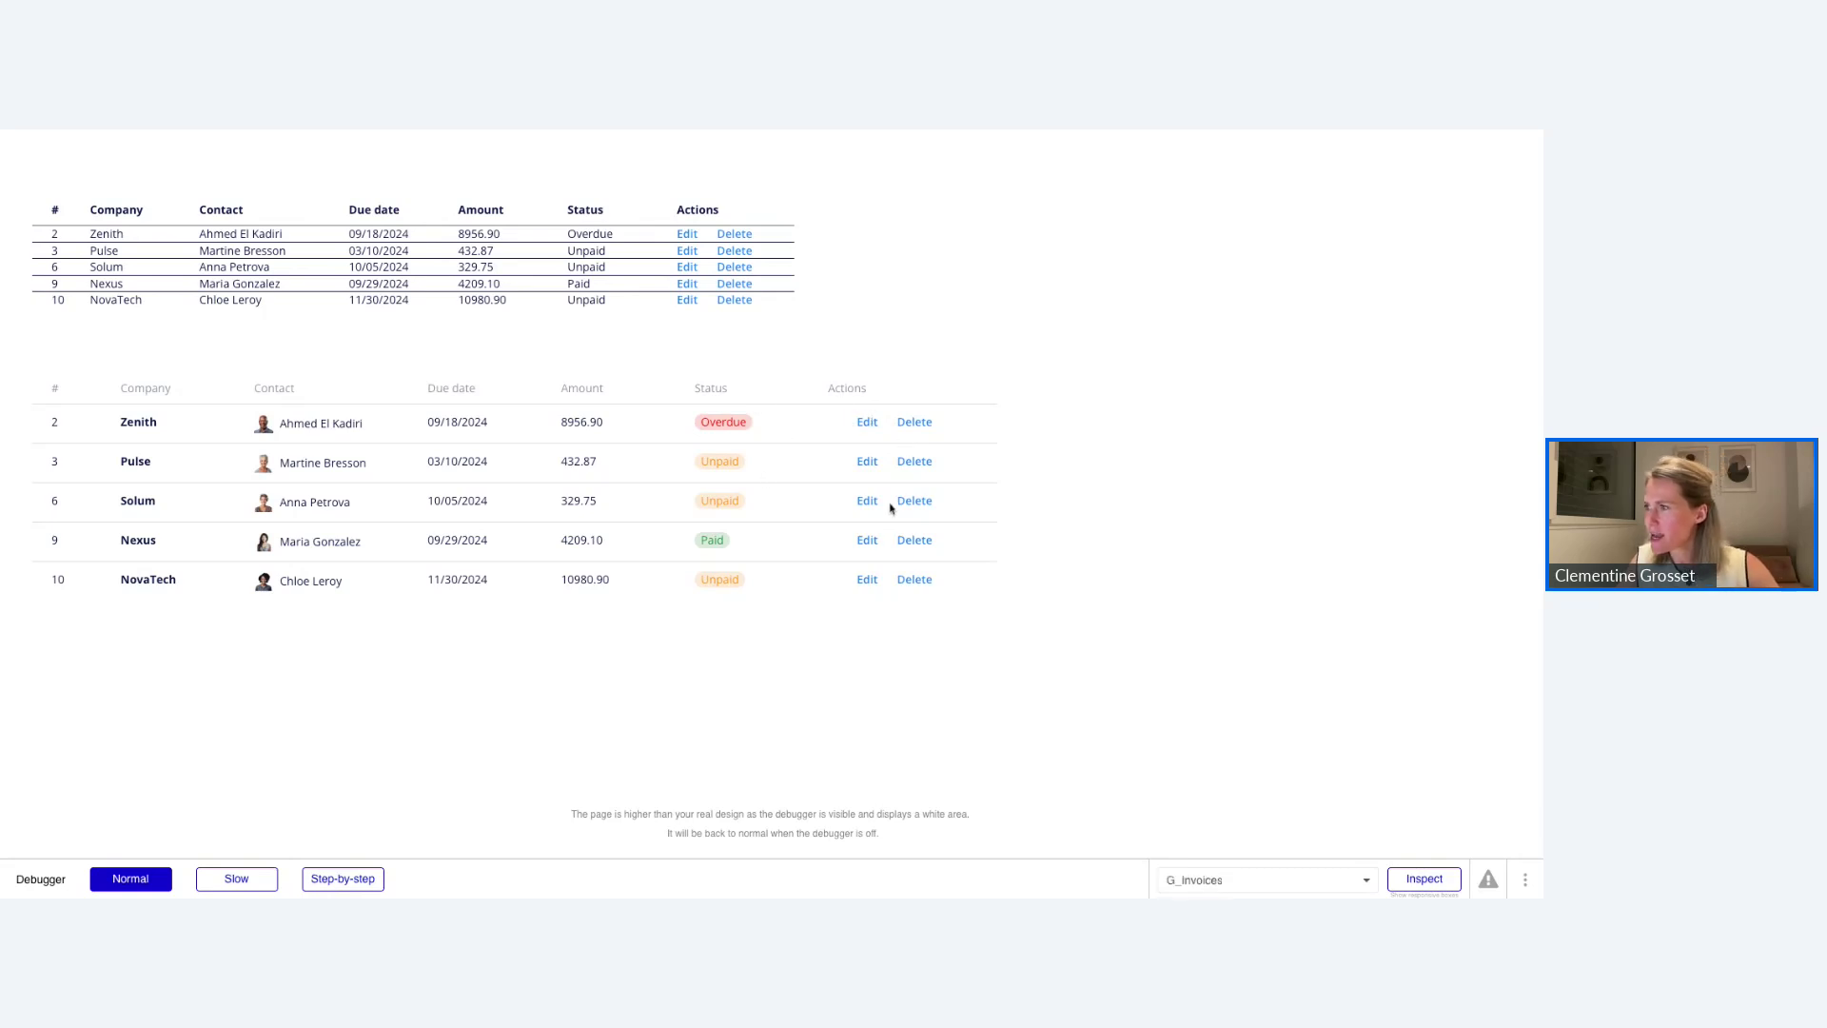
# Match the row's Actions group to the Status group's 100 px minimum and 150 px maximum width, then check it in the reloaded preview.
pyautogui.click(478, 133)
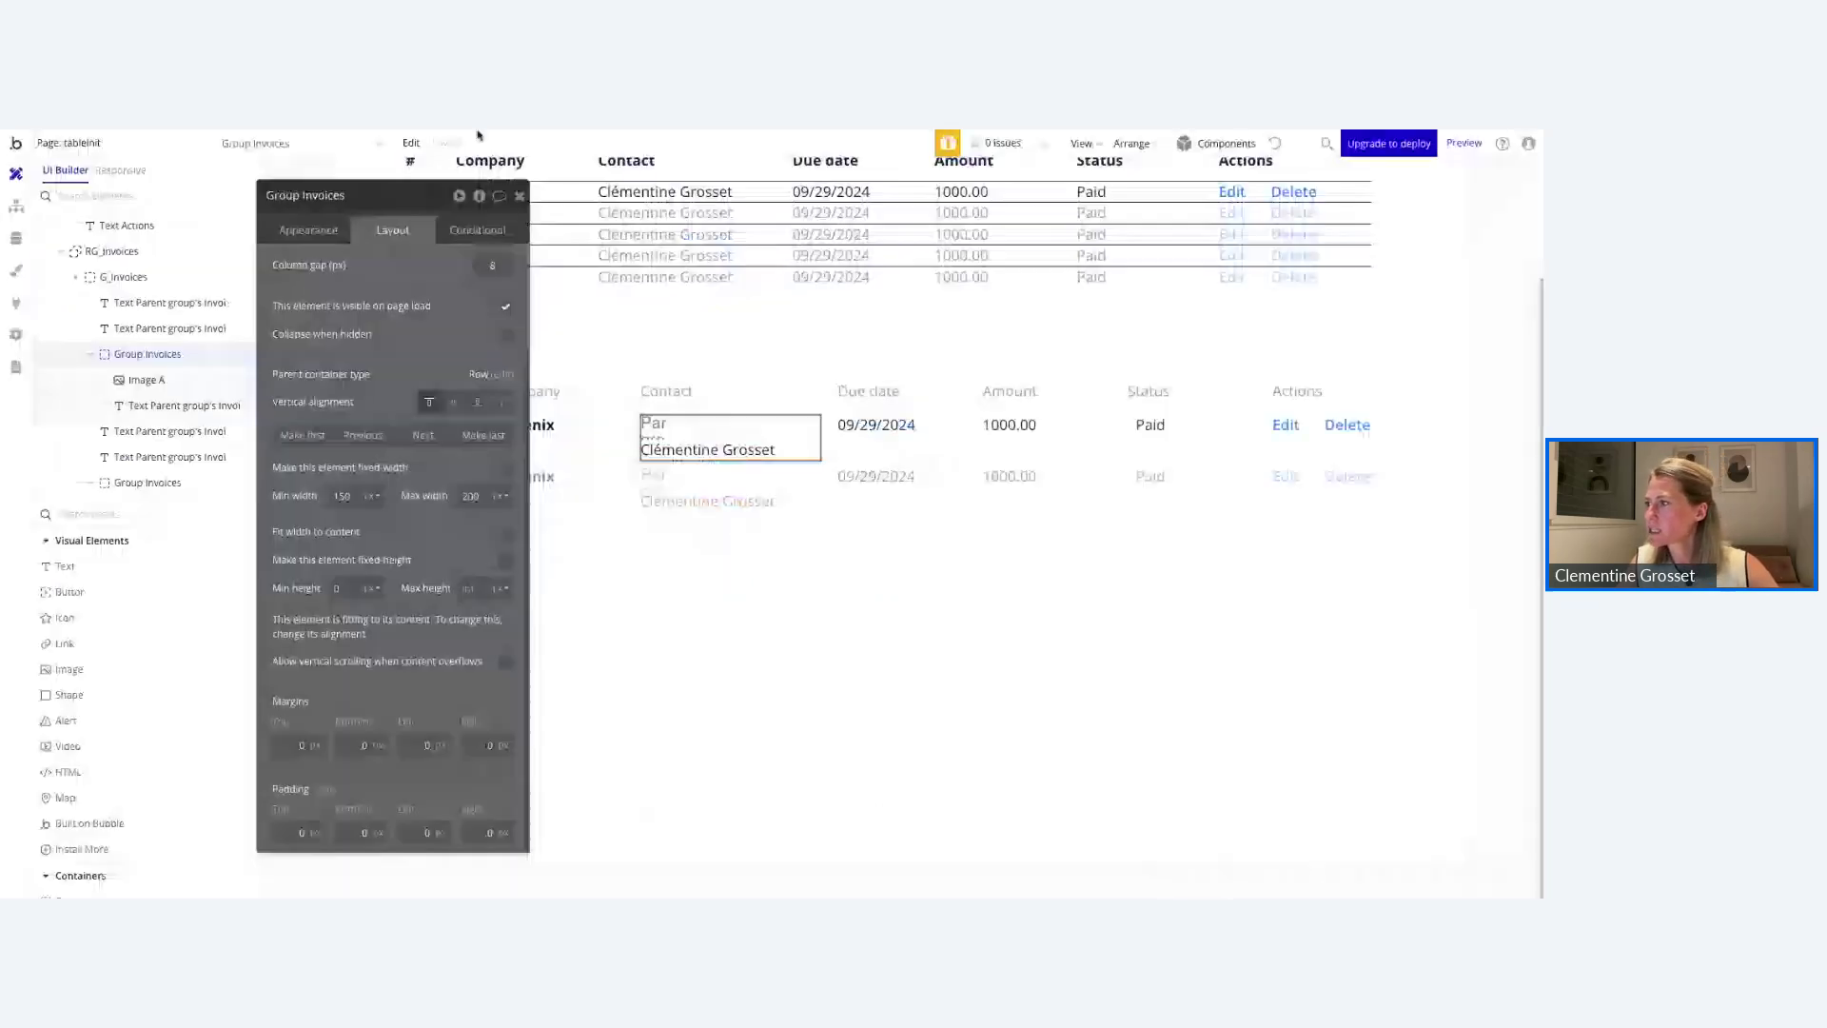
pyautogui.click(1219, 440)
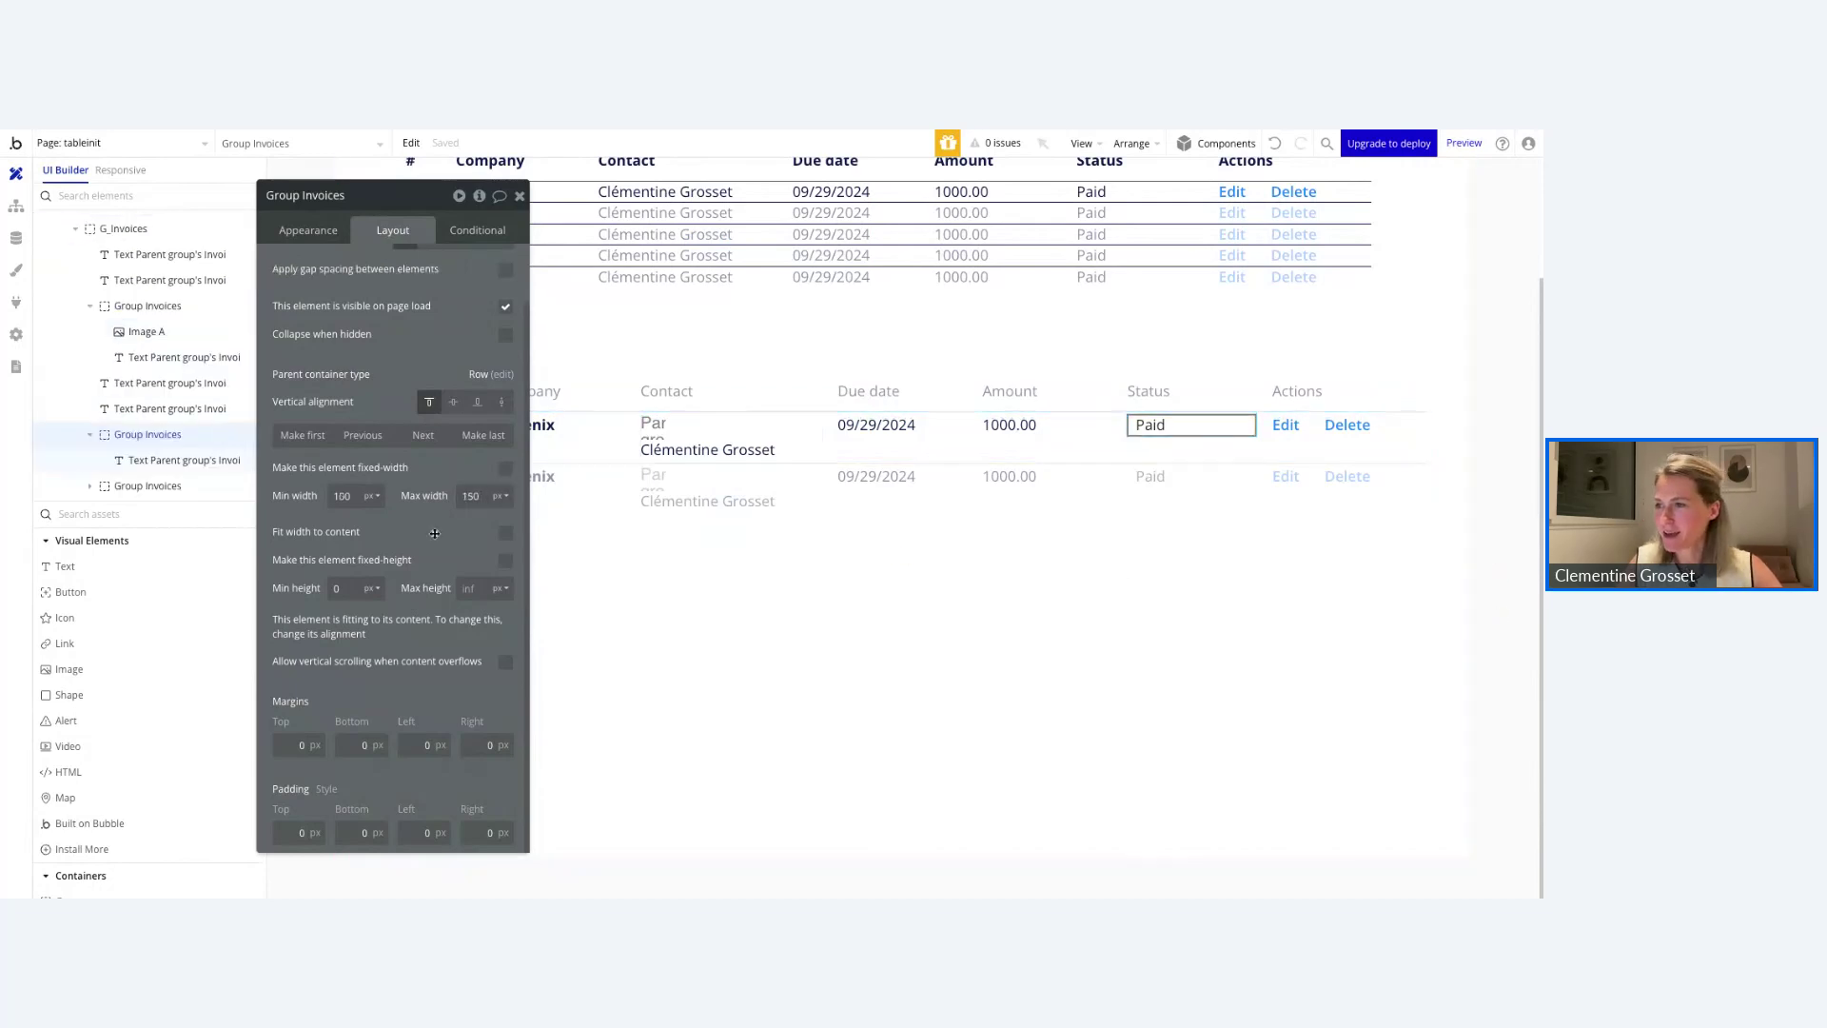
pyautogui.click(925, 612)
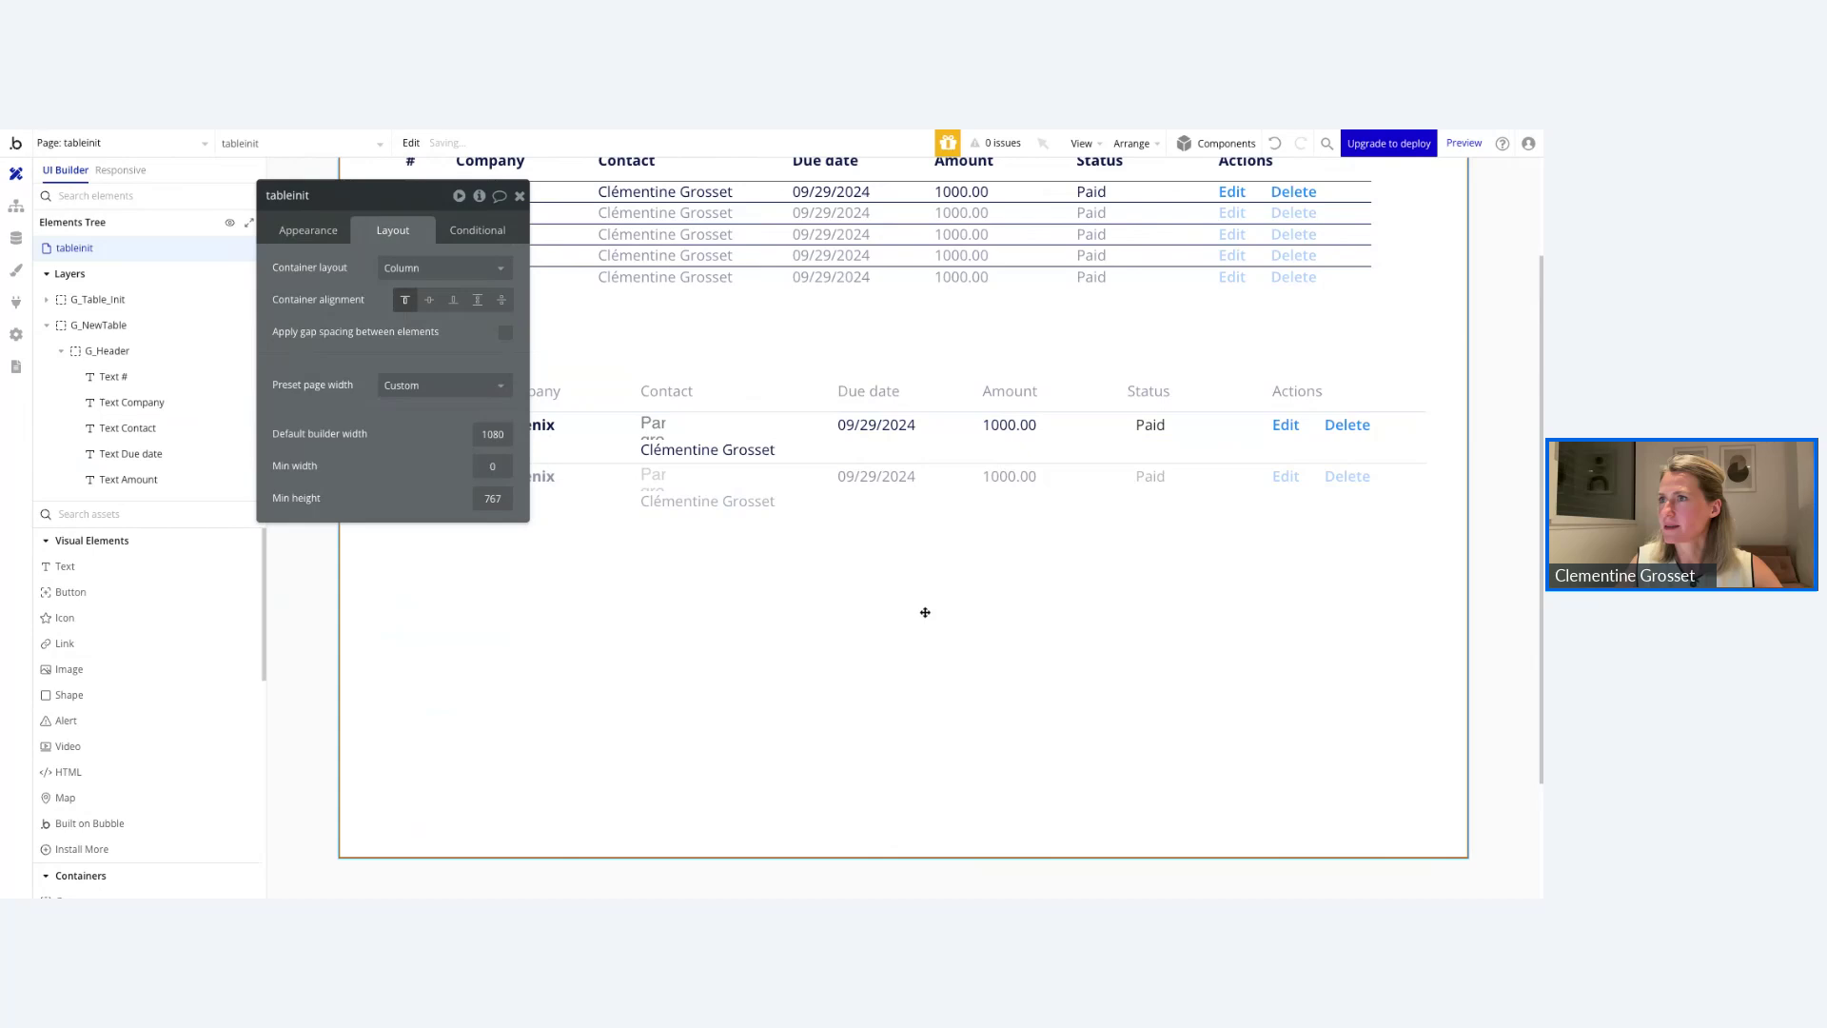
pyautogui.click(416, 131)
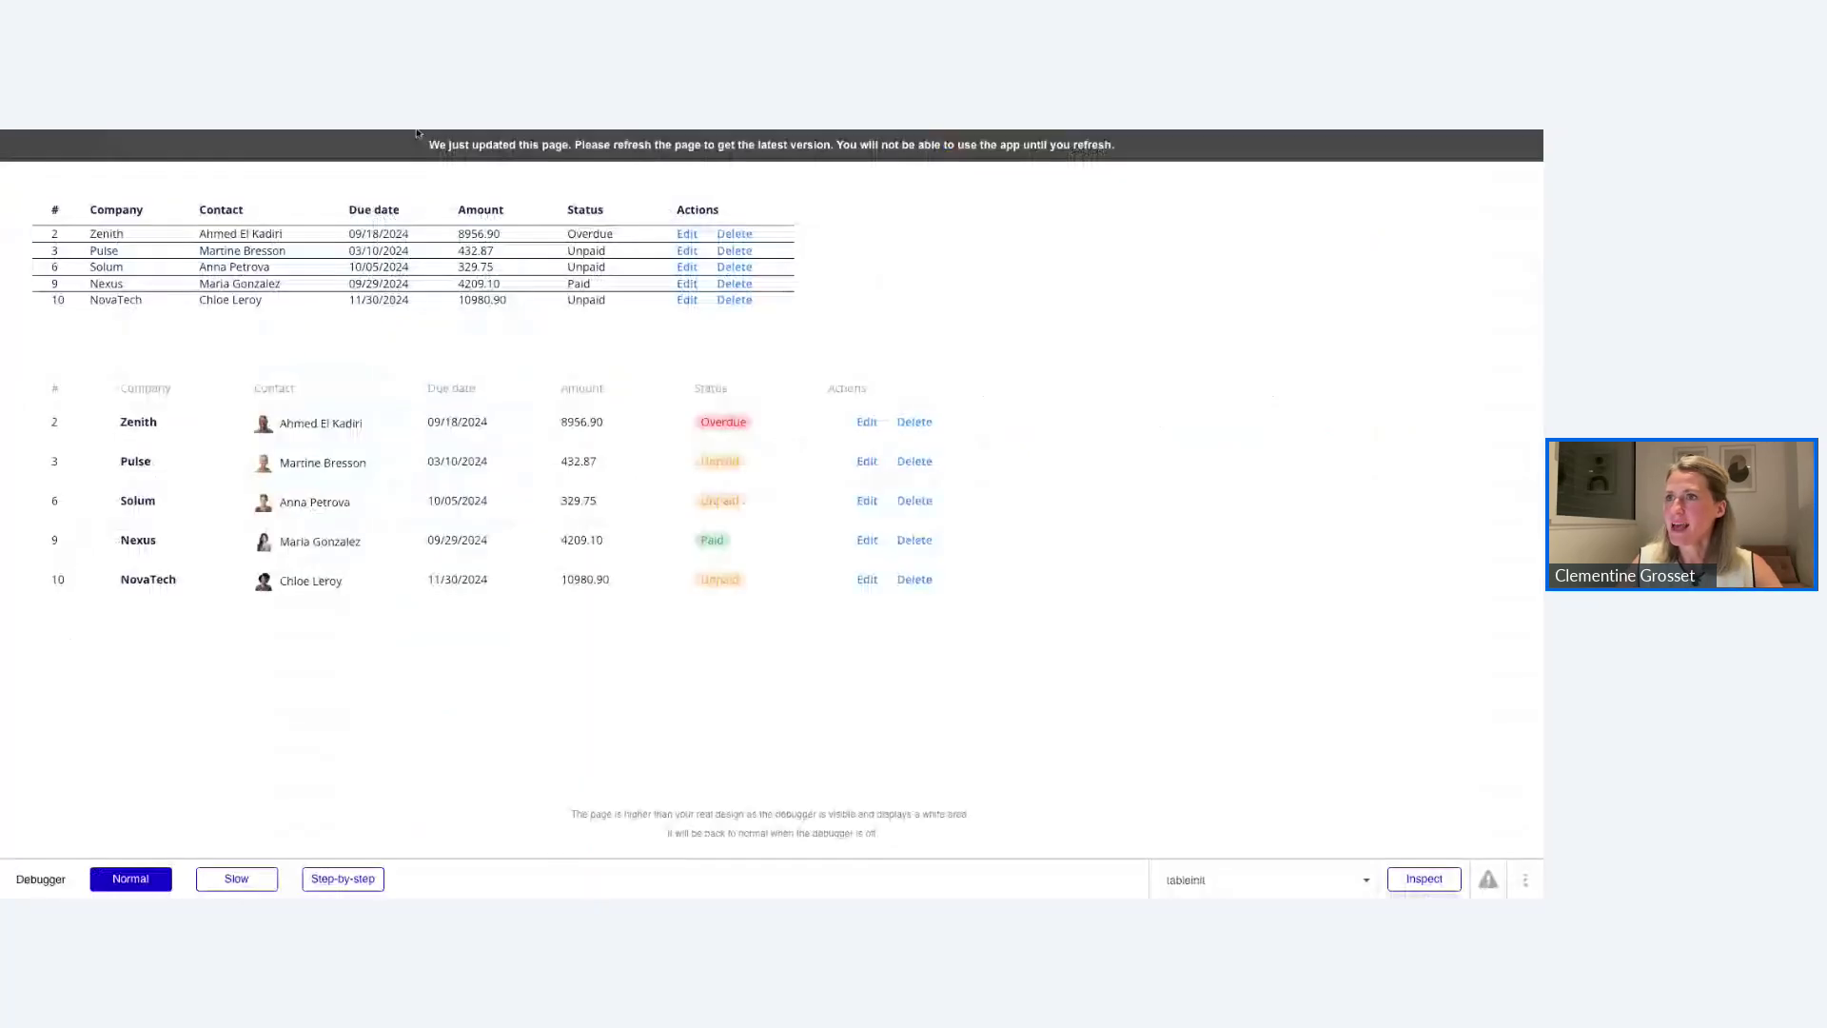
pyautogui.press('super+r')
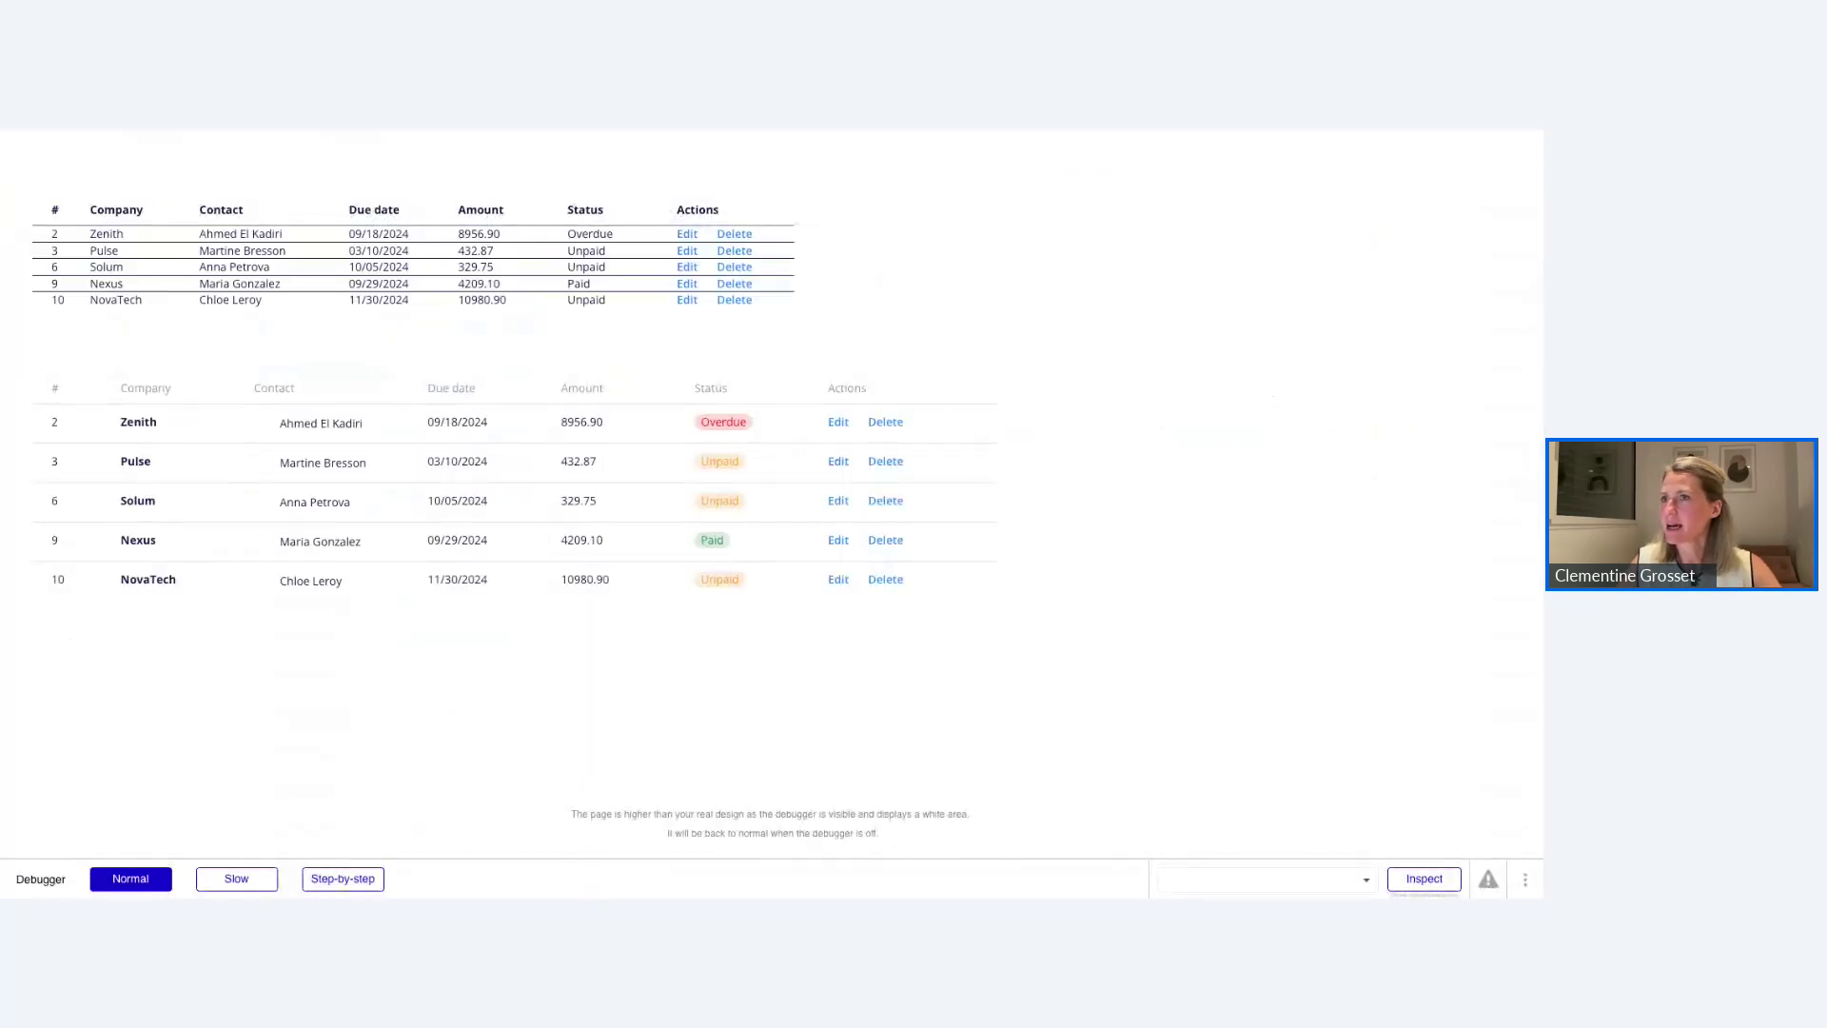
pyautogui.click(411, 131)
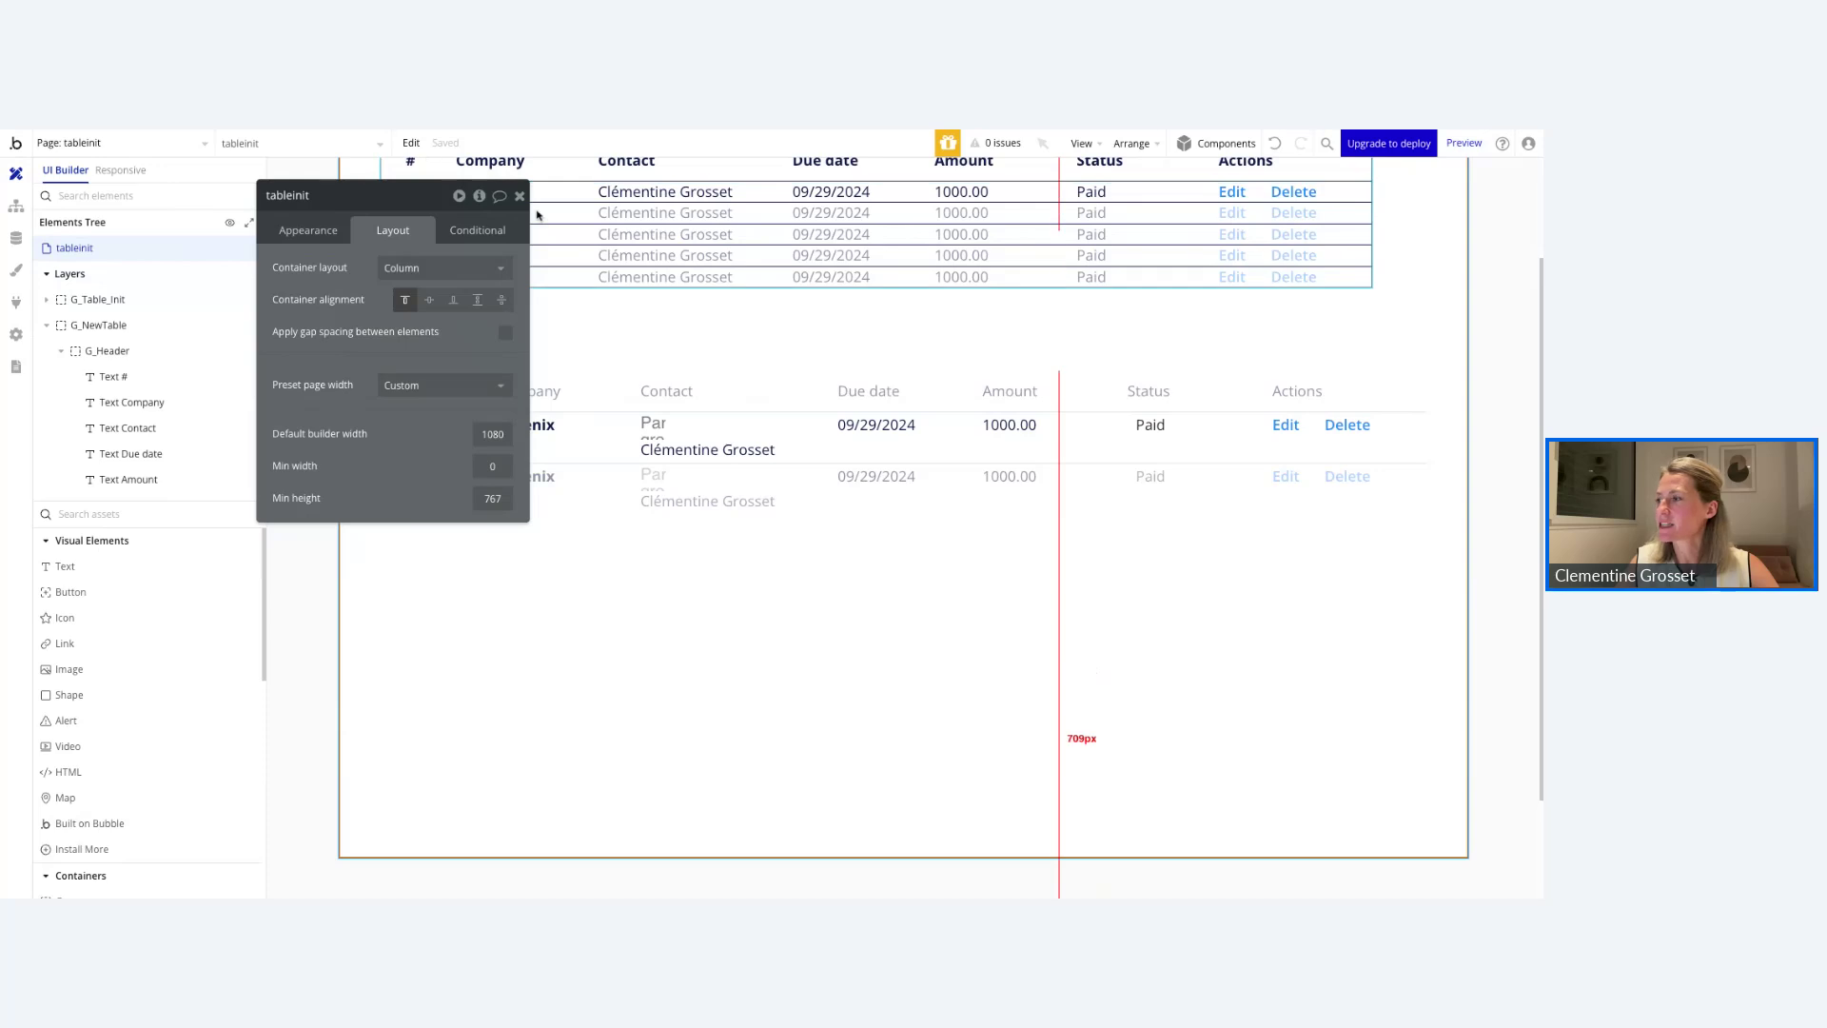
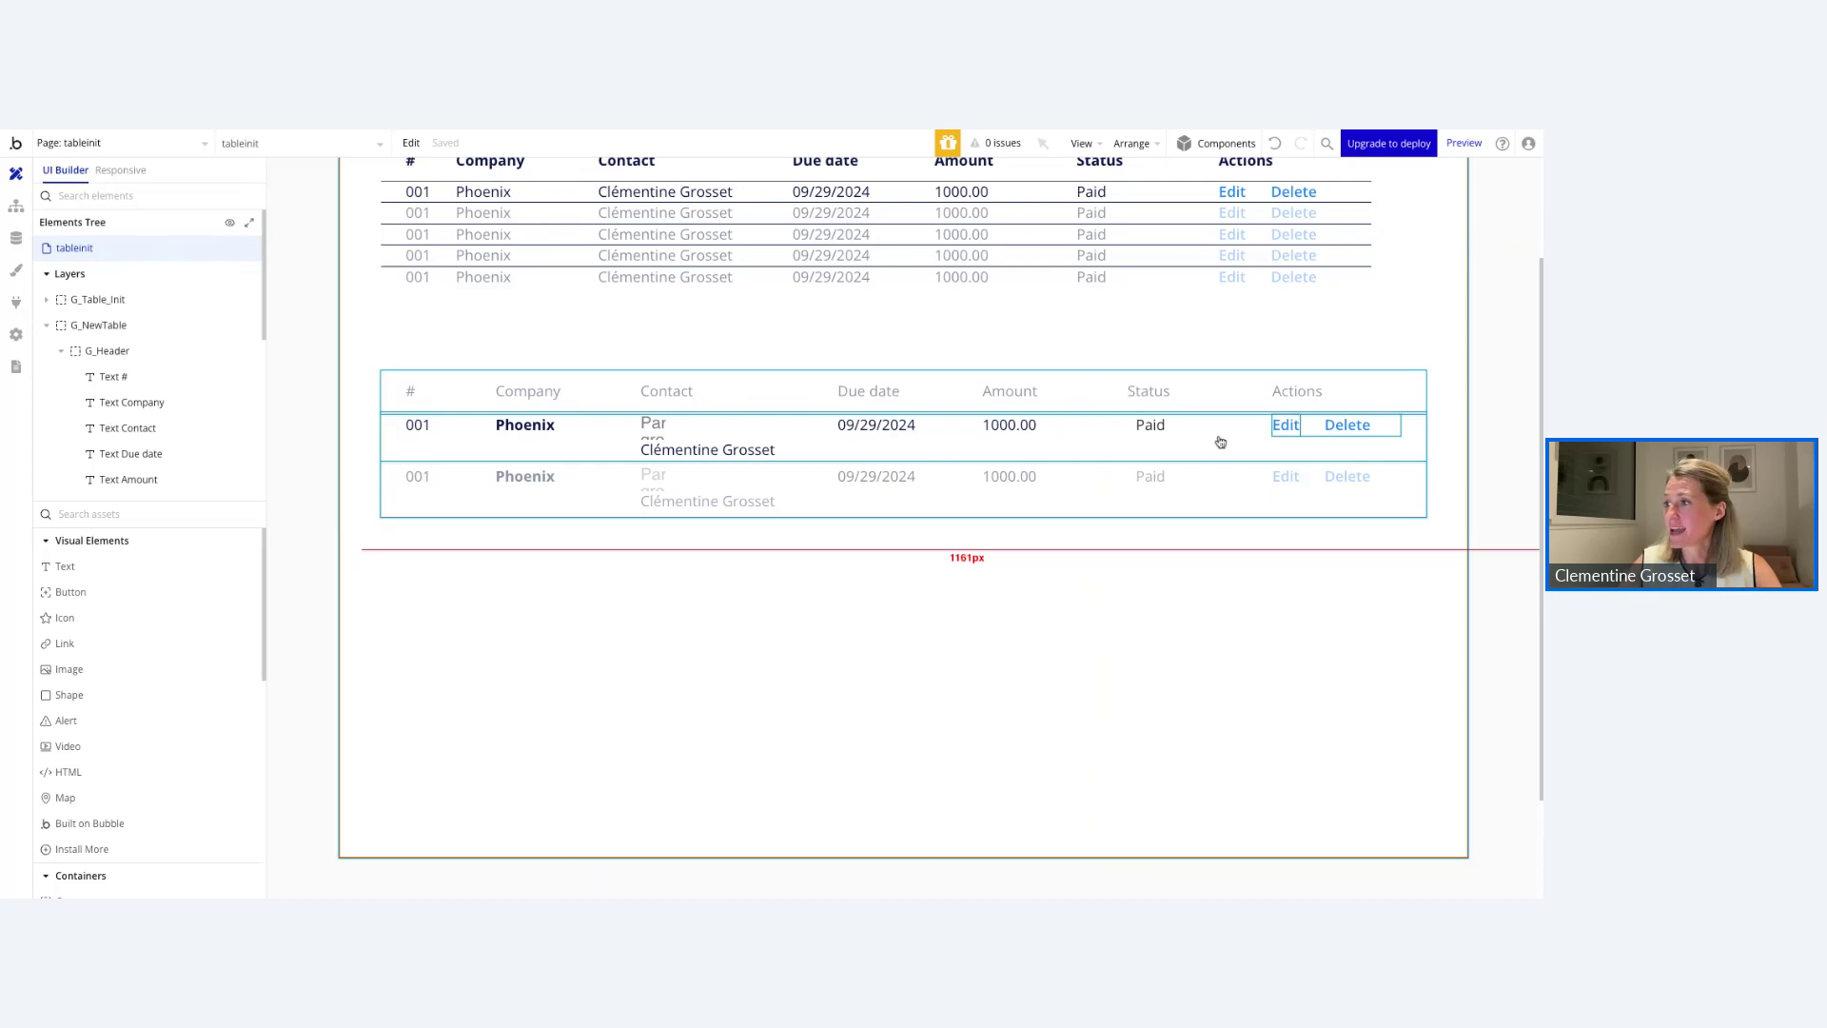
# Add an icon element to the page and move it into the row's Actions group, before the Edit text.
pyautogui.click(603, 543)
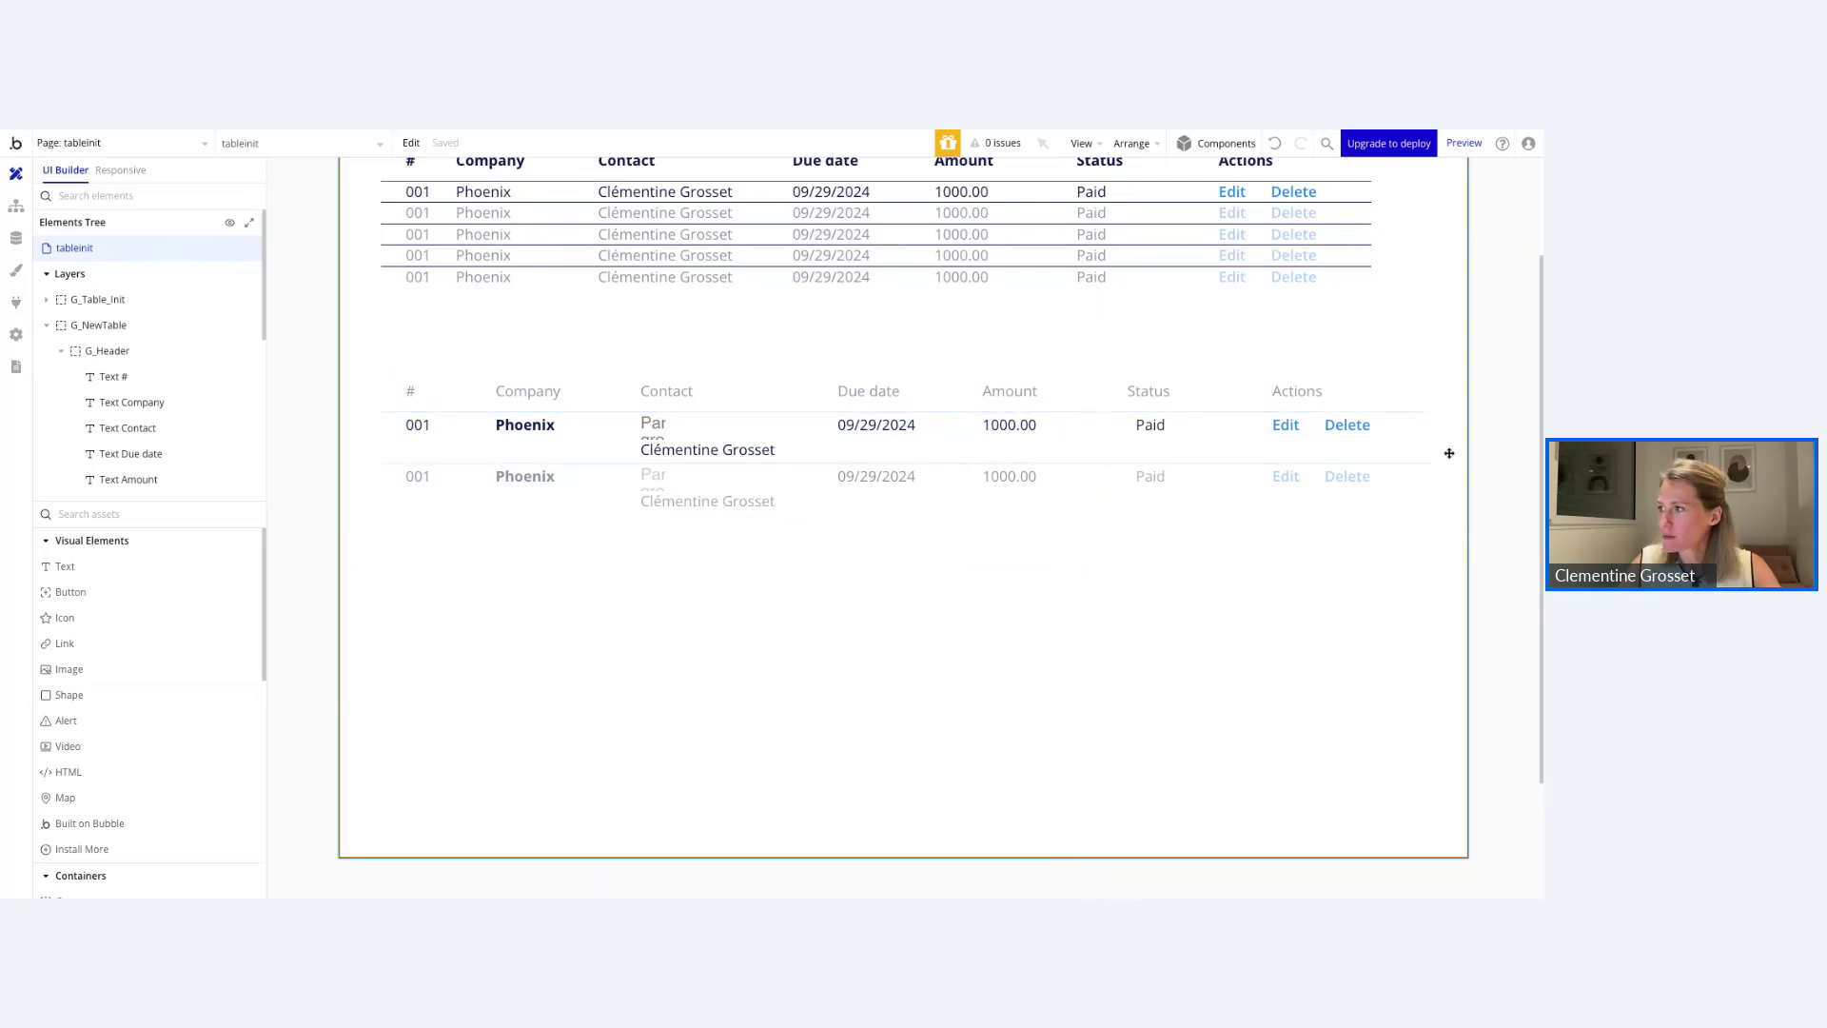
pyautogui.doubleClick(1342, 430)
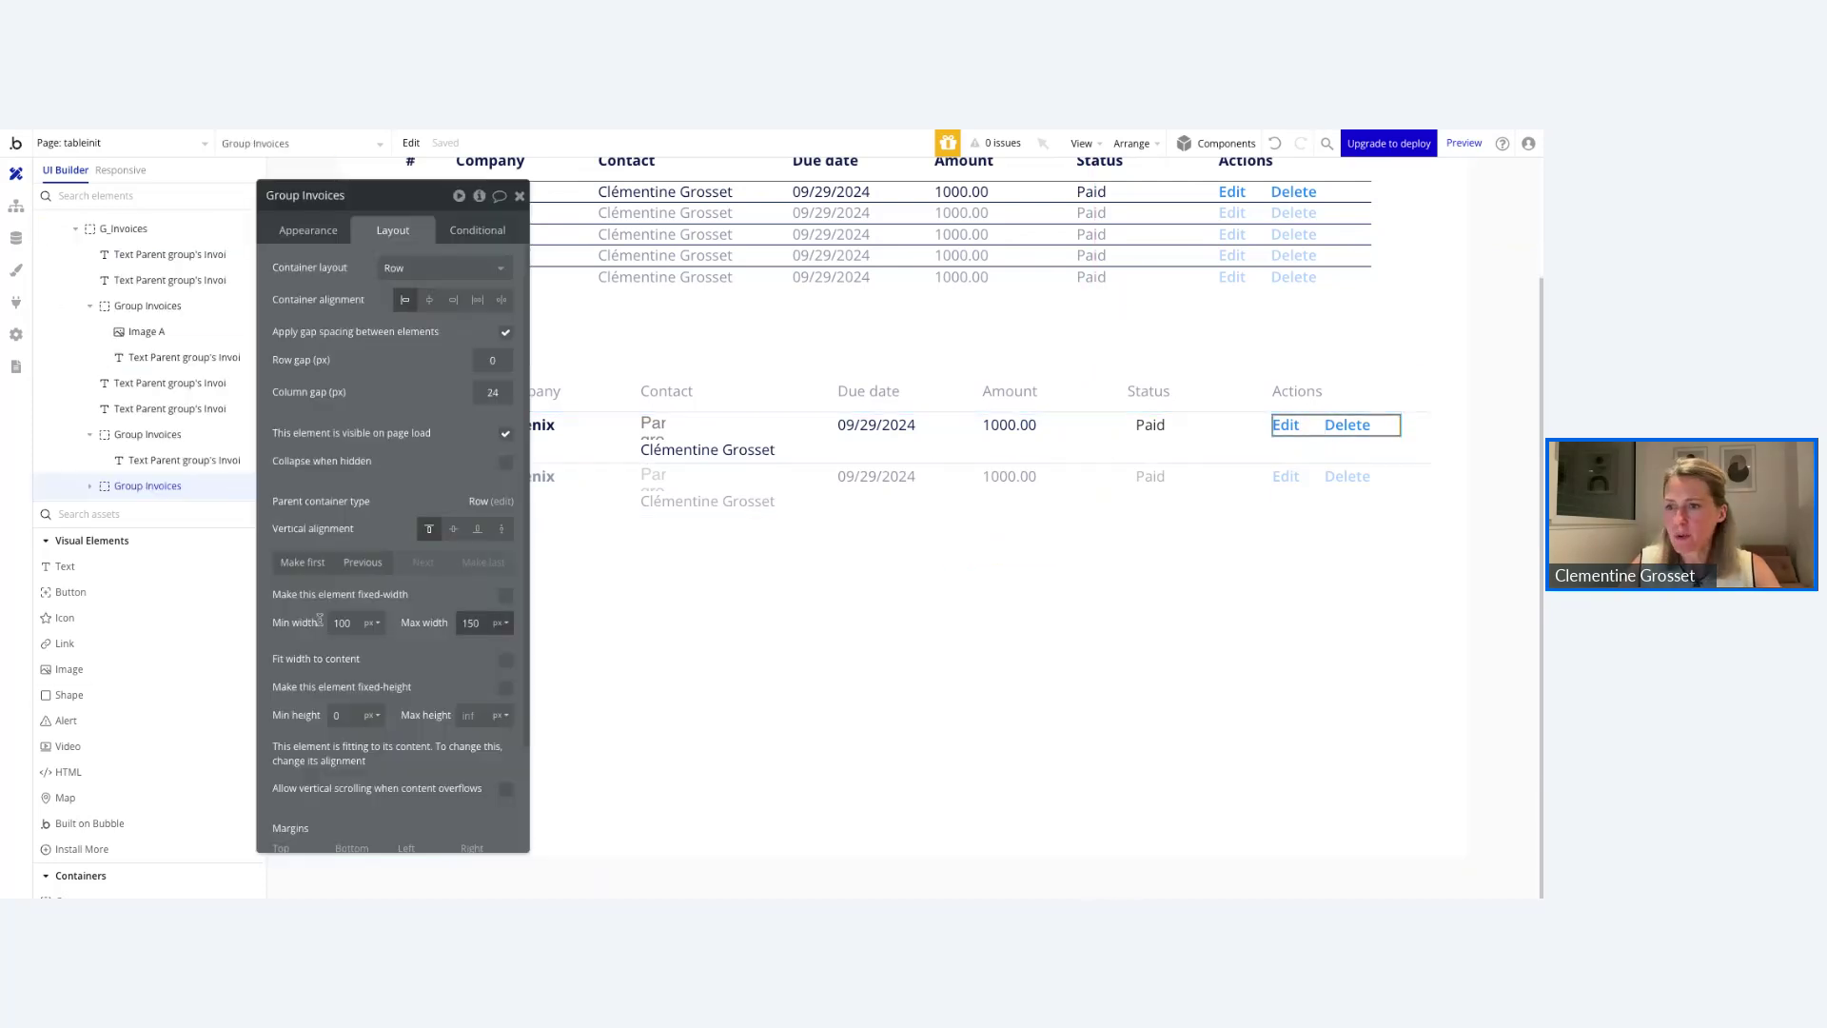
pyautogui.click(68, 621)
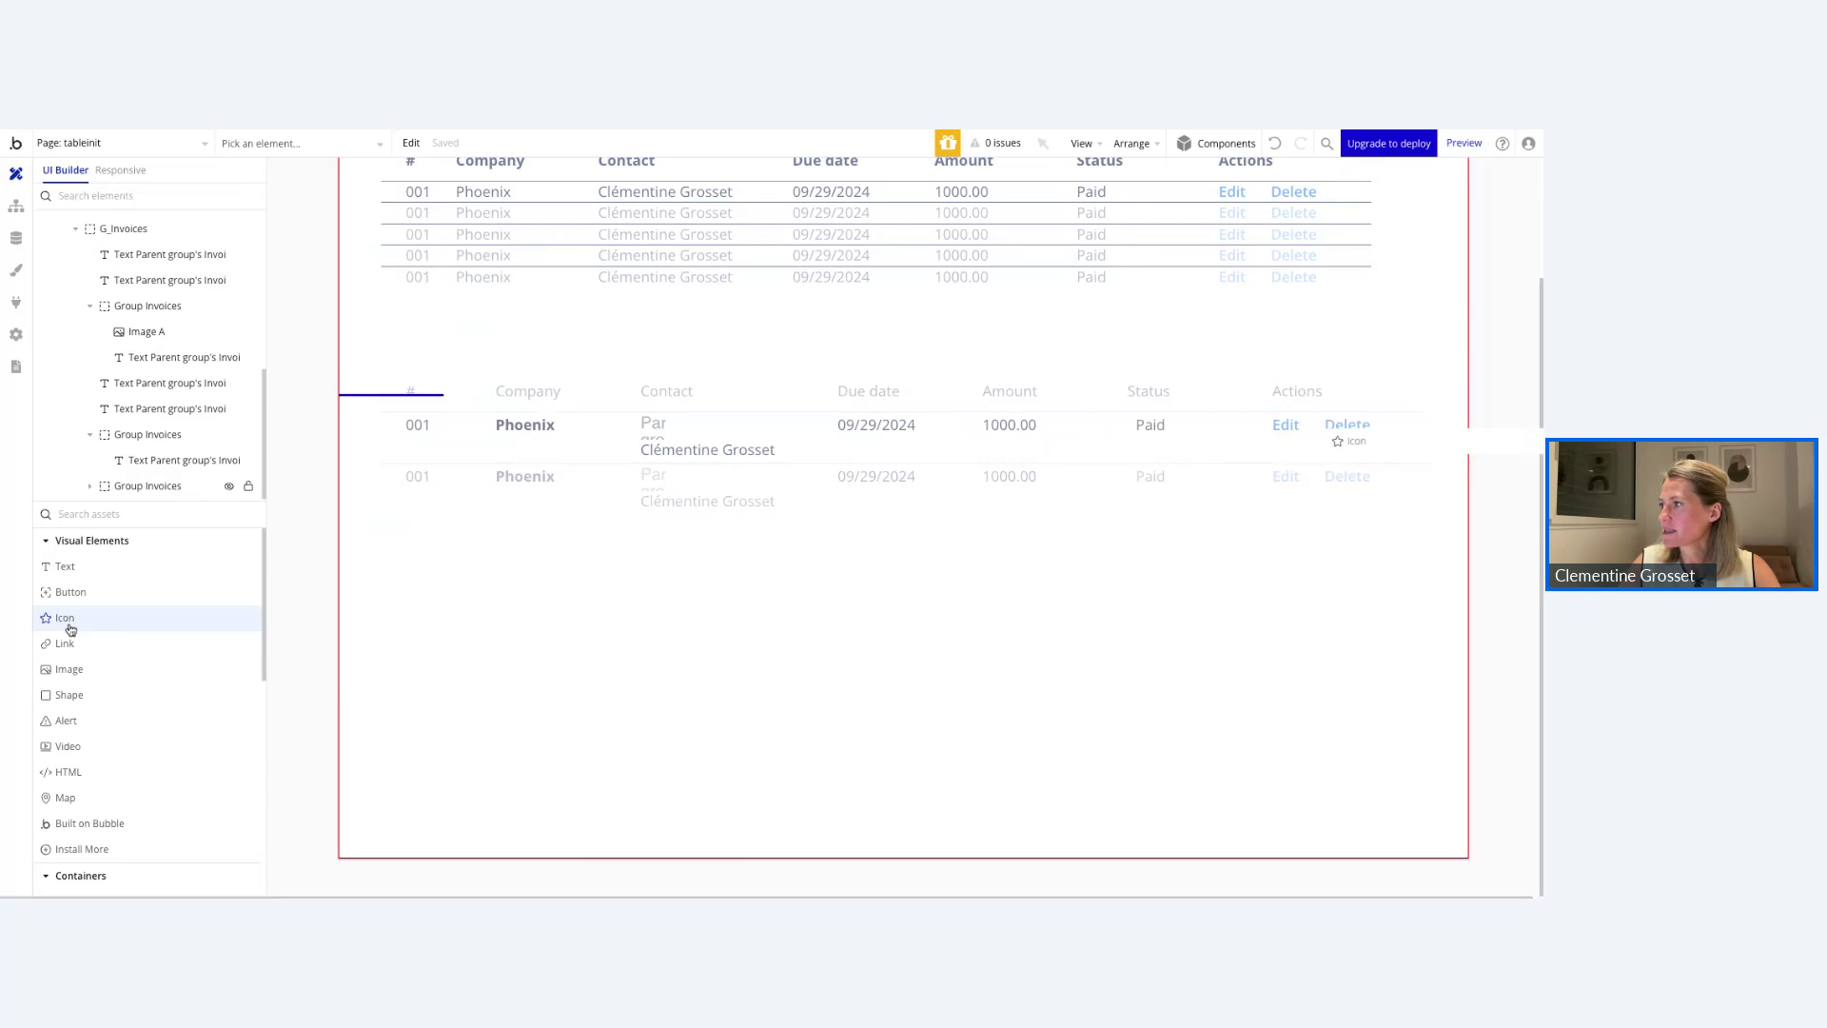
pyautogui.moveTo(134, 465); pyautogui.dragTo(140, 618)
pyautogui.click(1276, 536)
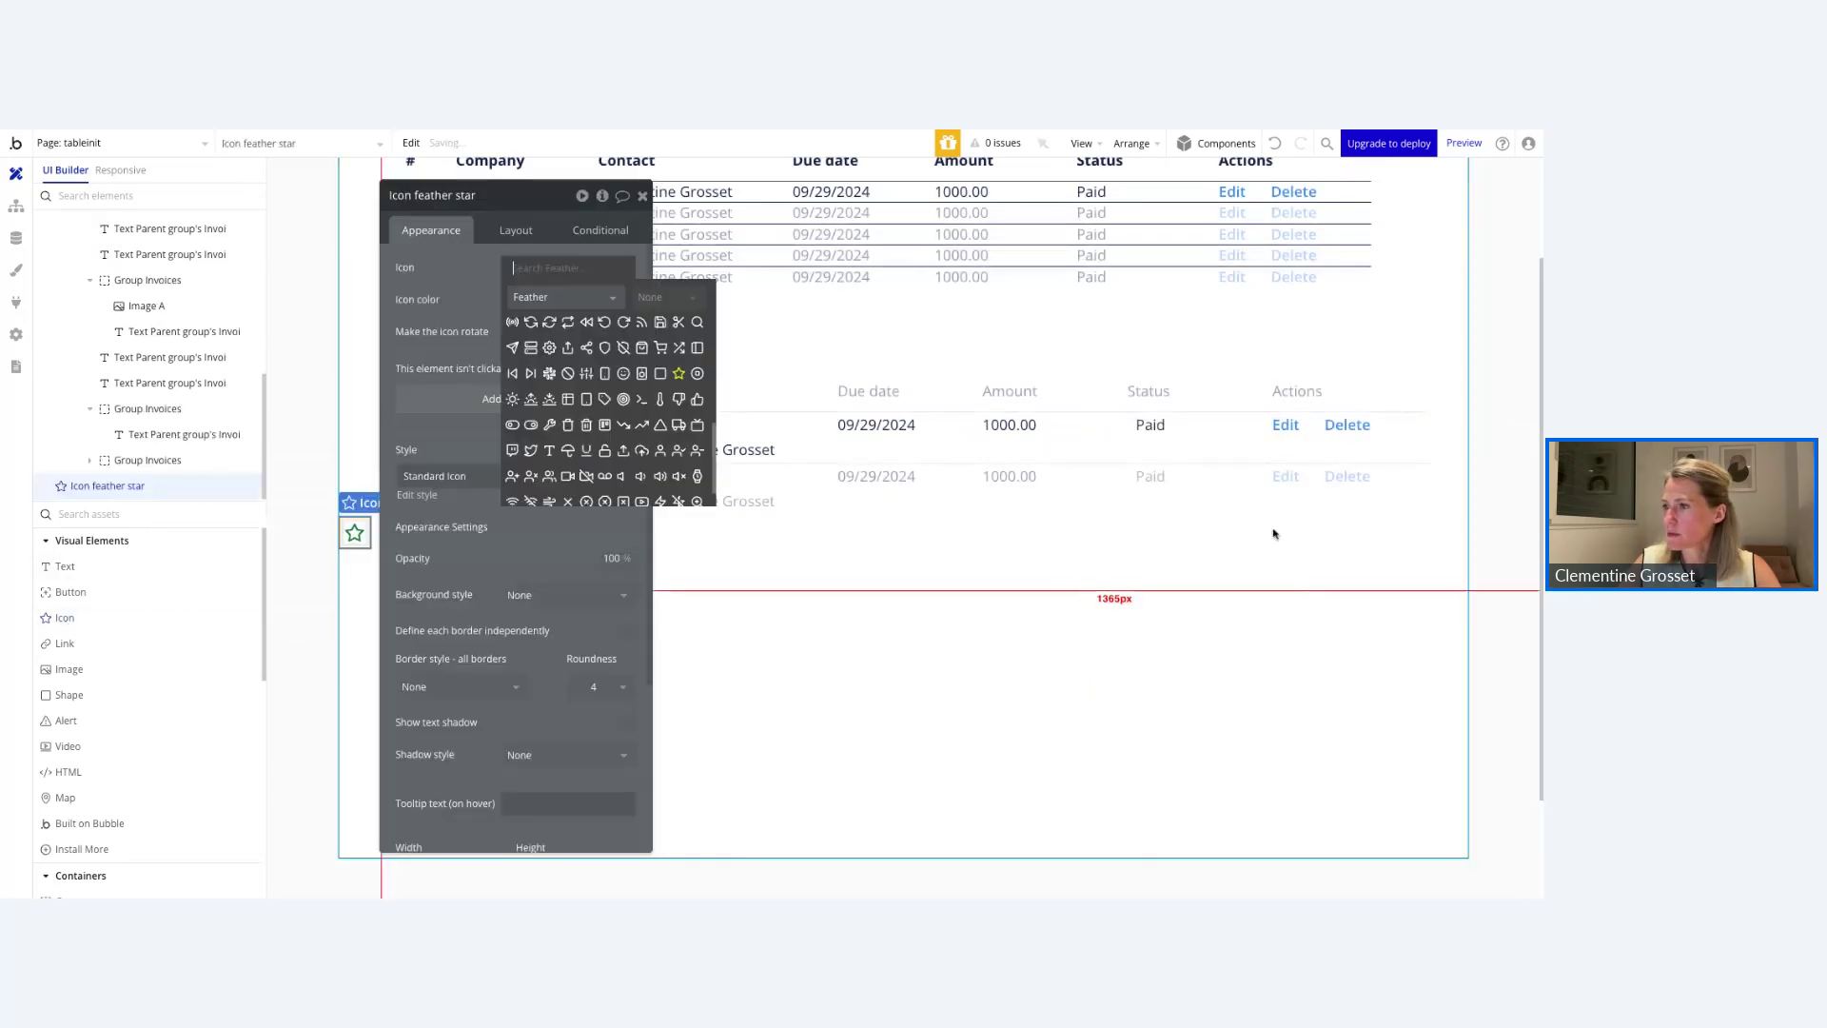
pyautogui.click(746, 686)
pyautogui.click(358, 534)
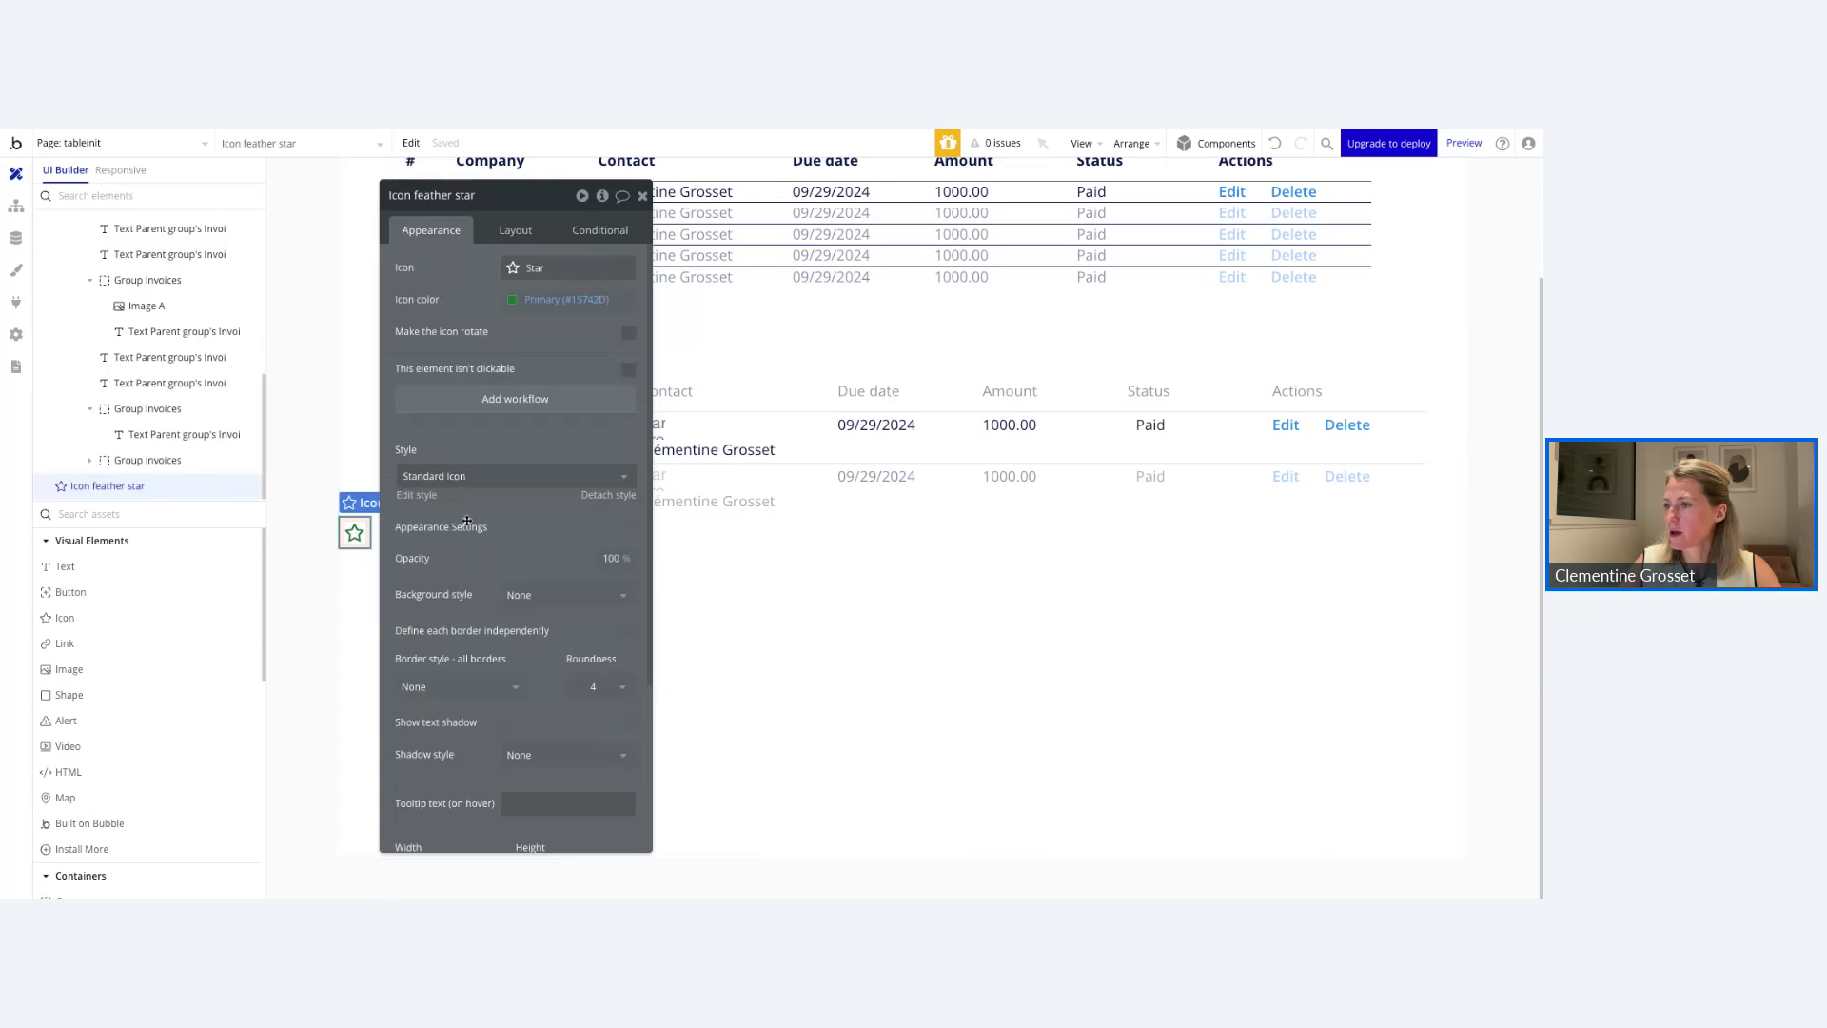
pyautogui.moveTo(352, 530); pyautogui.dragTo(372, 569)
pyautogui.hotkey('ctrl', 'z')
pyautogui.click(642, 196)
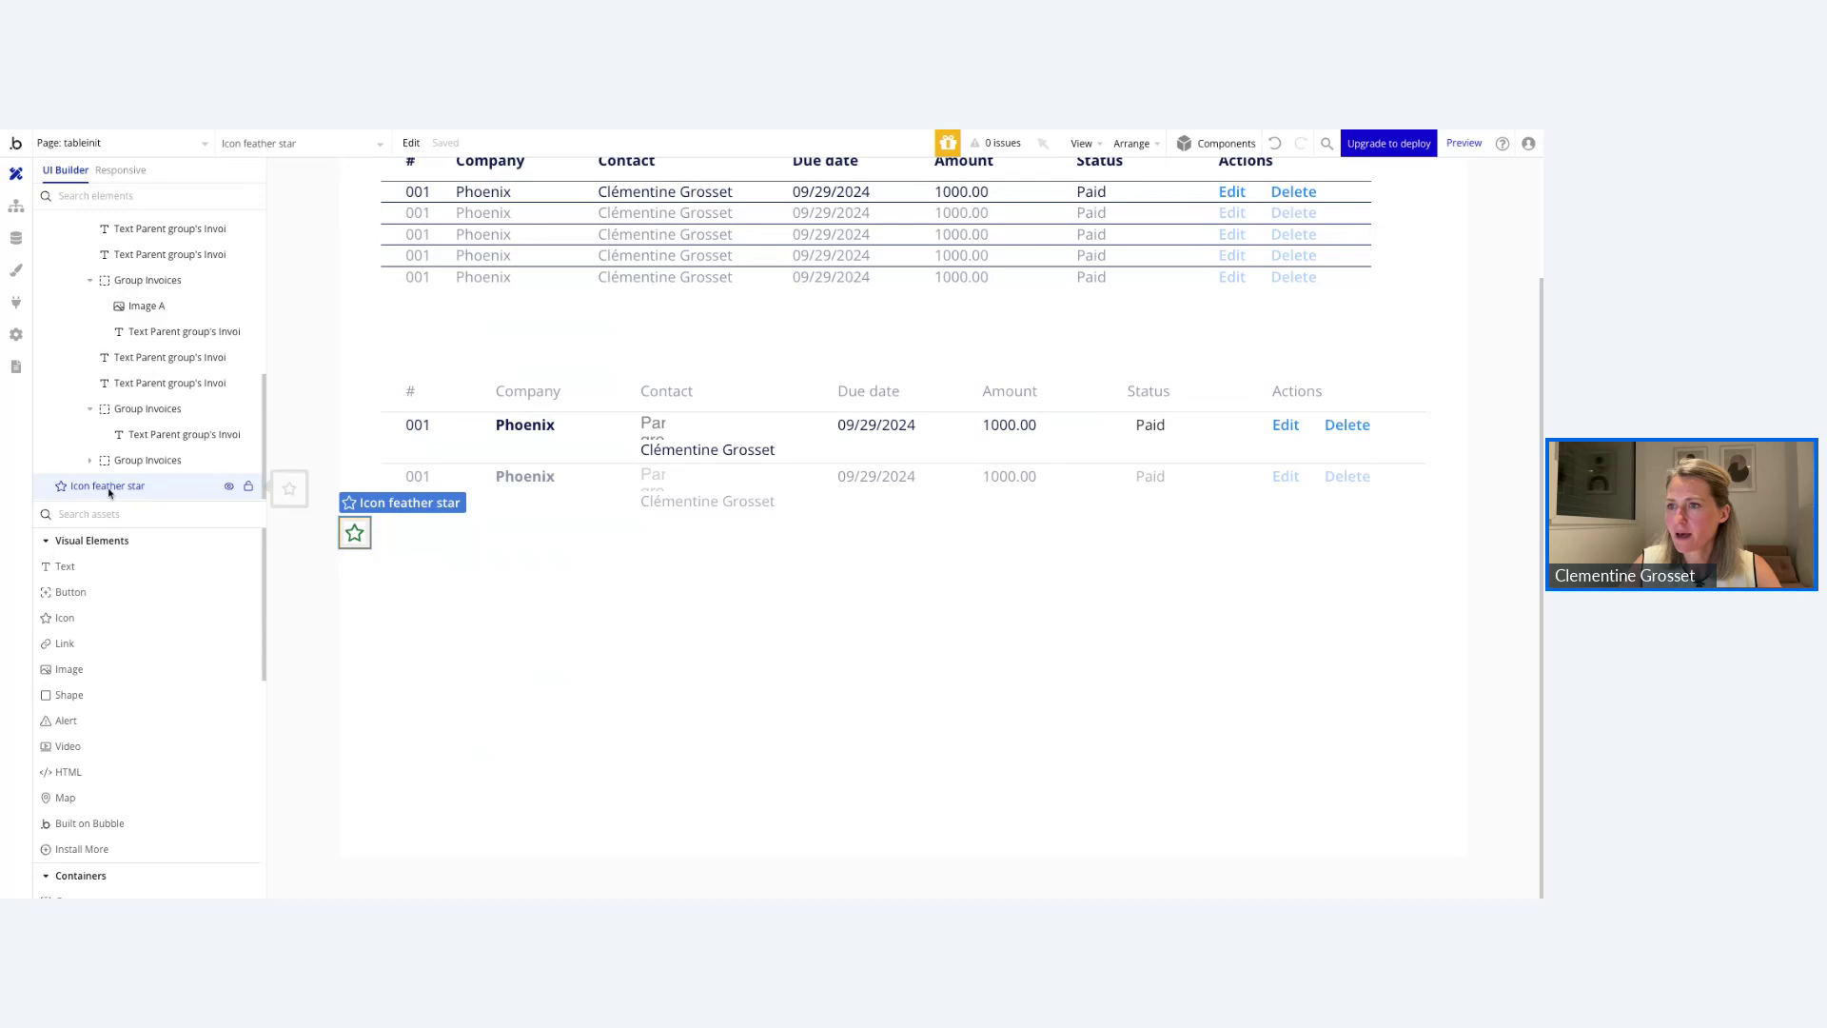
pyautogui.moveTo(107, 486); pyautogui.dragTo(111, 489)
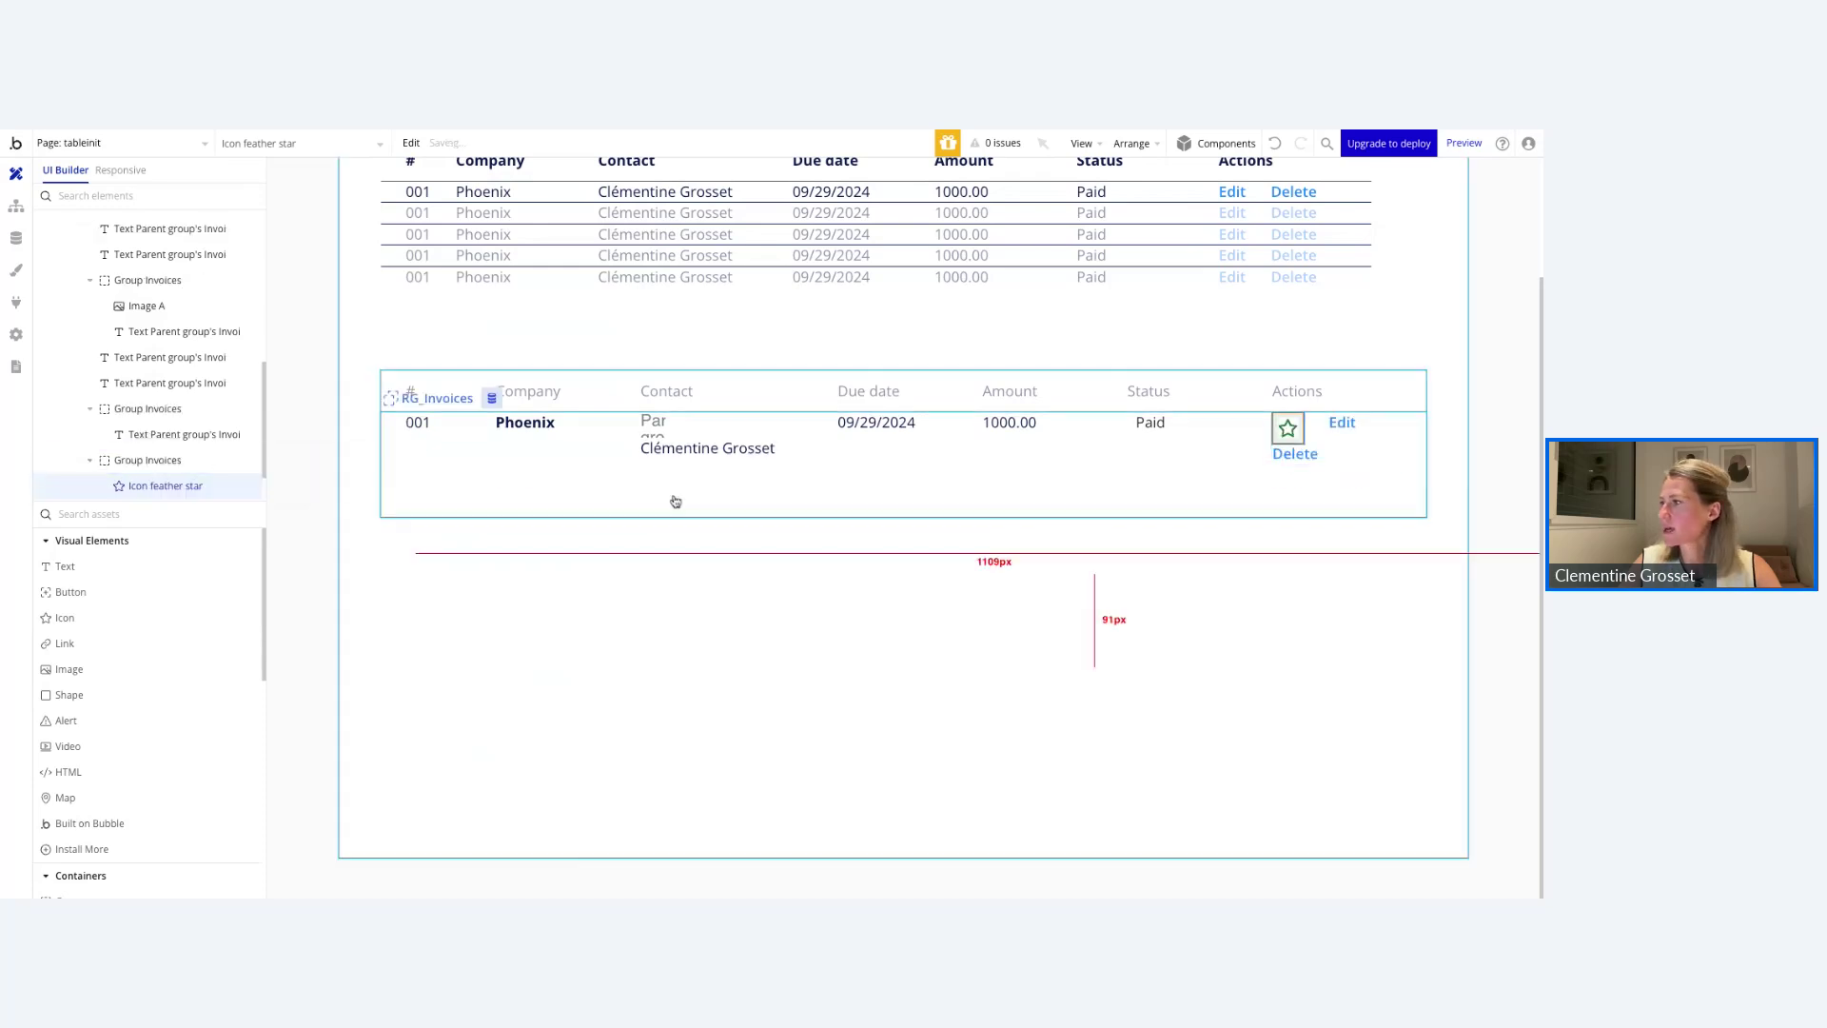
# Change the star icon in the row's Actions group to the Feather Eye icon and color it with the Text variable (#091747).
pyautogui.doubleClick(1288, 428)
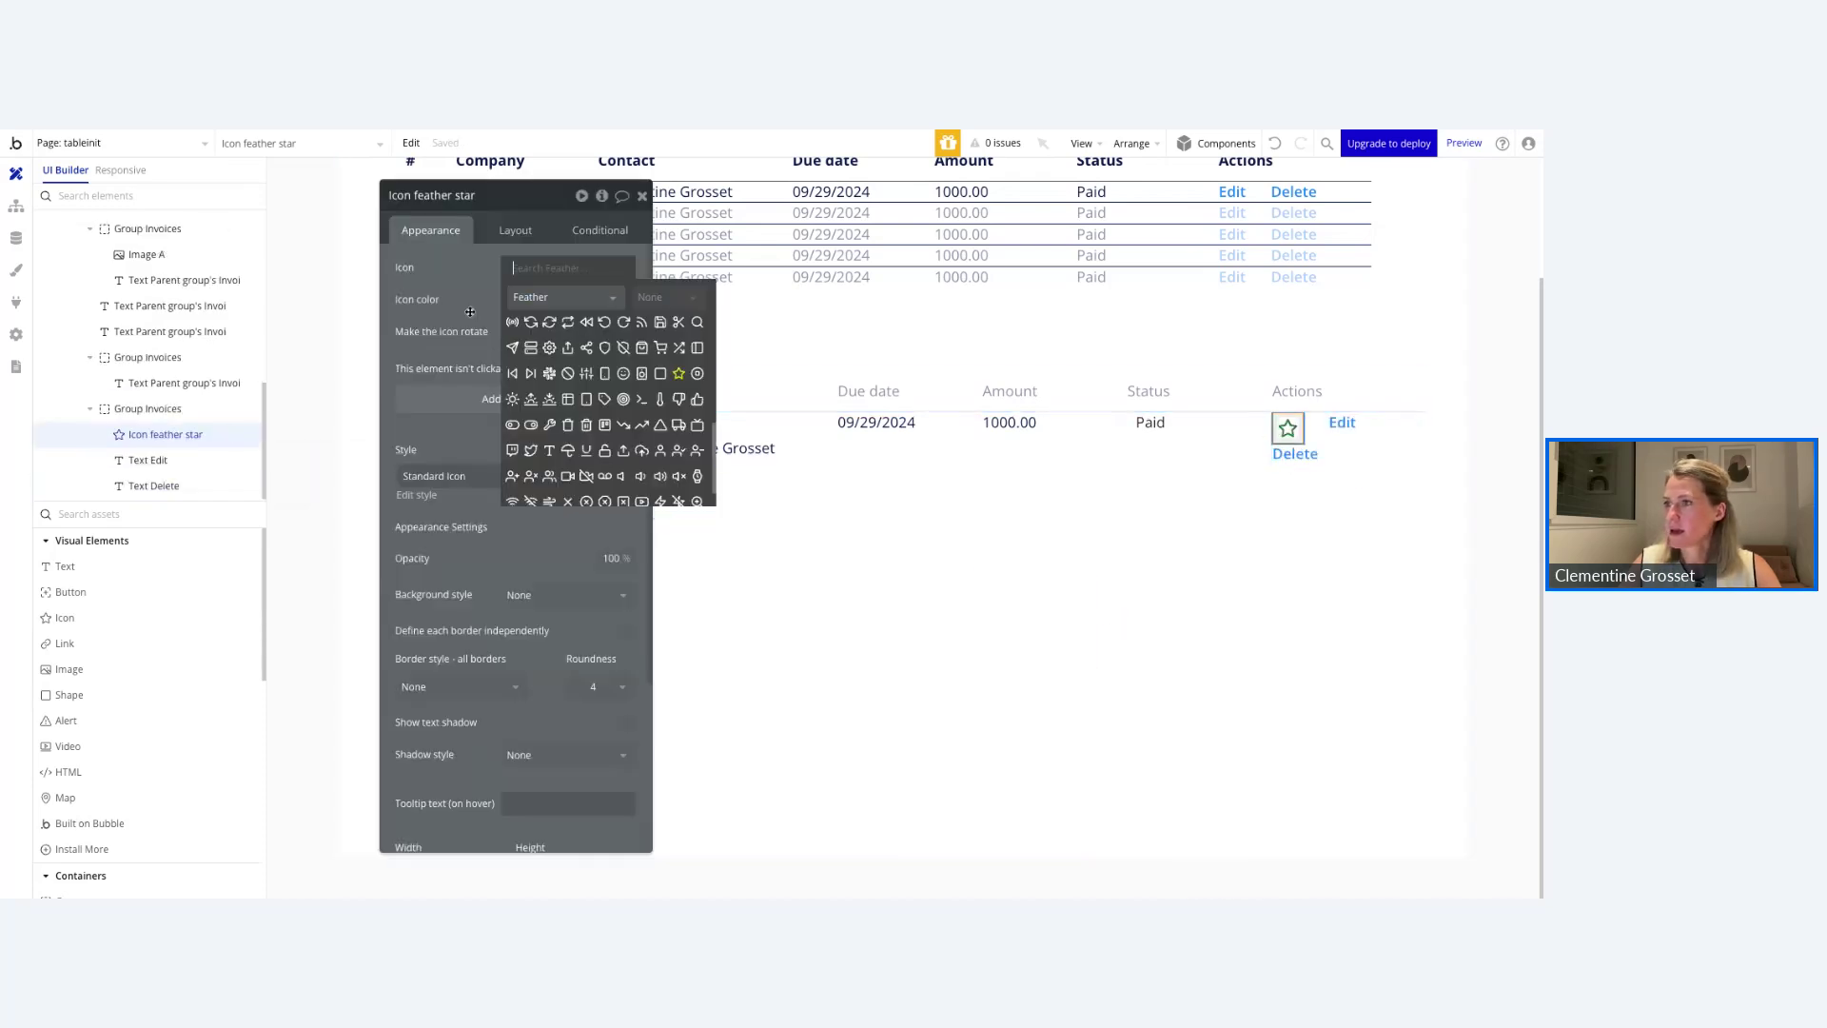
pyautogui.click(522, 278)
pyautogui.click(518, 271)
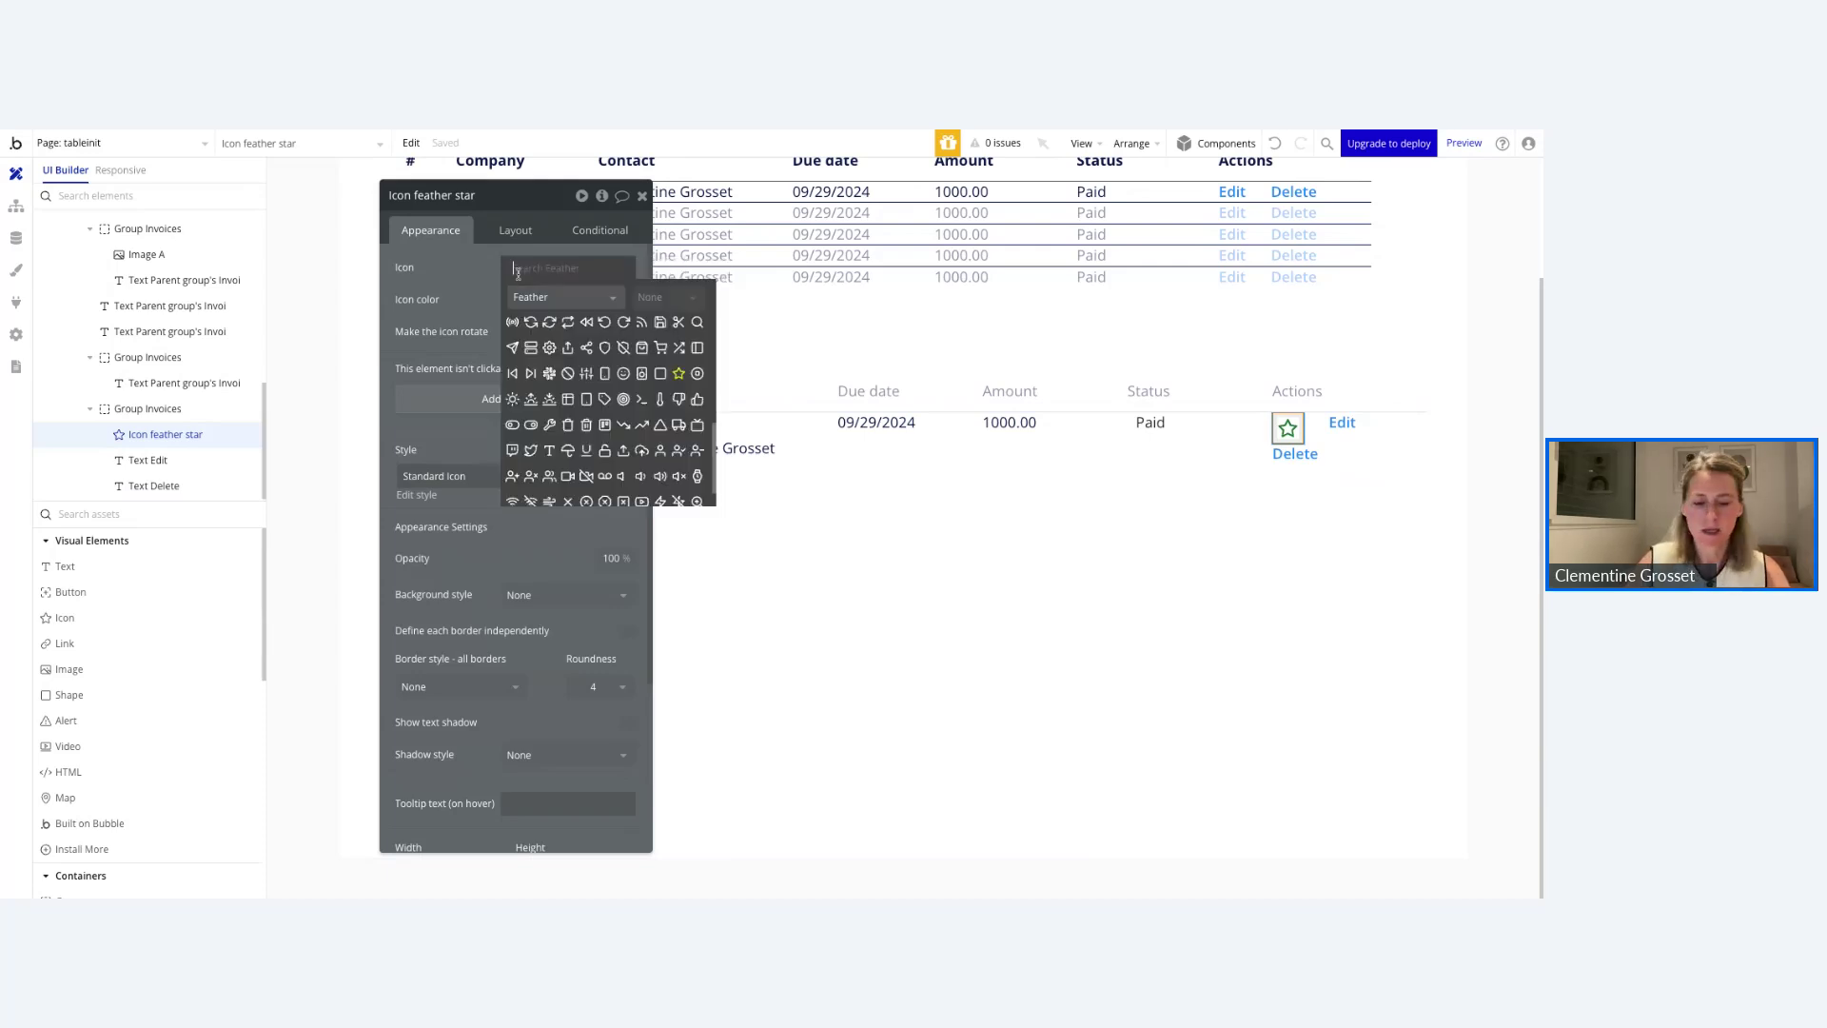
pyautogui.write('eye')
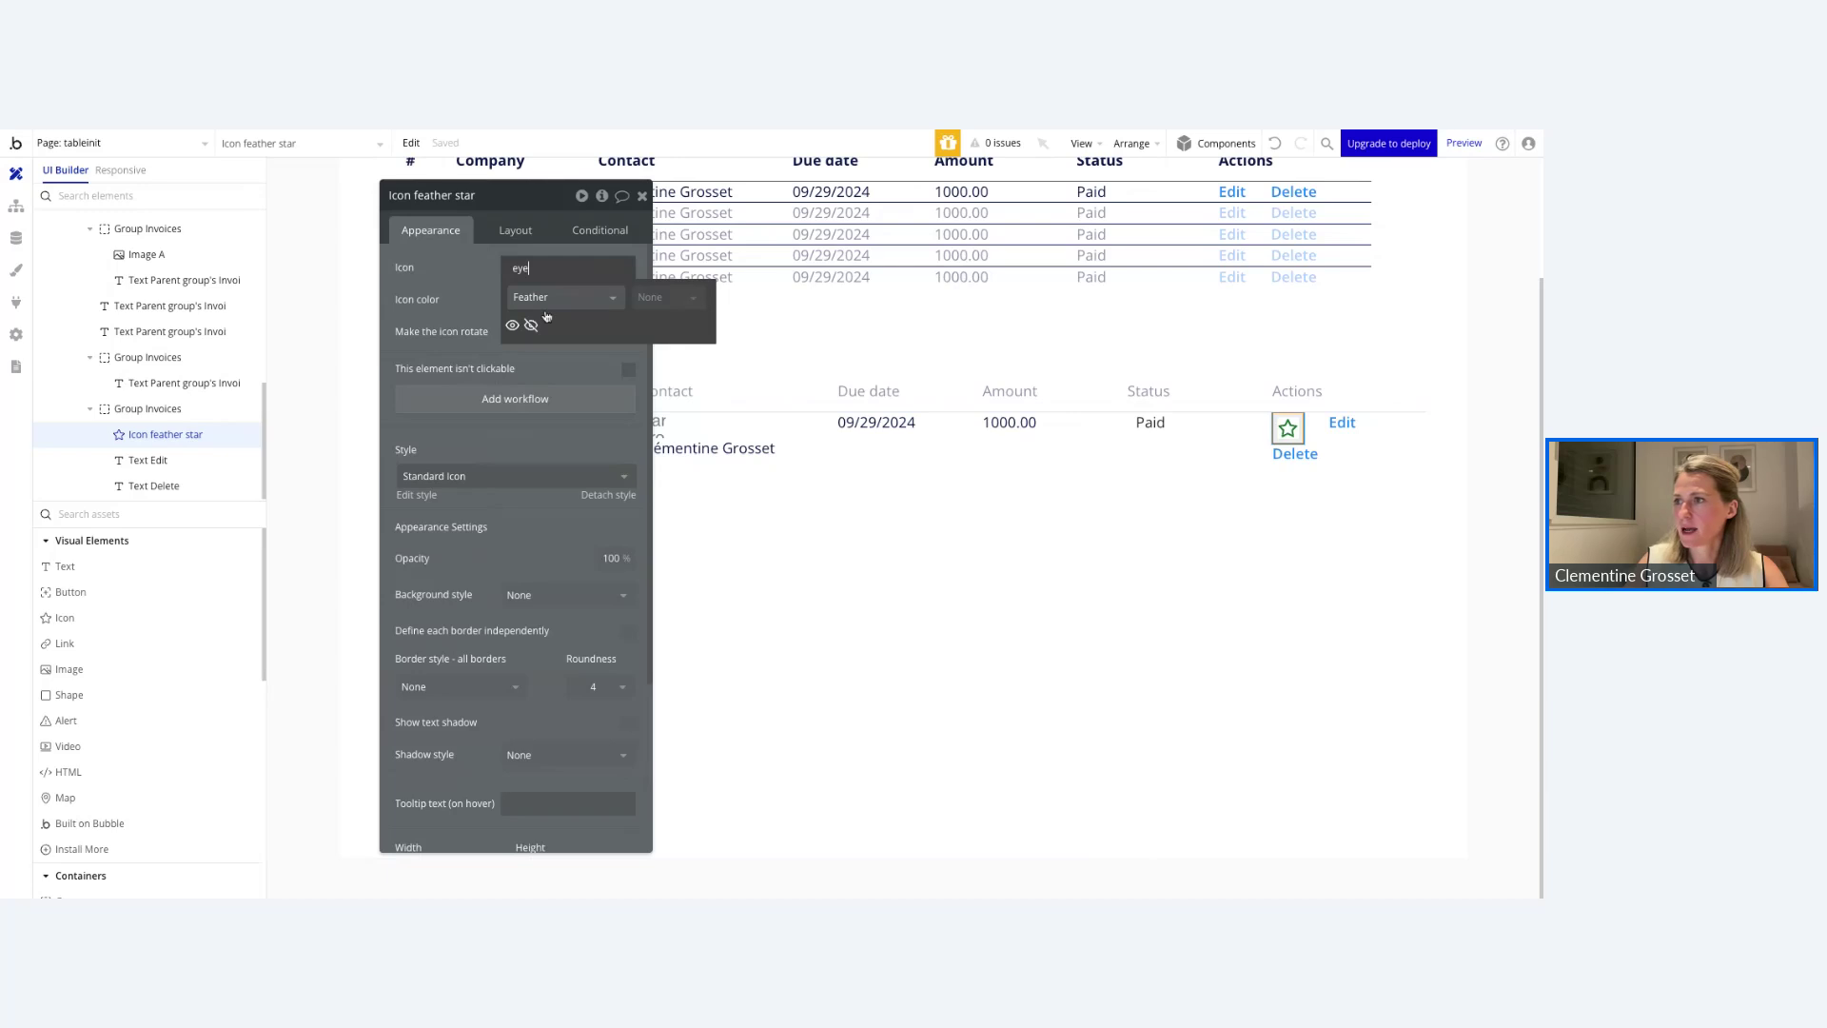
pyautogui.click(512, 325)
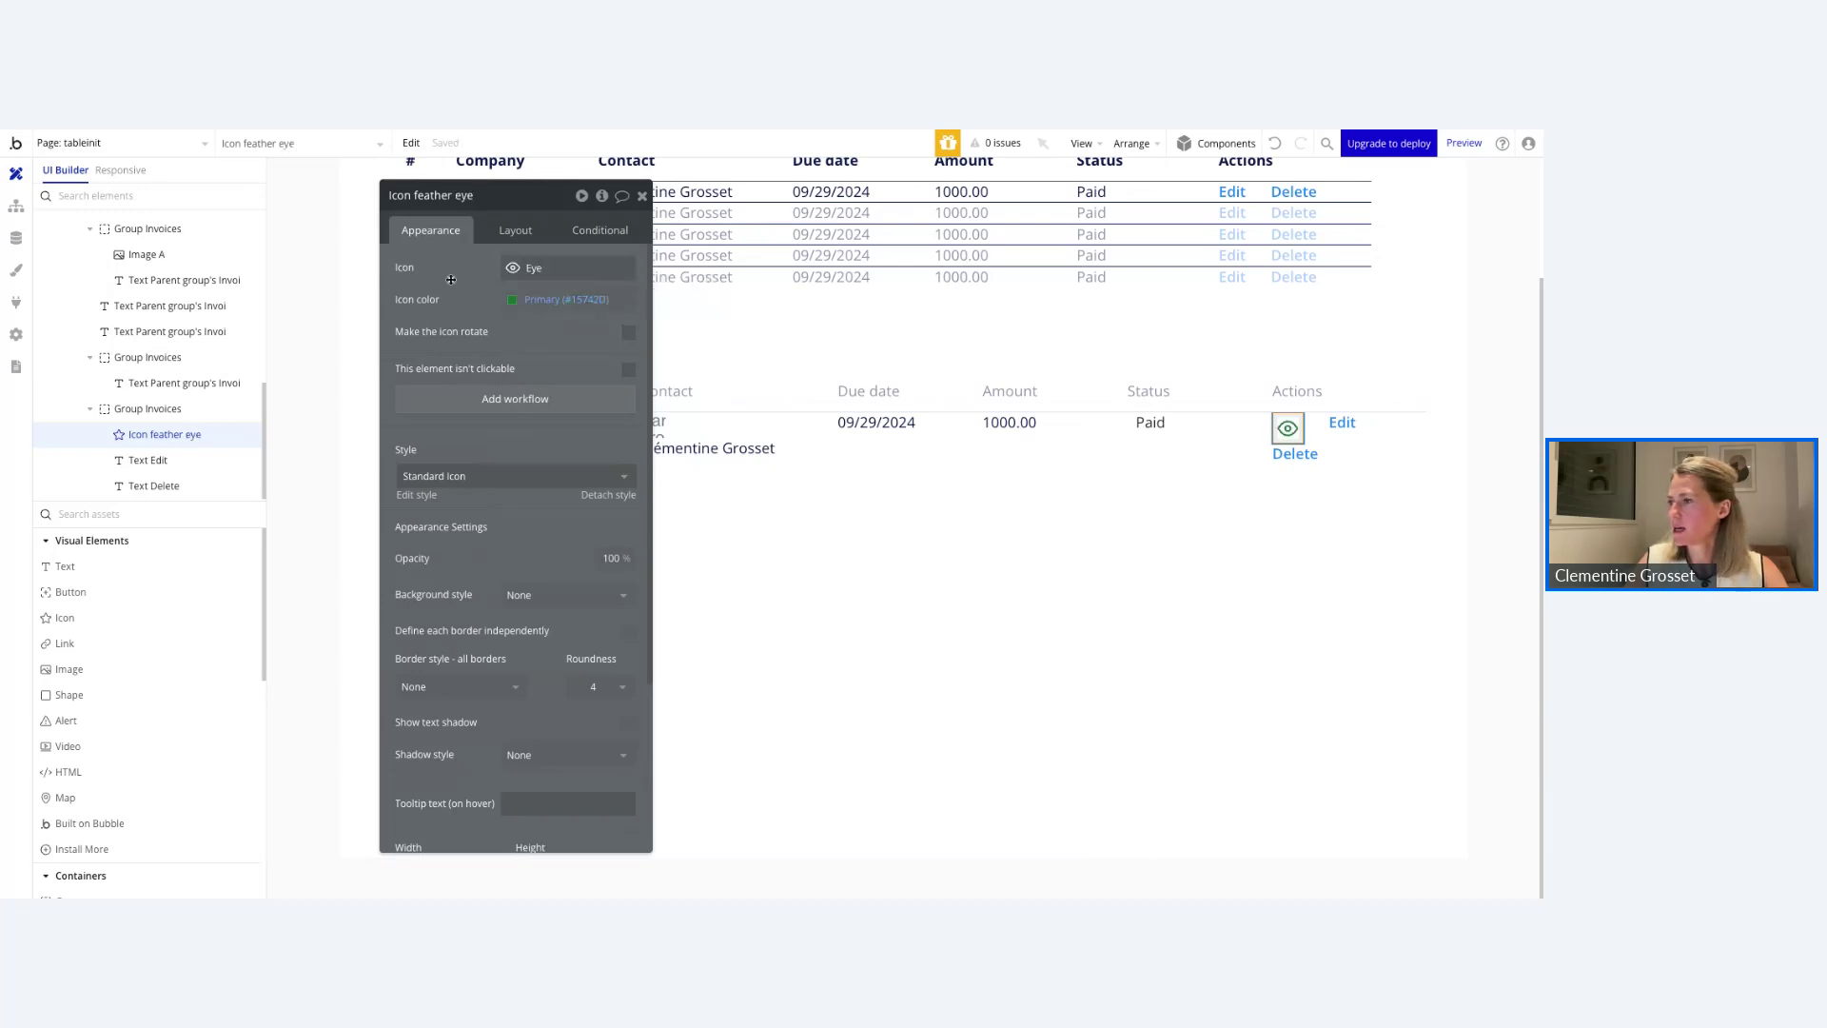
pyautogui.click(505, 298)
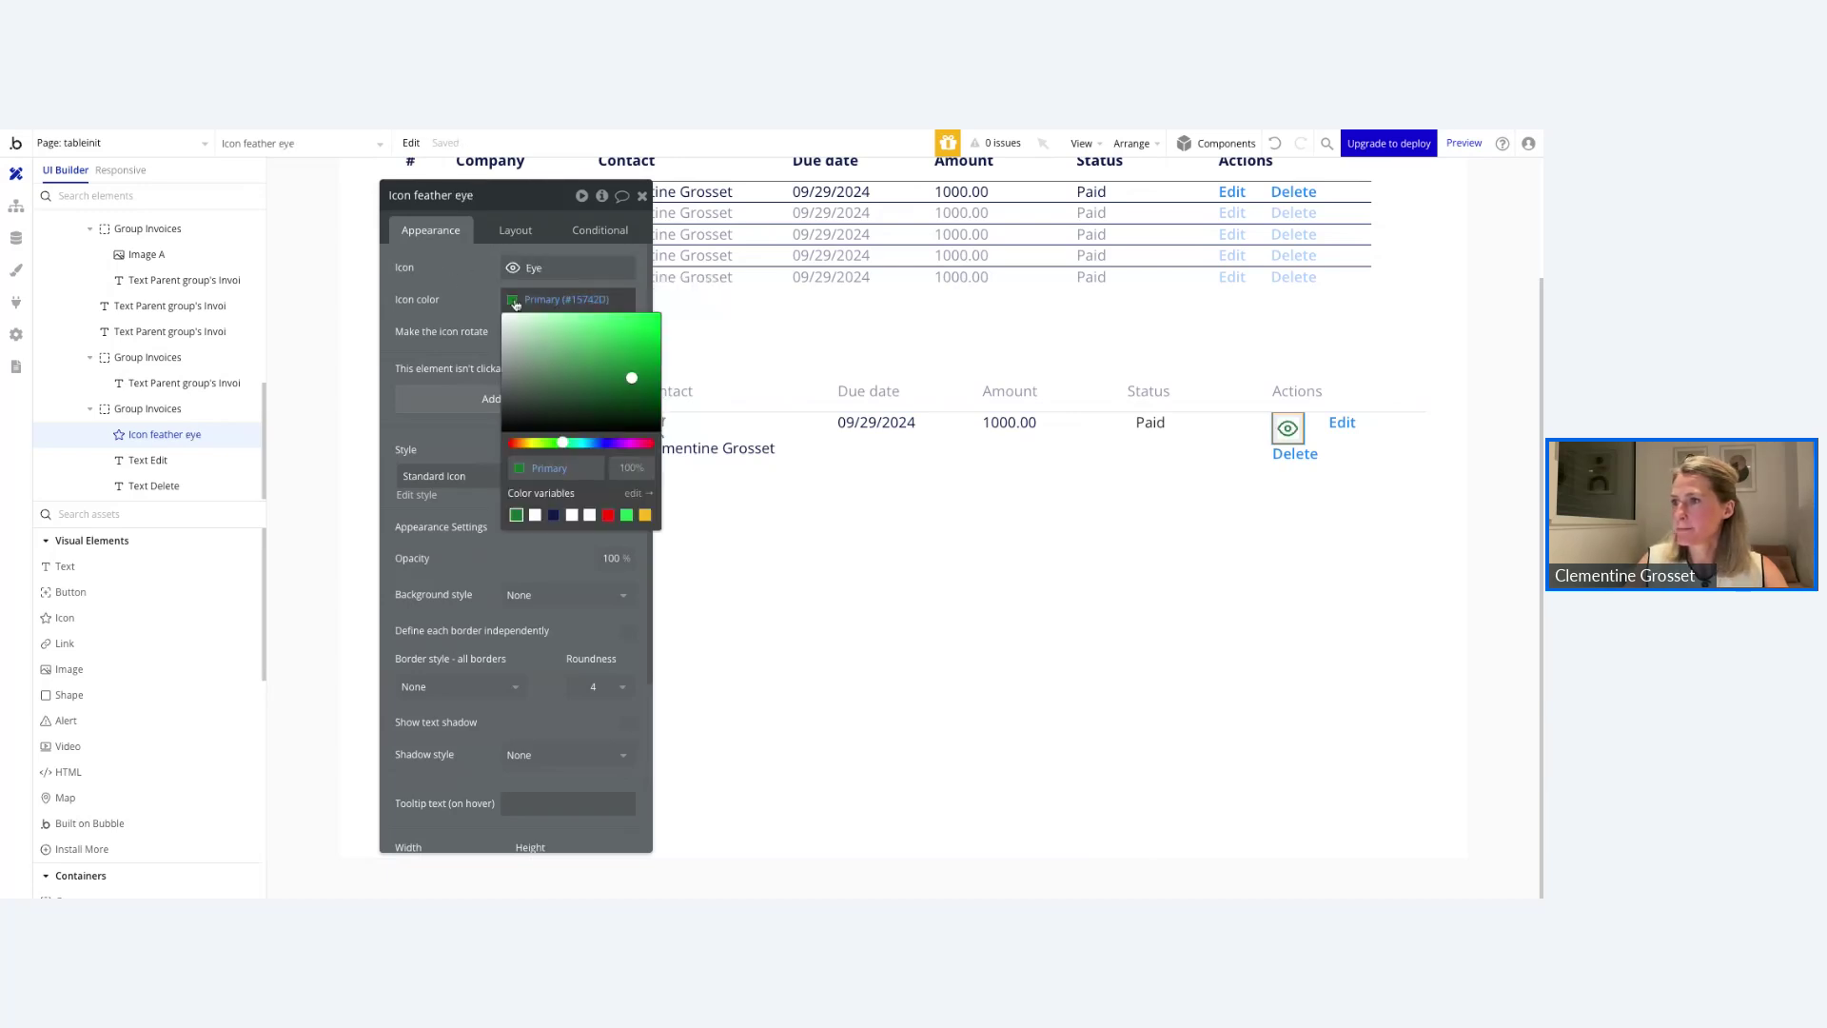
pyautogui.click(553, 514)
pyautogui.click(445, 333)
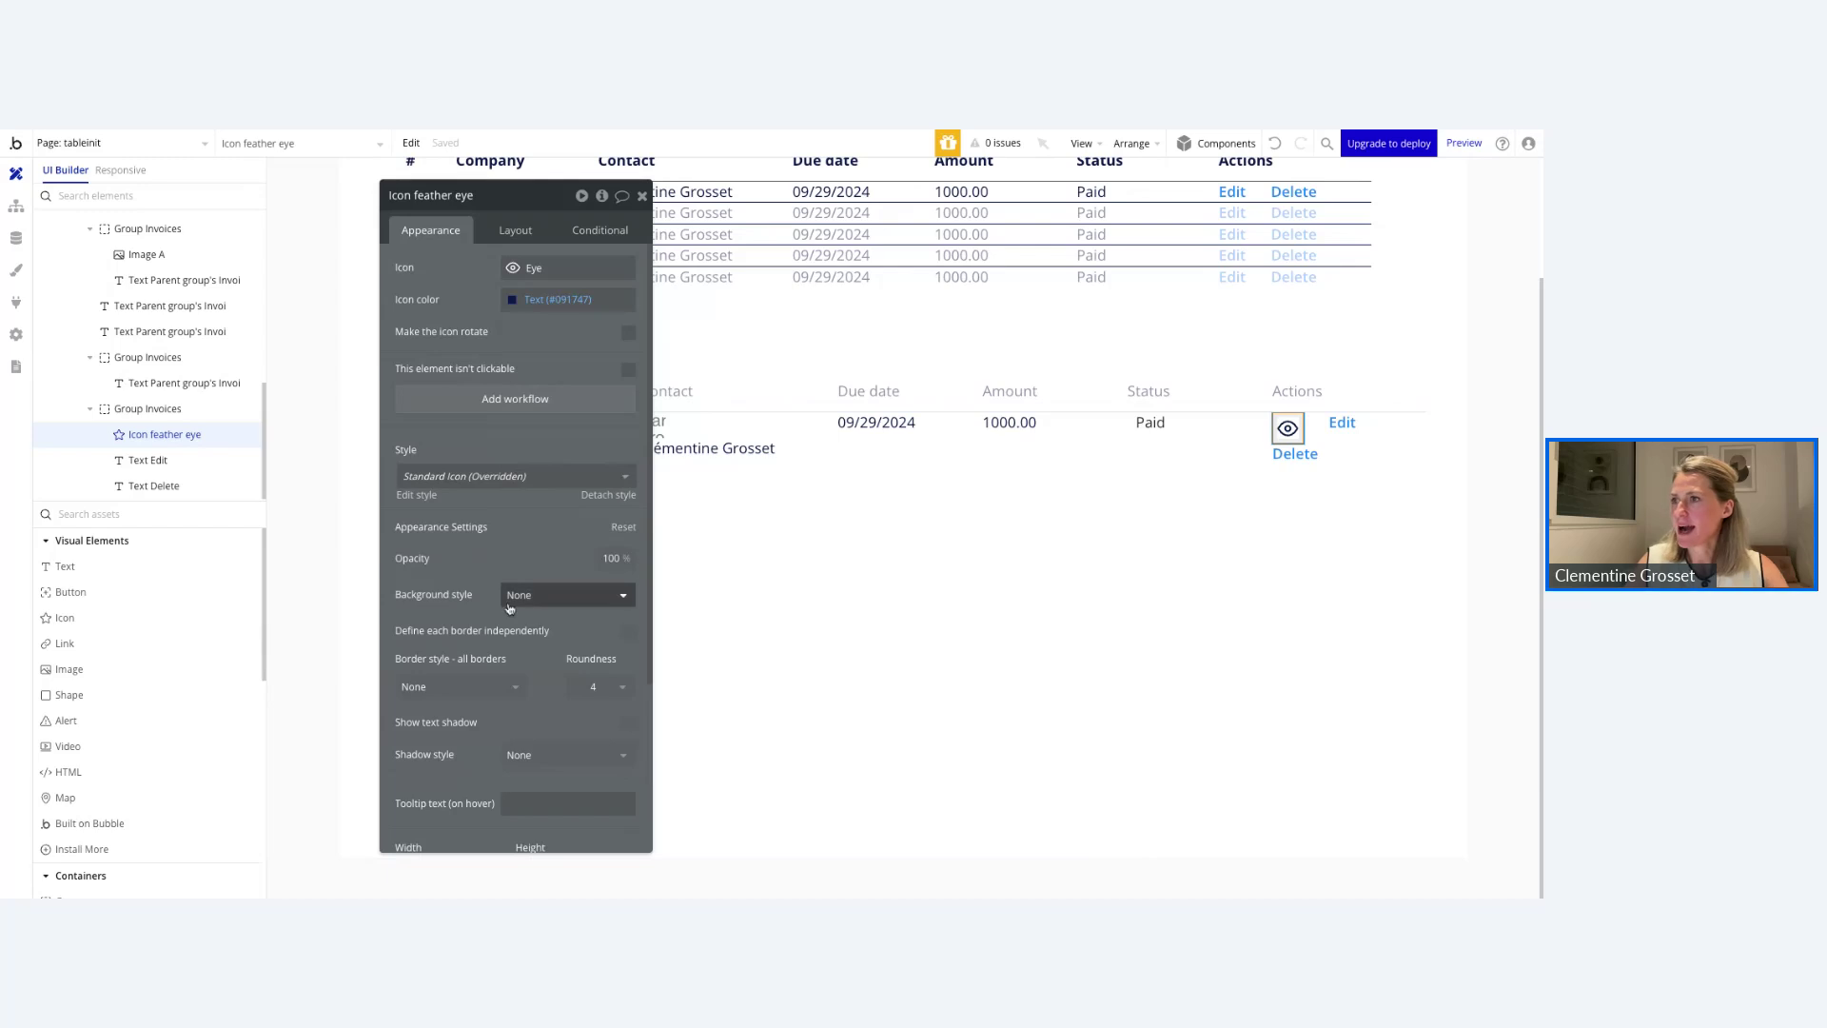
# Set the eye icon's fixed width and height to 24 px each.
pyautogui.click(515, 233)
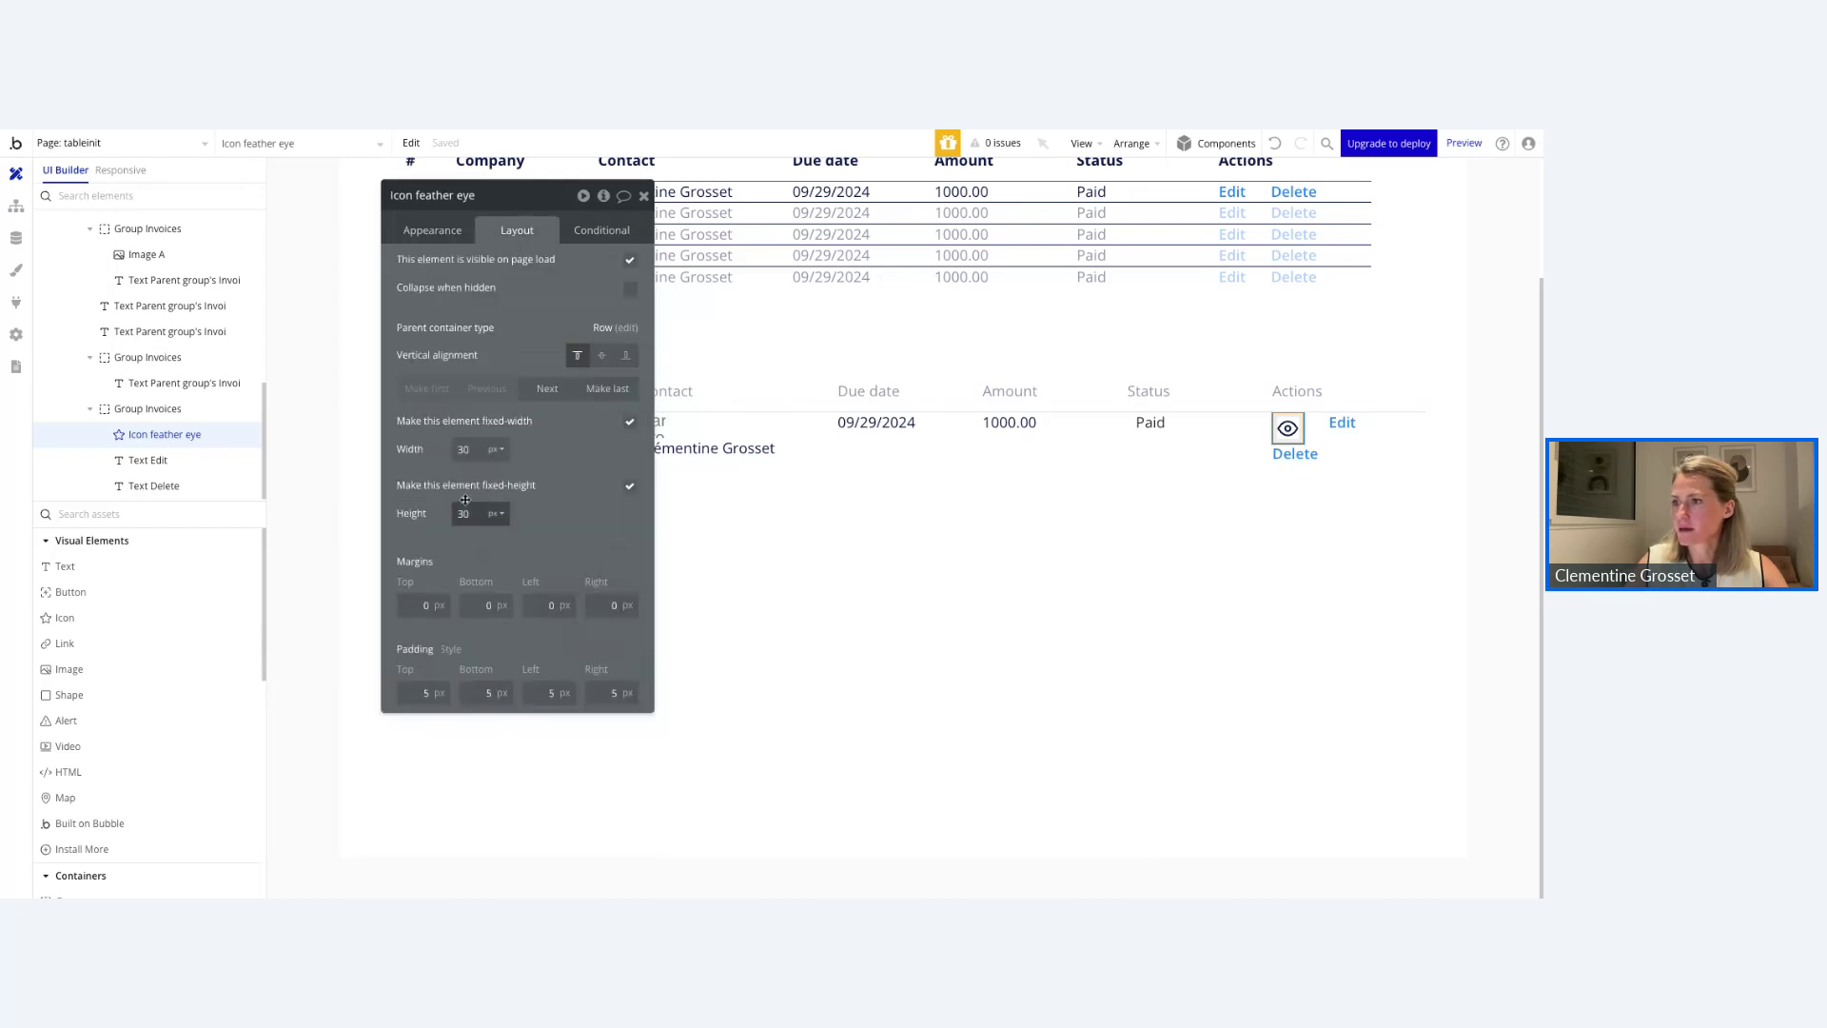
pyautogui.click(468, 449)
pyautogui.write('24')
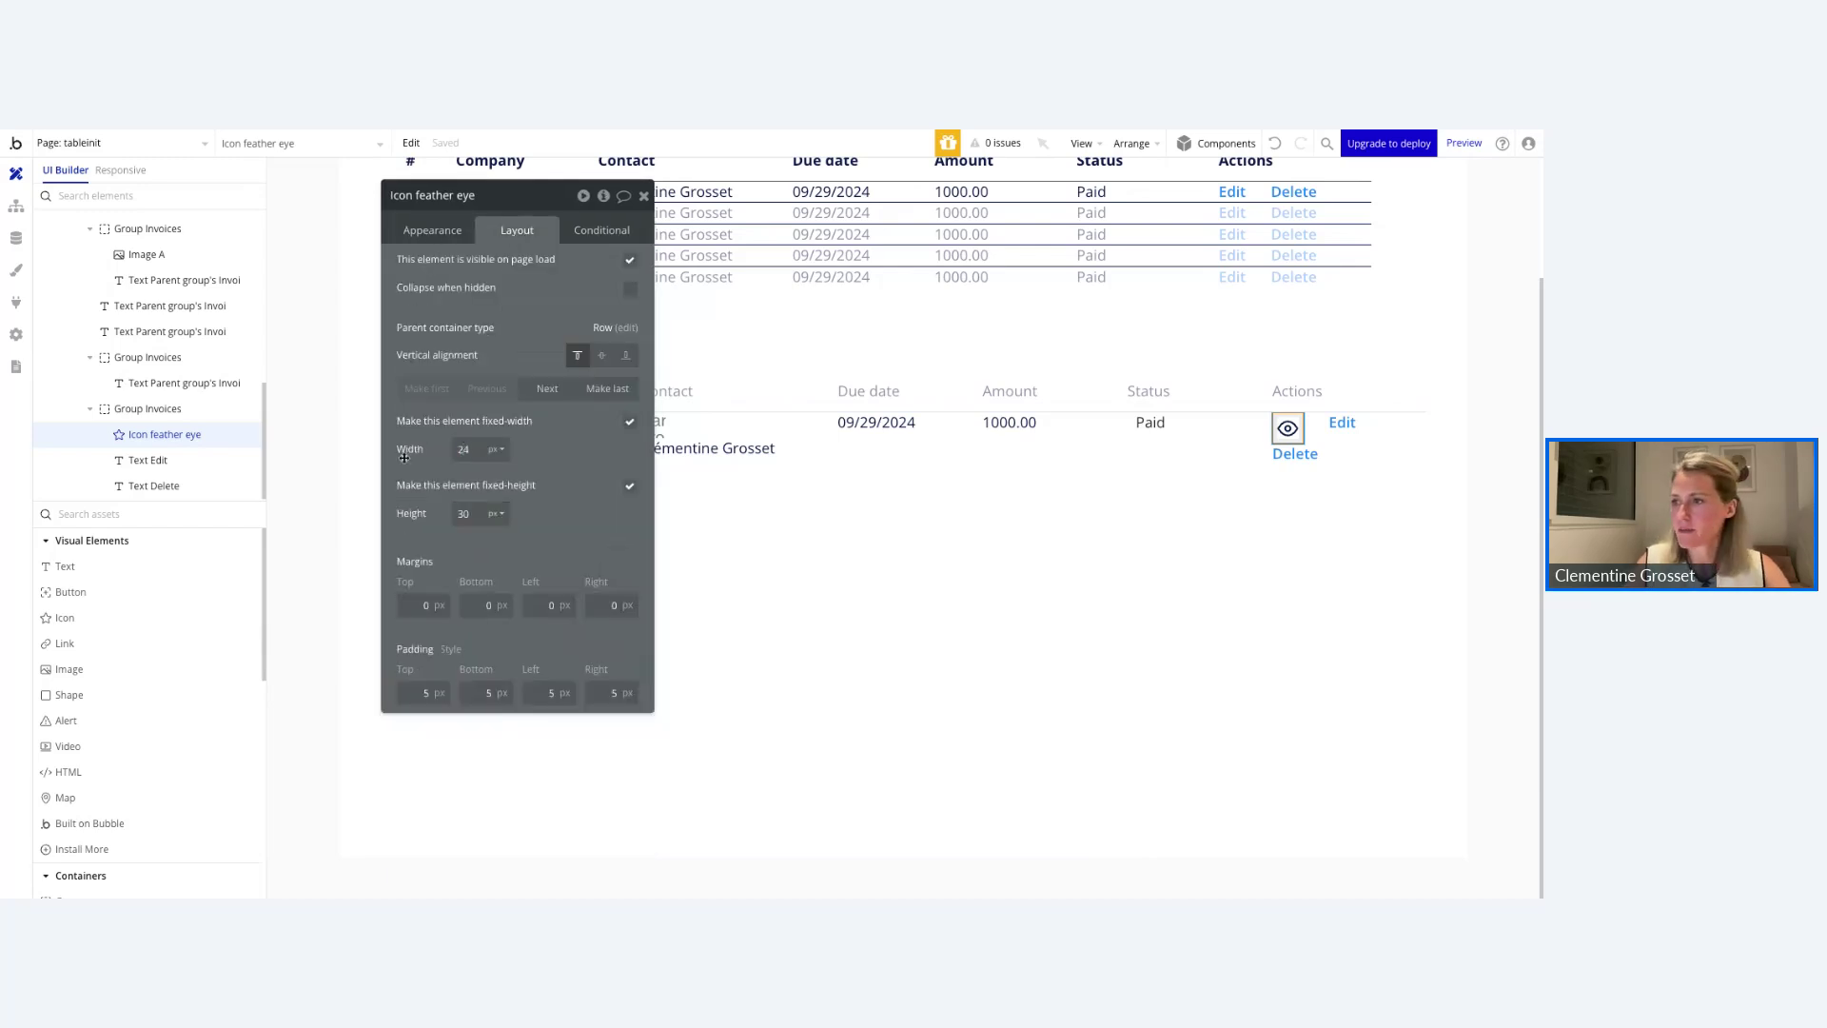
pyautogui.doubleClick(466, 512)
pyautogui.write('20')
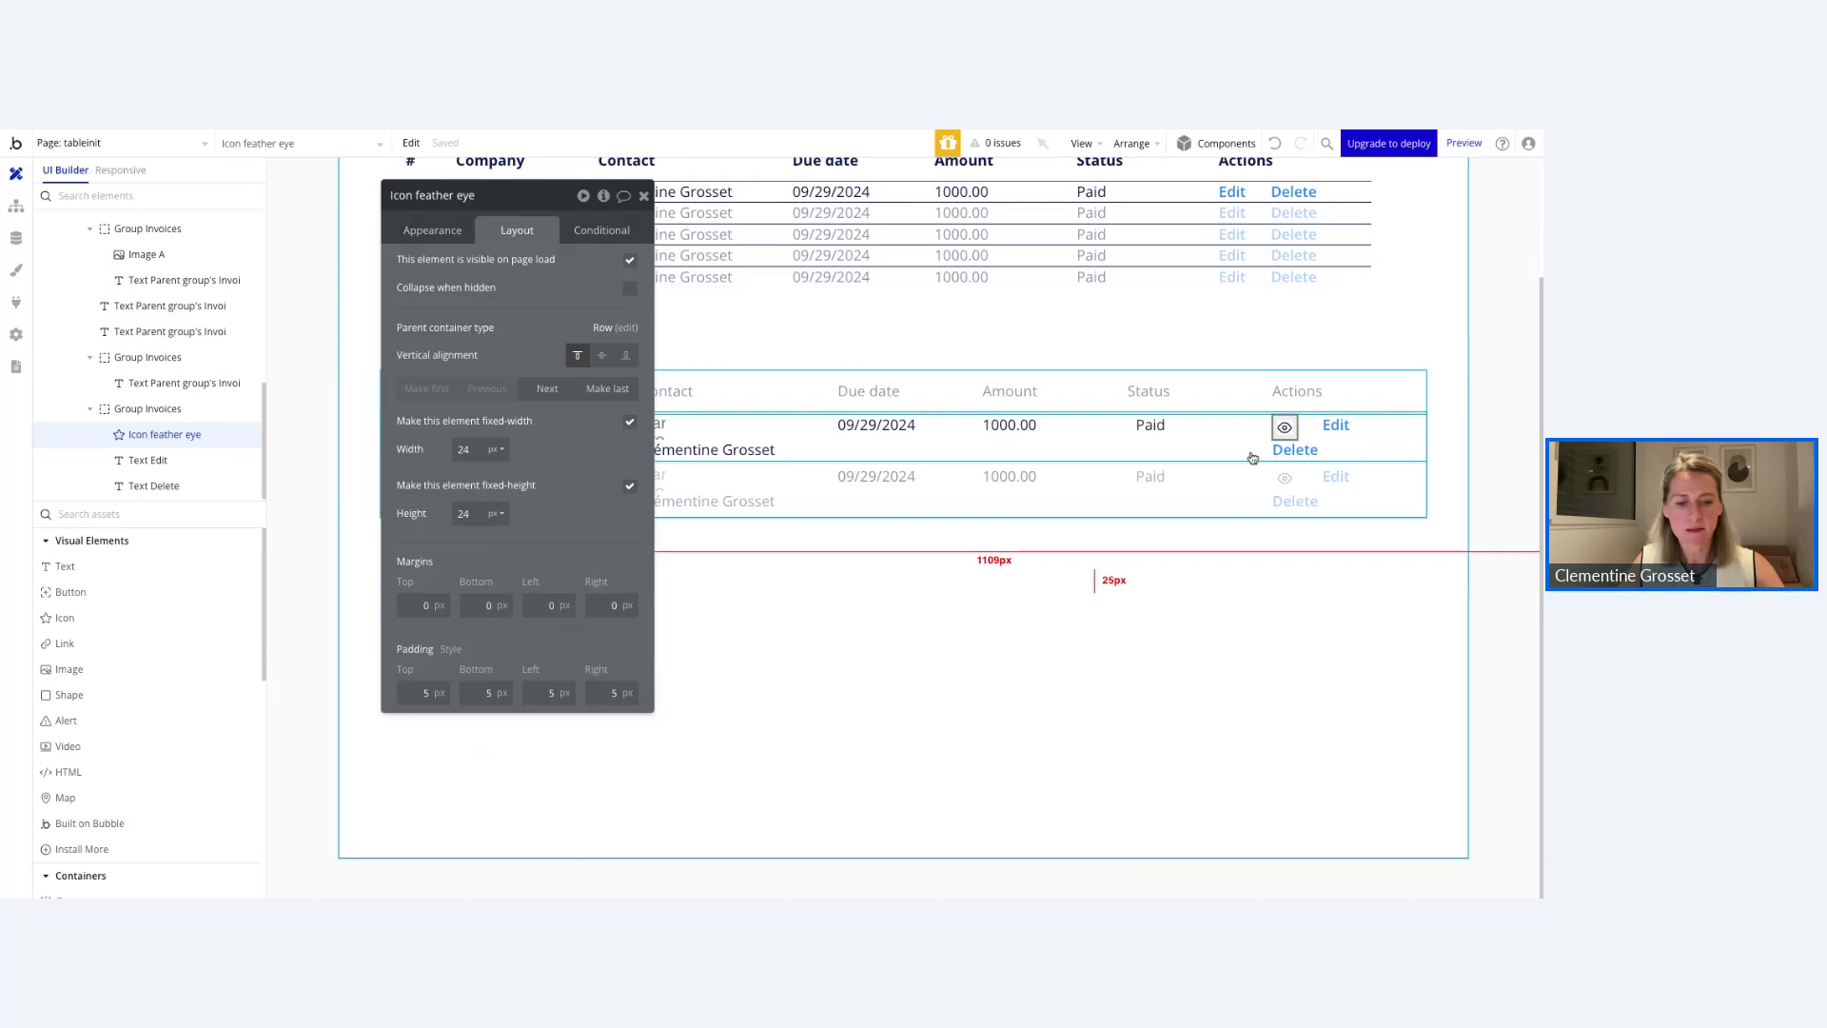
# Duplicate the eye icon within the Actions group and change the copy to the Feather trash-2 icon.
pyautogui.hotkey('ctrl', 'v')
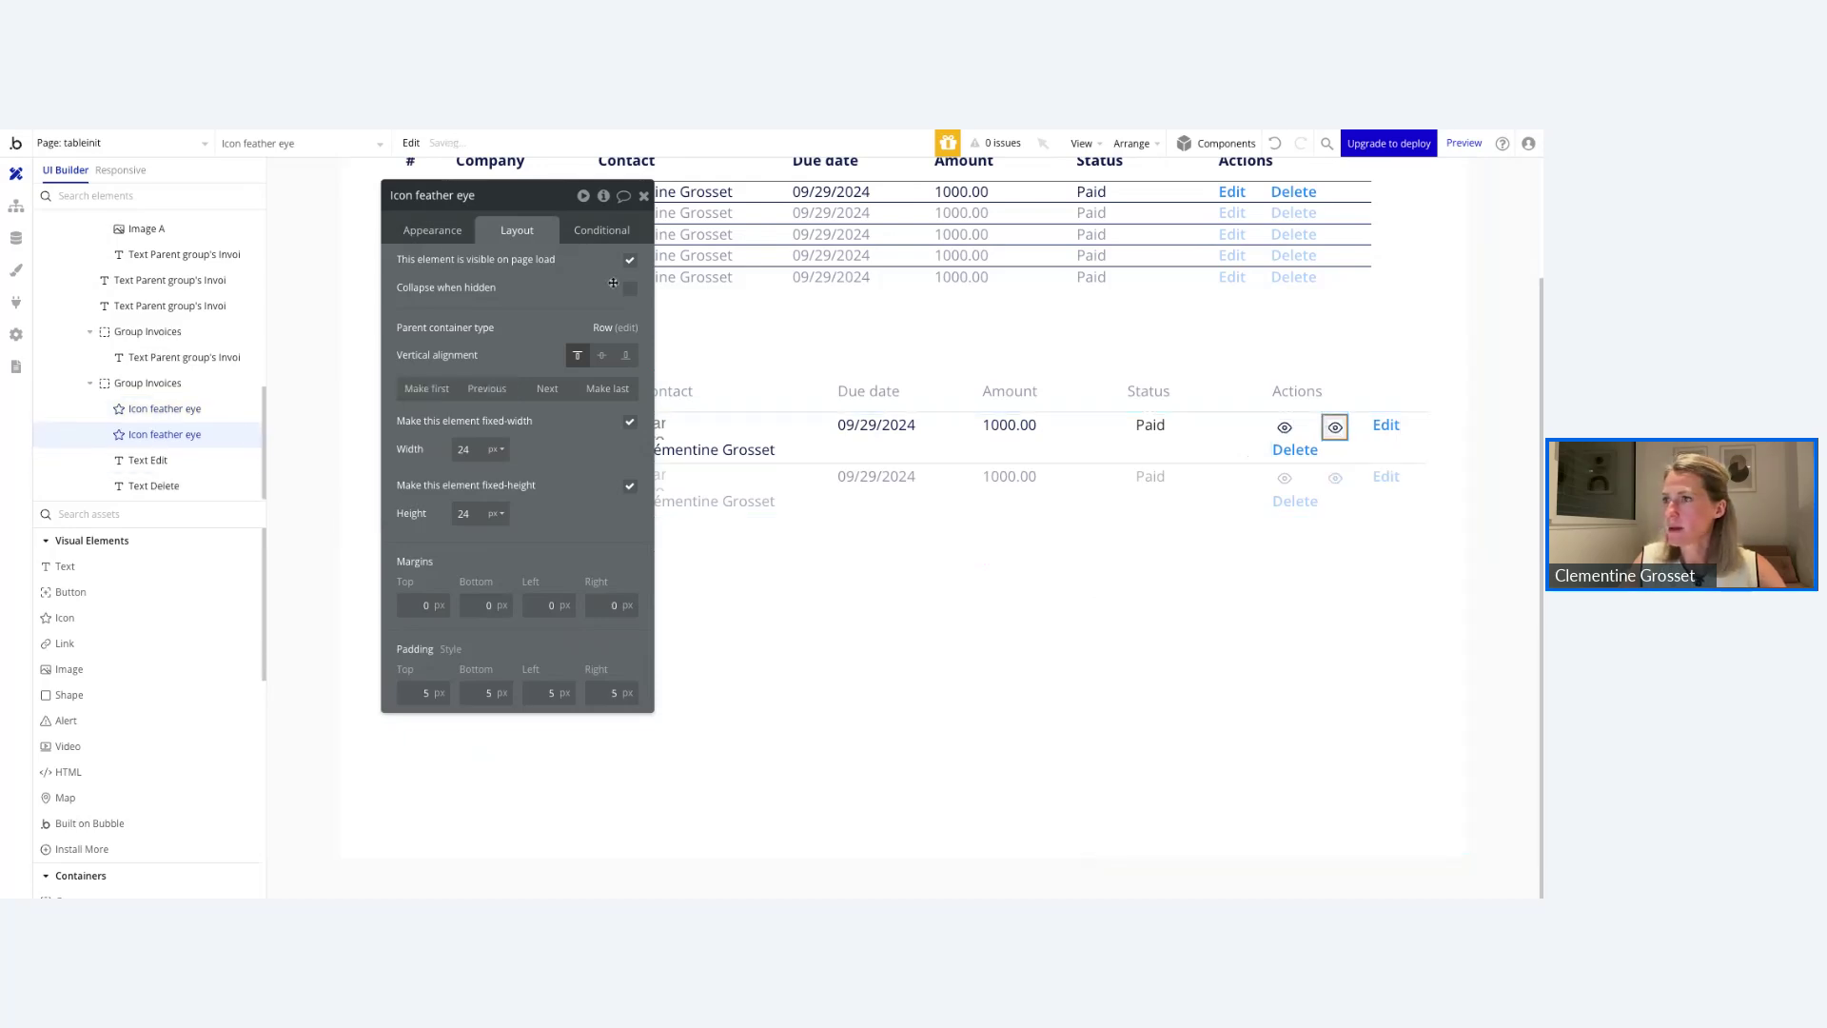
pyautogui.click(446, 237)
pyautogui.click(533, 268)
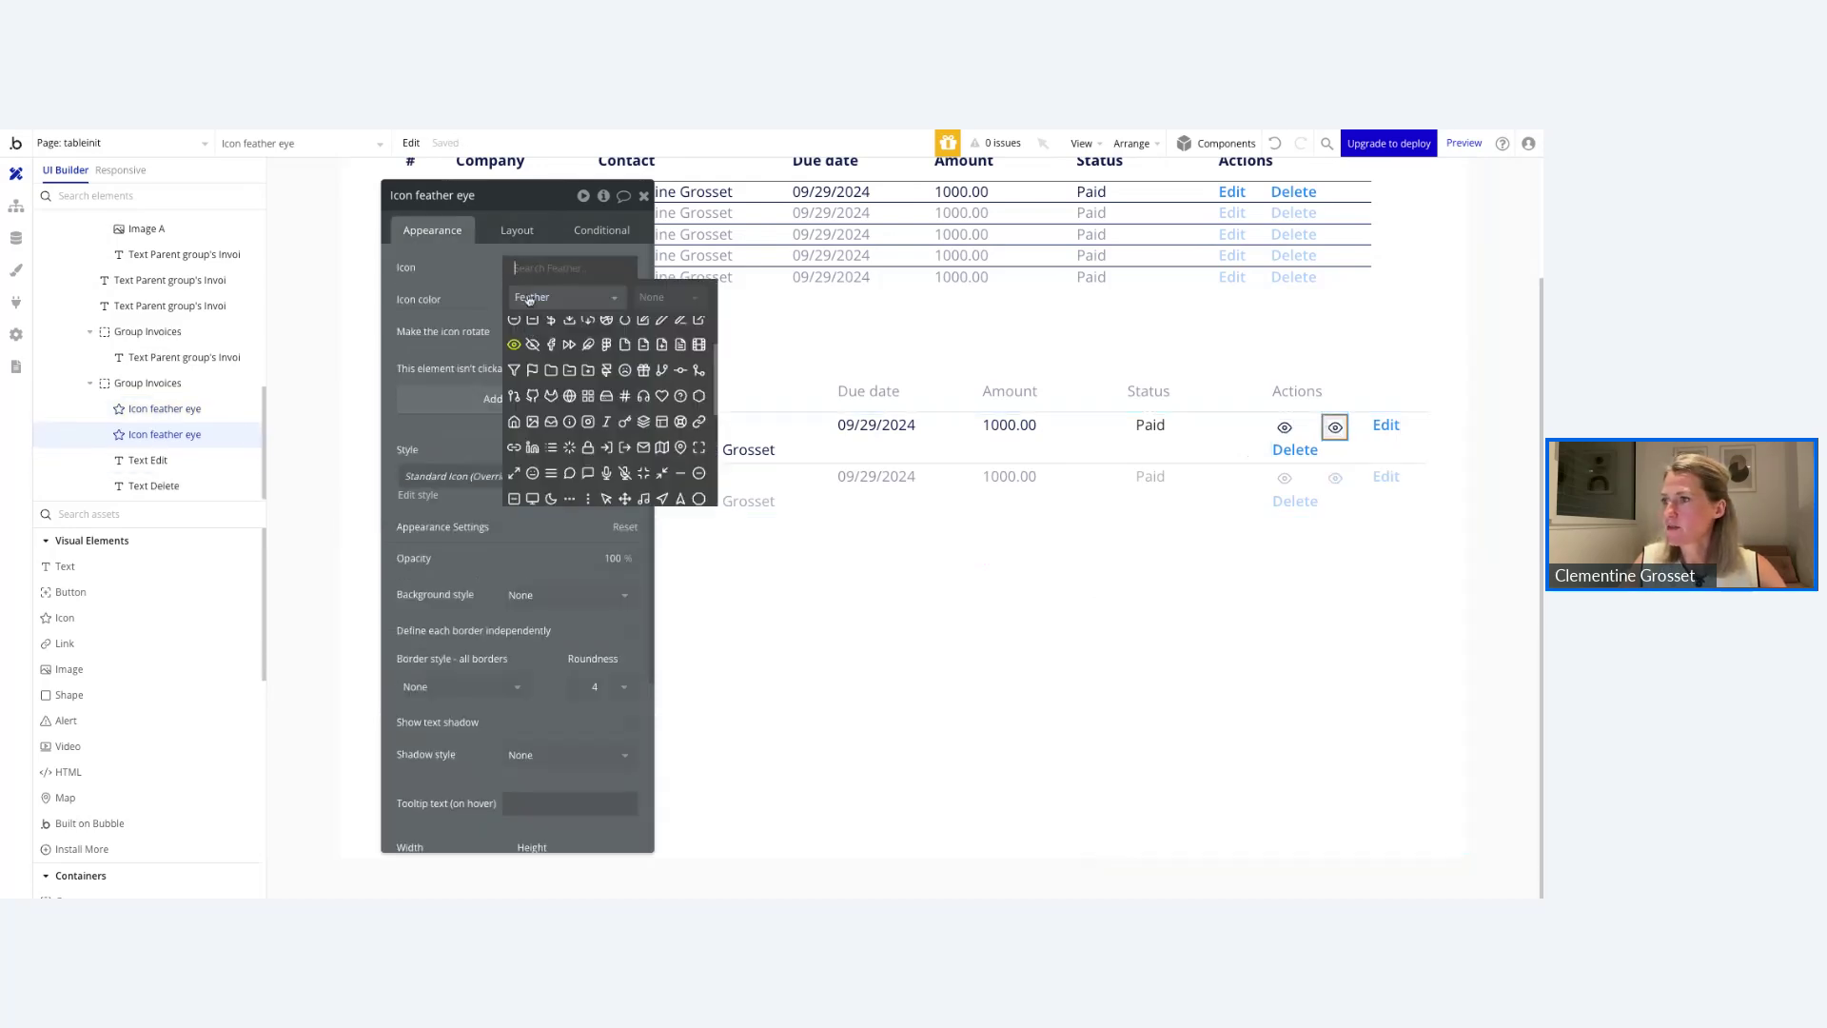
pyautogui.write('garb')
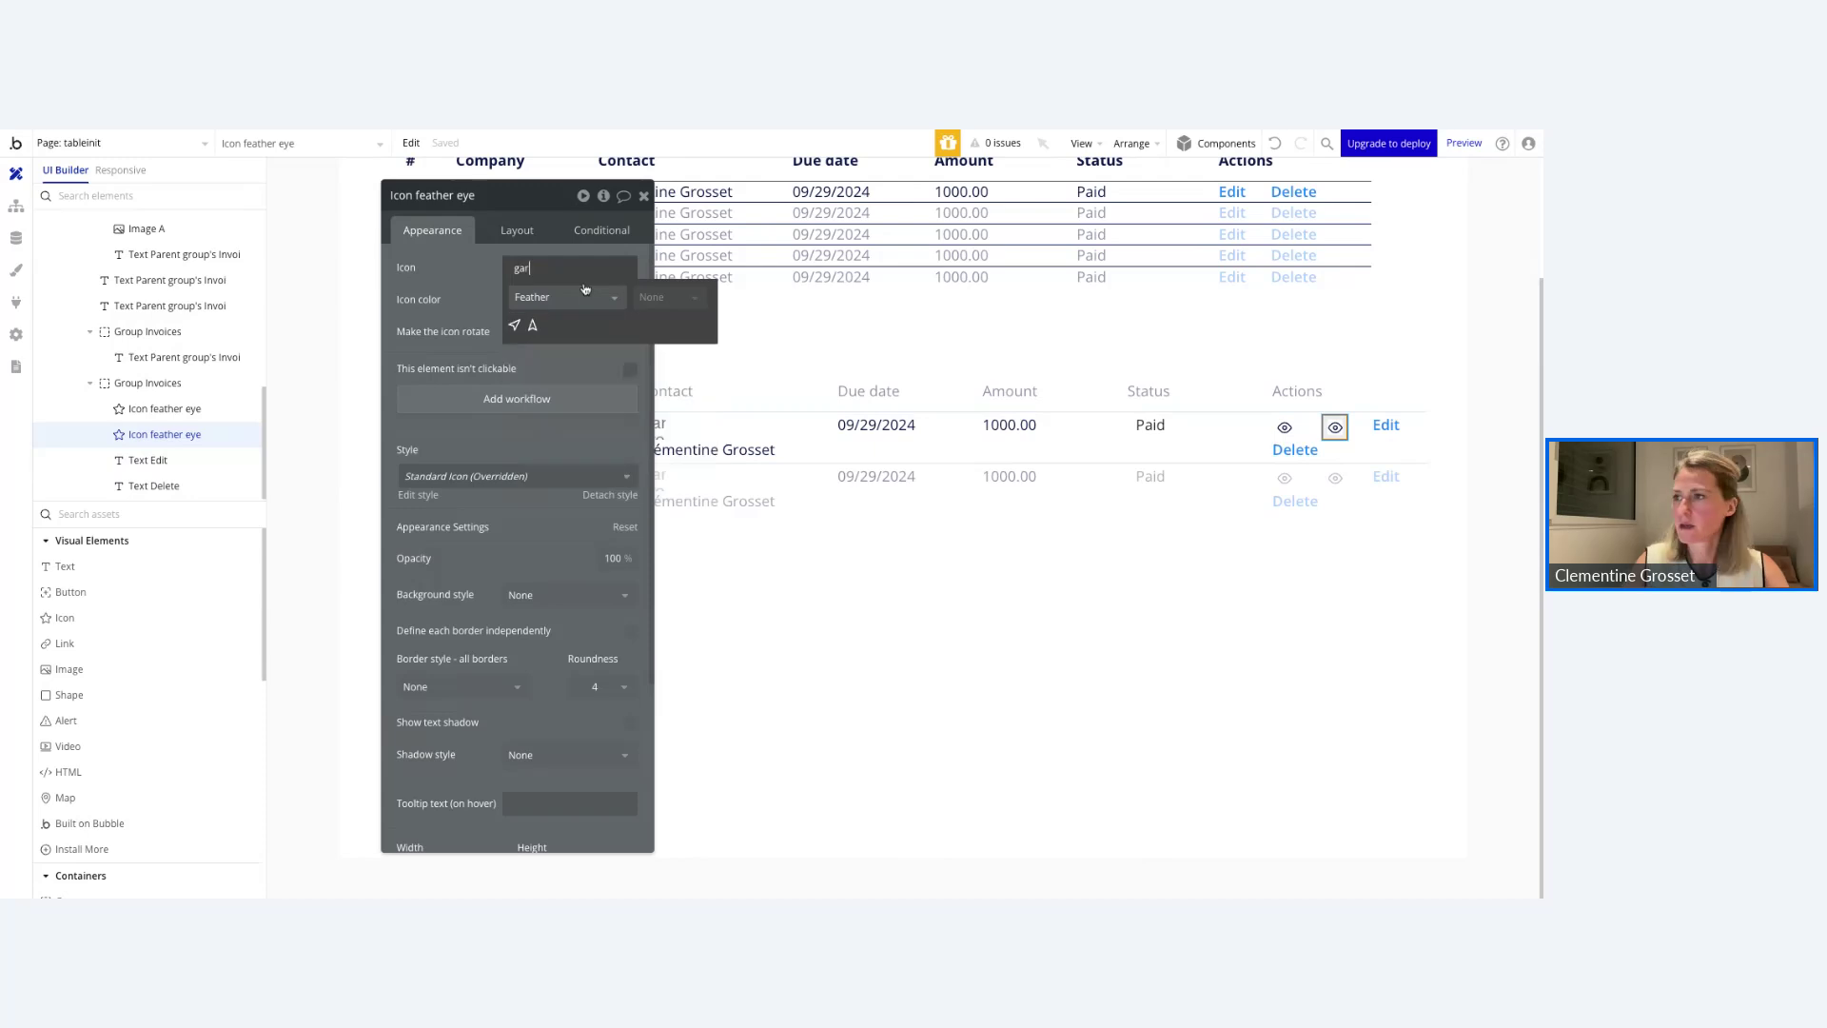
pyautogui.press('BackSpace')
pyautogui.press('BackSpace')
pyautogui.press('BackSpace')
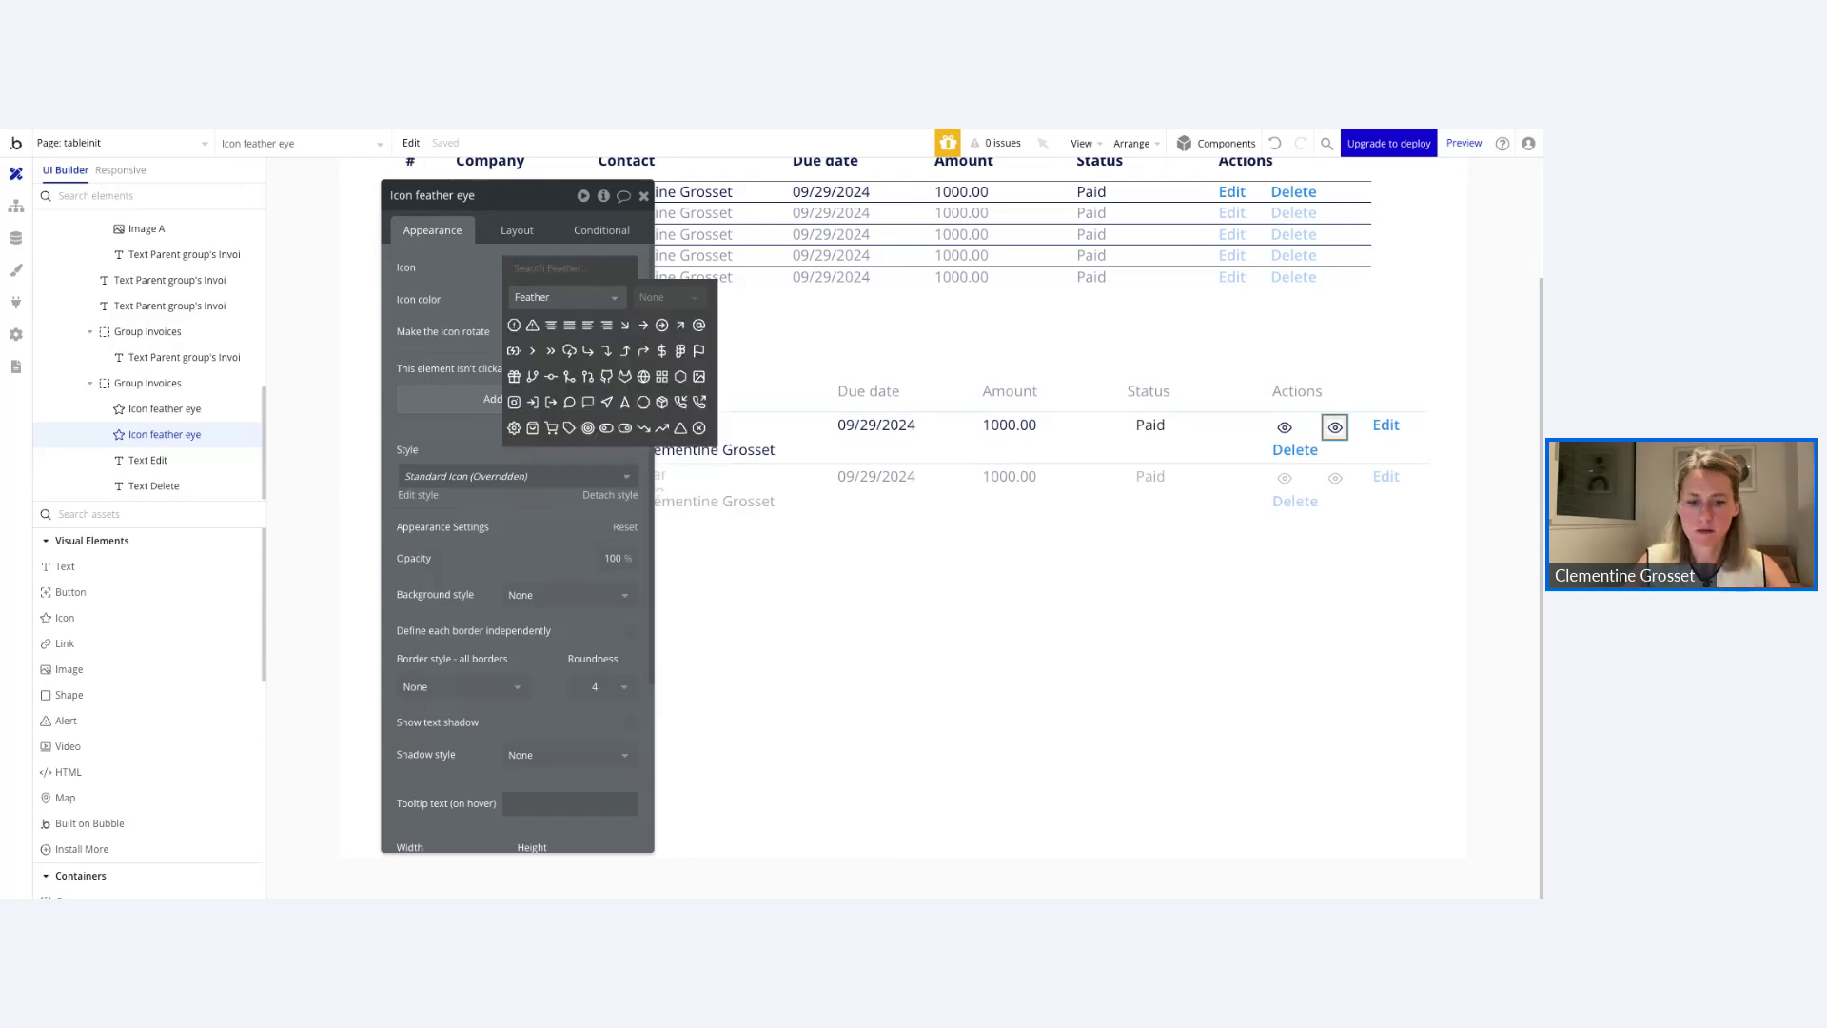
pyautogui.write('d')
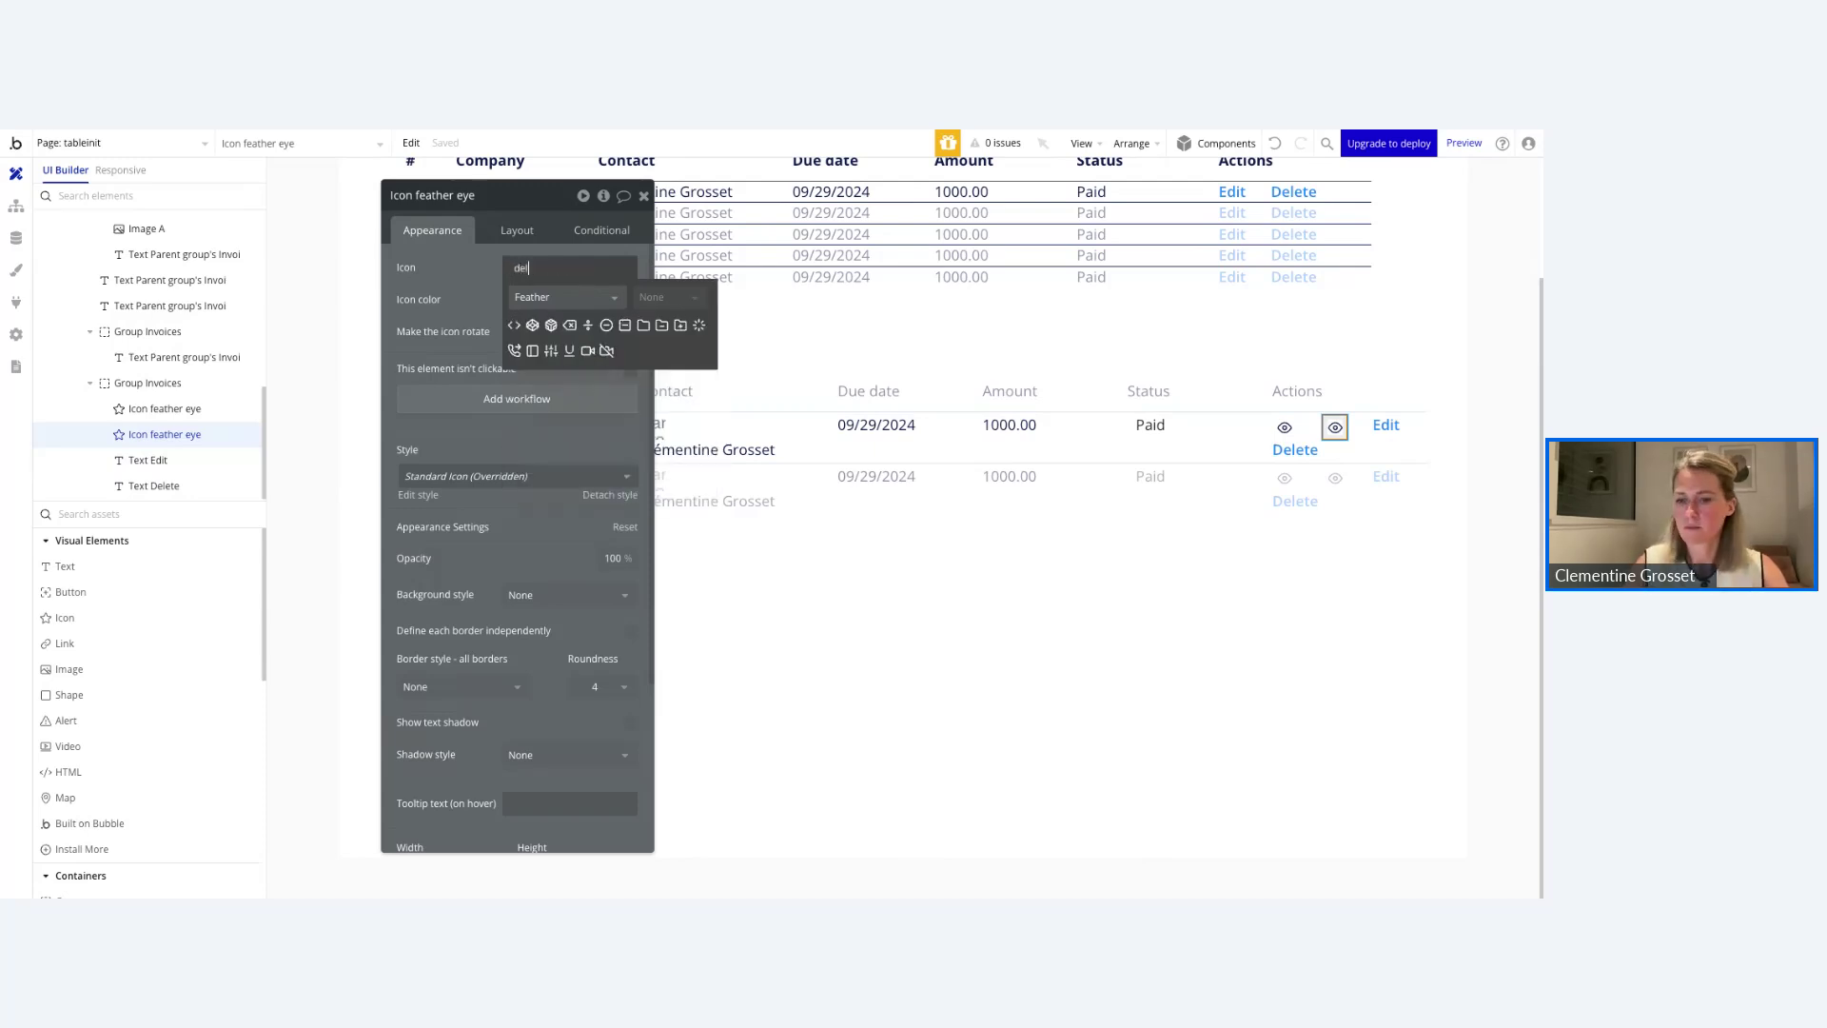
pyautogui.press('BackSpace')
pyautogui.write('tras')
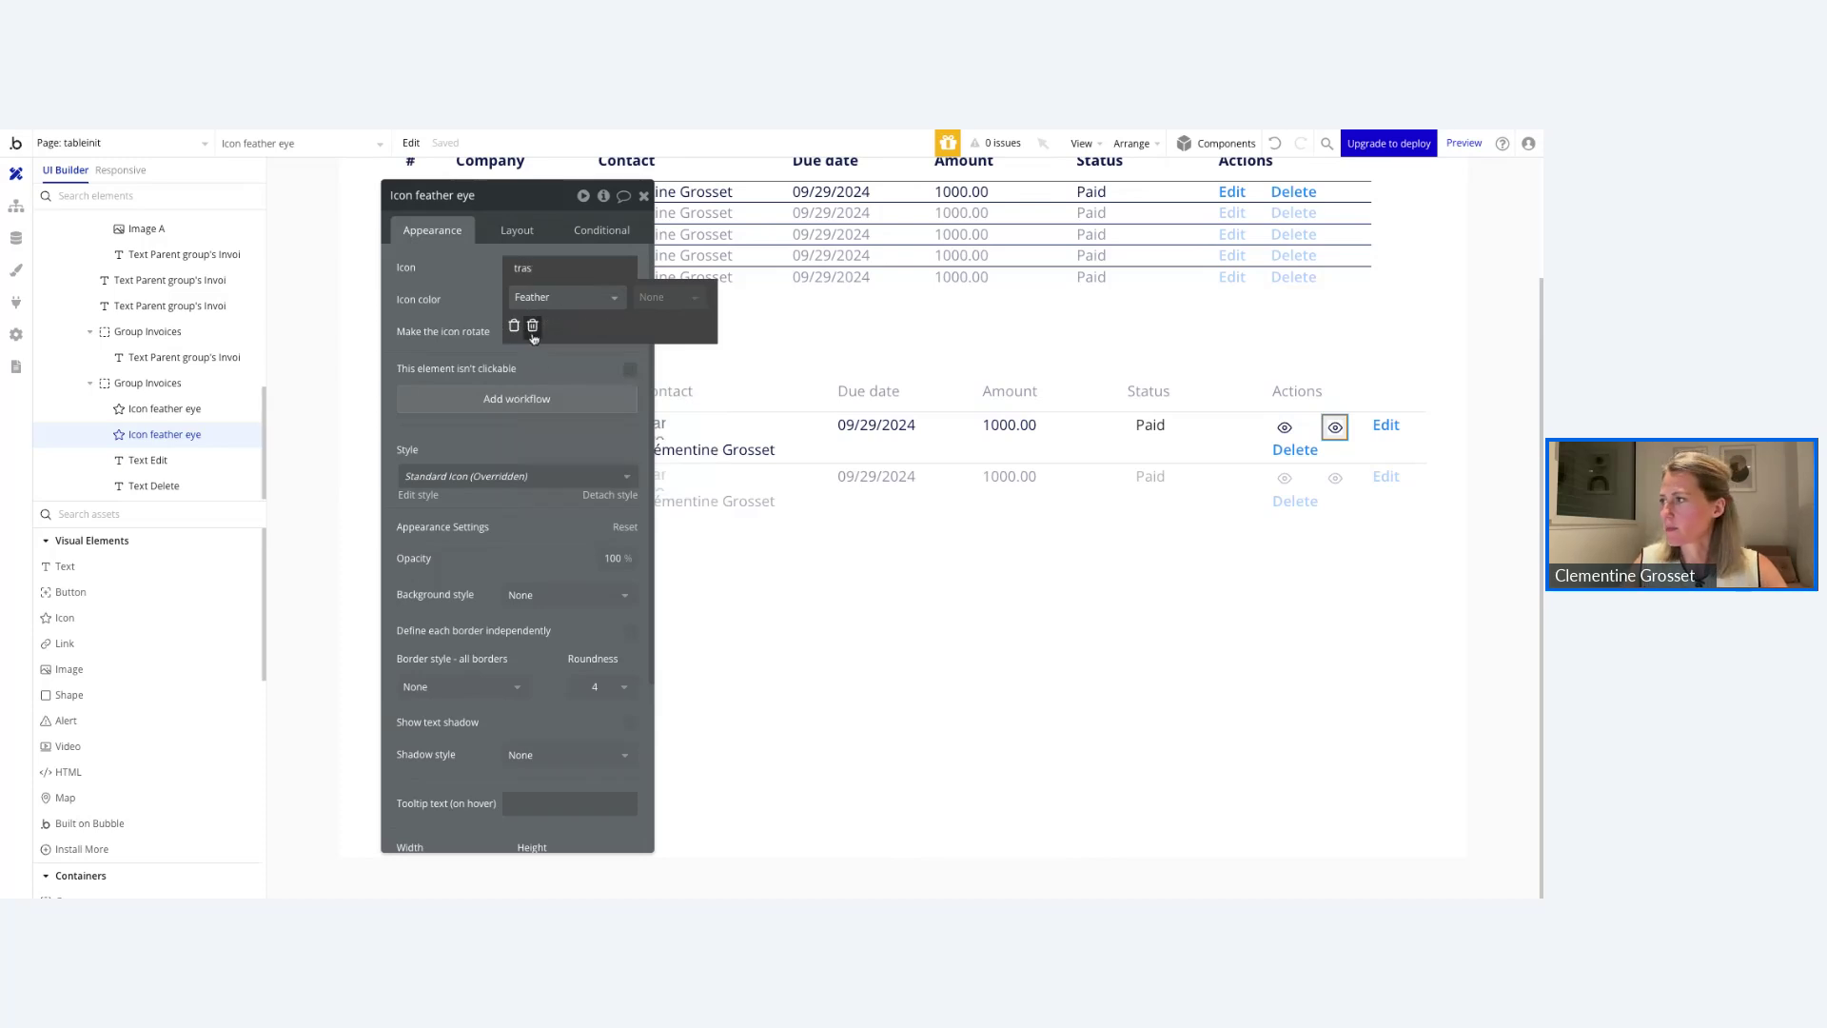
pyautogui.click(533, 326)
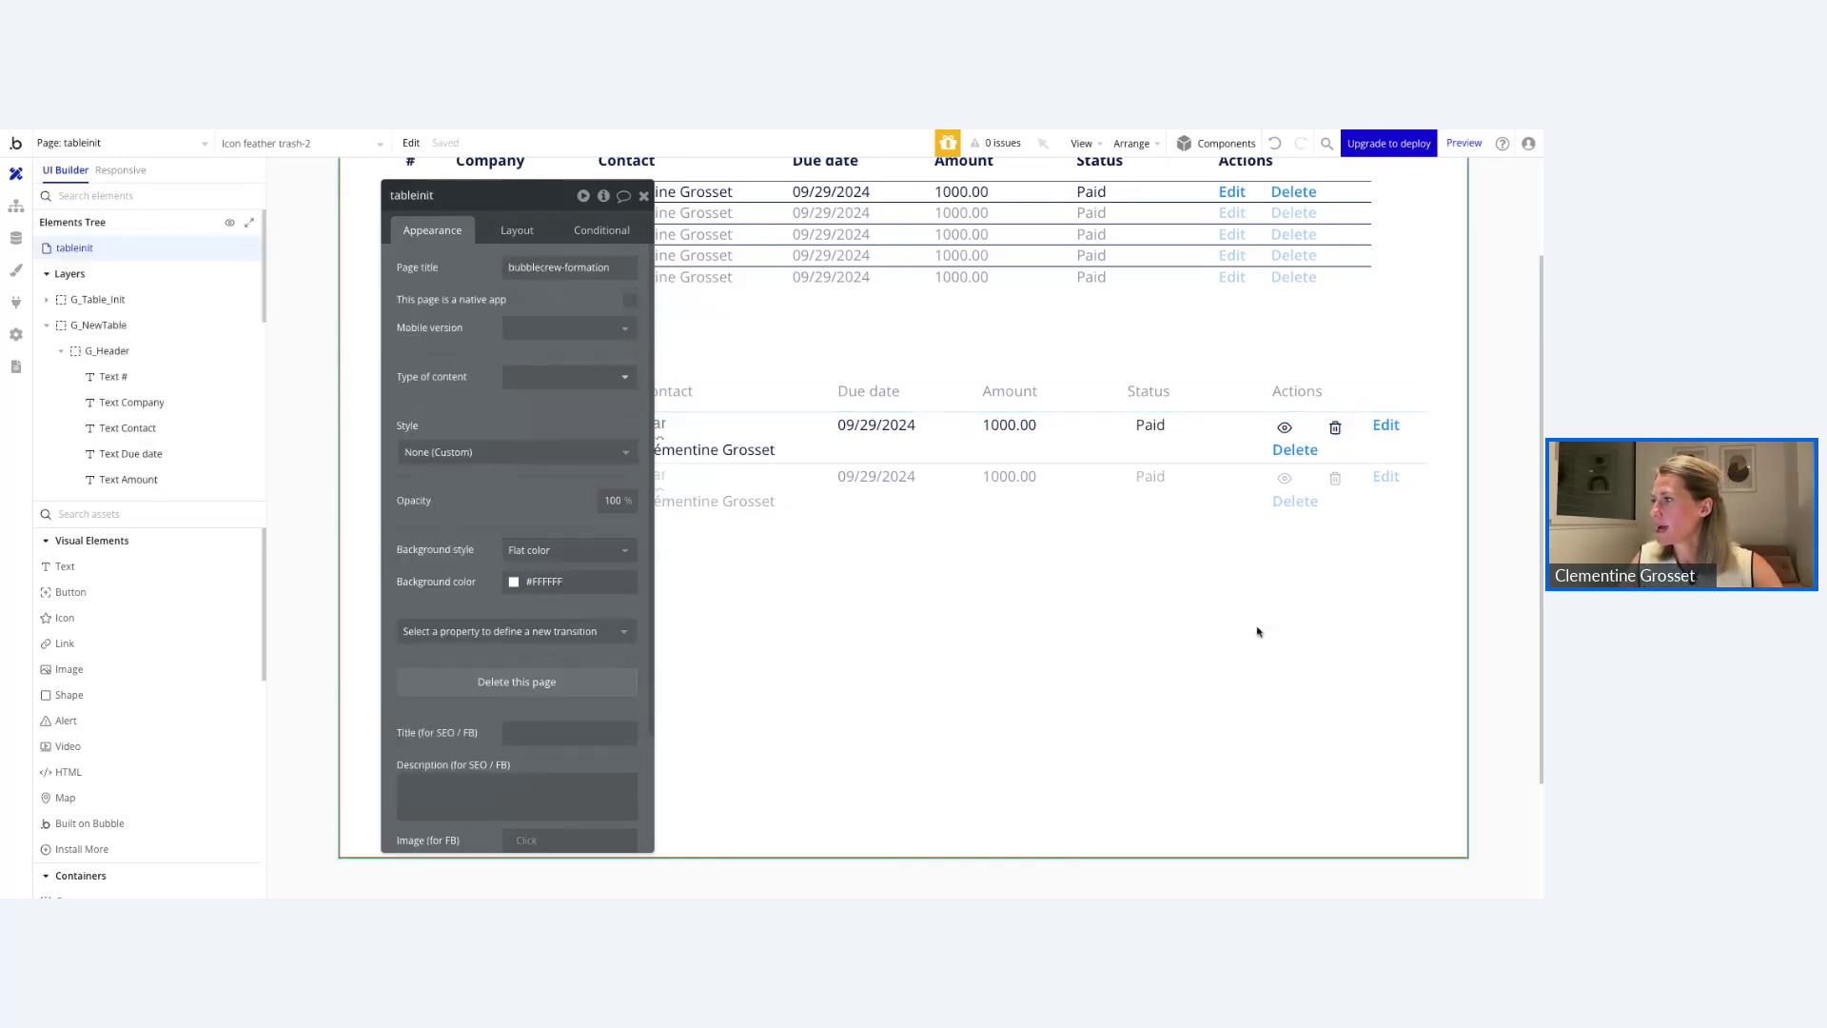
# Delete the Edit and Delete texts from the new table row's Actions group.
pyautogui.click(1381, 425)
pyautogui.press('Delete')
pyautogui.click(1305, 449)
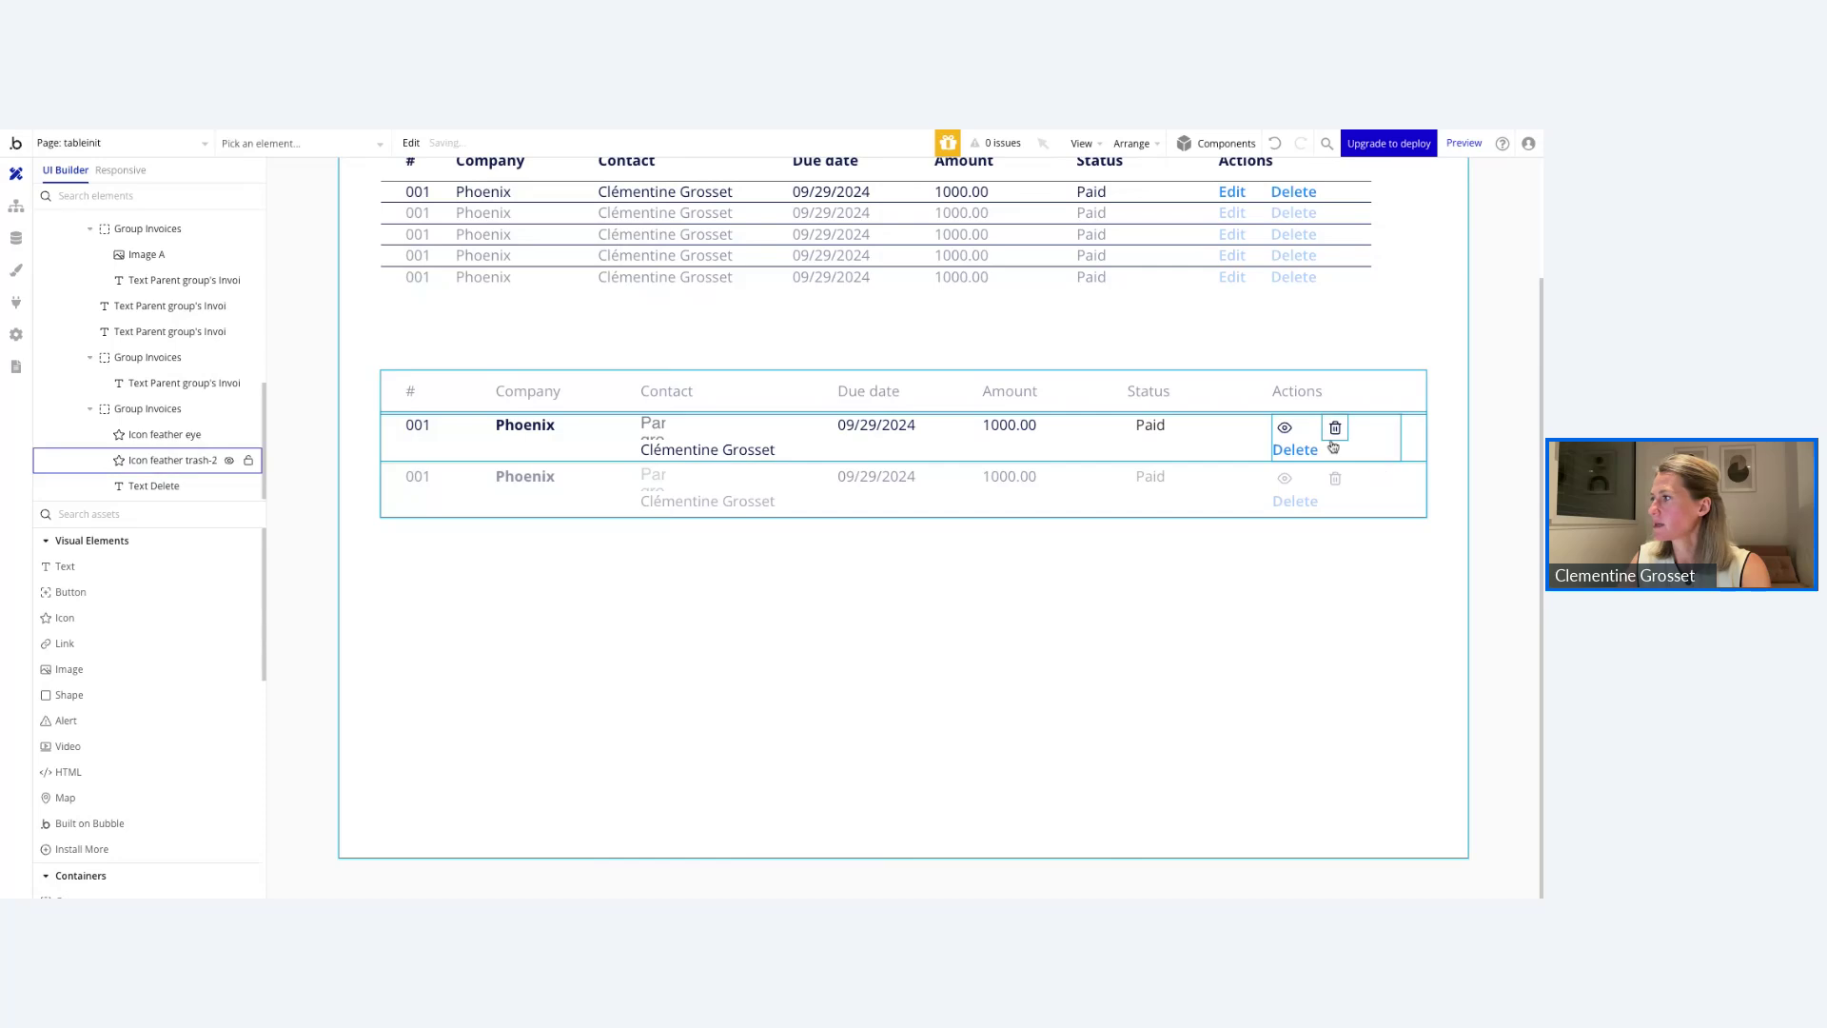
pyautogui.press('Delete')
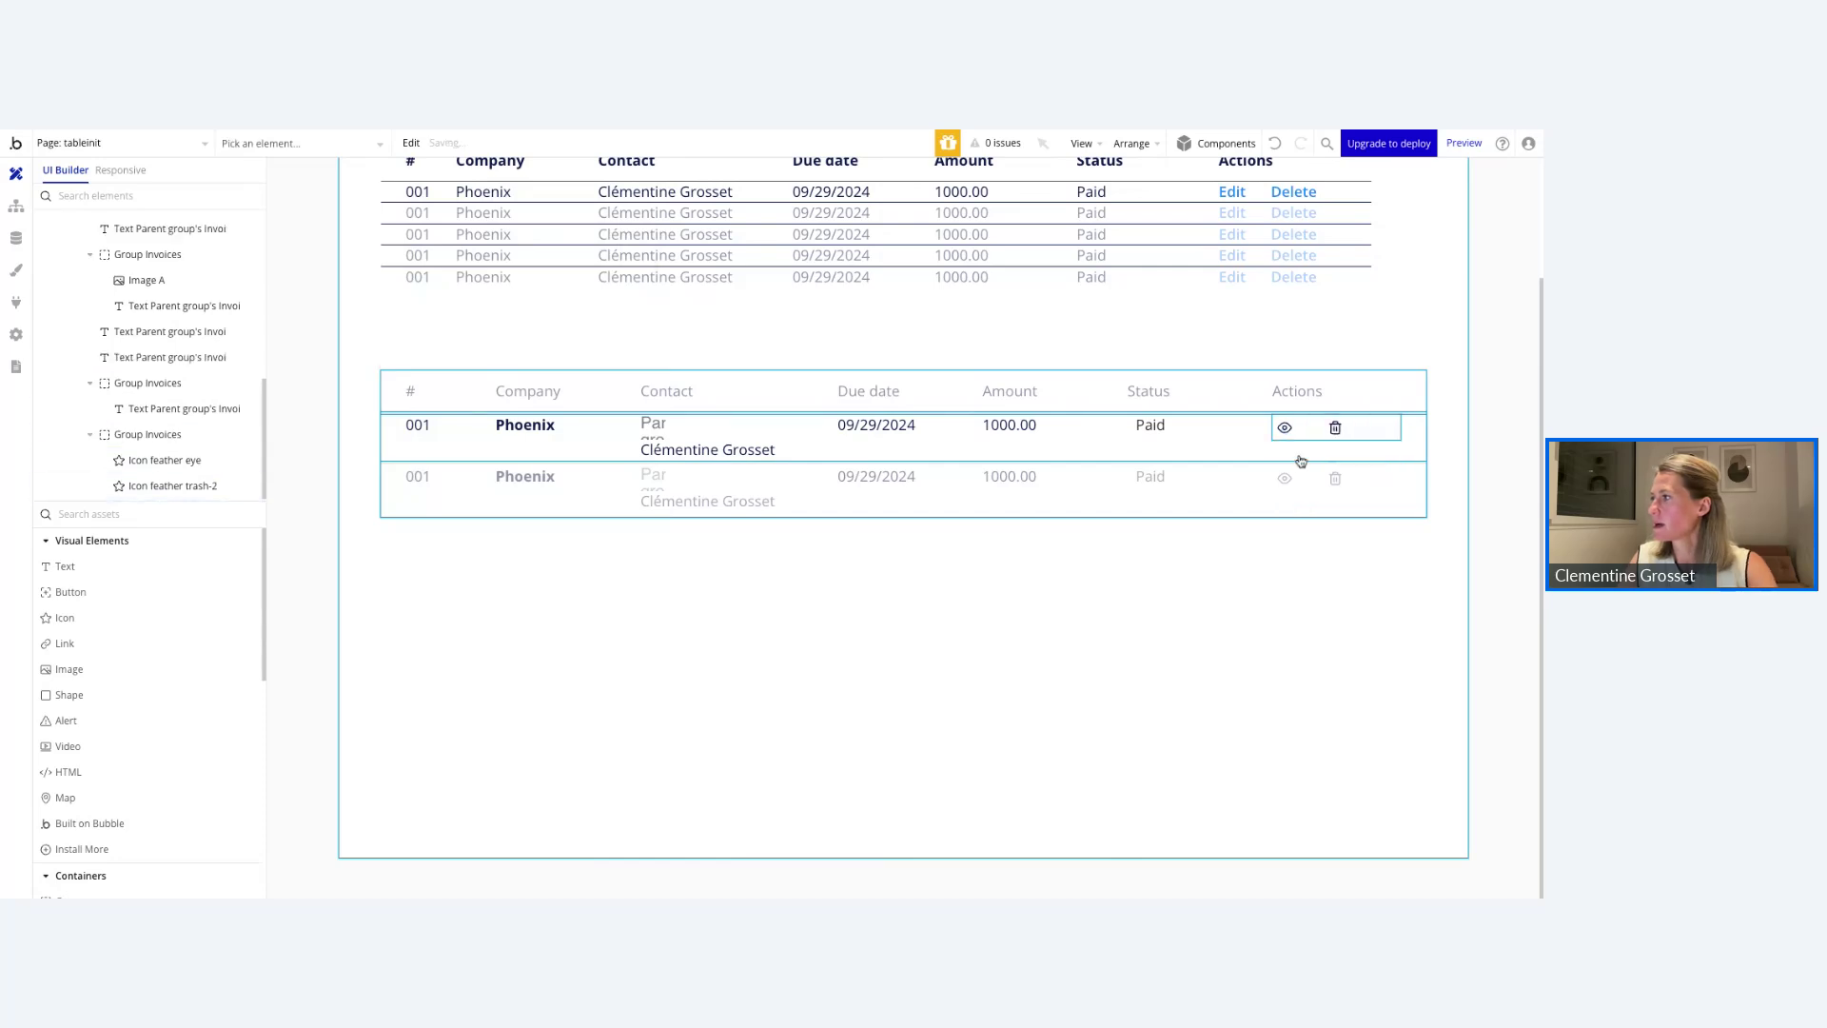
pyautogui.doubleClick(1313, 575)
pyautogui.click(643, 195)
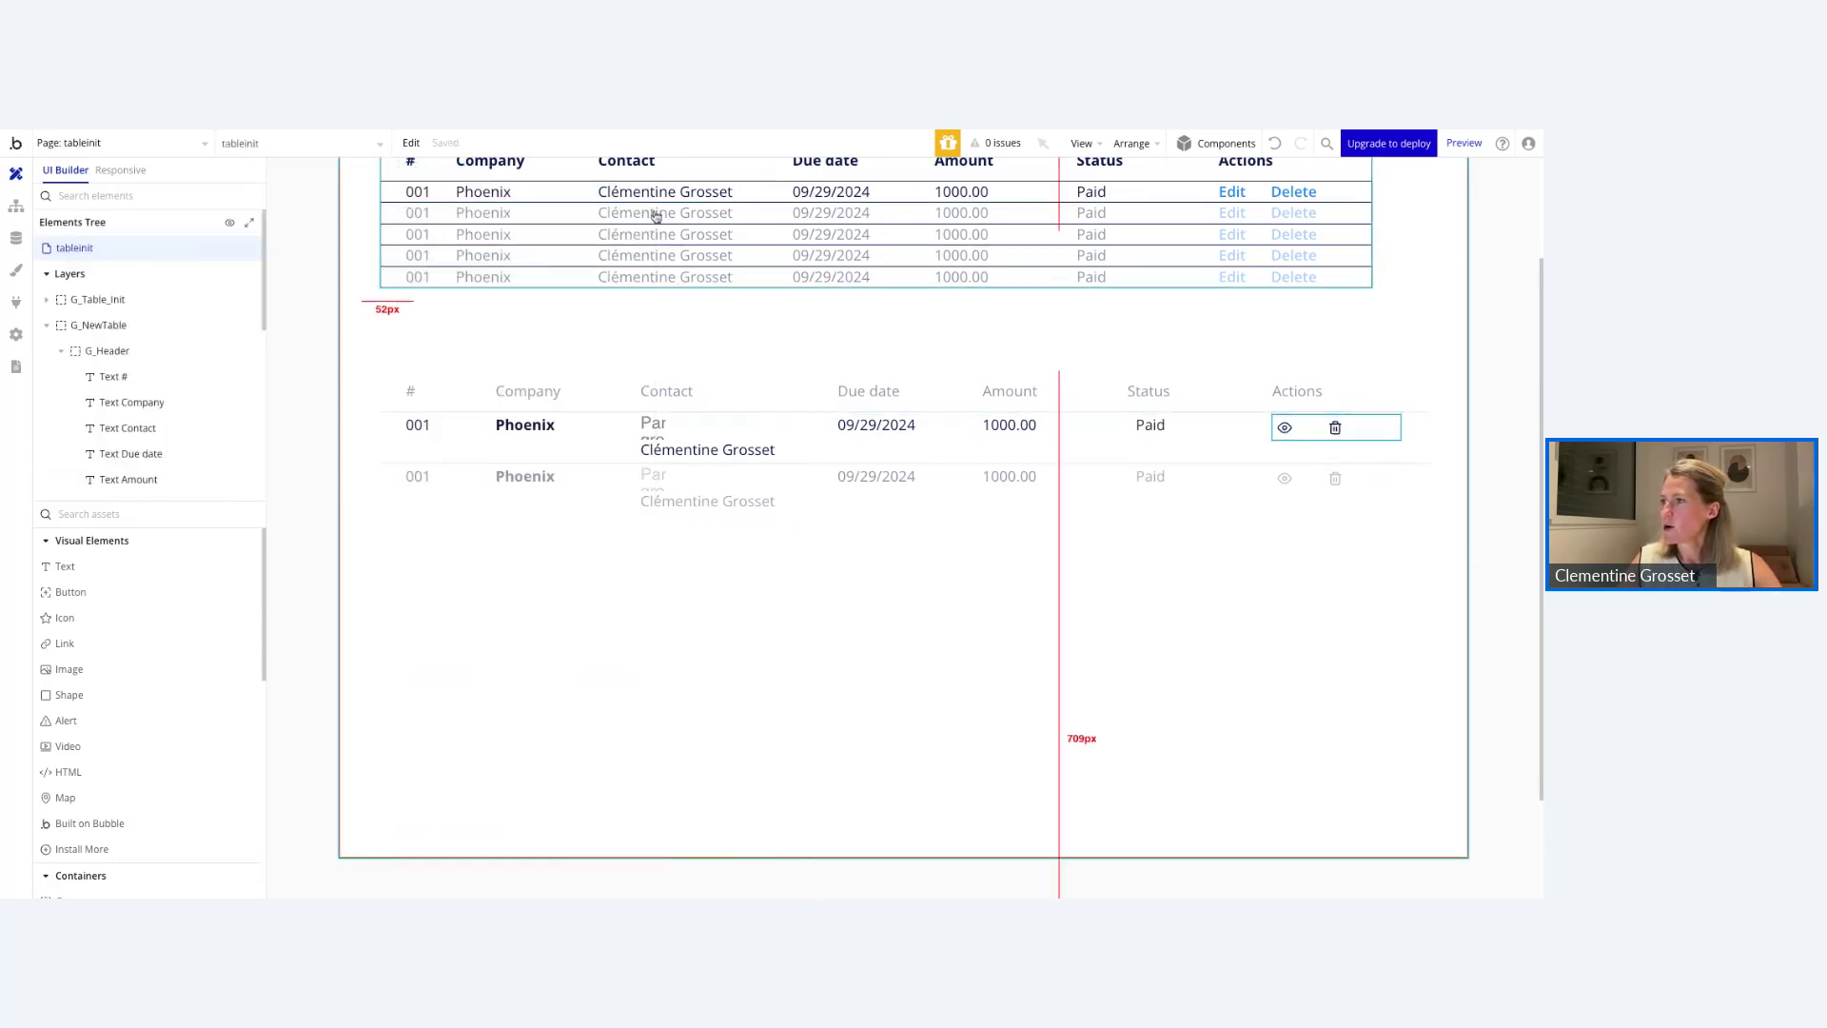
# Reload the preview to check the action icons in the new table, and return to the page editor.
pyautogui.click(249, 130)
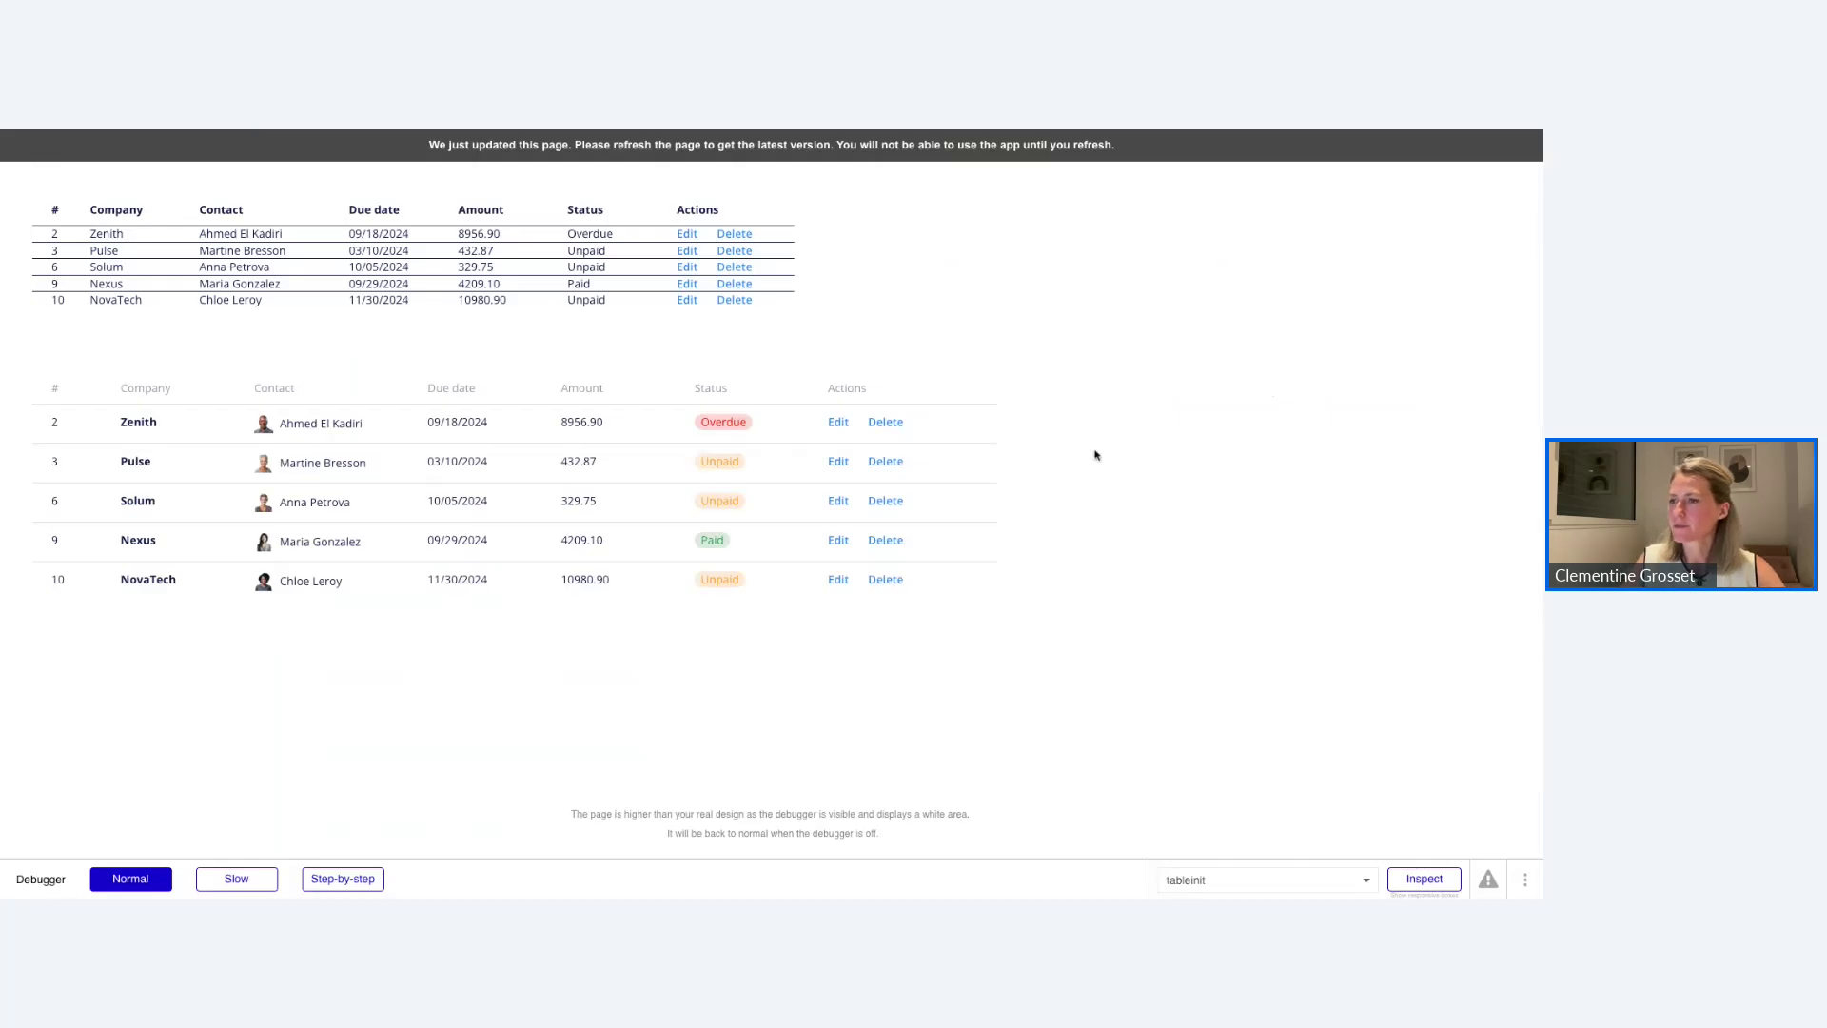
pyautogui.press('super+r')
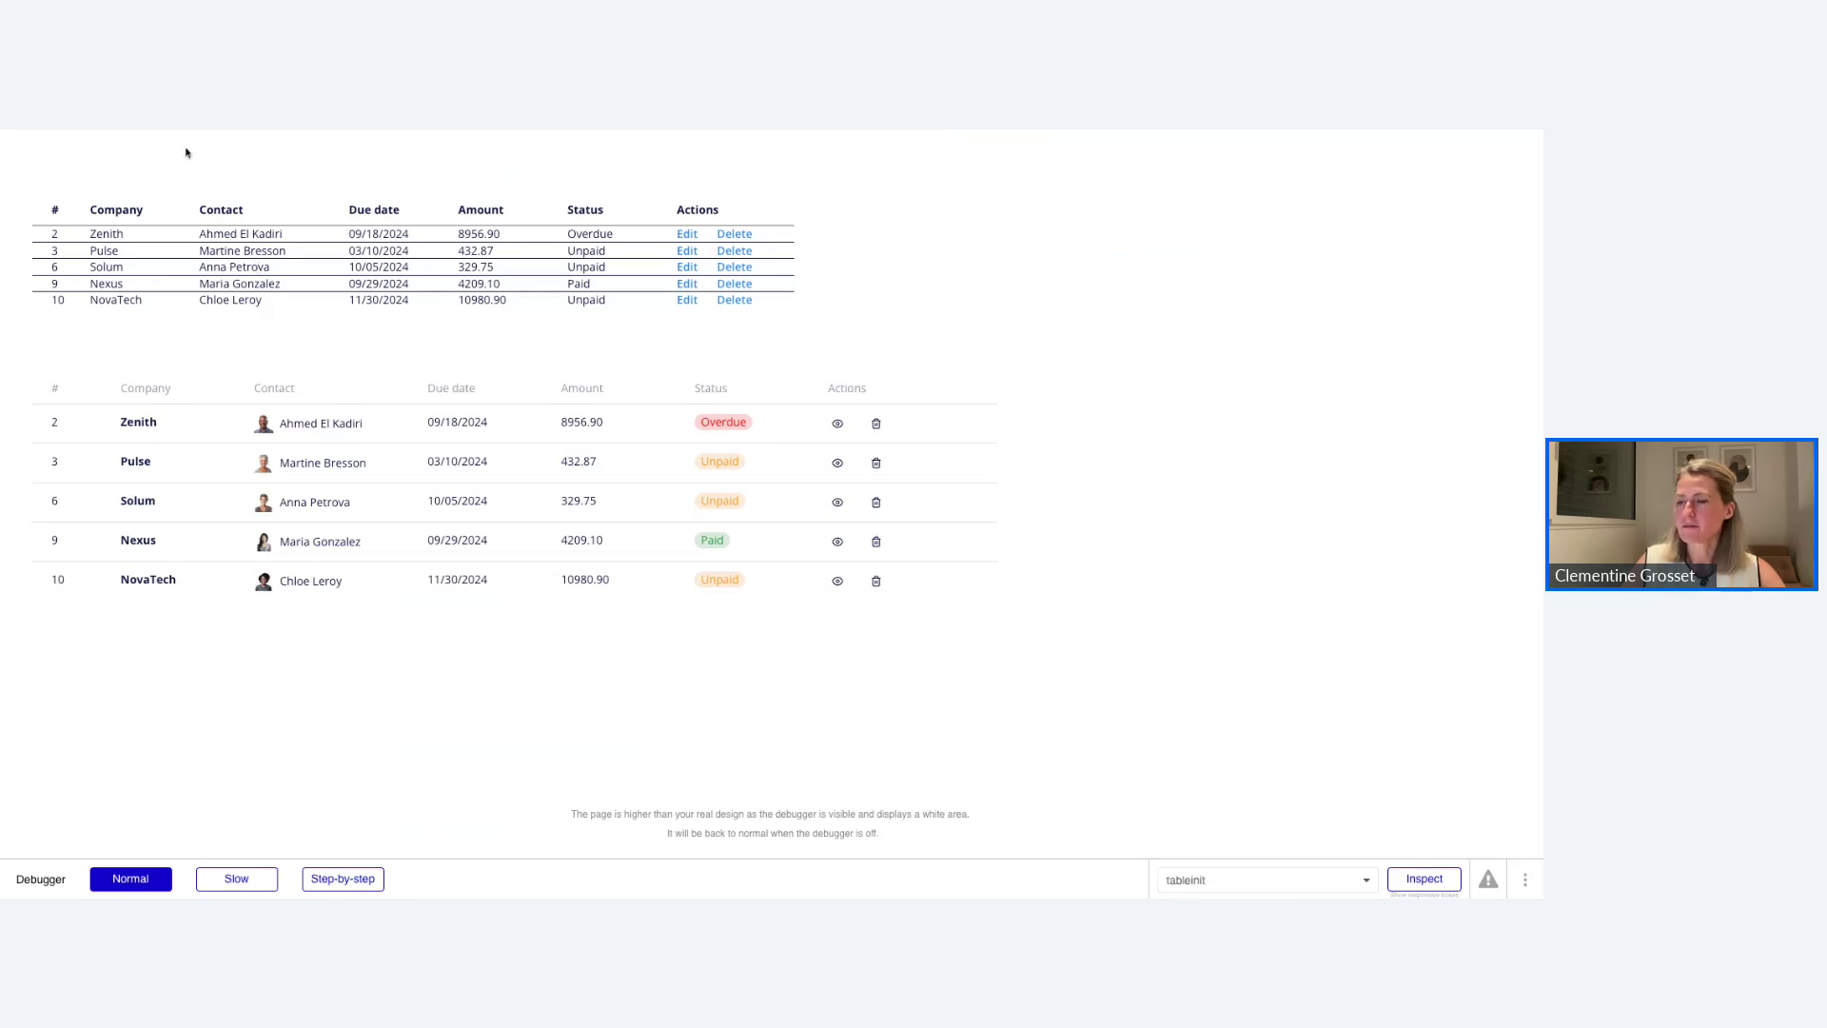
pyautogui.click(249, 132)
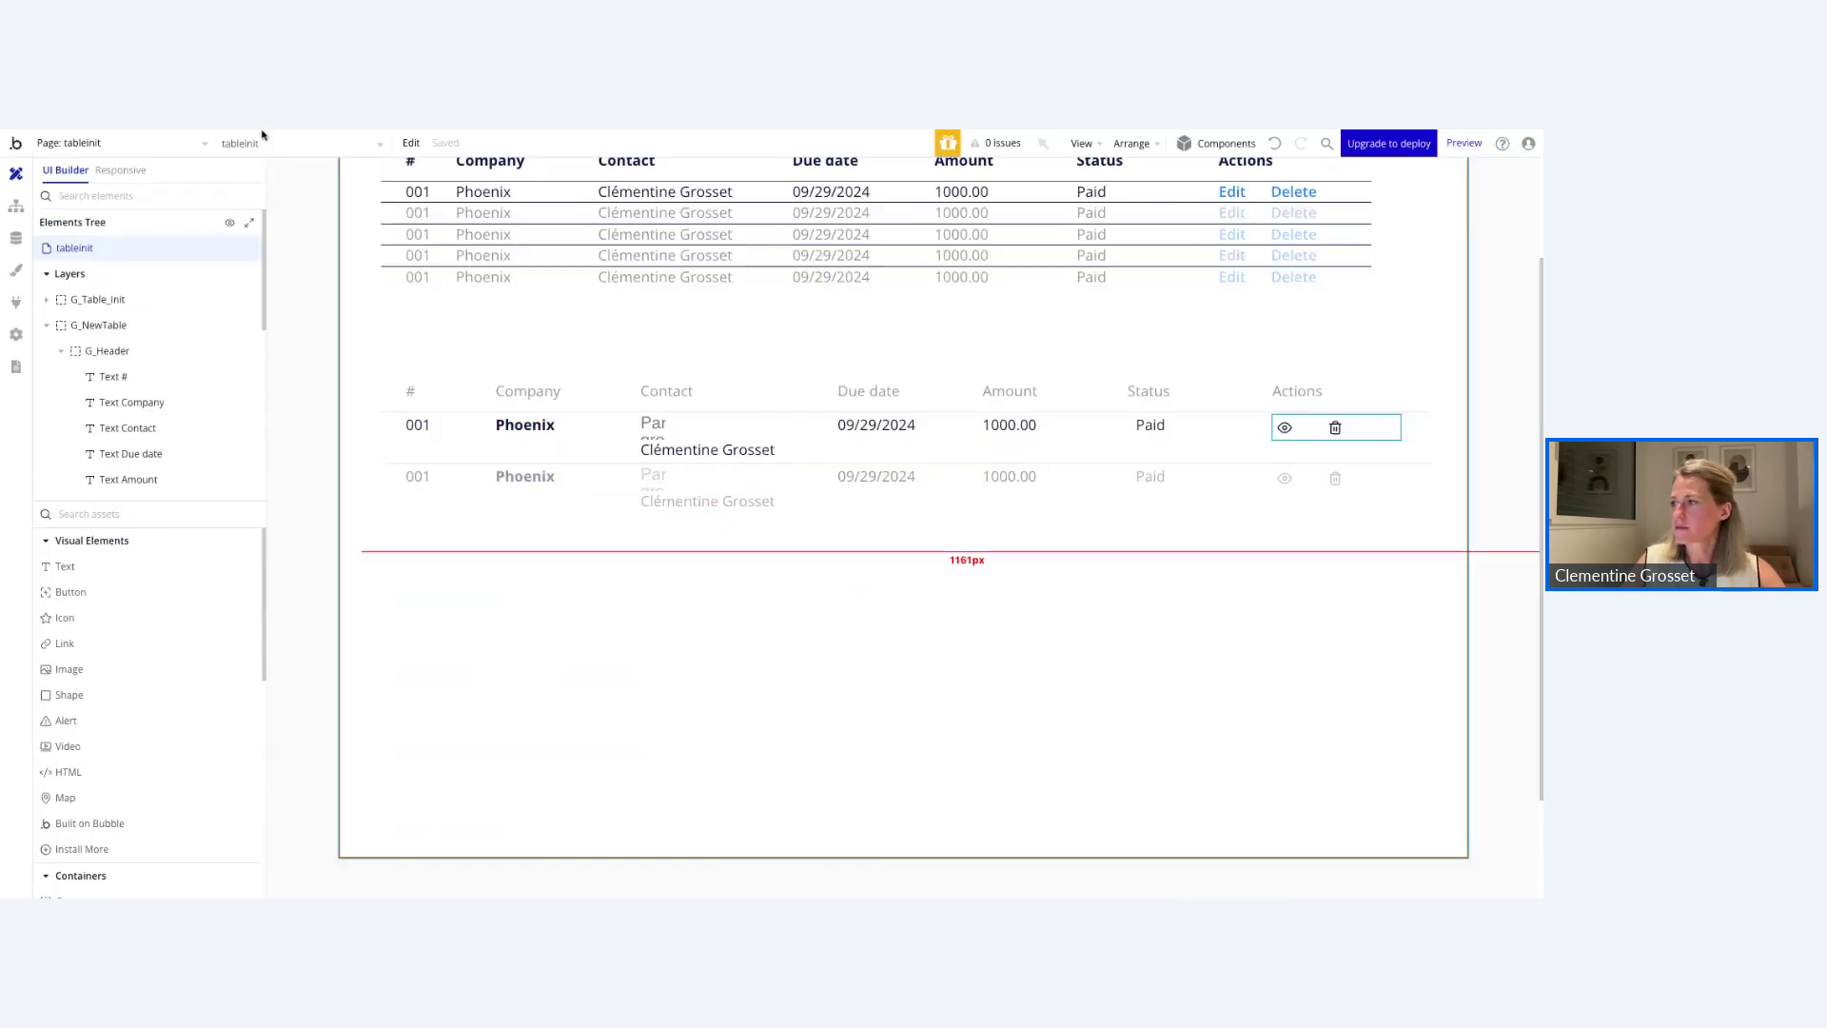
pyautogui.doubleClick(844, 742)
pyautogui.click(643, 195)
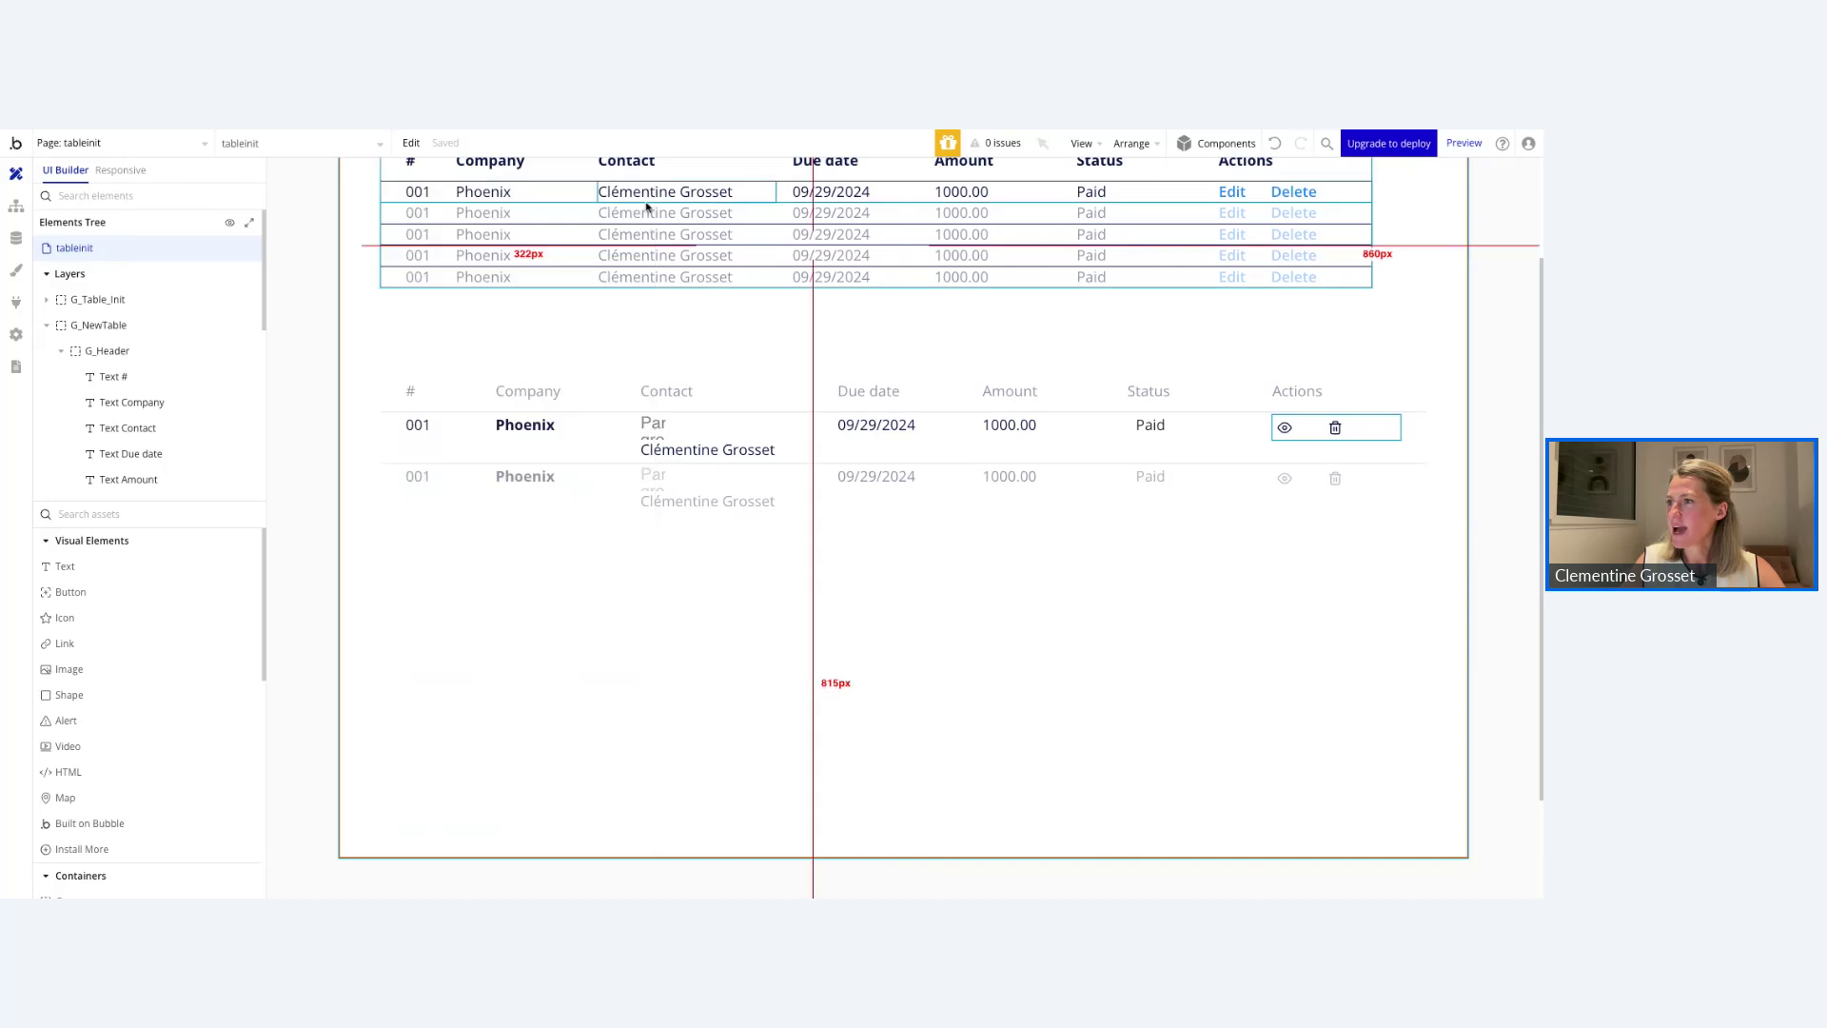
# Give the G_Header group a flat background in the Text color (#091747) at 5% opacity, and review it on the page.
pyautogui.doubleClick(599, 404)
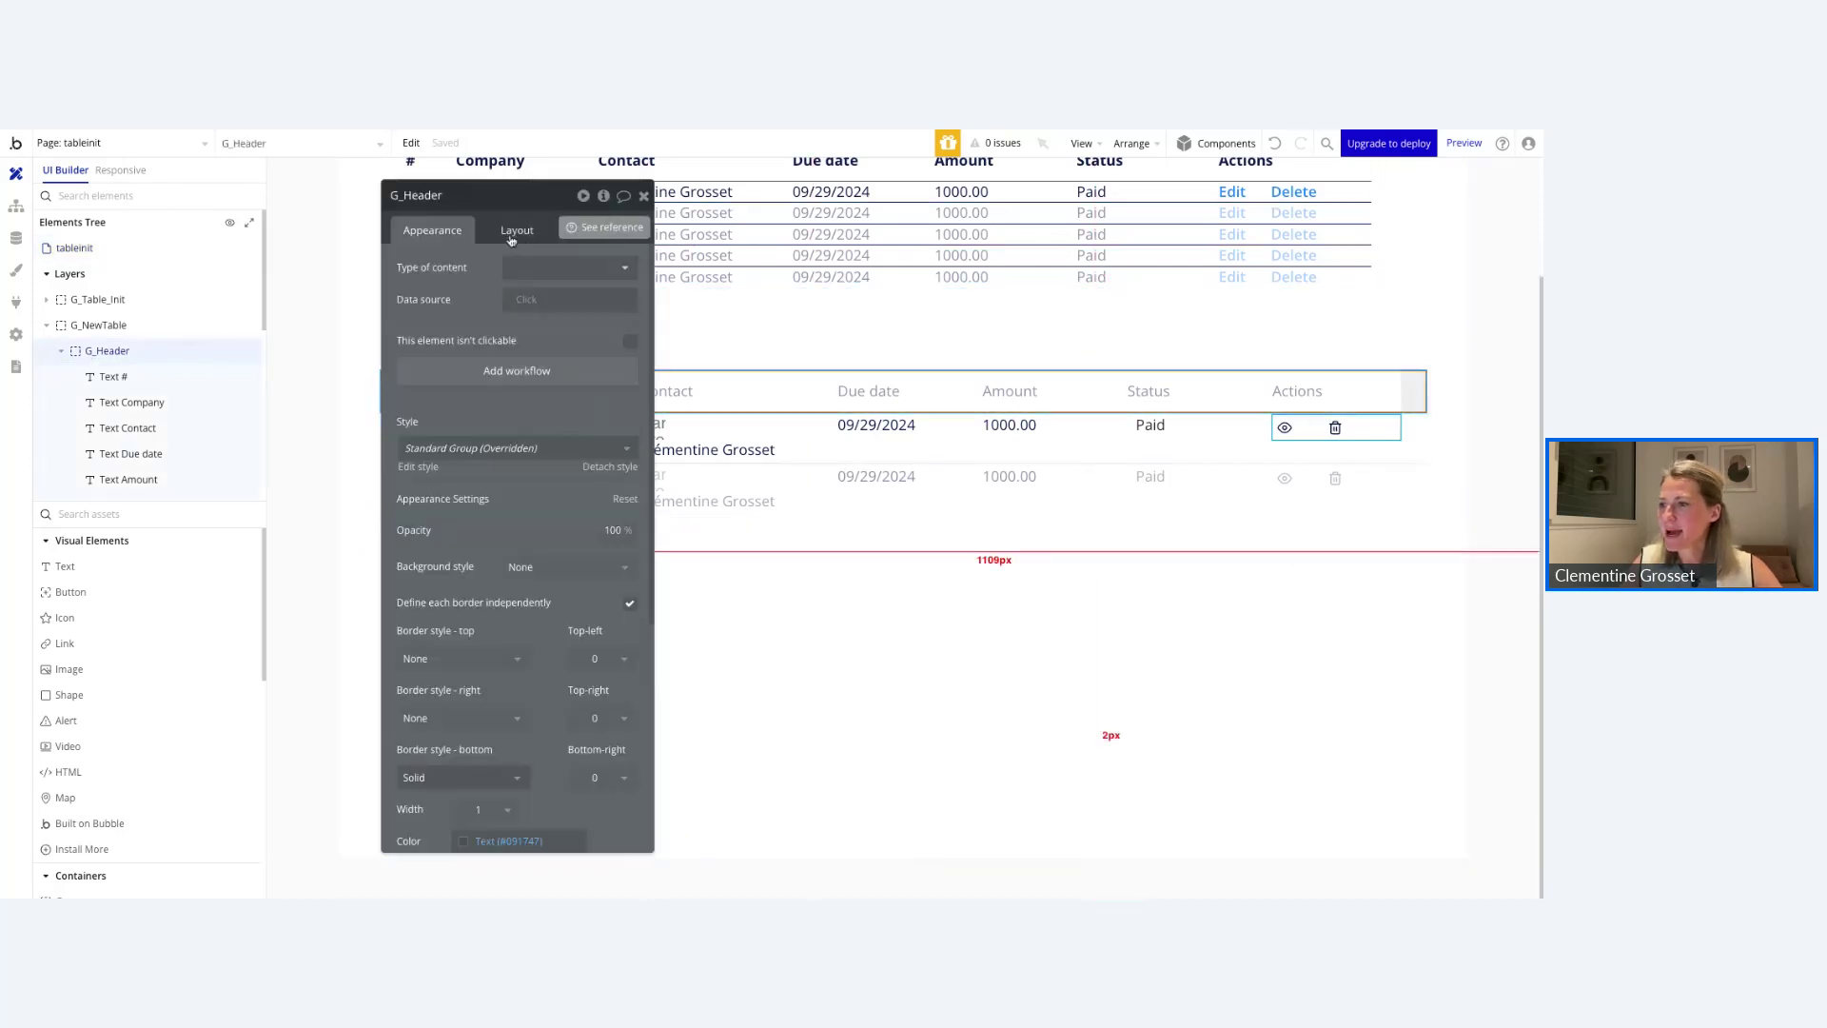
pyautogui.click(561, 566)
pyautogui.click(538, 597)
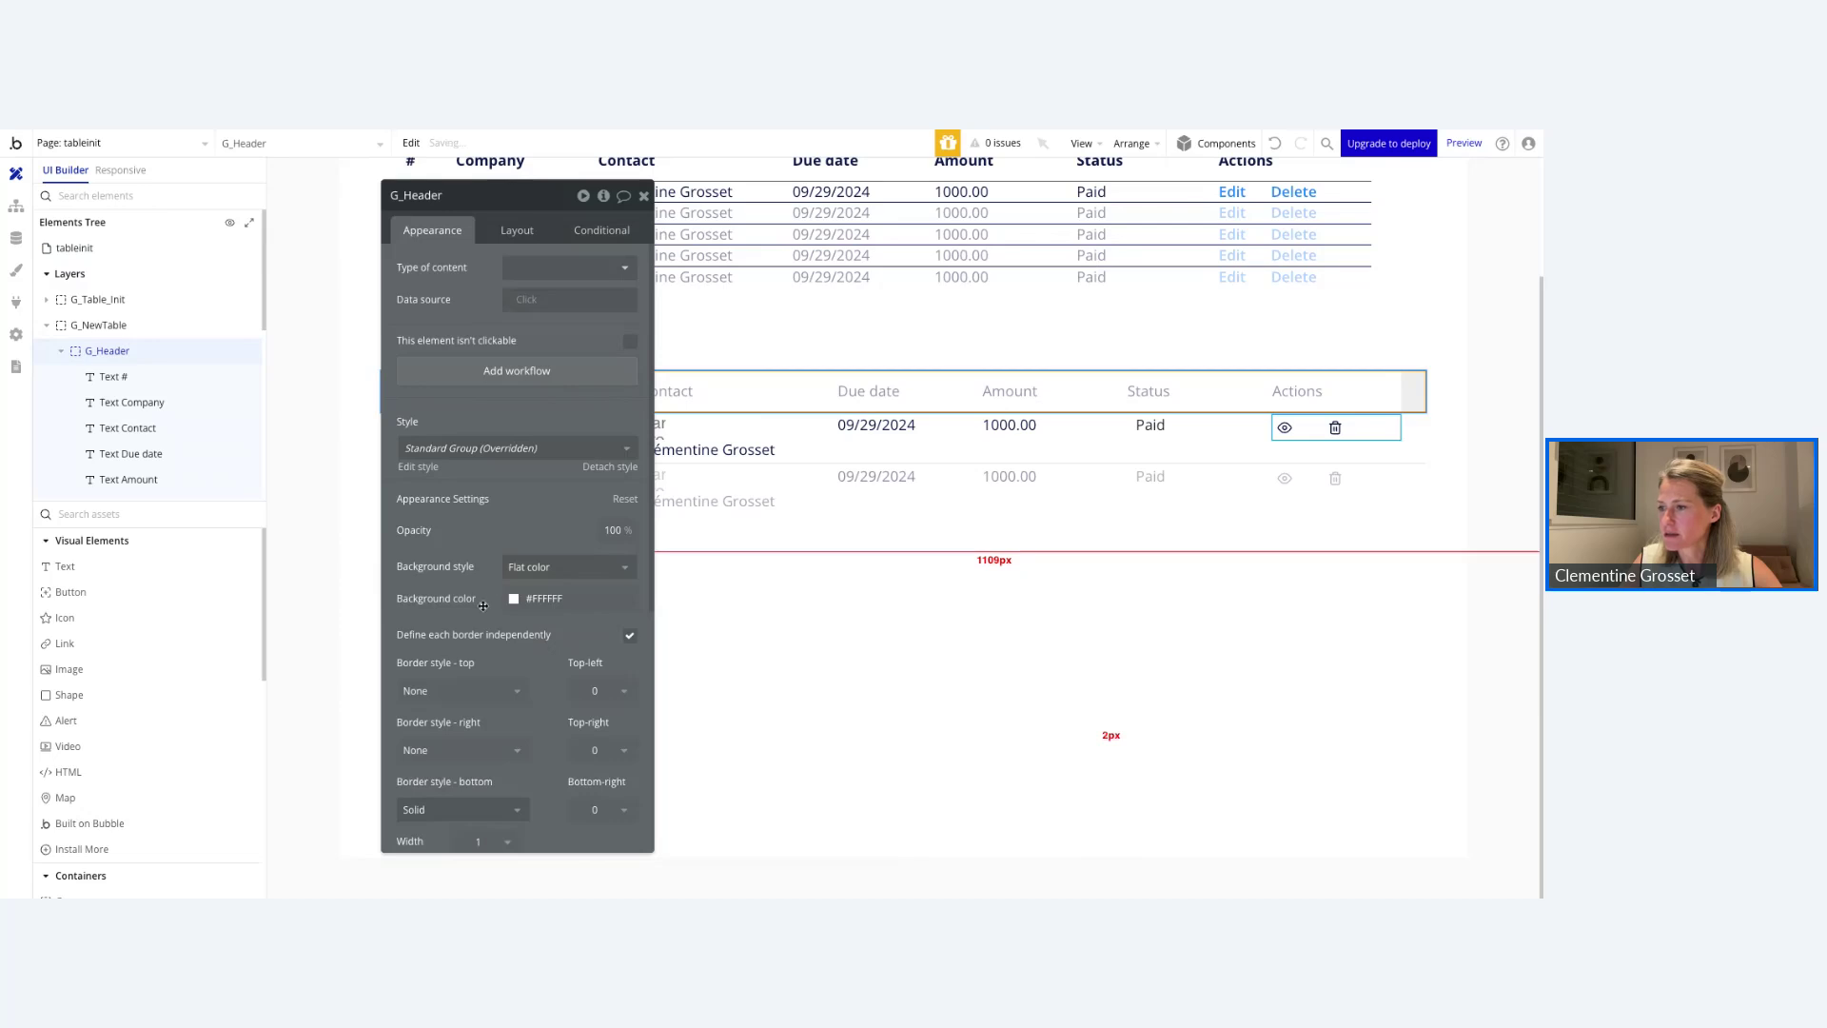
pyautogui.scroll(-3, 505, 596)
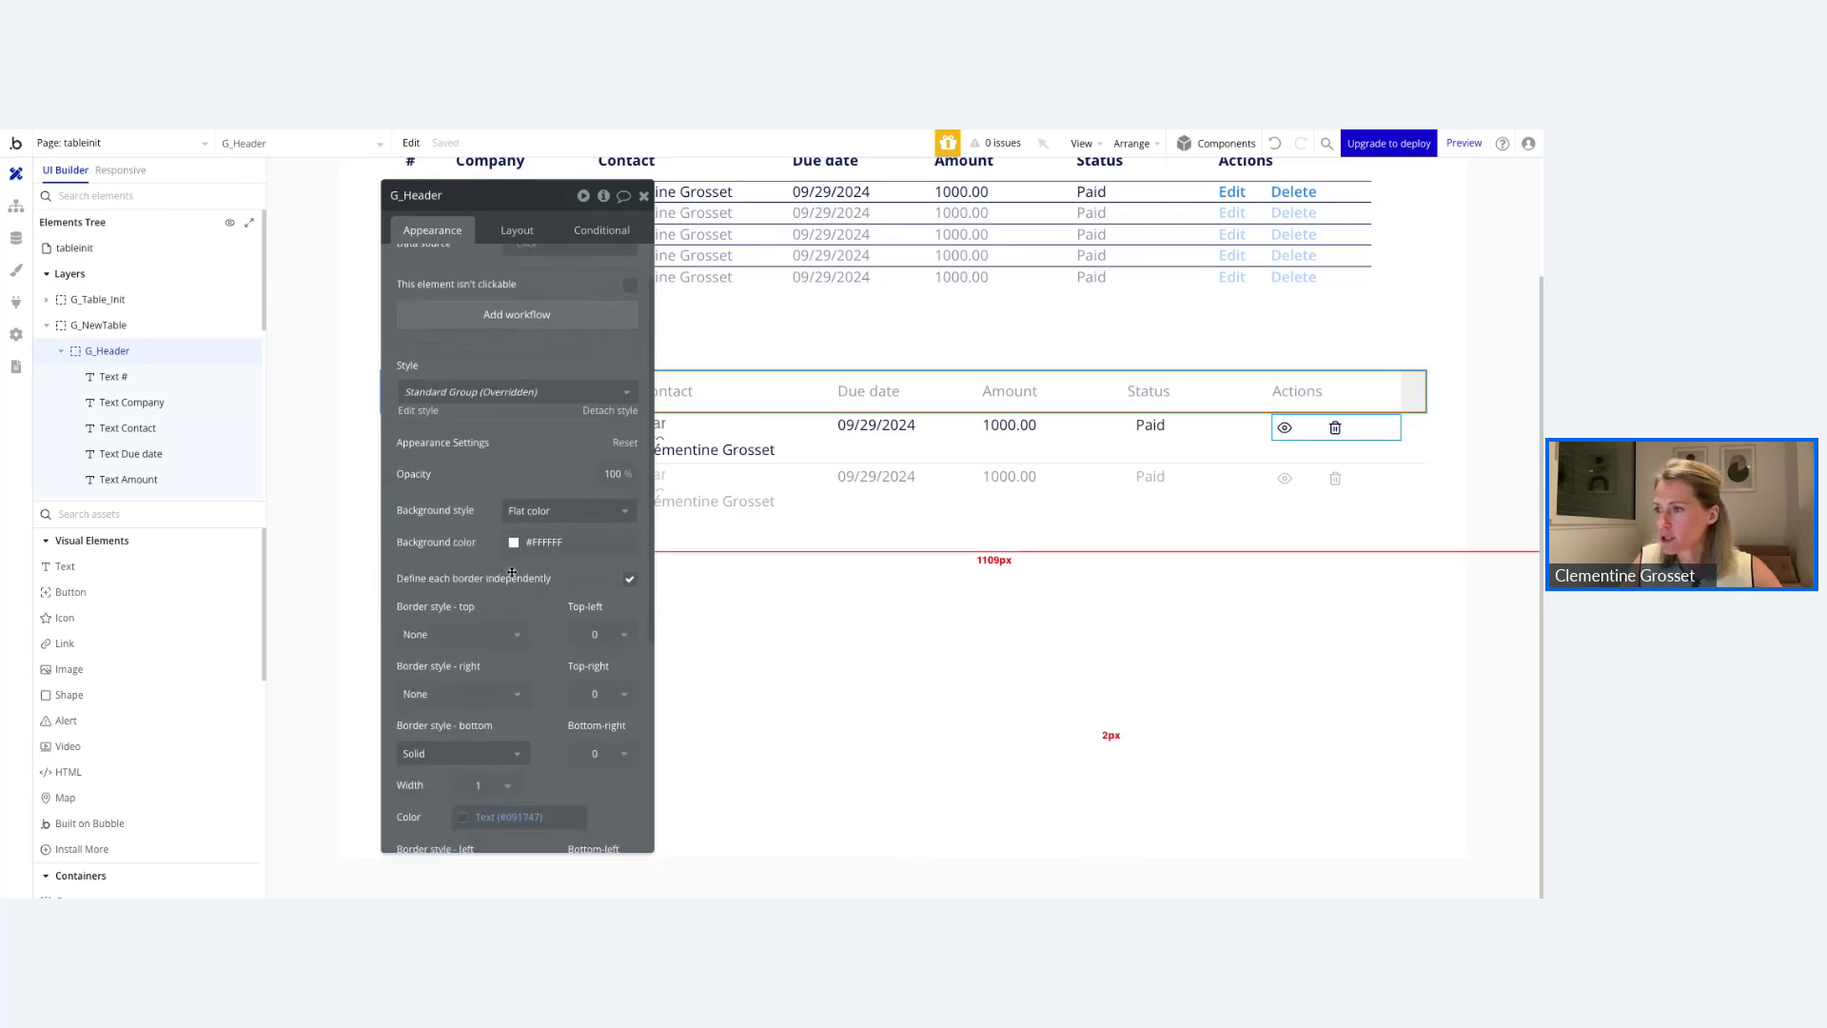
pyautogui.click(515, 542)
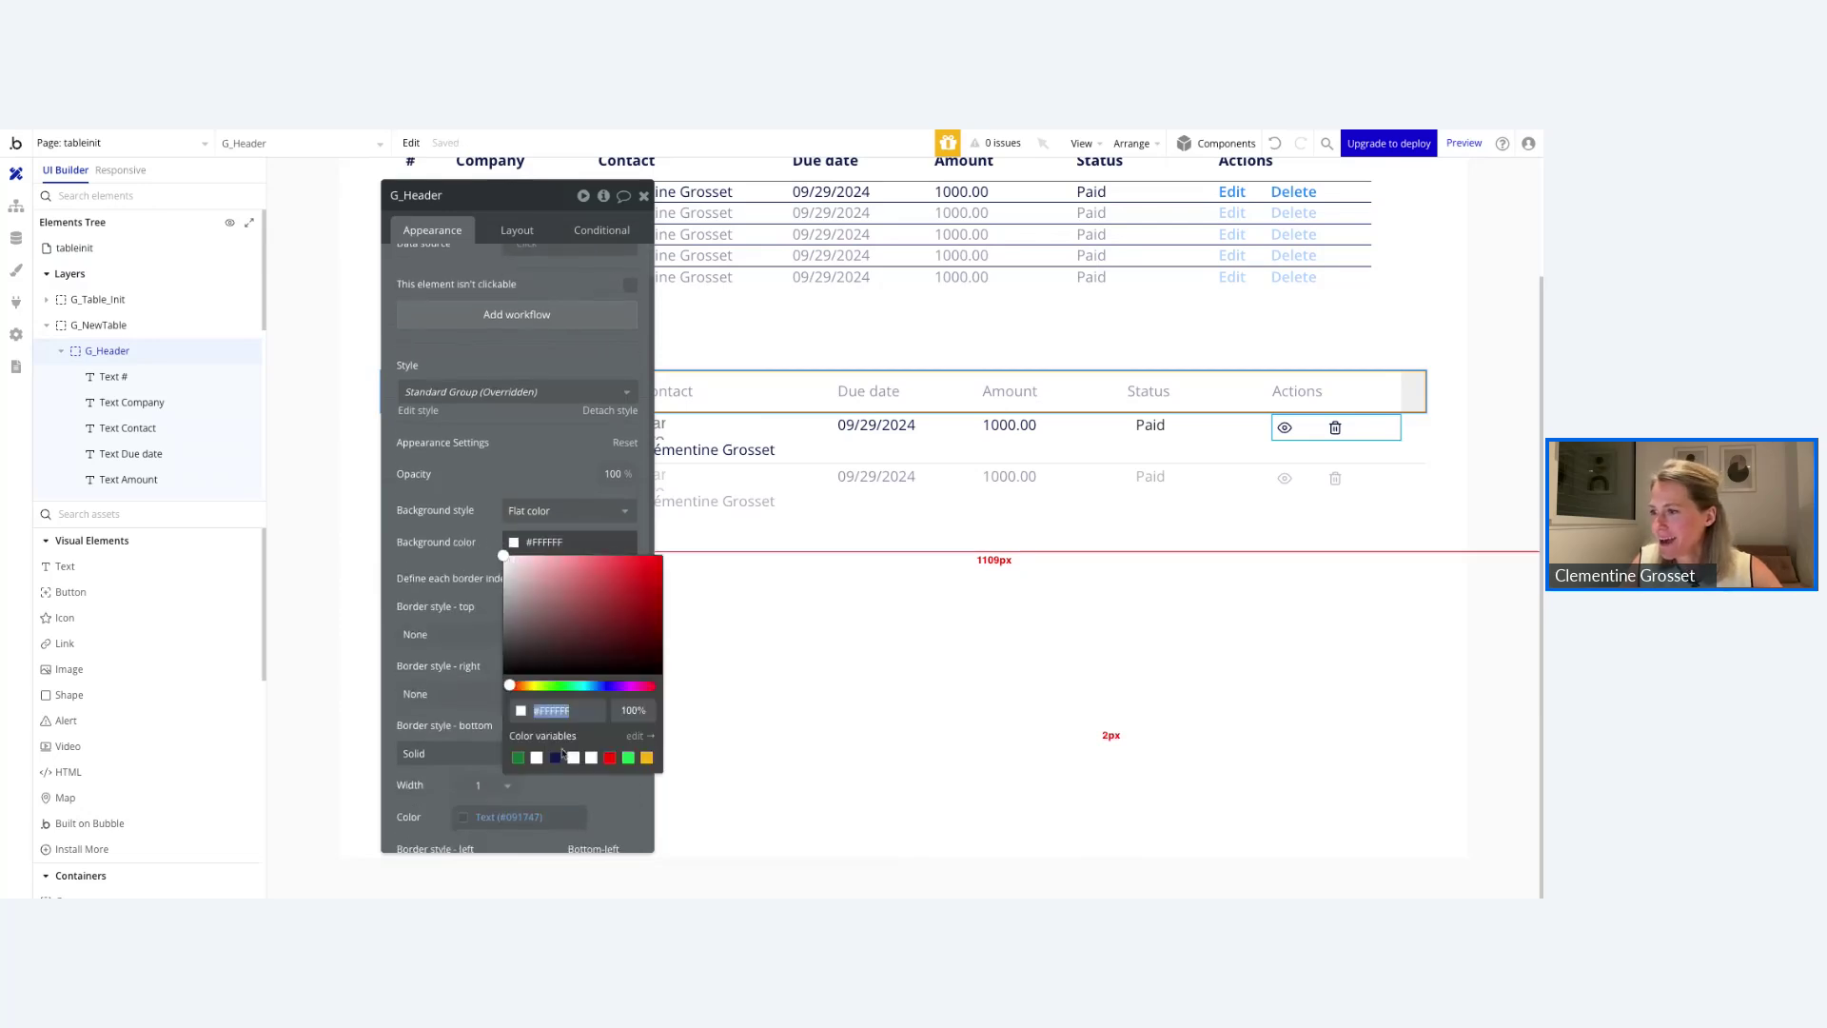
pyautogui.click(445, 526)
pyautogui.click(515, 542)
pyautogui.click(555, 759)
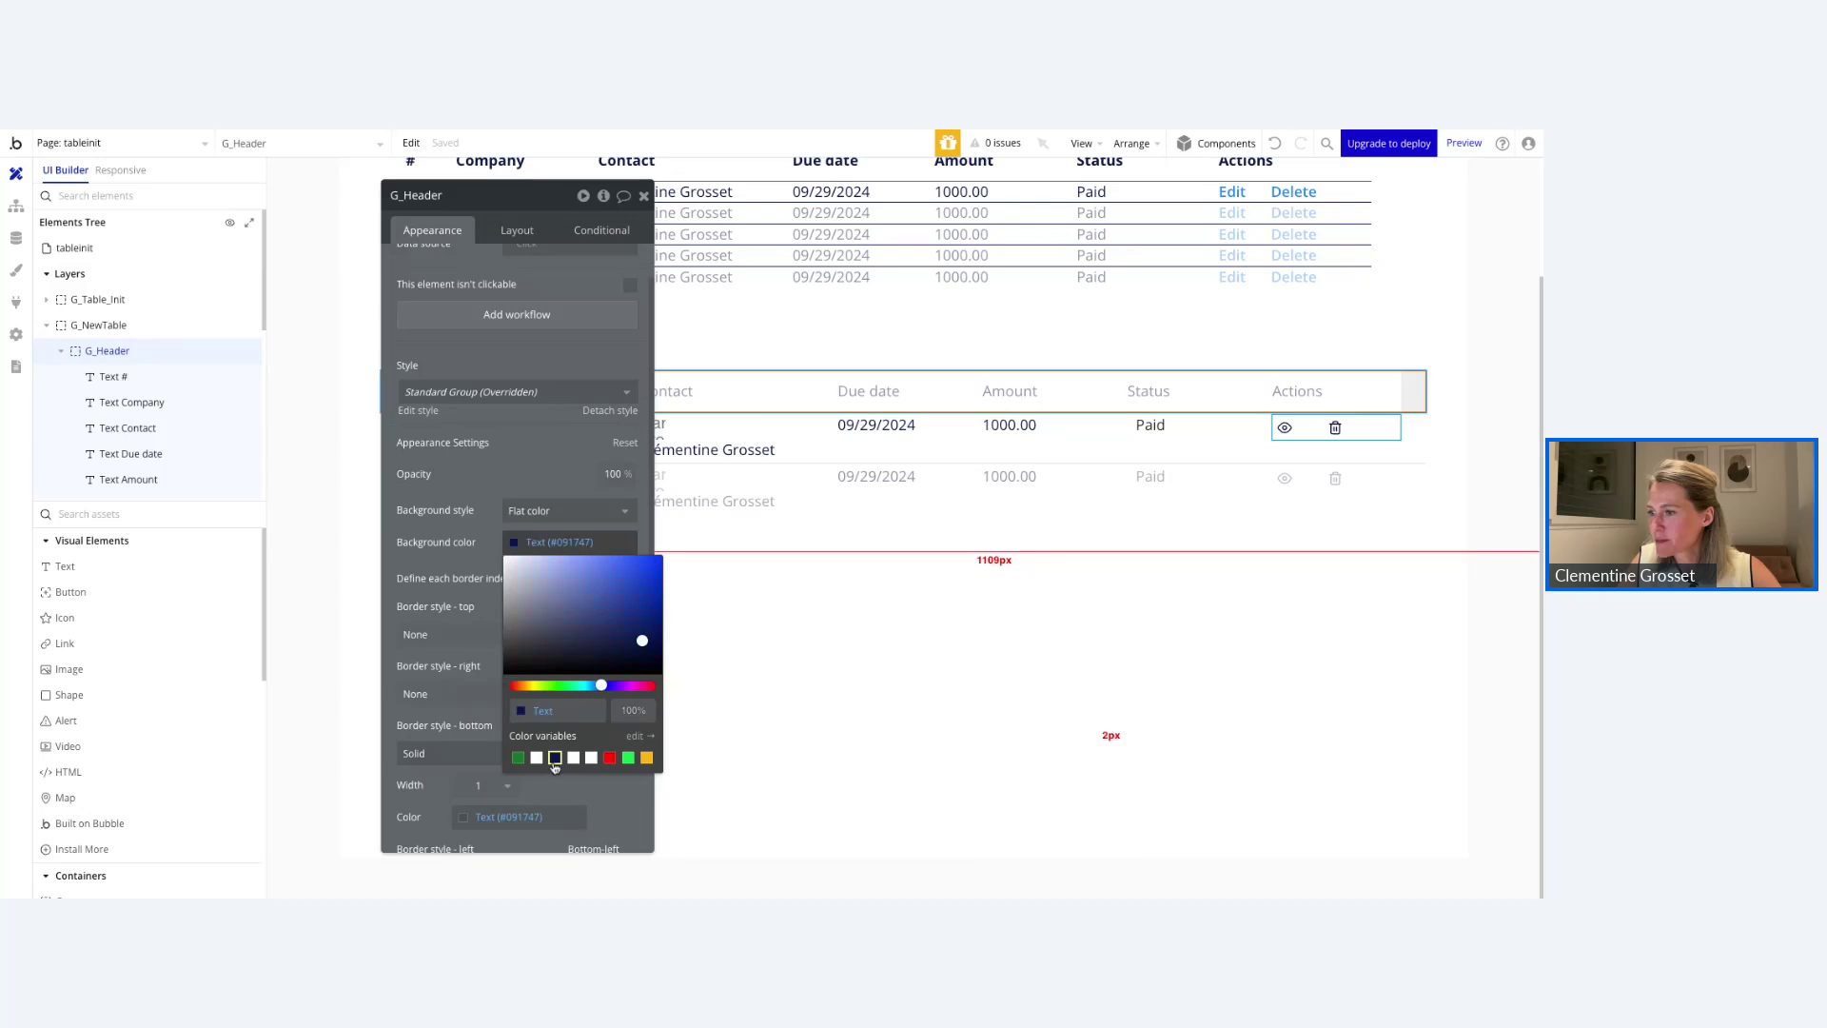
pyautogui.write('5')
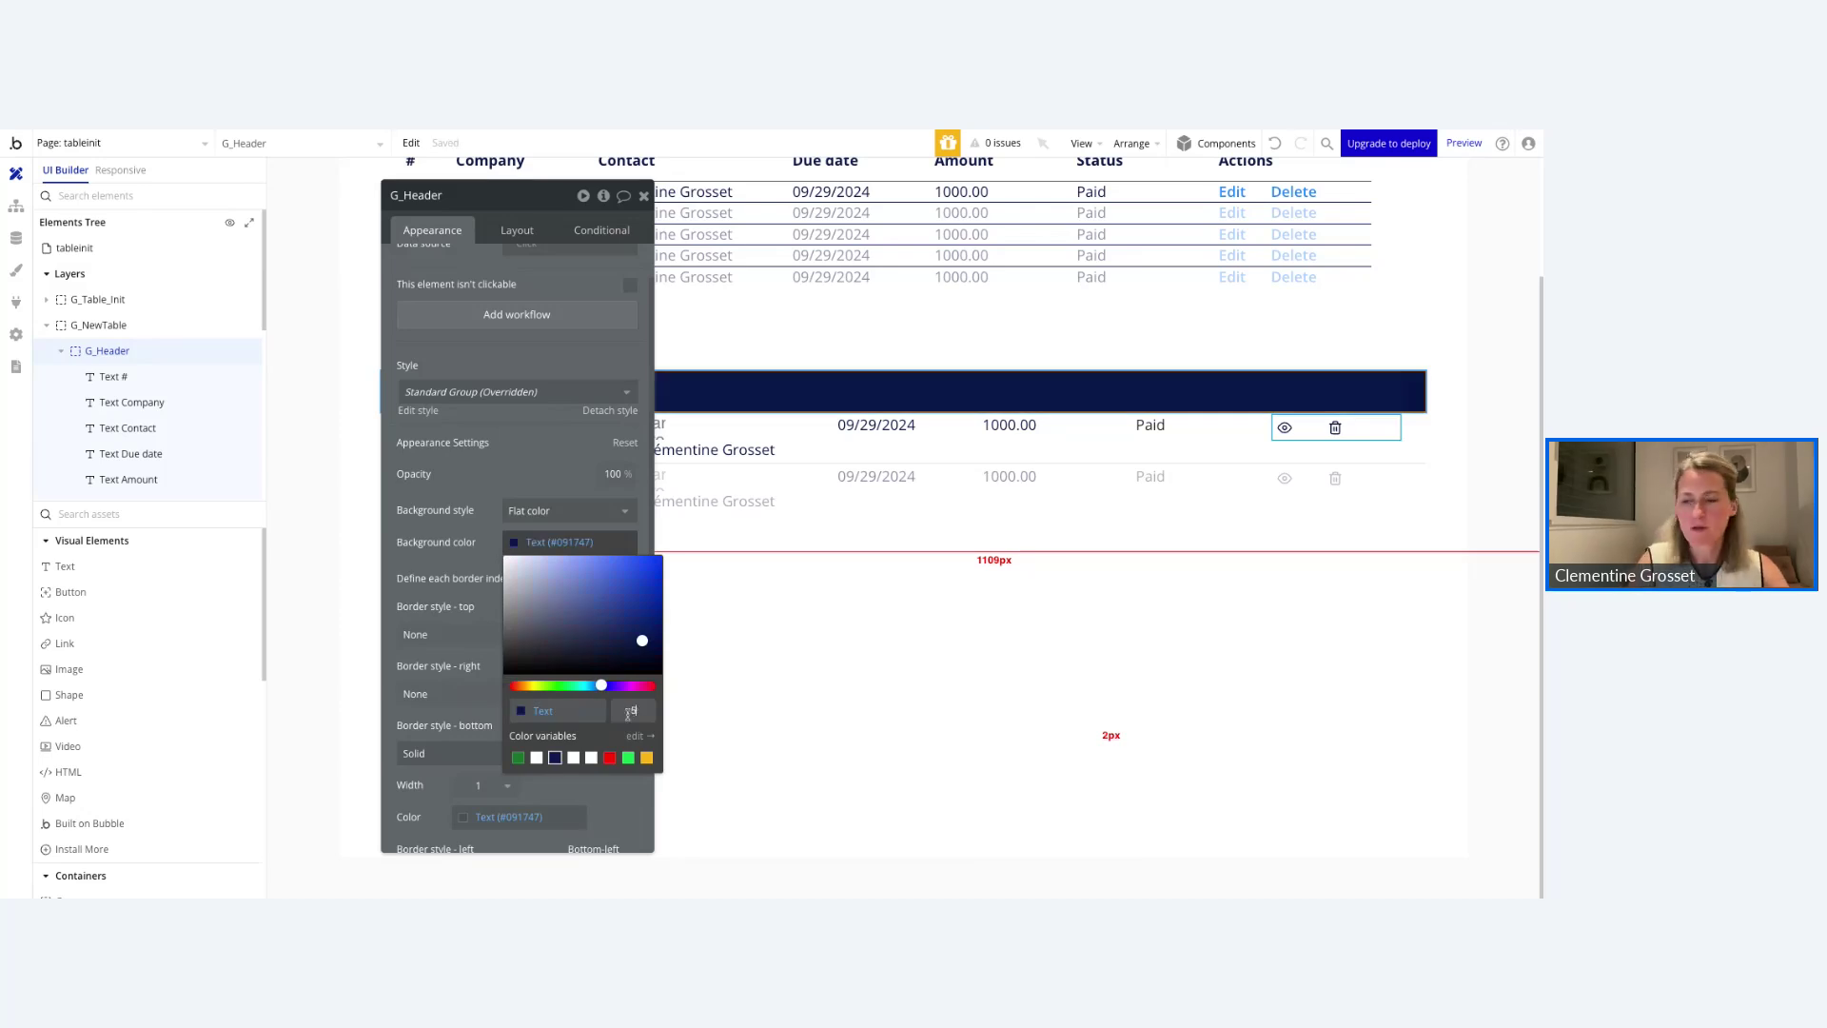
pyautogui.click(431, 560)
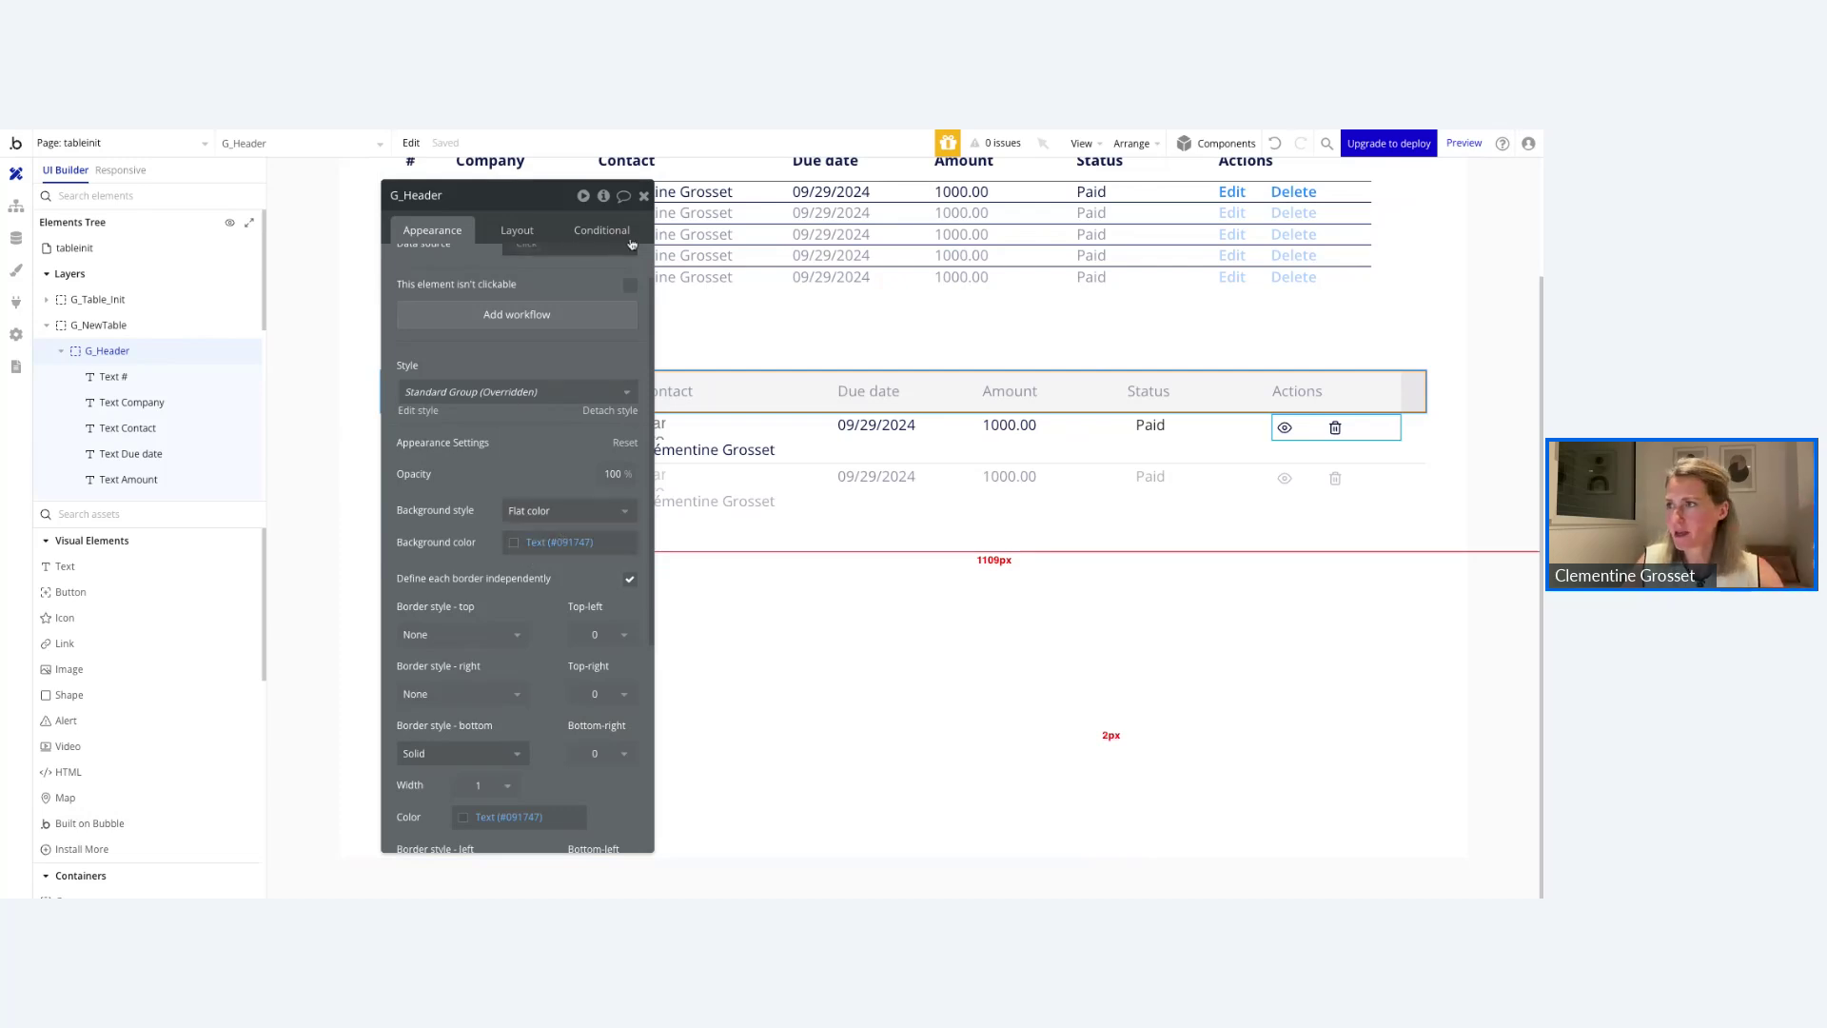
pyautogui.click(643, 195)
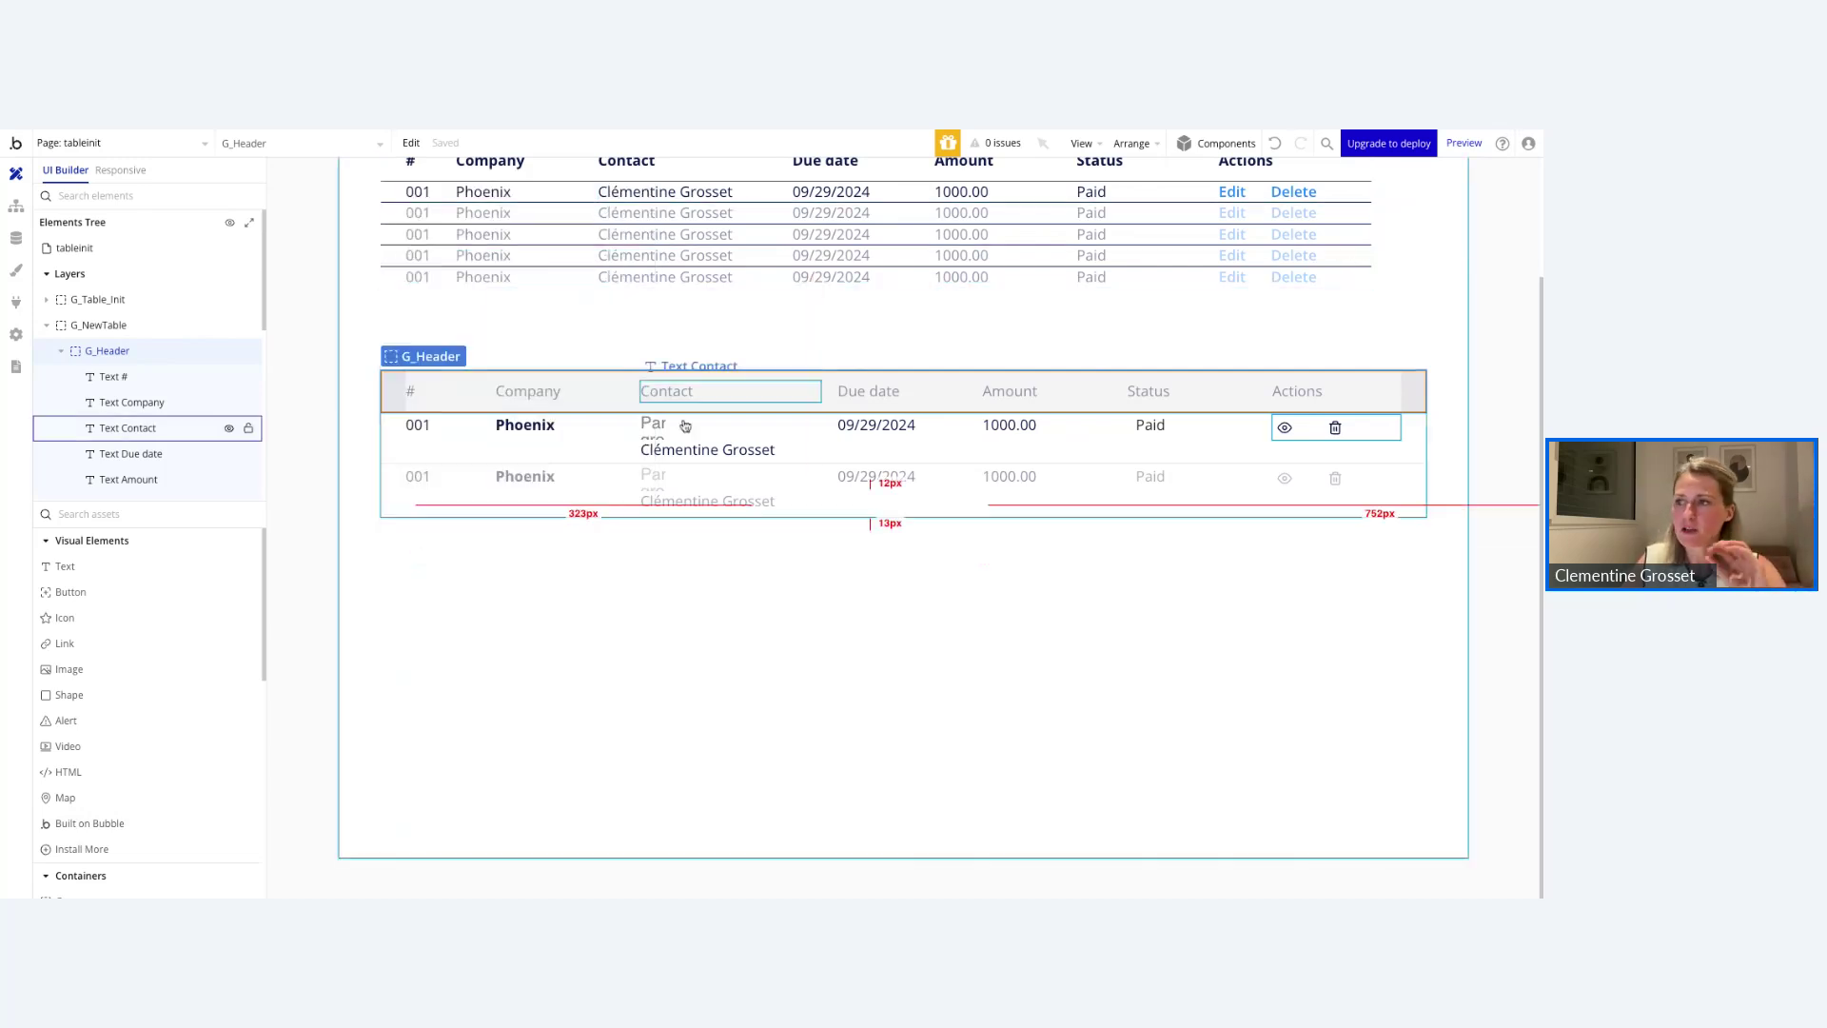
pyautogui.doubleClick(828, 621)
pyautogui.click(643, 196)
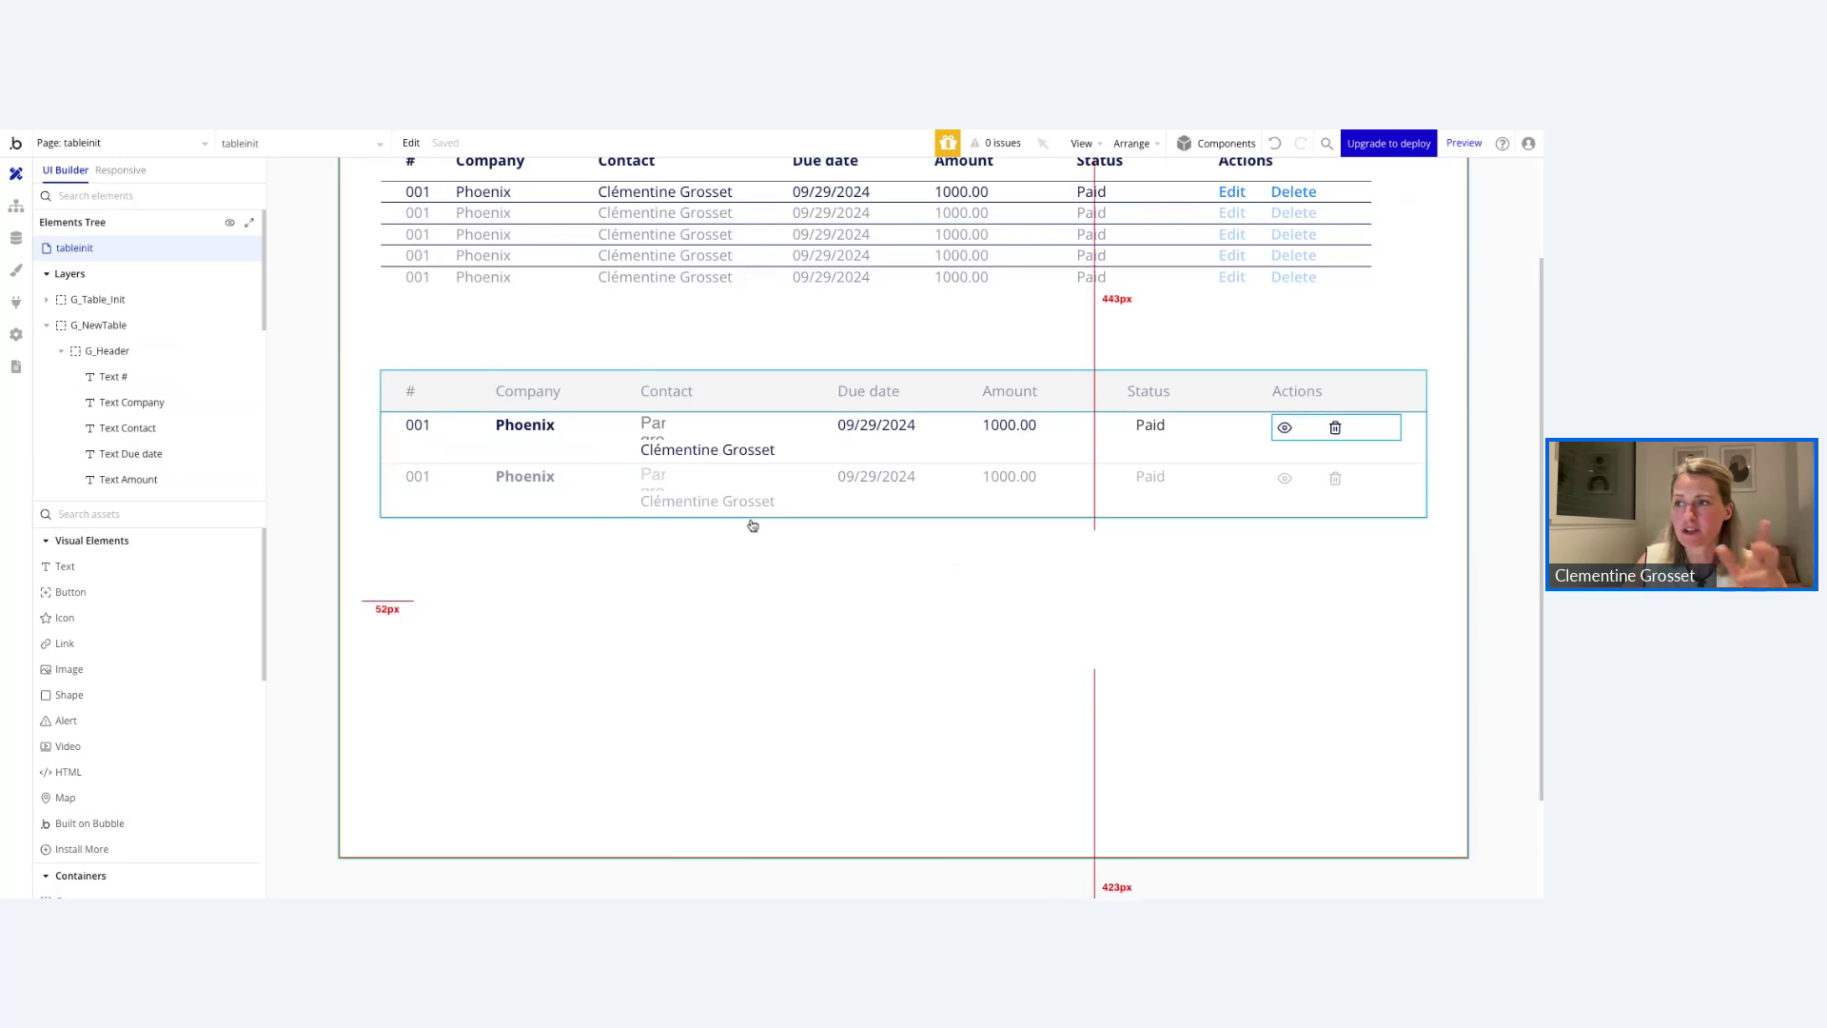
pyautogui.doubleClick(590, 570)
pyautogui.click(643, 196)
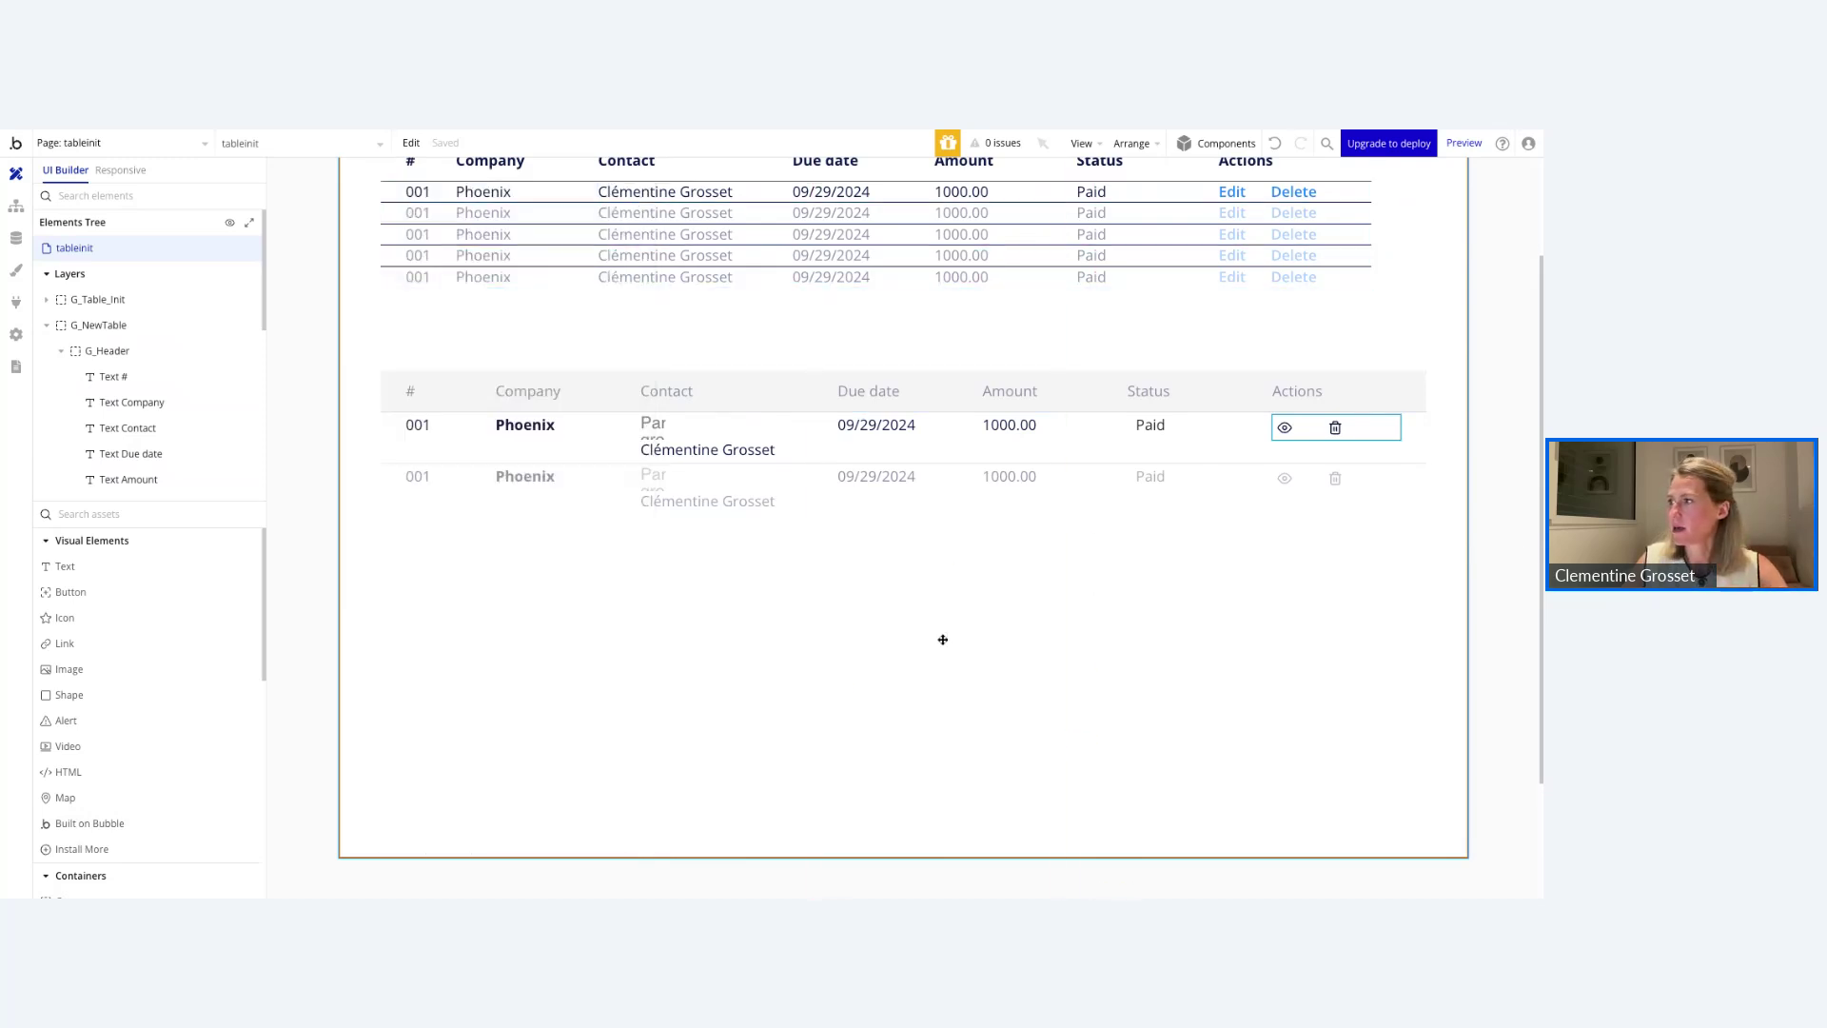
# Set the G_Header group's top-left and top-right corner roundness to 5.
pyautogui.doubleClick(385, 409)
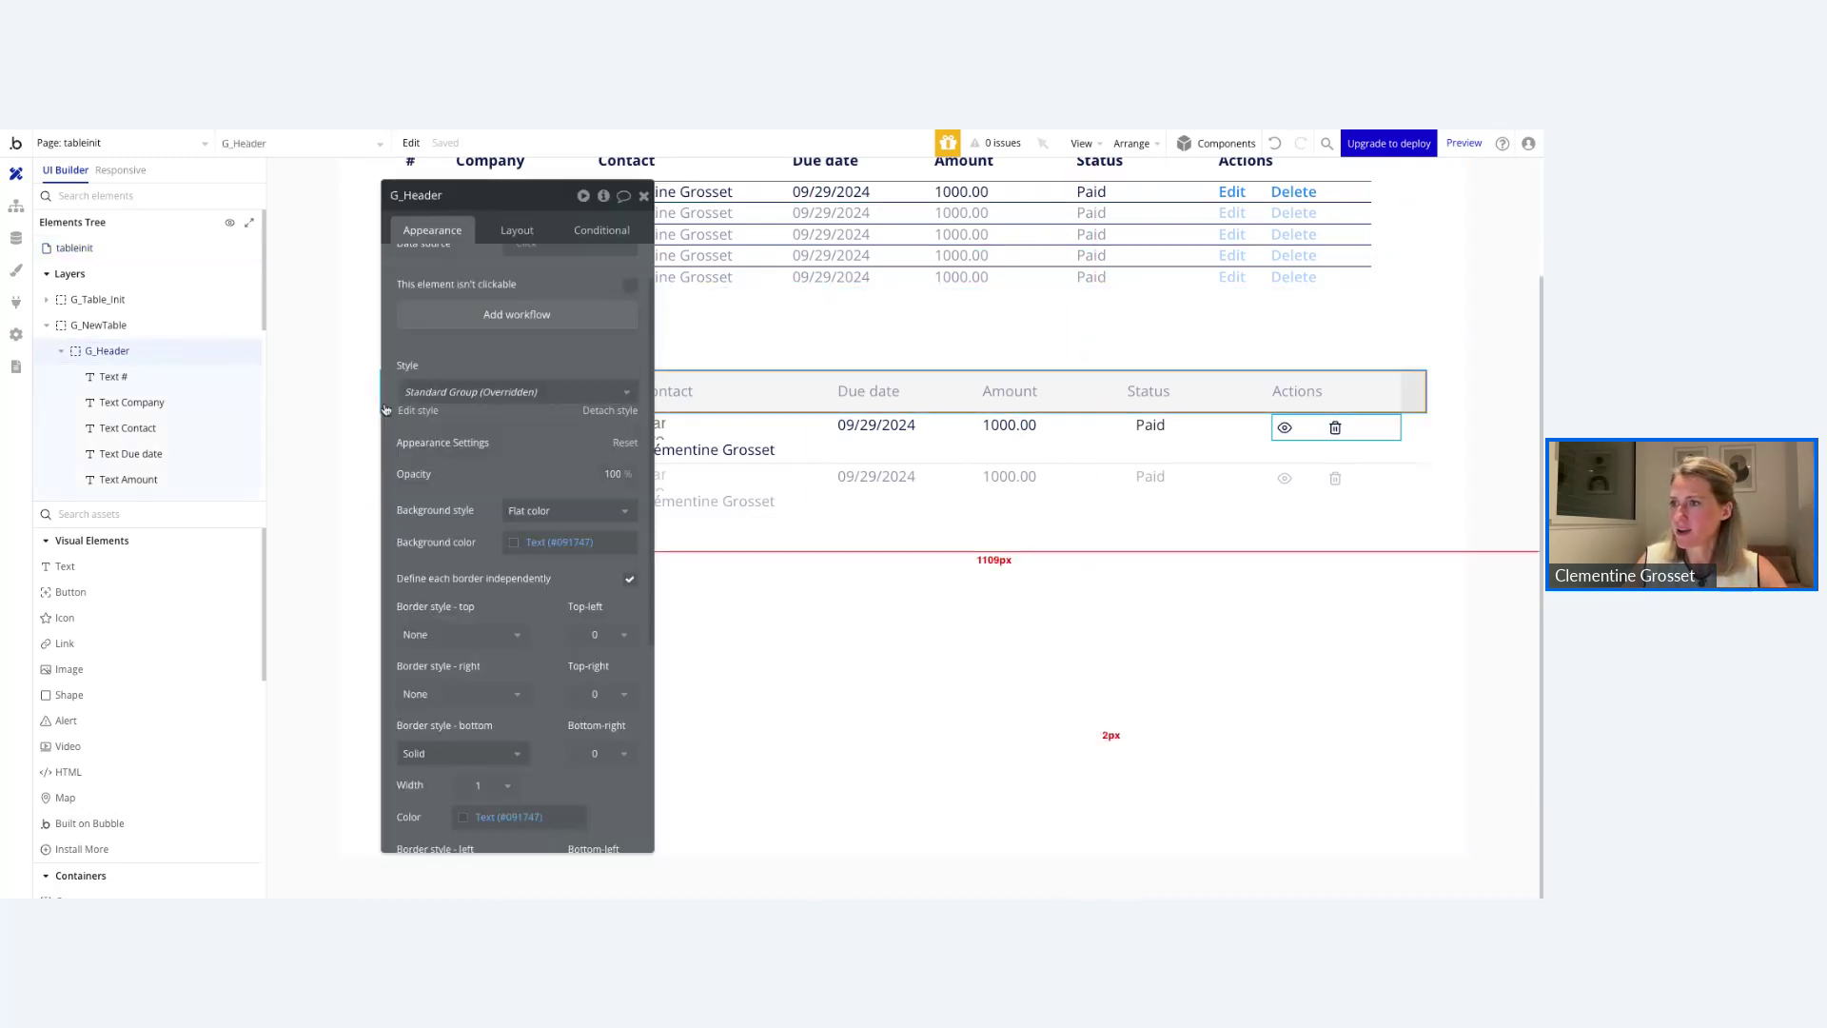
pyautogui.scroll(-3, 609, 514)
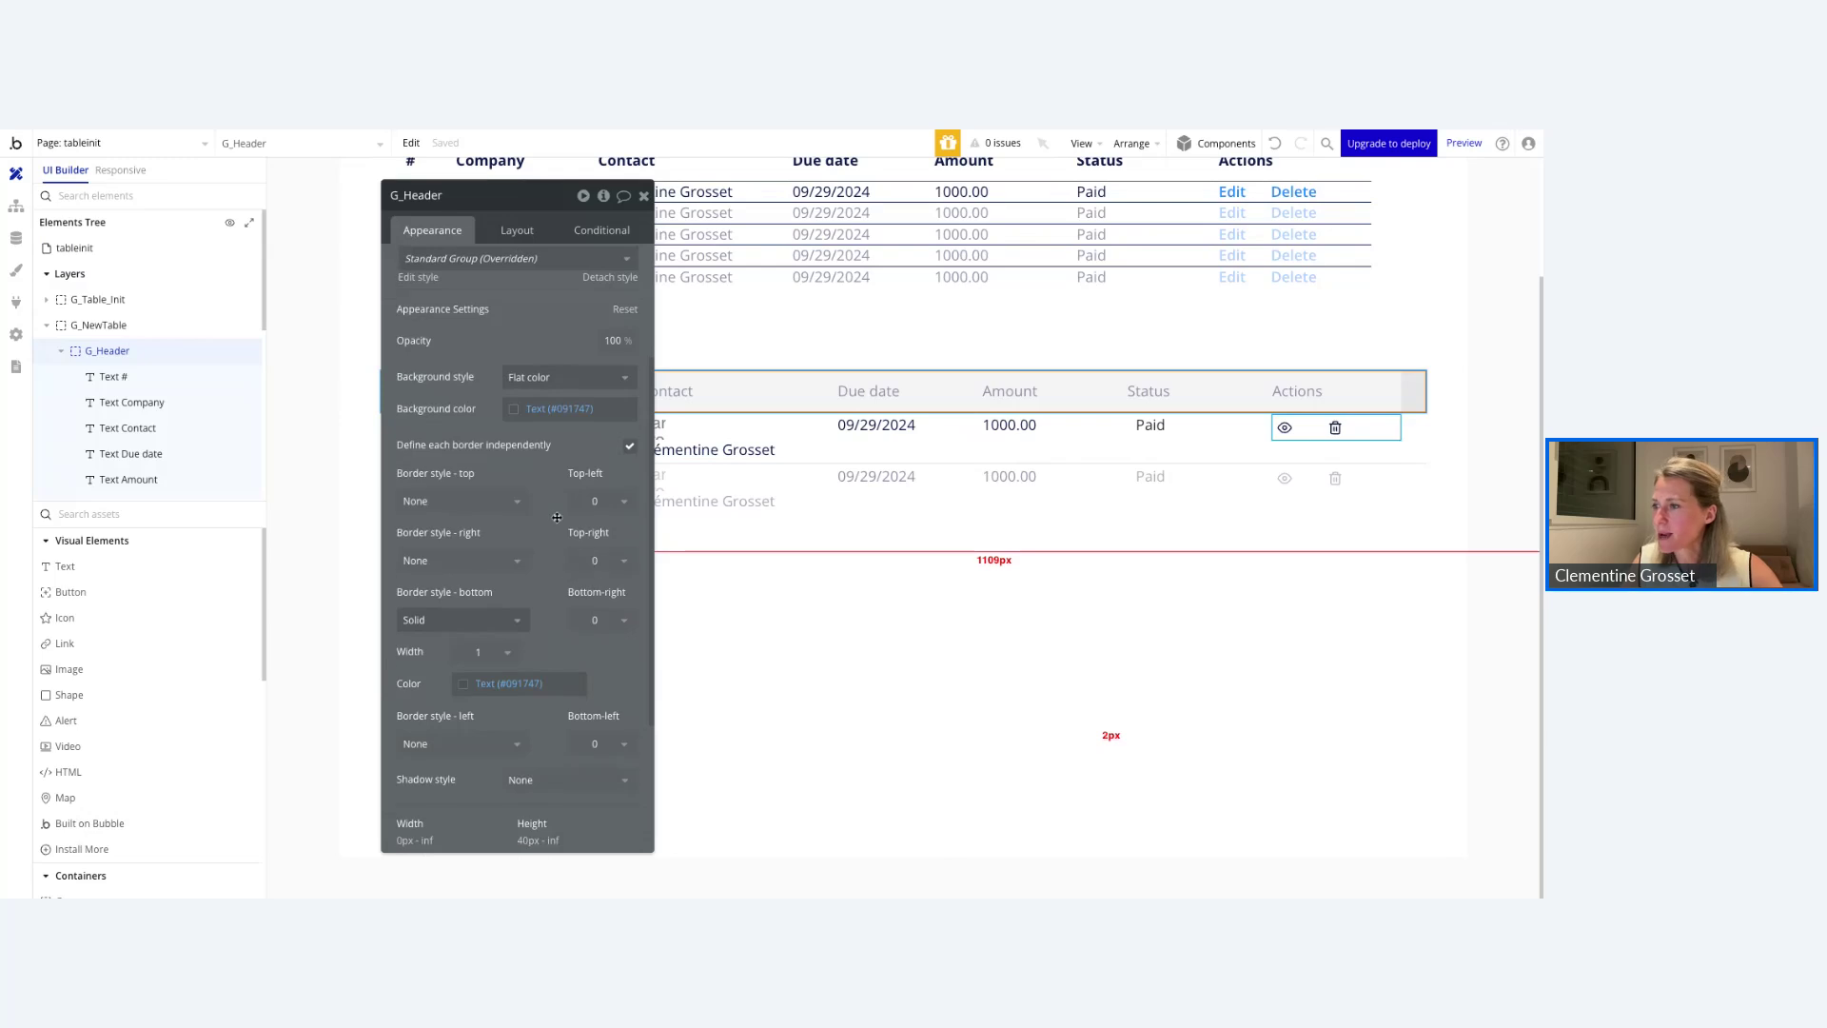
pyautogui.click(616, 504)
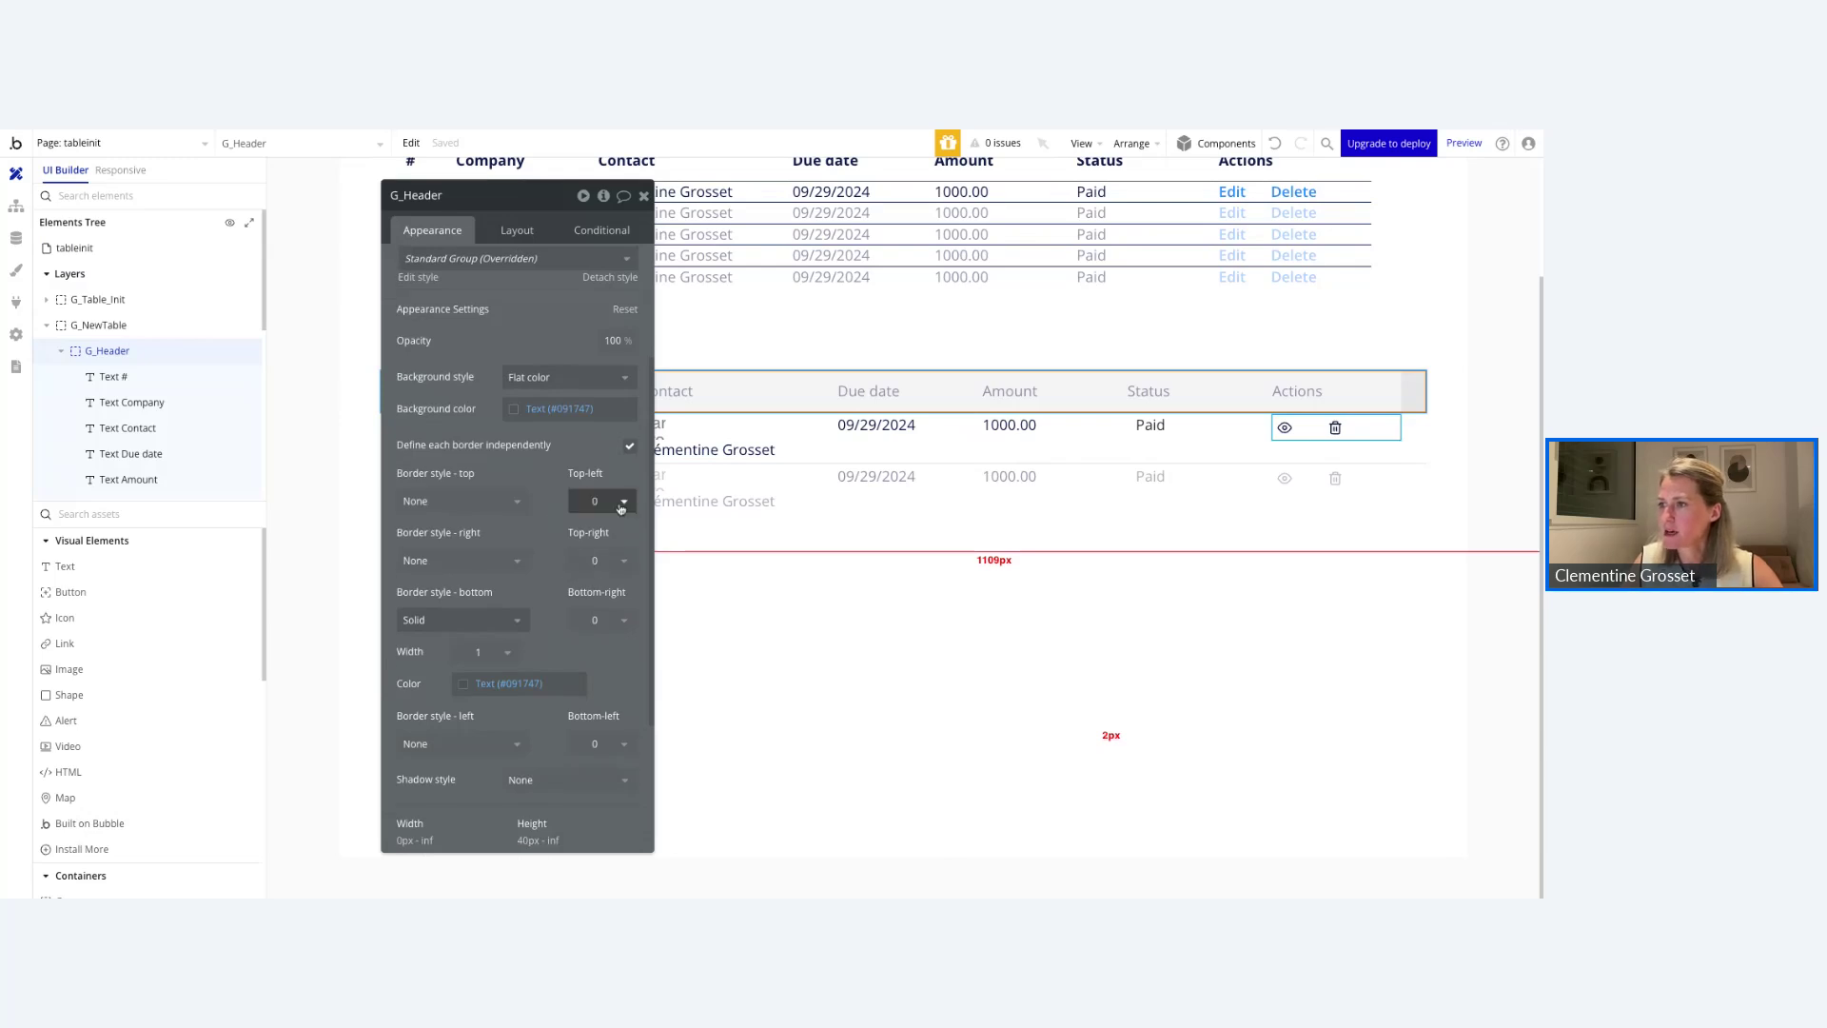
pyautogui.click(606, 624)
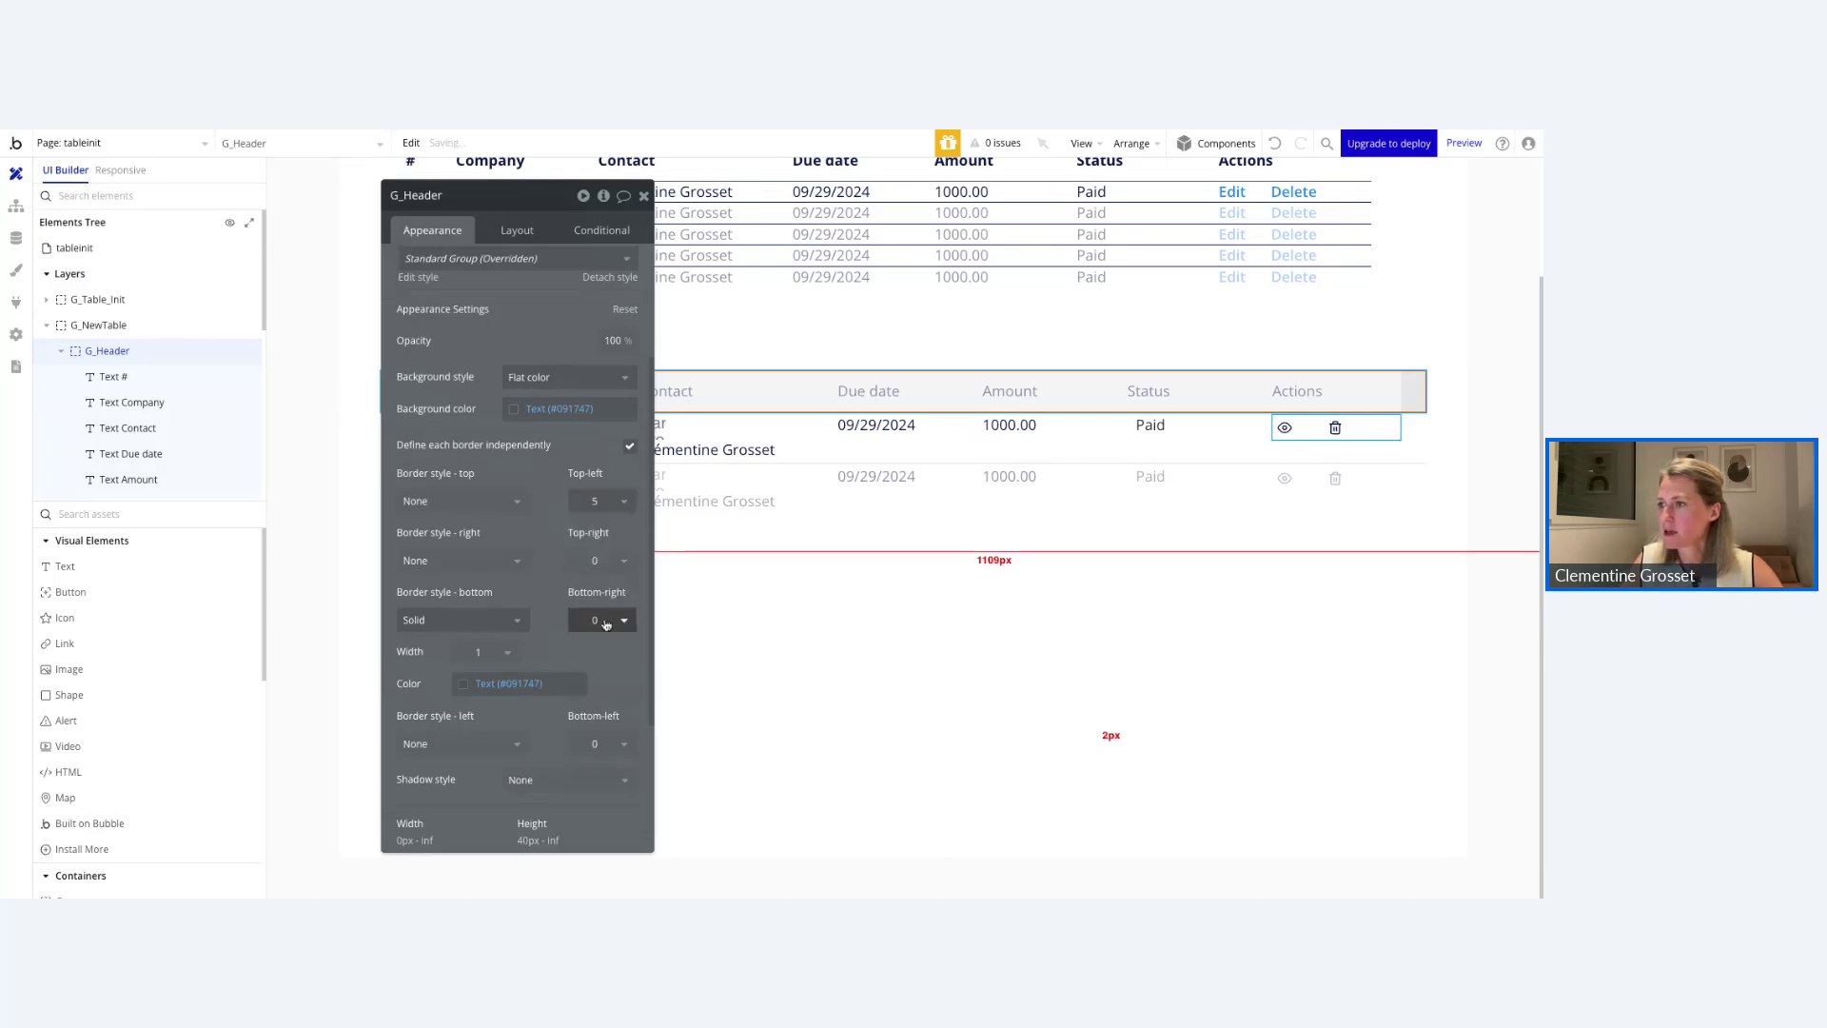
pyautogui.click(616, 562)
pyautogui.click(612, 683)
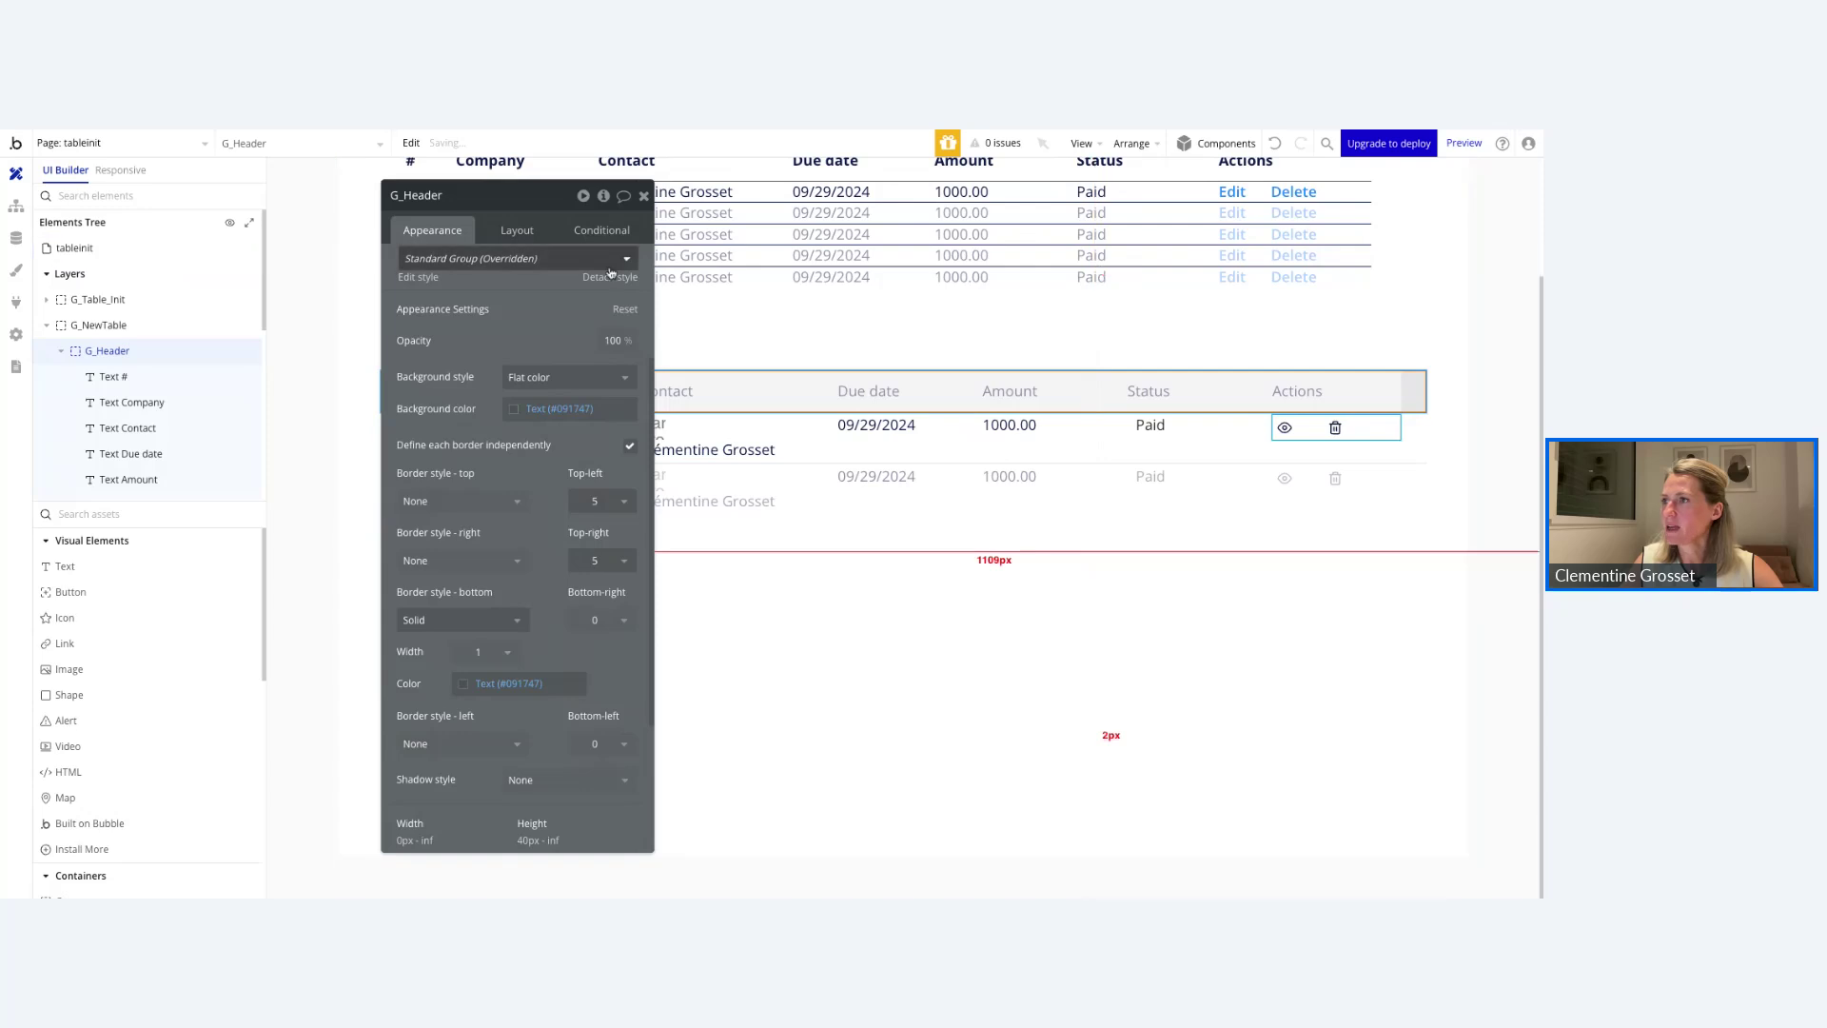
pyautogui.click(783, 534)
pyautogui.doubleClick(809, 644)
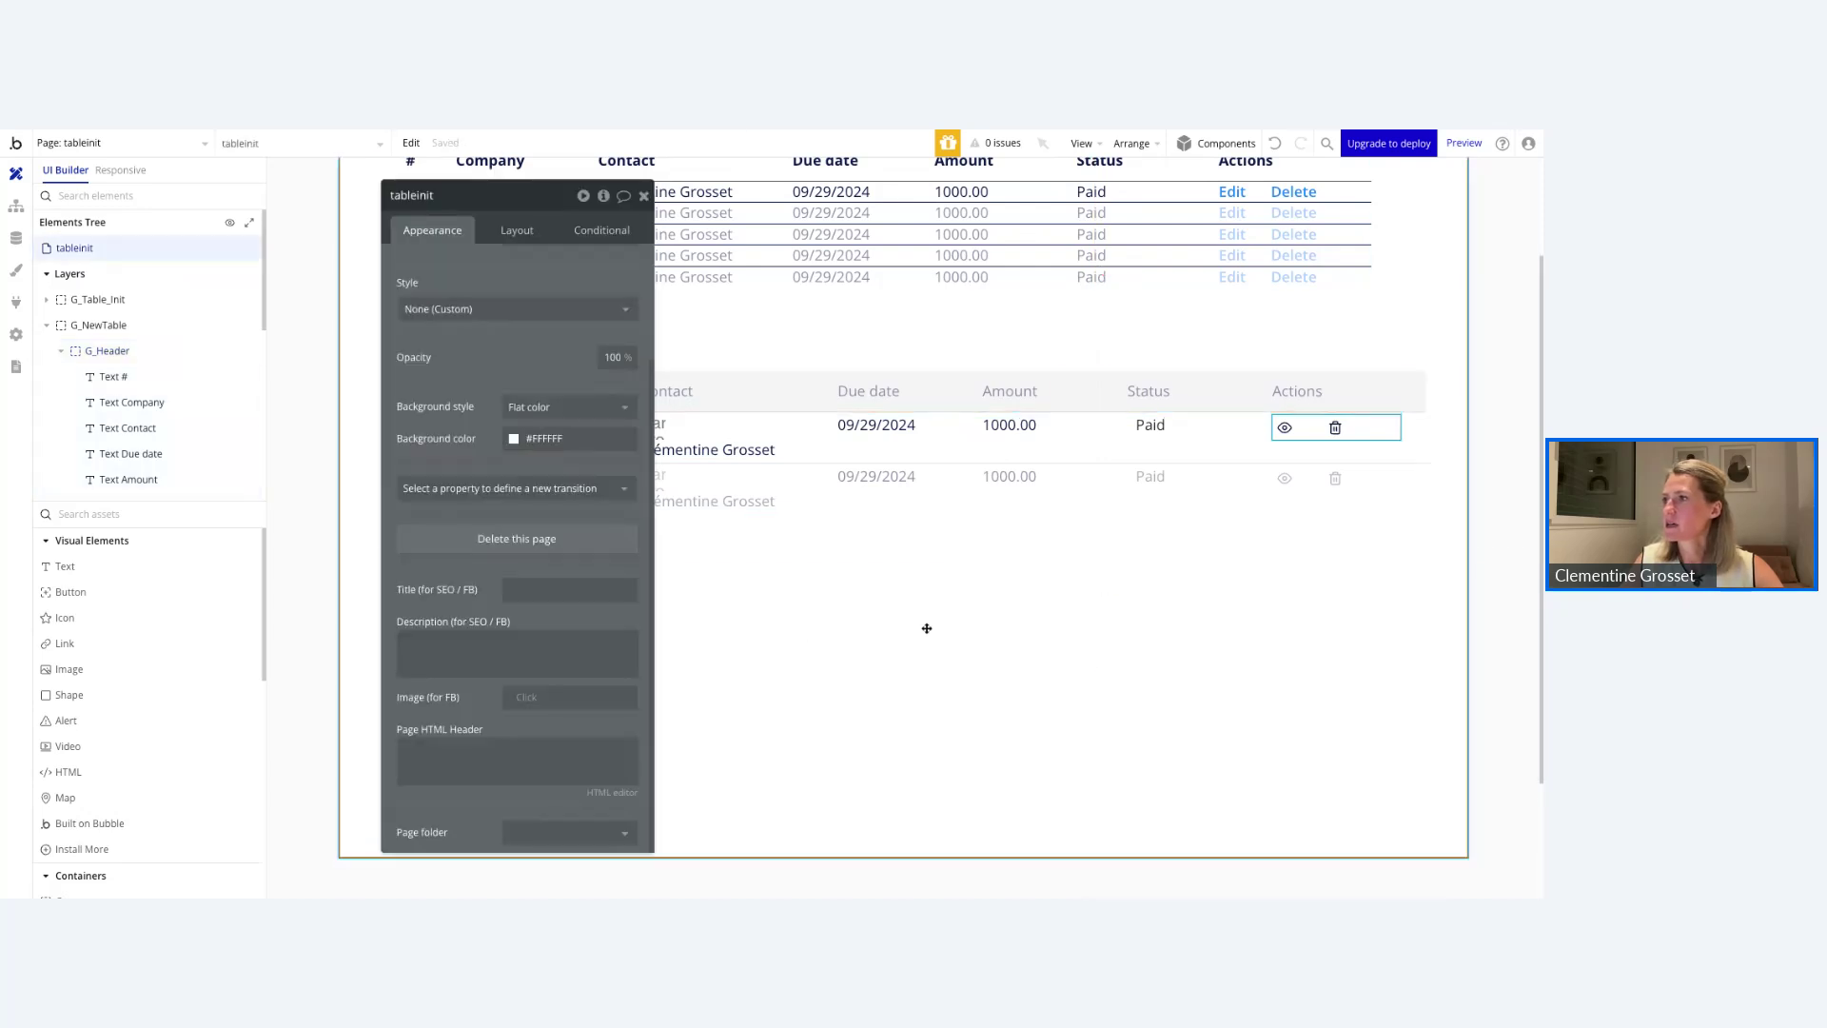
pyautogui.click(643, 196)
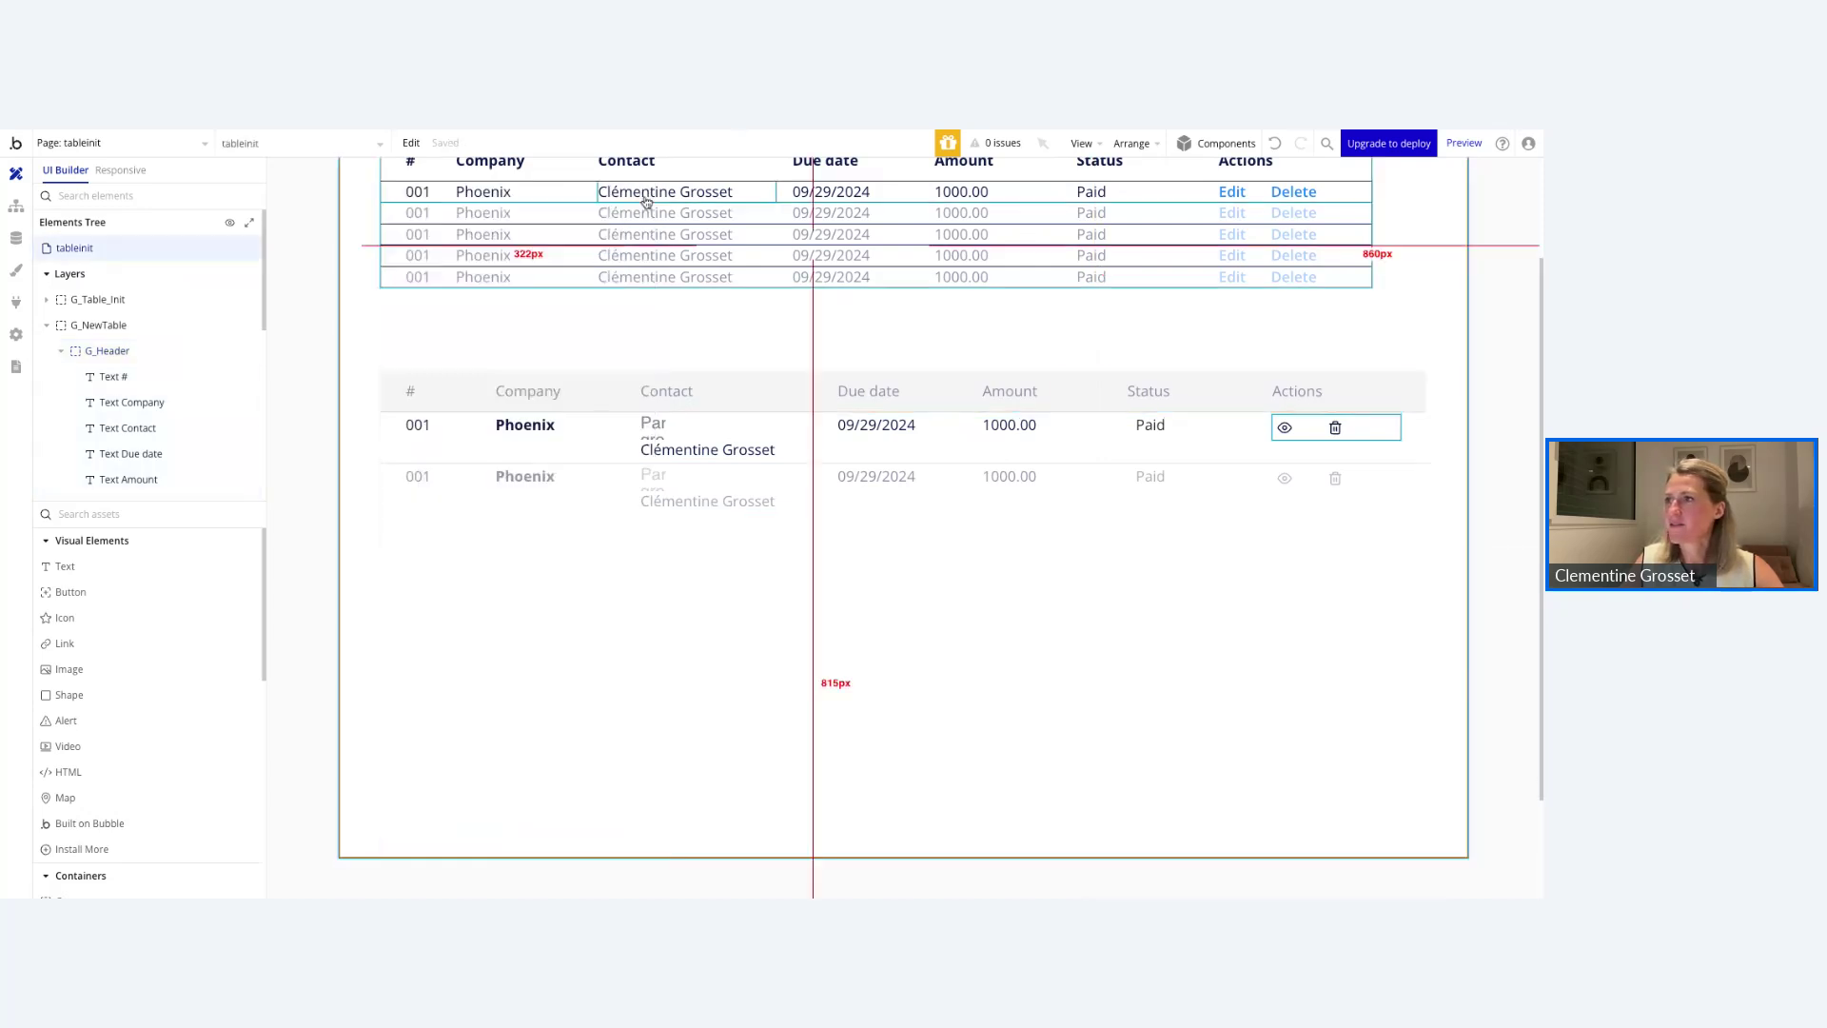
# Give the G_NewTable group a solid border on all sides with a roundness of 5.
pyautogui.click(124, 325)
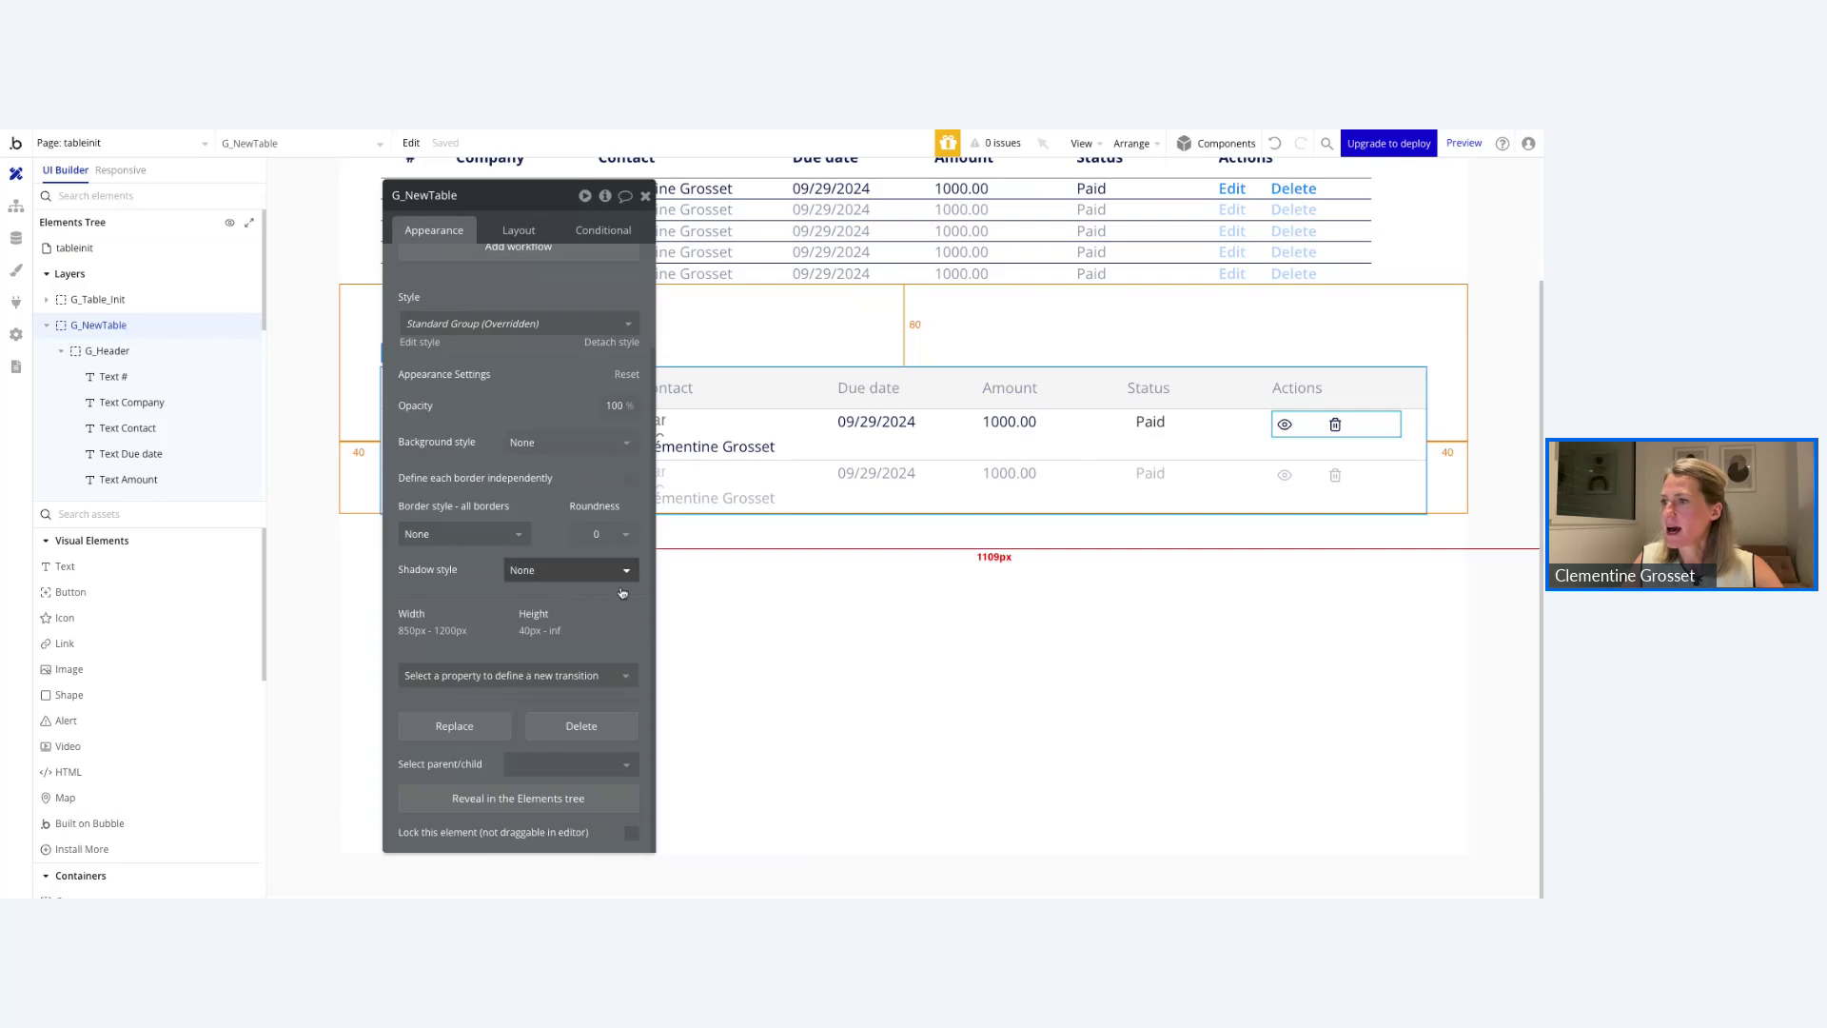
pyautogui.scroll(3, 538, 395)
pyautogui.scroll(-3, 539, 394)
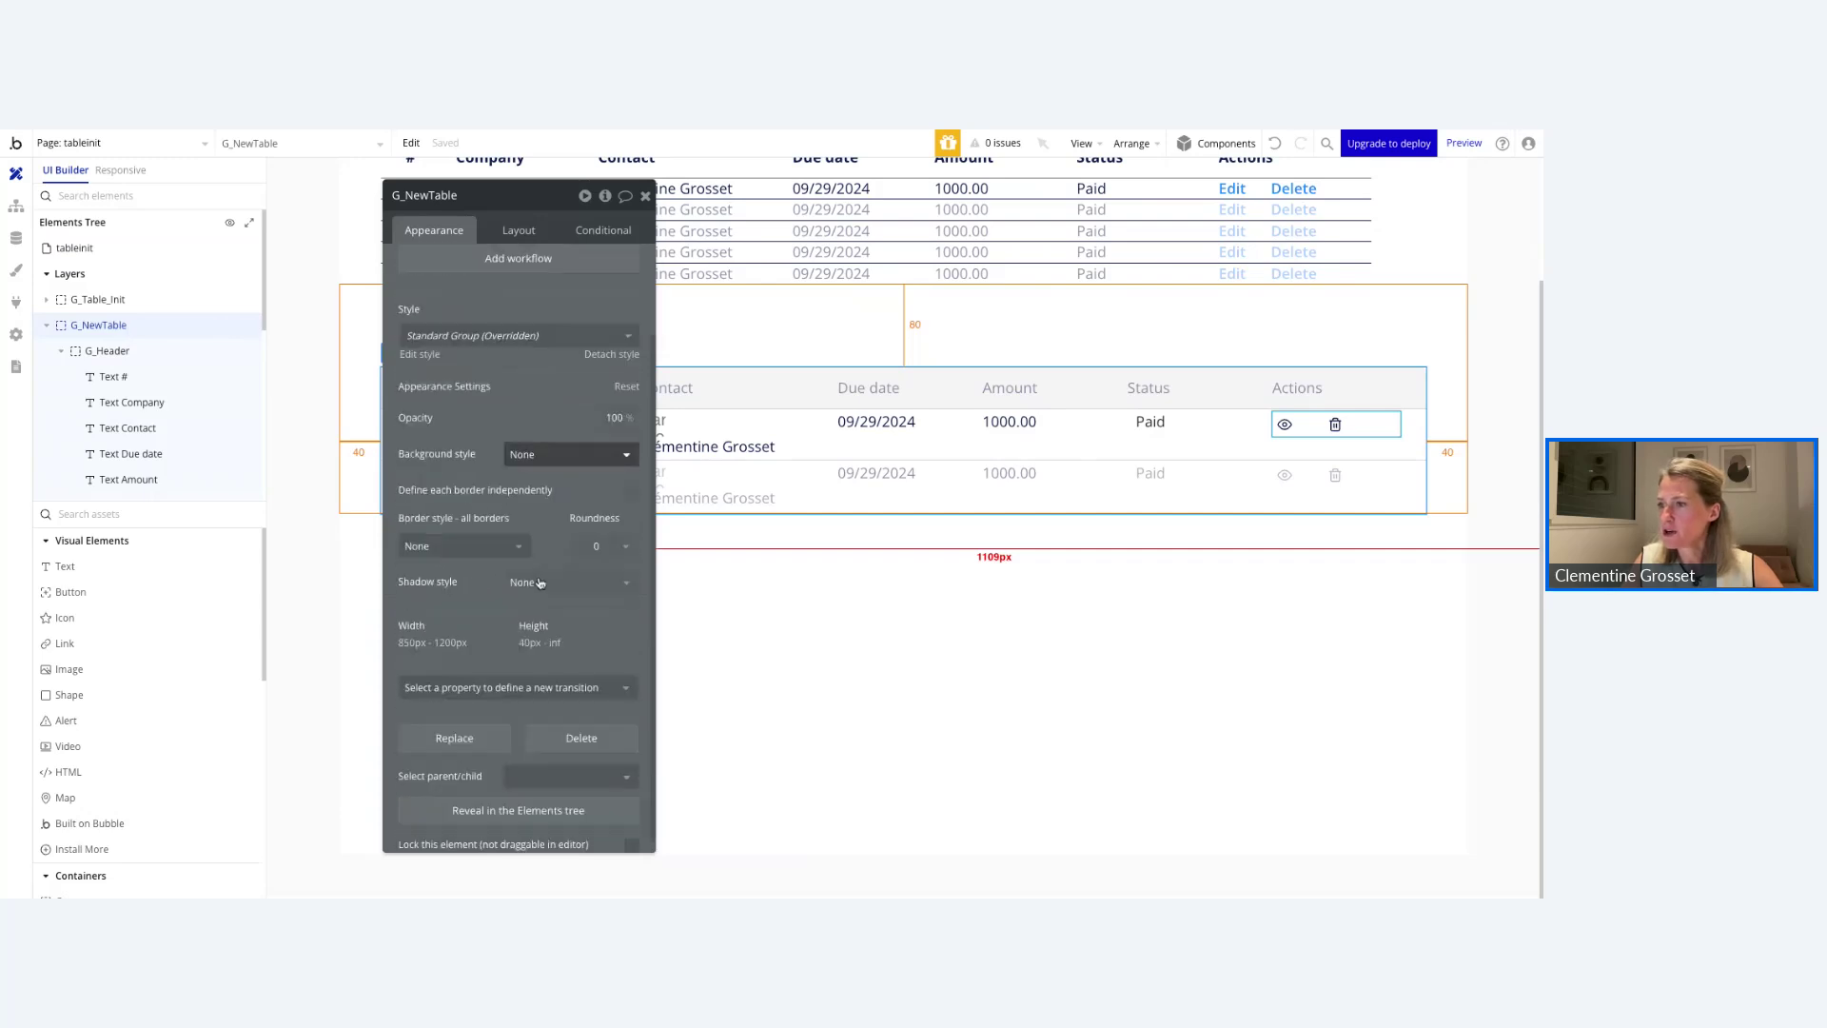
pyautogui.click(494, 547)
pyautogui.click(416, 608)
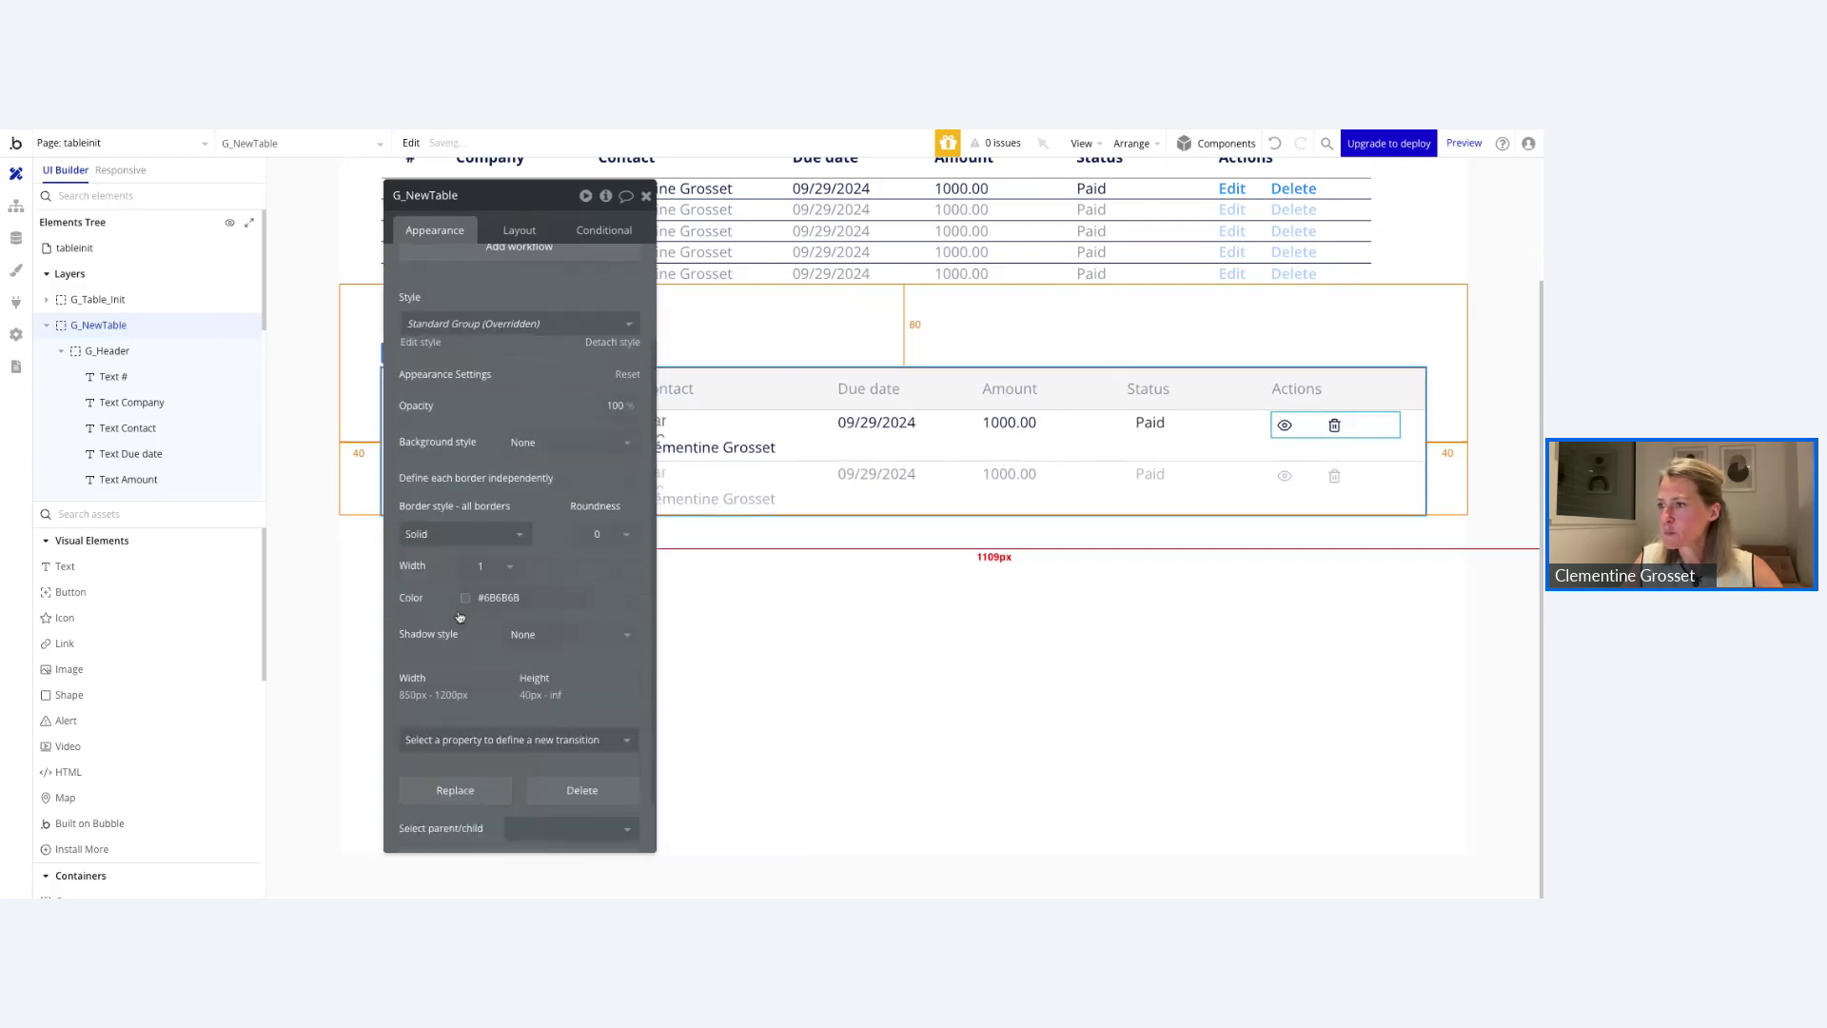
pyautogui.click(619, 546)
pyautogui.click(594, 654)
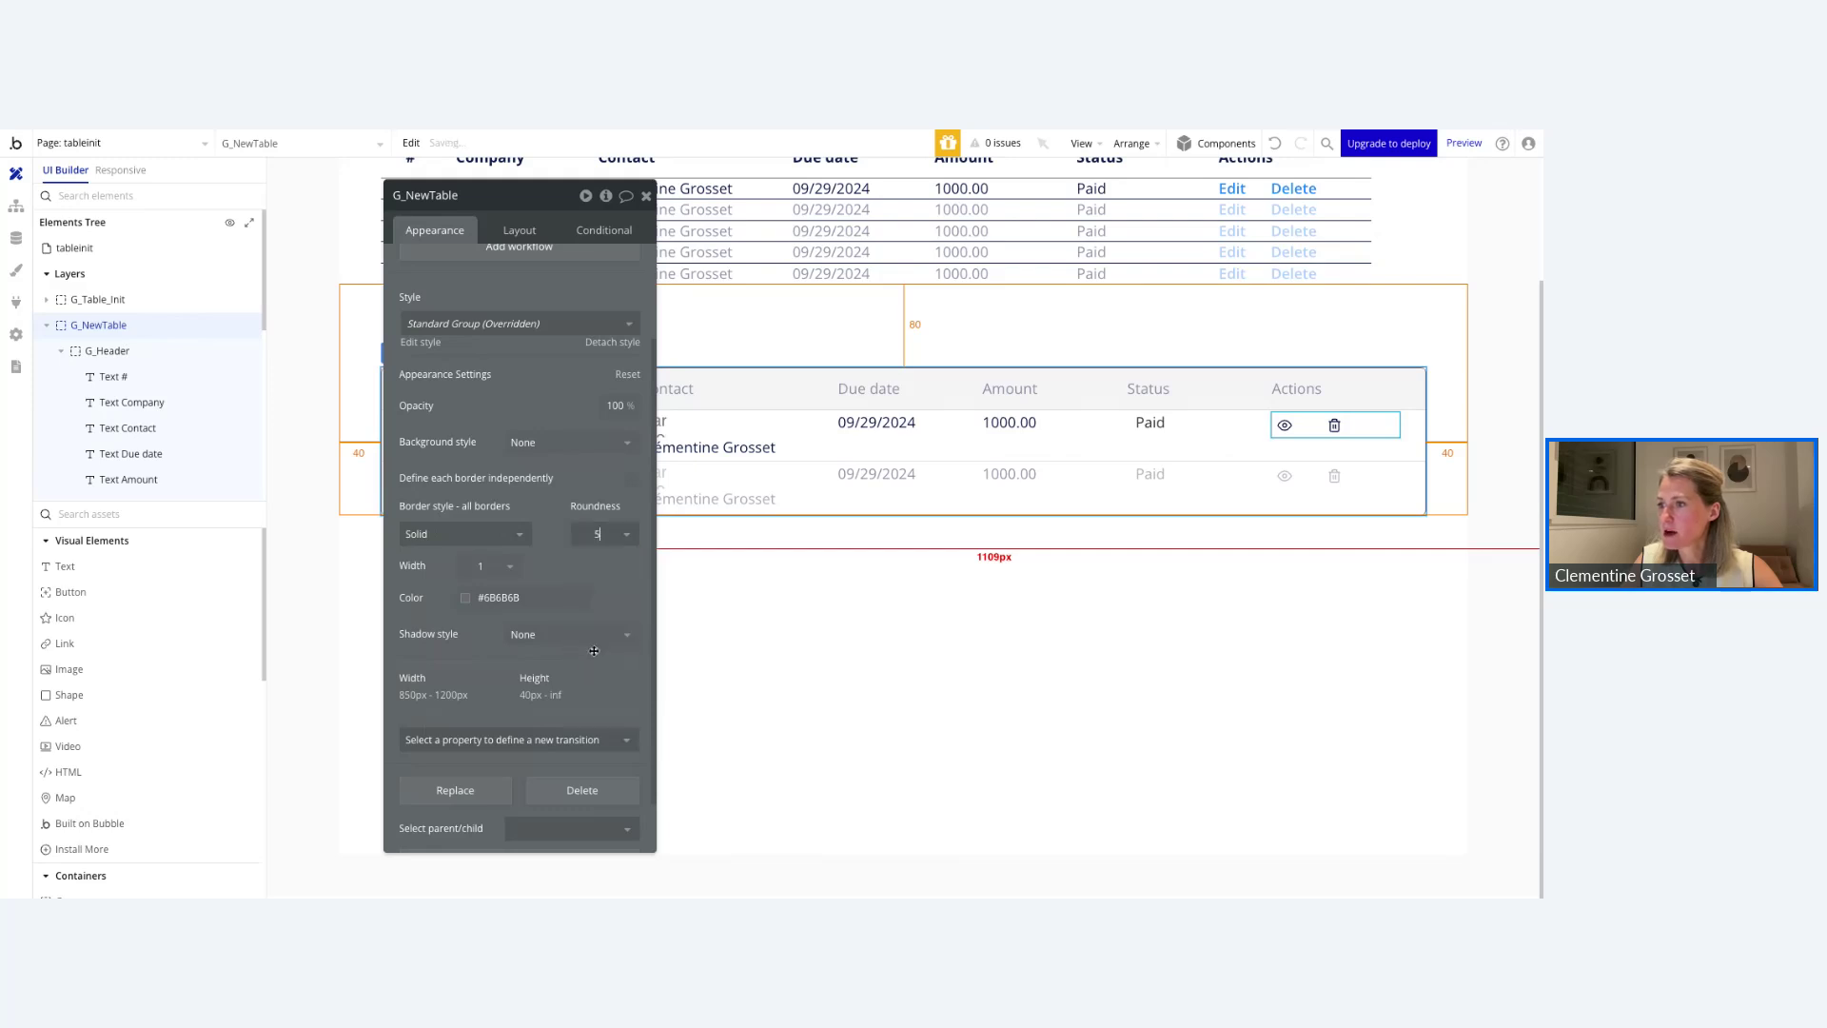
# Change the G_NewTable border color to the Text variable (#091747) at 15% opacity, and close its properties.
pyautogui.click(480, 598)
pyautogui.click(506, 813)
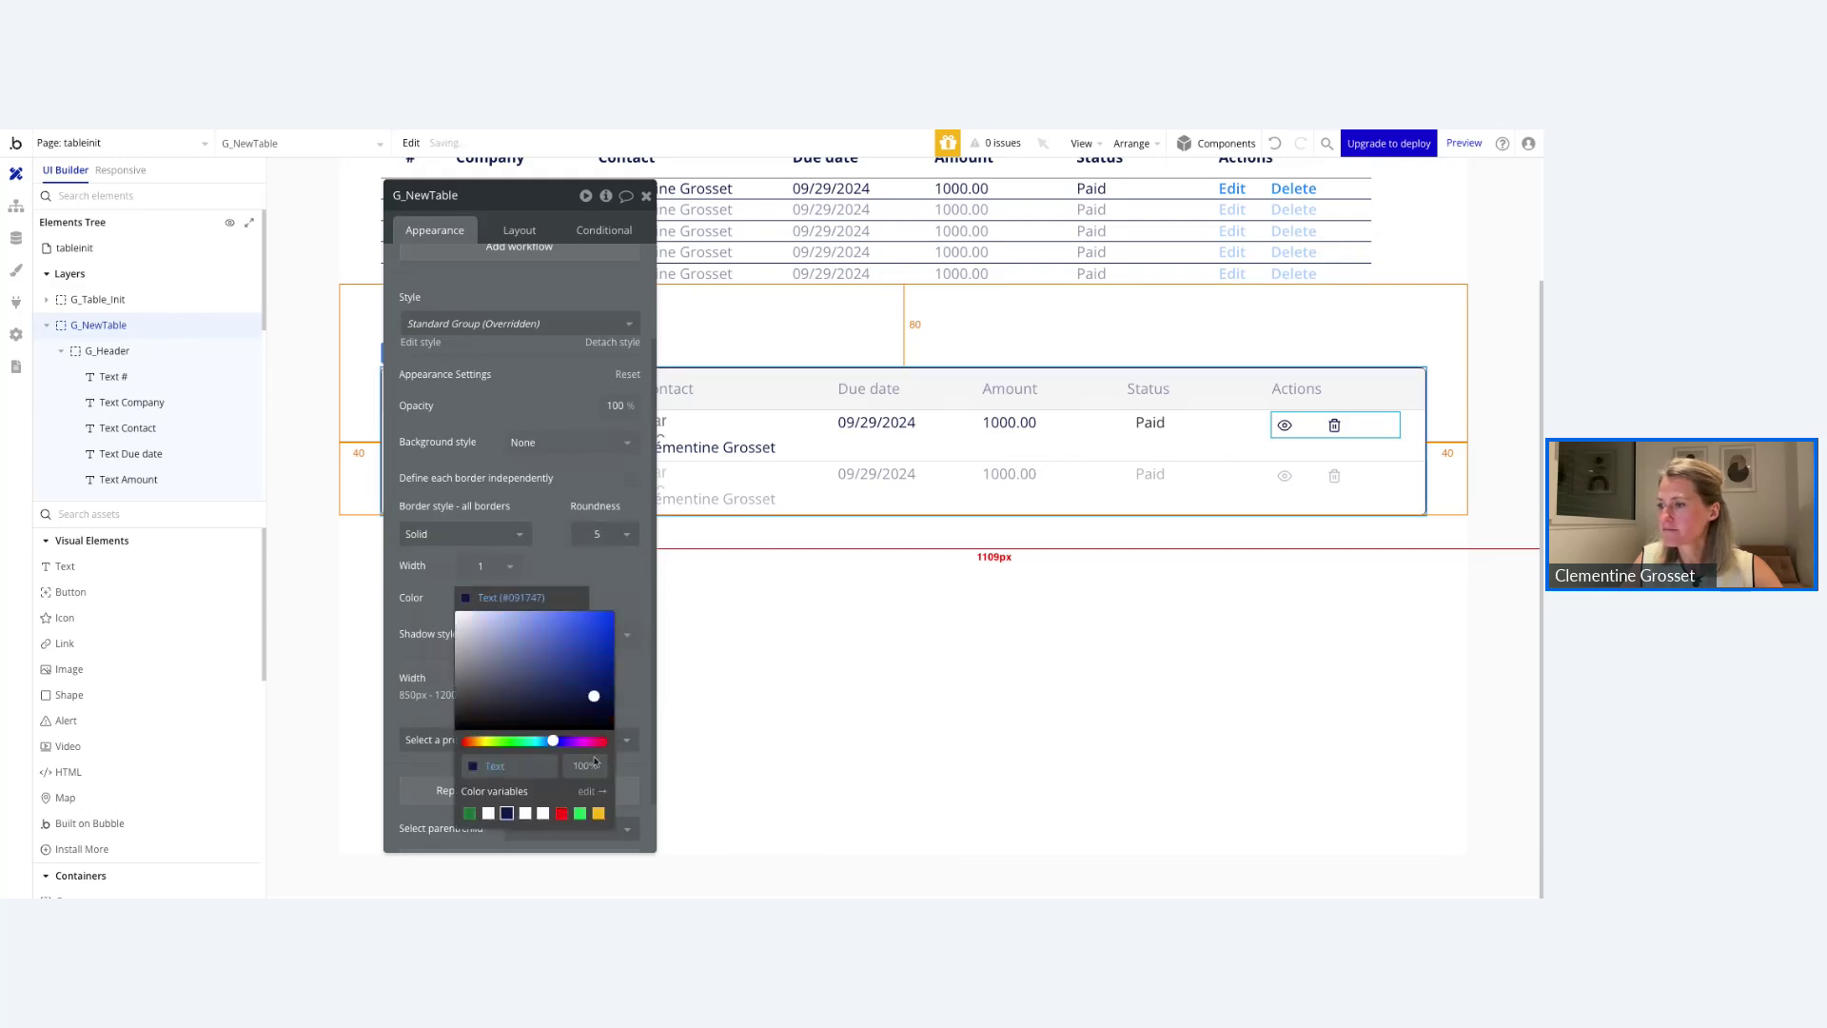
pyautogui.click(585, 766)
pyautogui.write('15')
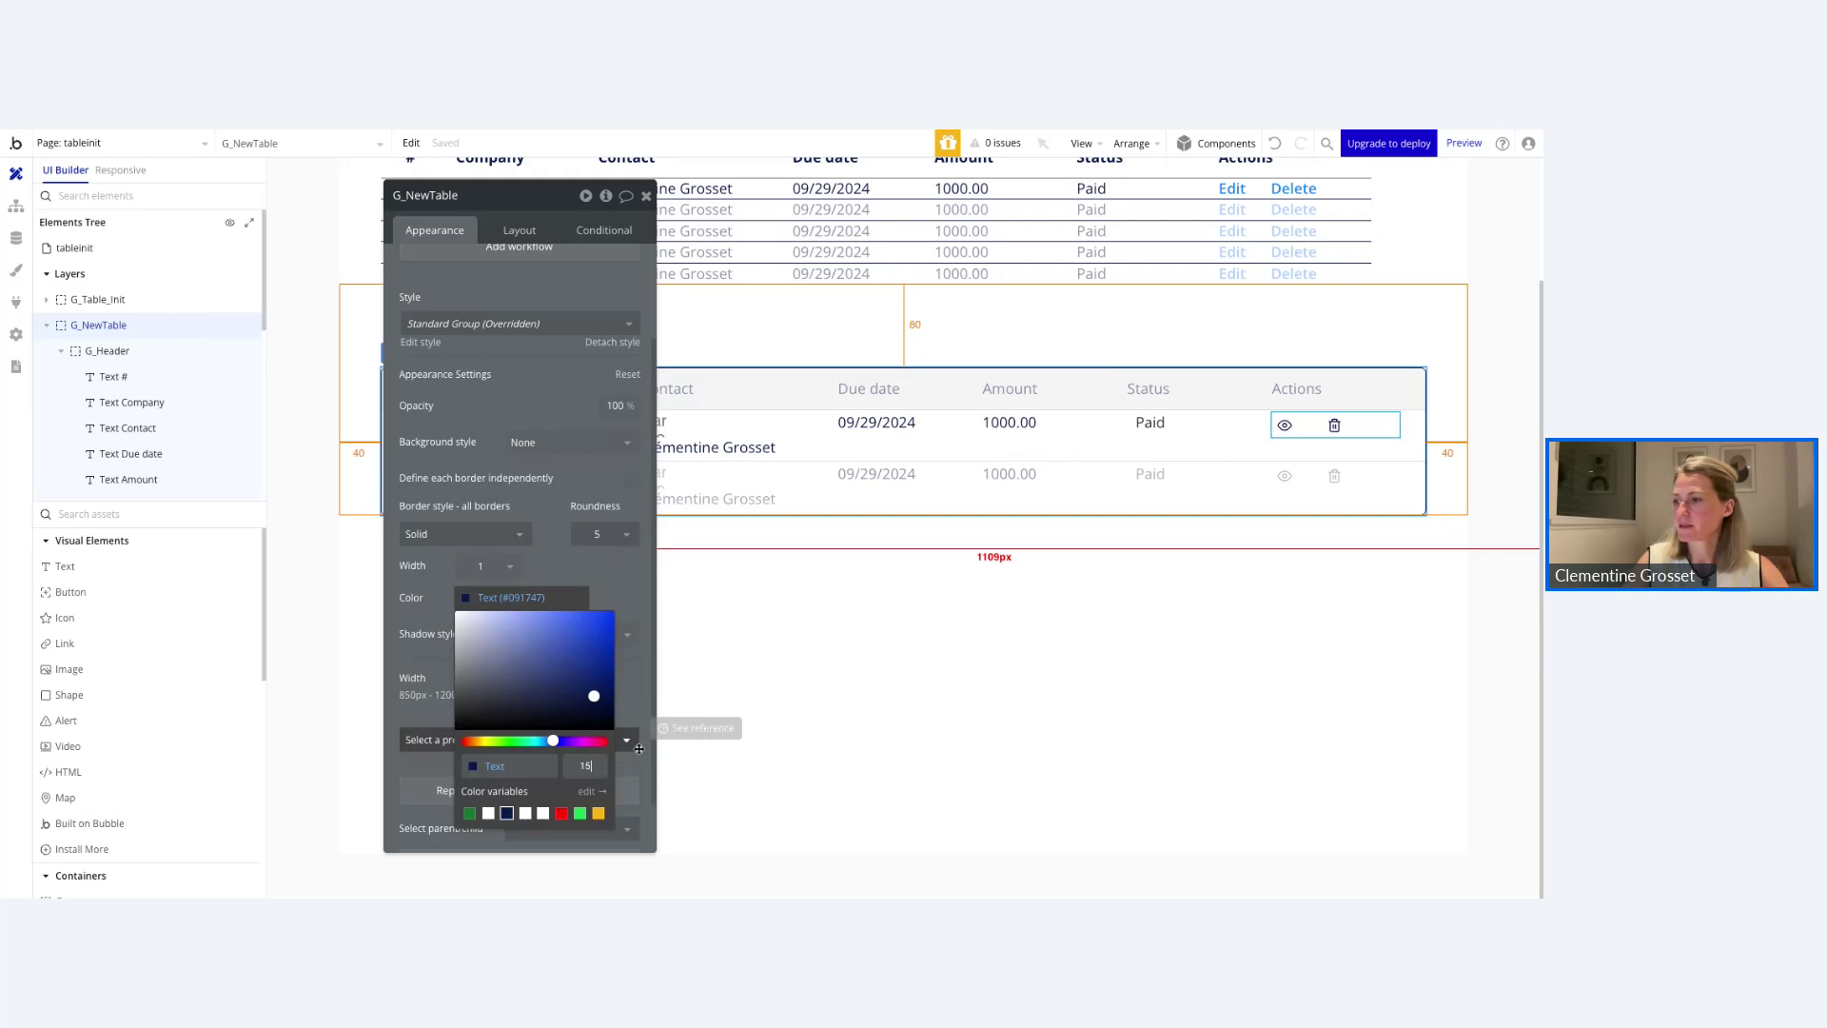
pyautogui.click(847, 655)
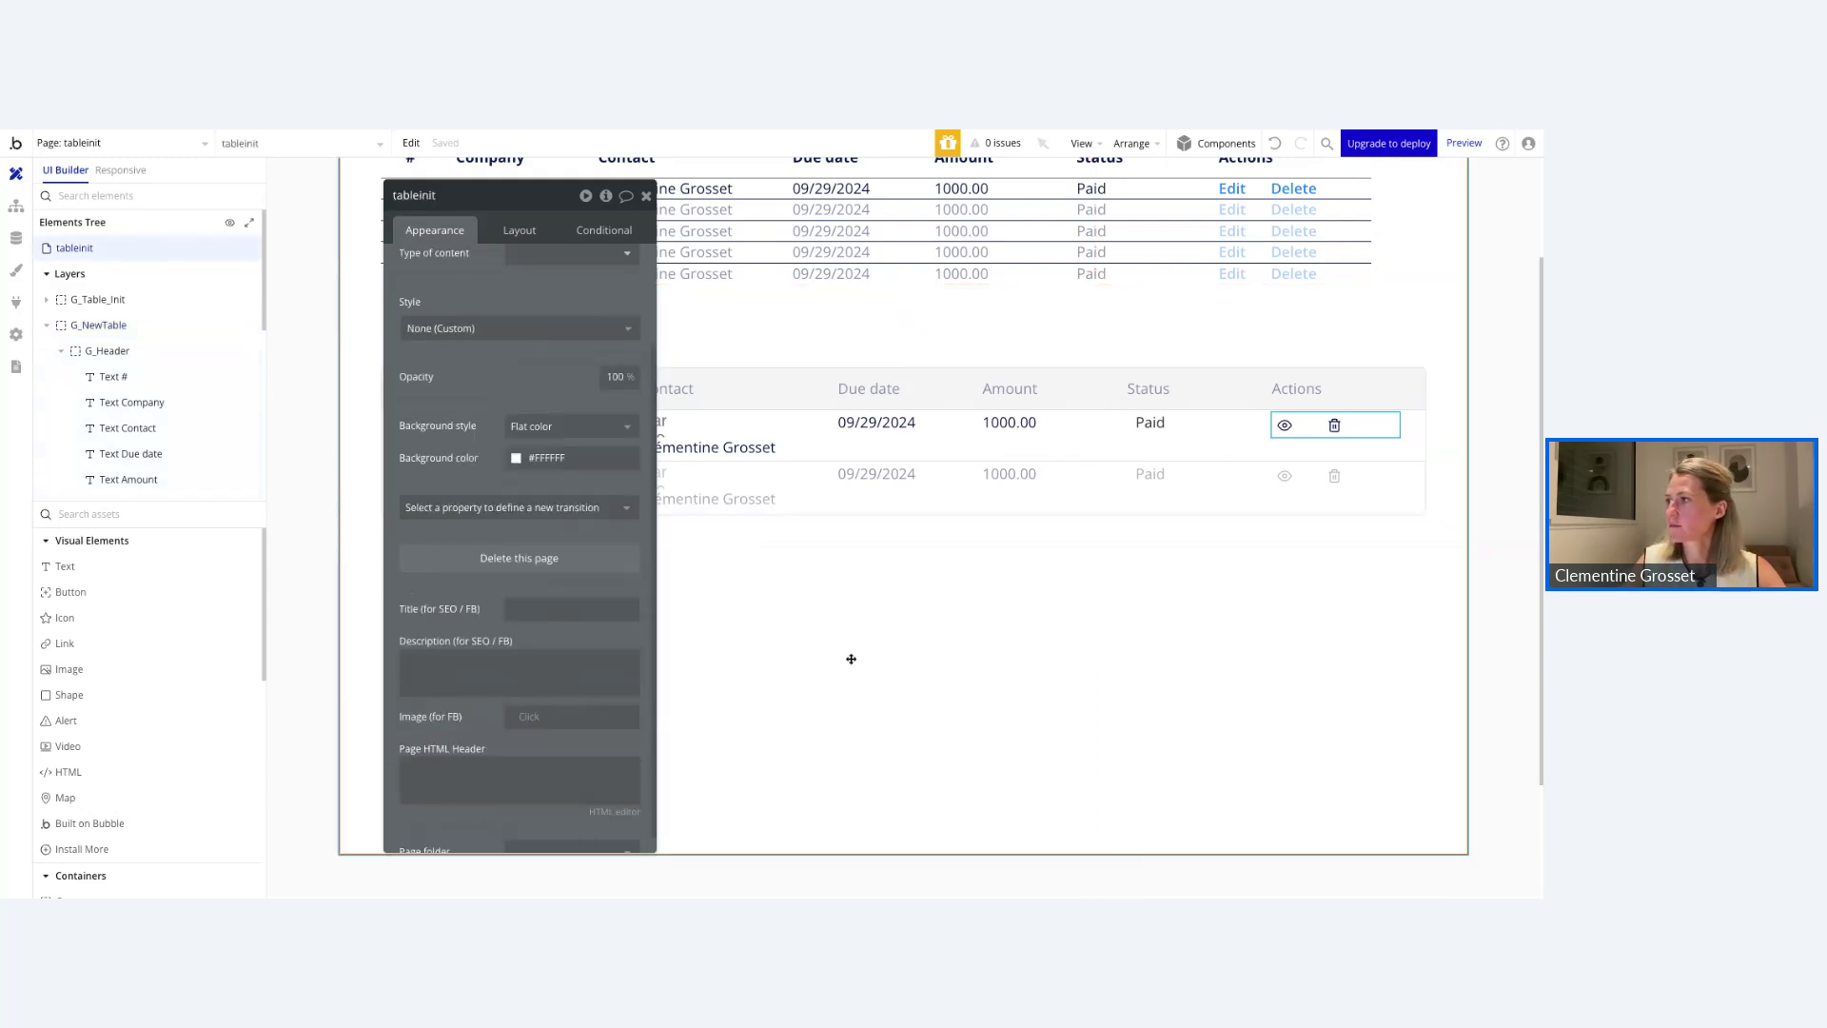
pyautogui.click(646, 196)
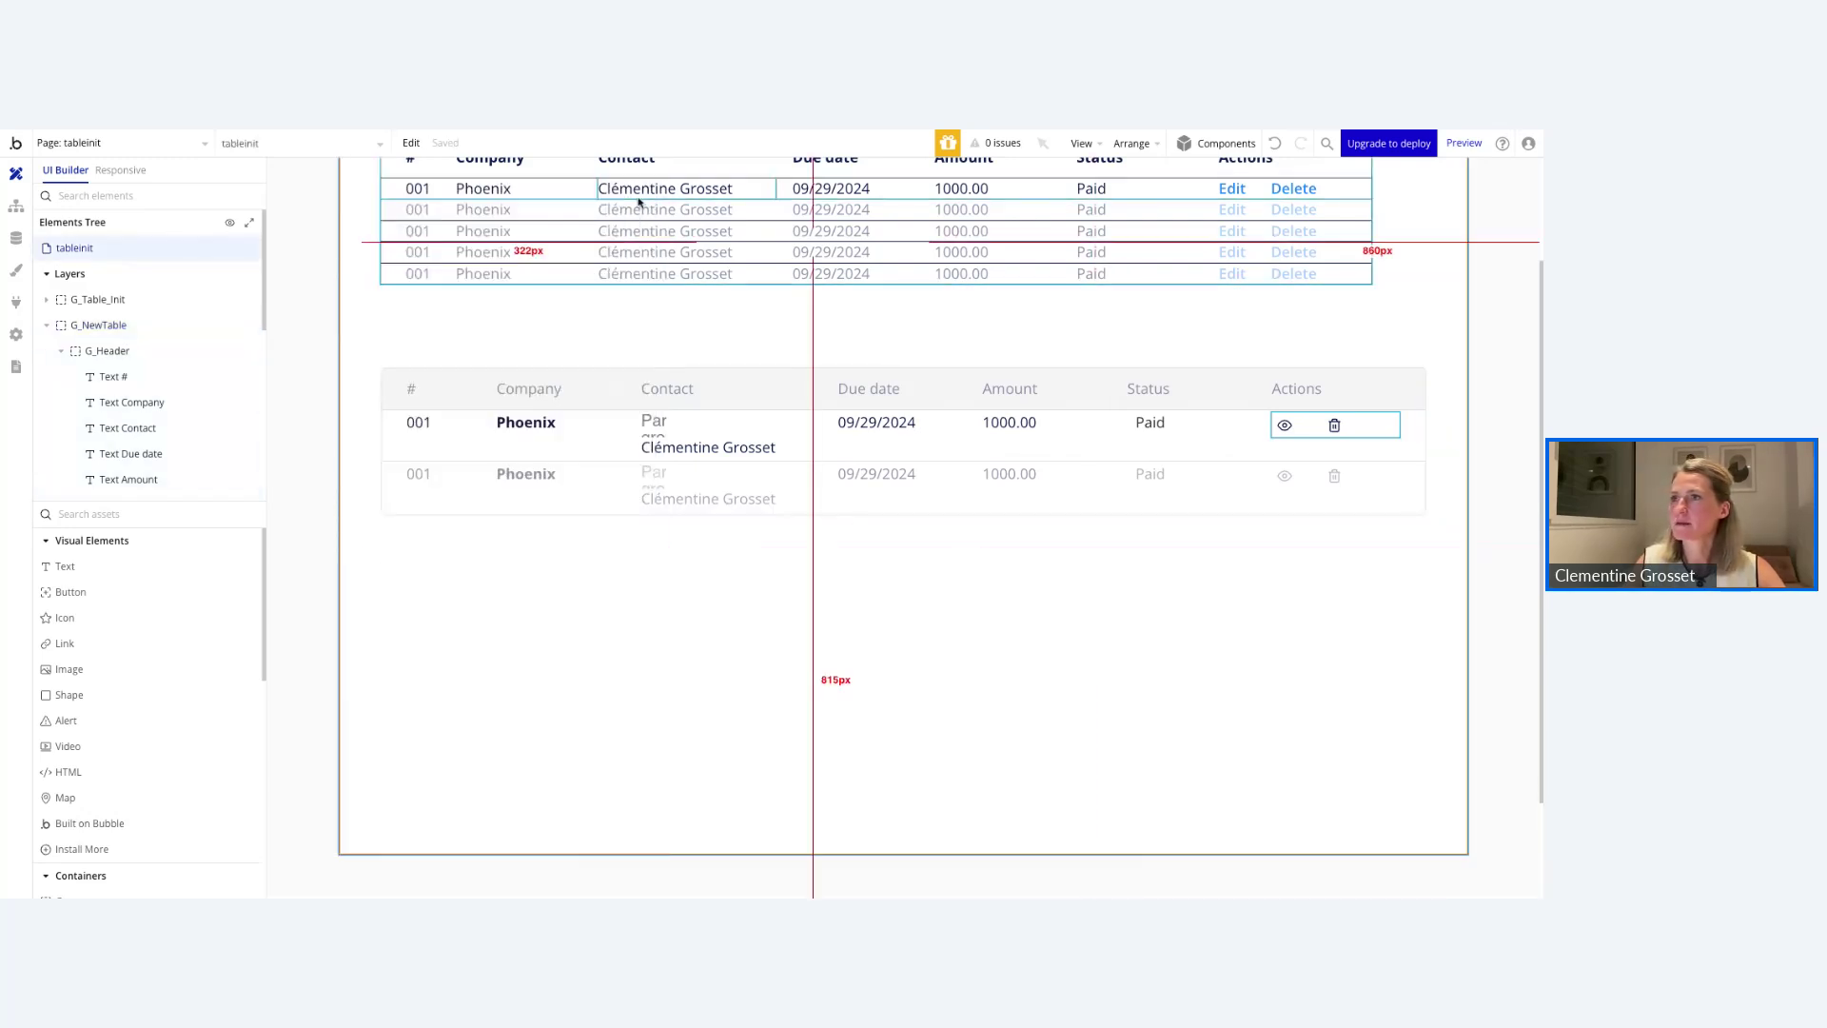
# Reload the preview page to check the rounded border and shaded header of the new table.
pyautogui.click(271, 138)
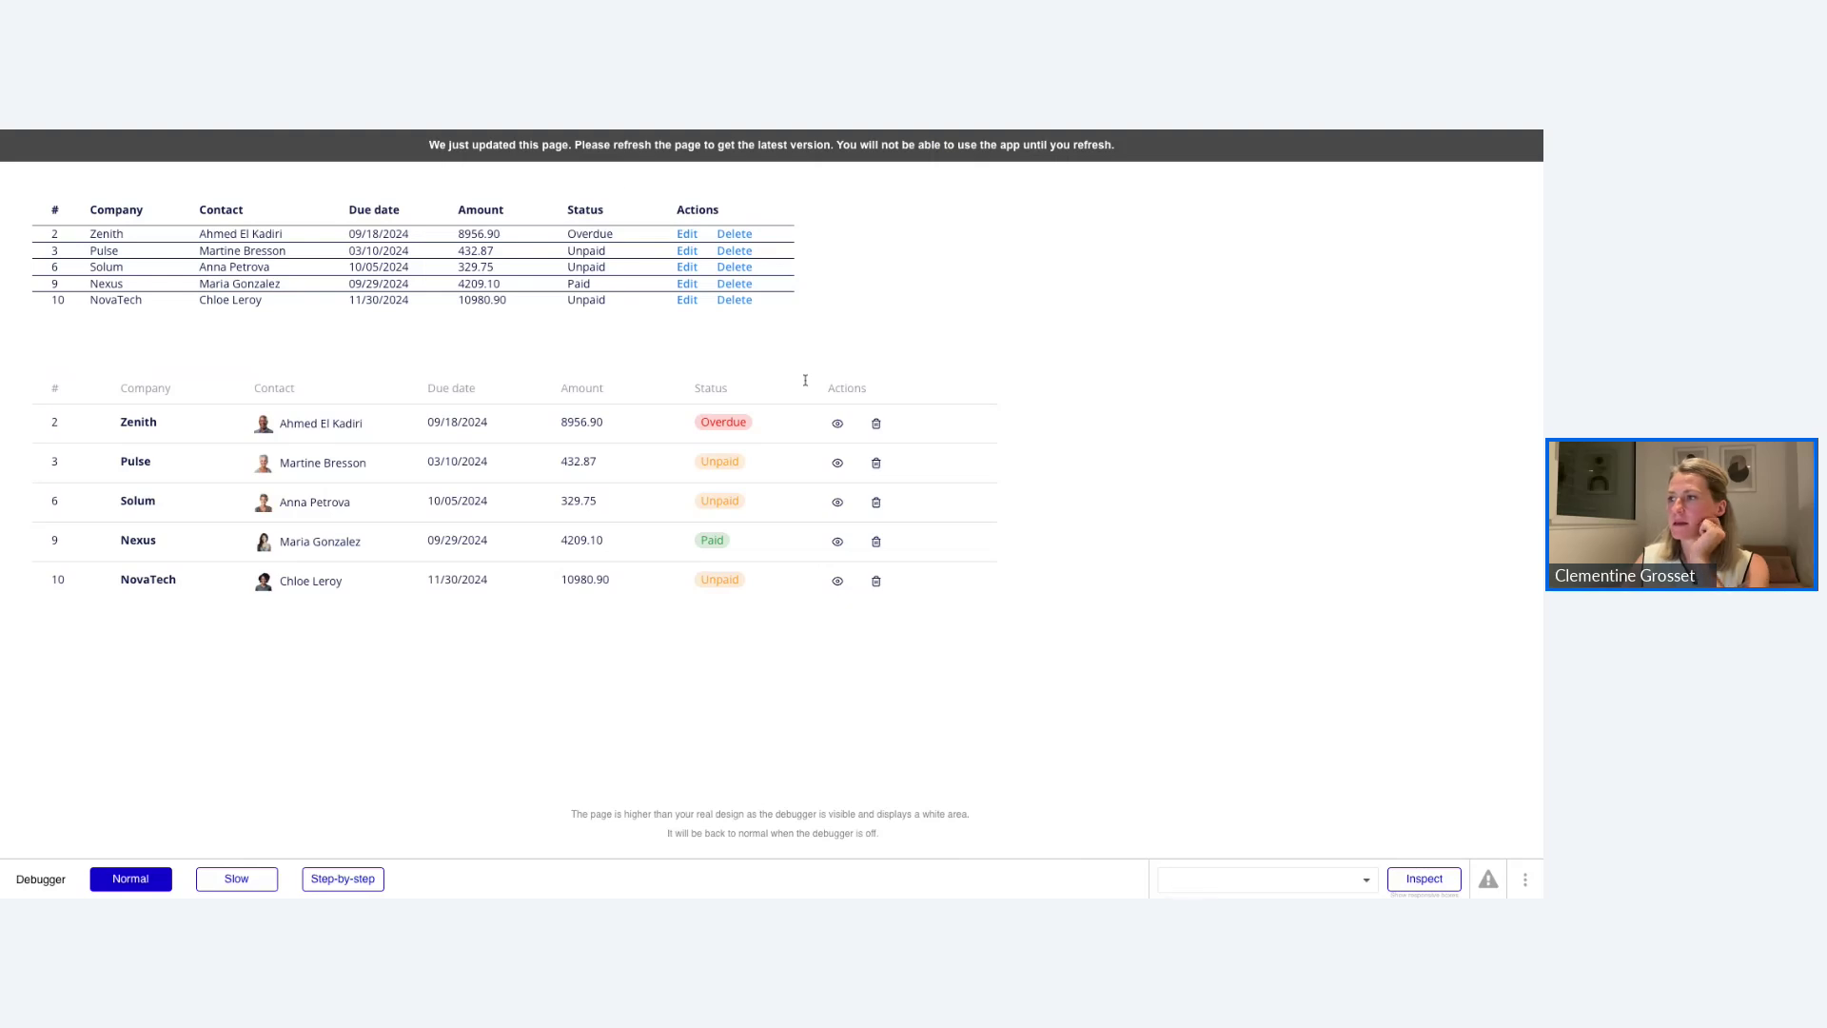
pyautogui.hotkey('ctrl', 'r')
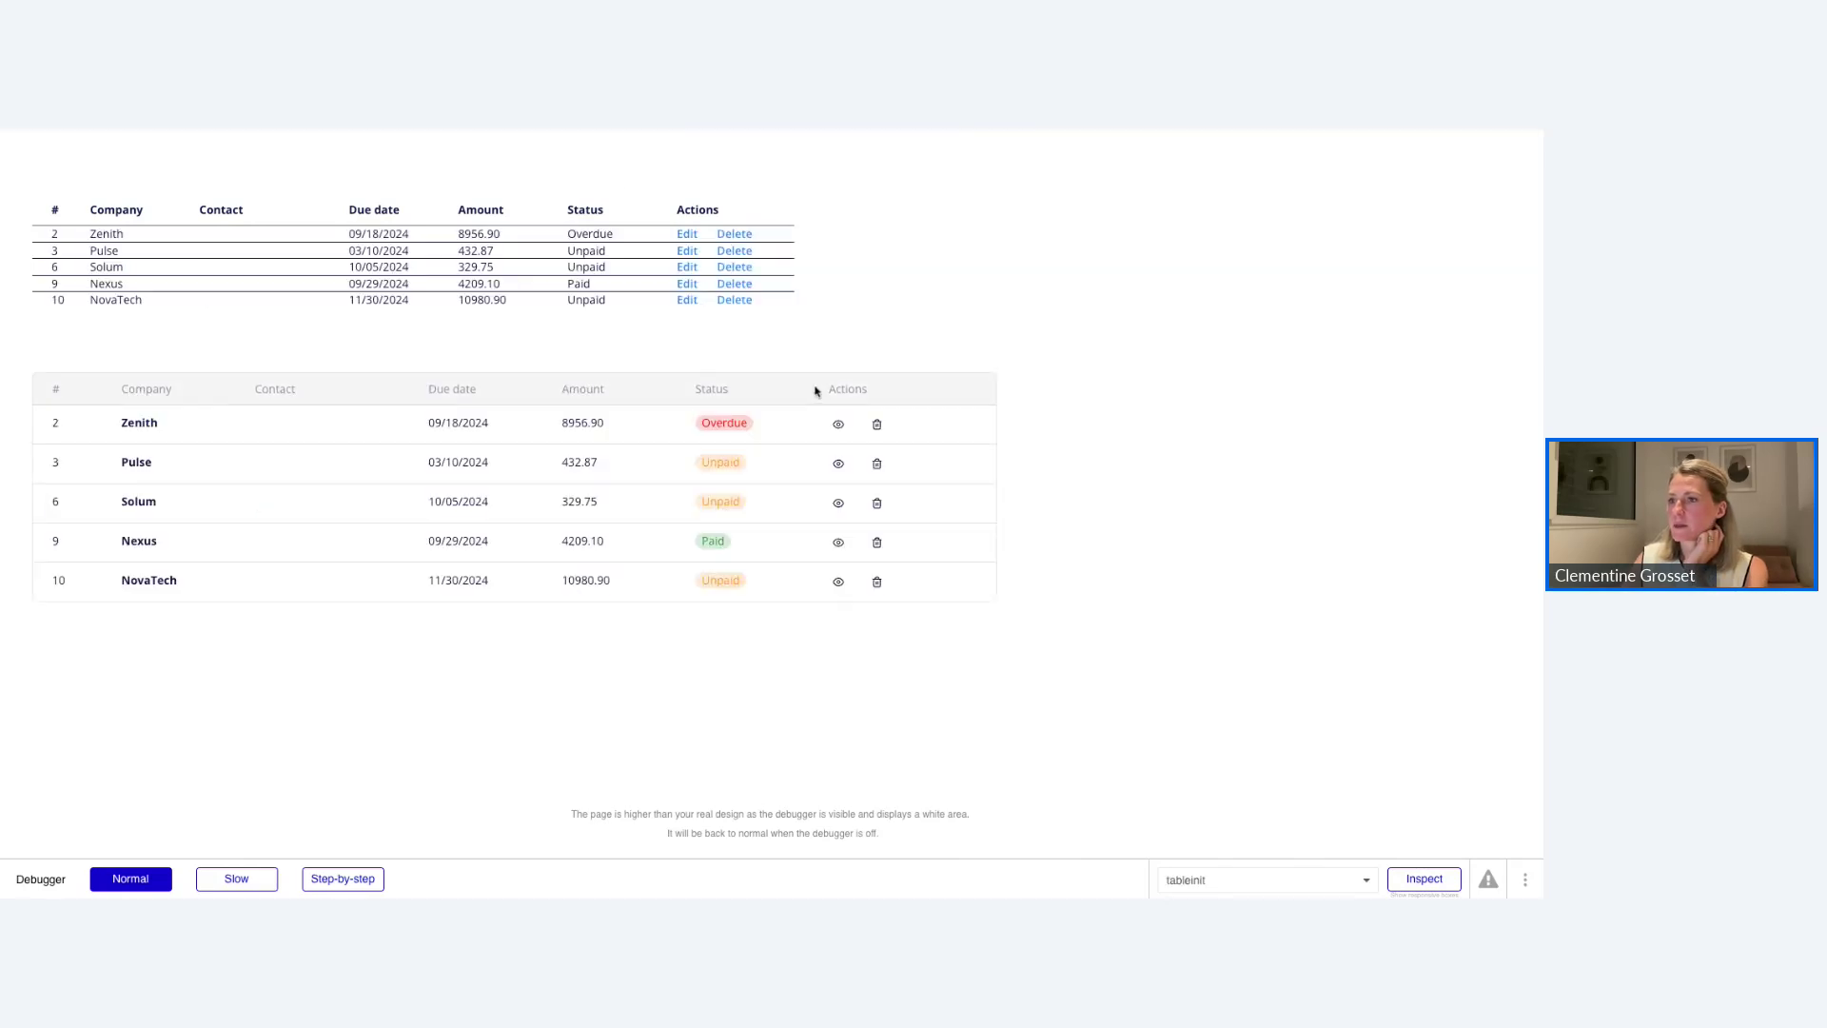
pyautogui.click(63, 131)
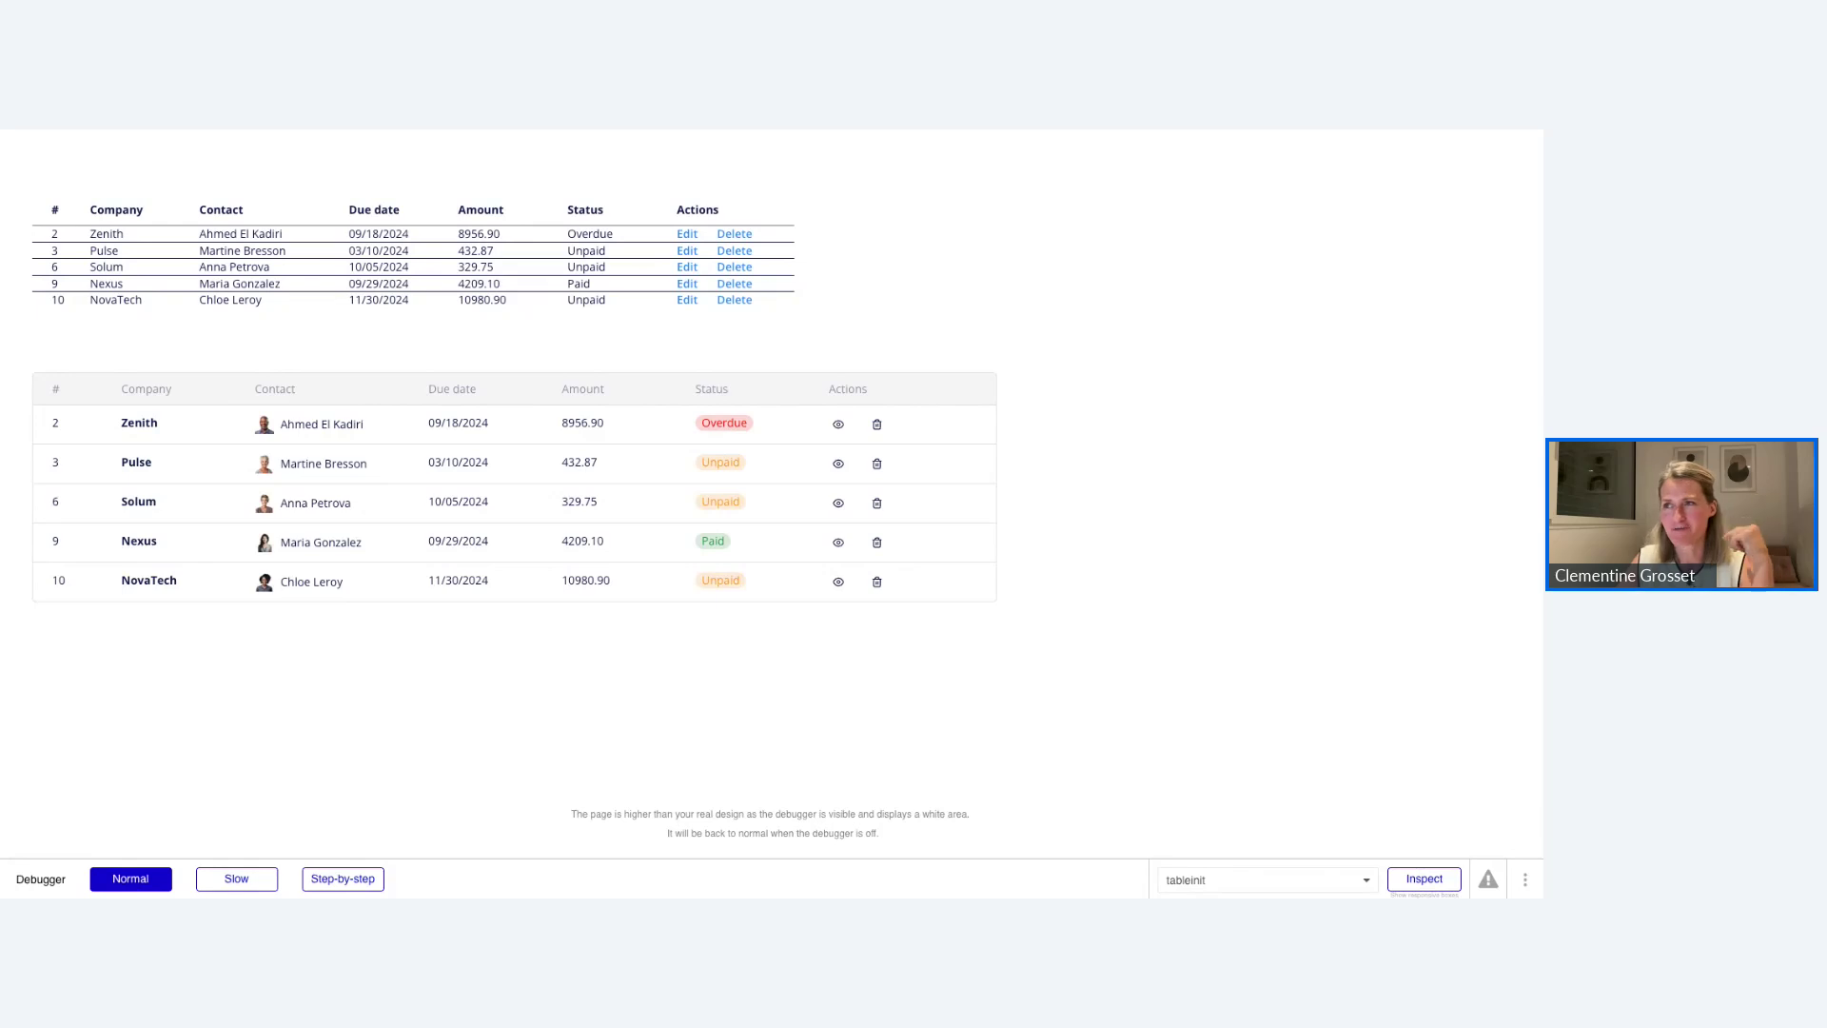
# Check the webinar session on the Meeting home page, and return to the Bubble page editor with no properties open.
pyautogui.hotkey('ctrl', 'Tab')
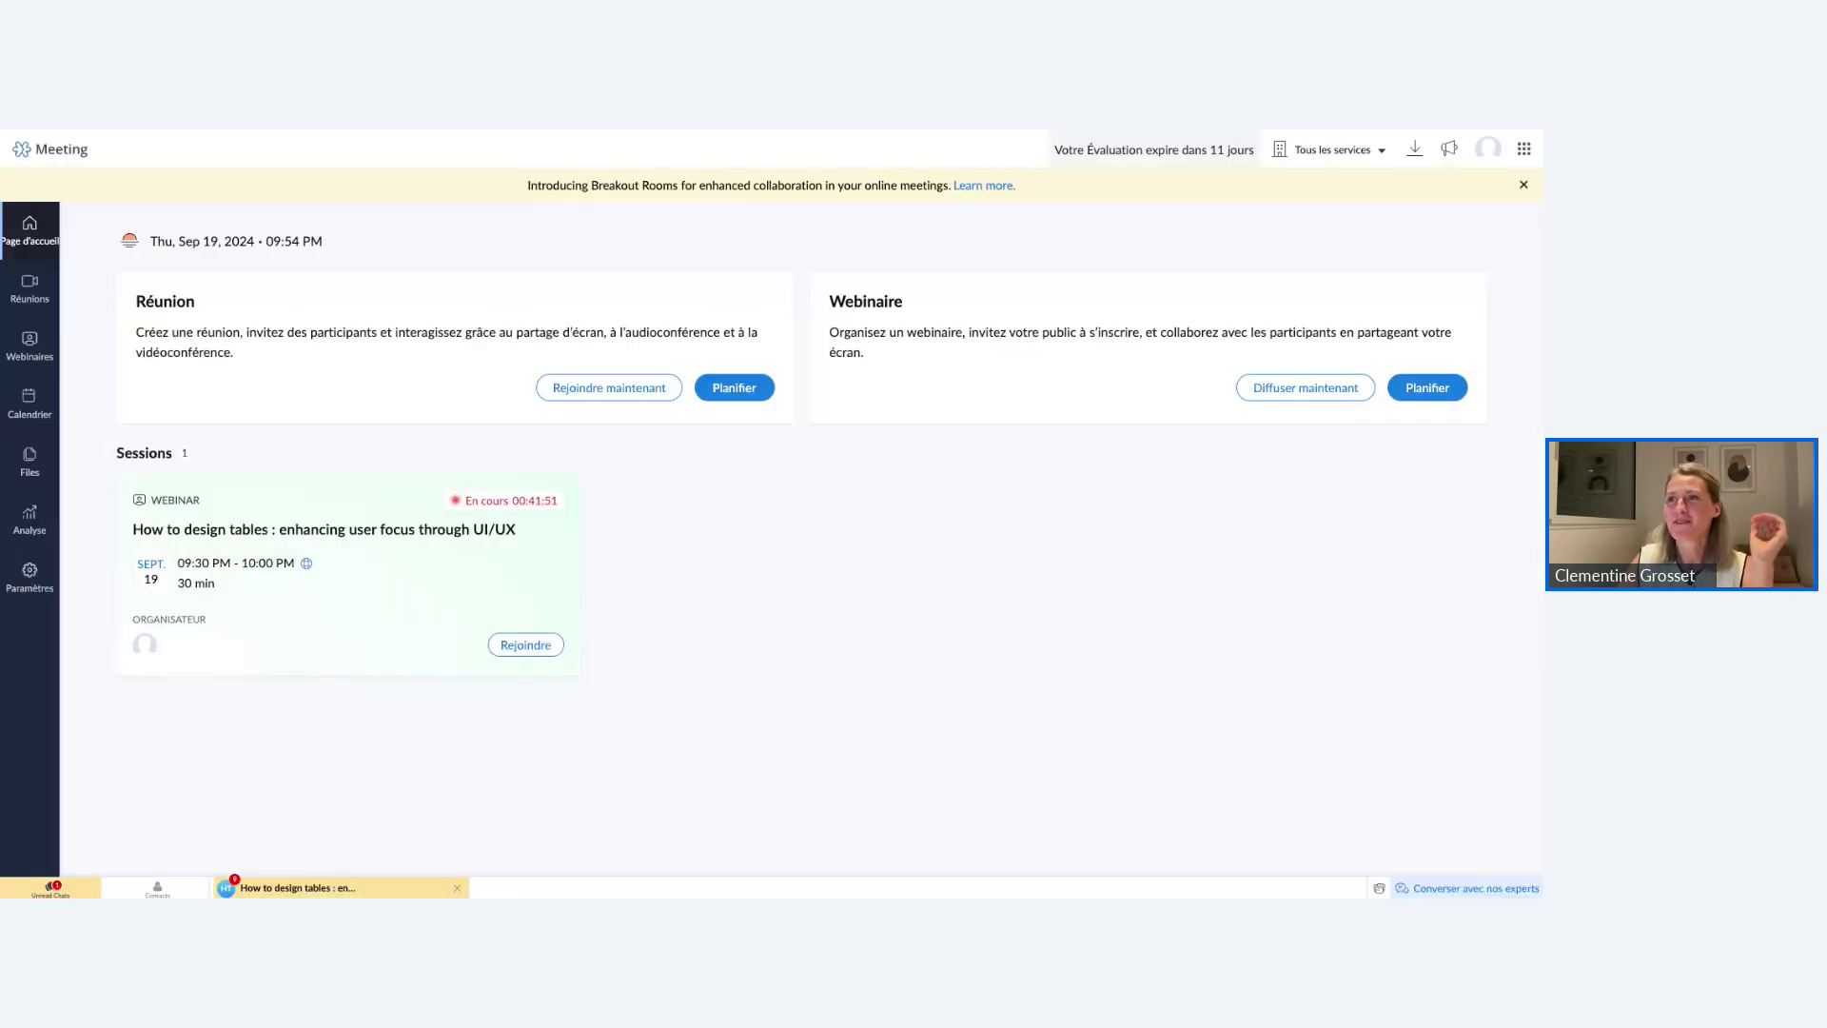
pyautogui.hotkey('ctrl', 'shift', 'Tab')
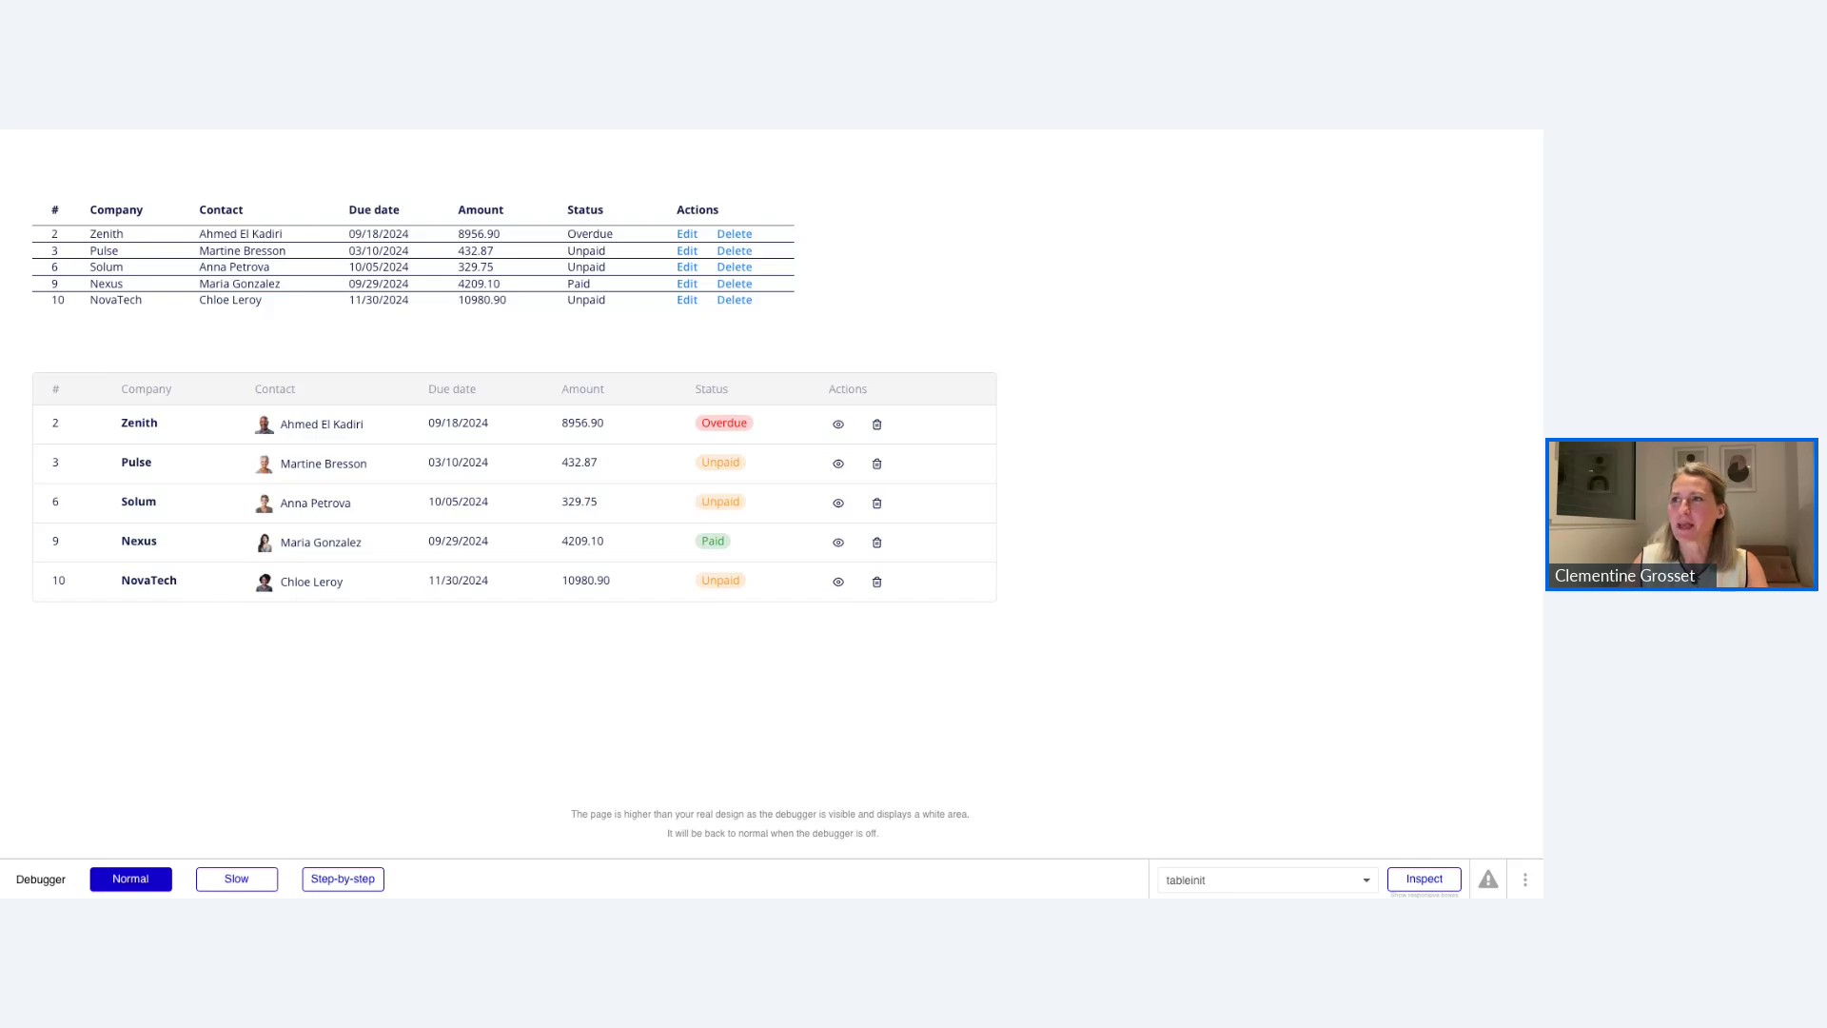
pyautogui.hotkey('ctrl', 'Tab')
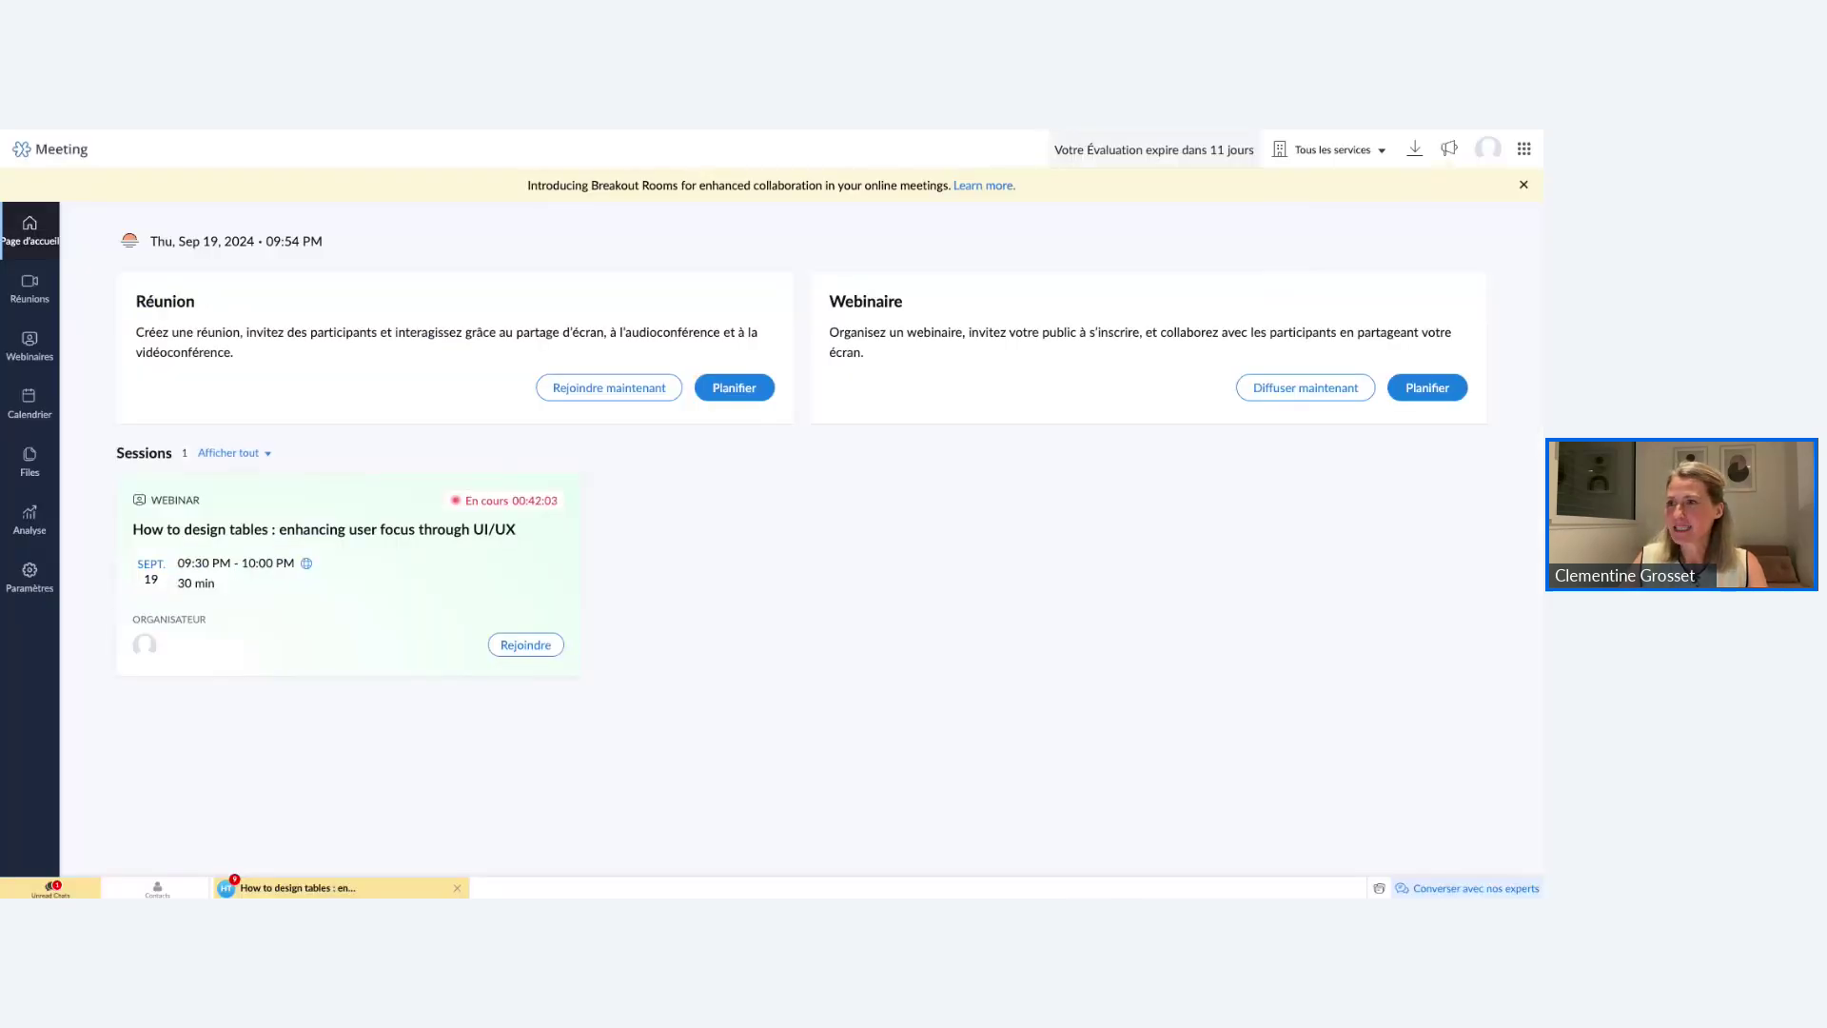
pyautogui.hotkey('ctrl', 'Tab')
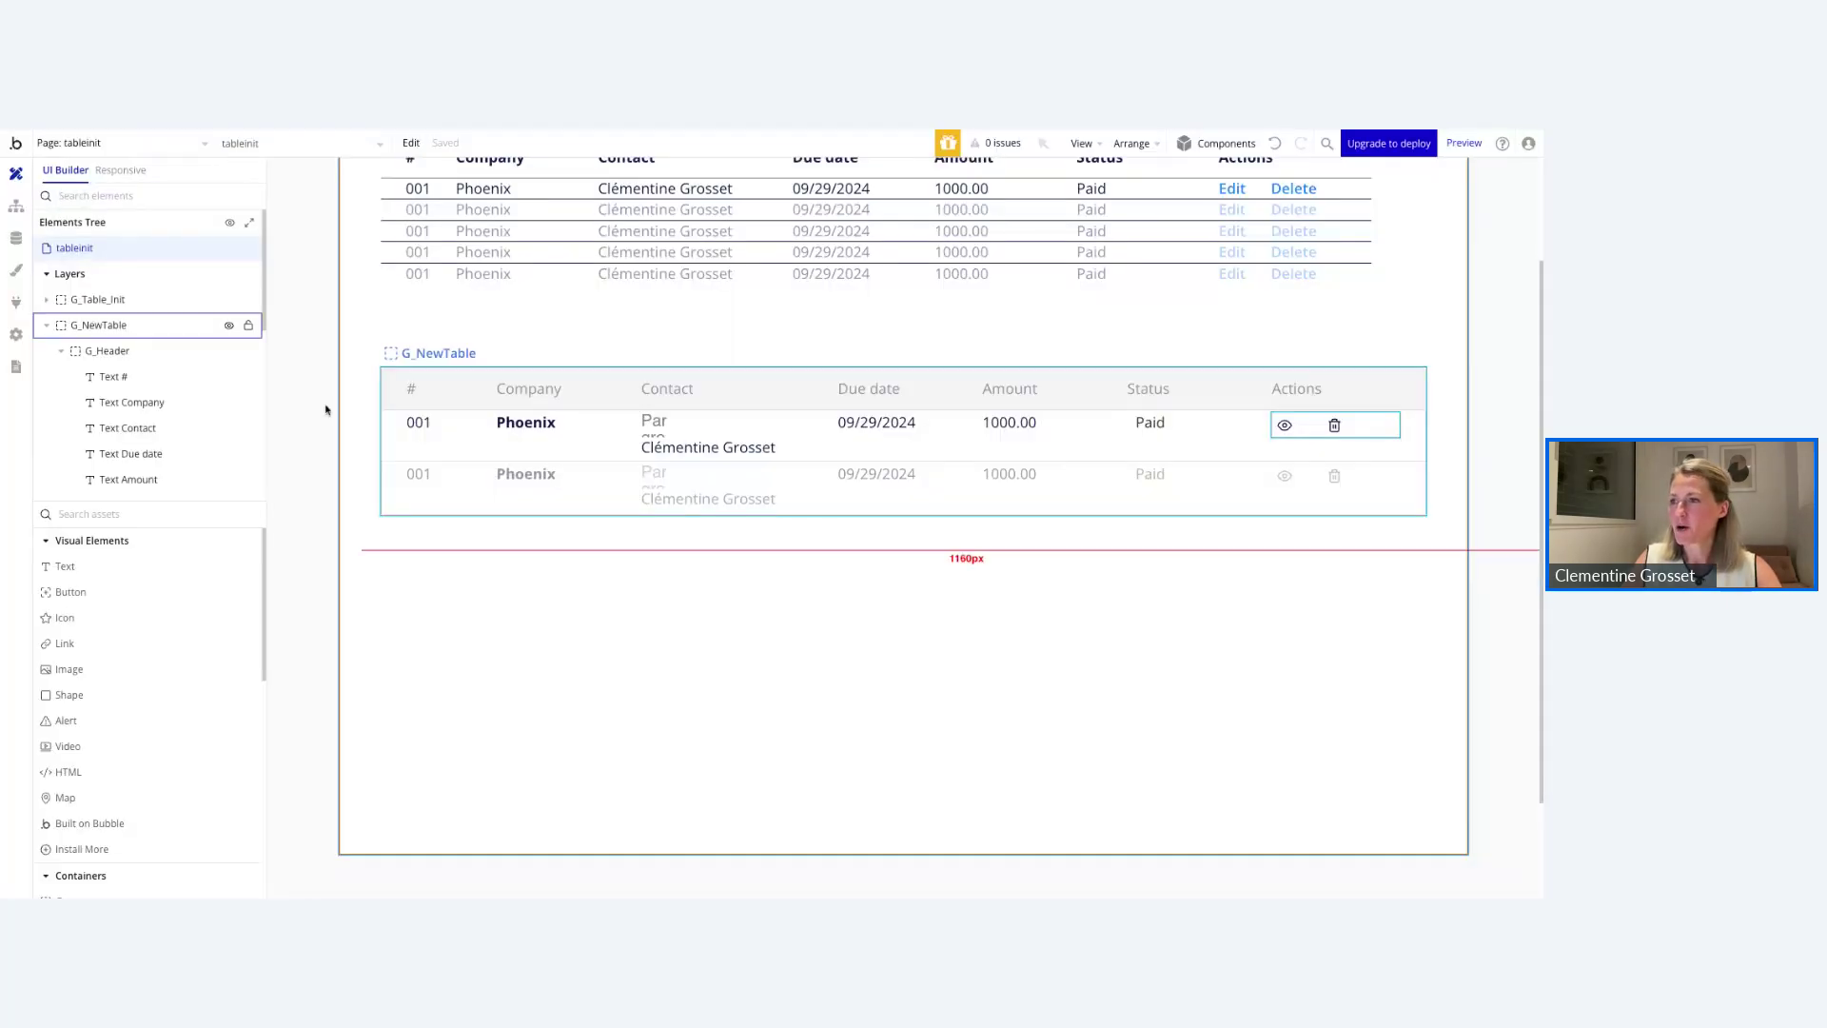
pyautogui.doubleClick(681, 612)
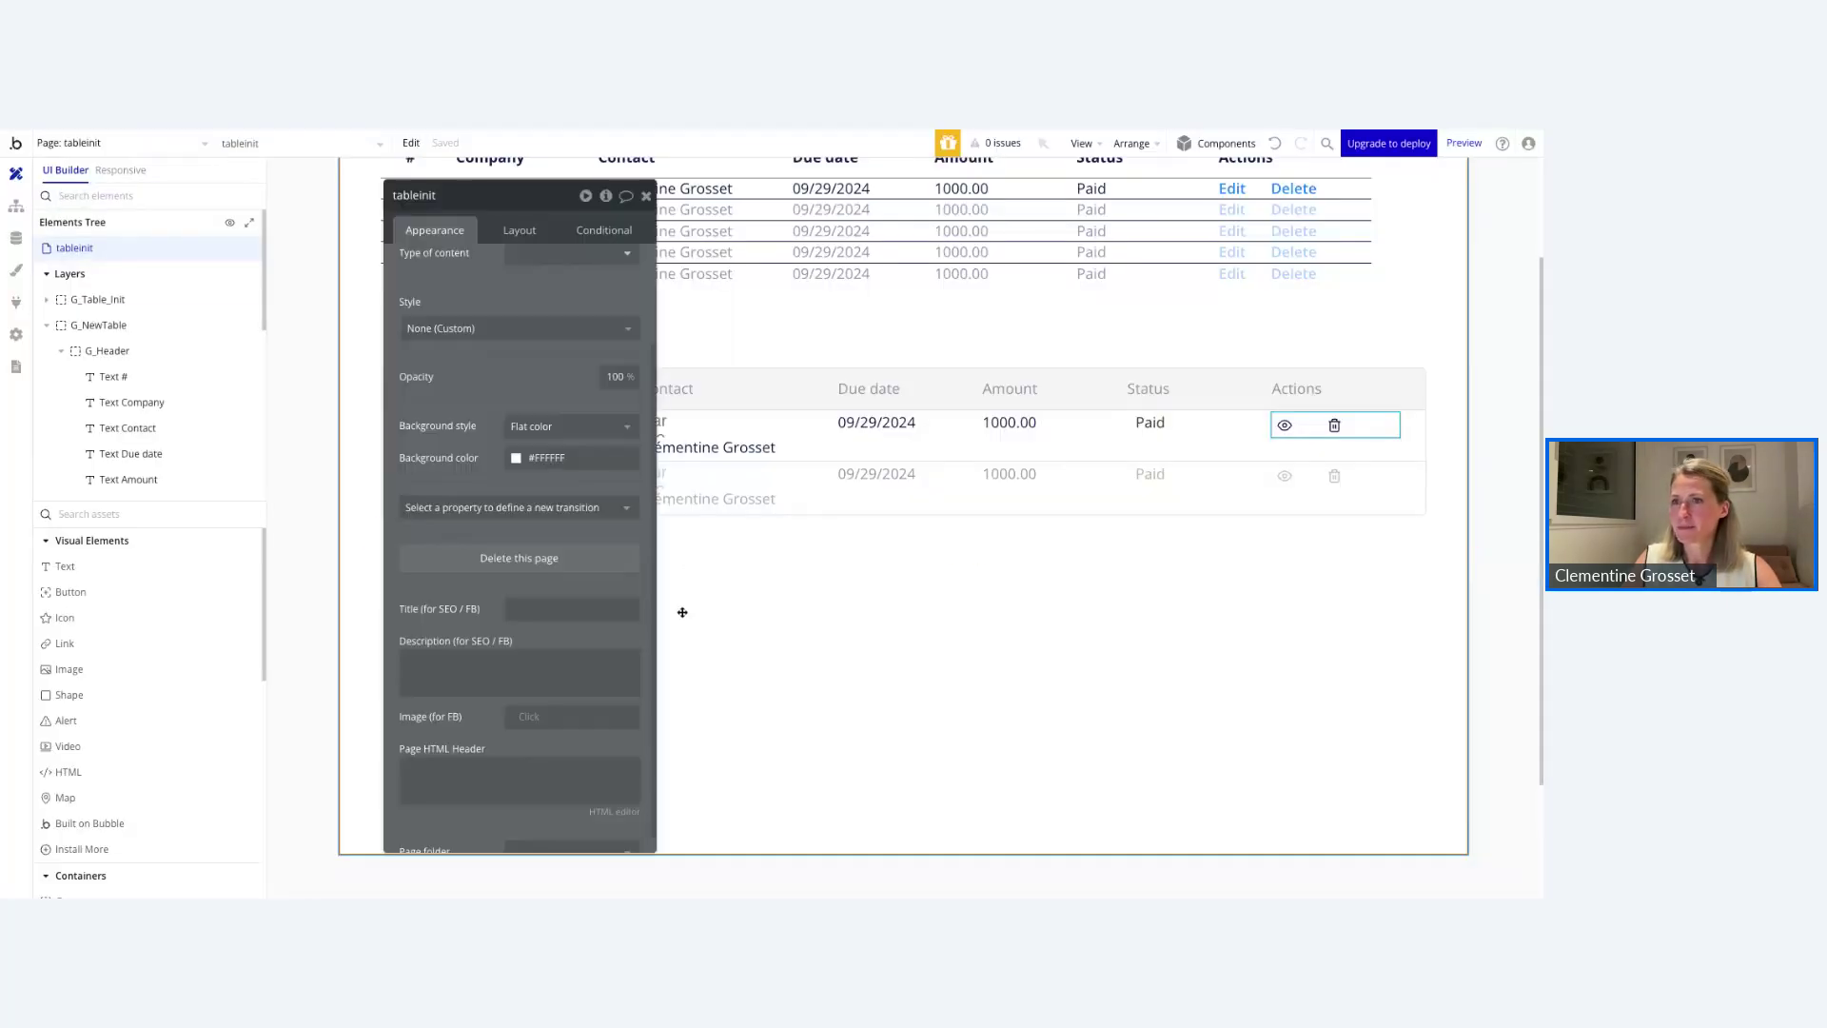
pyautogui.click(646, 196)
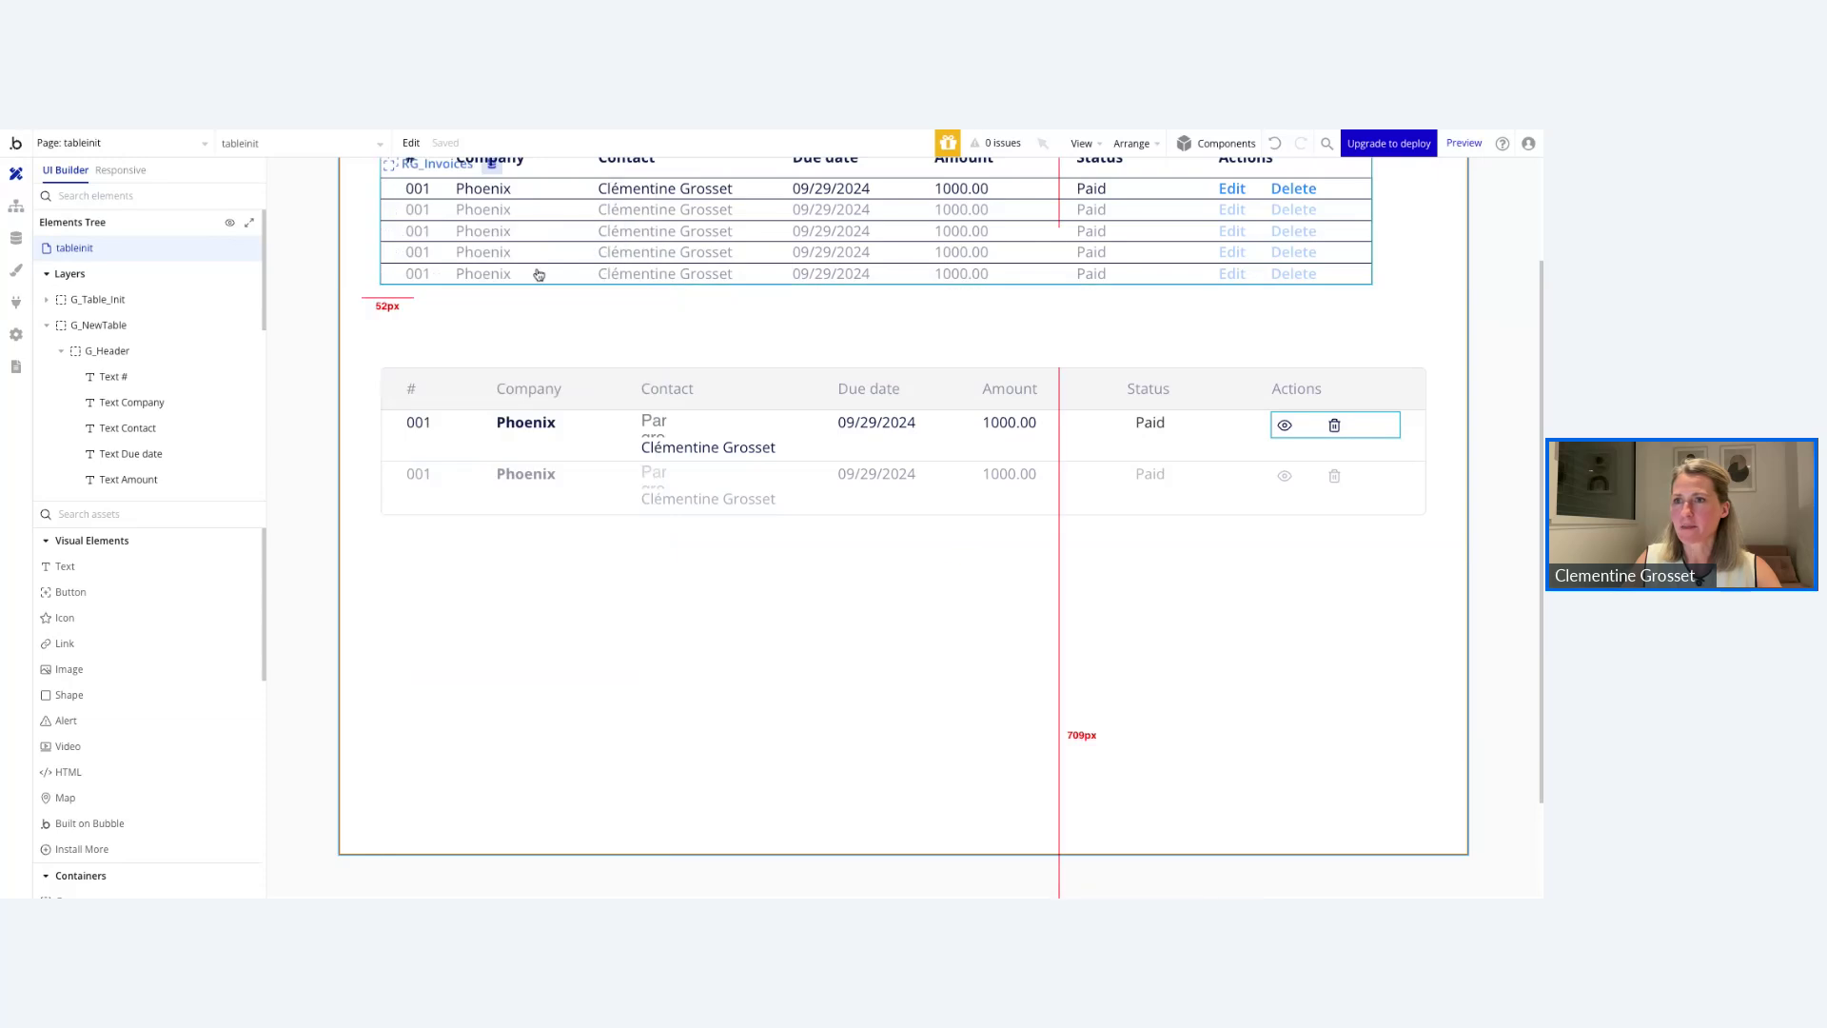
# Review the InvoiceStatus option set's Color attribute and its Paid option, and inspect the color settings of the new table's Status text.
pyautogui.click(15, 238)
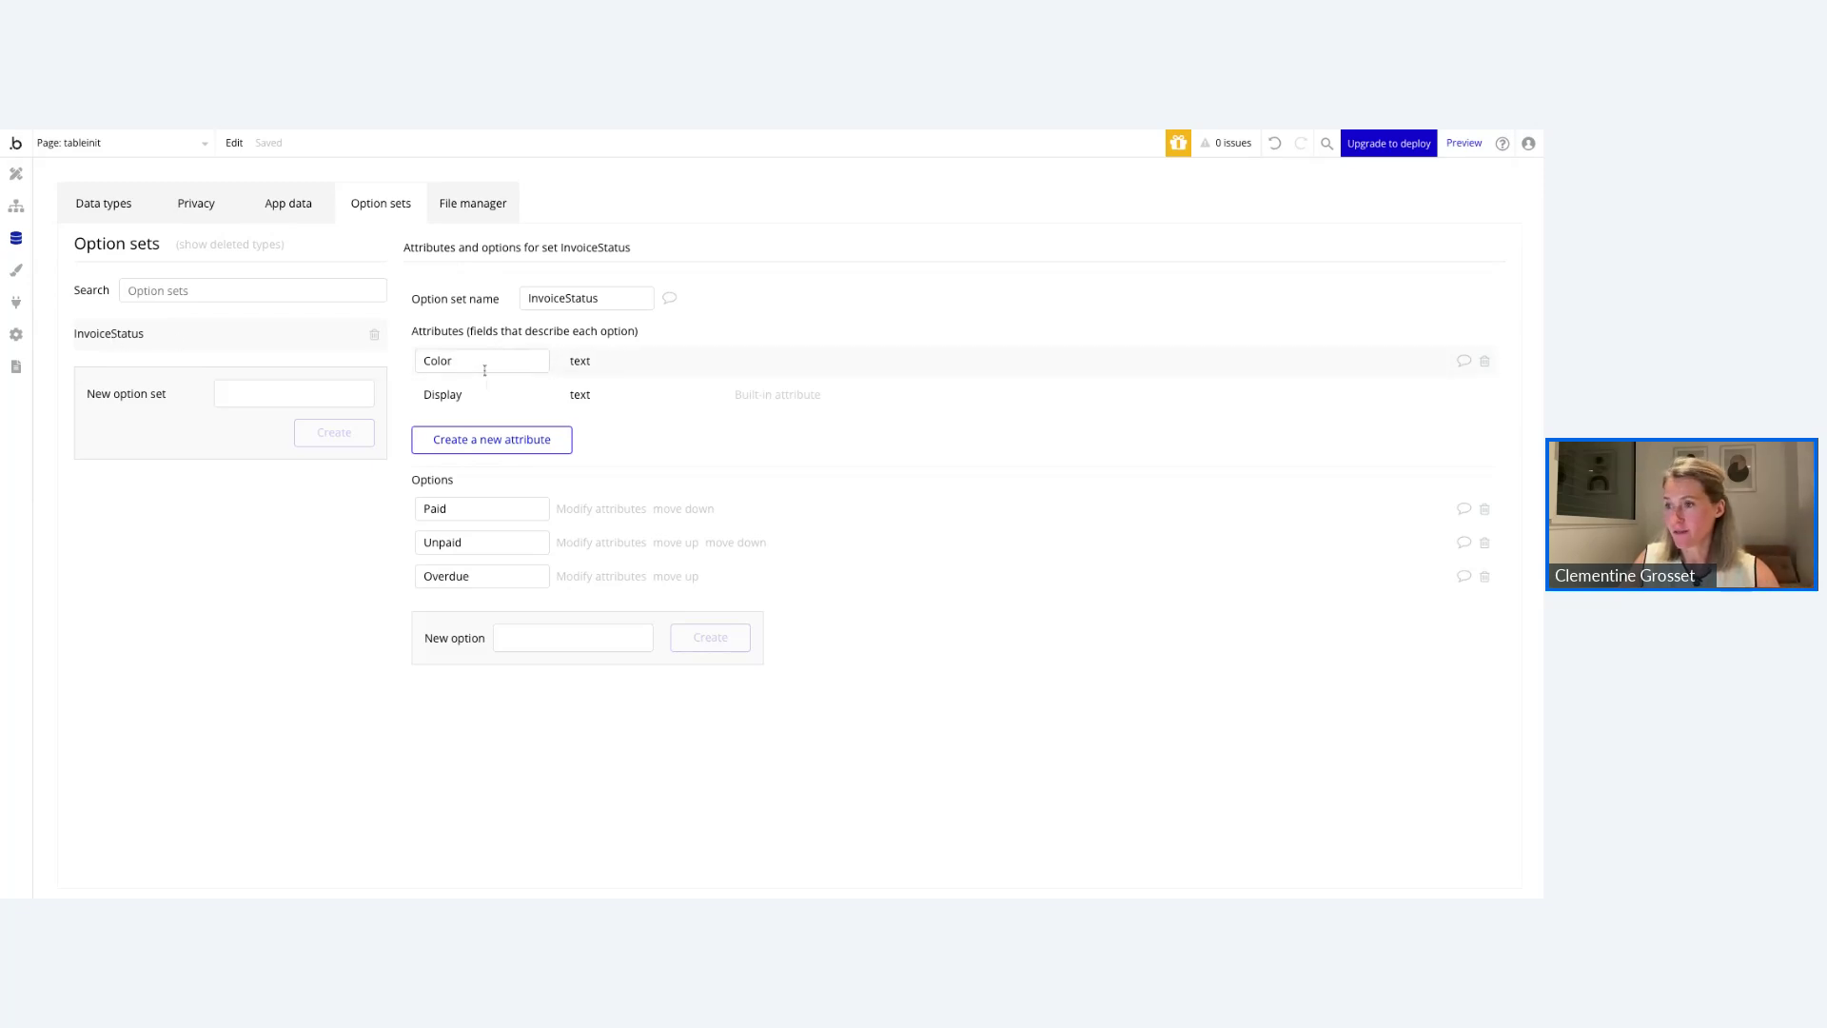
pyautogui.click(538, 368)
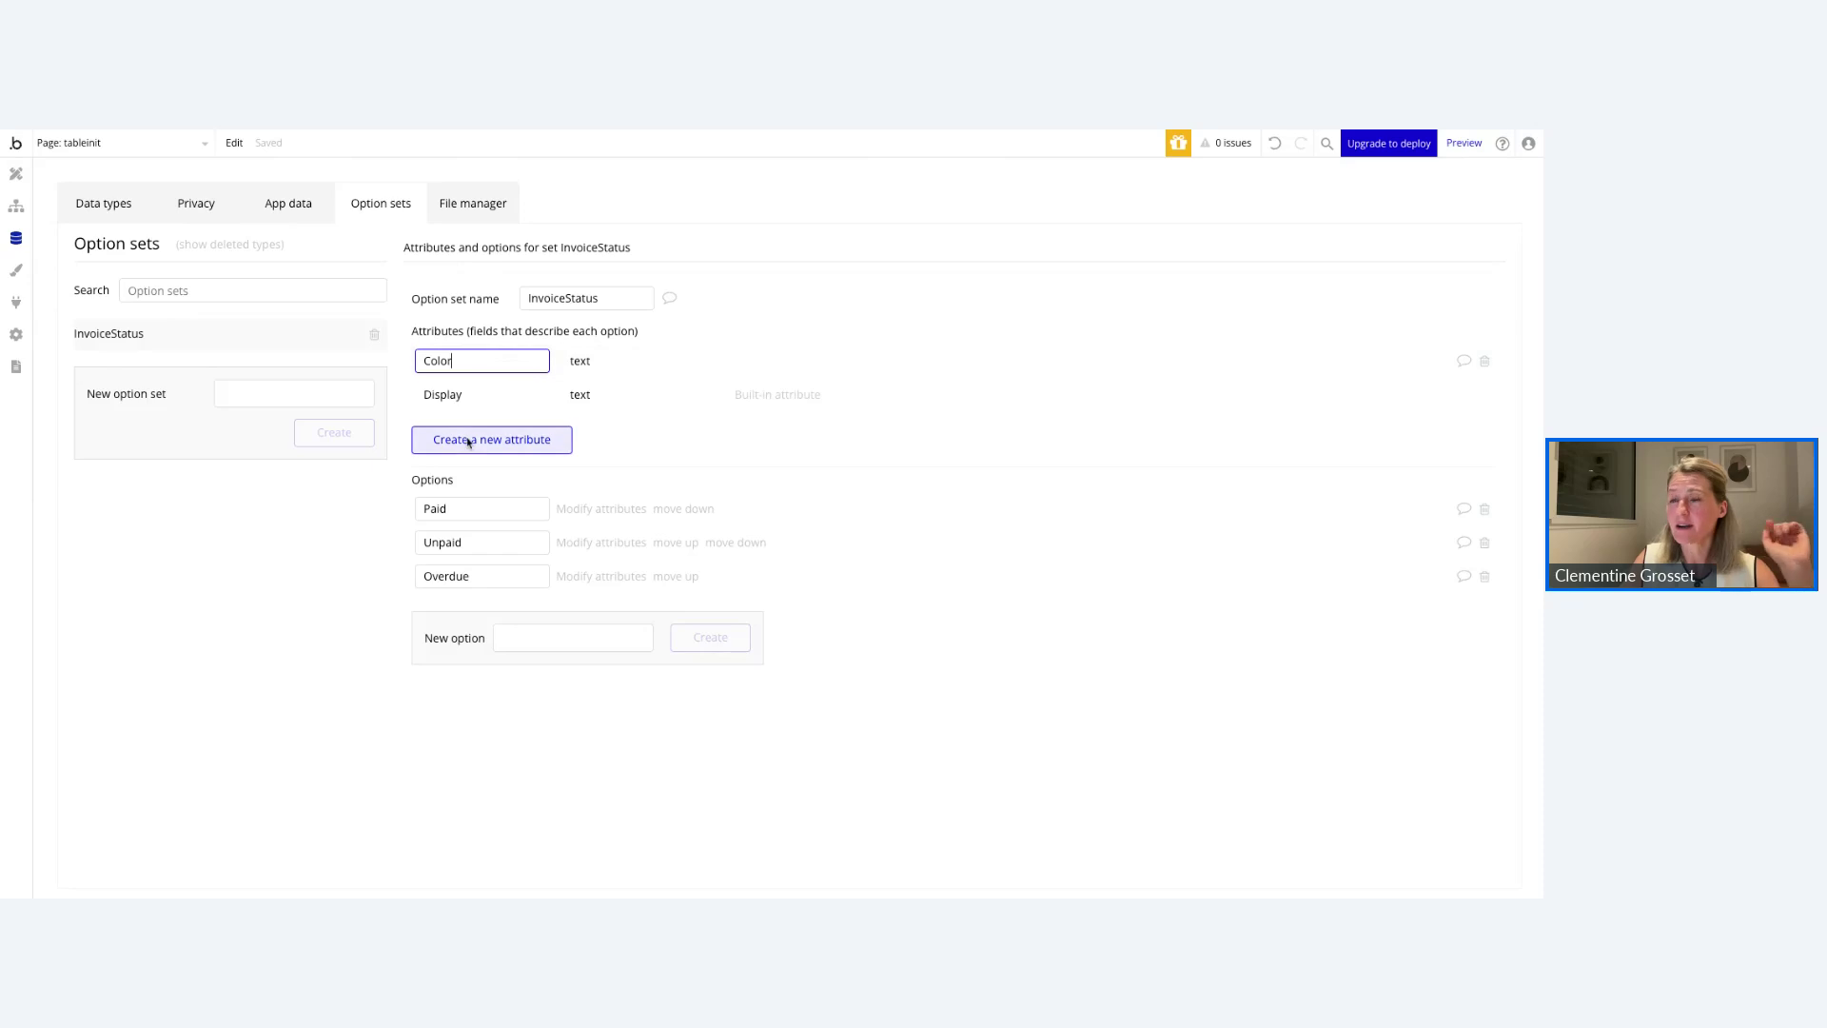
pyautogui.click(583, 511)
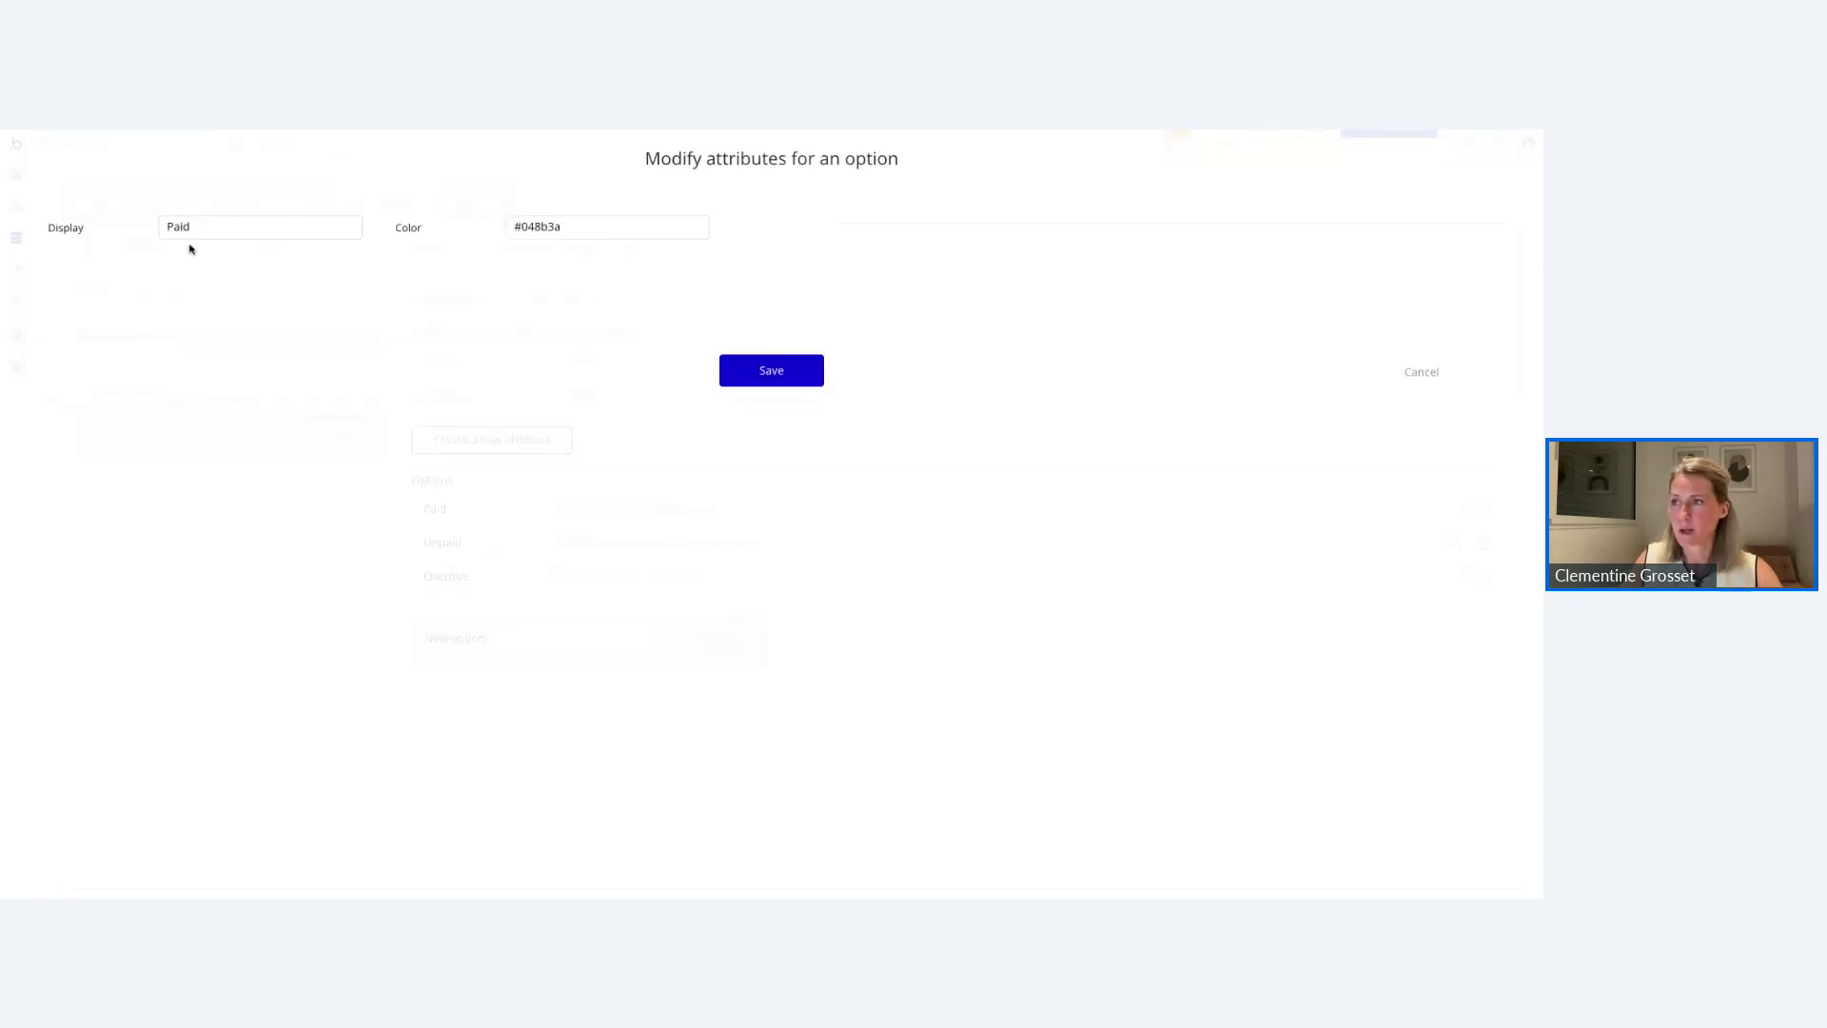
pyautogui.click(772, 369)
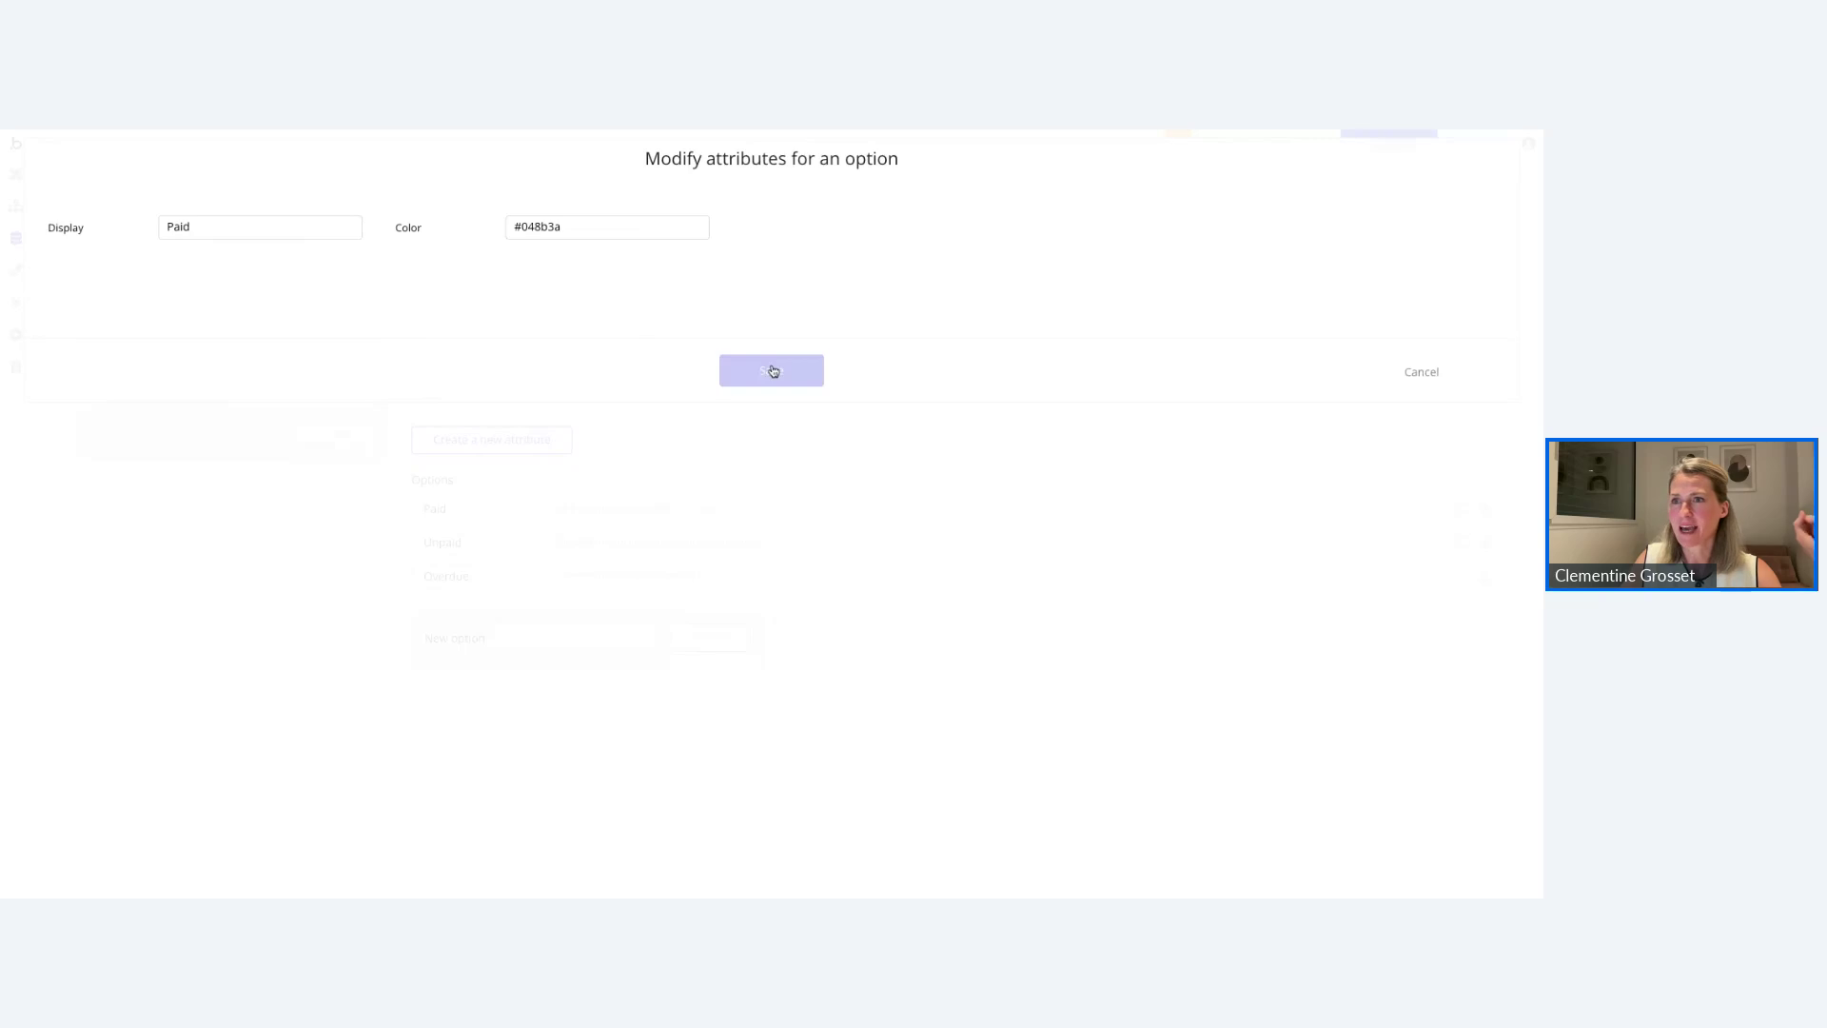
pyautogui.click(16, 175)
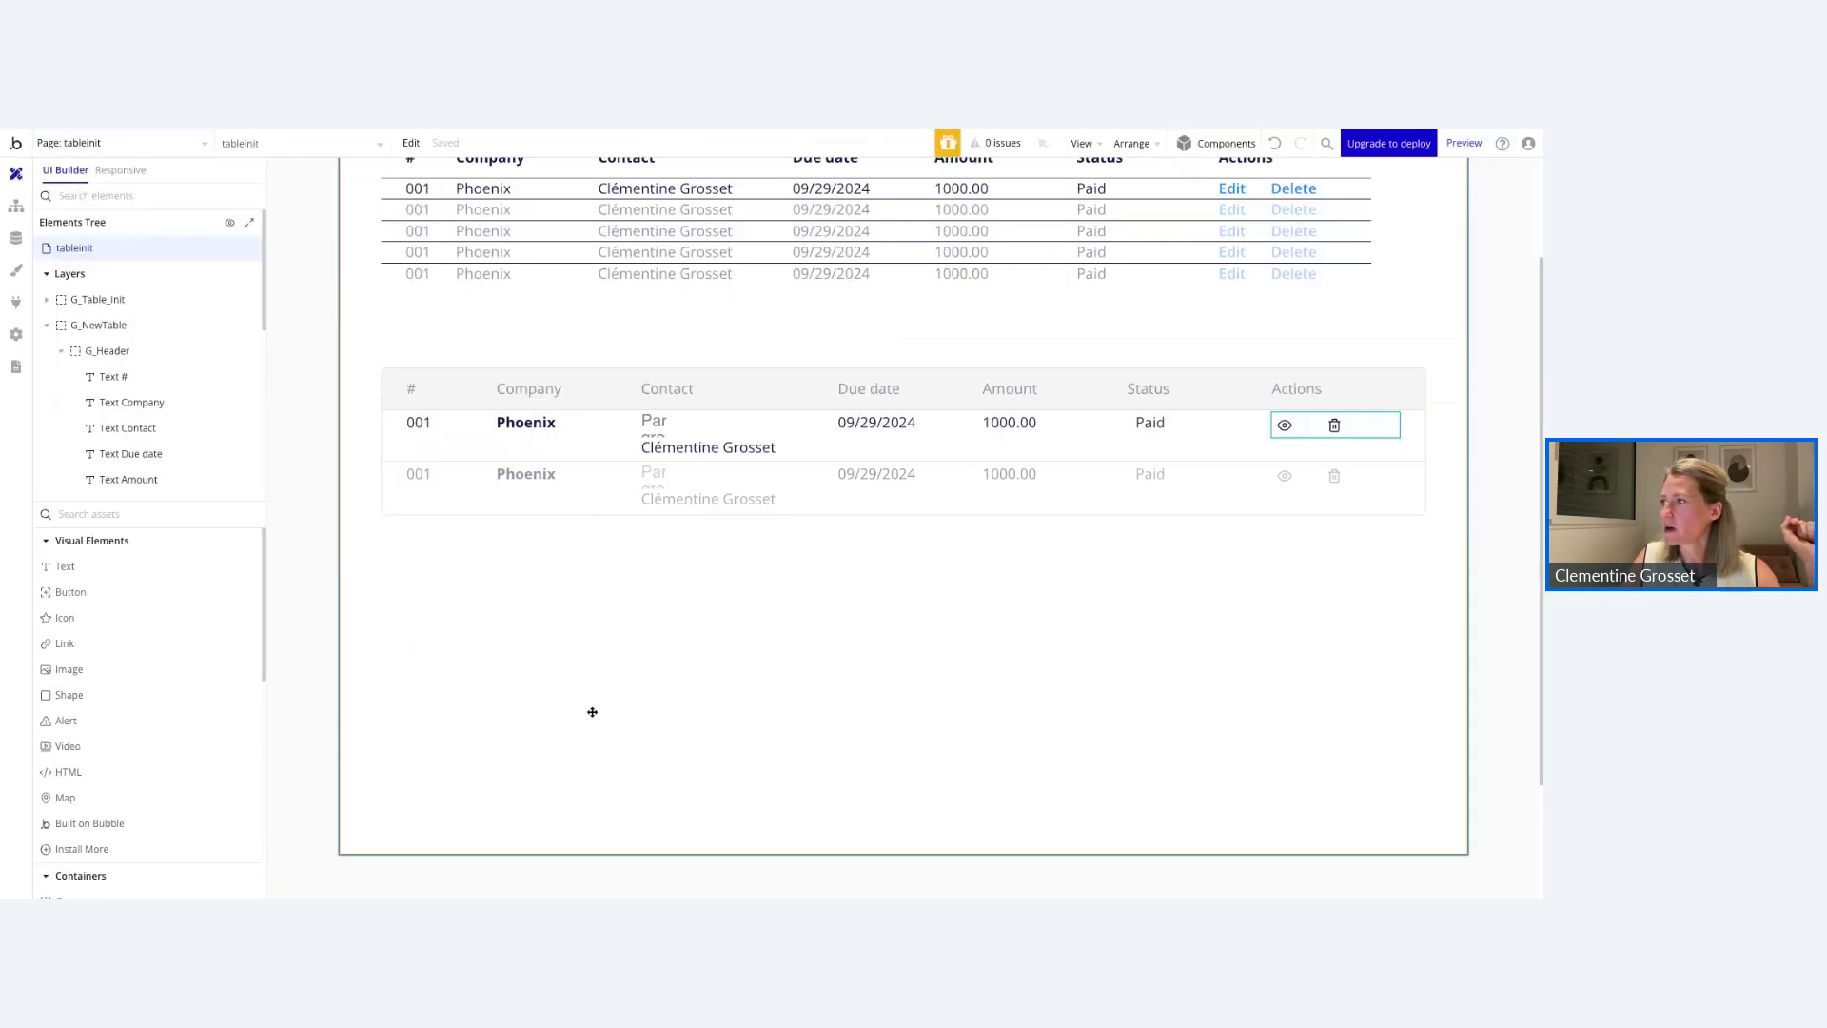
pyautogui.click(1157, 425)
pyautogui.scroll(3, 1162, 653)
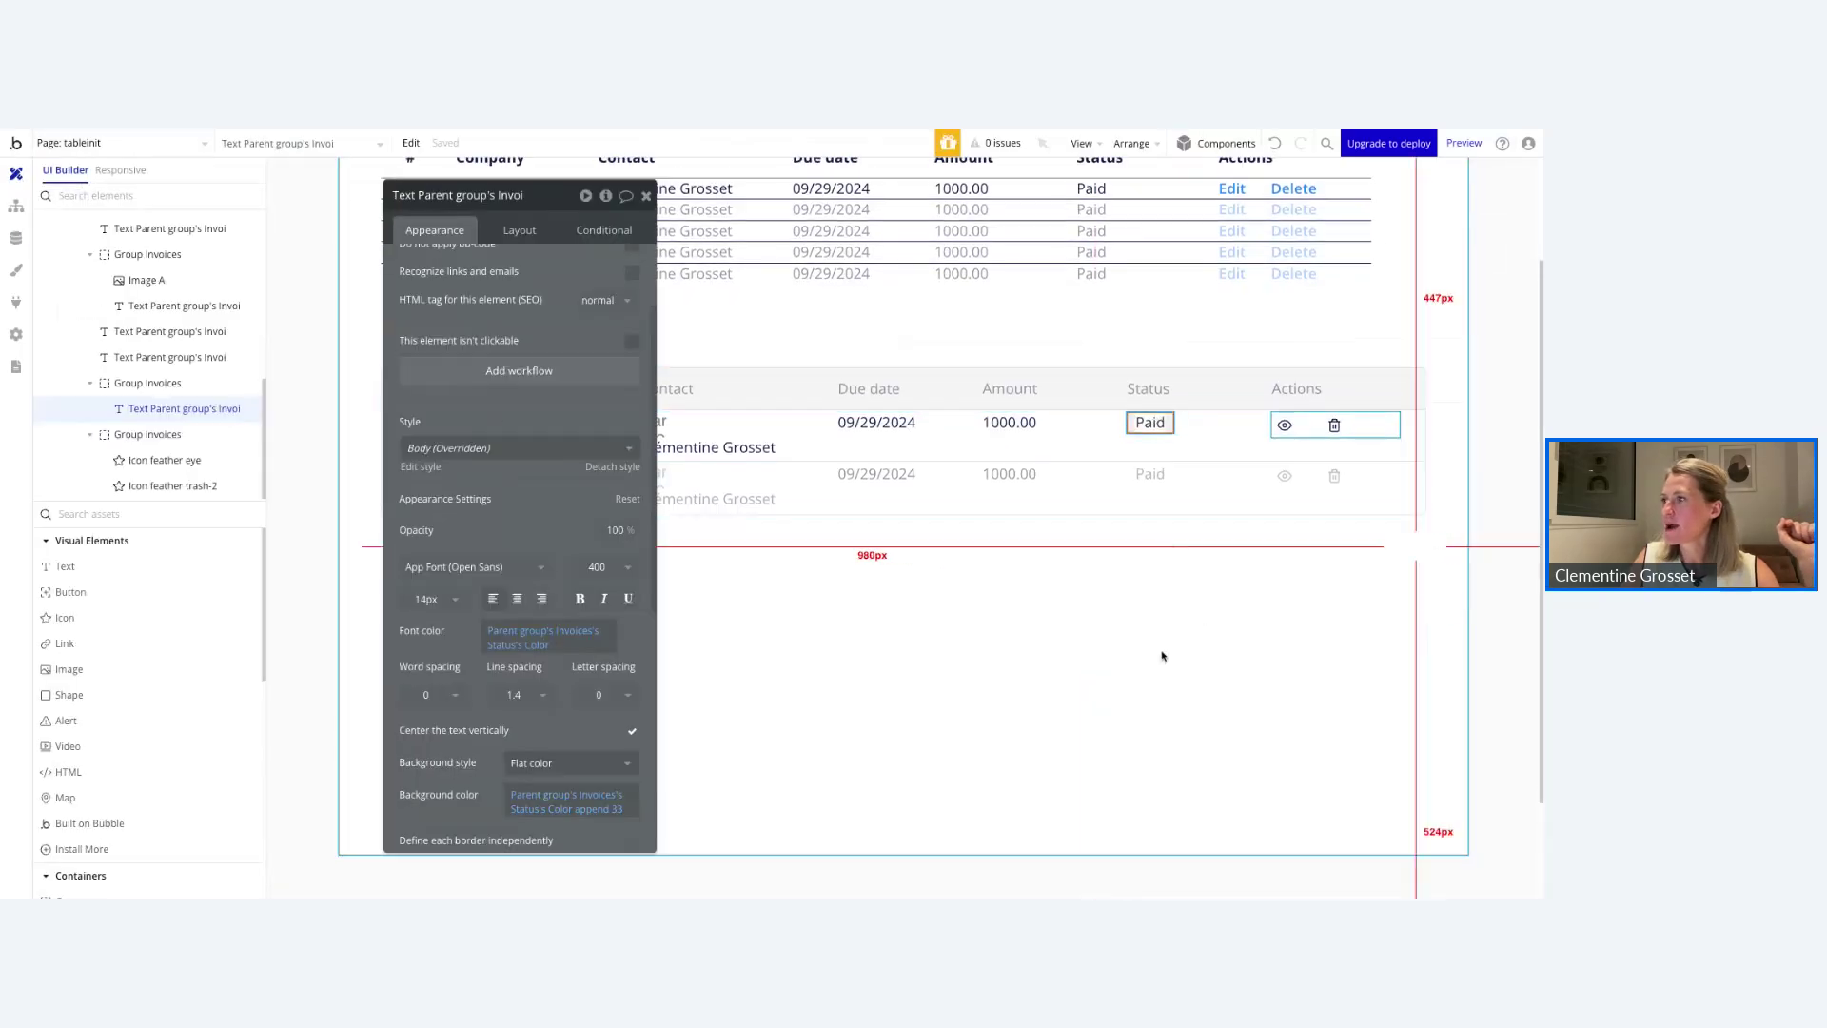
# Set the font color of the original table's Status text to the dynamic expression Parent group's Invoices's Status's Color.
pyautogui.click(1095, 338)
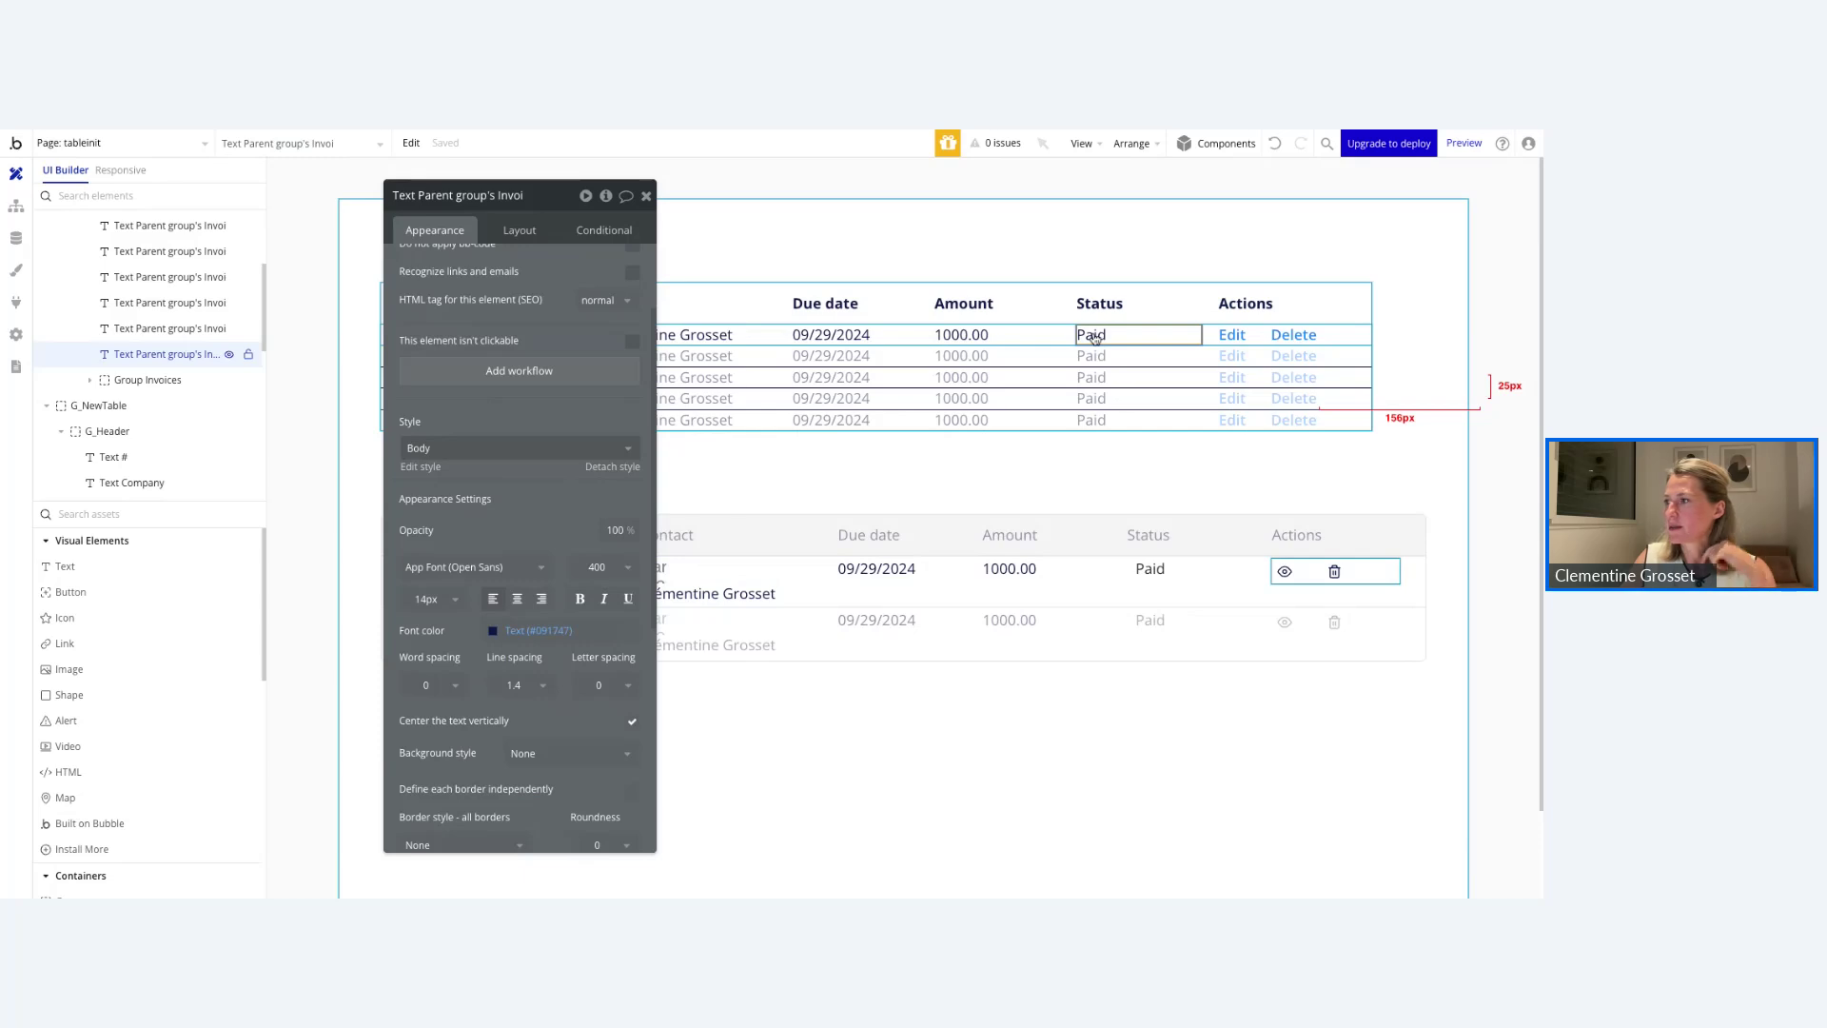
pyautogui.click(589, 632)
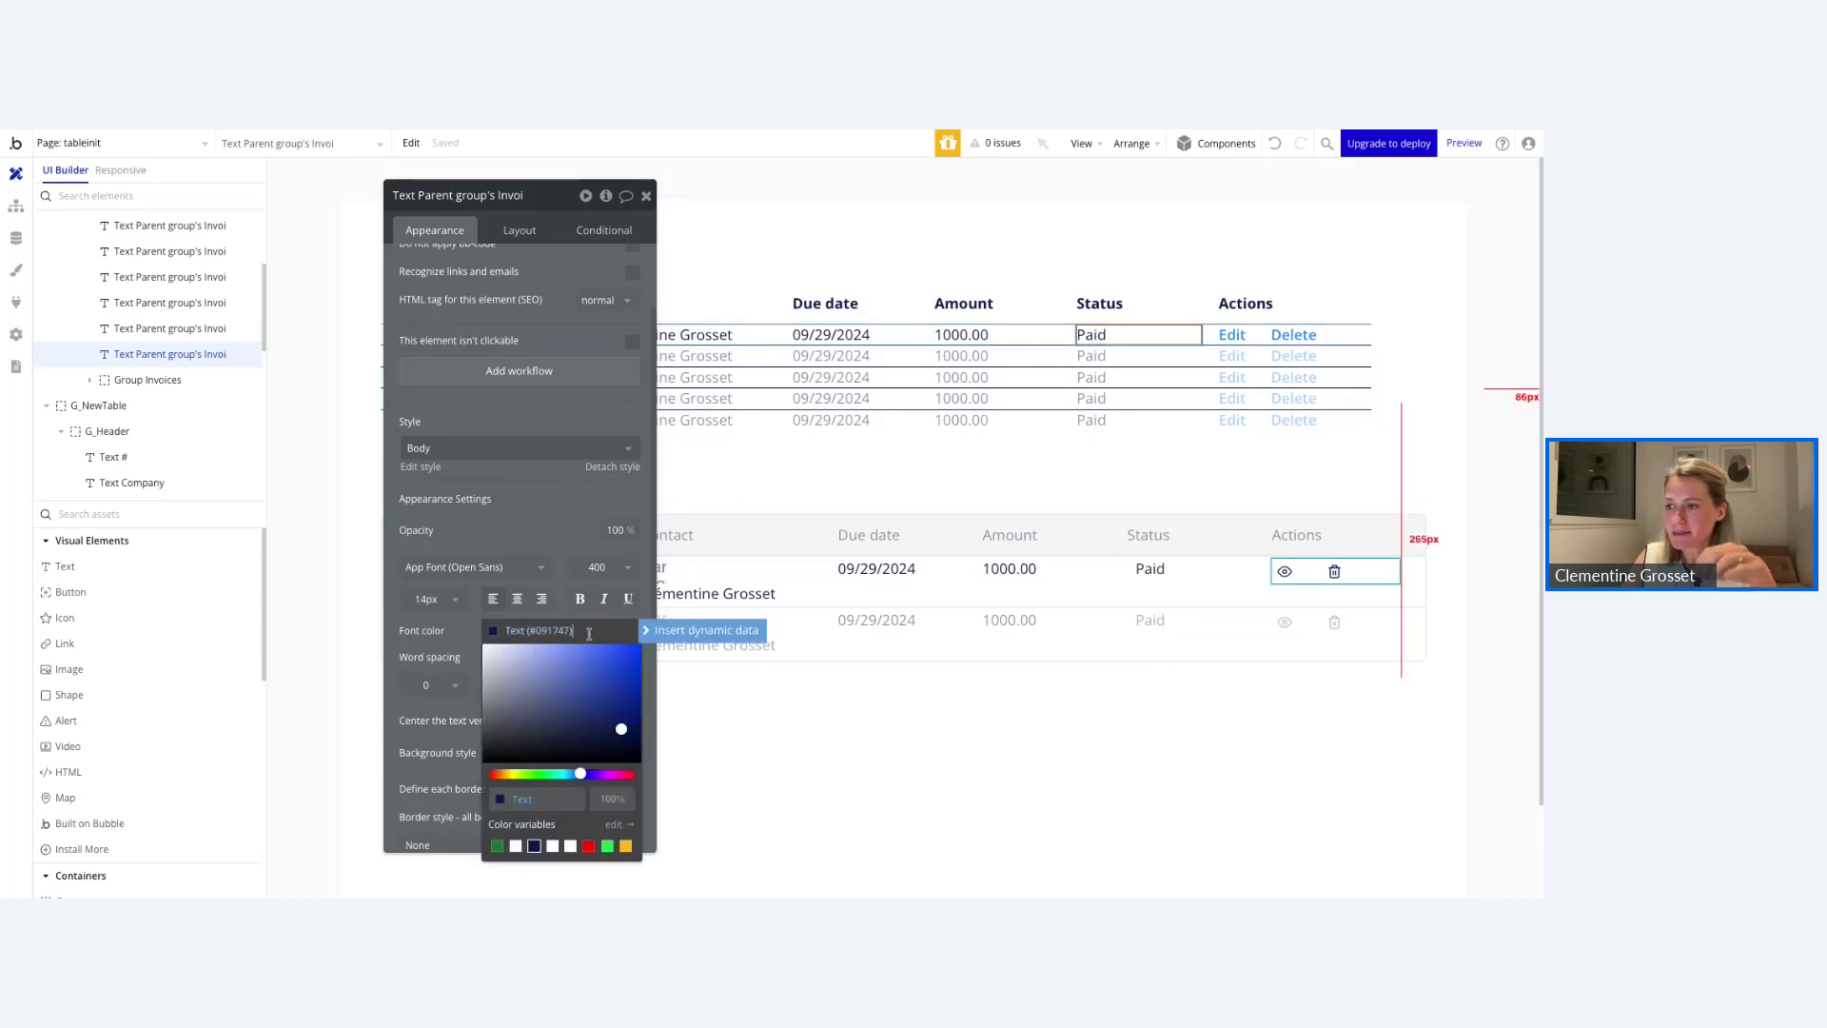
pyautogui.click(594, 631)
pyautogui.click(601, 631)
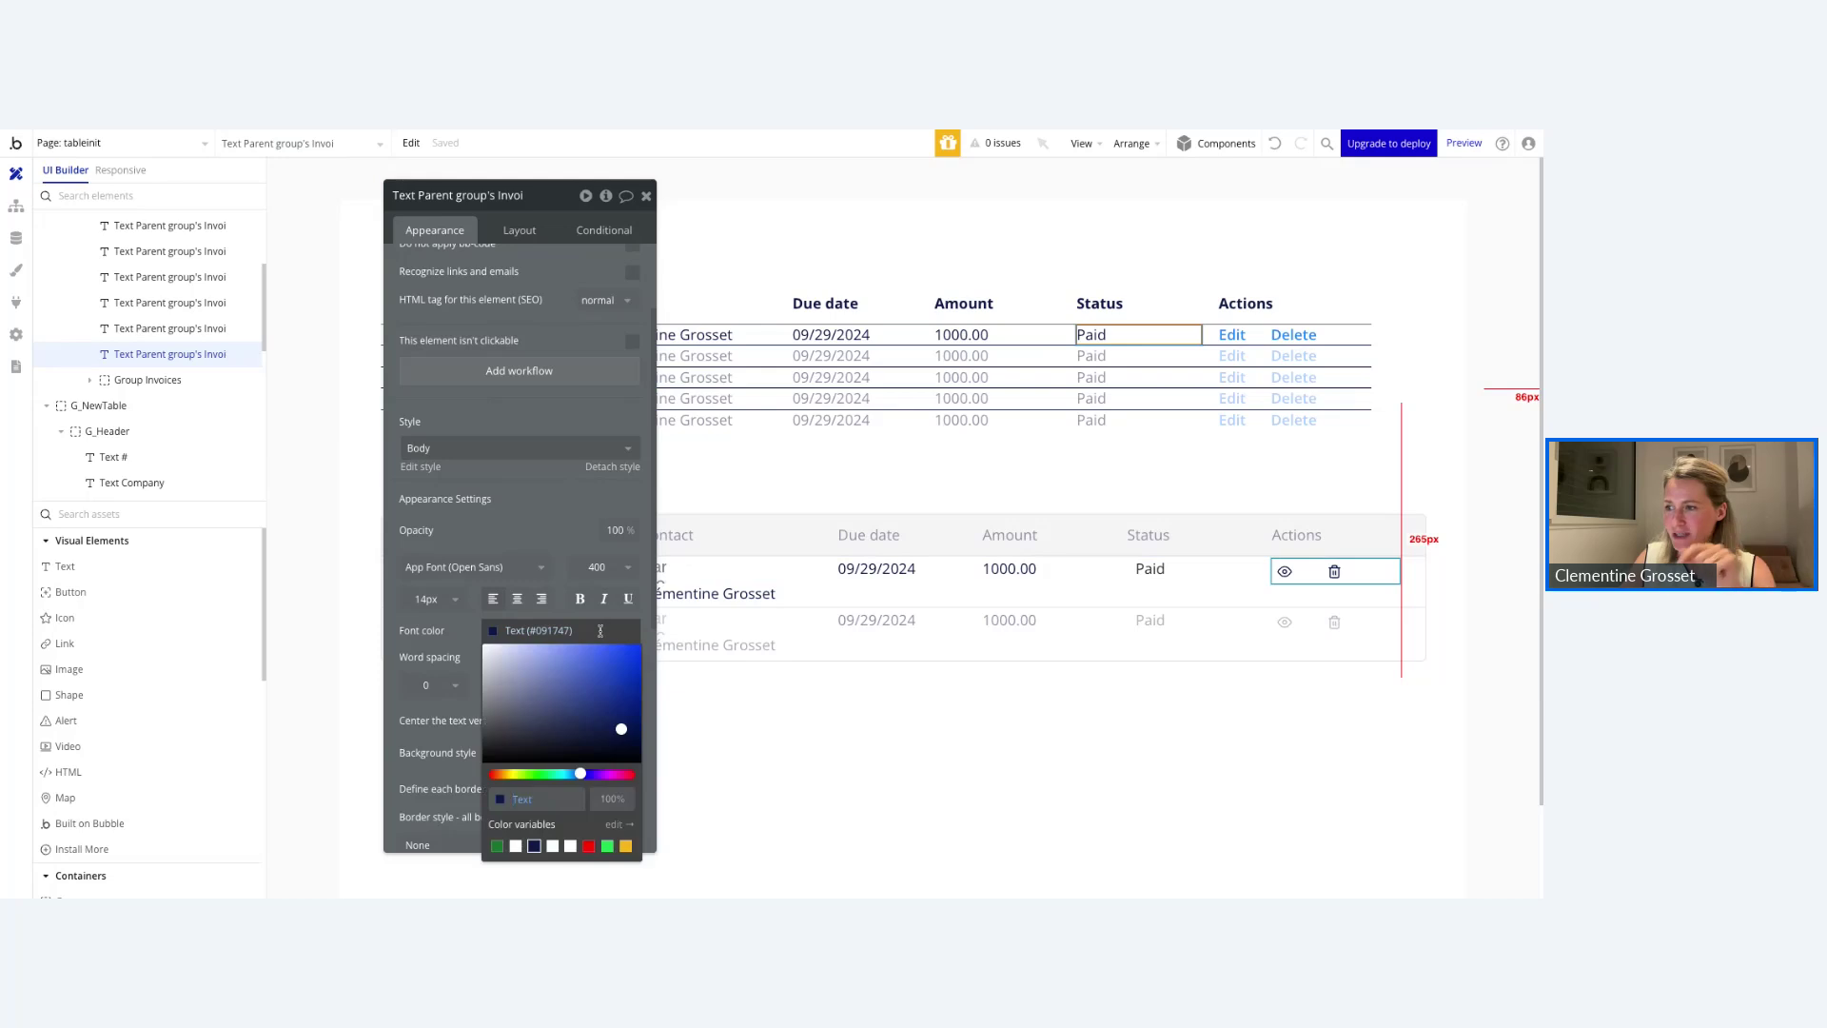
pyautogui.click(599, 629)
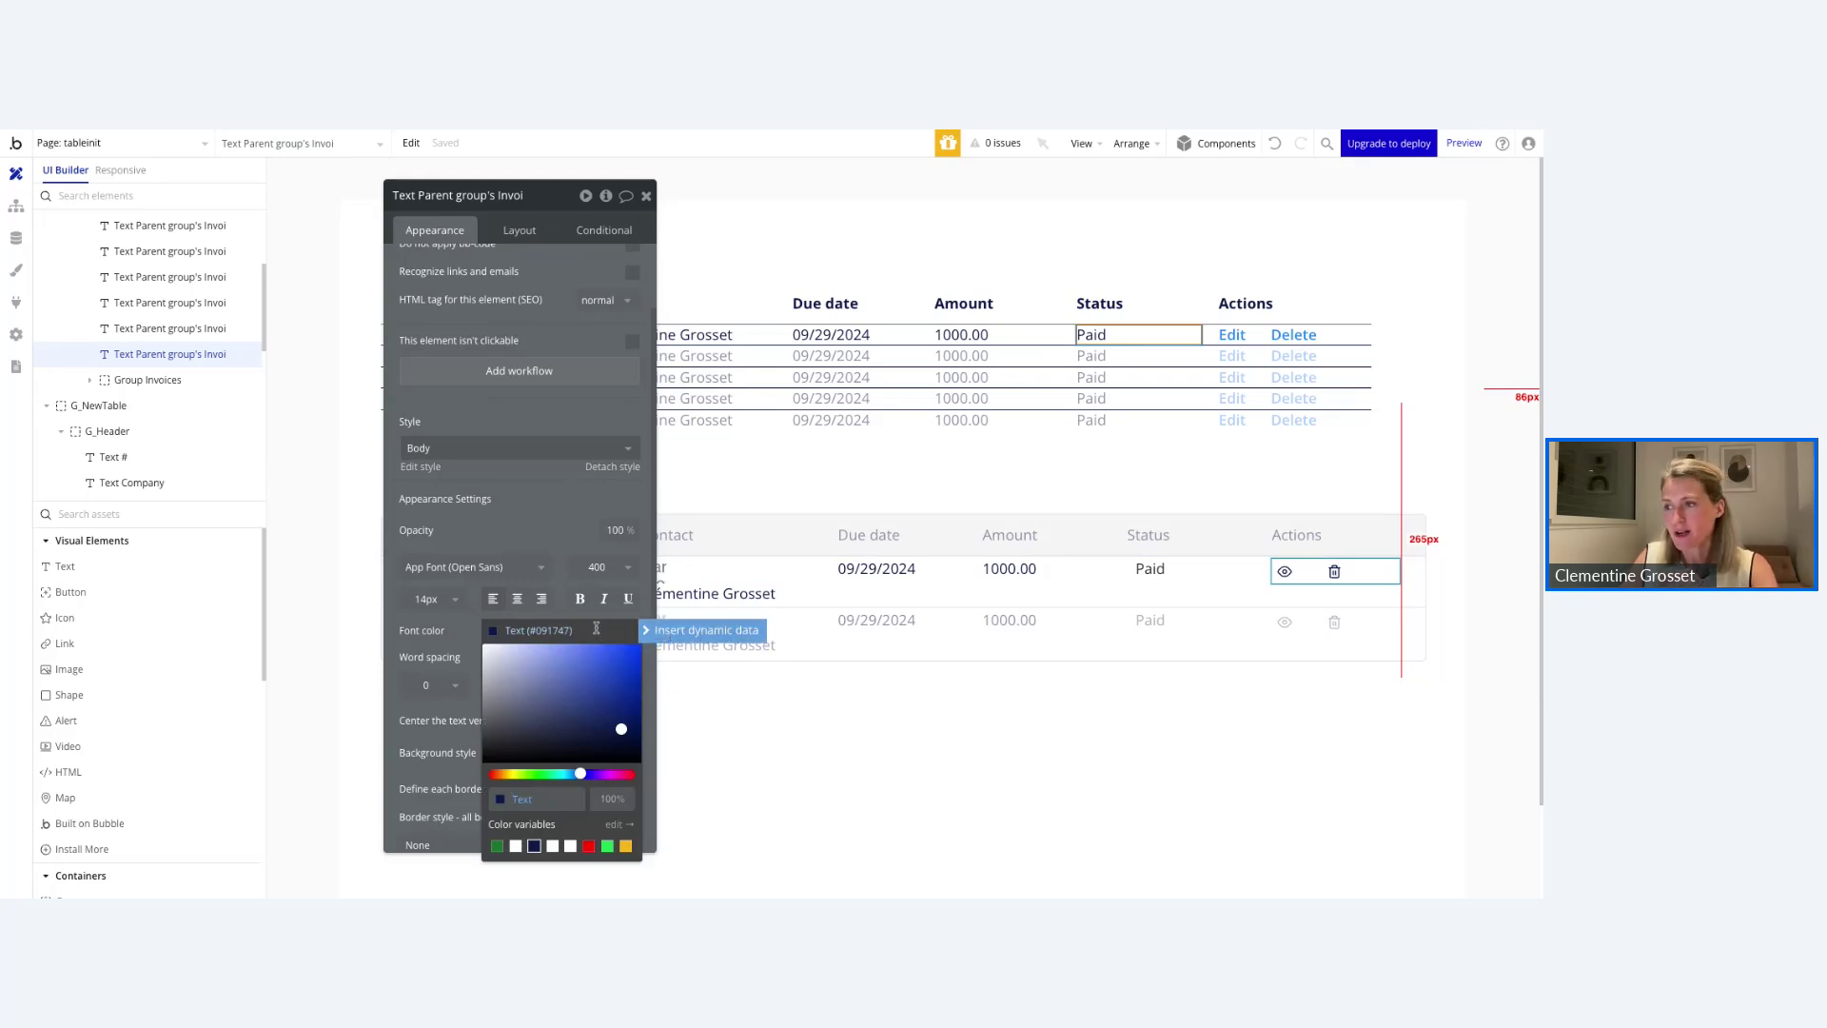
pyautogui.click(691, 630)
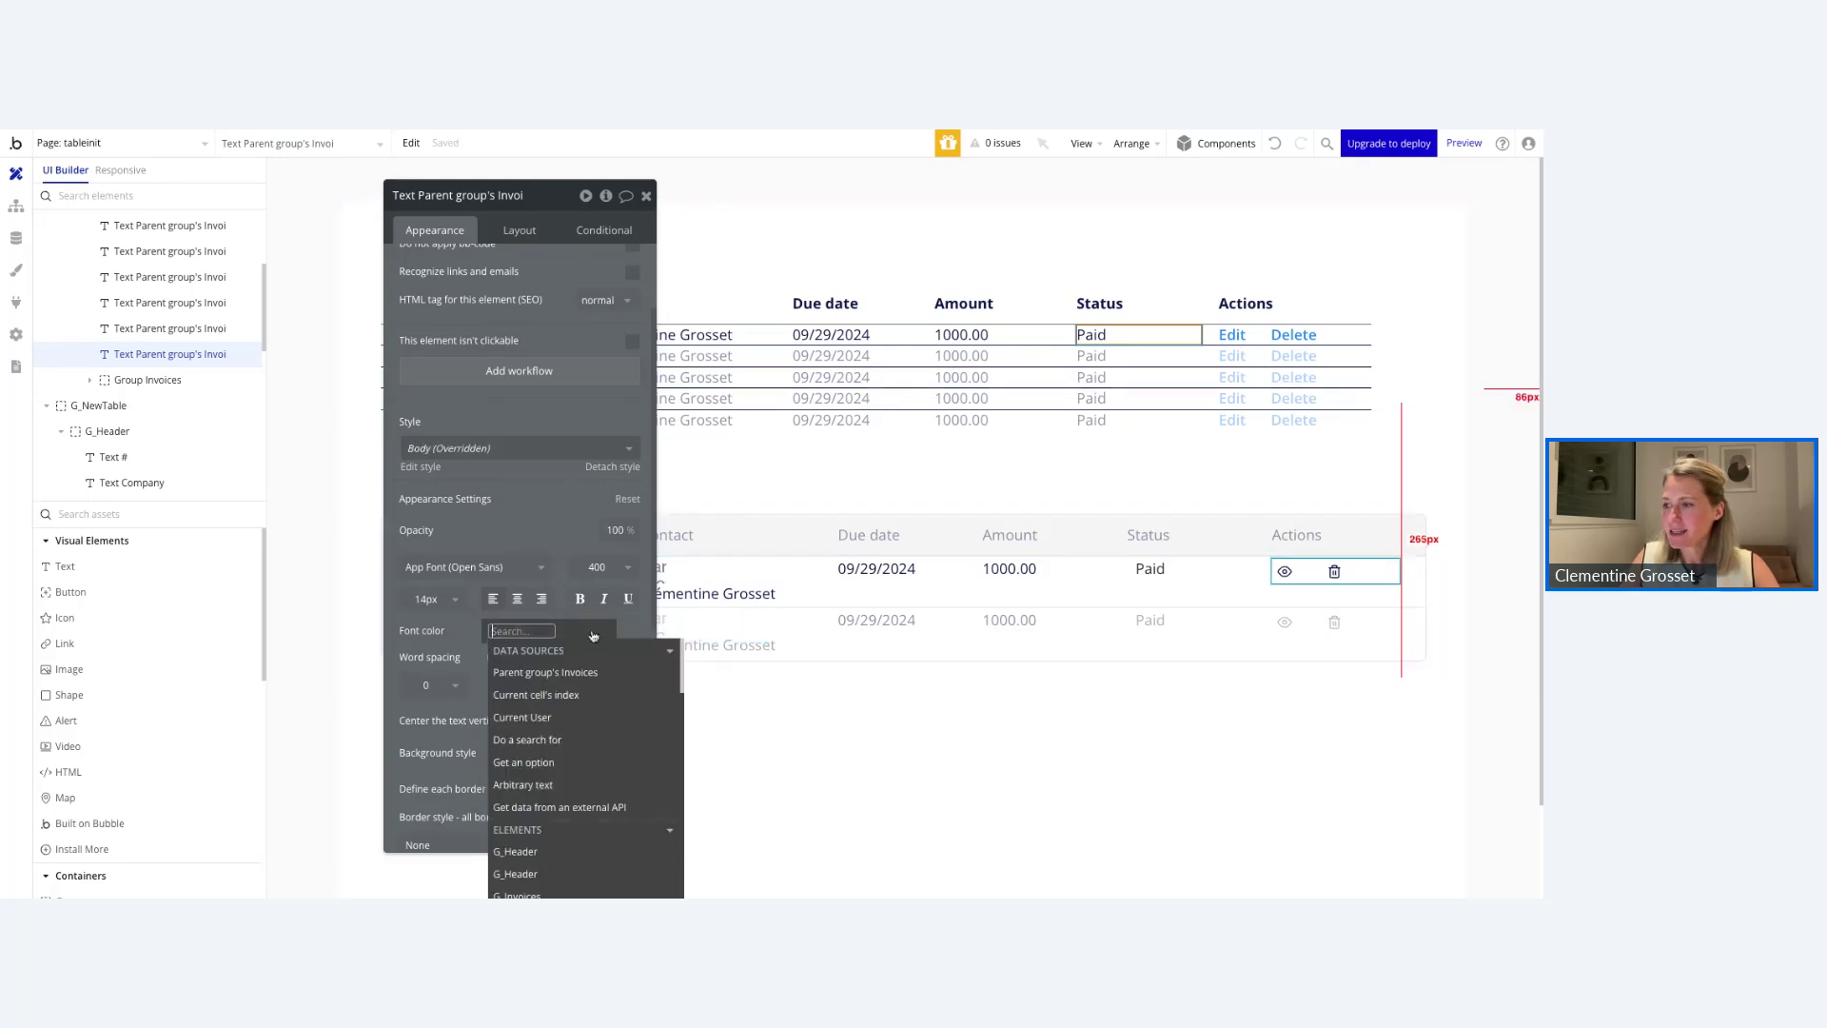
pyautogui.click(552, 672)
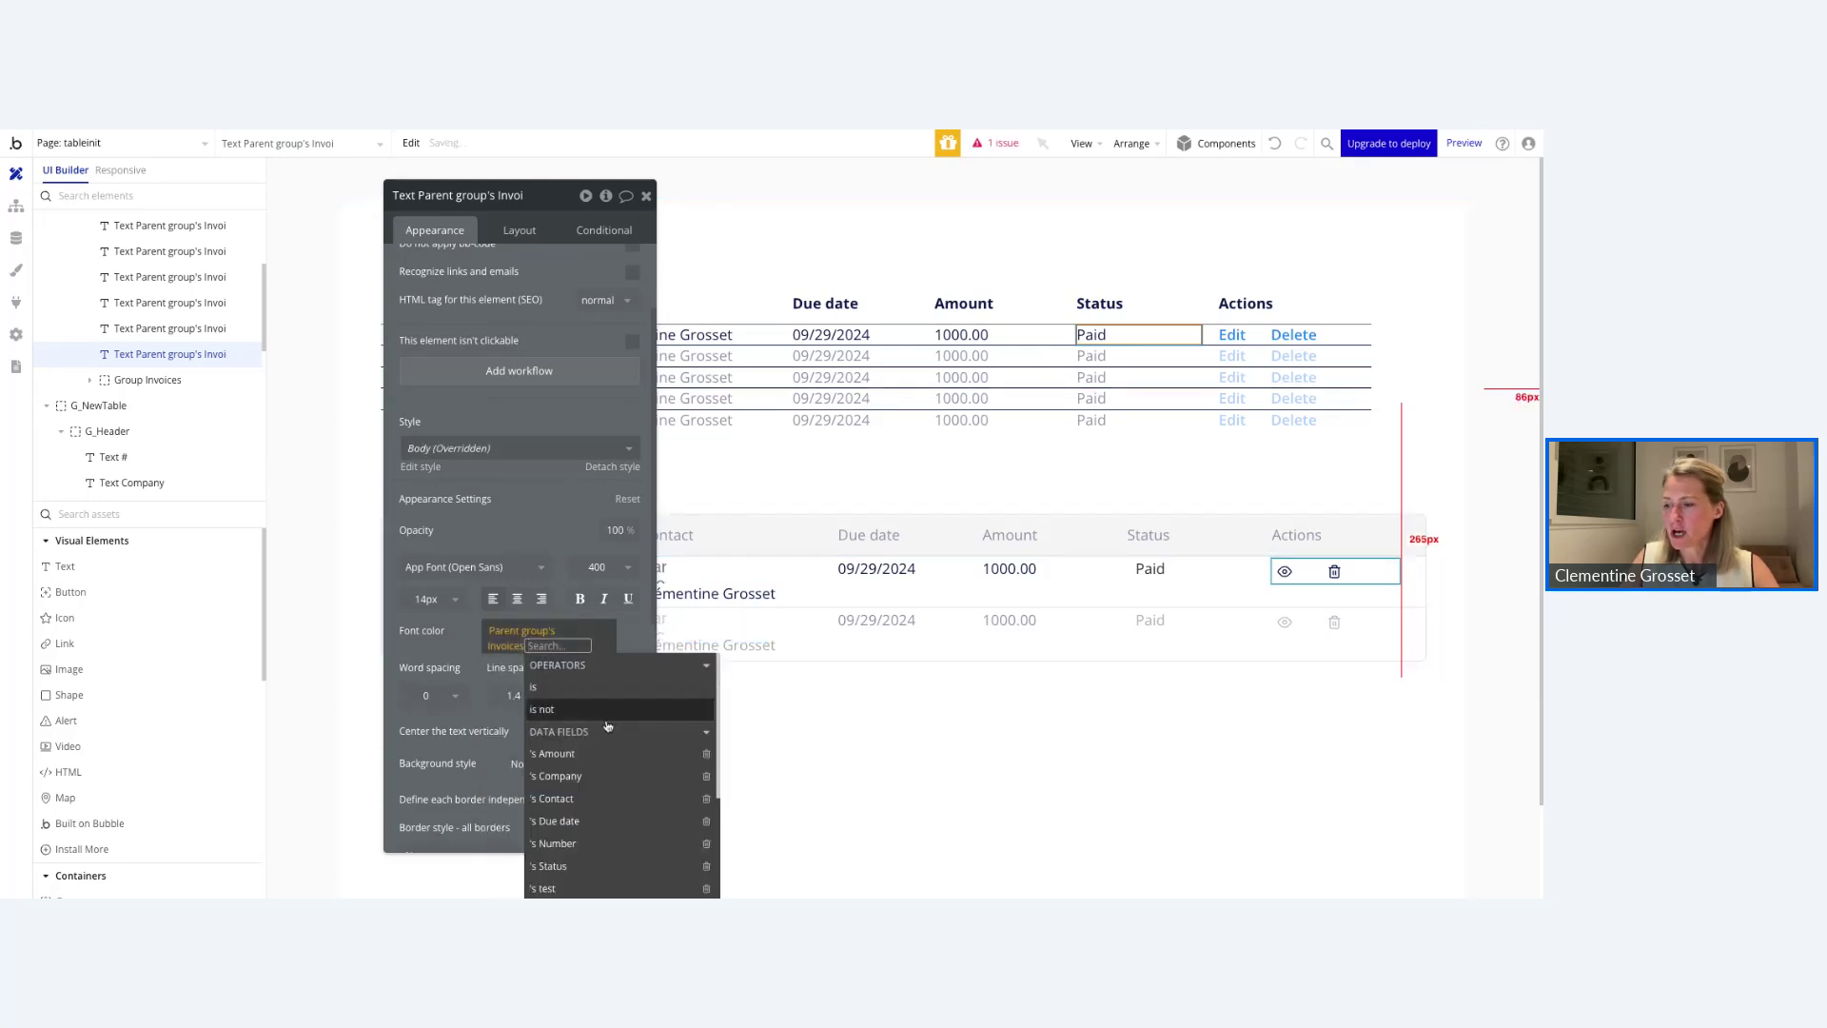
pyautogui.scroll(-1, 613, 783)
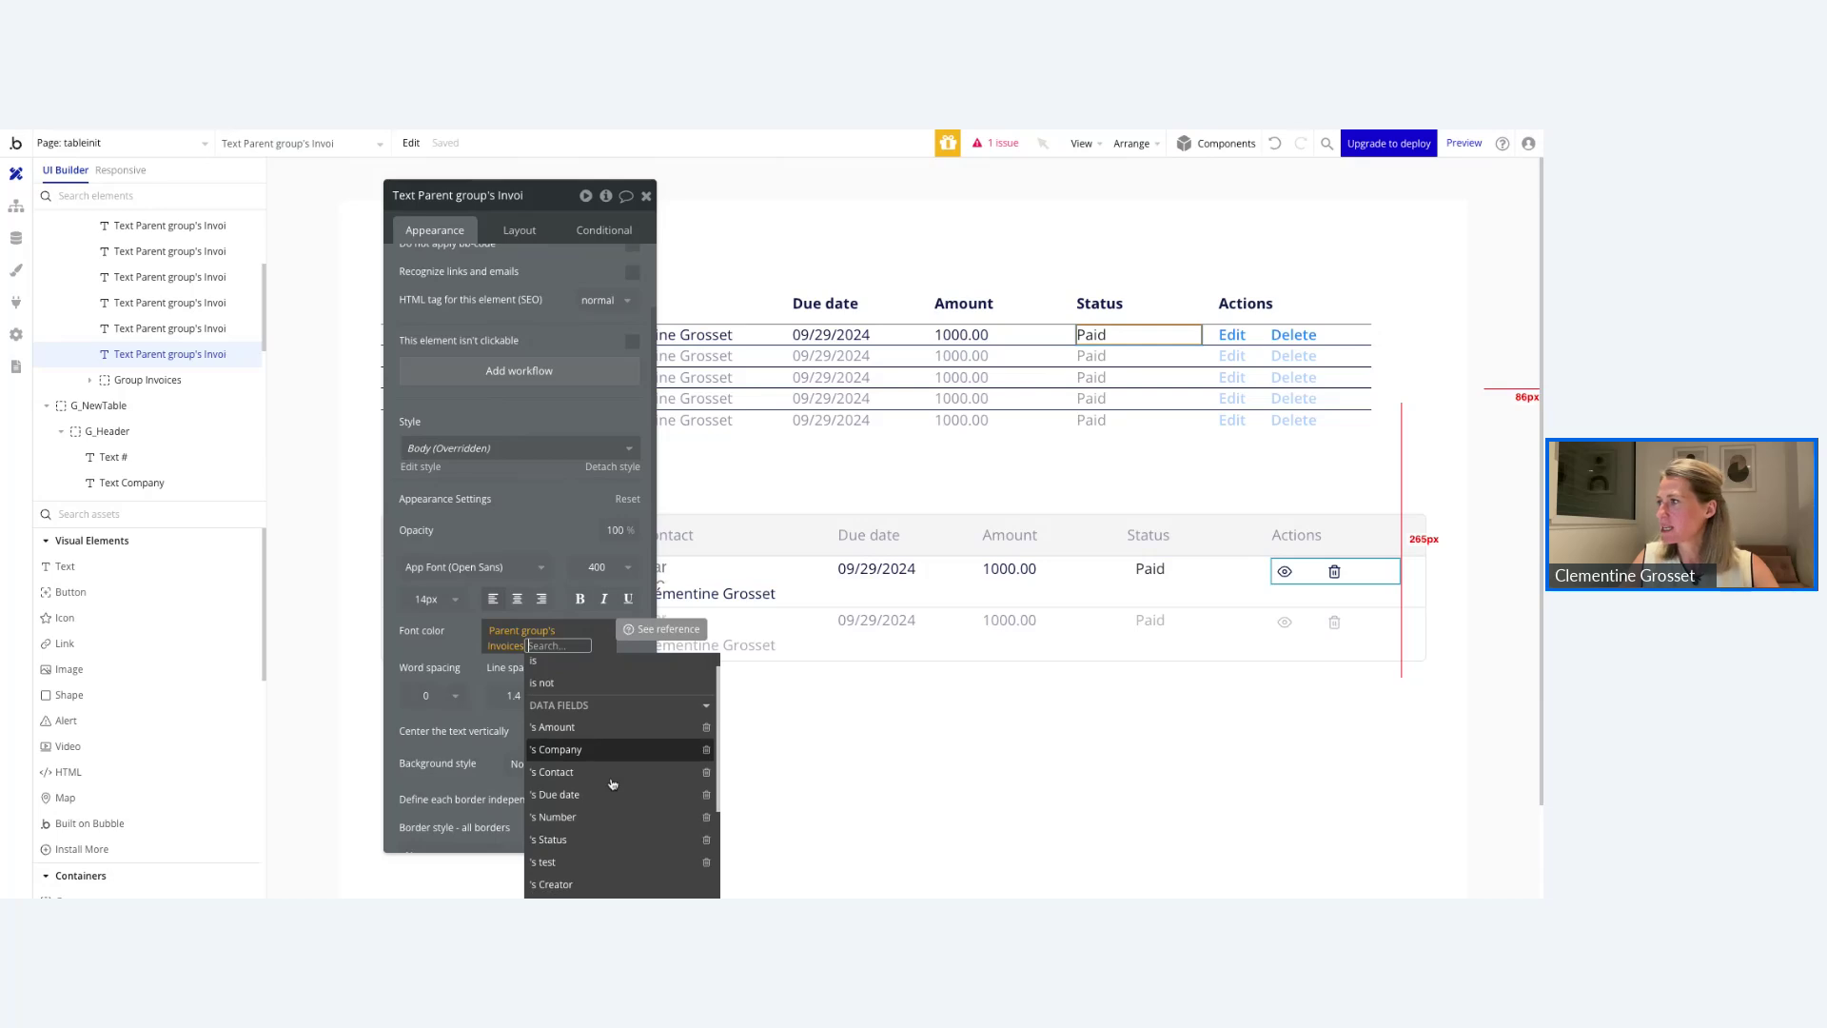
pyautogui.scroll(-1, 613, 783)
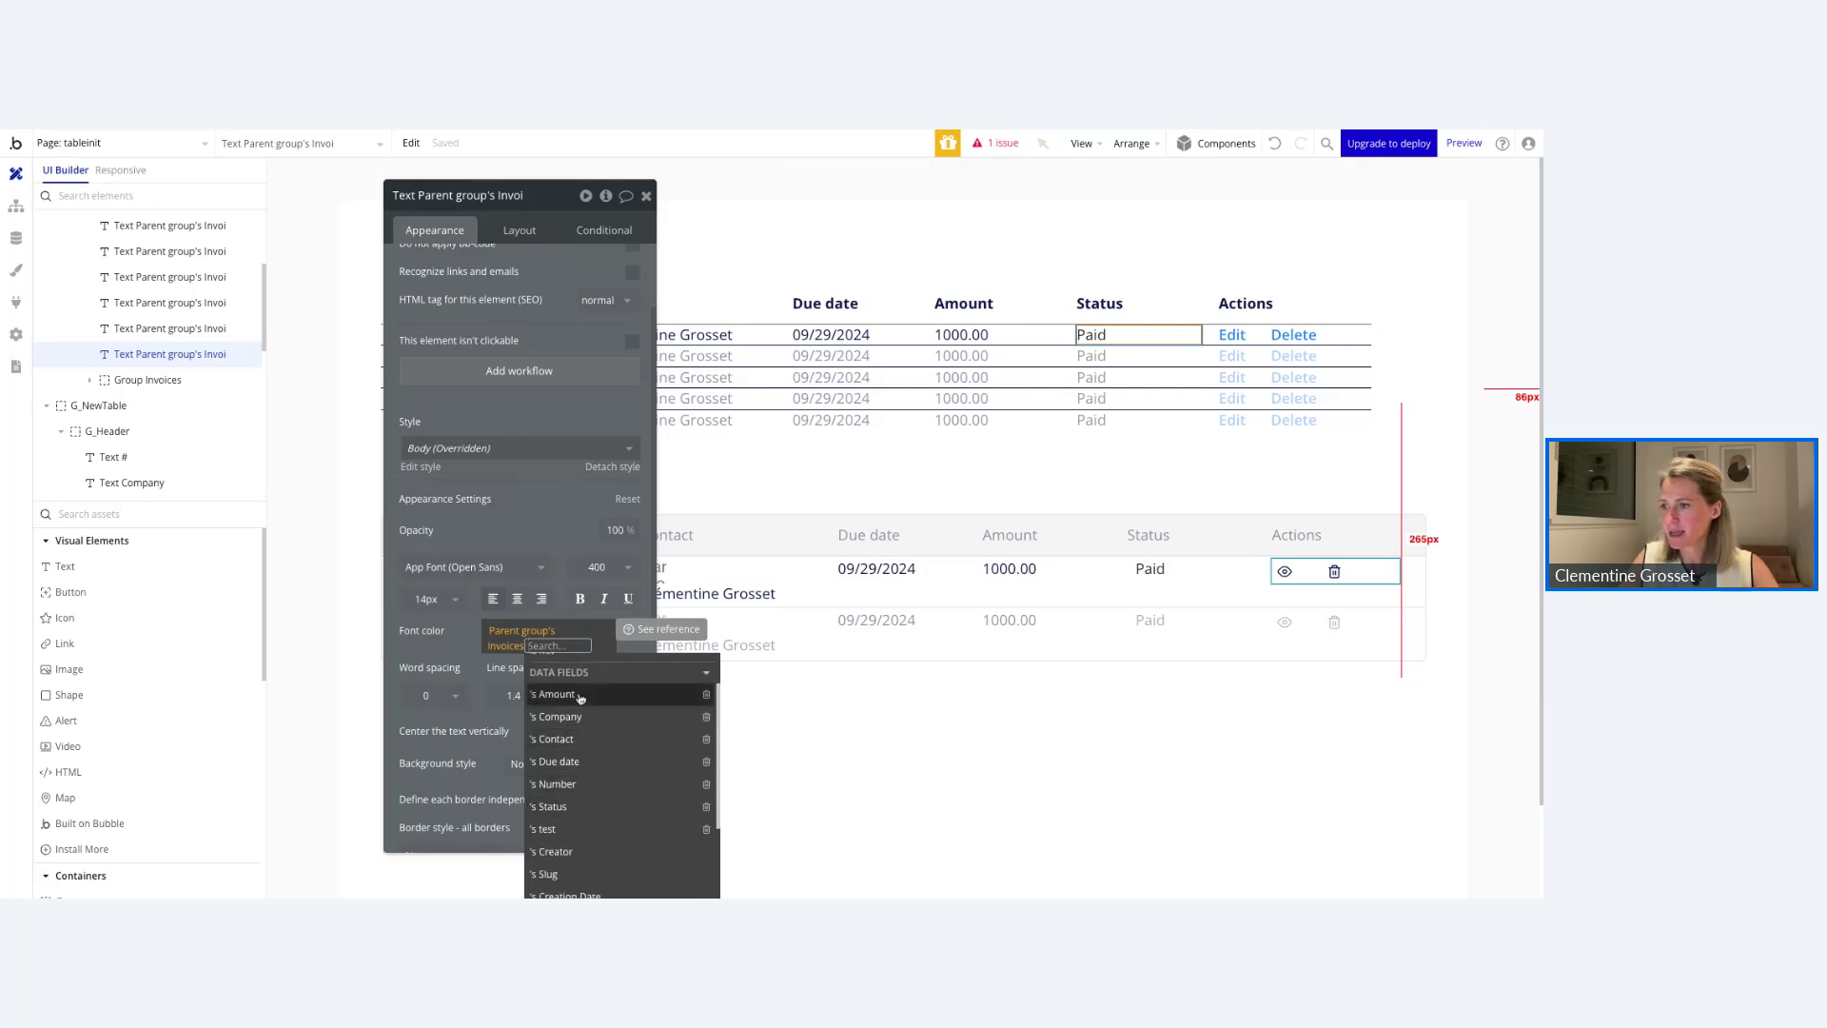
pyautogui.scroll(1, 580, 699)
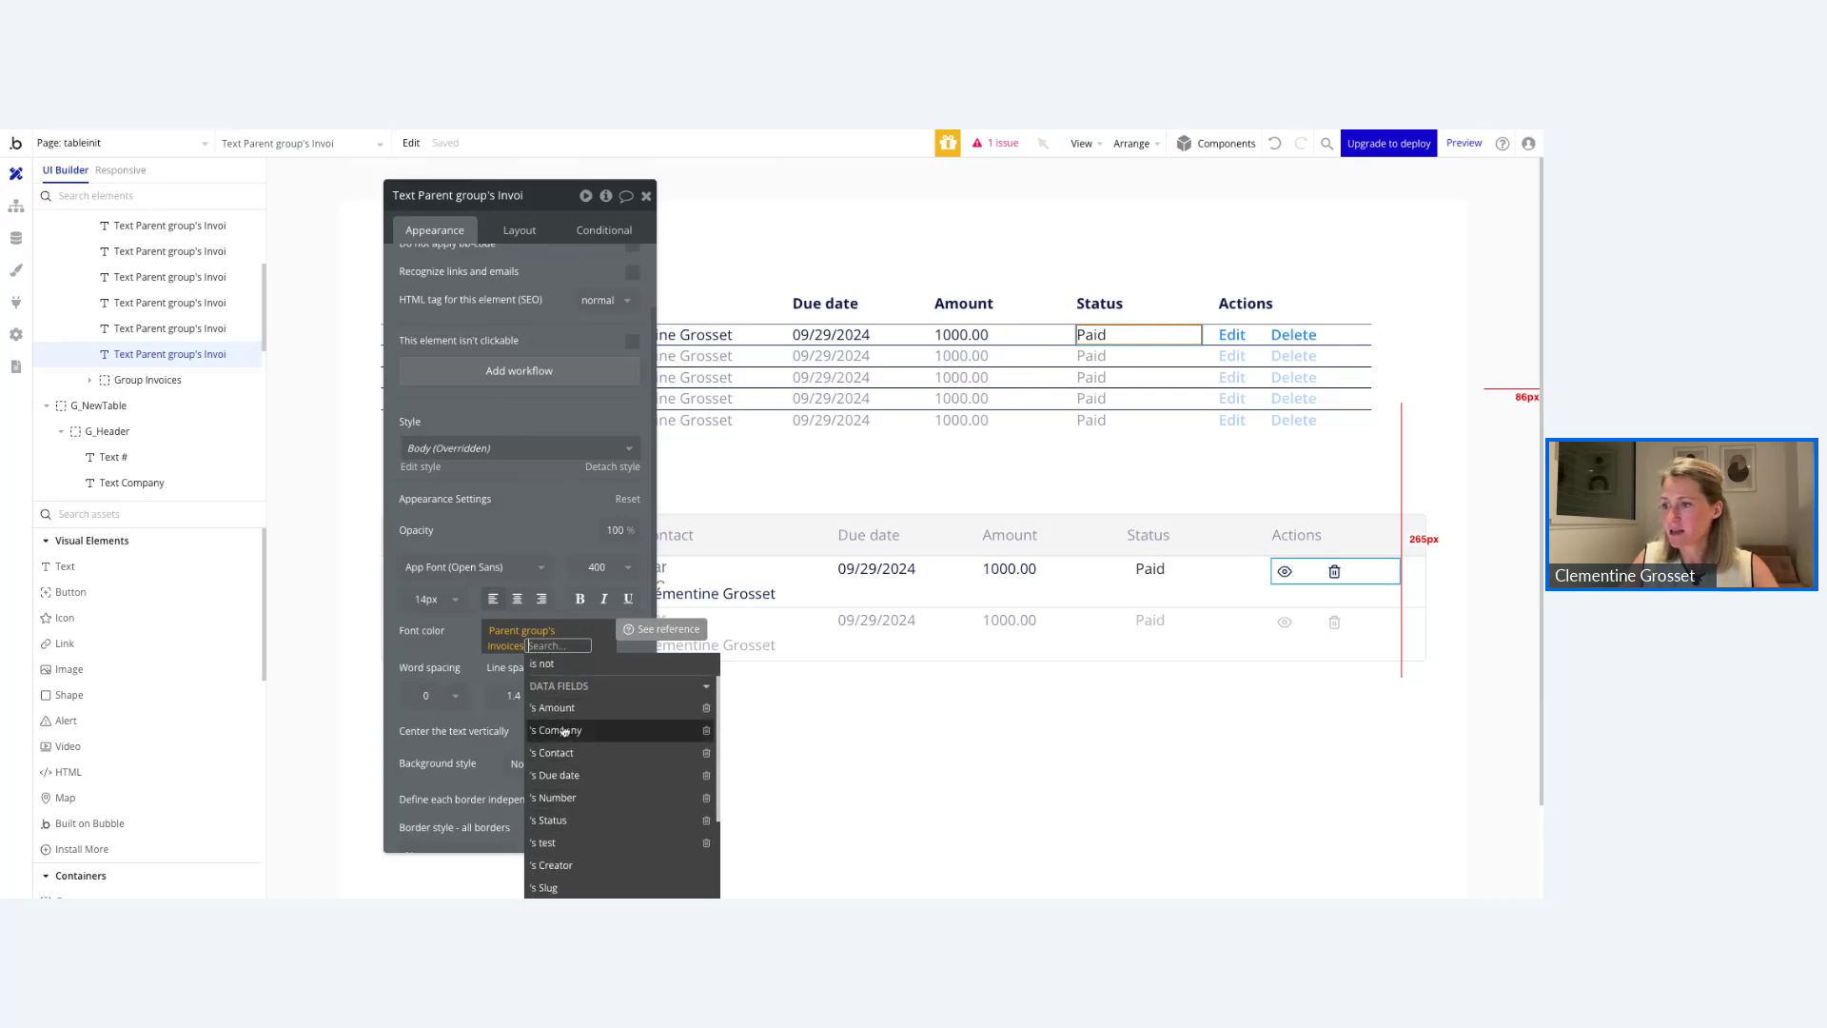
pyautogui.click(576, 822)
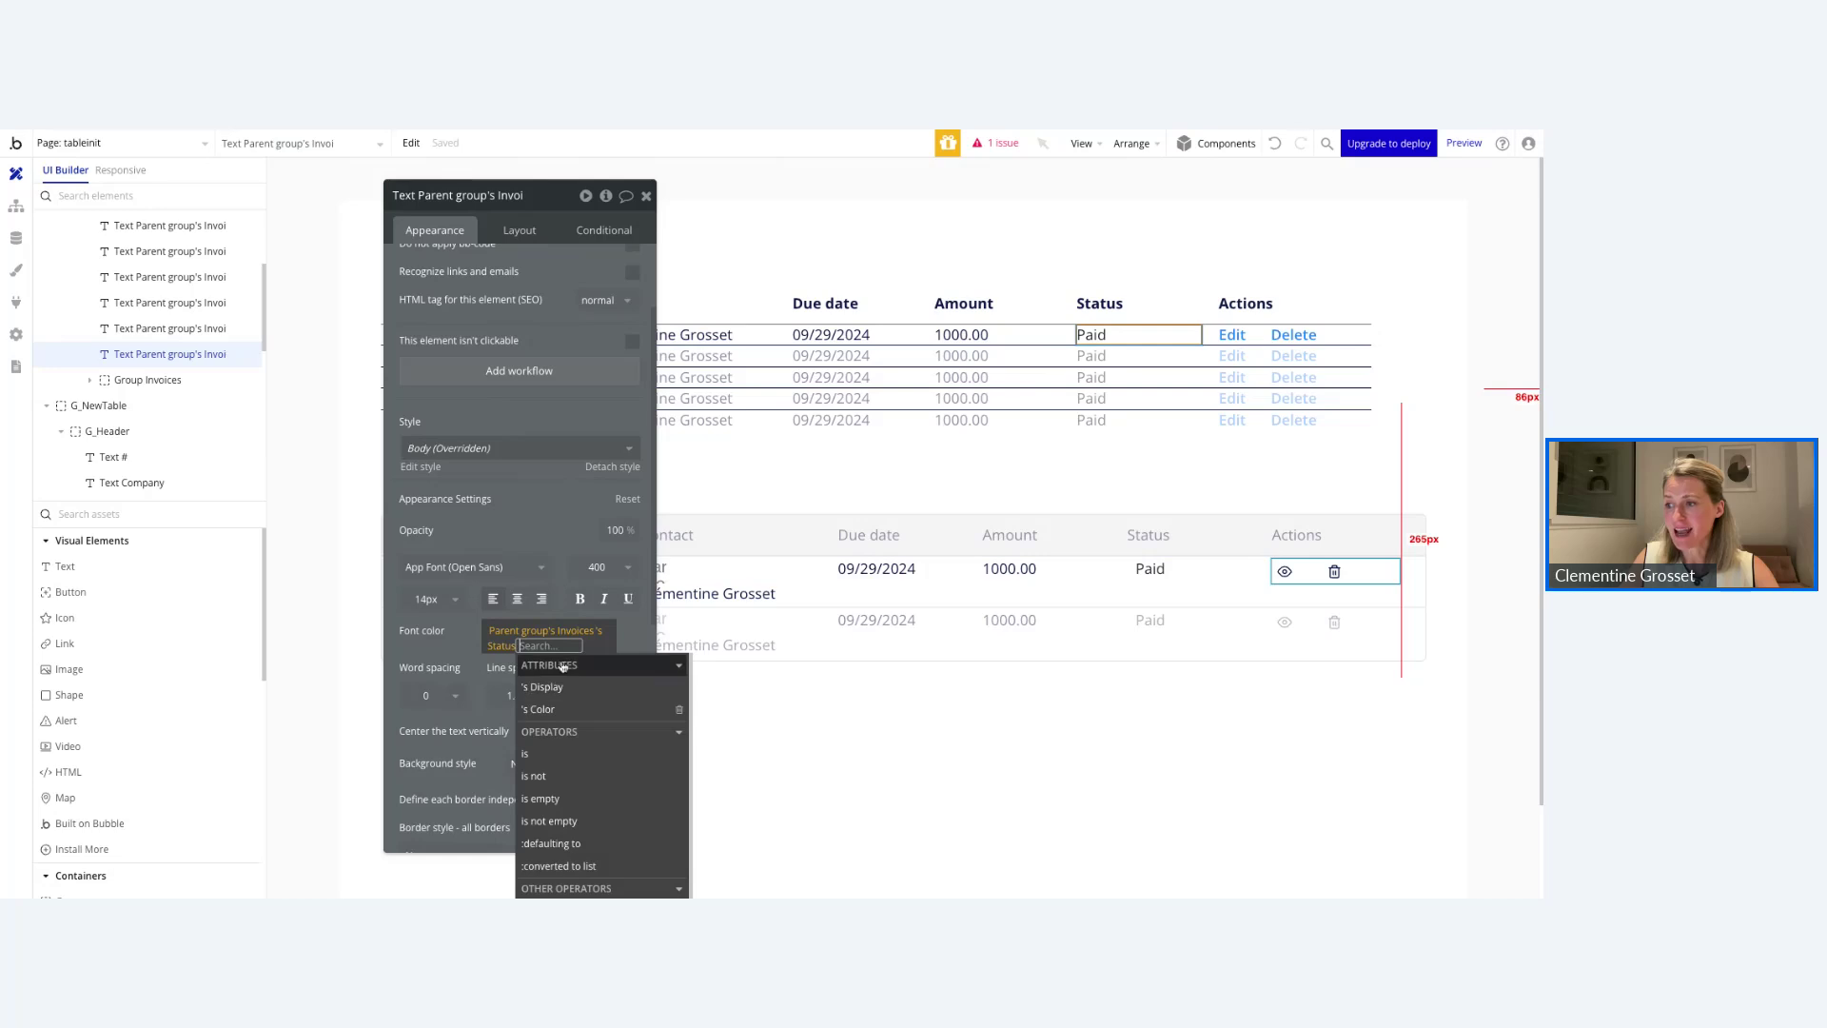
pyautogui.click(549, 710)
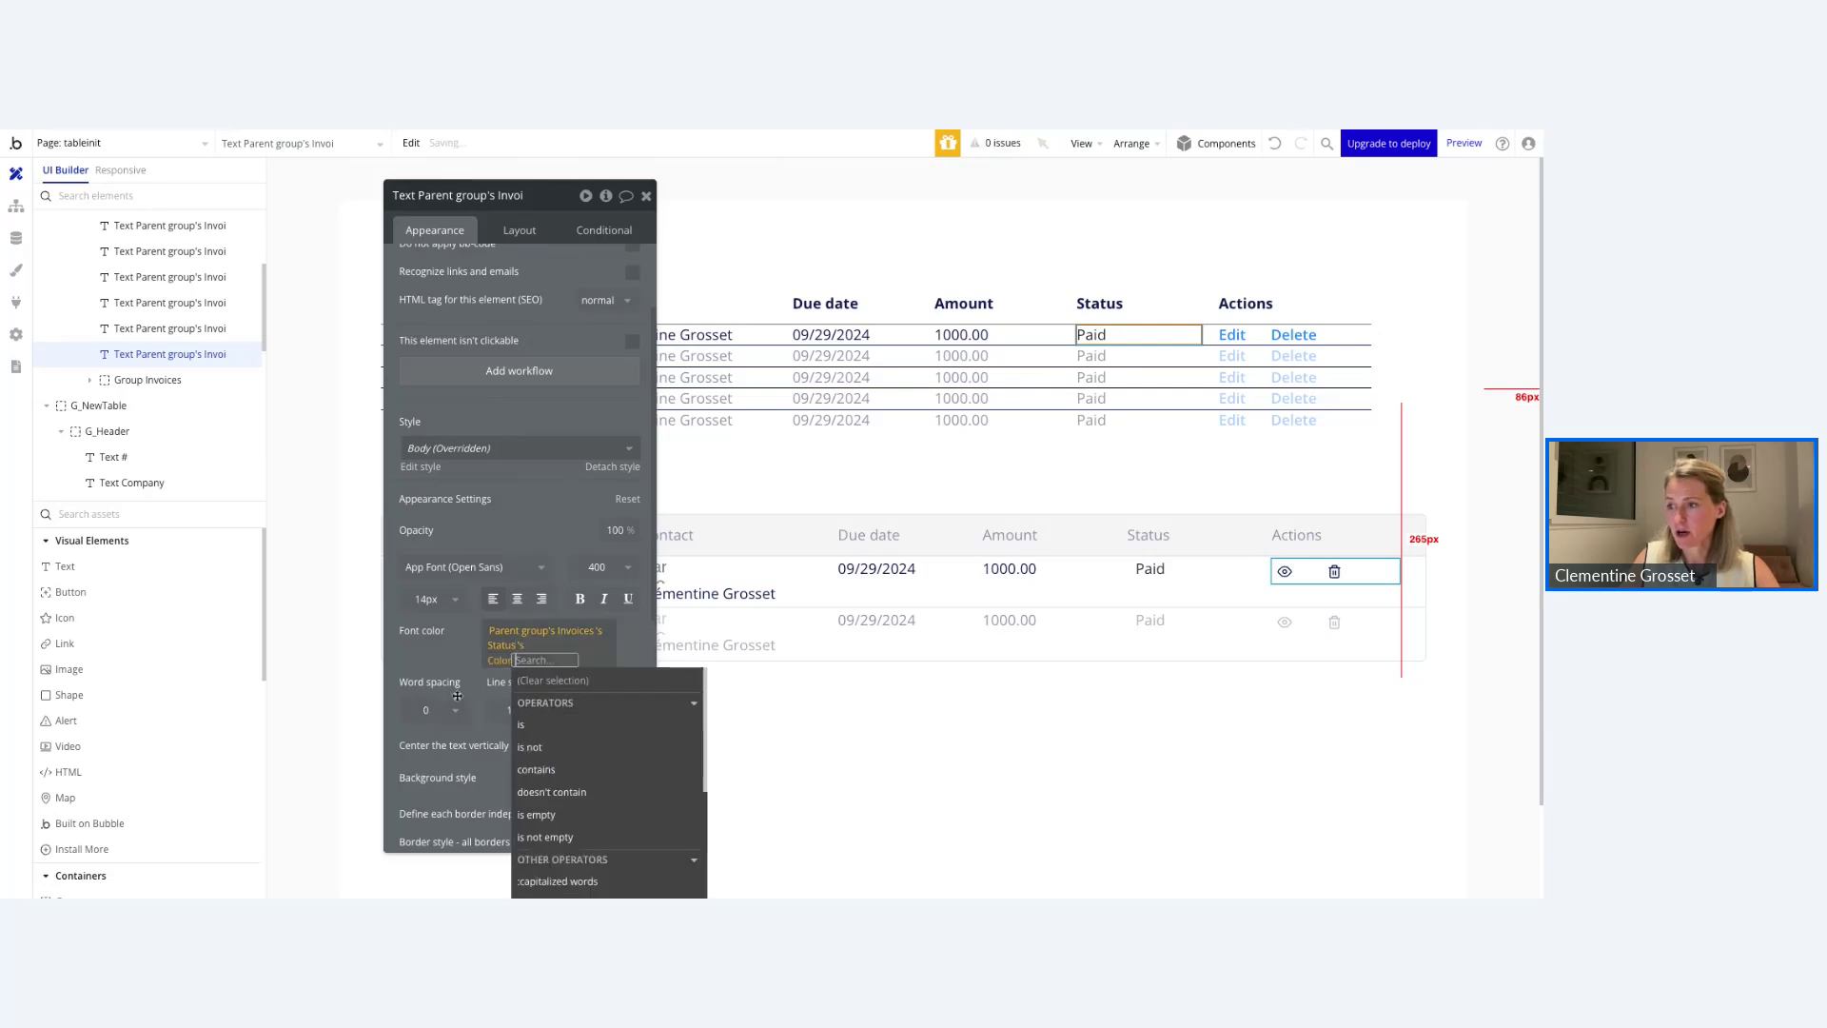
pyautogui.click(456, 649)
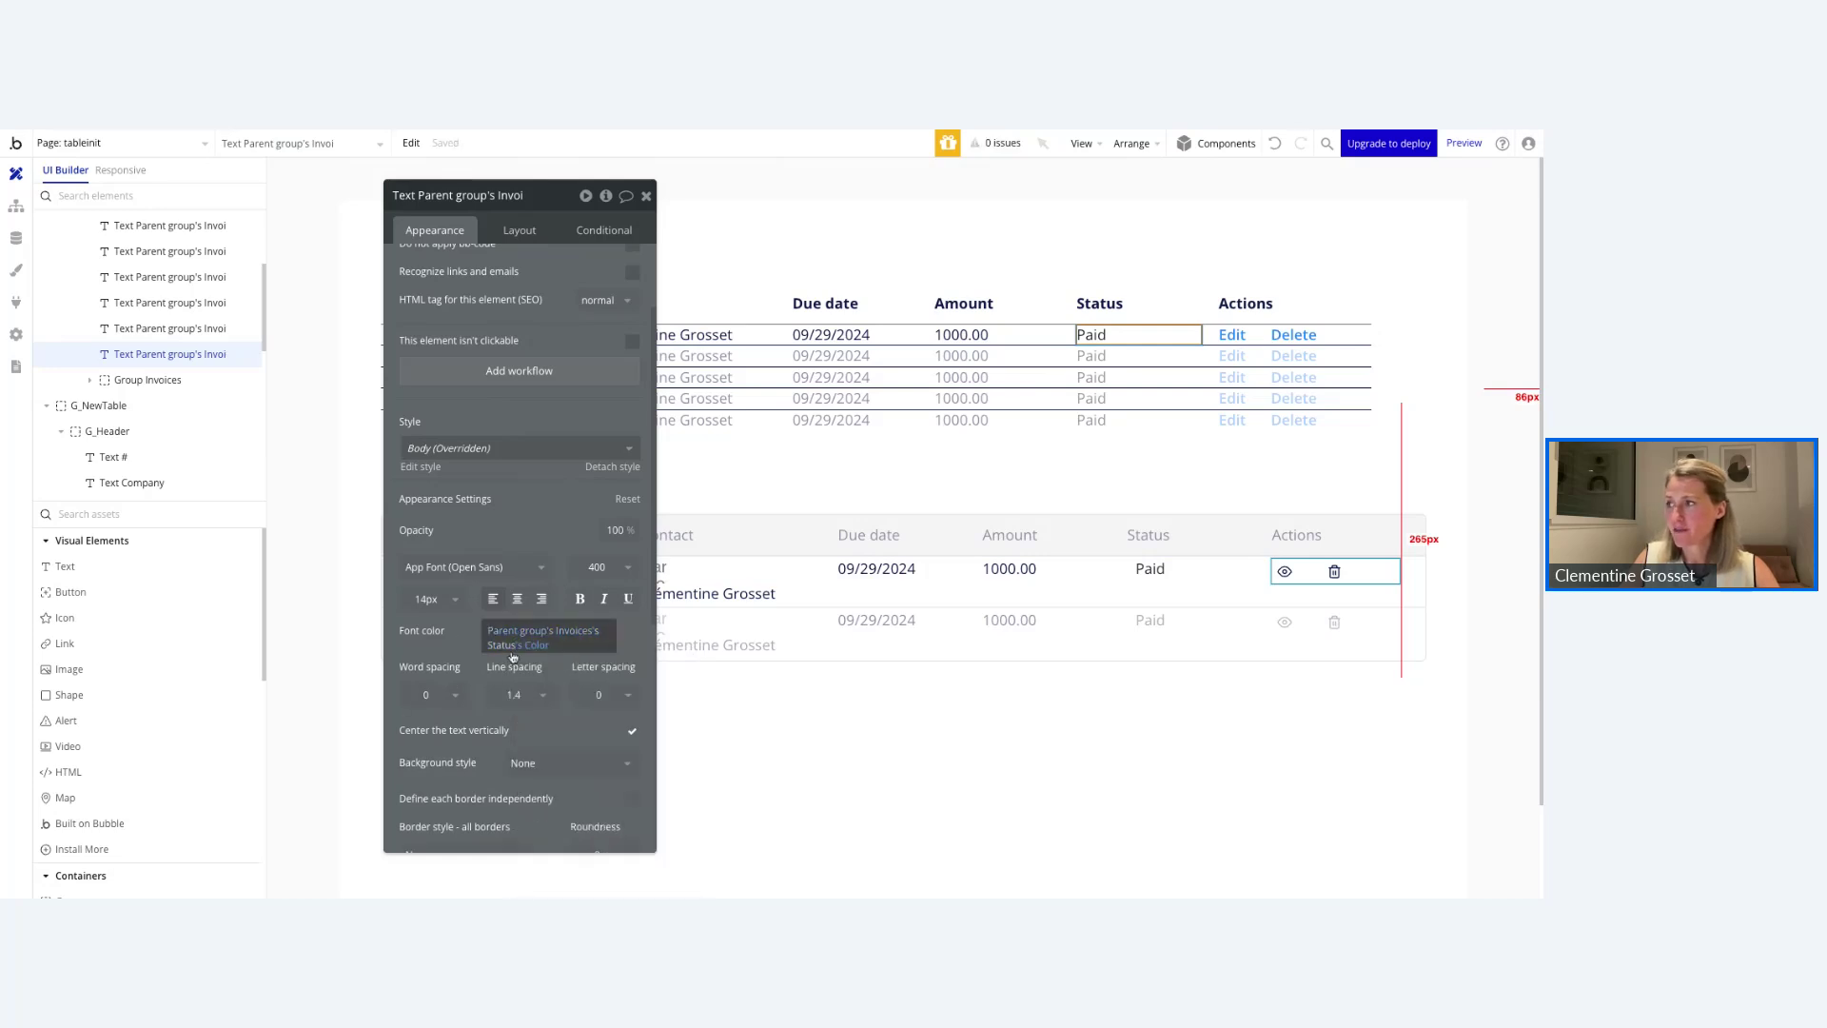
# Reload the preview page to check the original table's status text colors, and return to the page editor.
pyautogui.click(347, 130)
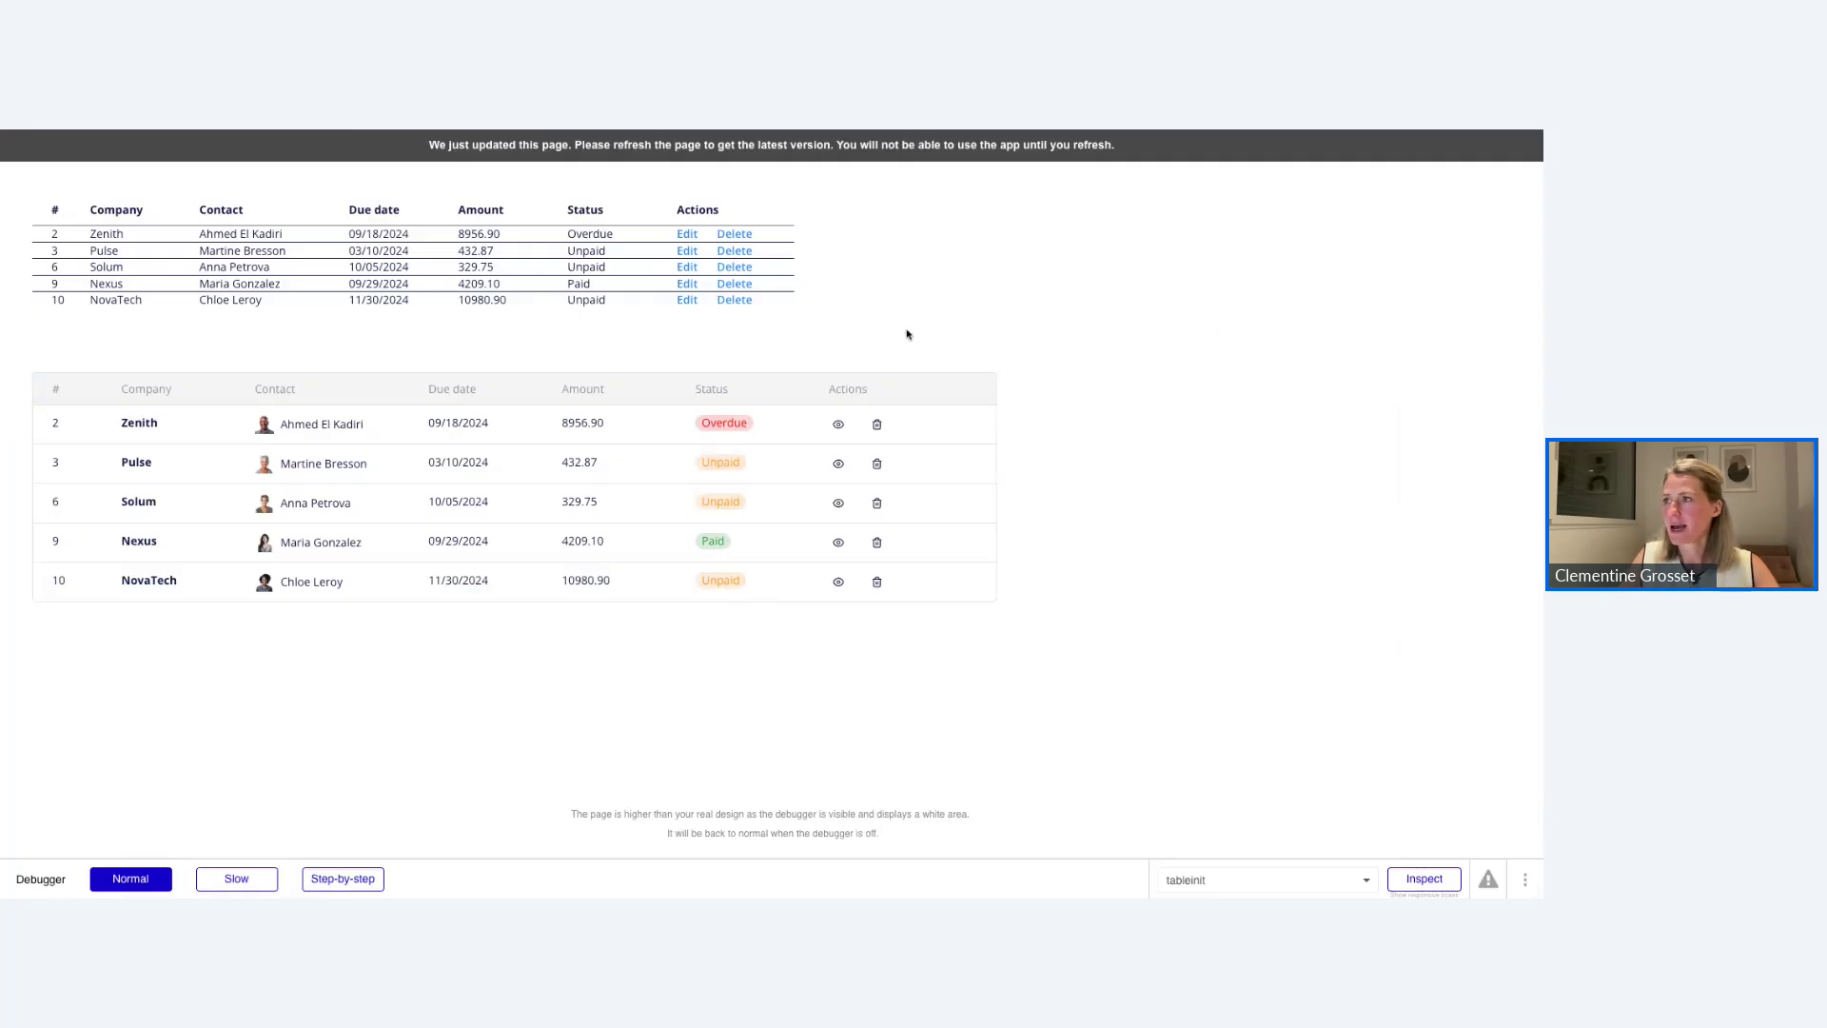
pyautogui.press('super+r')
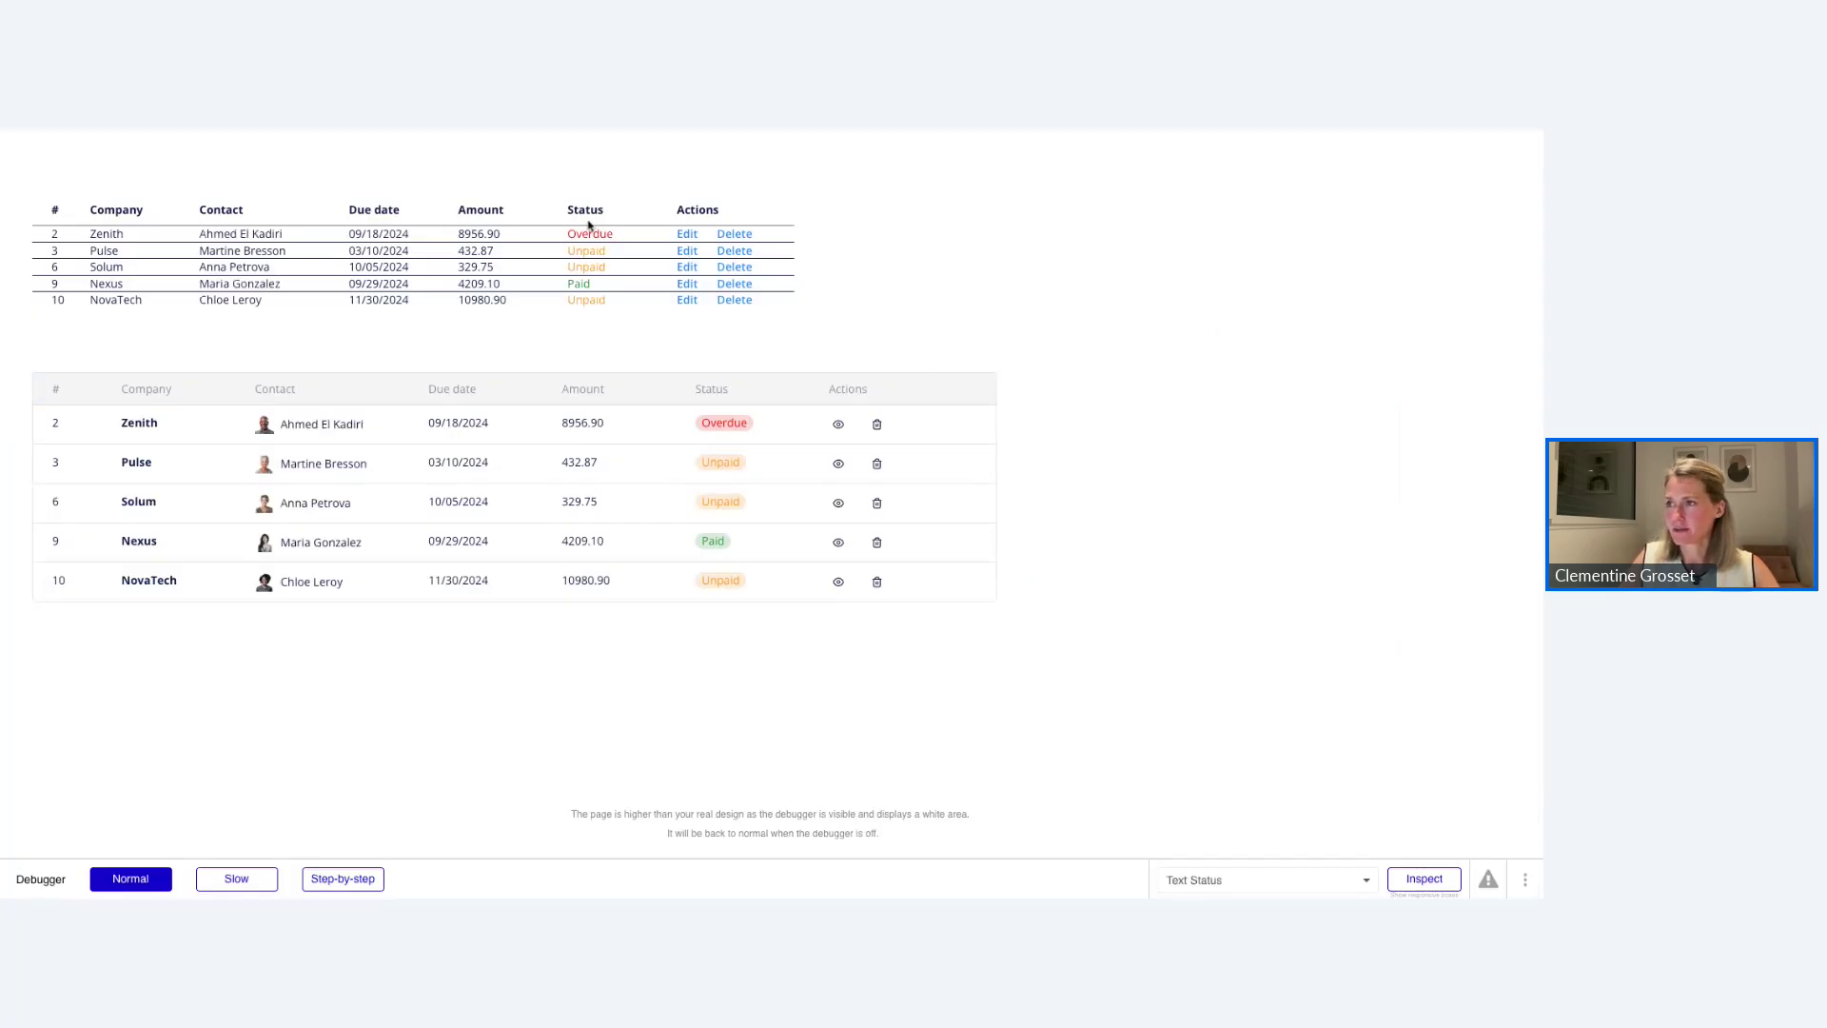
pyautogui.click(293, 128)
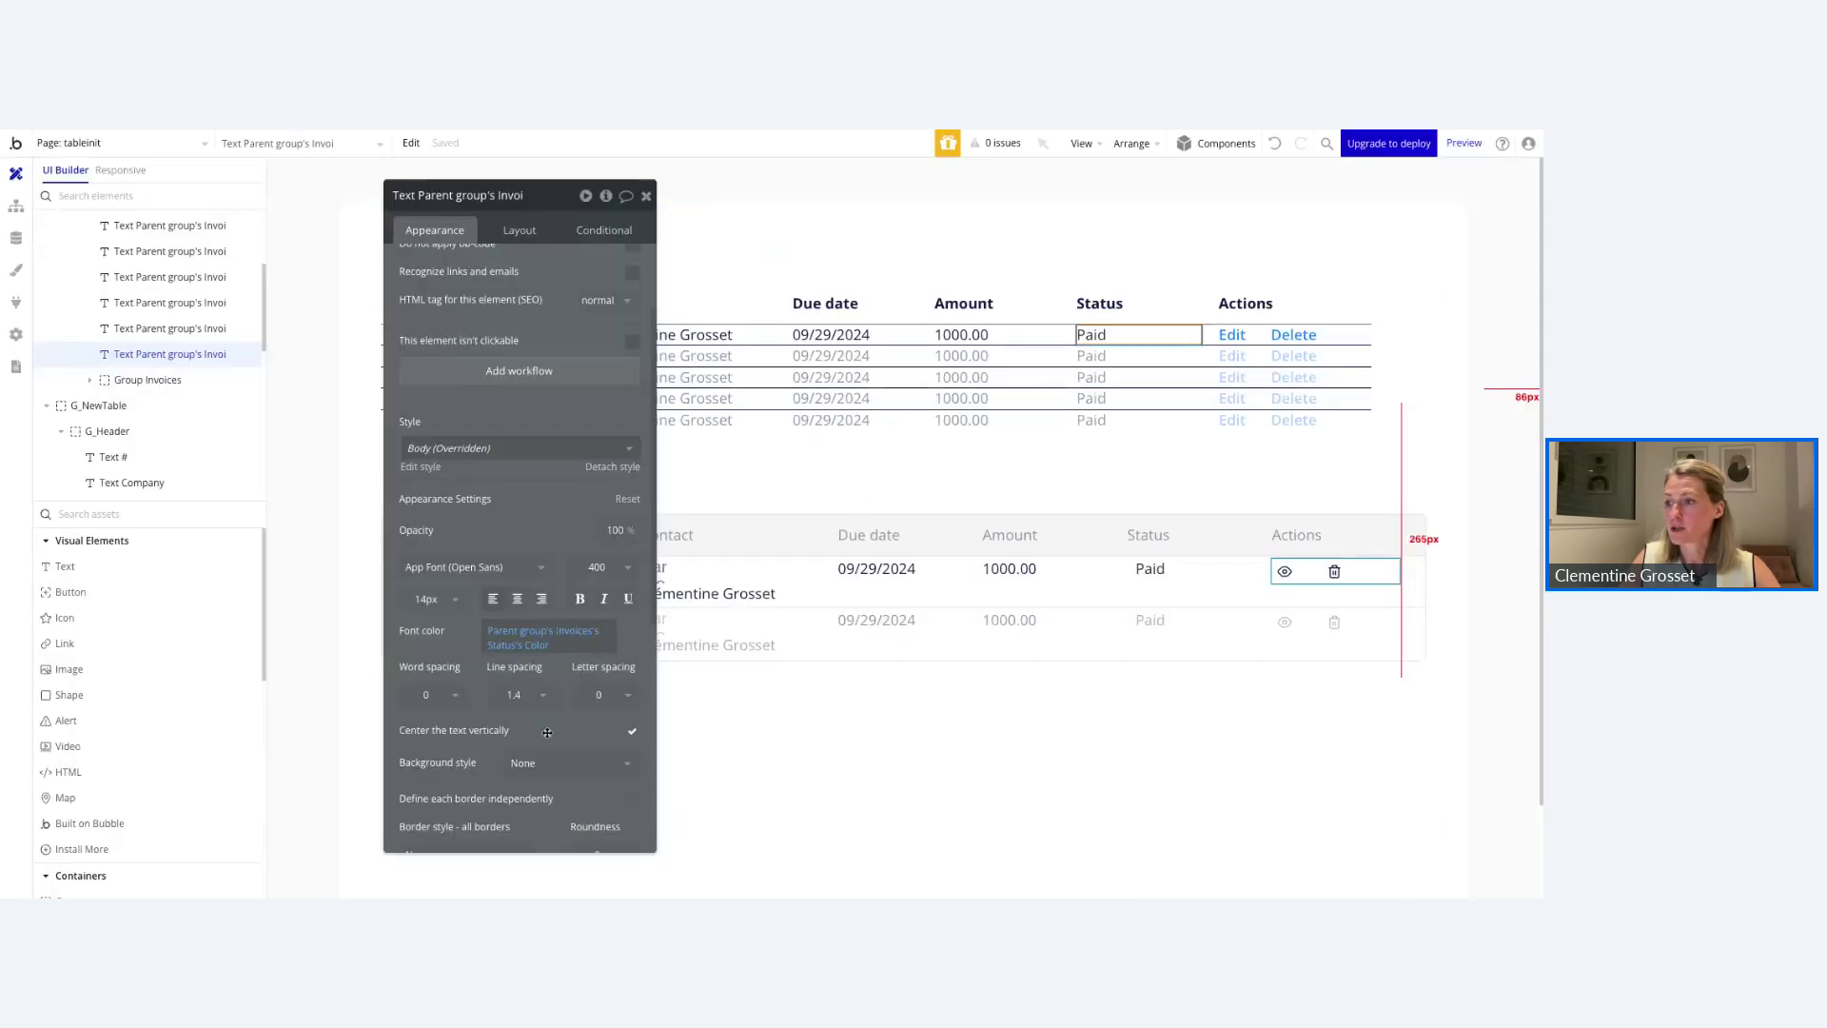
# Give the original table's Status text a Flat color background using the dynamic expression Parent group's Invoices's Status's Color.
pyautogui.scroll(-5, 549, 730)
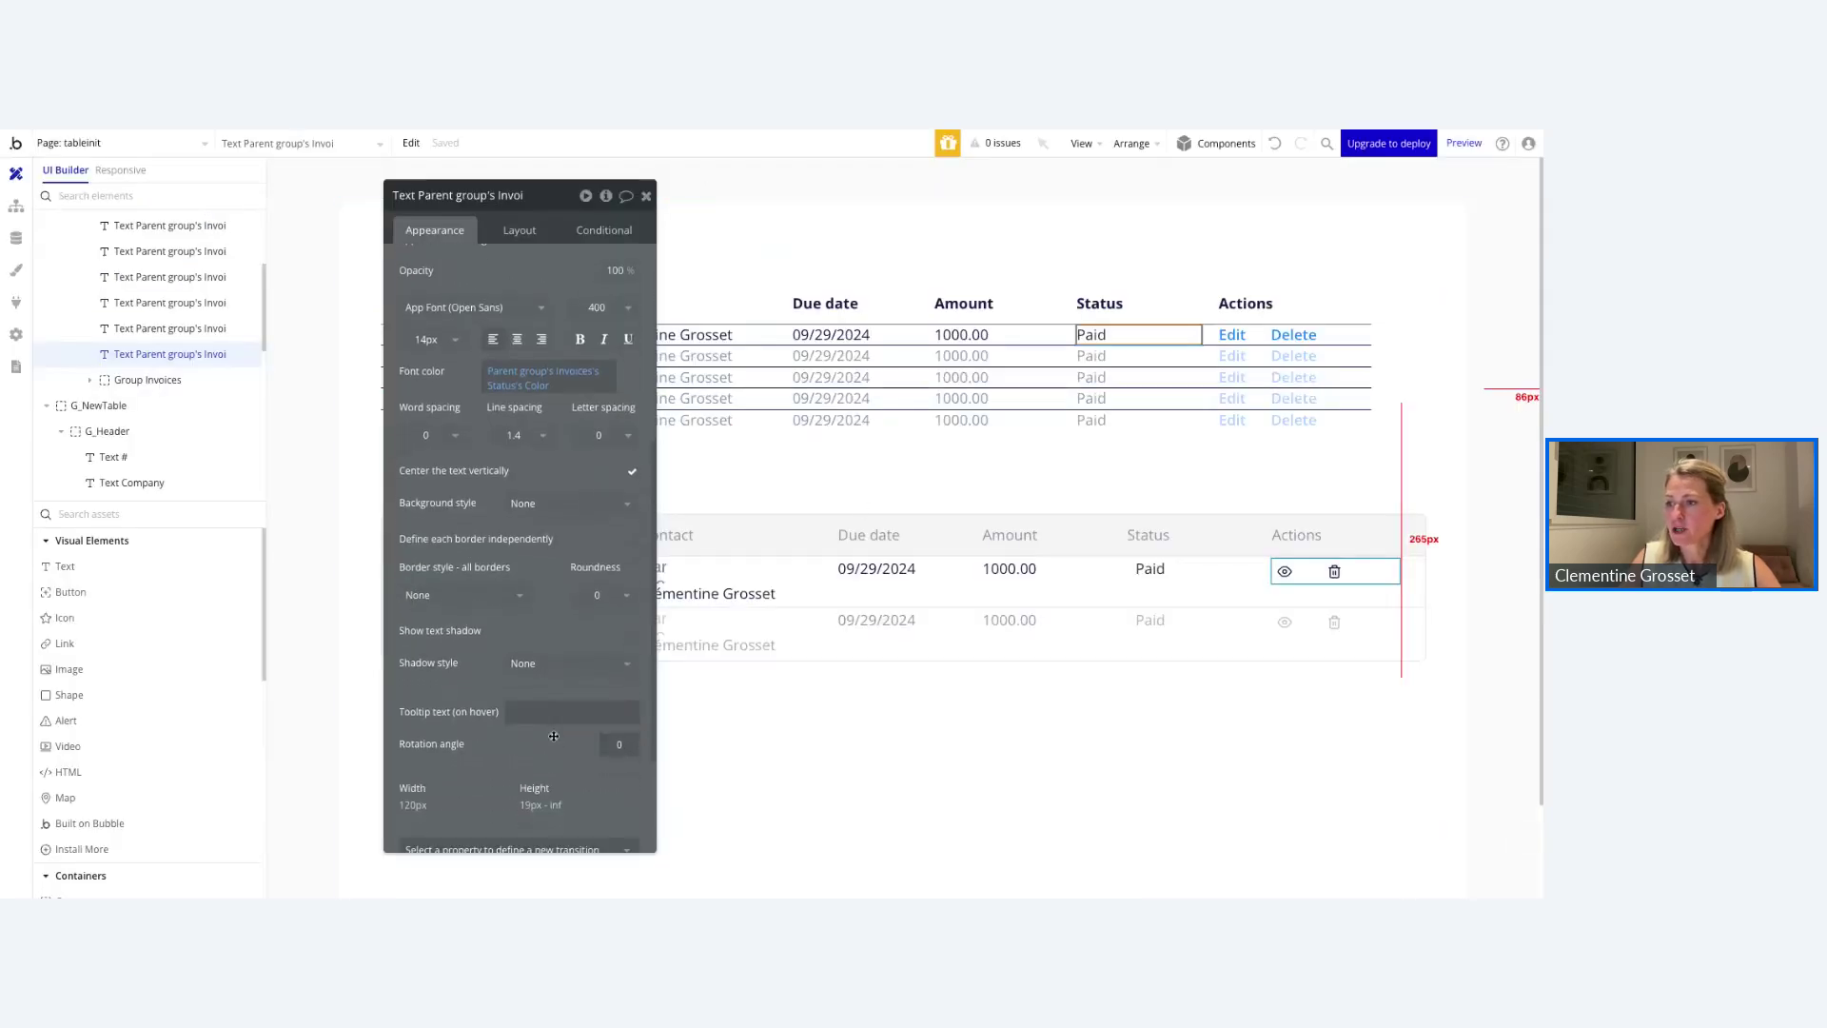
pyautogui.click(538, 503)
pyautogui.click(547, 571)
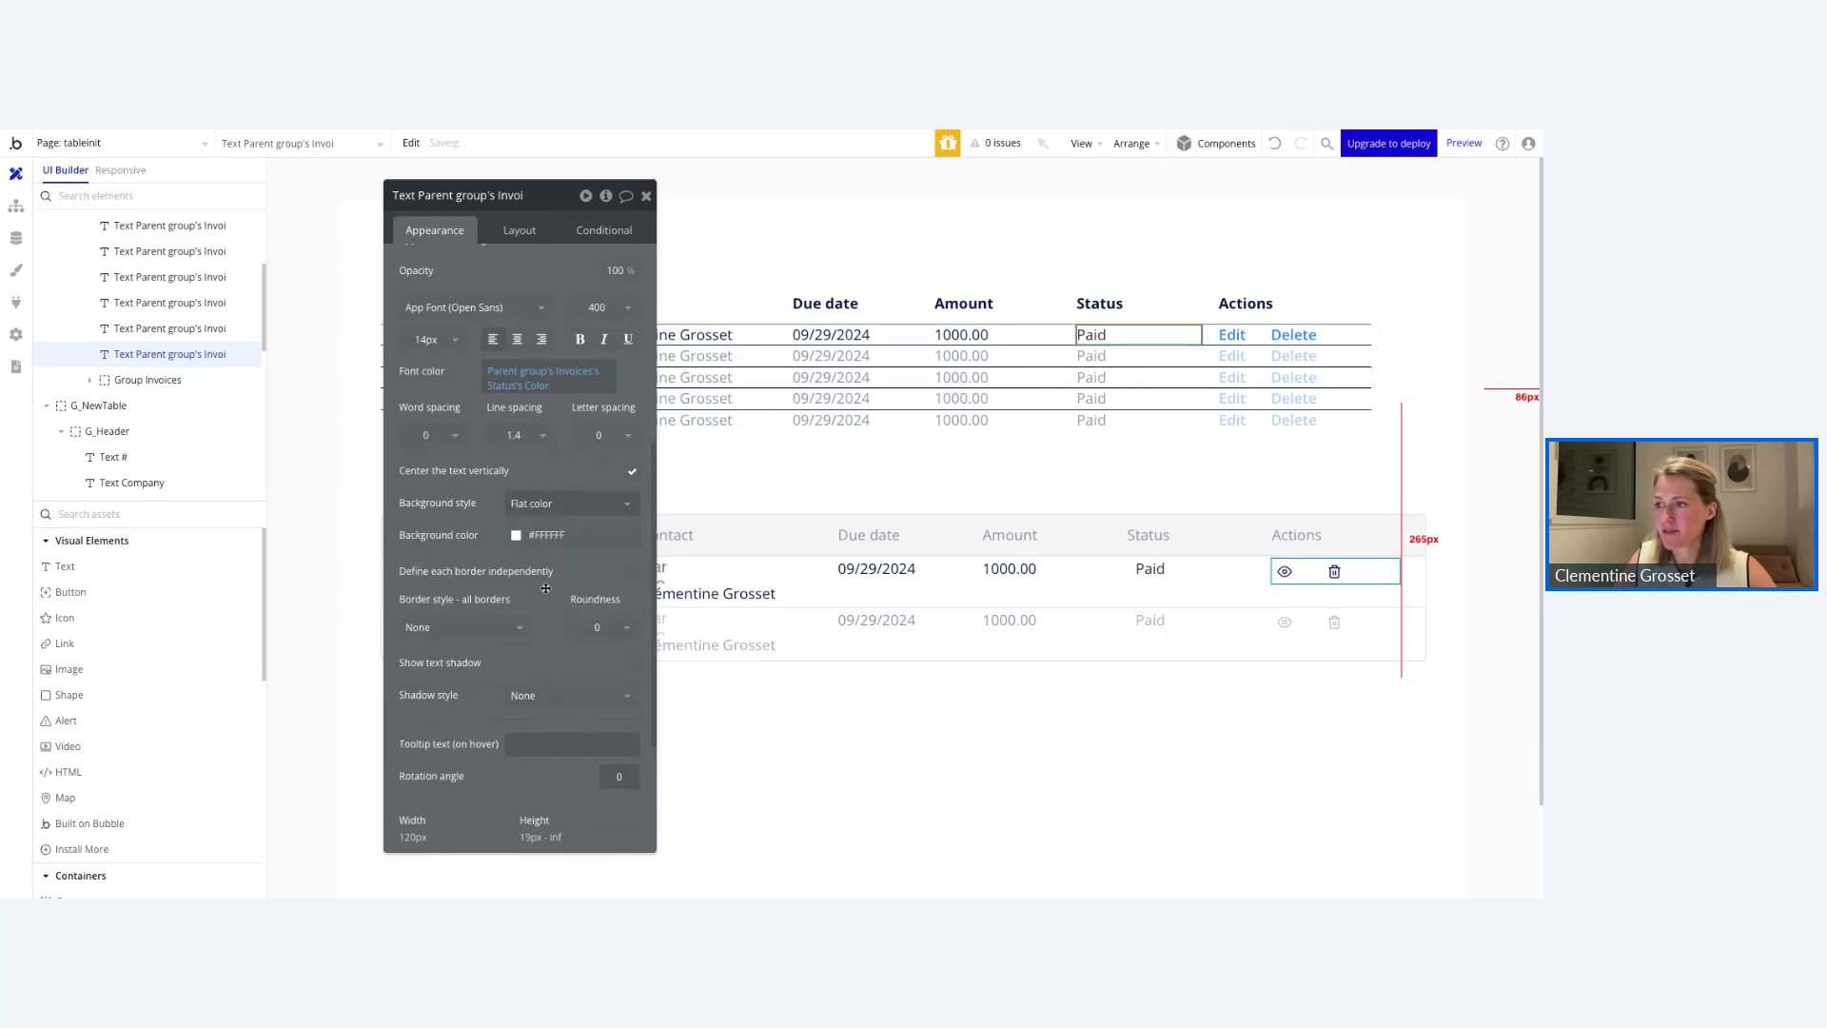
pyautogui.click(596, 543)
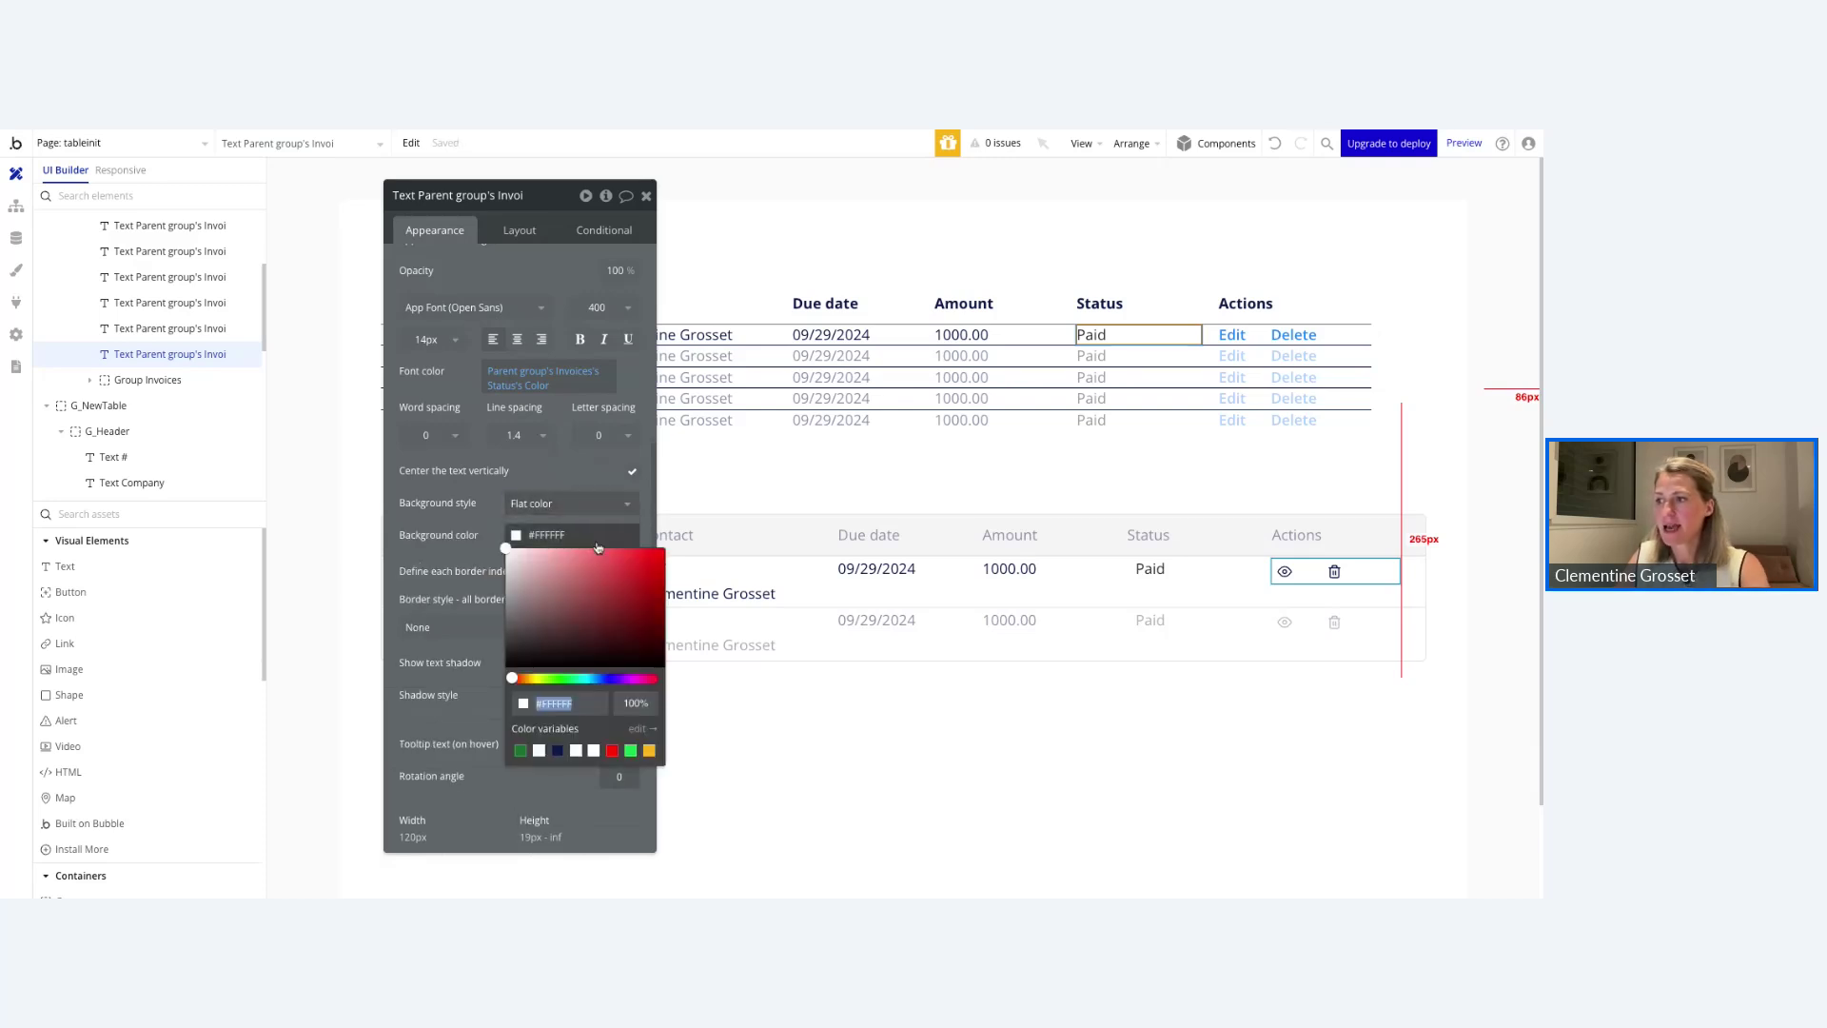
pyautogui.click(685, 544)
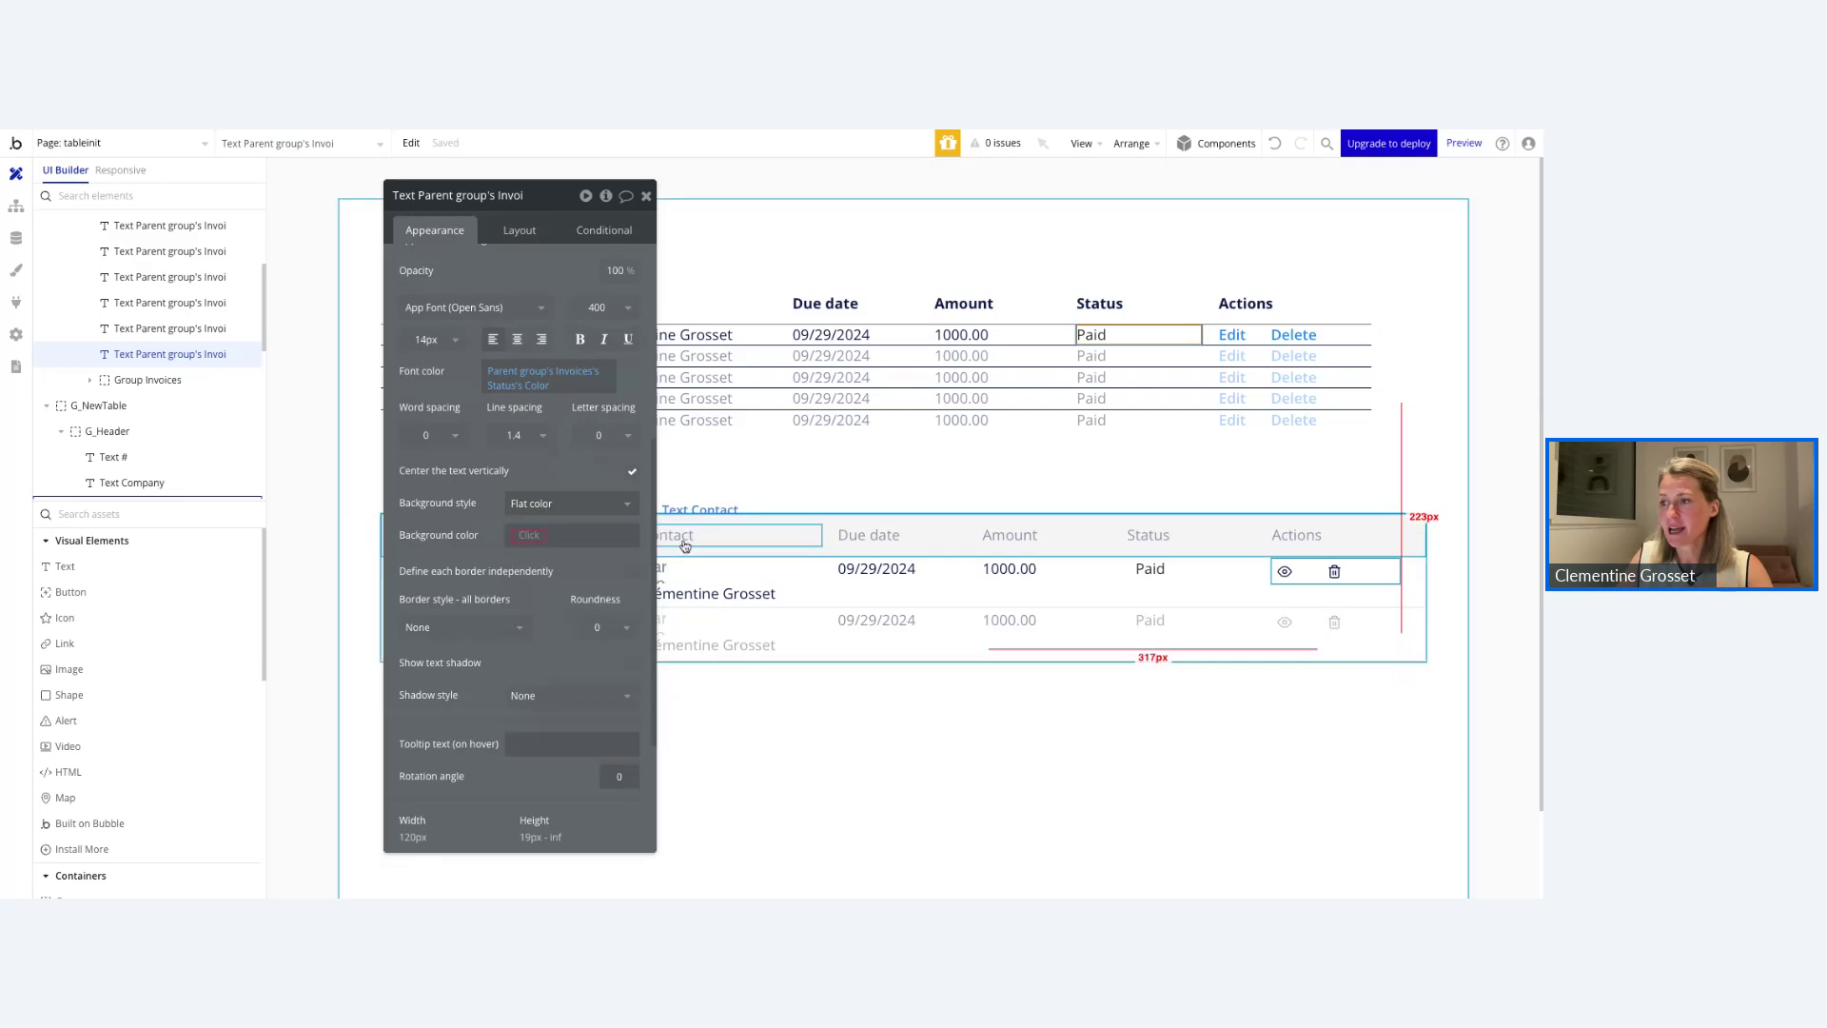
pyautogui.click(529, 534)
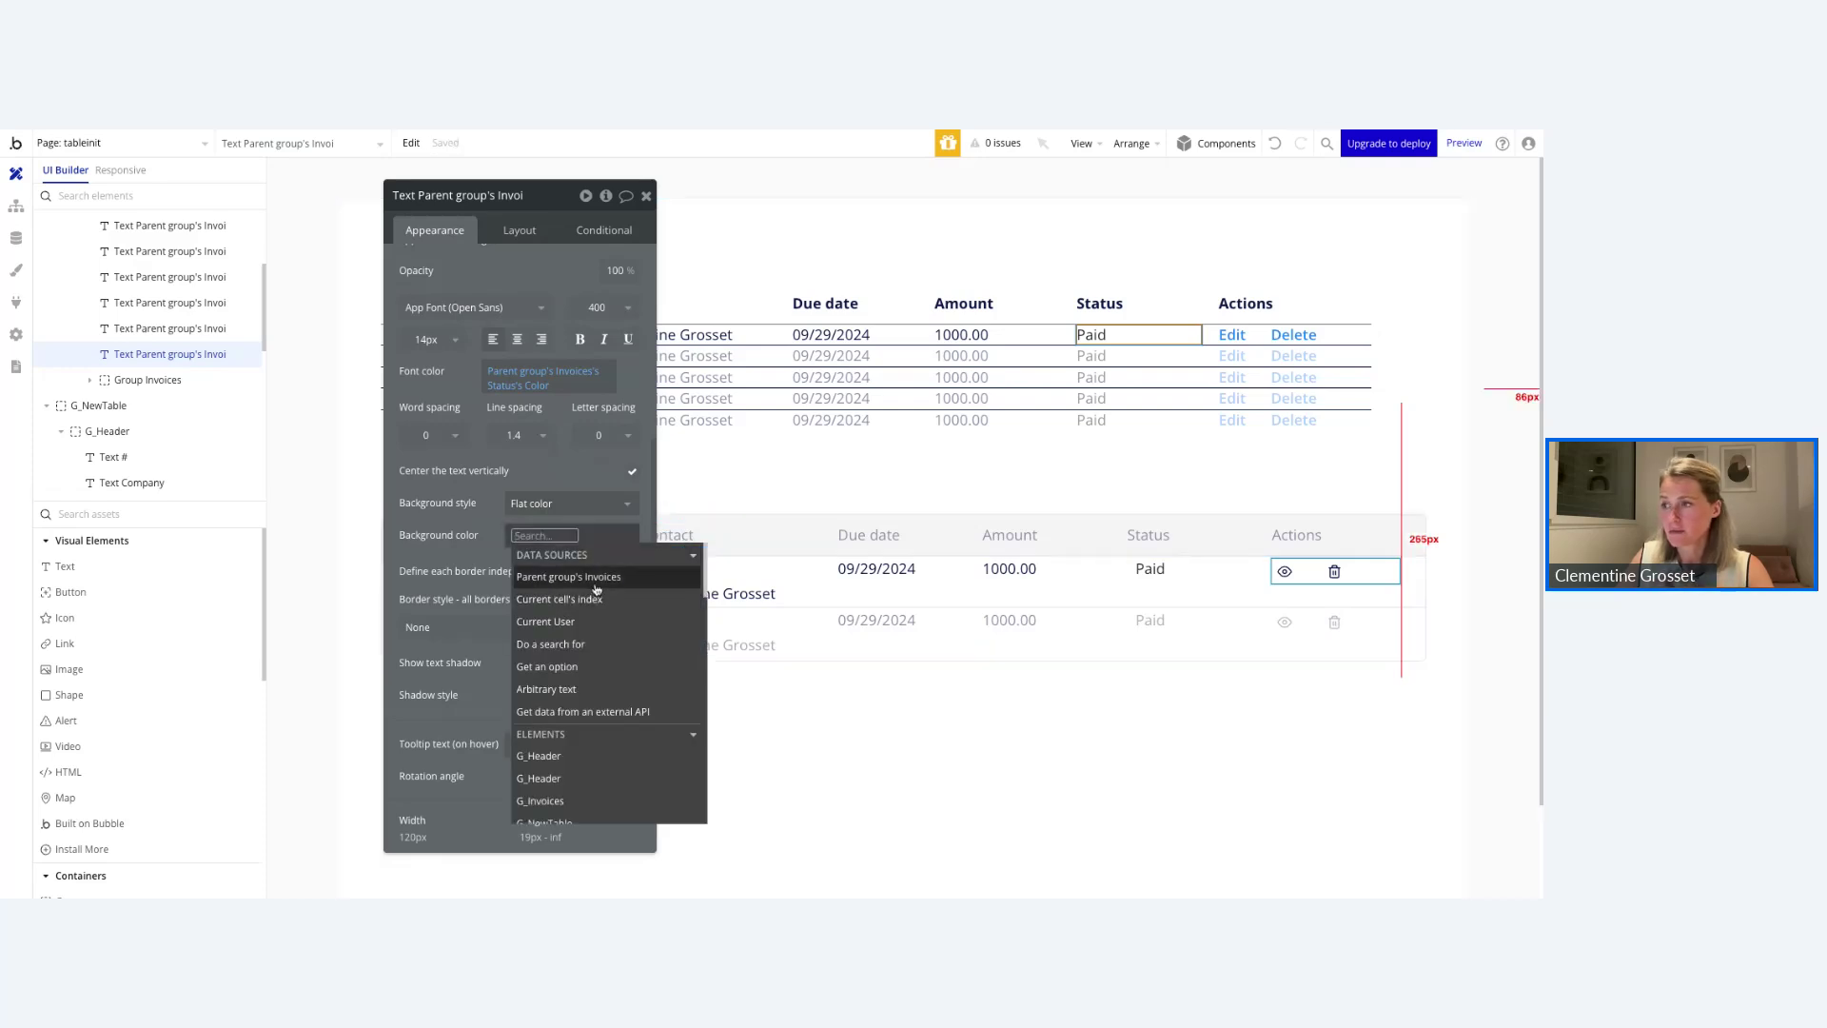
pyautogui.click(597, 583)
pyautogui.click(599, 775)
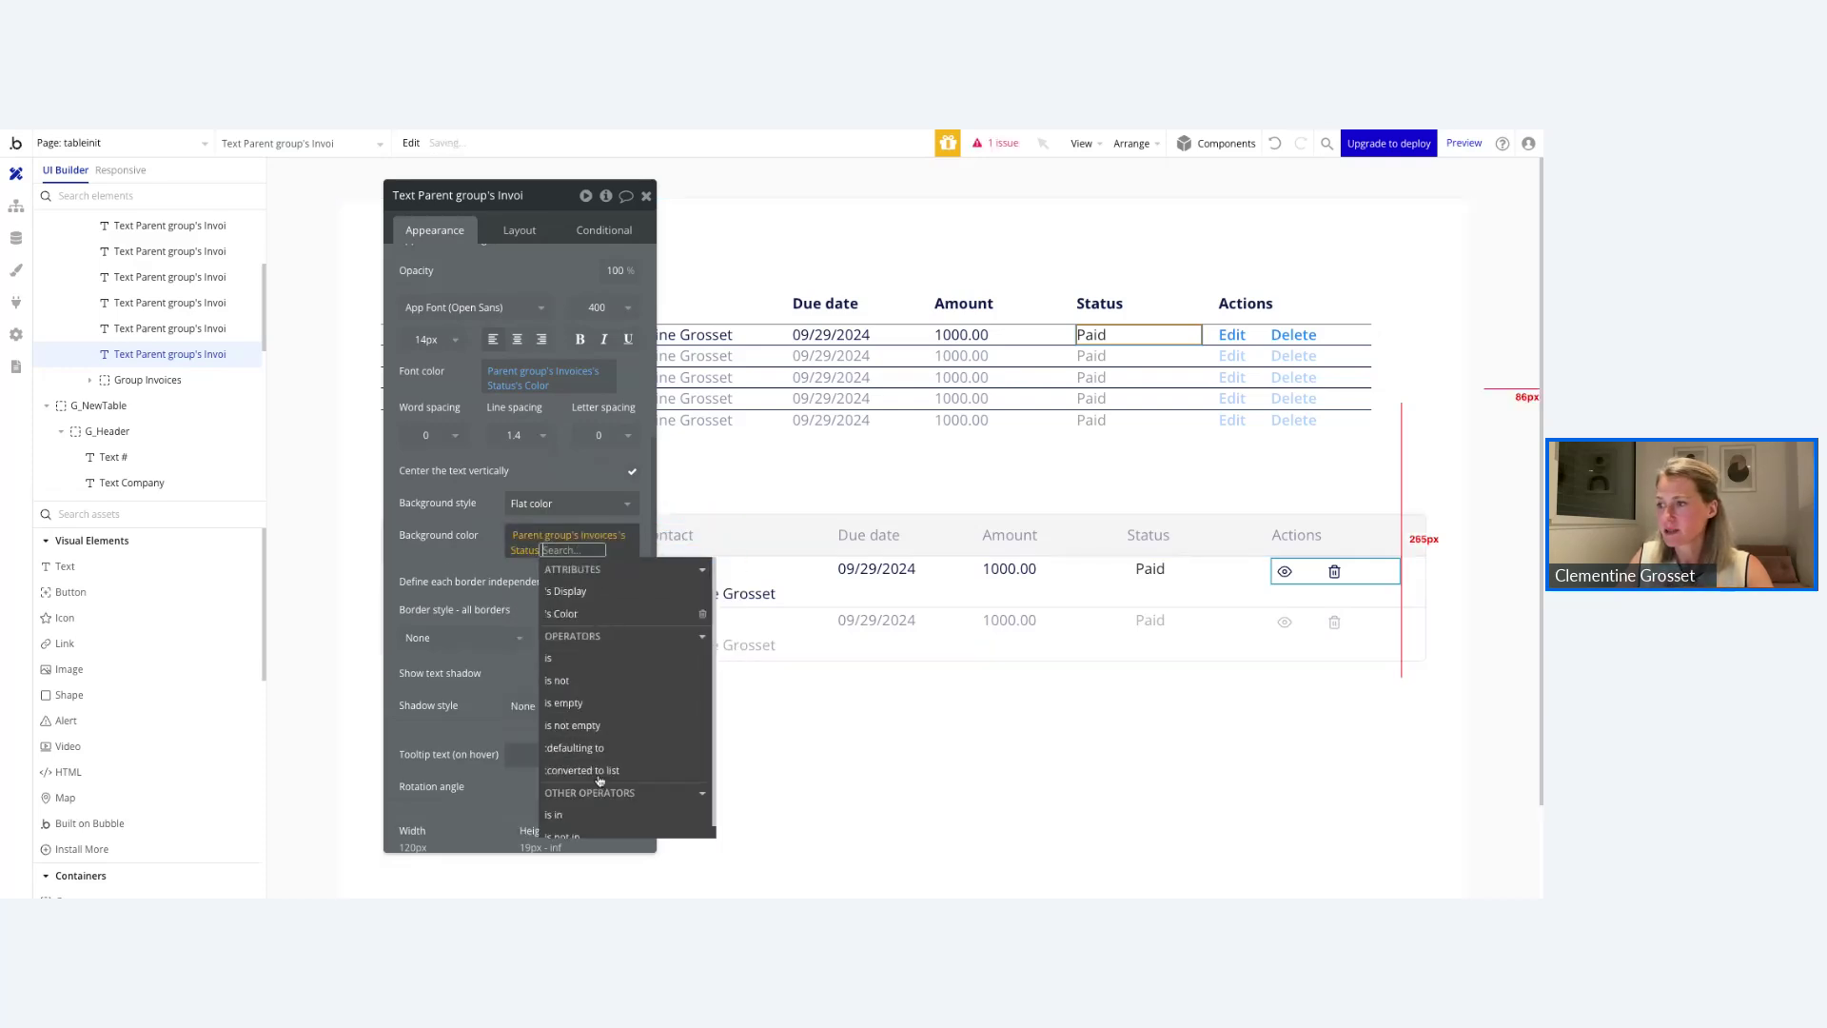
pyautogui.click(597, 616)
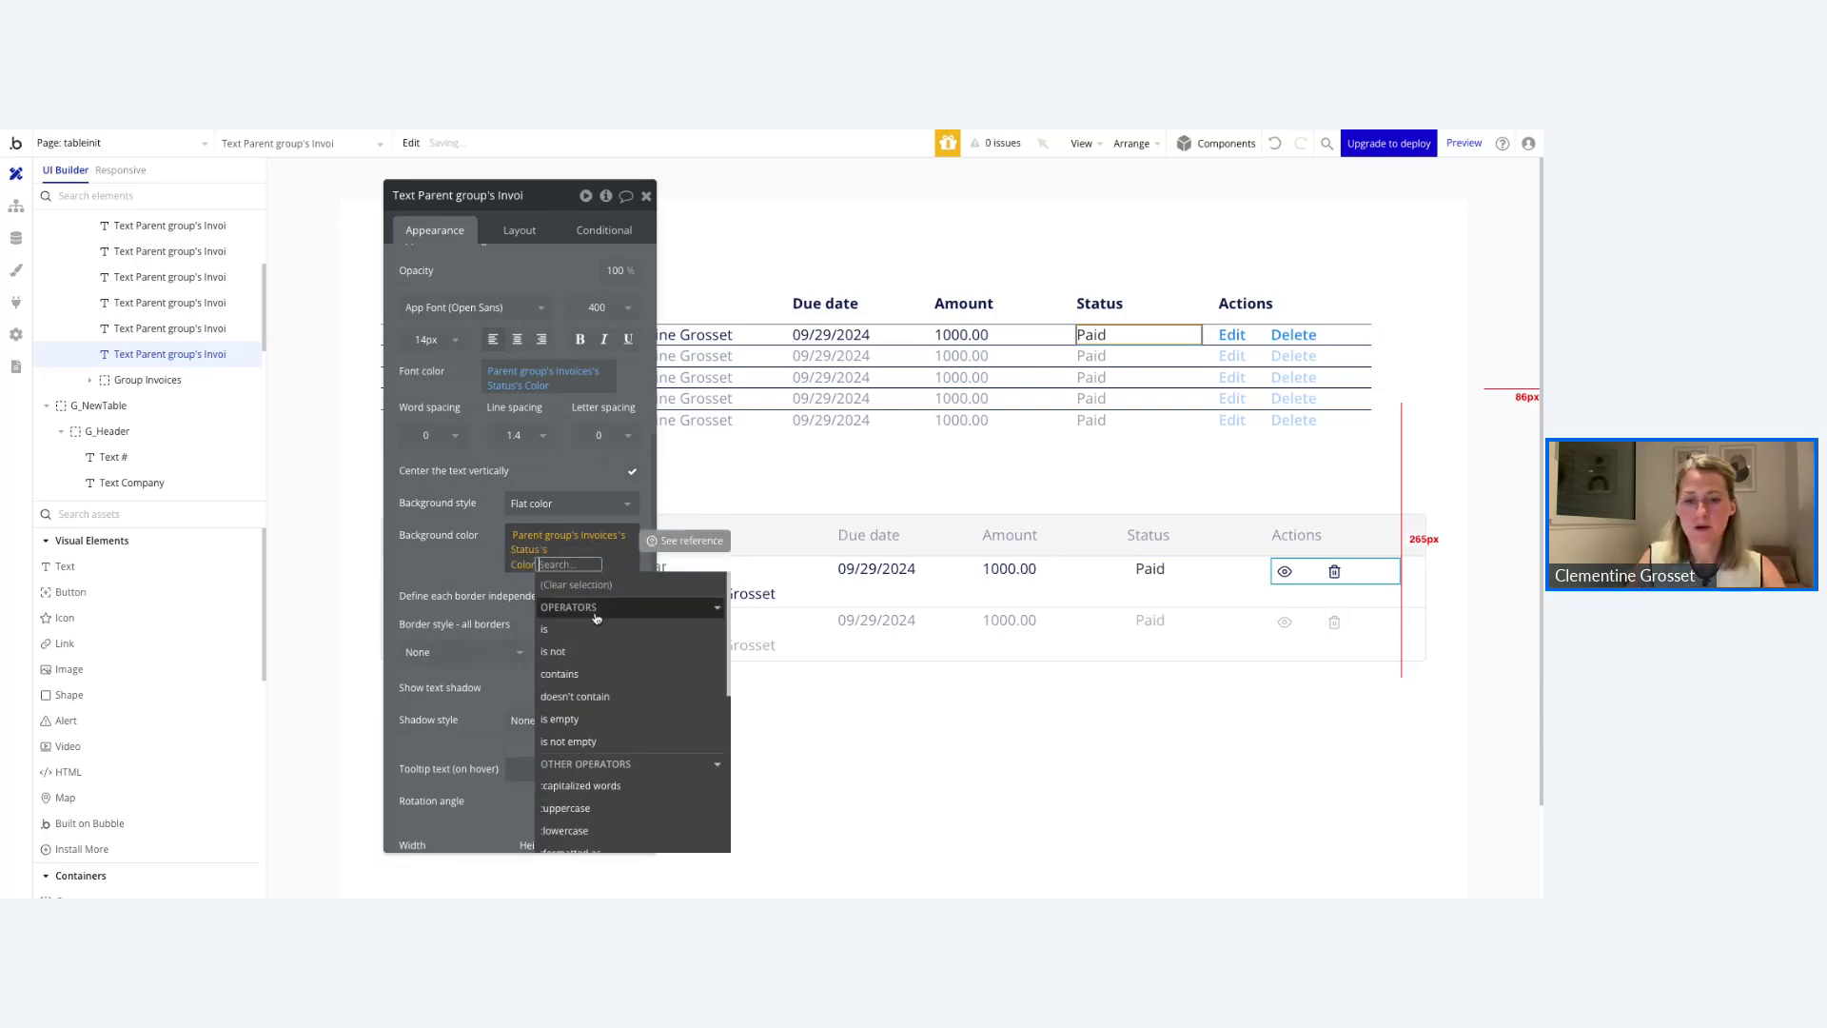
# Extend the Status text's background color expression with the append operator and the value 33.
pyautogui.write('appen')
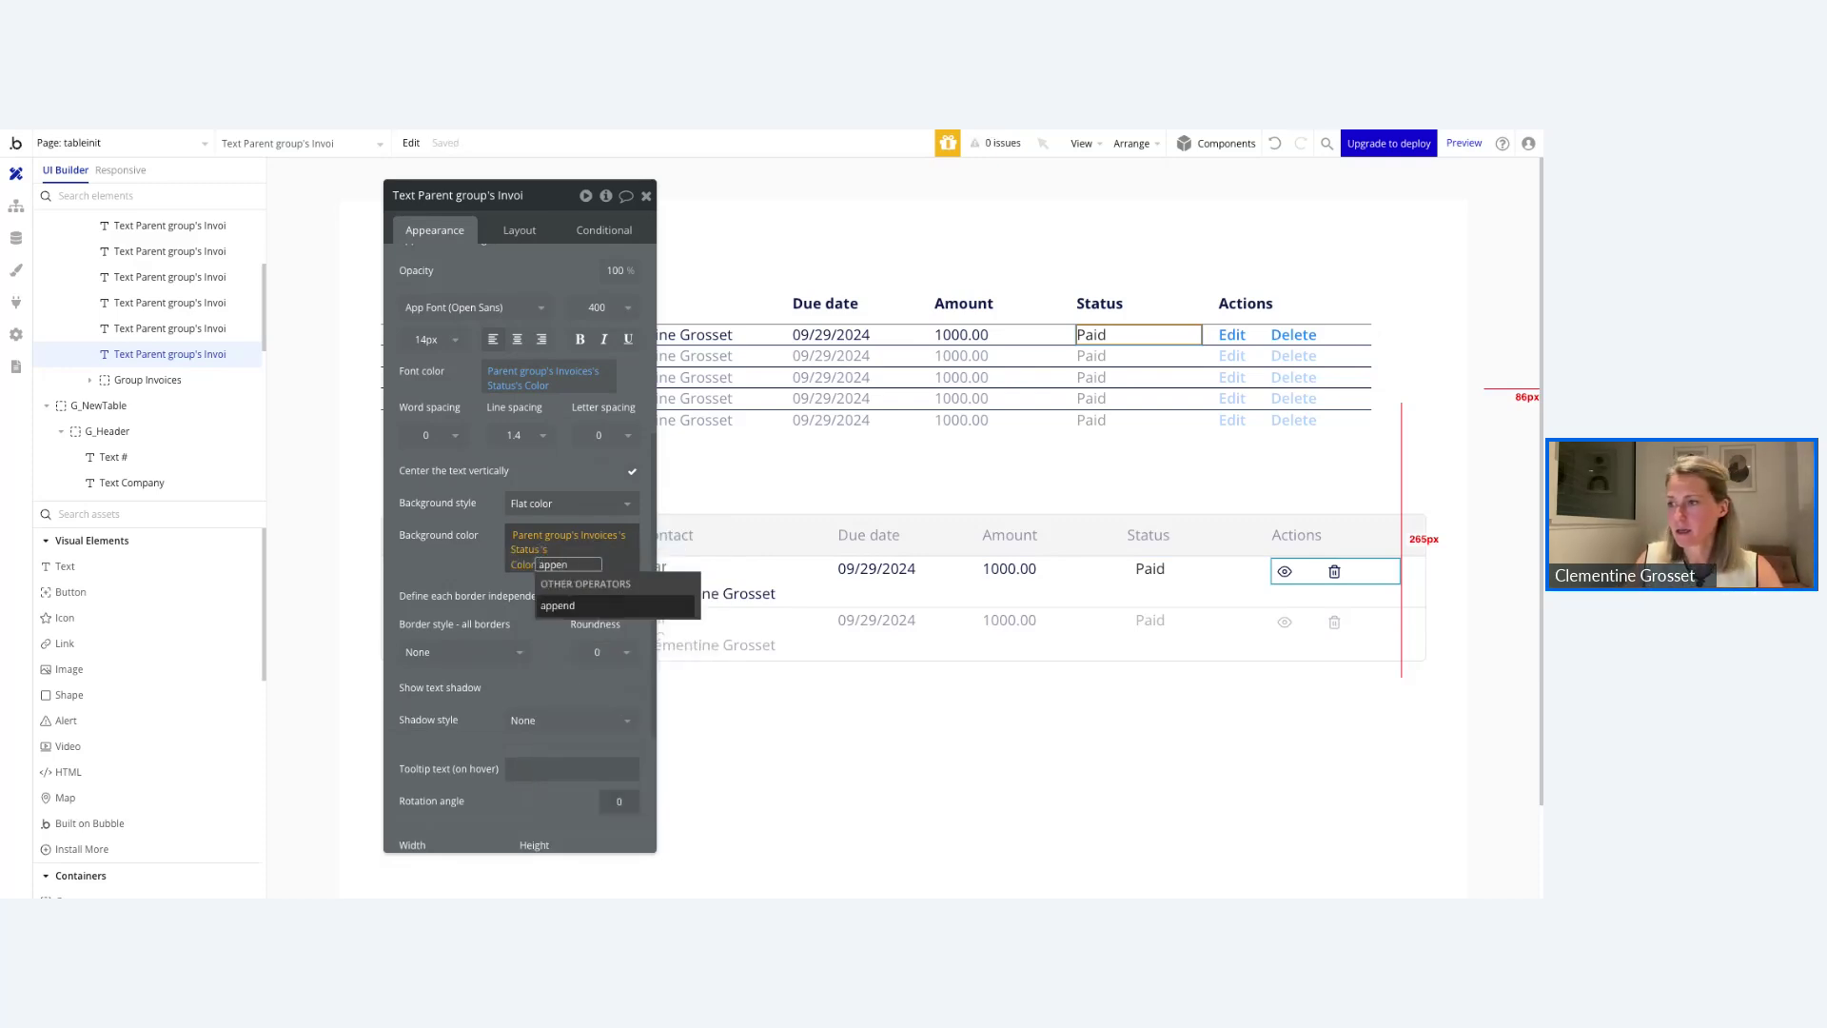
pyautogui.press('Return')
pyautogui.write('"')
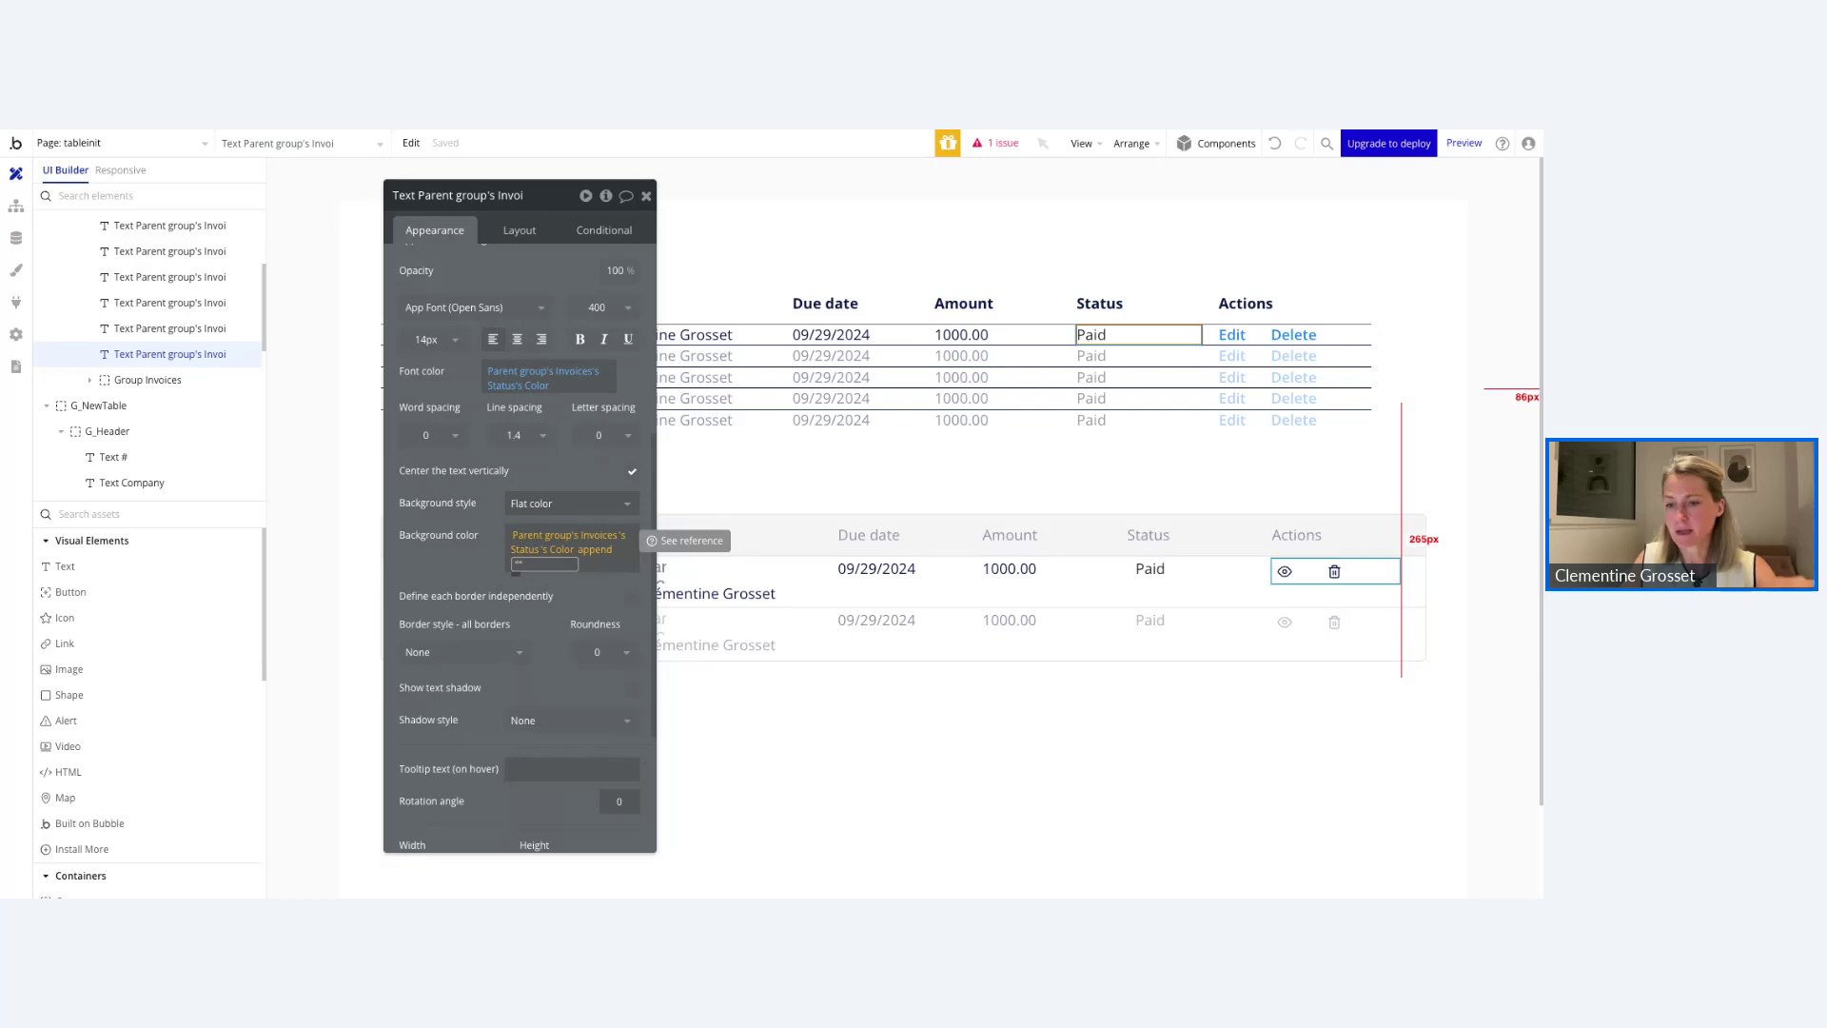
pyautogui.write('33')
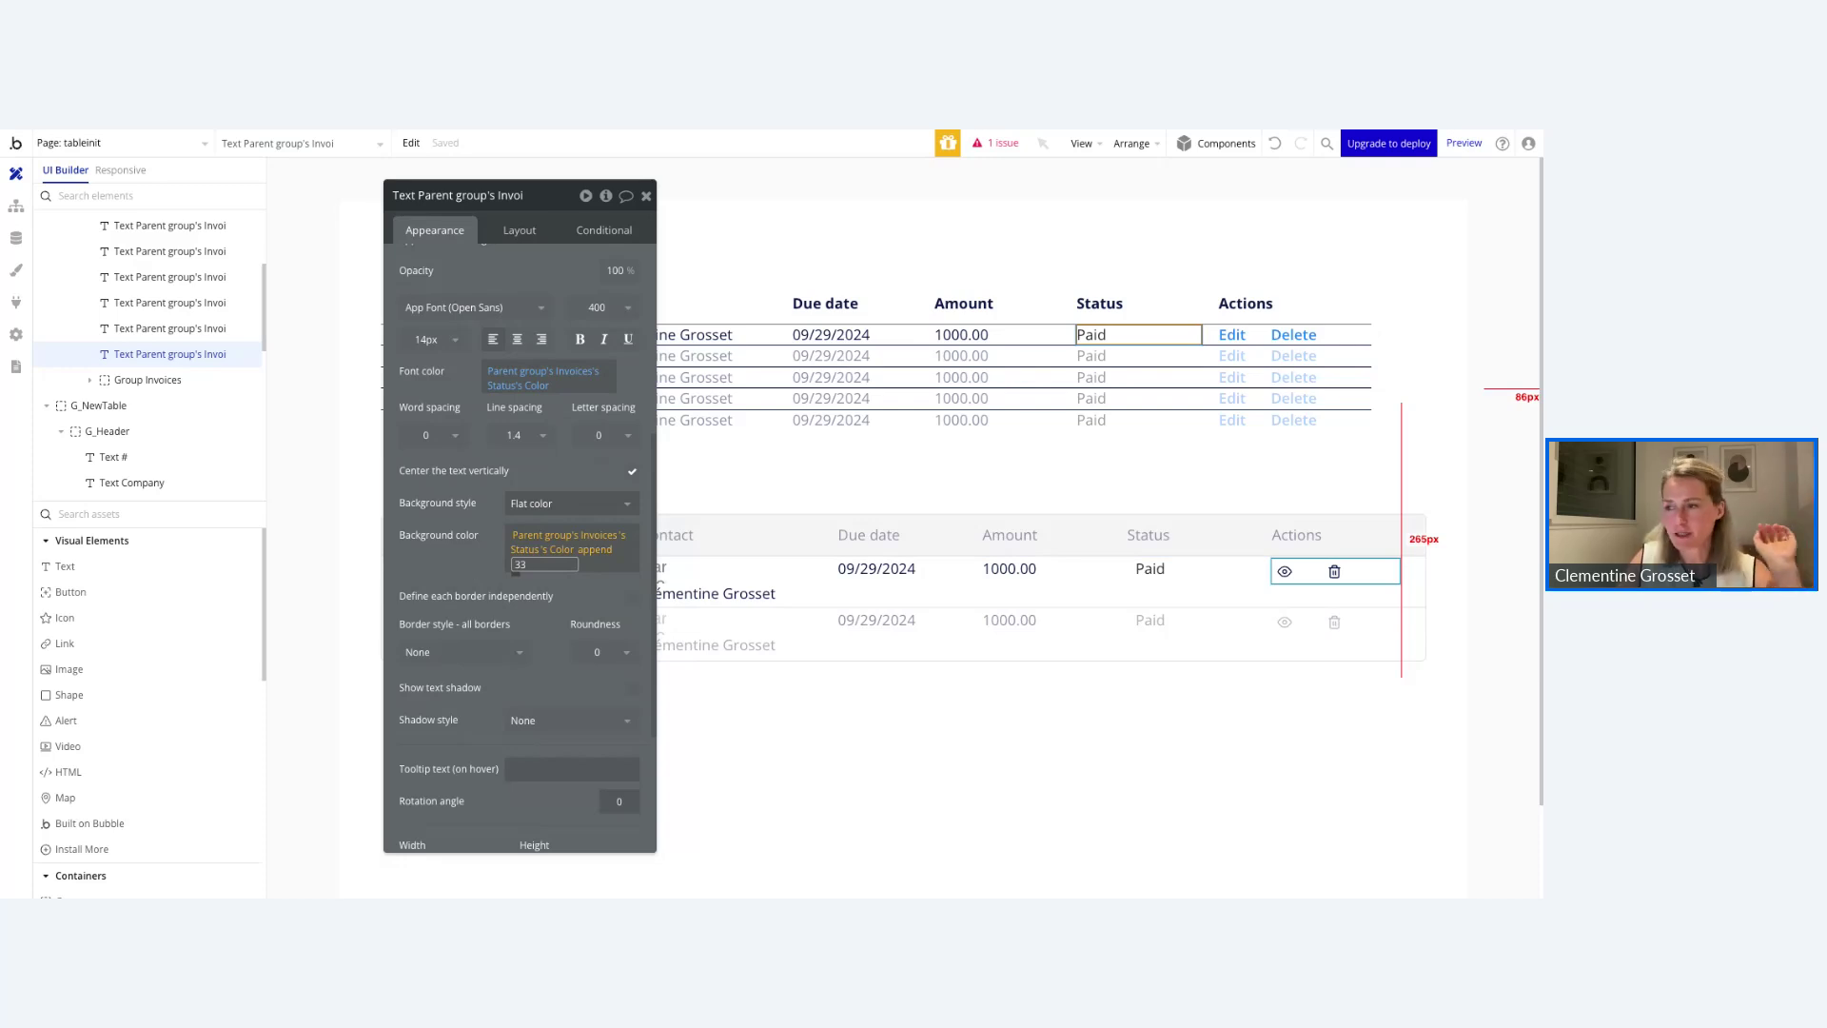
pyautogui.press('Return')
pyautogui.press('Escape')
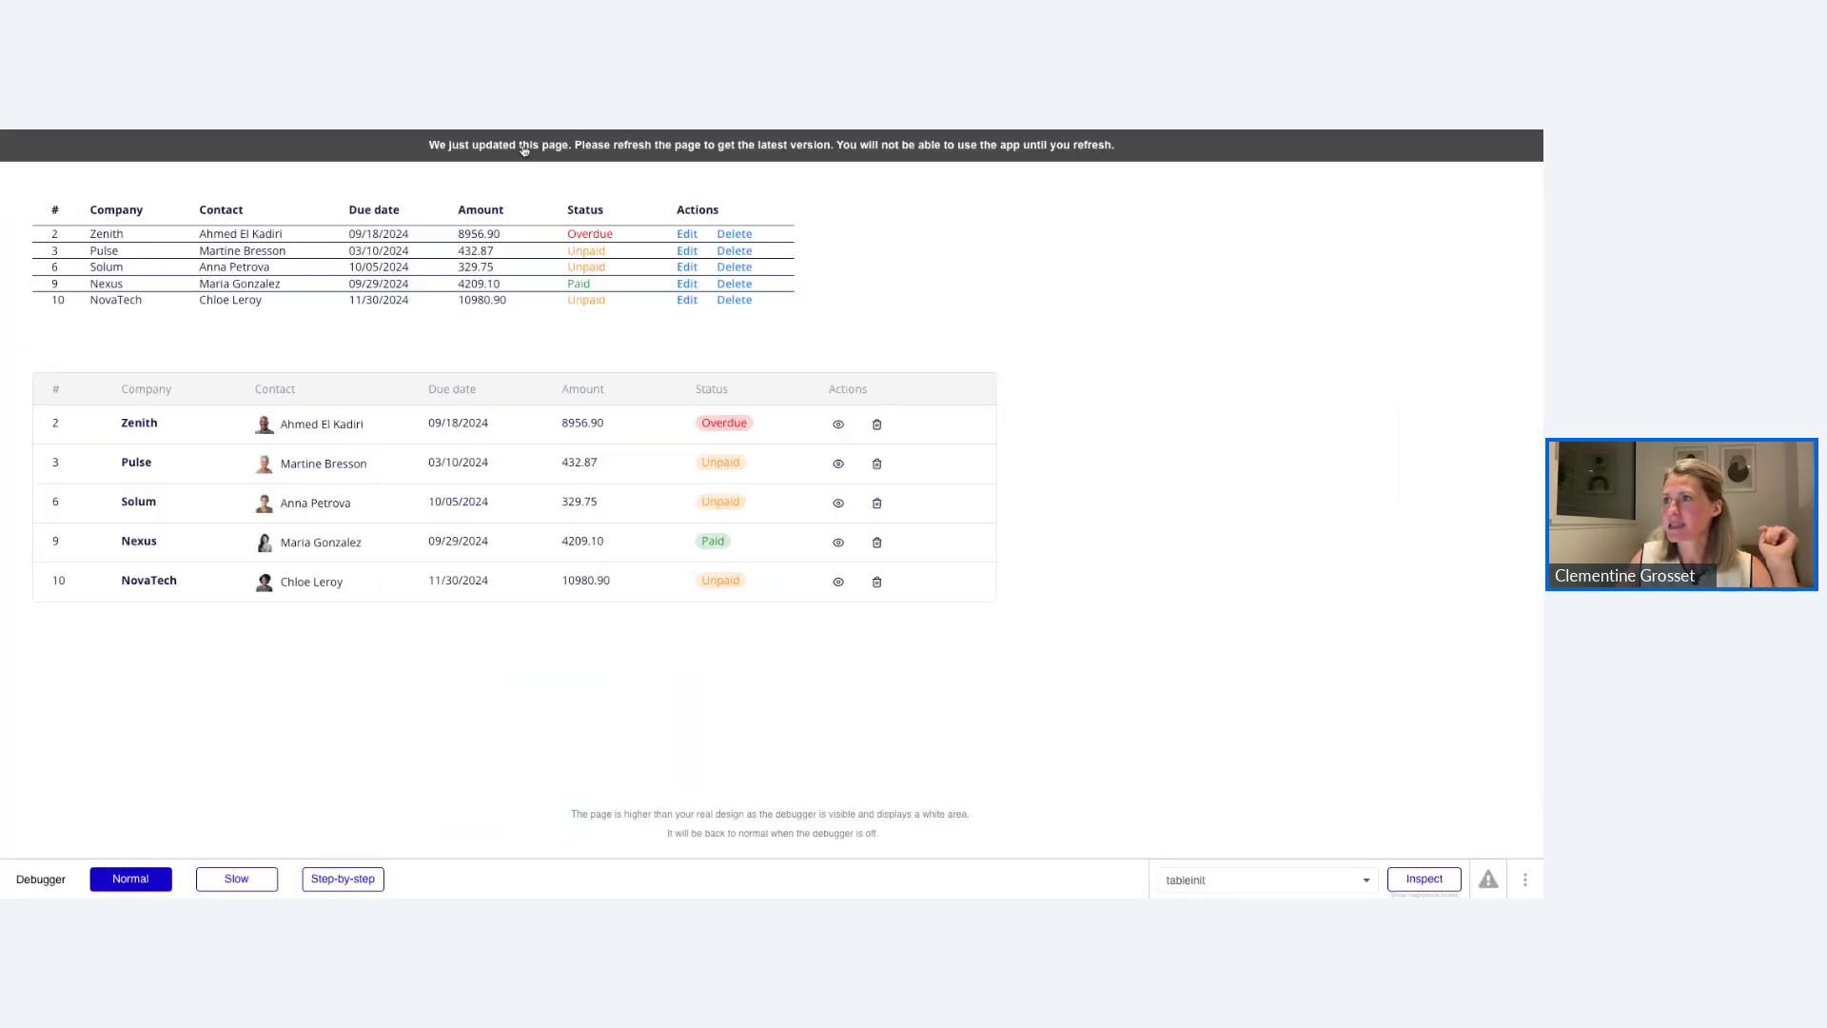
# Reload the preview page to check the original table's status background tints, and return to the page editor.
pyautogui.press('super+r')
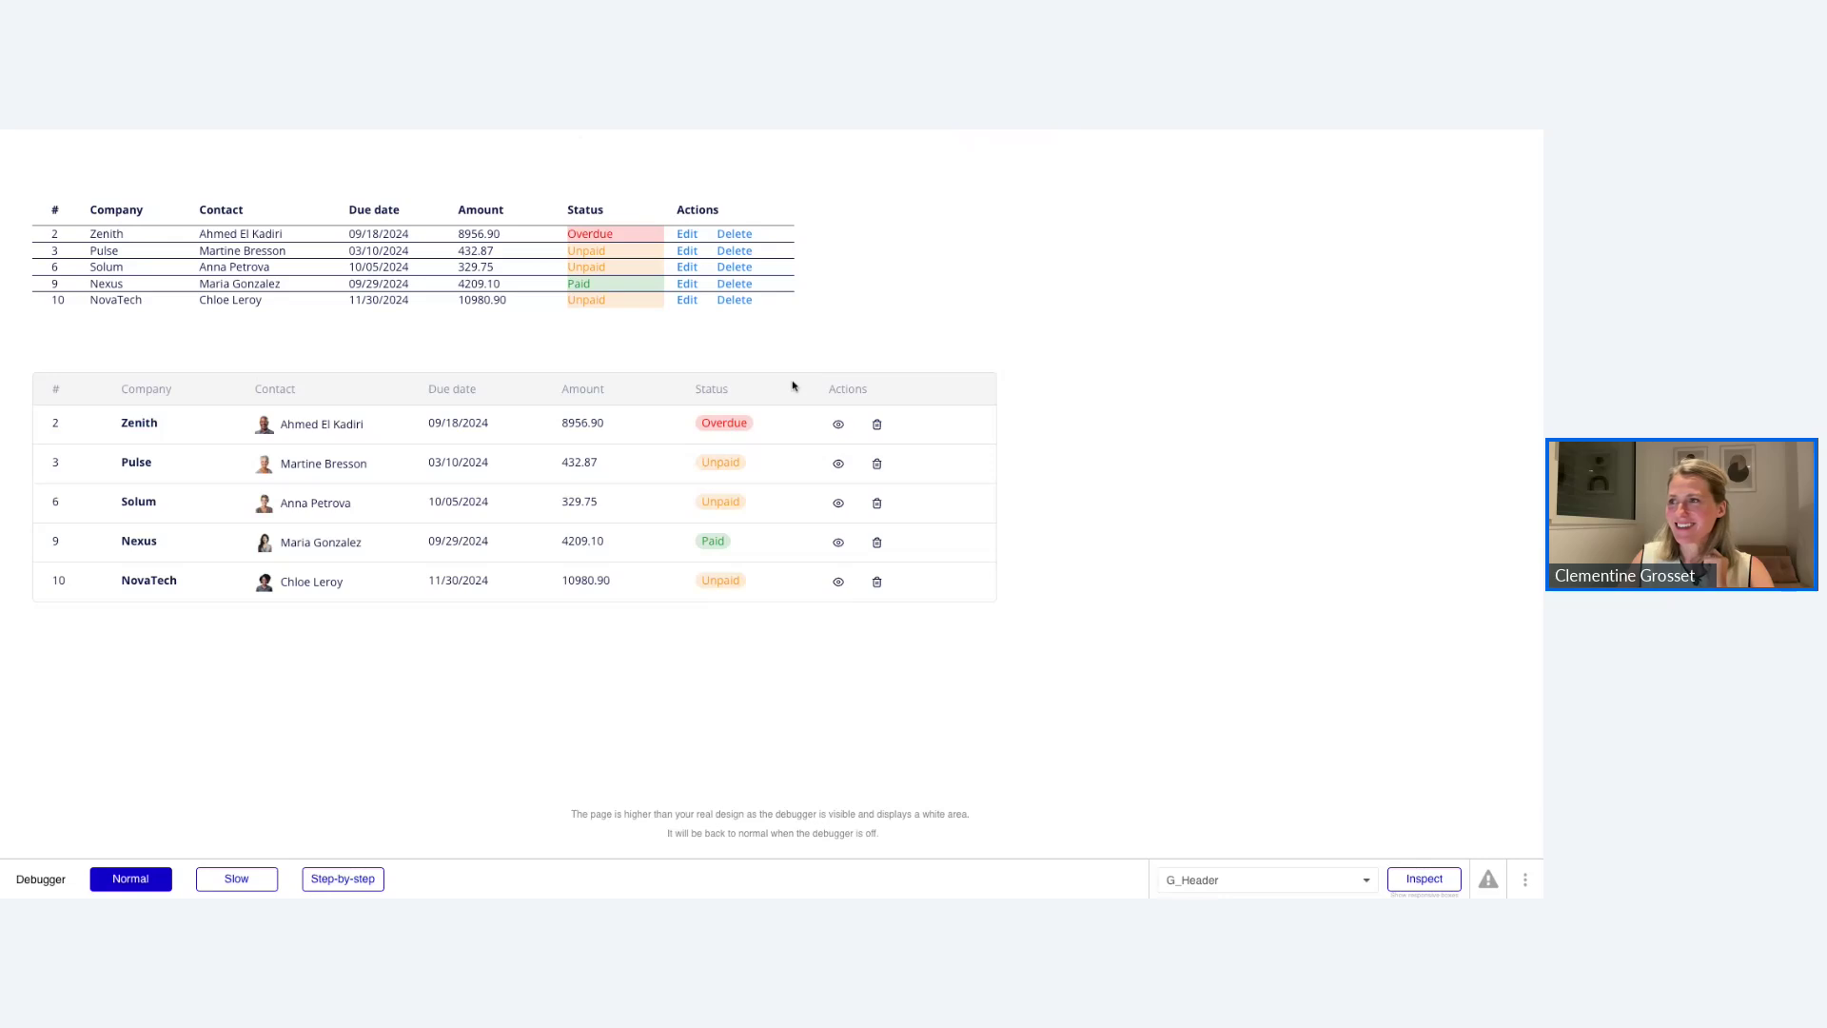
pyautogui.click(576, 131)
pyautogui.click(576, 131)
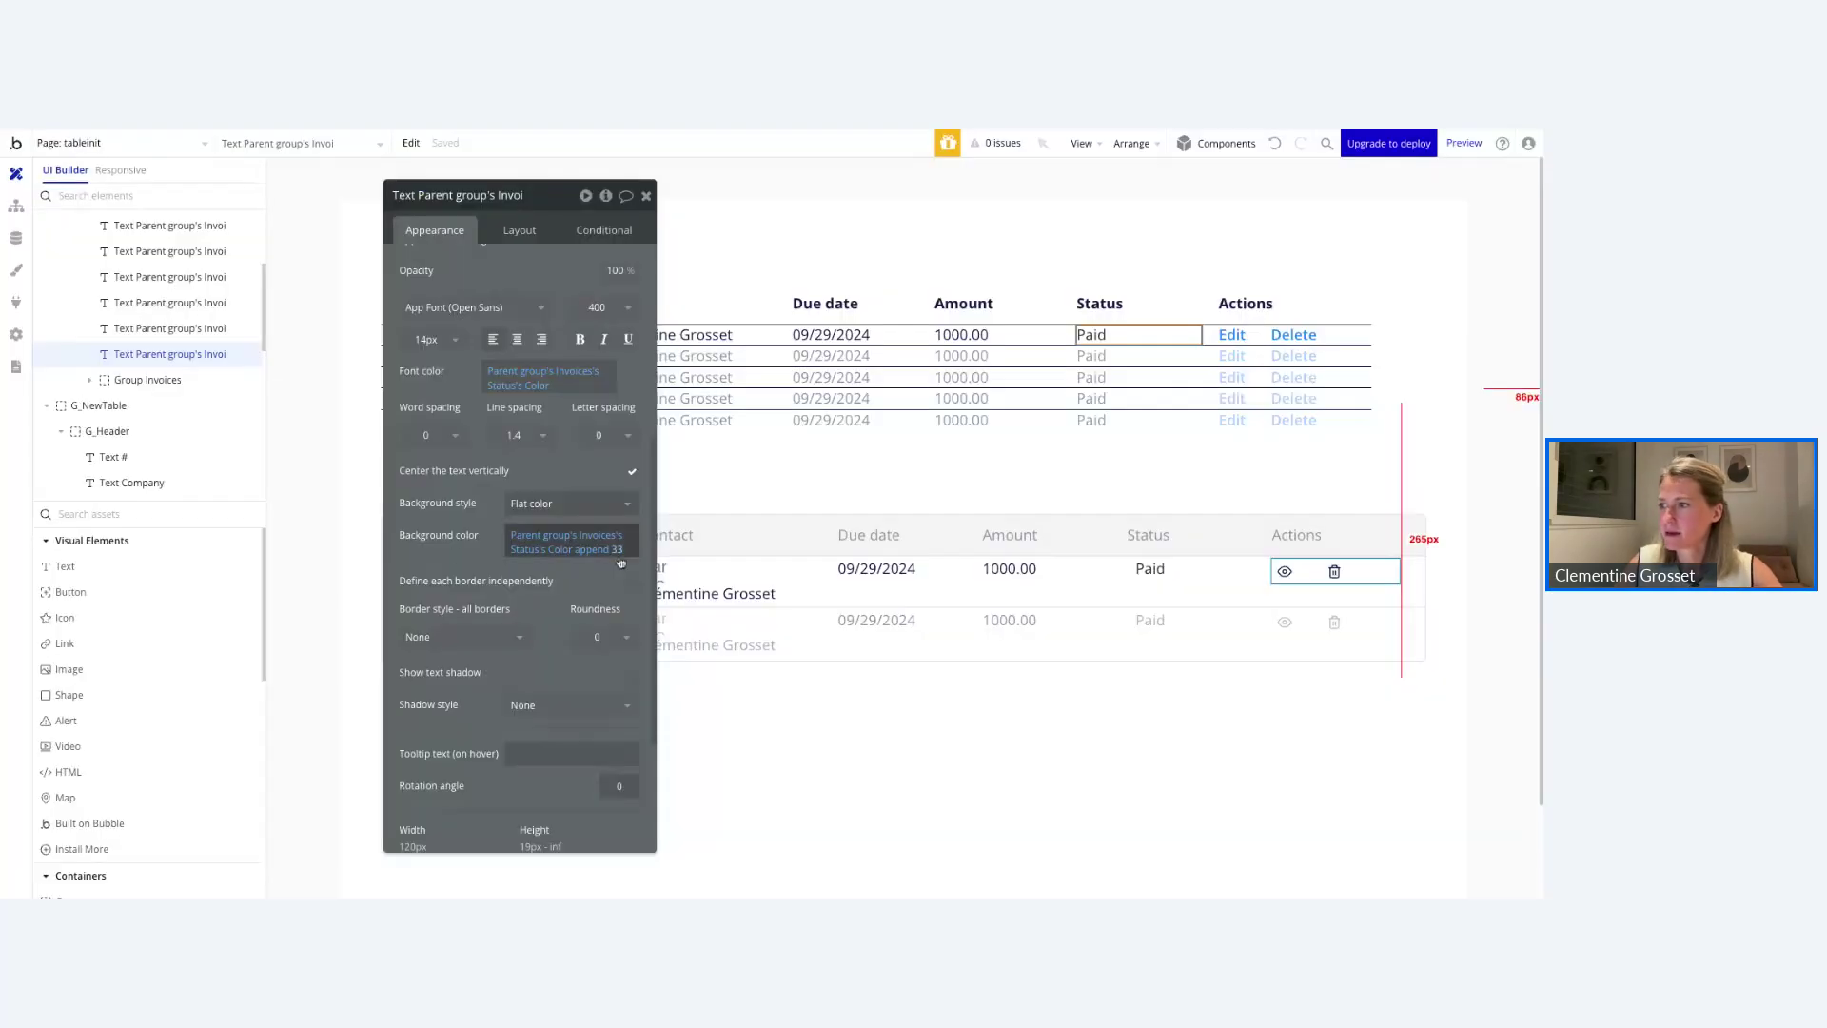
# Change the appended value in the Status text's background color to 10, and reload the preview page to check the tint.
pyautogui.click(619, 554)
pyautogui.write('10')
pyautogui.press('Return')
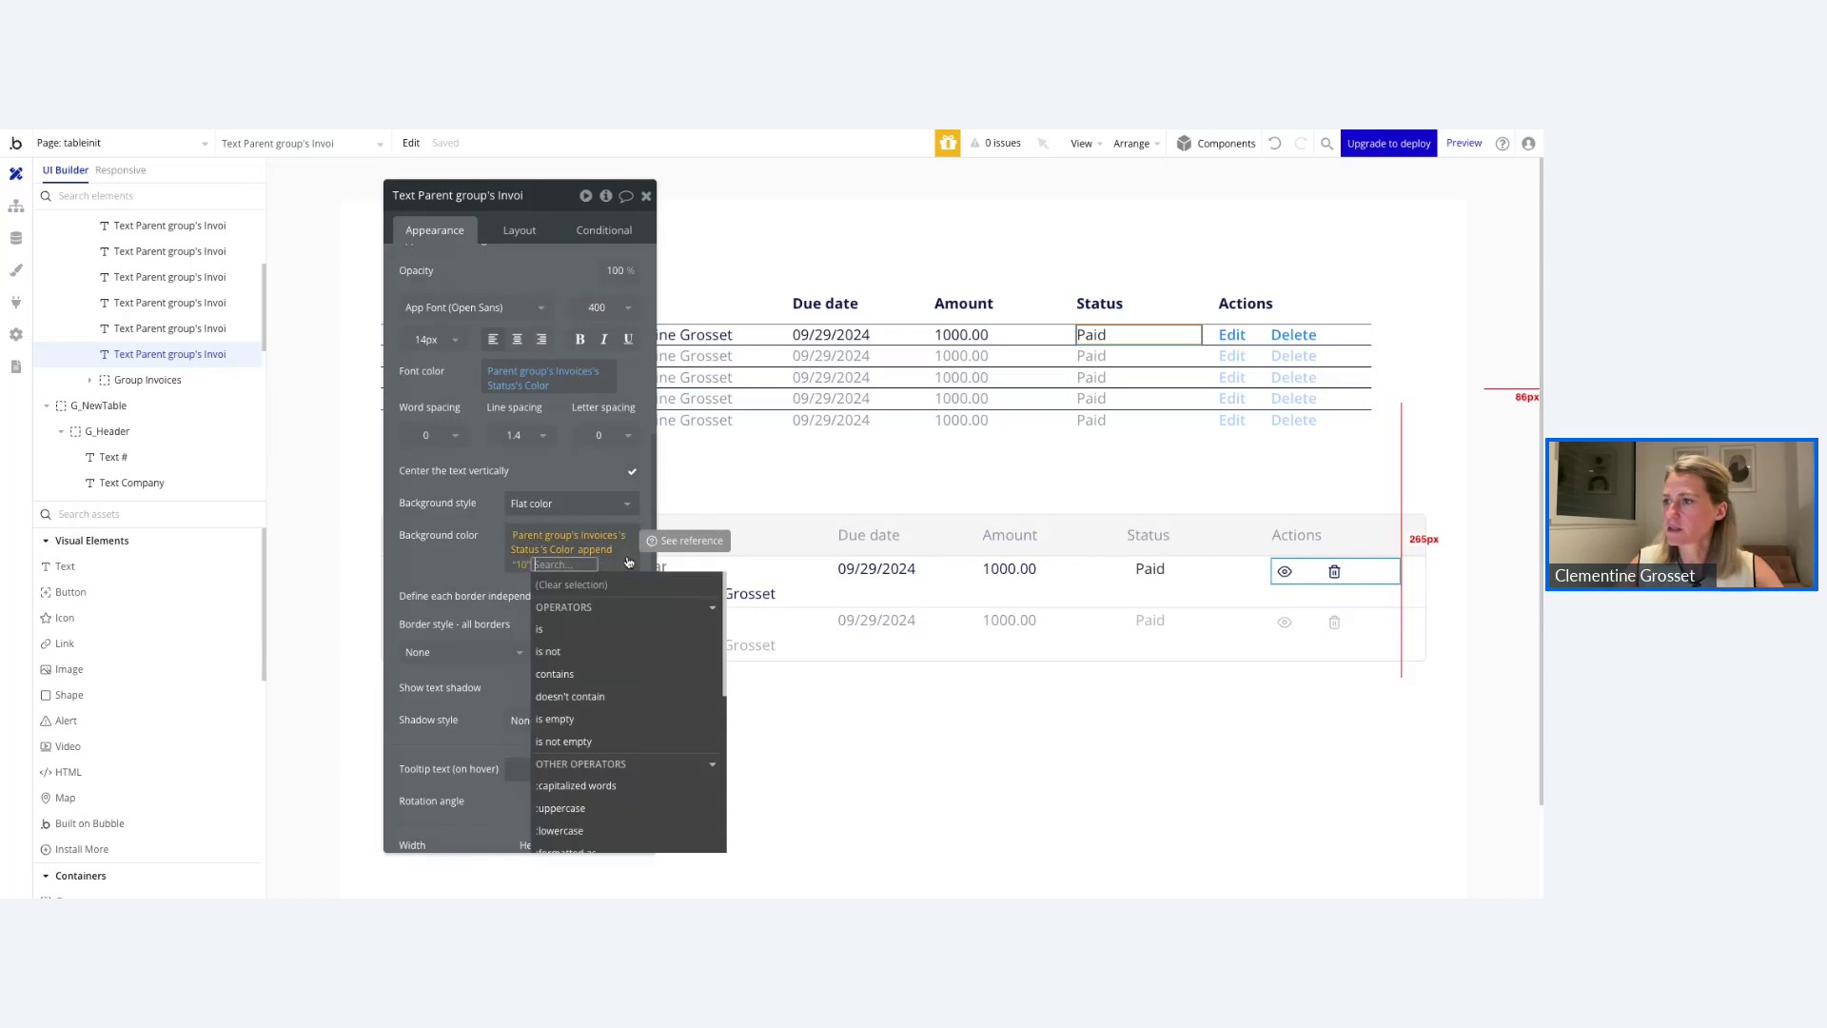
pyautogui.hotkey('ctrl', 'Tab')
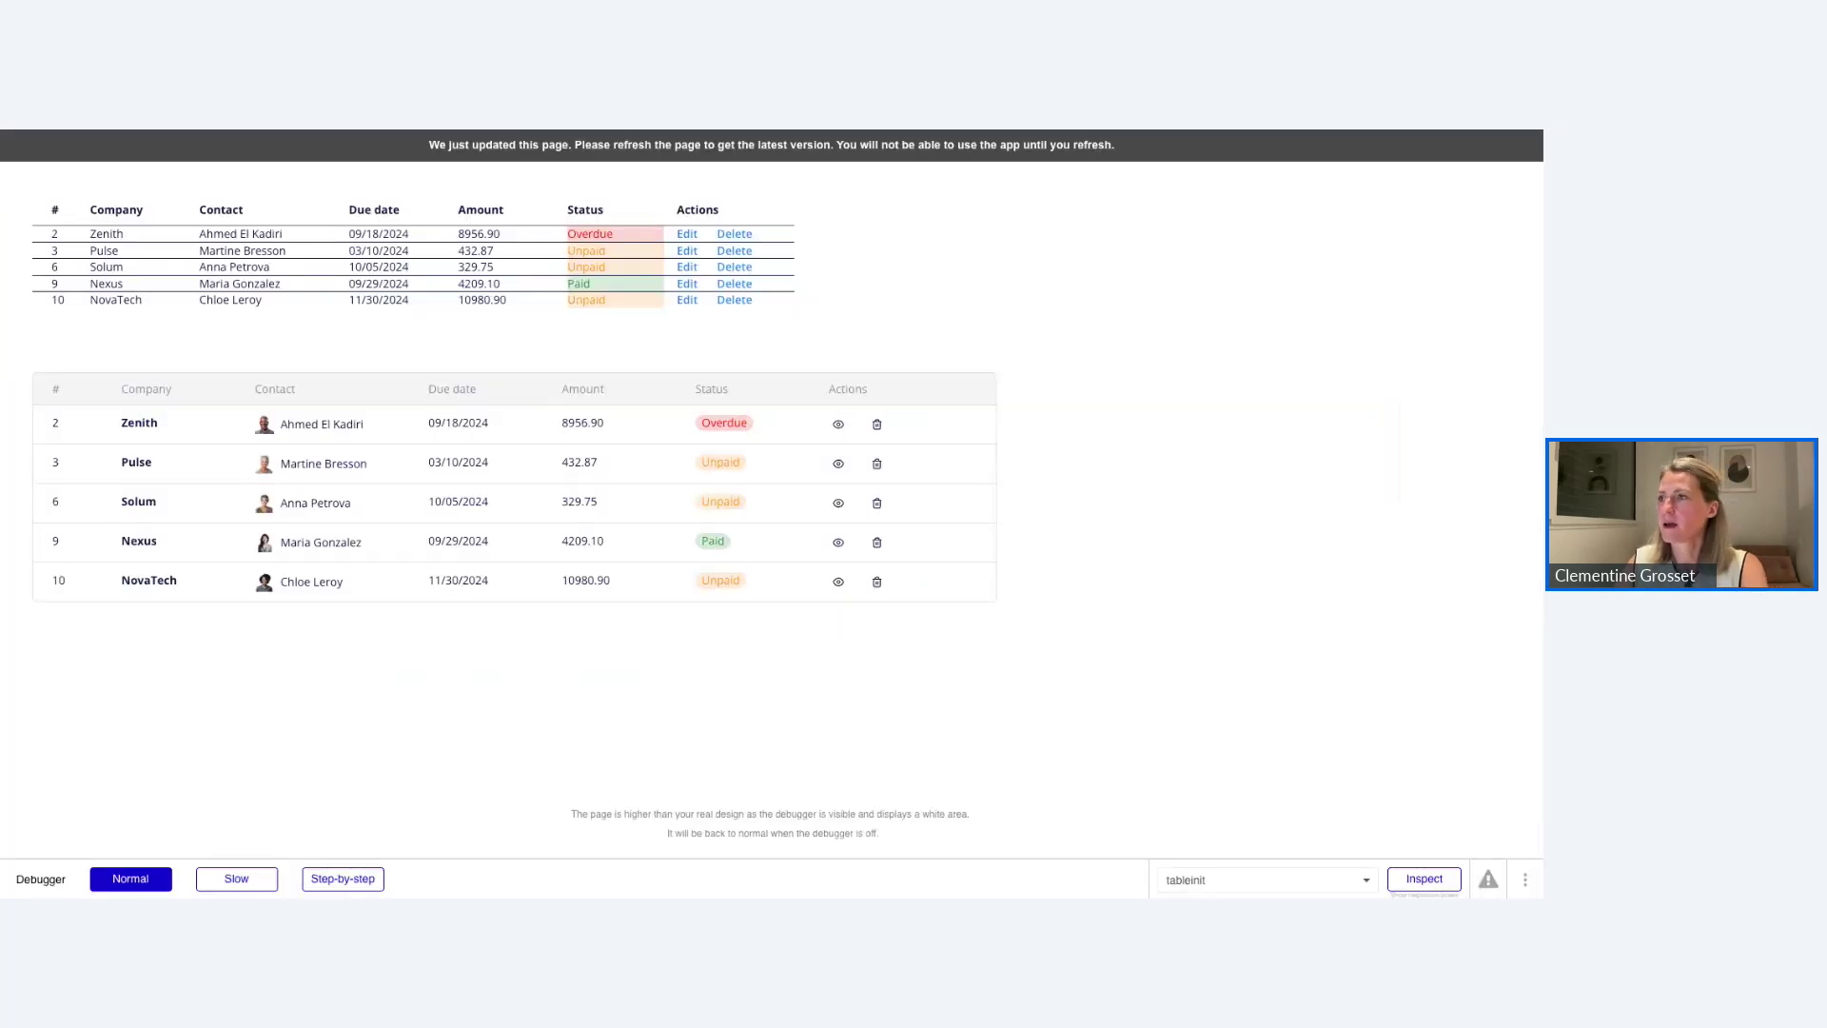
pyautogui.hotkey('ctrl', 'r')
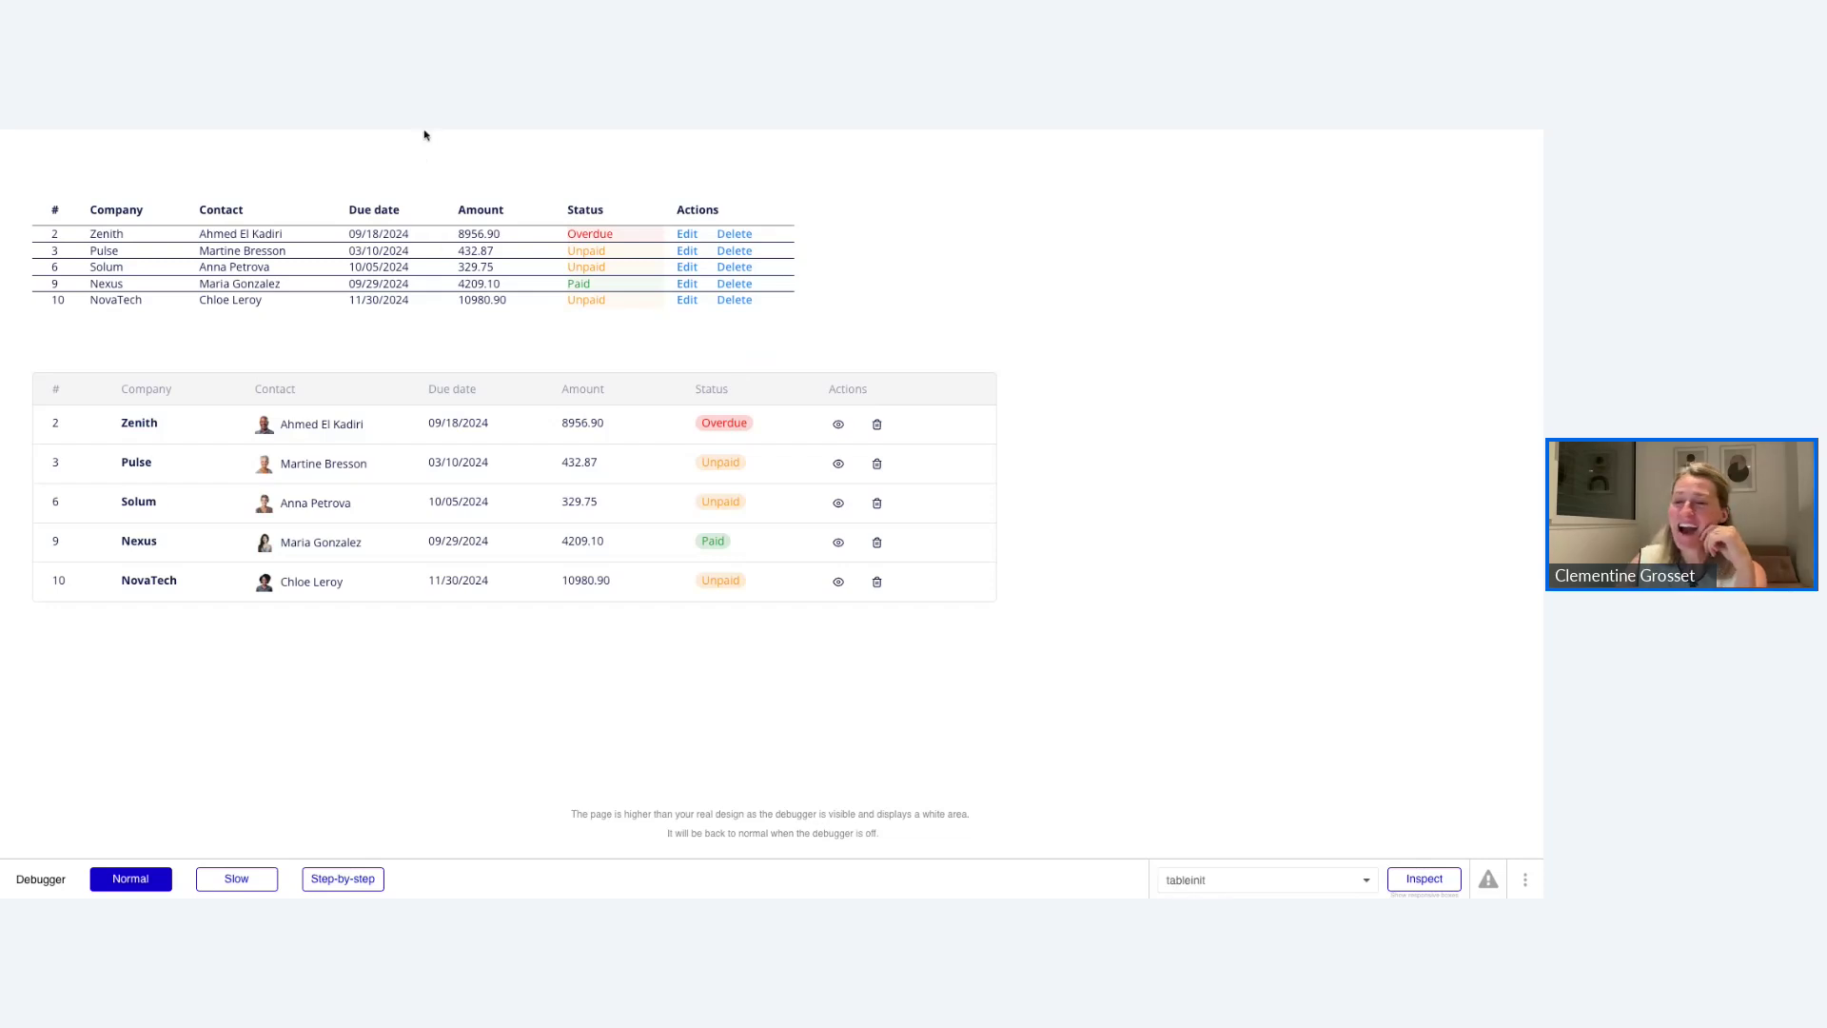
# Switch to the live webinar window in Zoho Meeting and read the attendee question in Q&R and the Conversation messages.
pyautogui.click(478, 134)
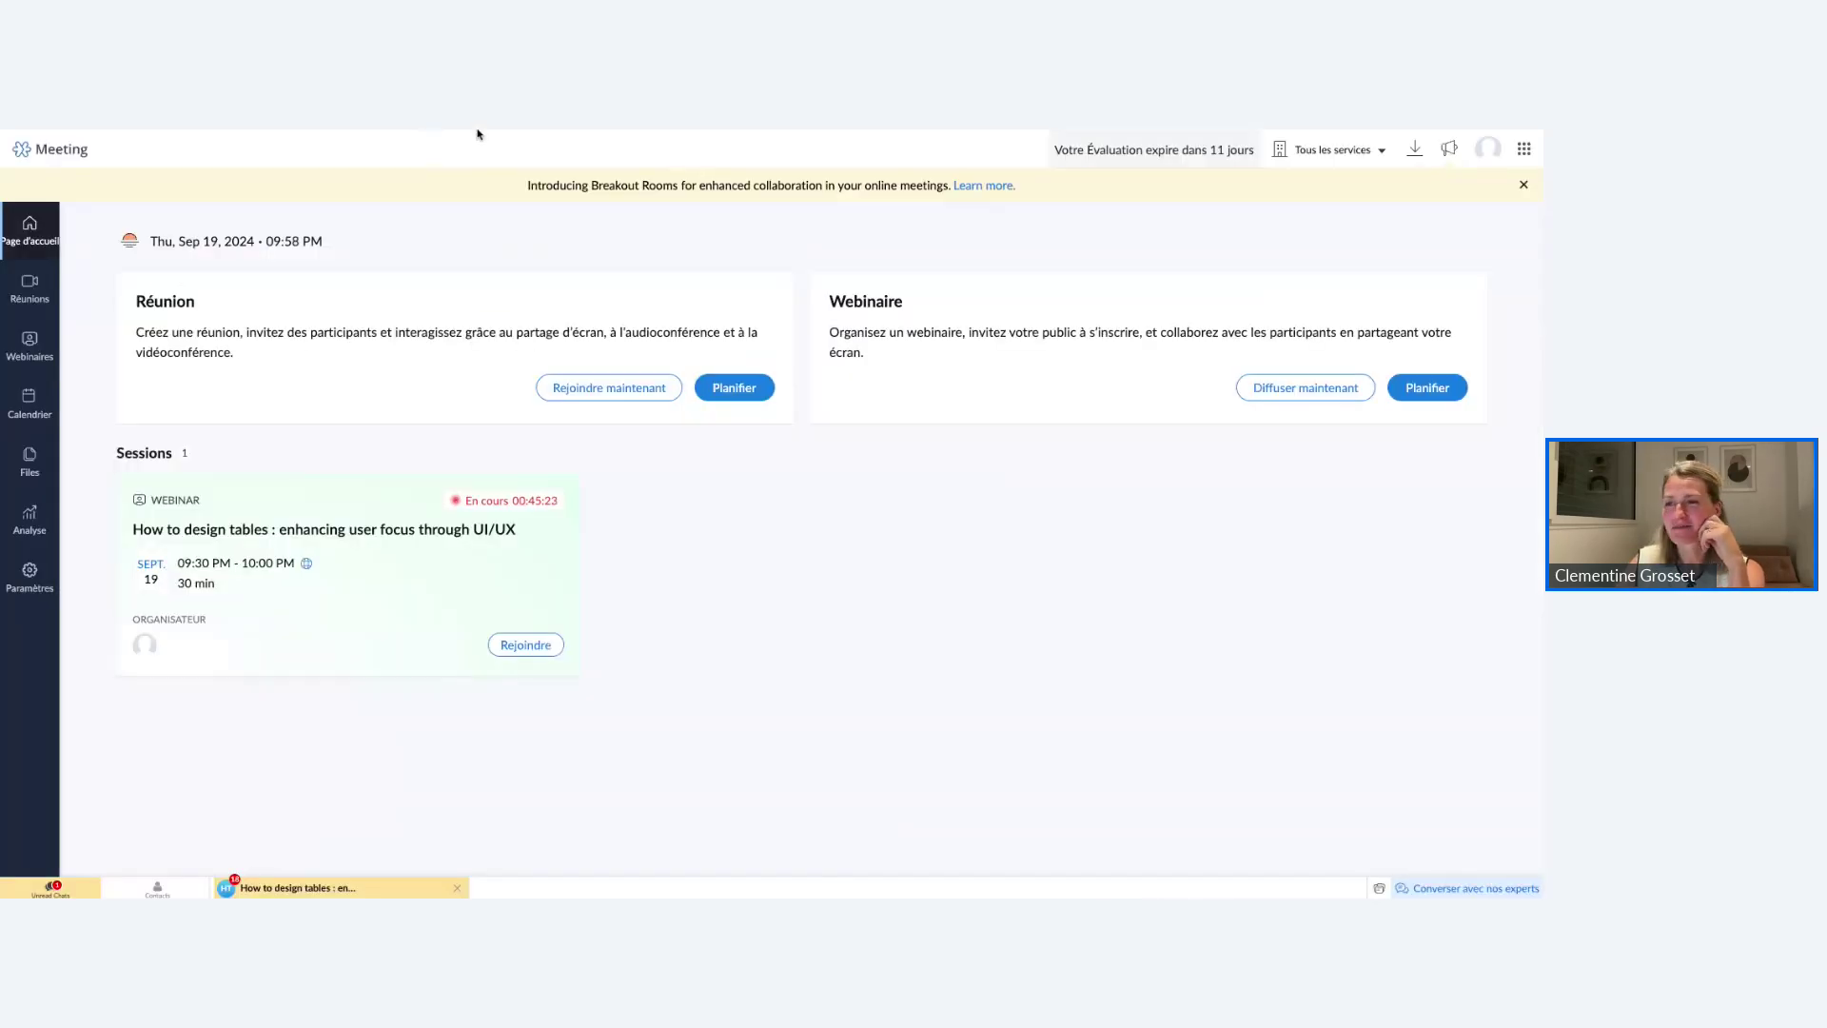
pyautogui.click(477, 134)
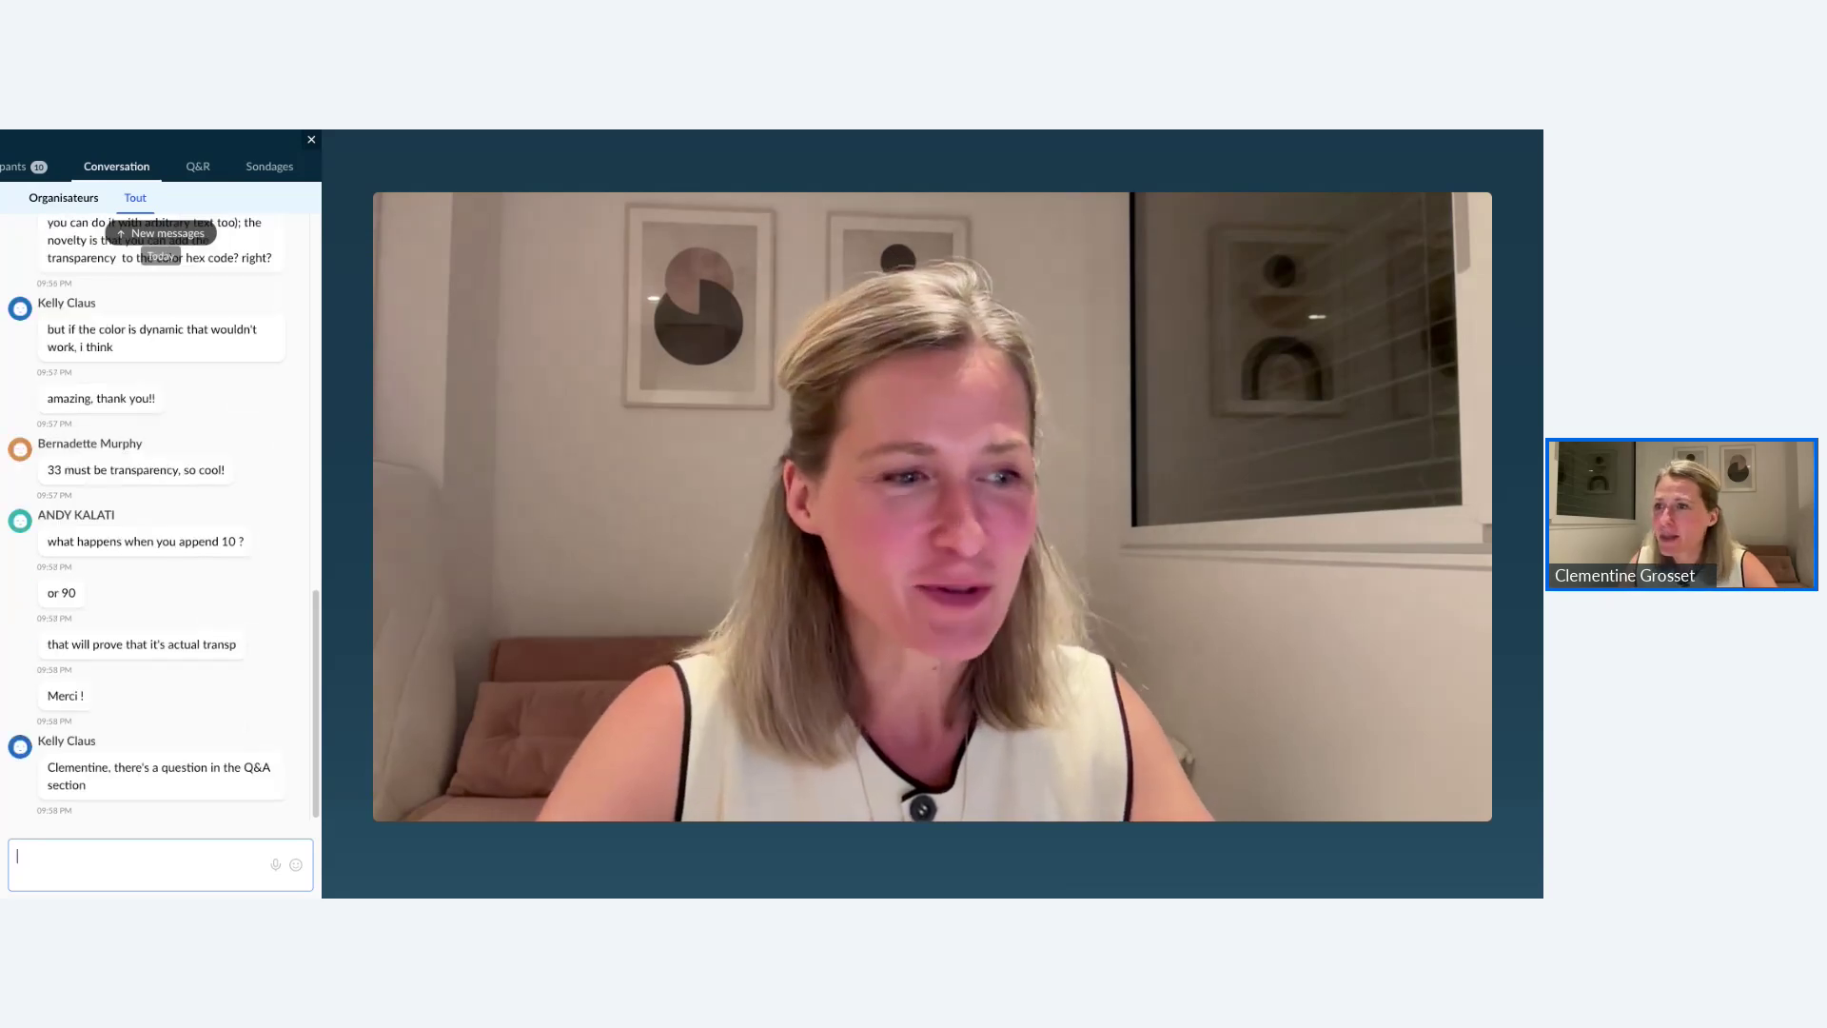
pyautogui.click(197, 168)
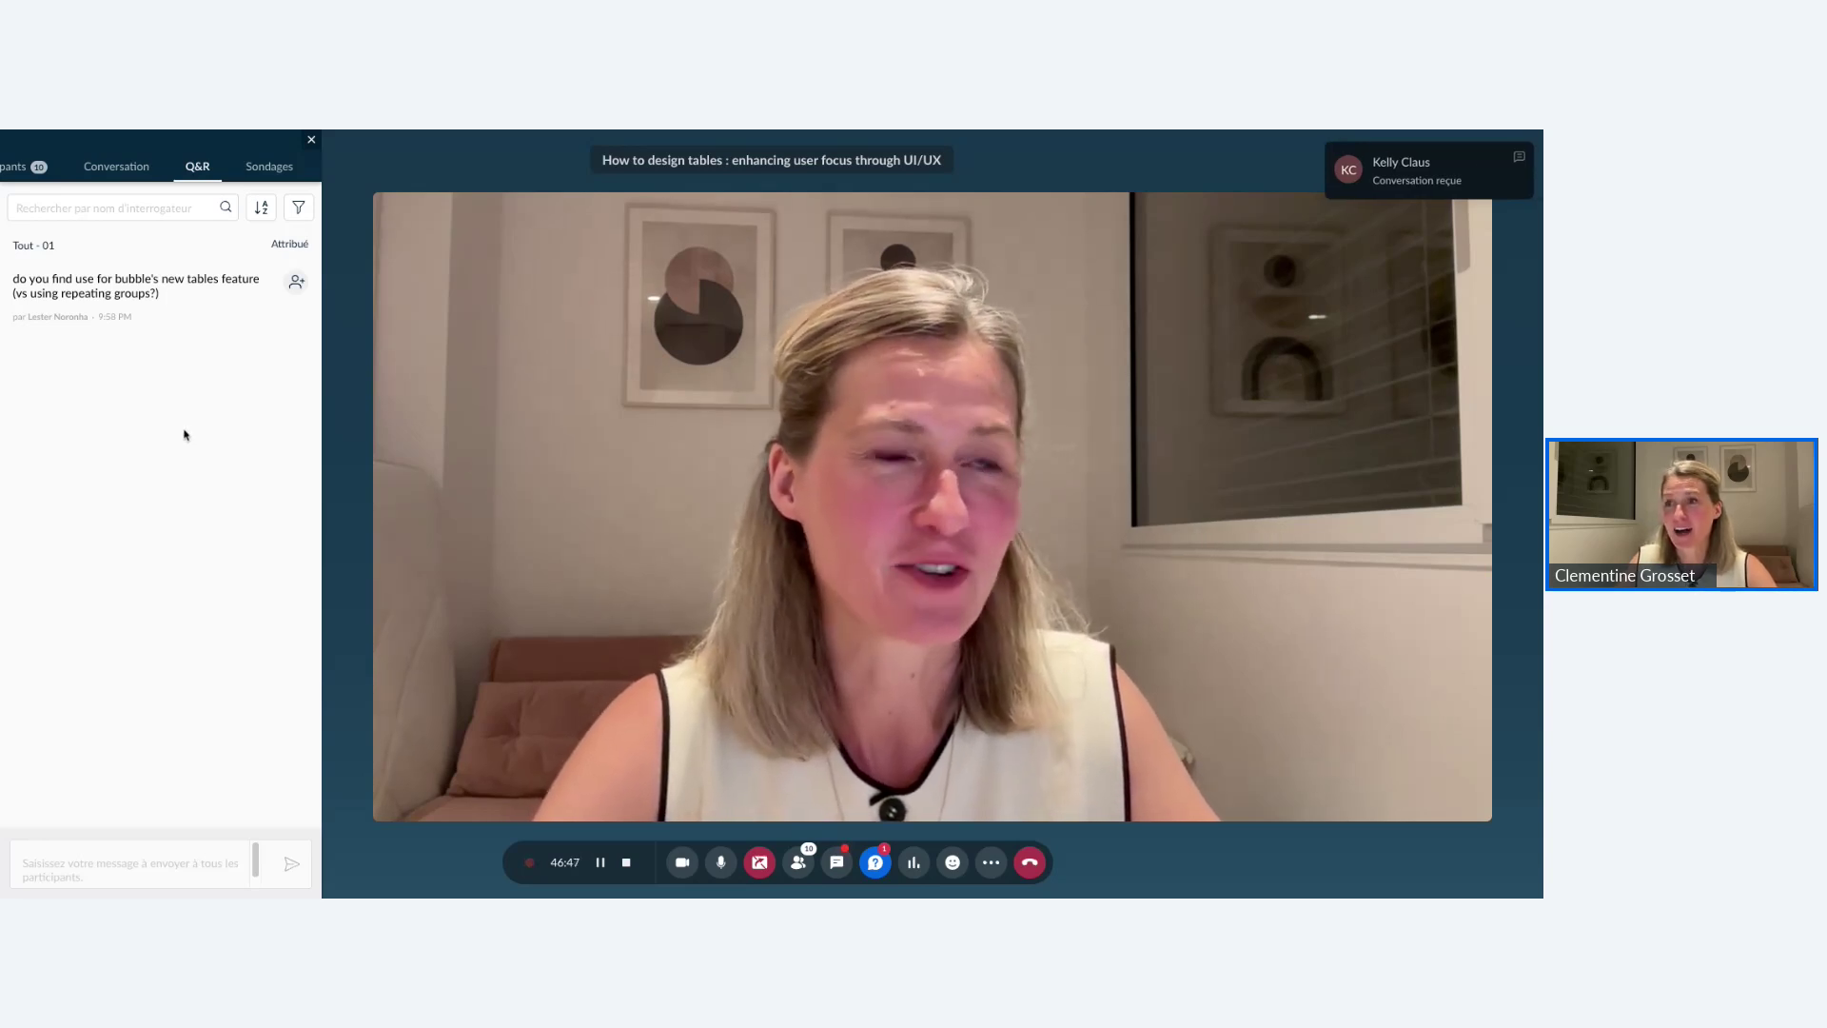
pyautogui.click(131, 171)
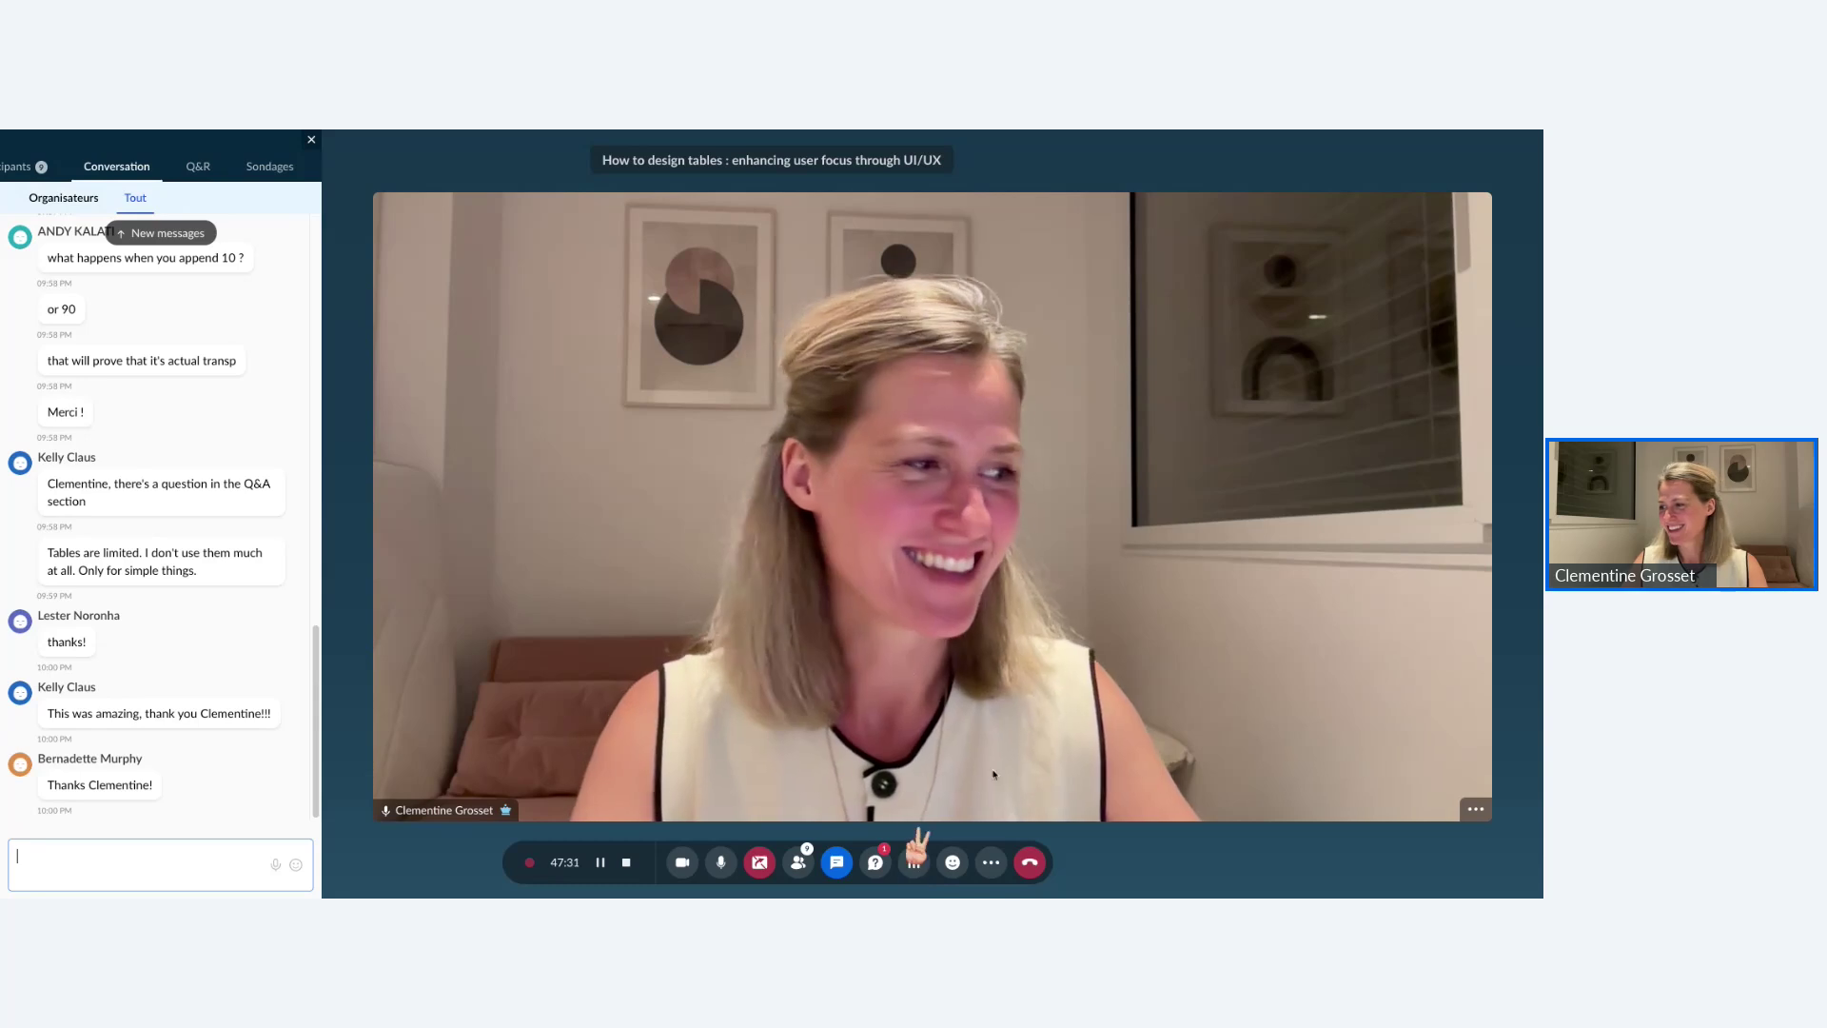
# Start ending the webinar by opening its Terminer le webinaire confirmation.
pyautogui.click(1028, 864)
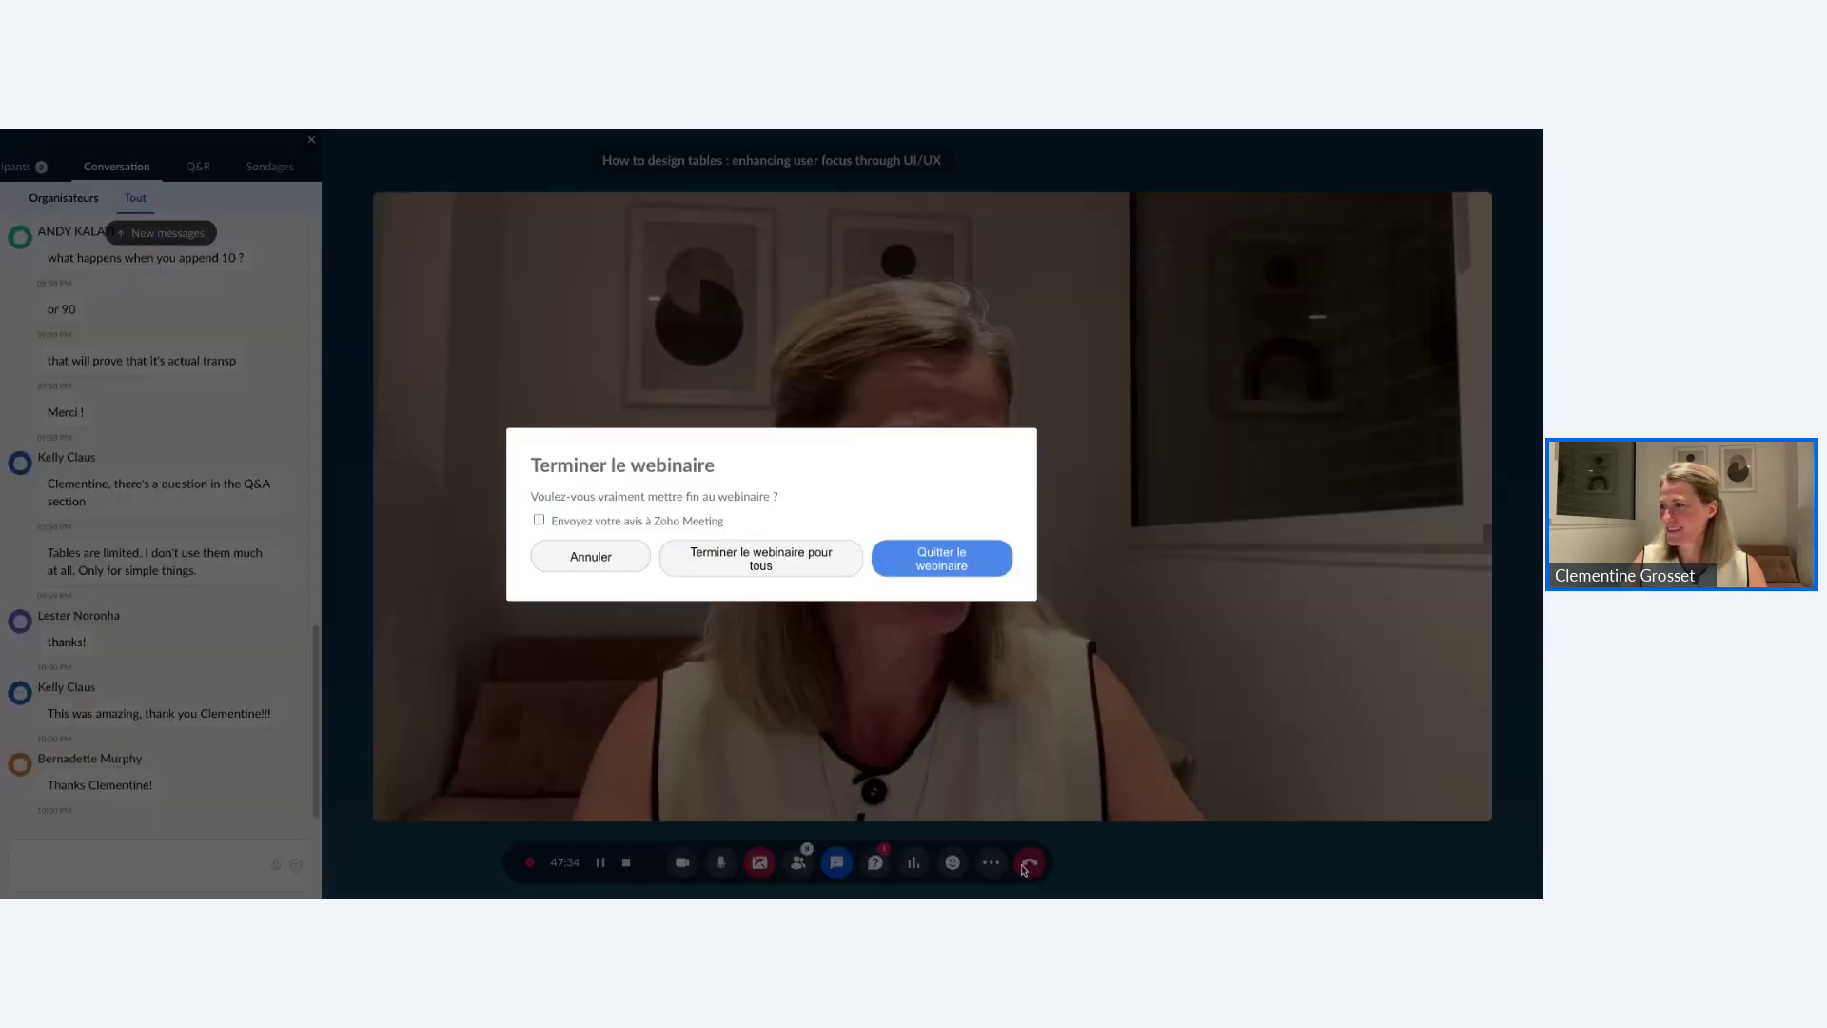